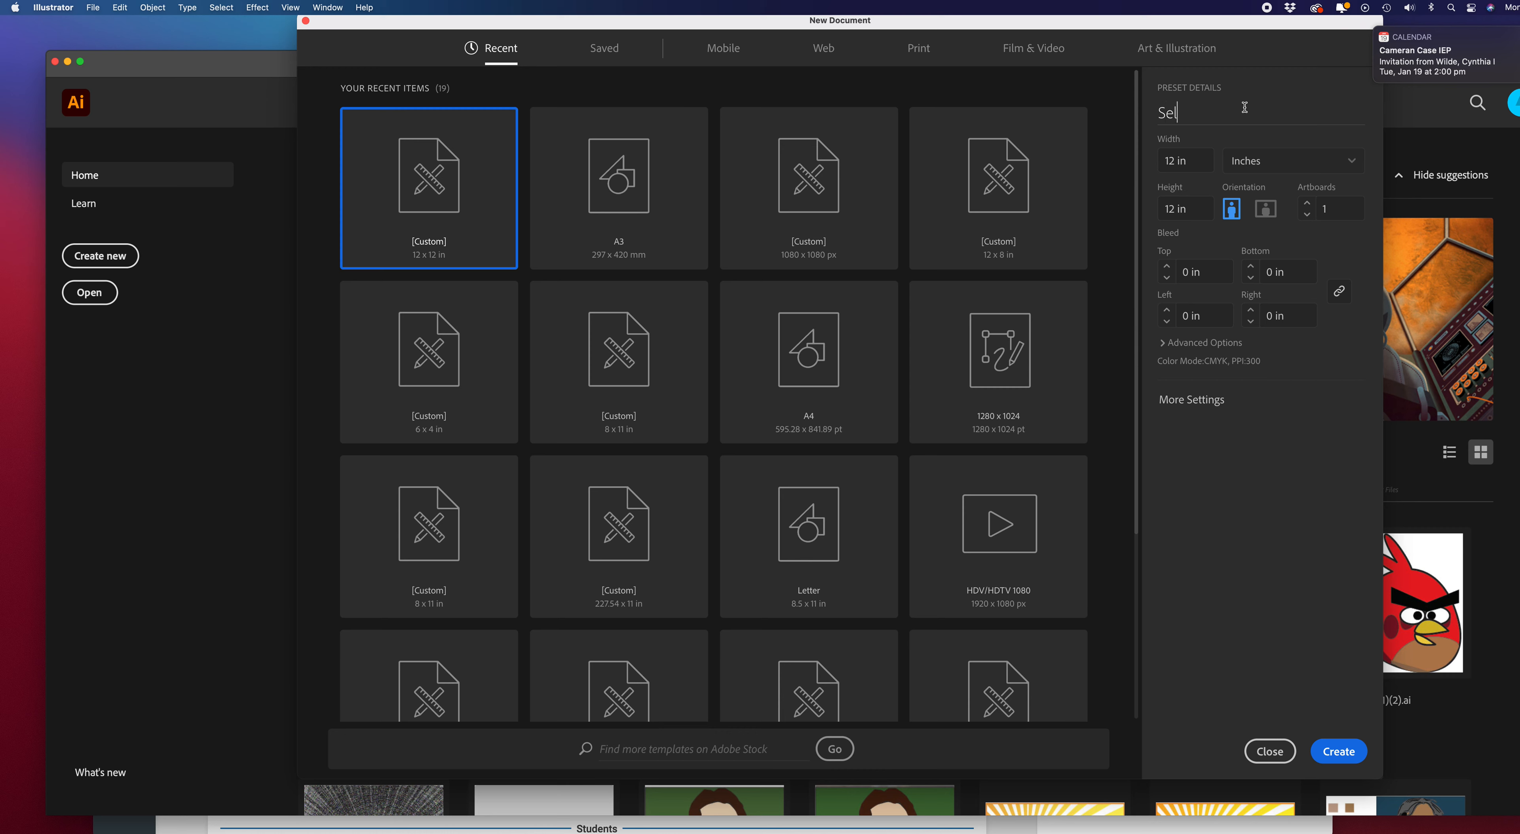
Create a new document named "Self portrait cartoon" measuring 8 in wide by 11 in high
type("portrait cartoon")
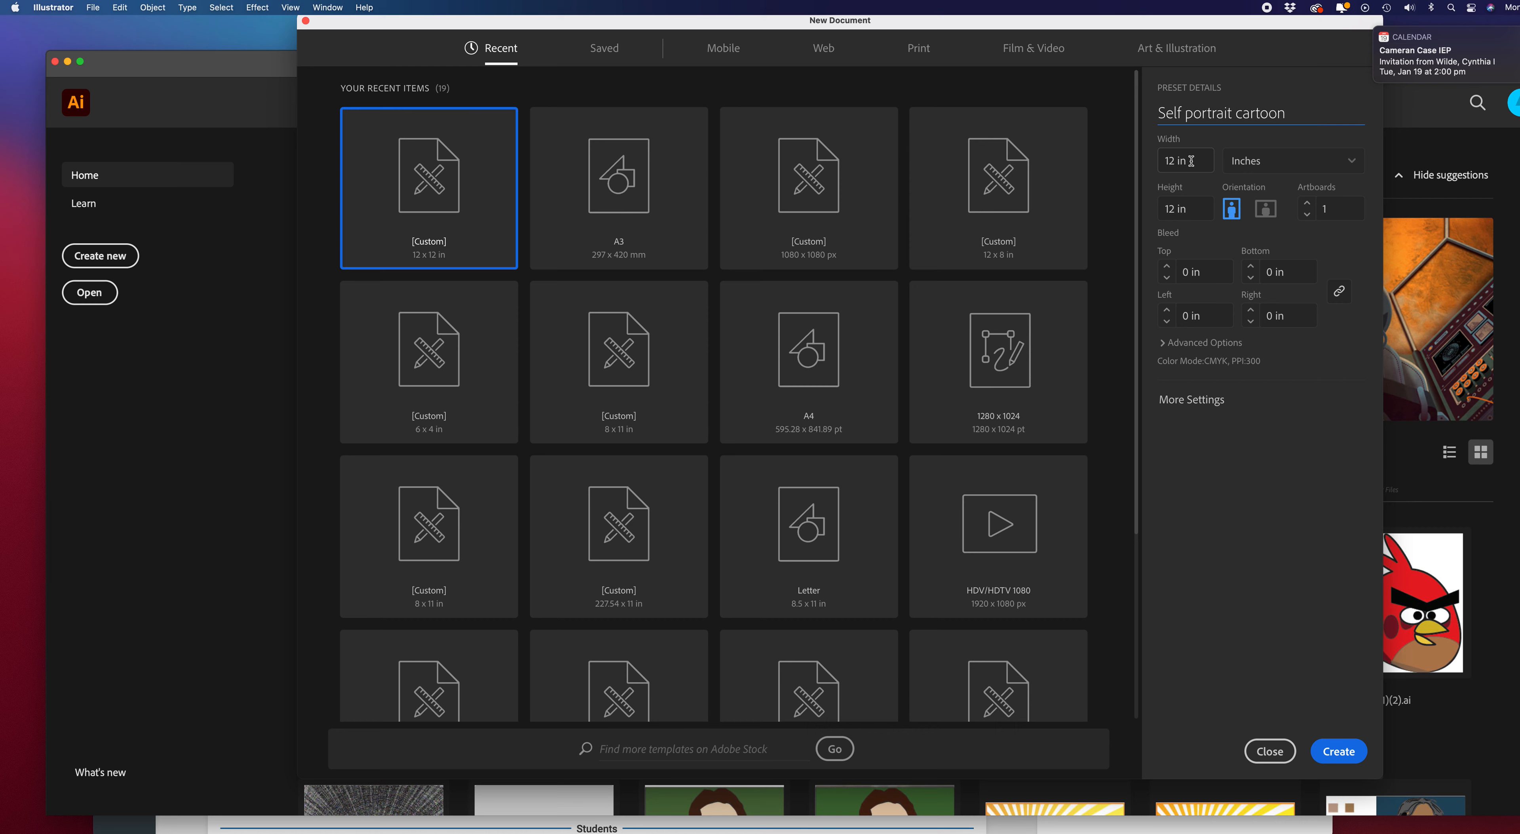
left_click(1159, 161)
triple_click(1159, 161)
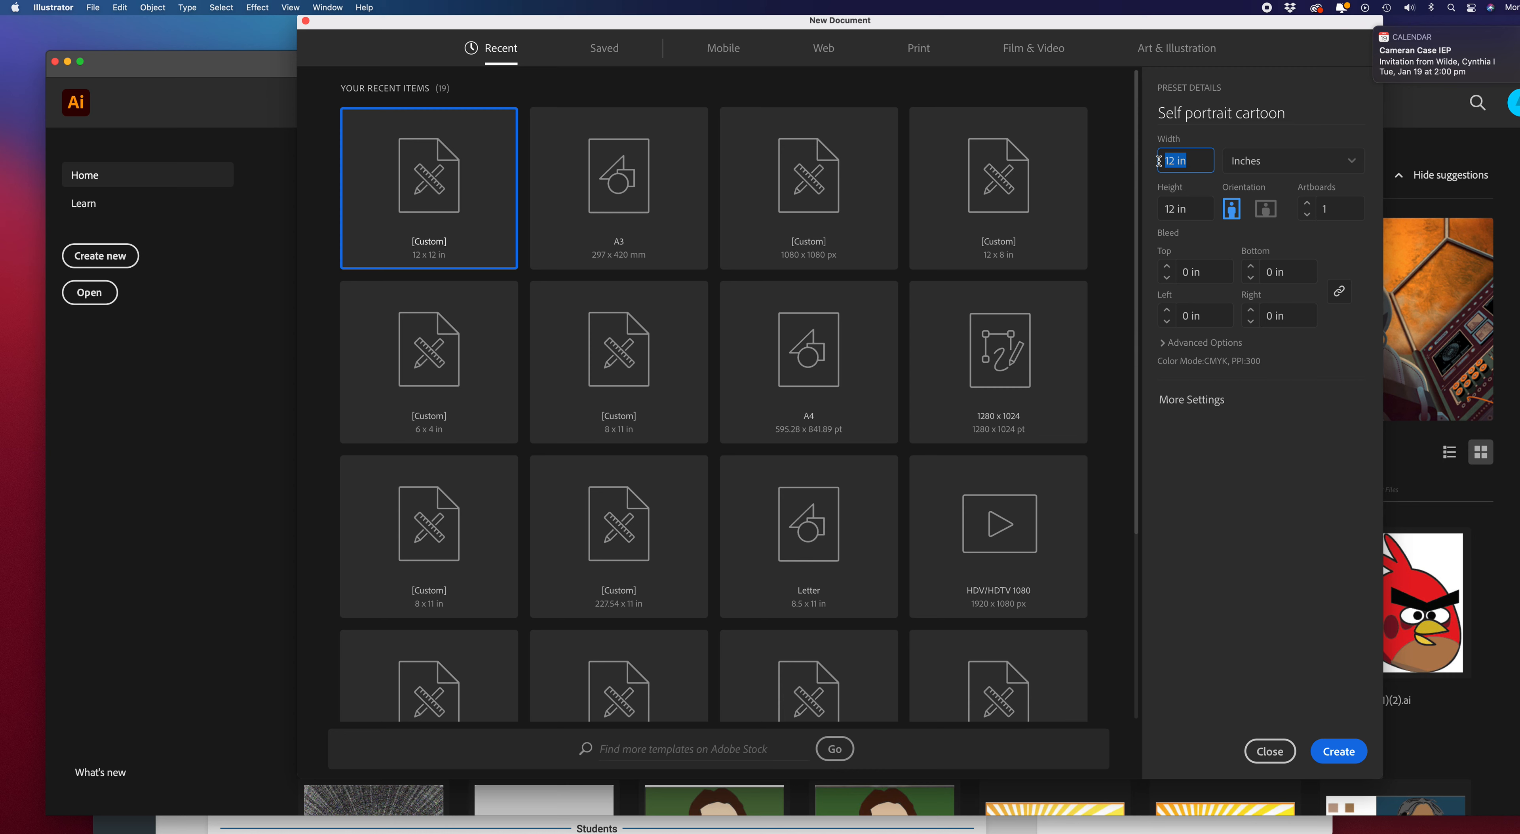
type("8")
left_click(1177, 208)
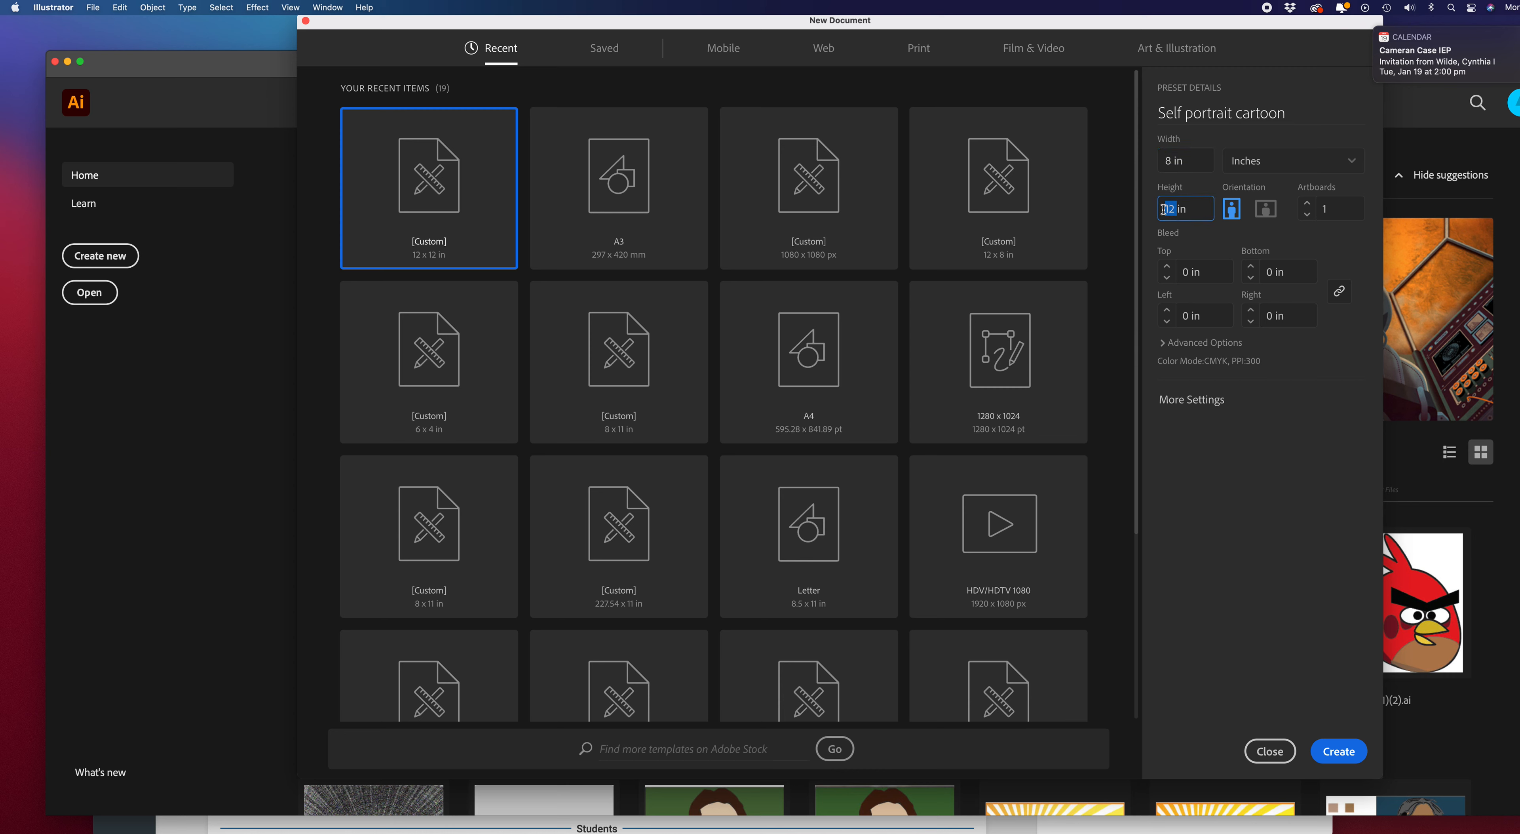
triple_click(1166, 208)
type("12.2 in")
left_click_drag(1184, 208, 1158, 209)
type("11")
left_click(1333, 757)
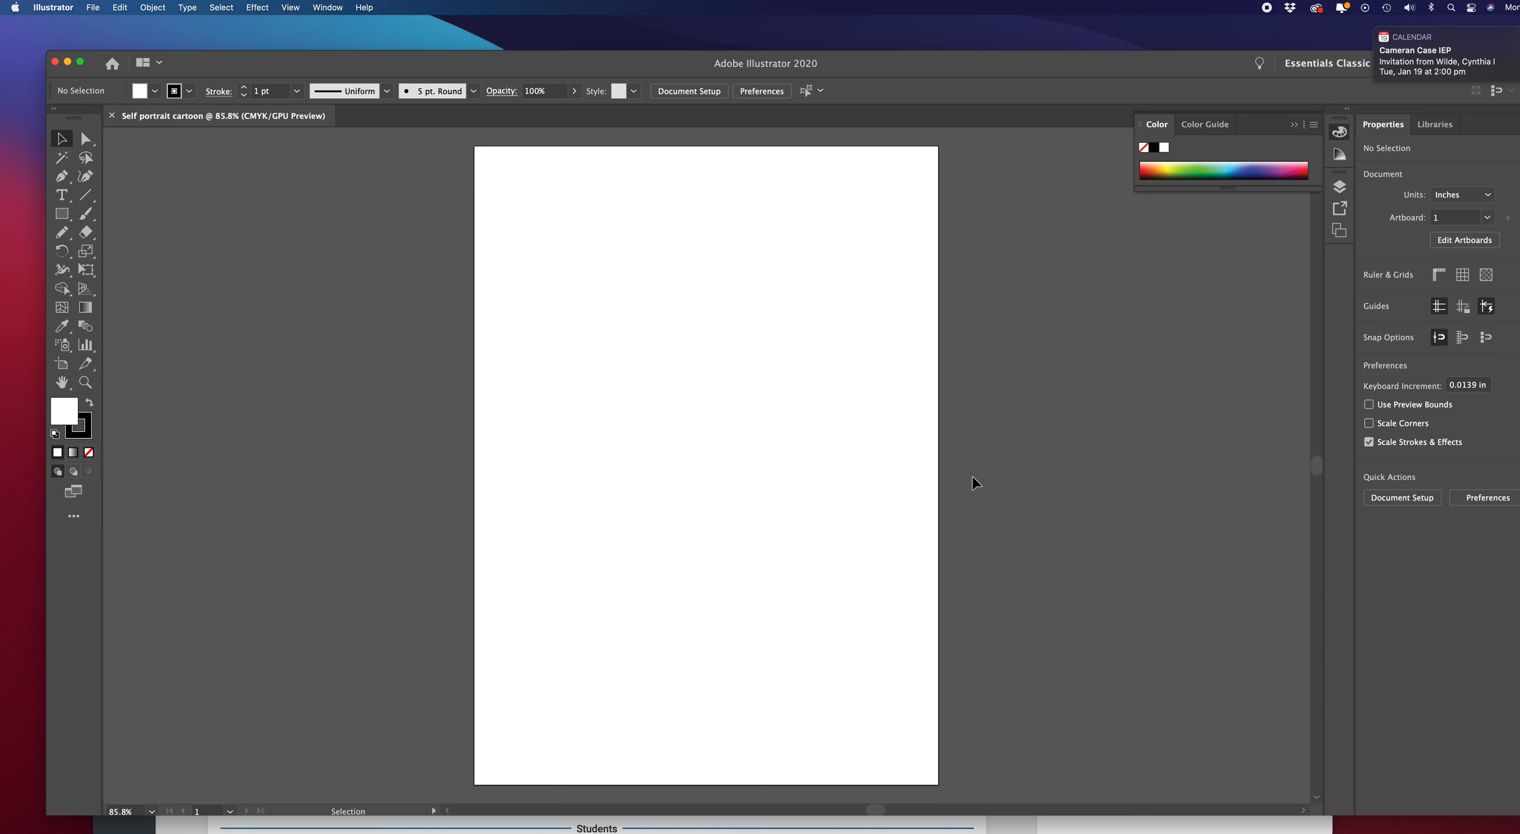
Show the layer list and the stroke settings, placing the stroke settings beside the artboard's lower left
left_click(326, 8)
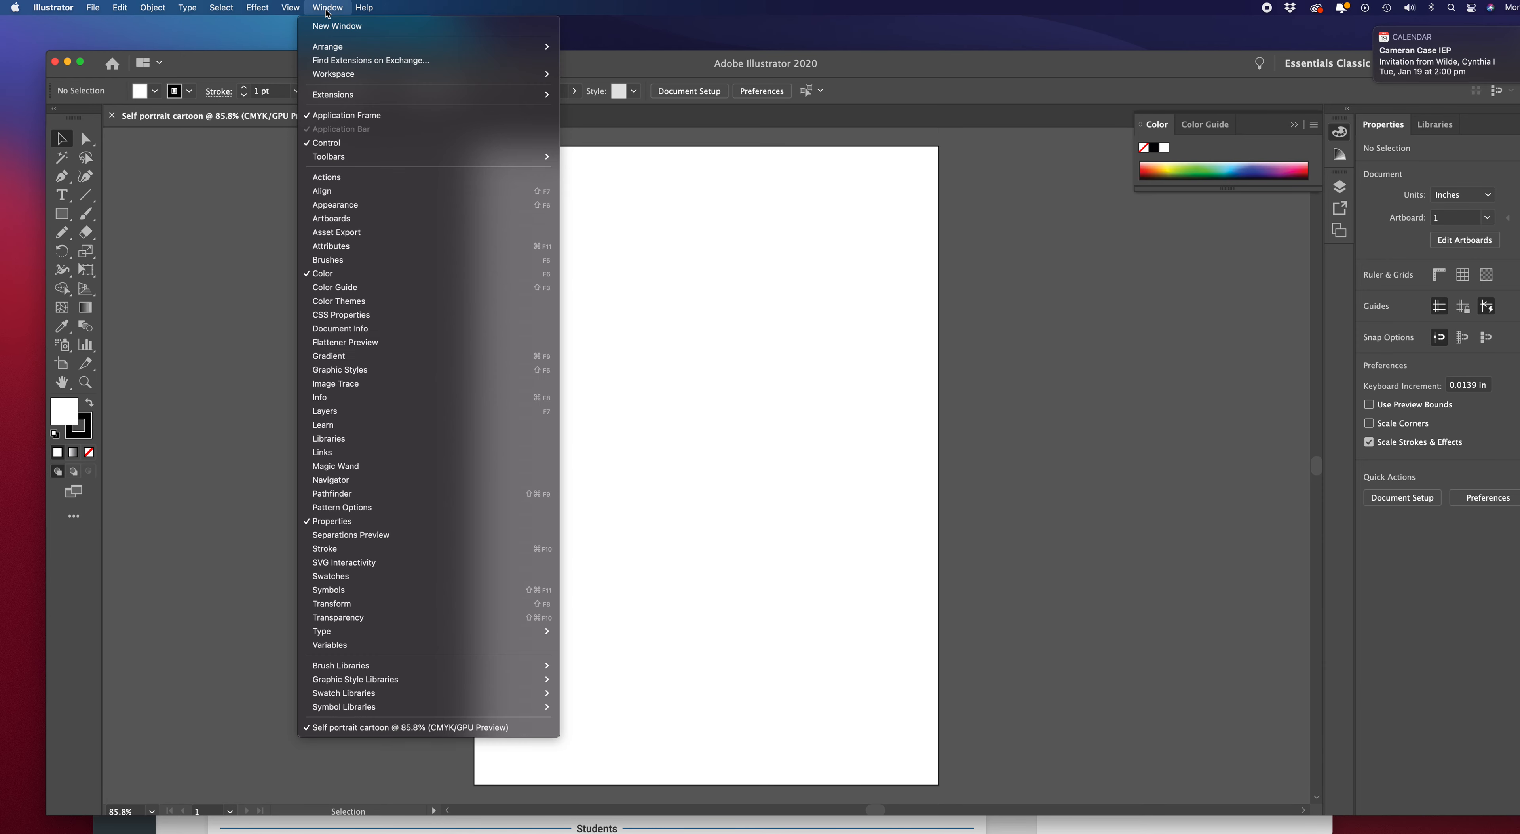
left_click(339, 411)
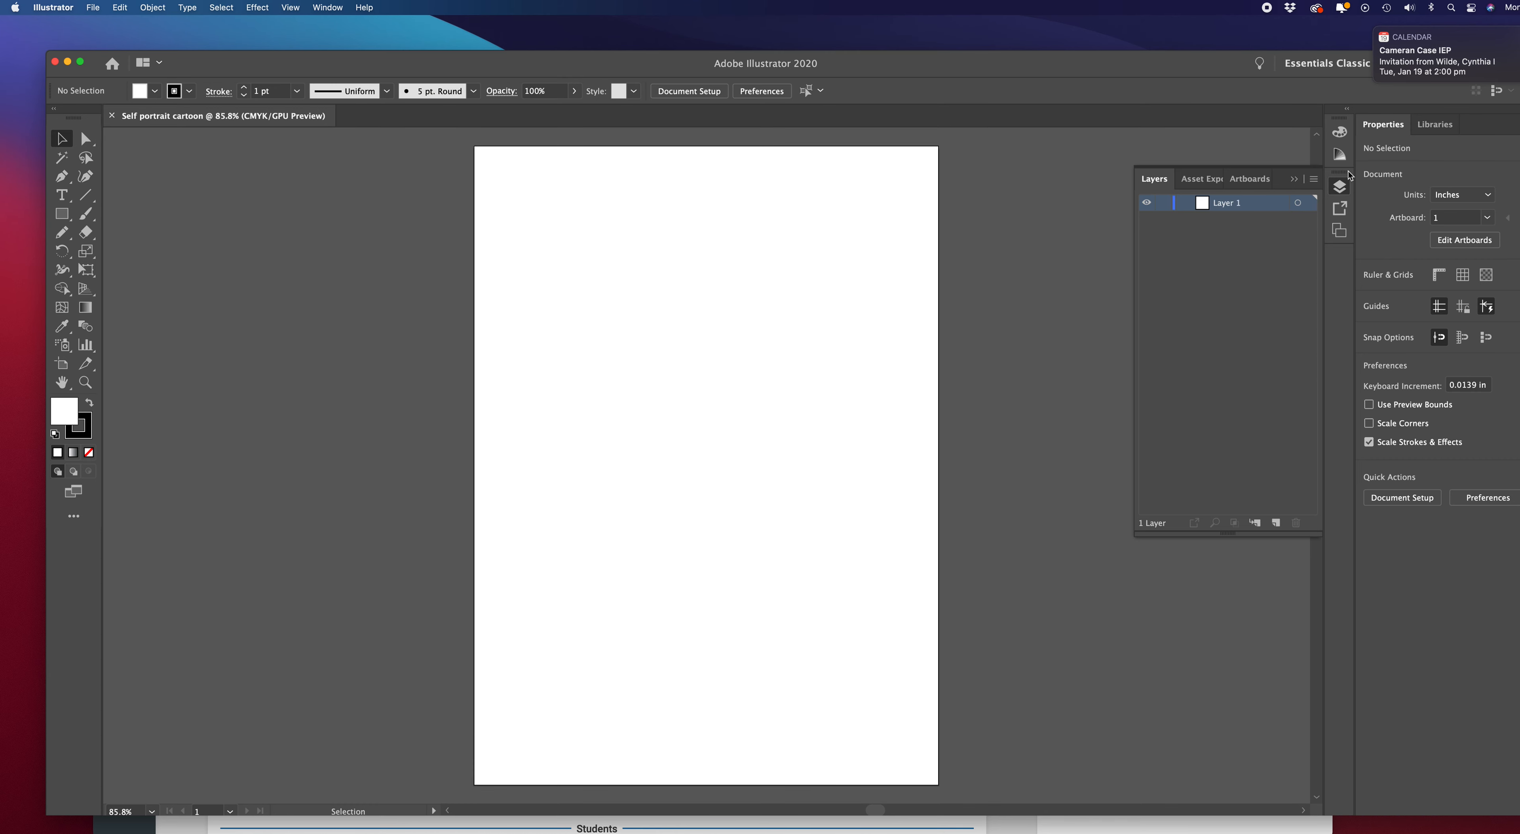
left_click(334, 11)
left_click(324, 549)
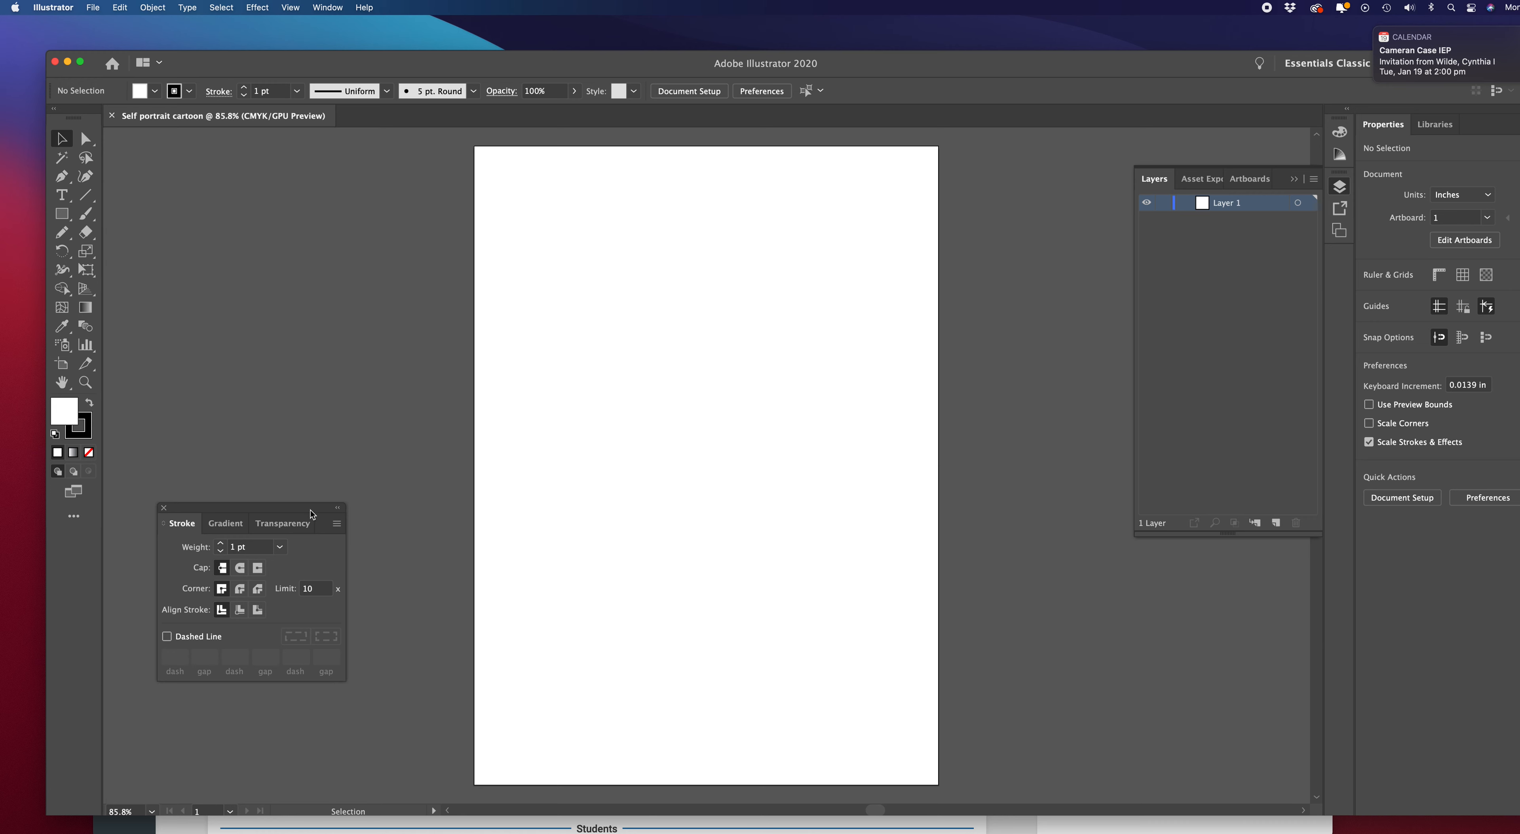
left_click_drag(317, 540, 354, 602)
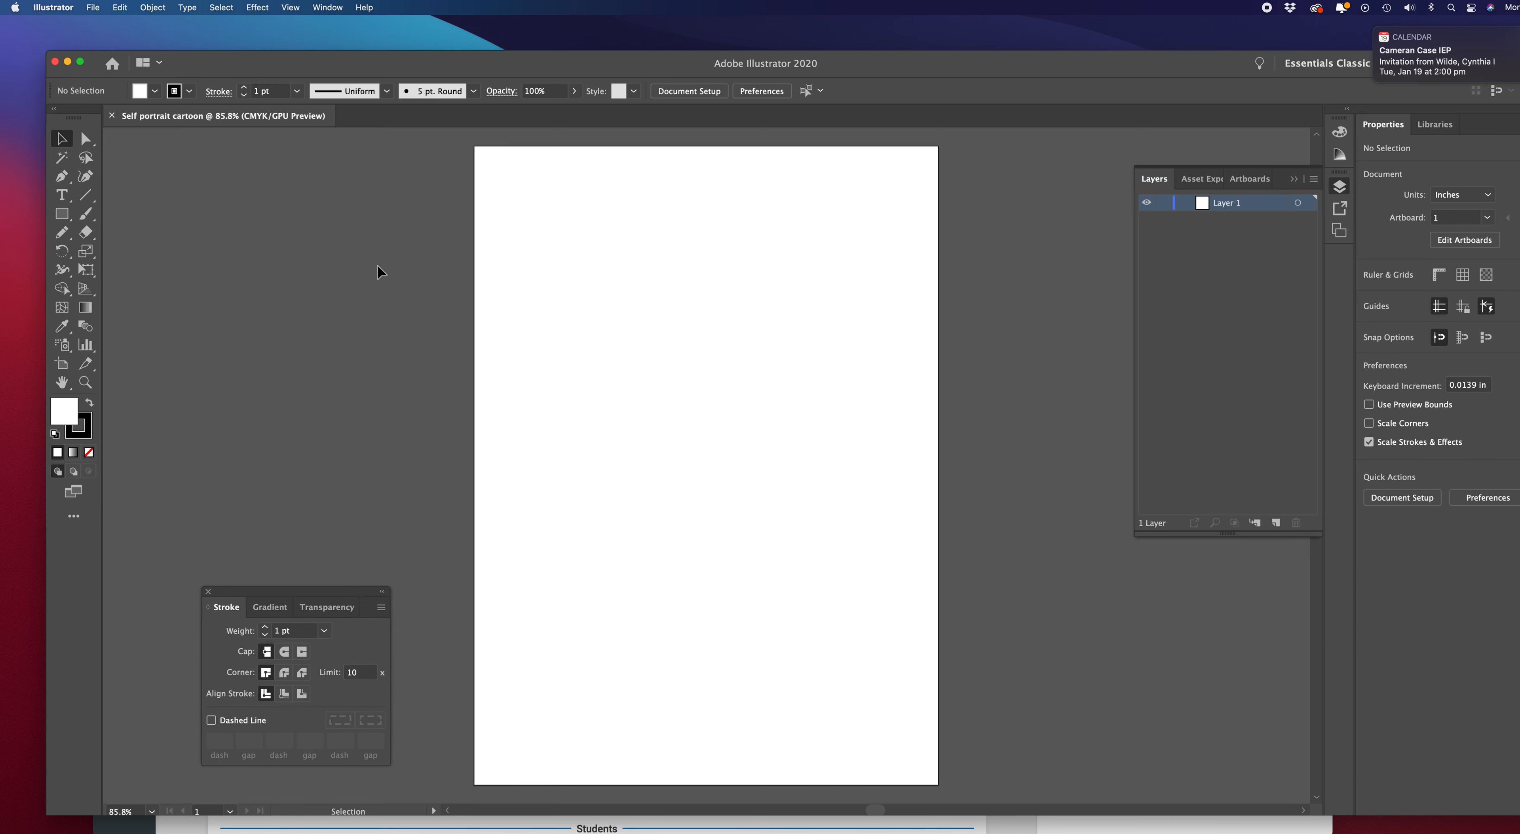
Show the brush presets and place them by the artboard's lower right corner
left_click(328, 9)
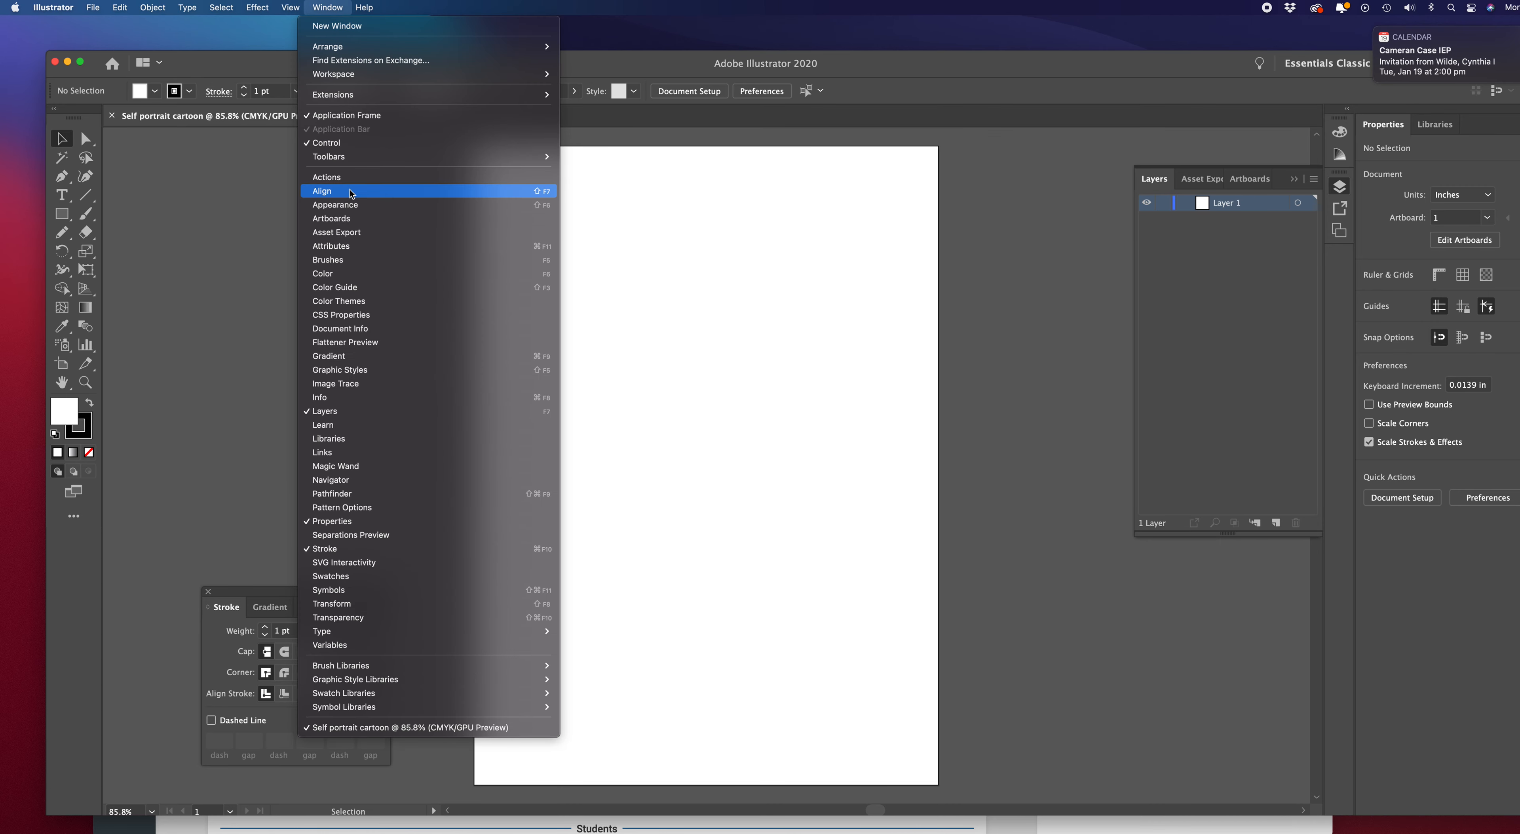
left_click(346, 263)
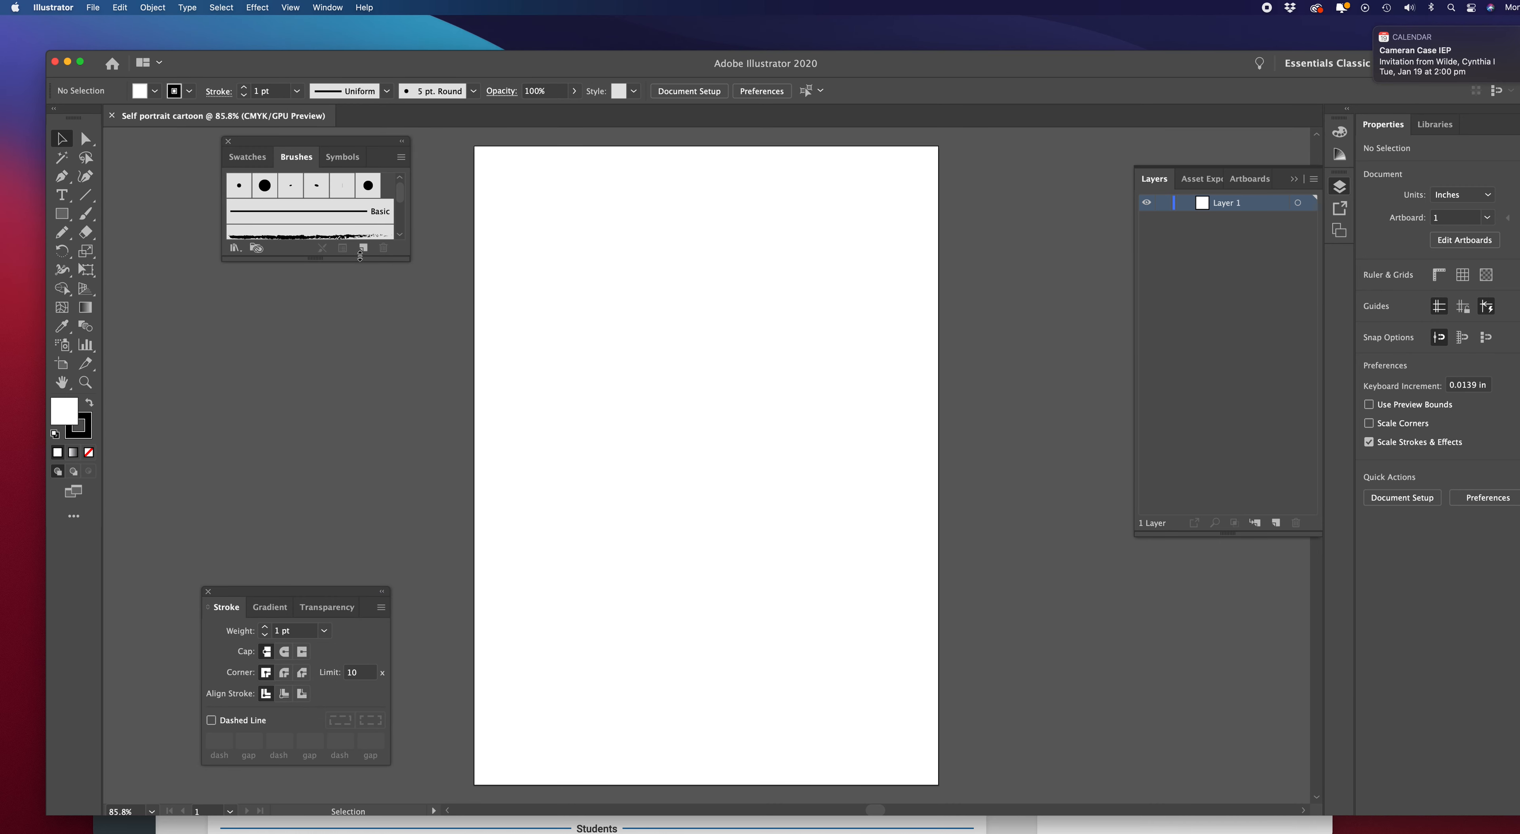
mouse_move(356, 143)
left_mouse_down()
mouse_move(1030, 169)
mouse_move(1103, 148)
mouse_move(1087, 156)
mouse_move(1108, 673)
left_mouse_up()
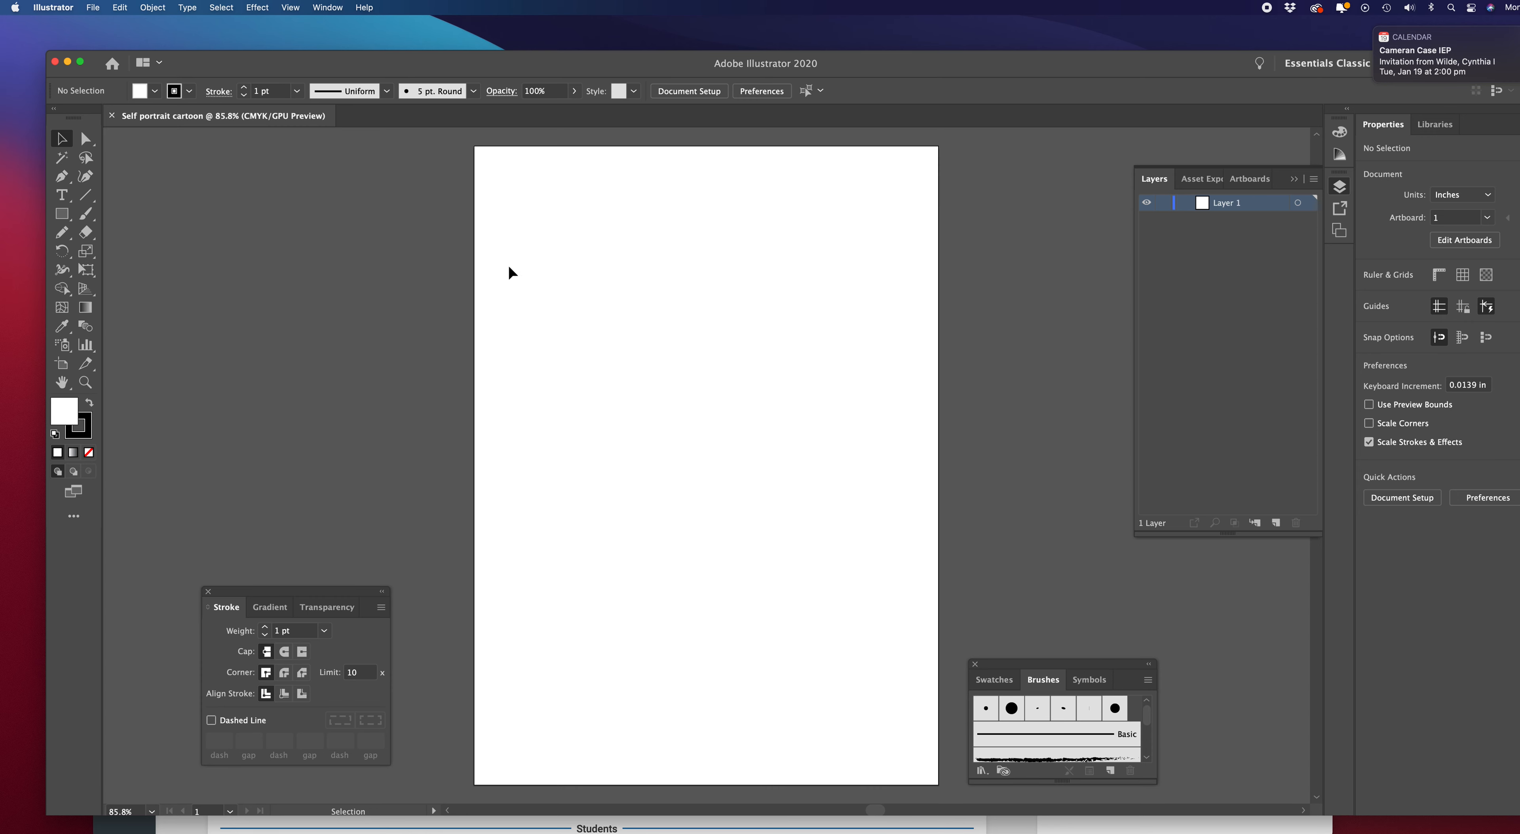
Start placing an image and browse from the Graphic Design folder through Desktop to the A photos folder
left_click(97, 10)
left_click(123, 218)
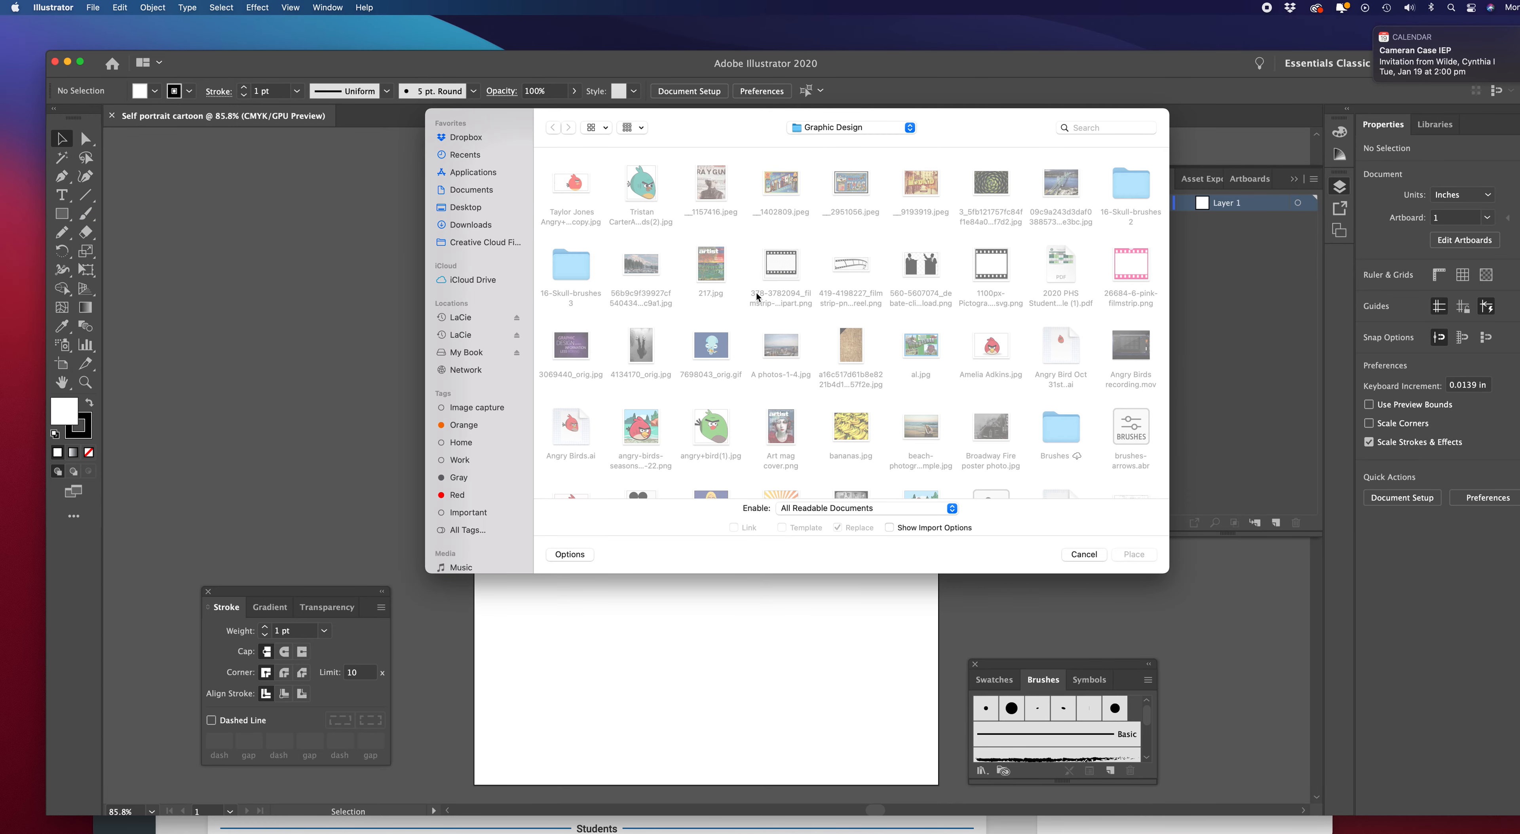
scroll(759, 297, "down", 10)
scroll(767, 298, "down", 5)
scroll(760, 298, "down", 15)
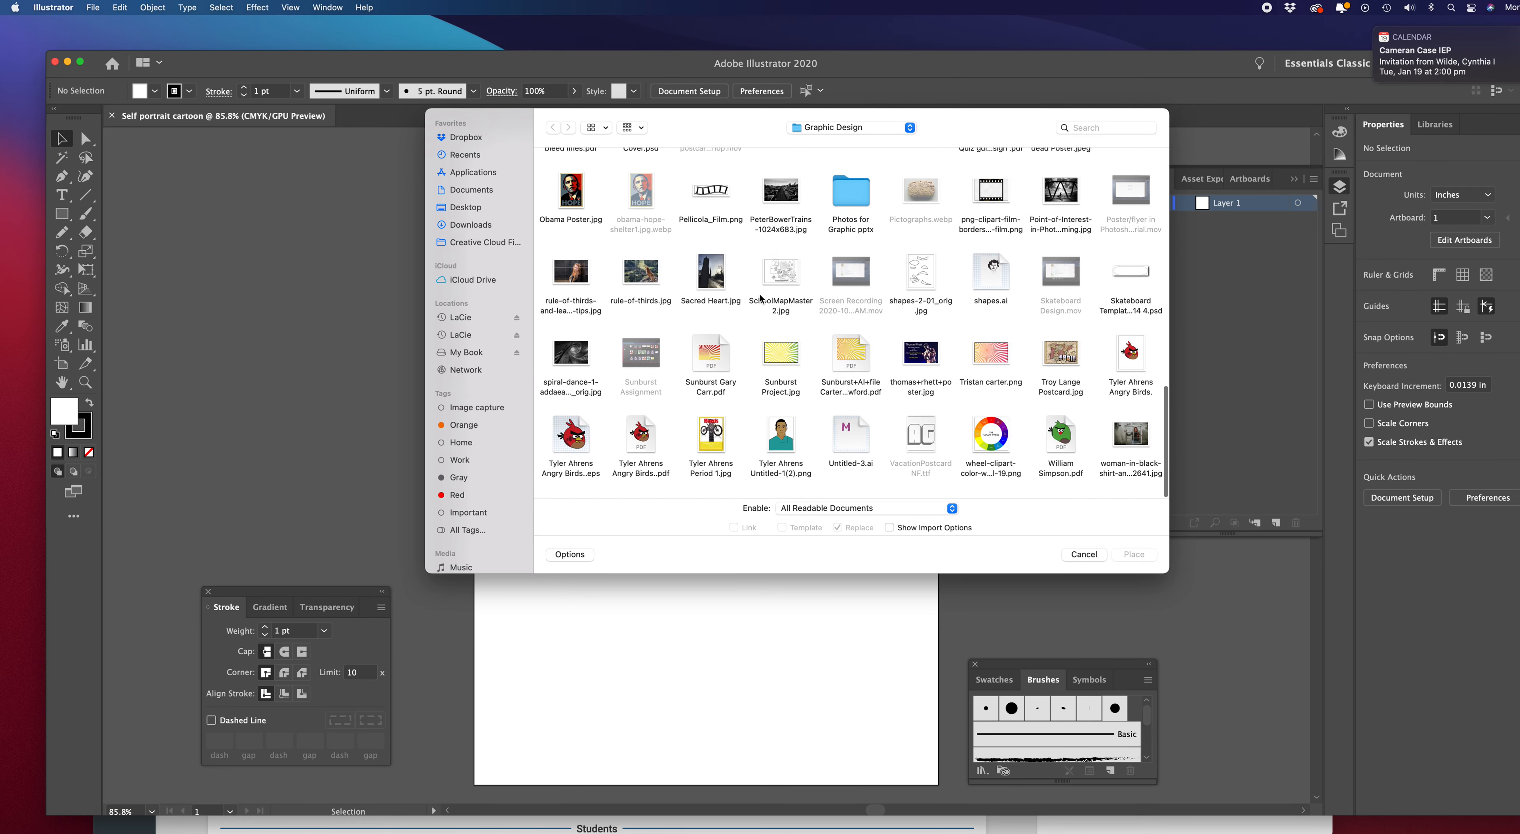
left_click(466, 206)
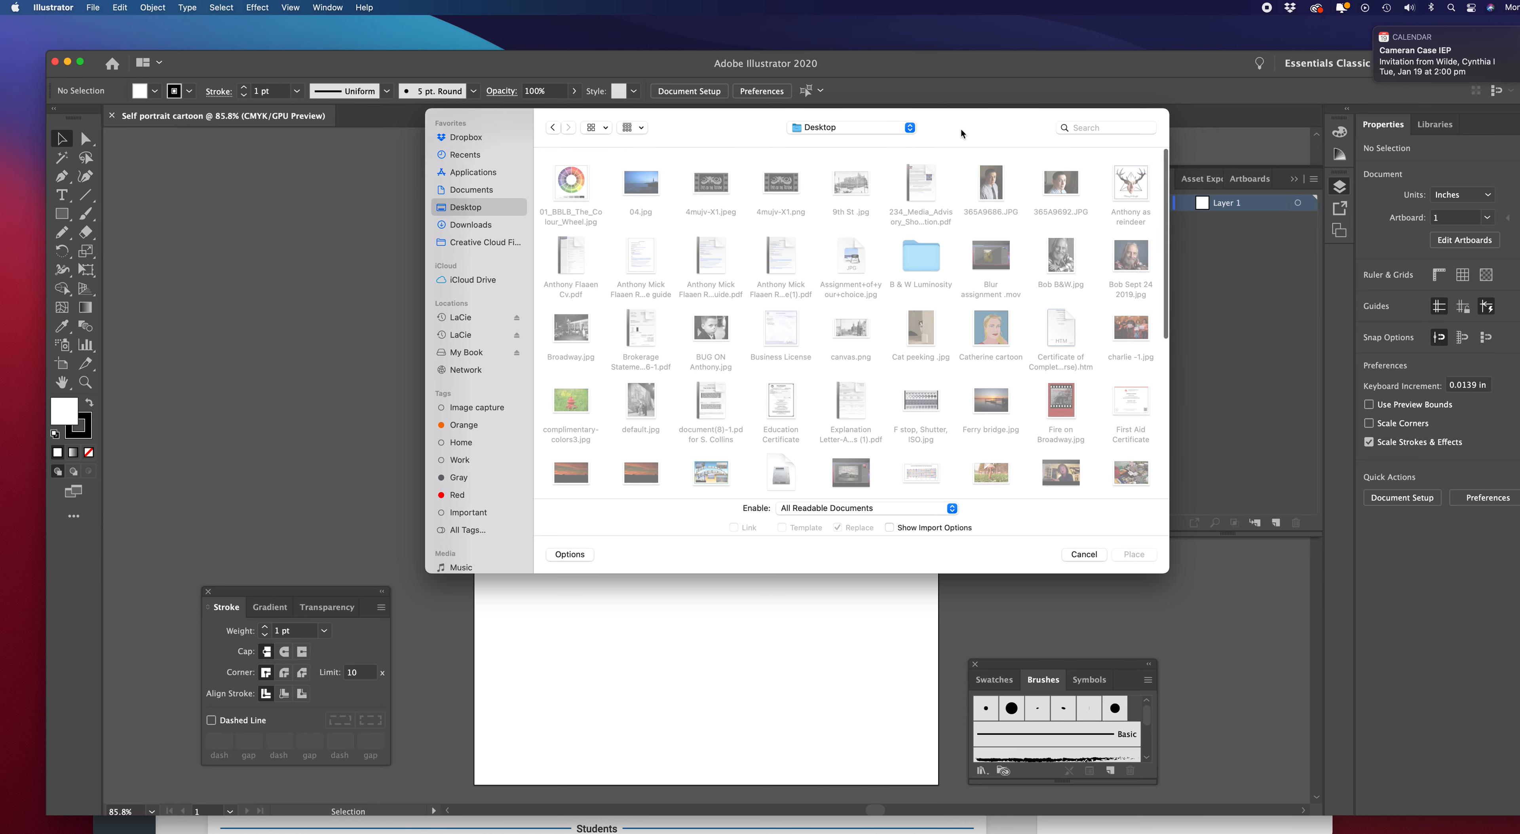
left_click(910, 128)
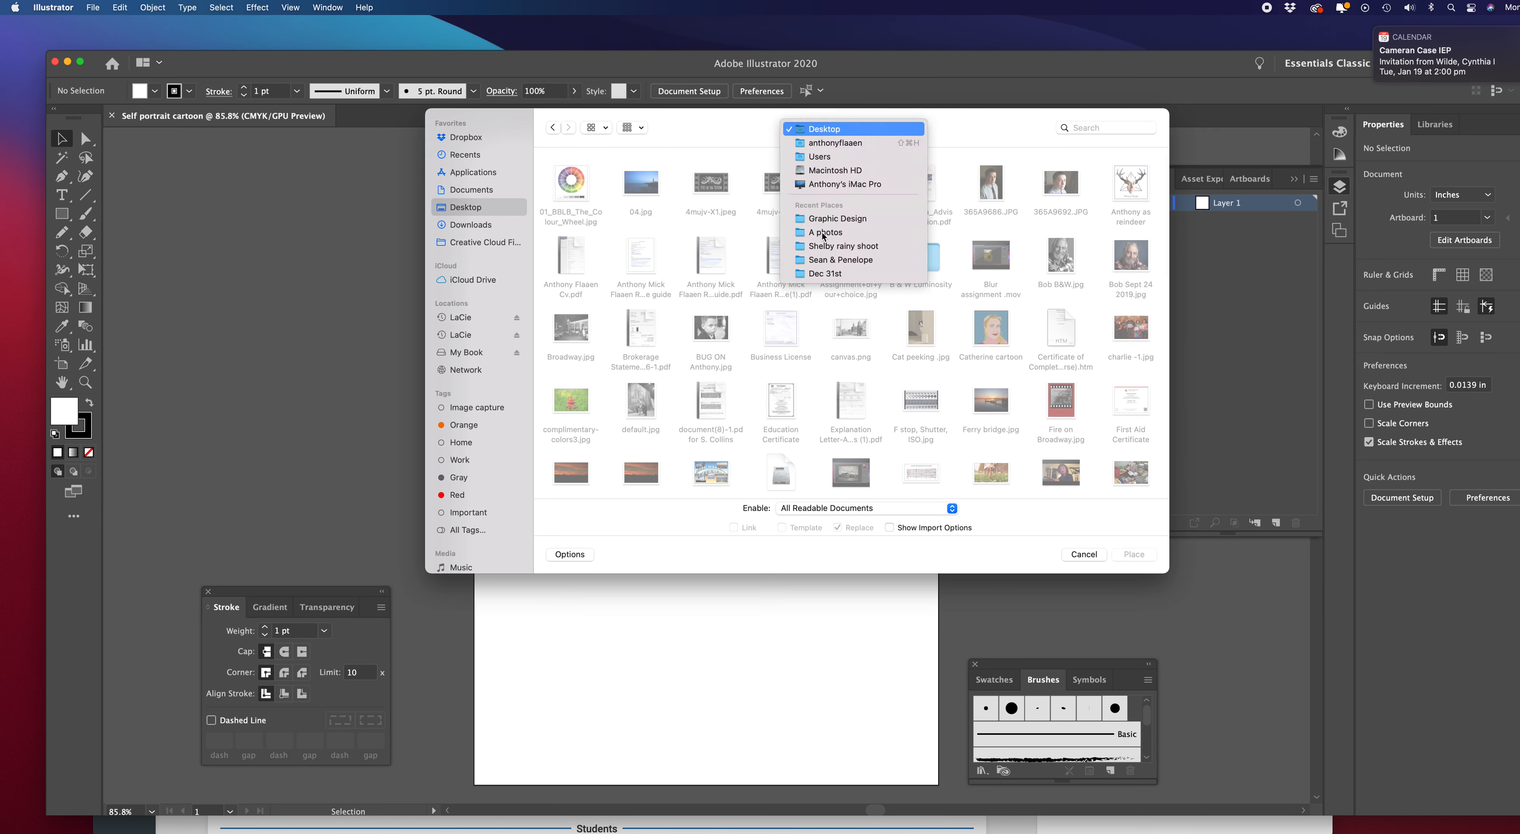
Place the portrait photo taken at PHS, with its blue background, from the A photos folder as a linked image
scroll(937, 375, "down", 5)
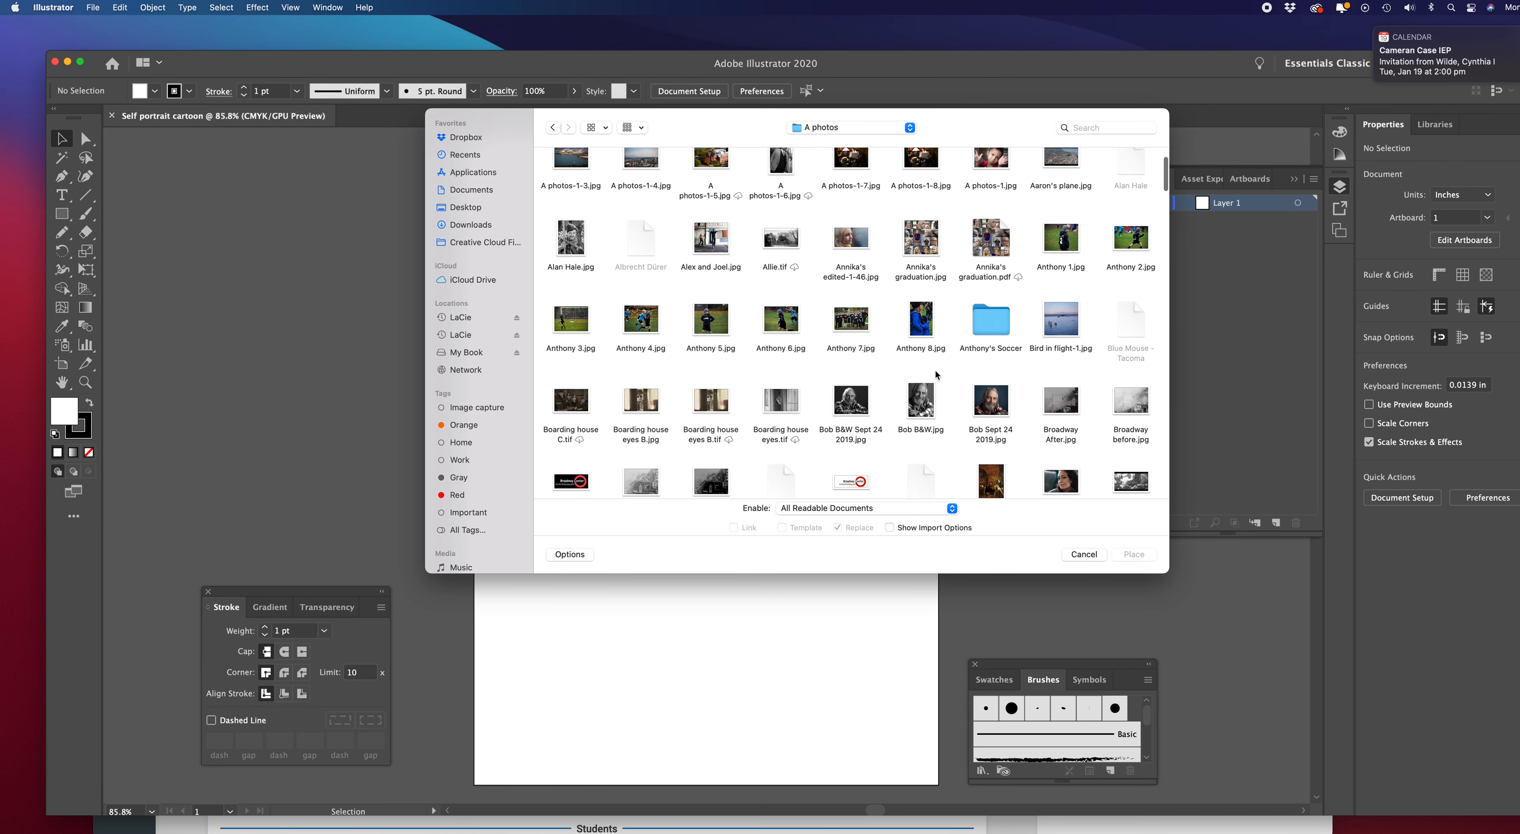
scroll(937, 376, "down", 12)
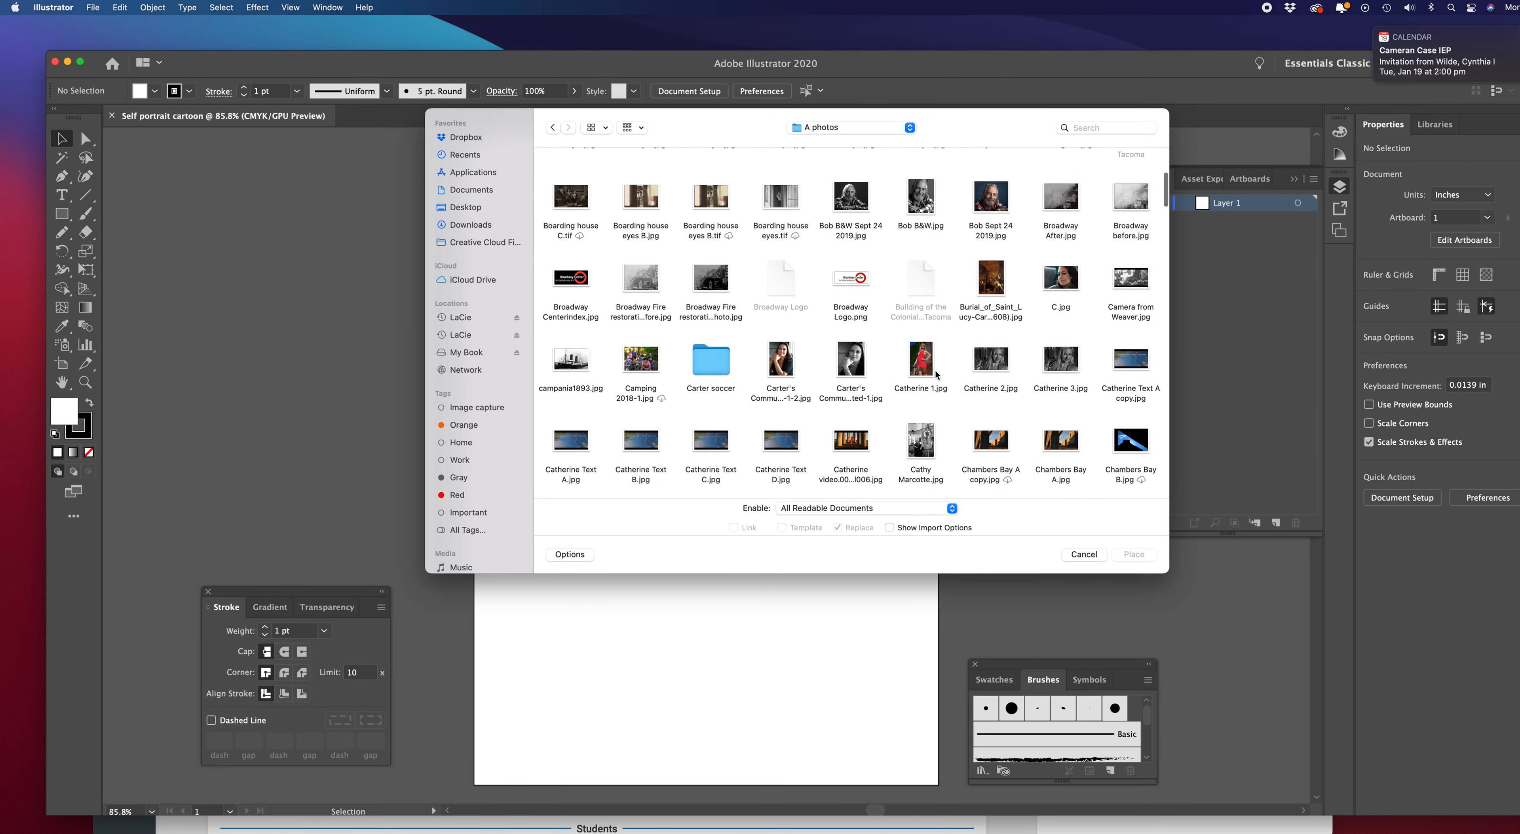
scroll(937, 375, "down", 20)
scroll(937, 375, "down", 12)
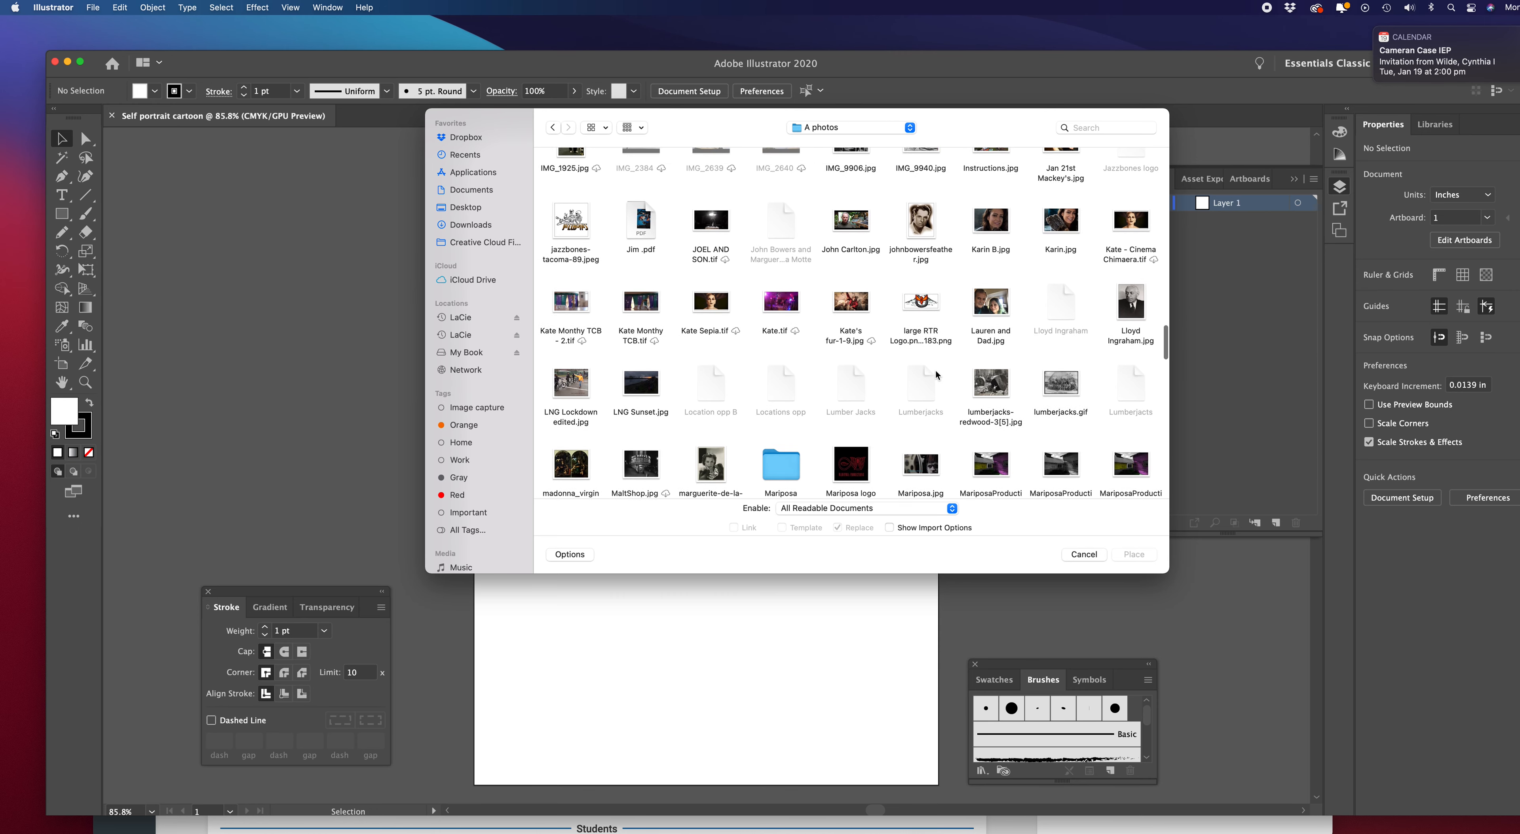
scroll(937, 376, "down", 2)
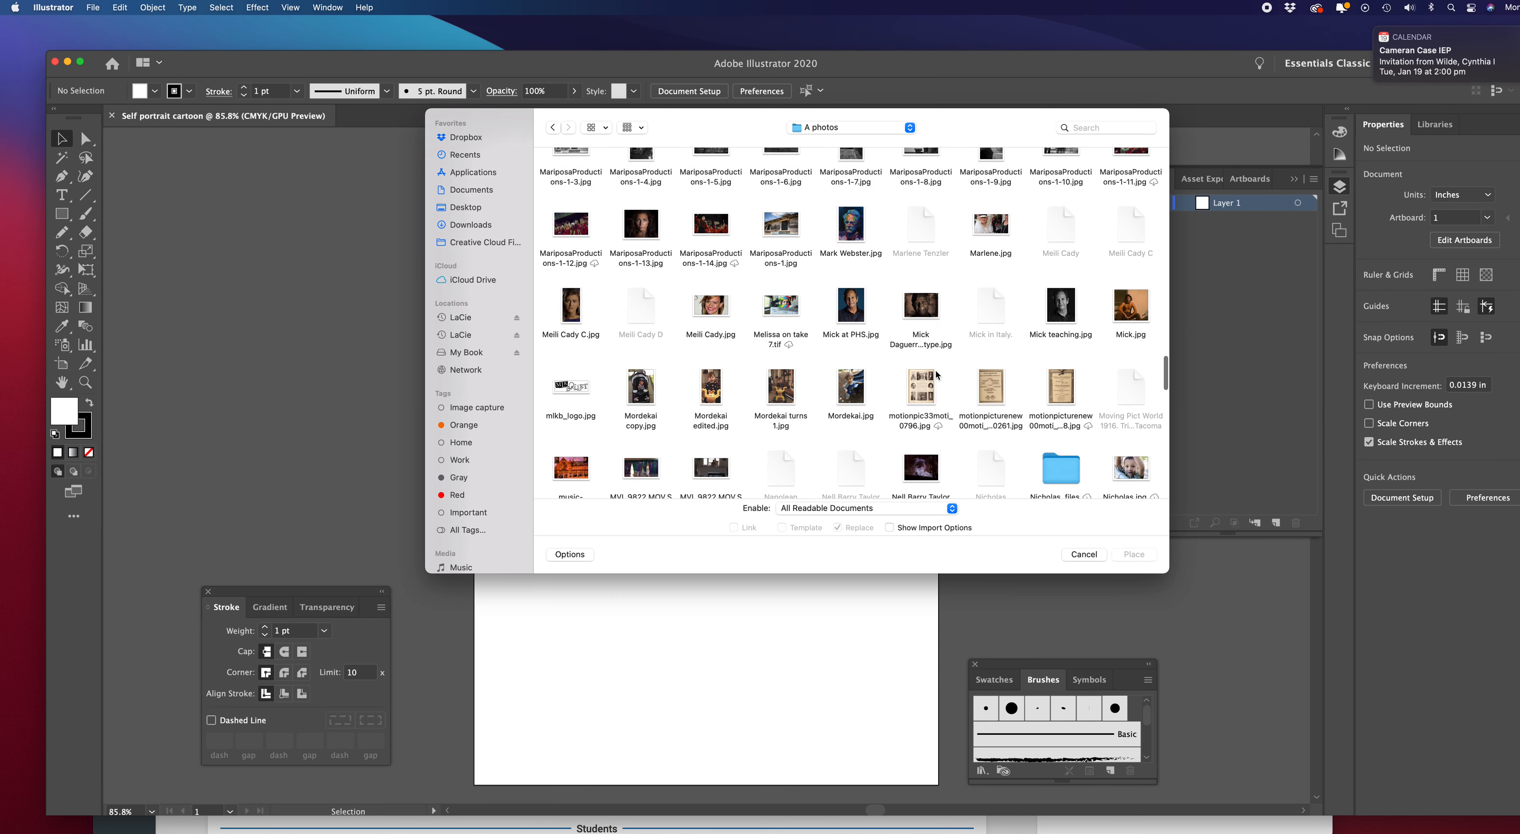
left_click(862, 319)
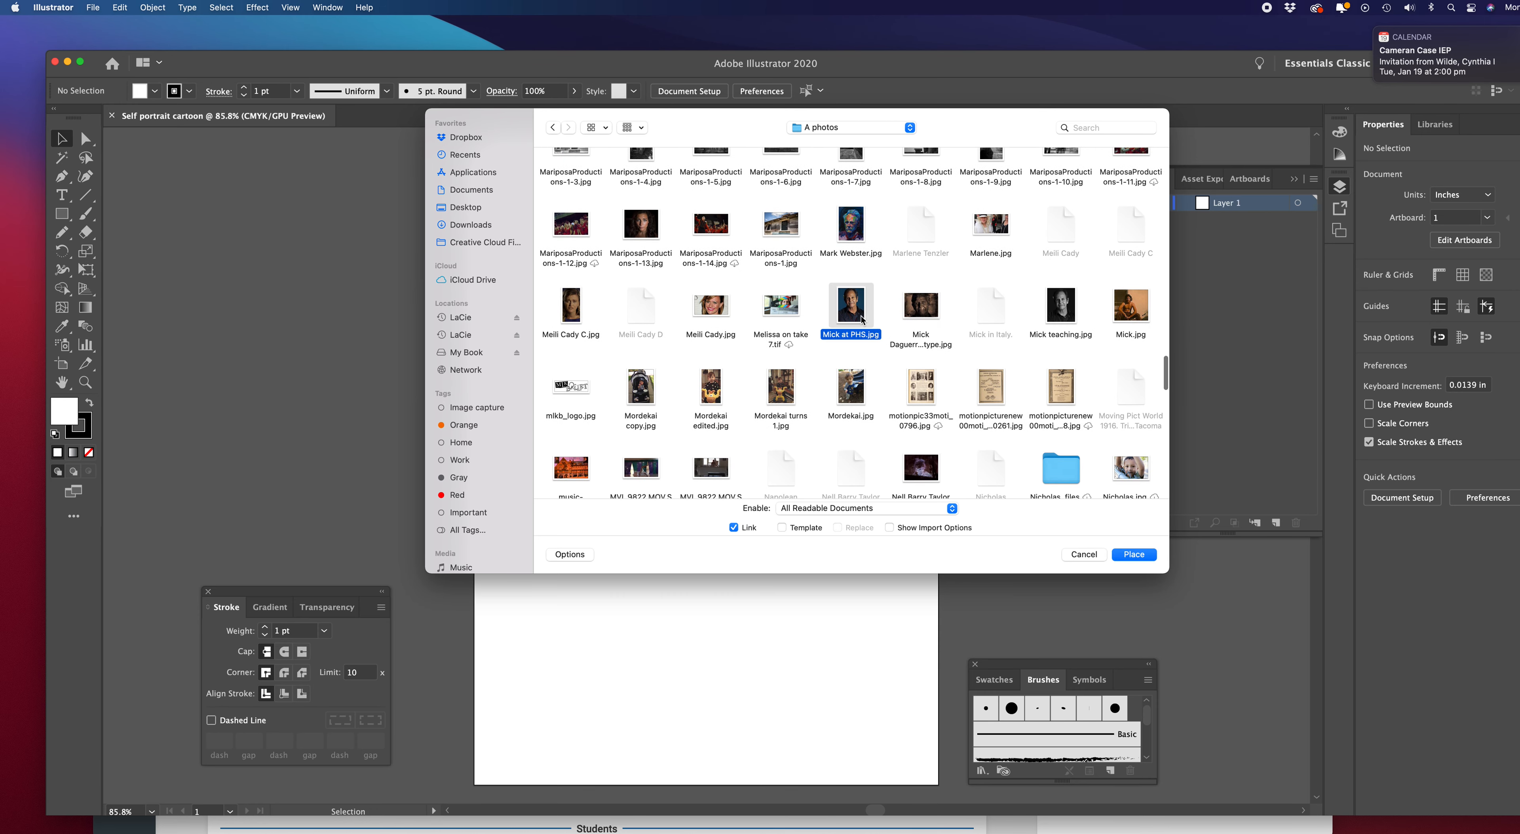
left_click(1133, 554)
left_click(650, 415)
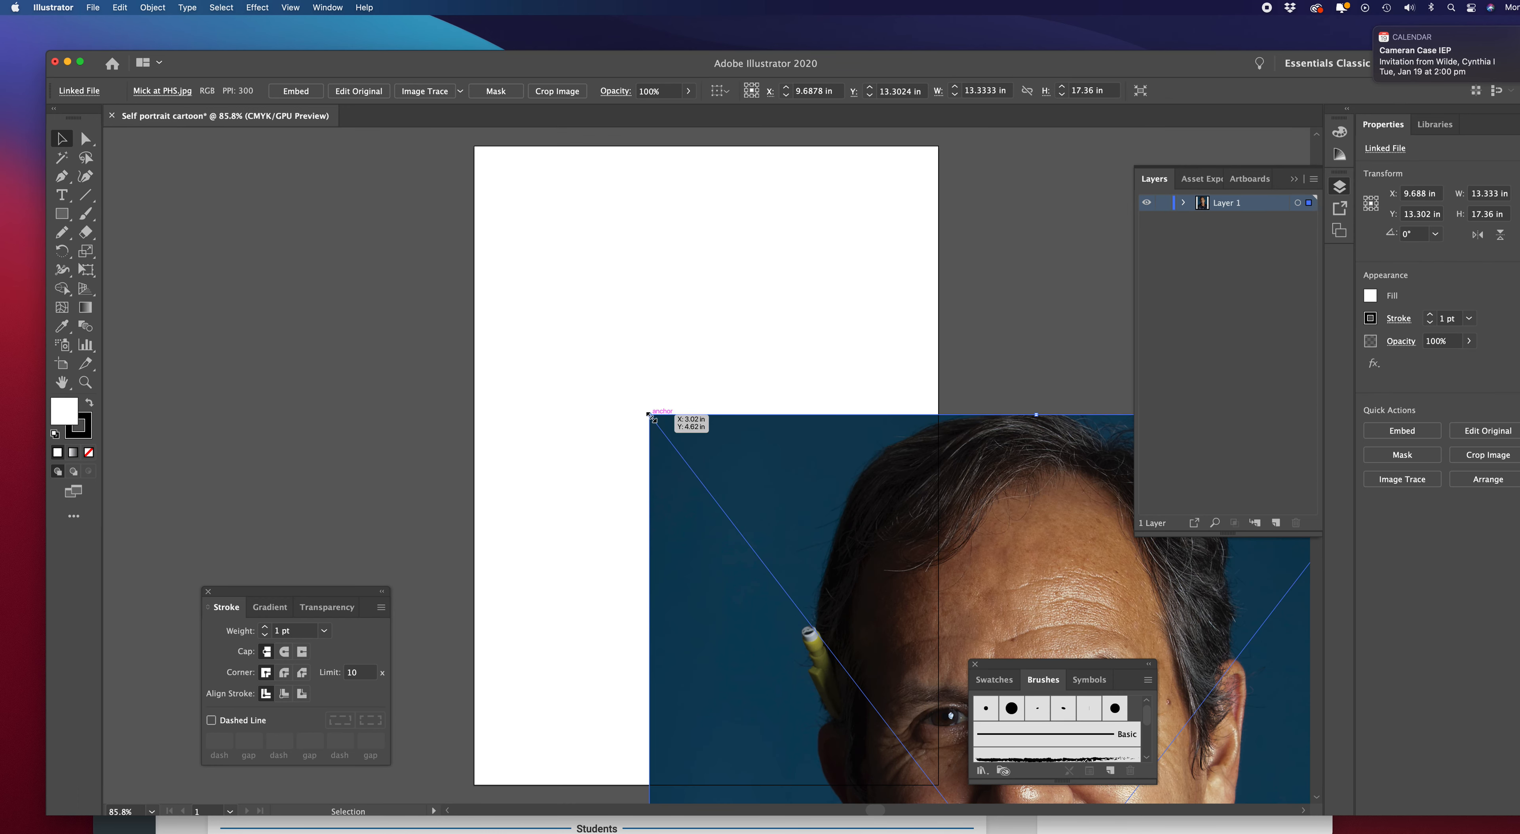
Scale the portrait proportionally to about 7.92 by 10.32 in and center it on the artboard
left_click_drag(838, 484, 545, 222)
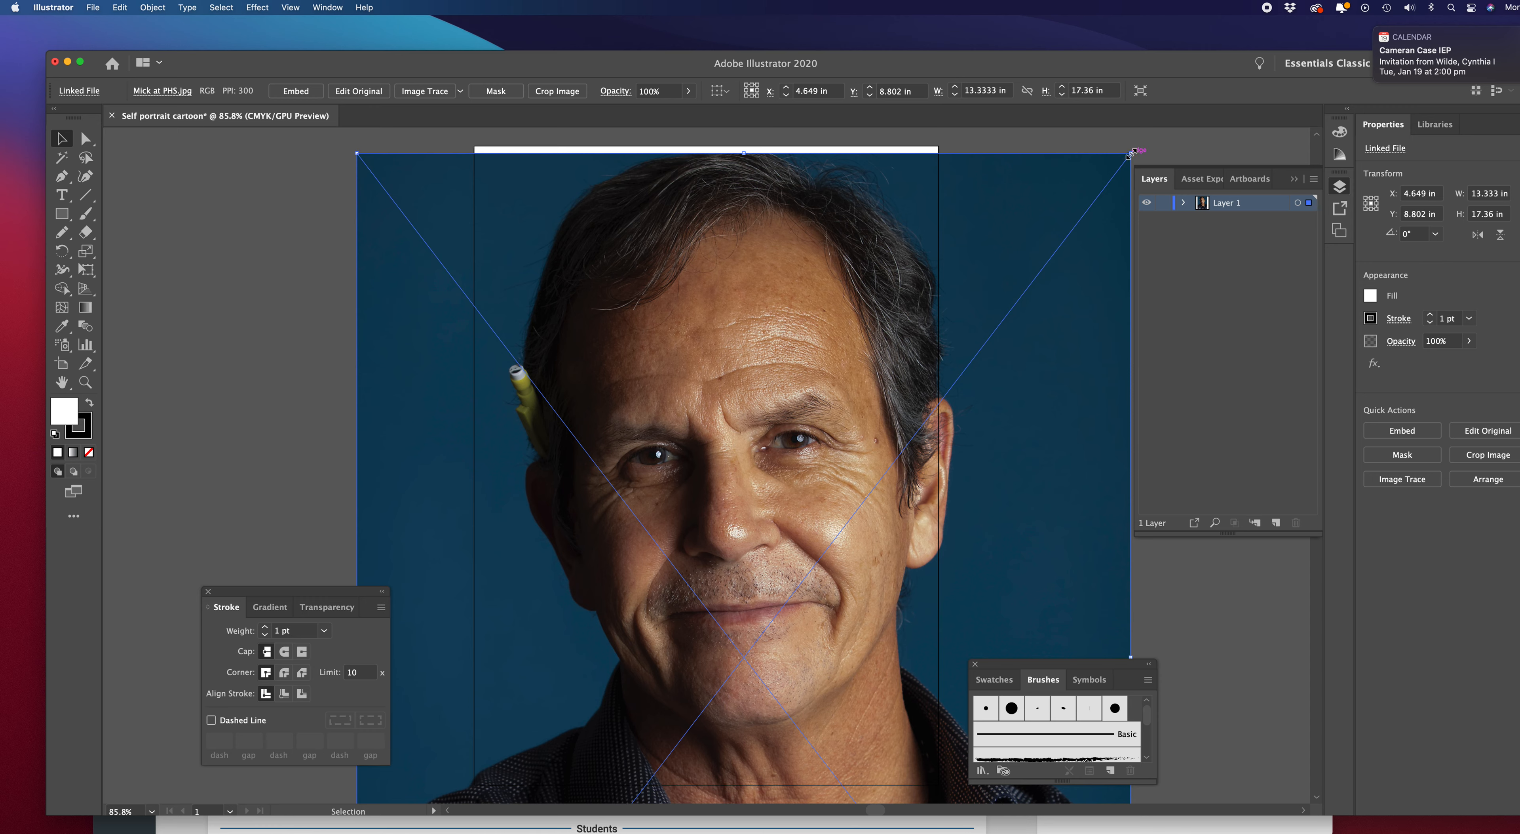
key("shift")
left_click_drag(1129, 152, 815, 400)
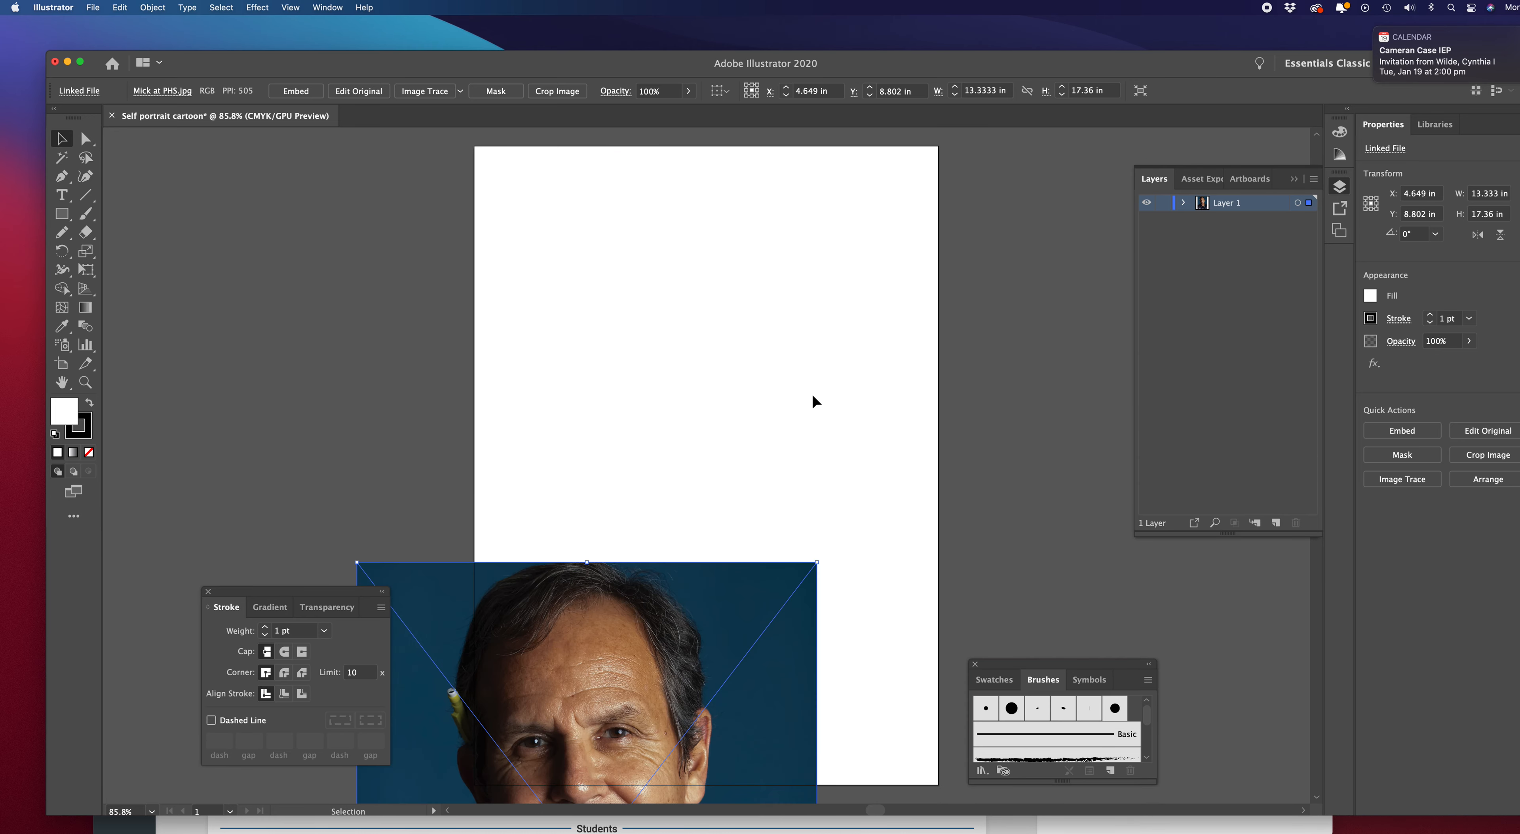
left_click_drag(698, 575, 882, 188)
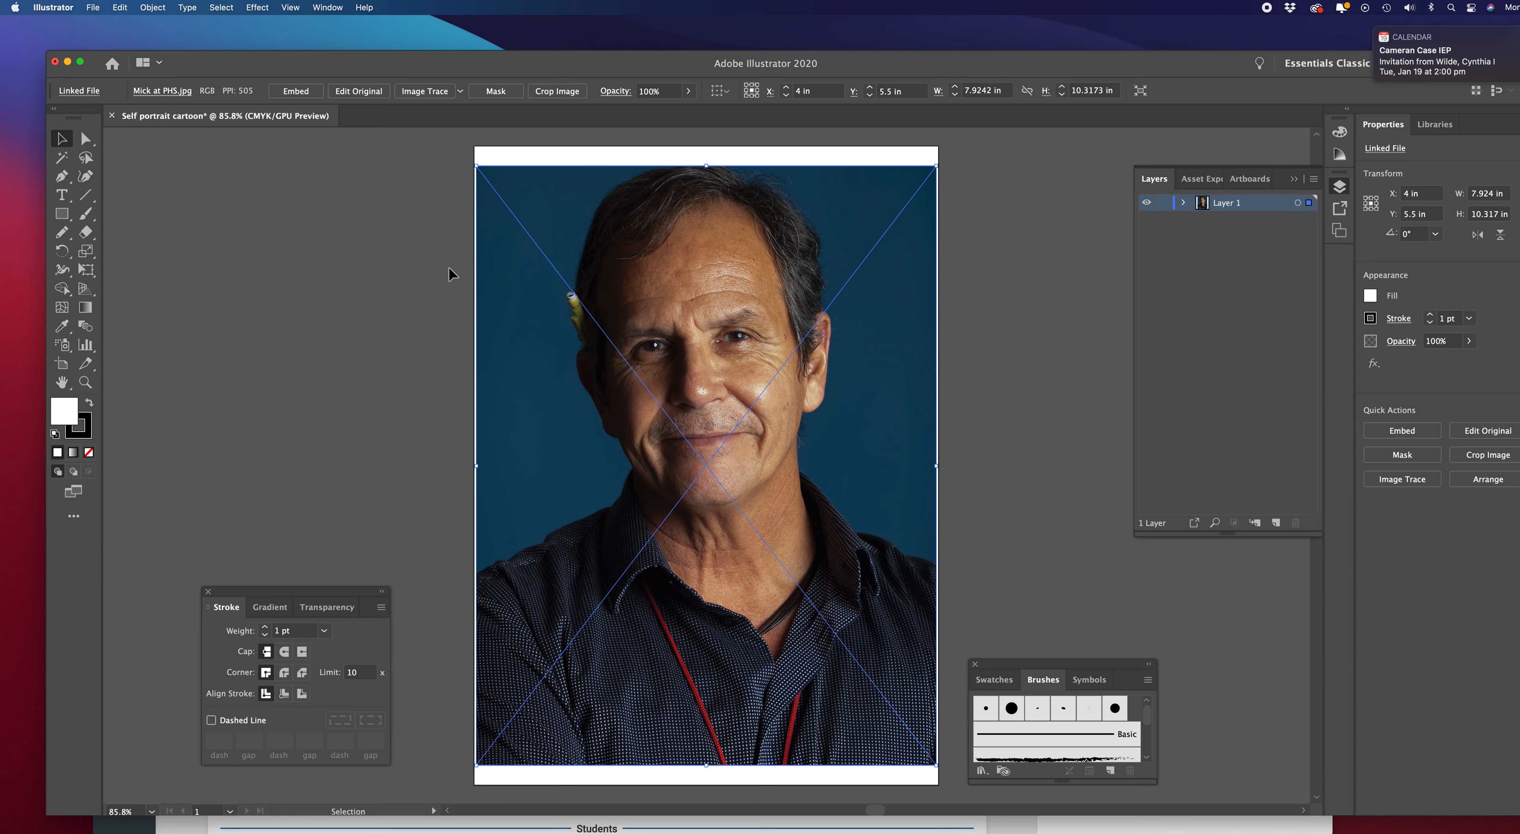
left_click(399, 266)
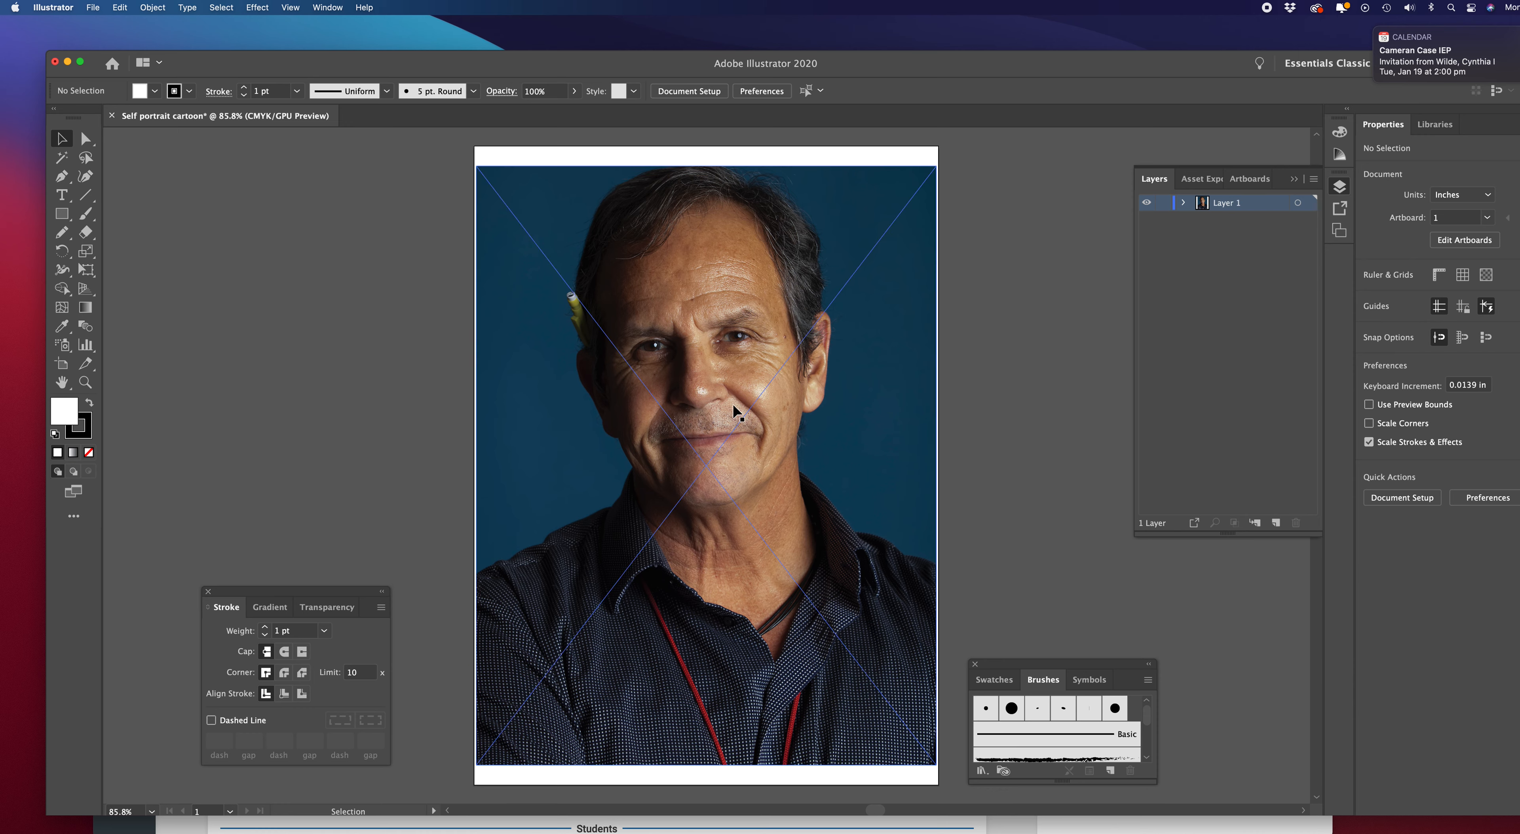
Lower the portrait photo's opacity to 80% and deselect it
left_click(549, 443)
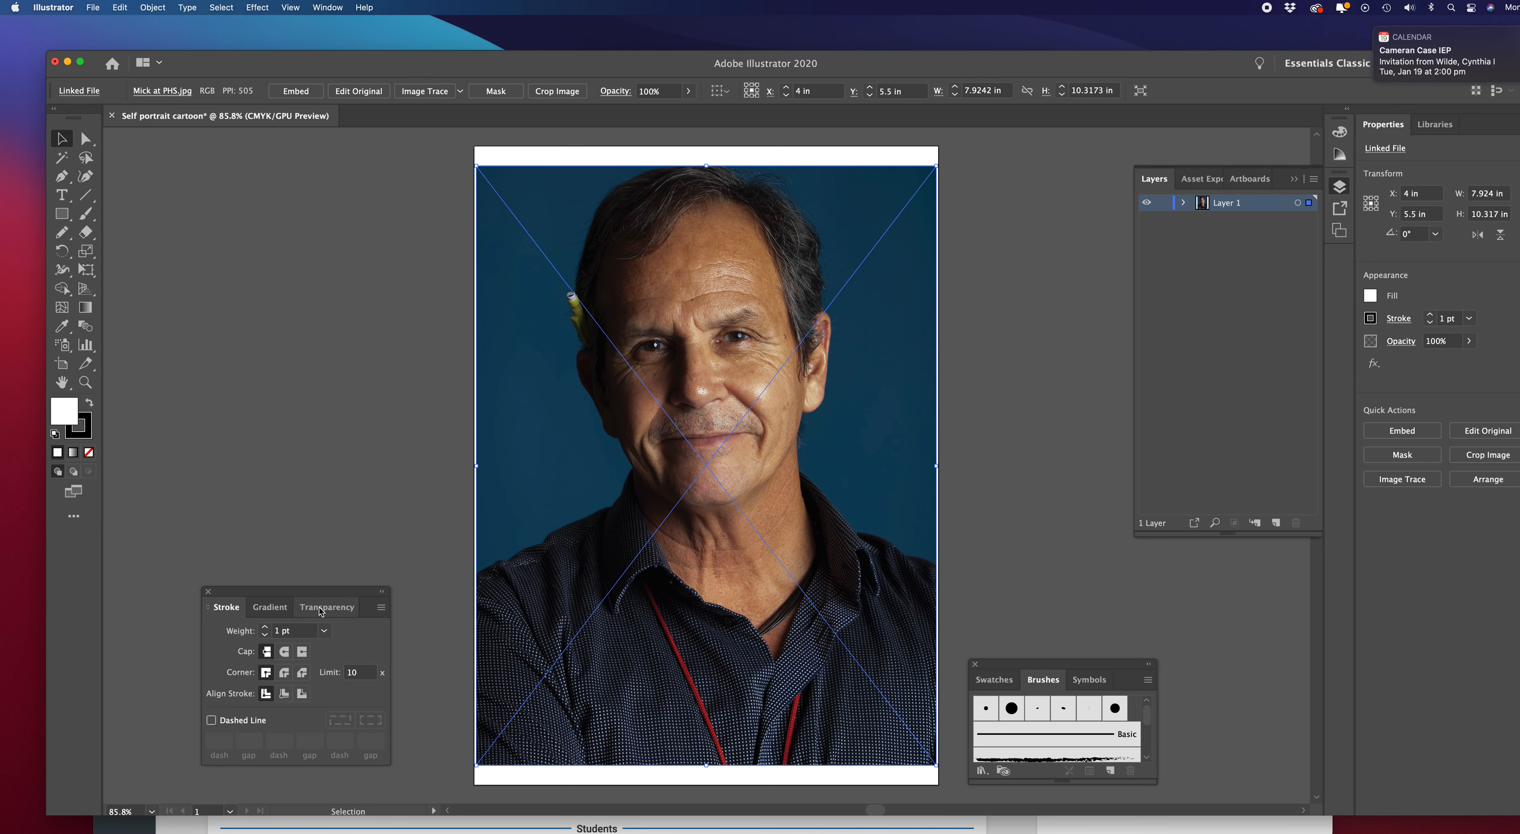
left_click(344, 611)
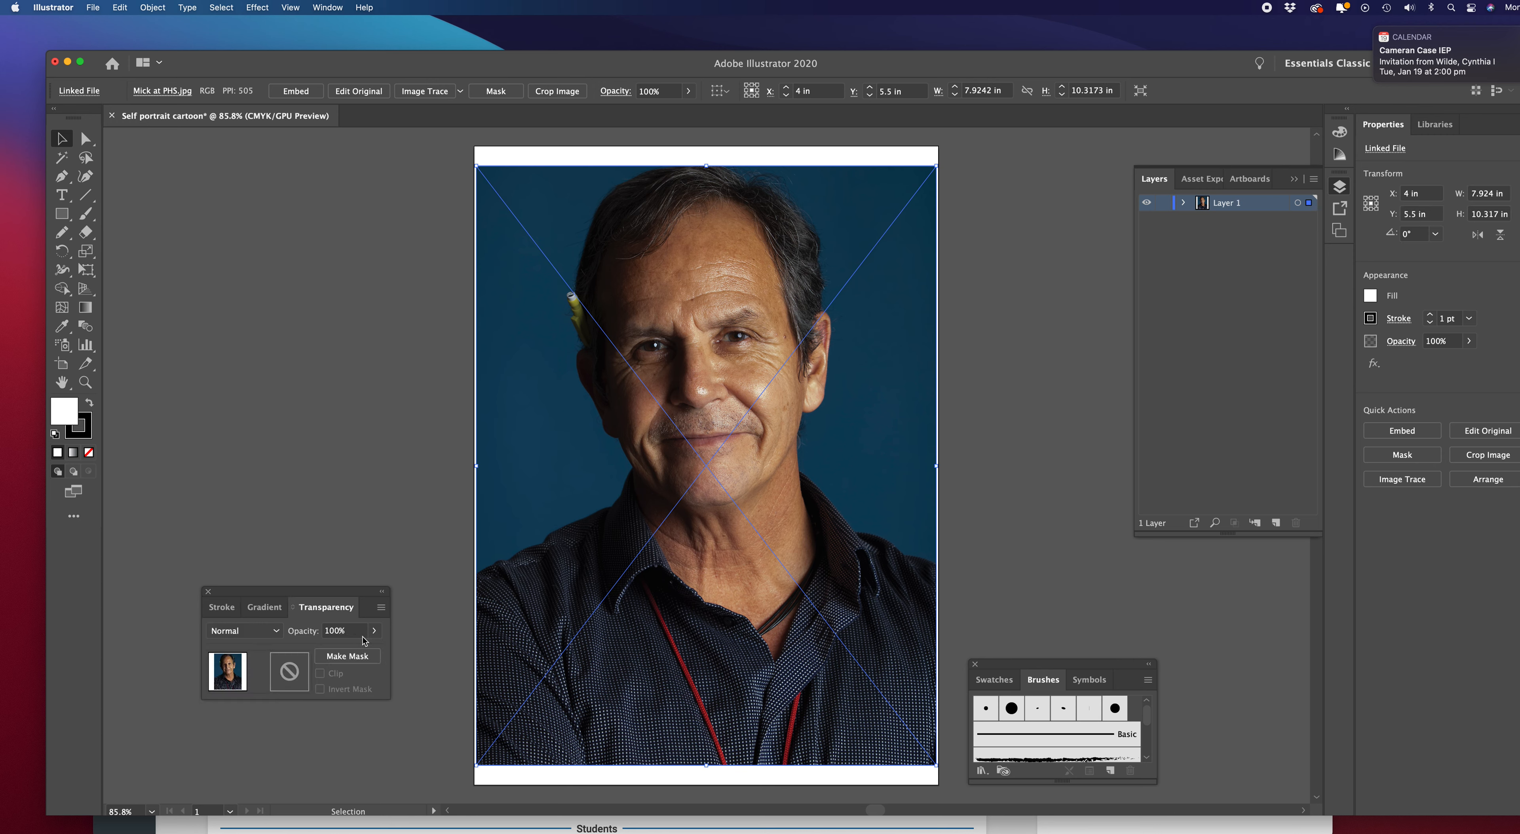
left_click(375, 631)
mouse_move(373, 654)
left_mouse_down()
mouse_move(341, 657)
mouse_move(362, 658)
left_mouse_up()
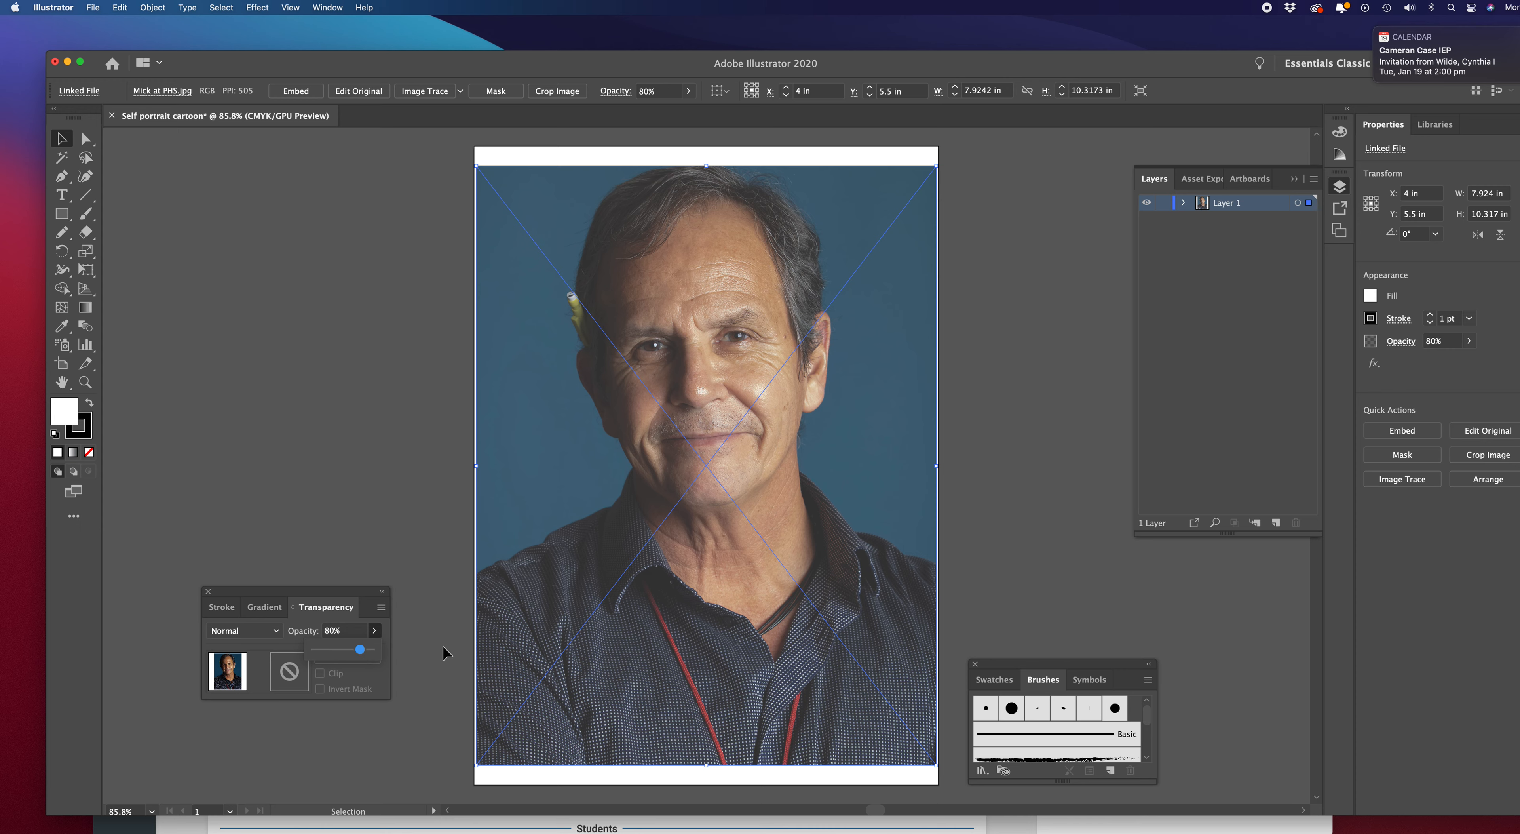
left_click(622, 340)
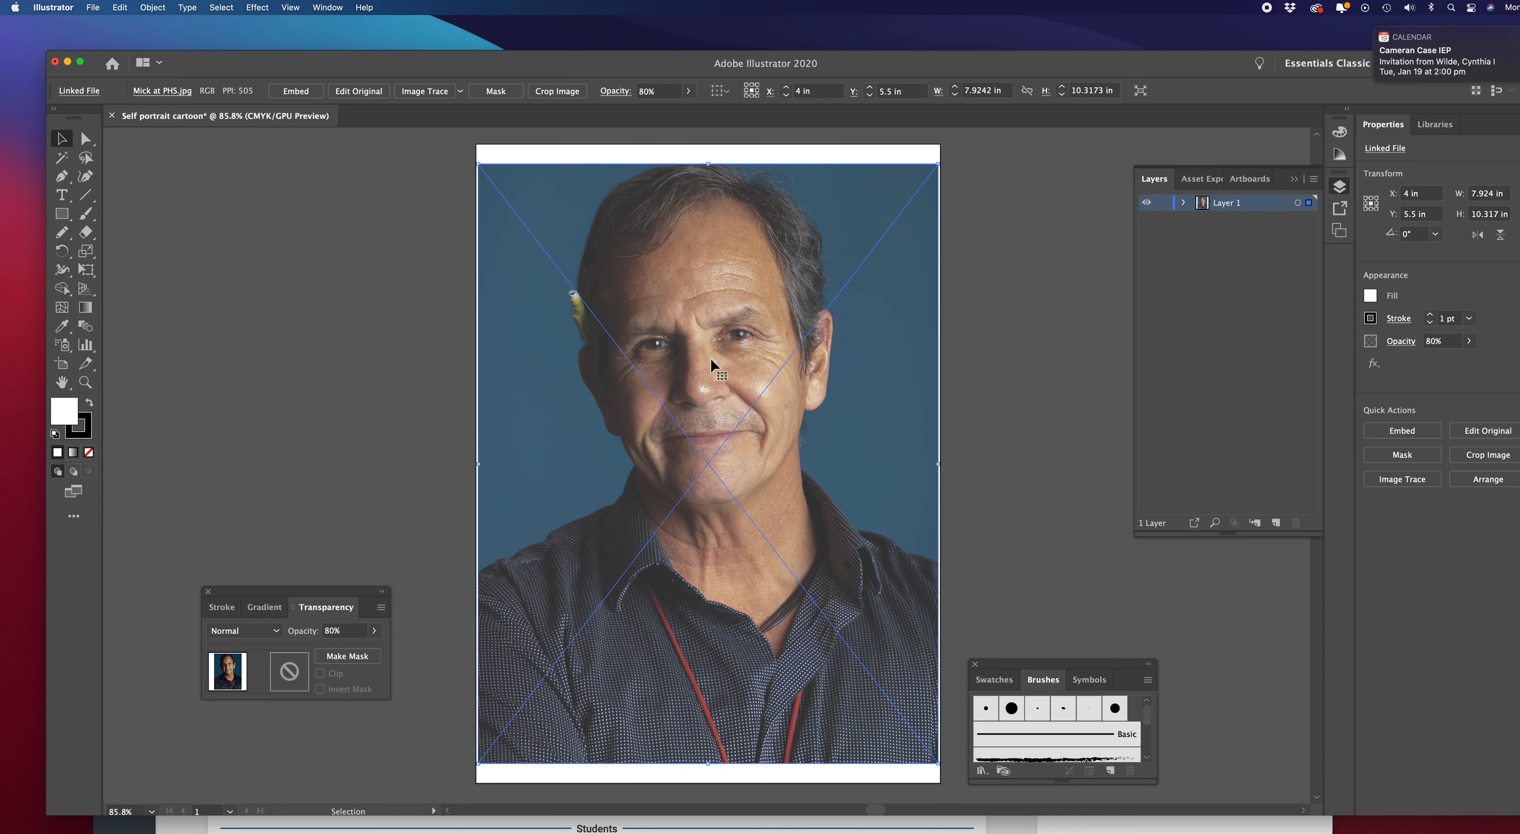
left_click(982, 379)
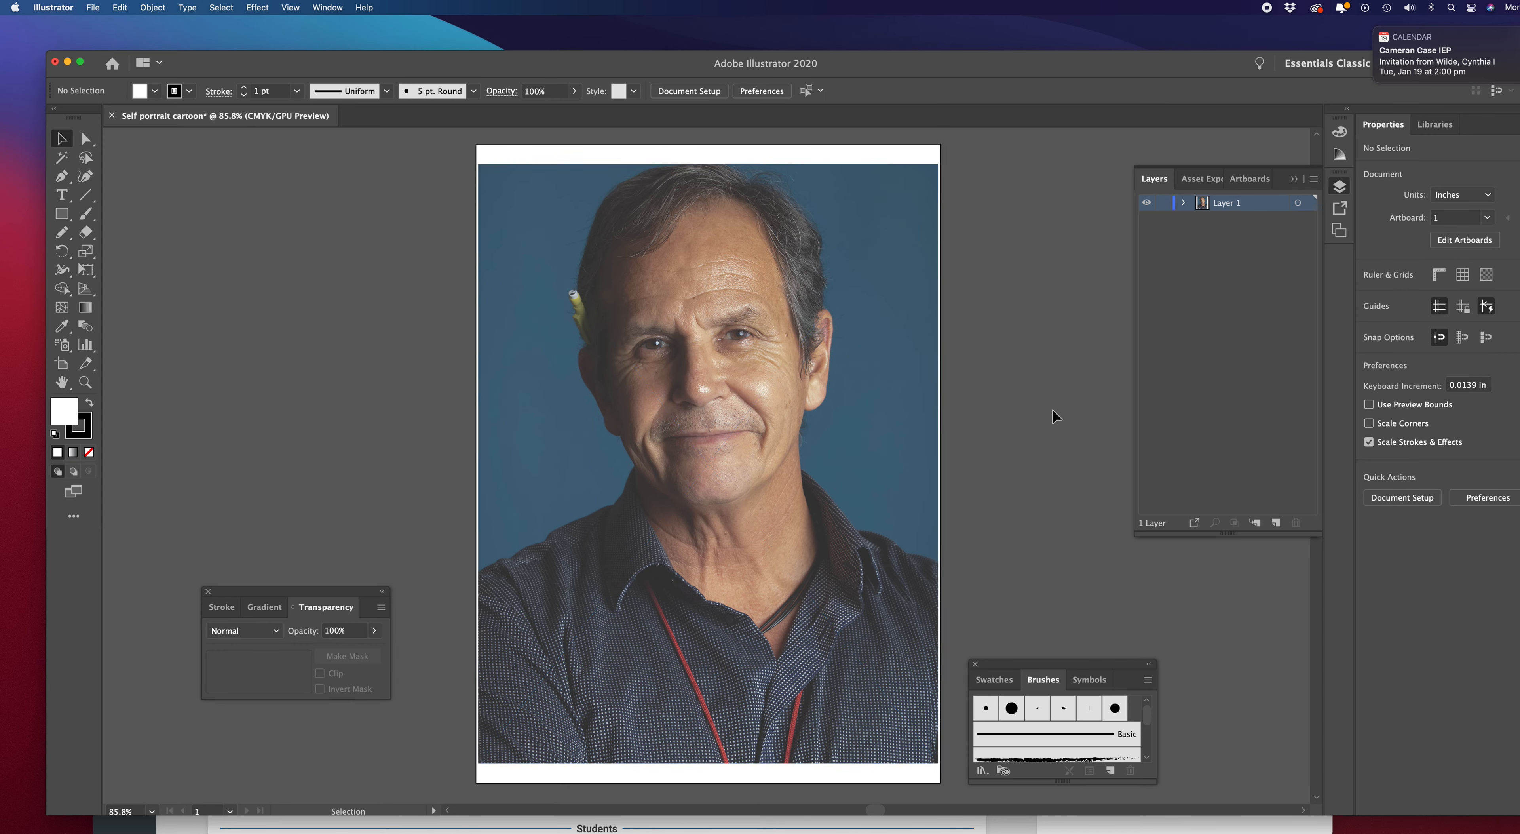
Rename the photo's layer to "Image to trace"
double_click(1229, 207)
key("BackSpace")
type("Image to ")
type("trace")
key("Return")
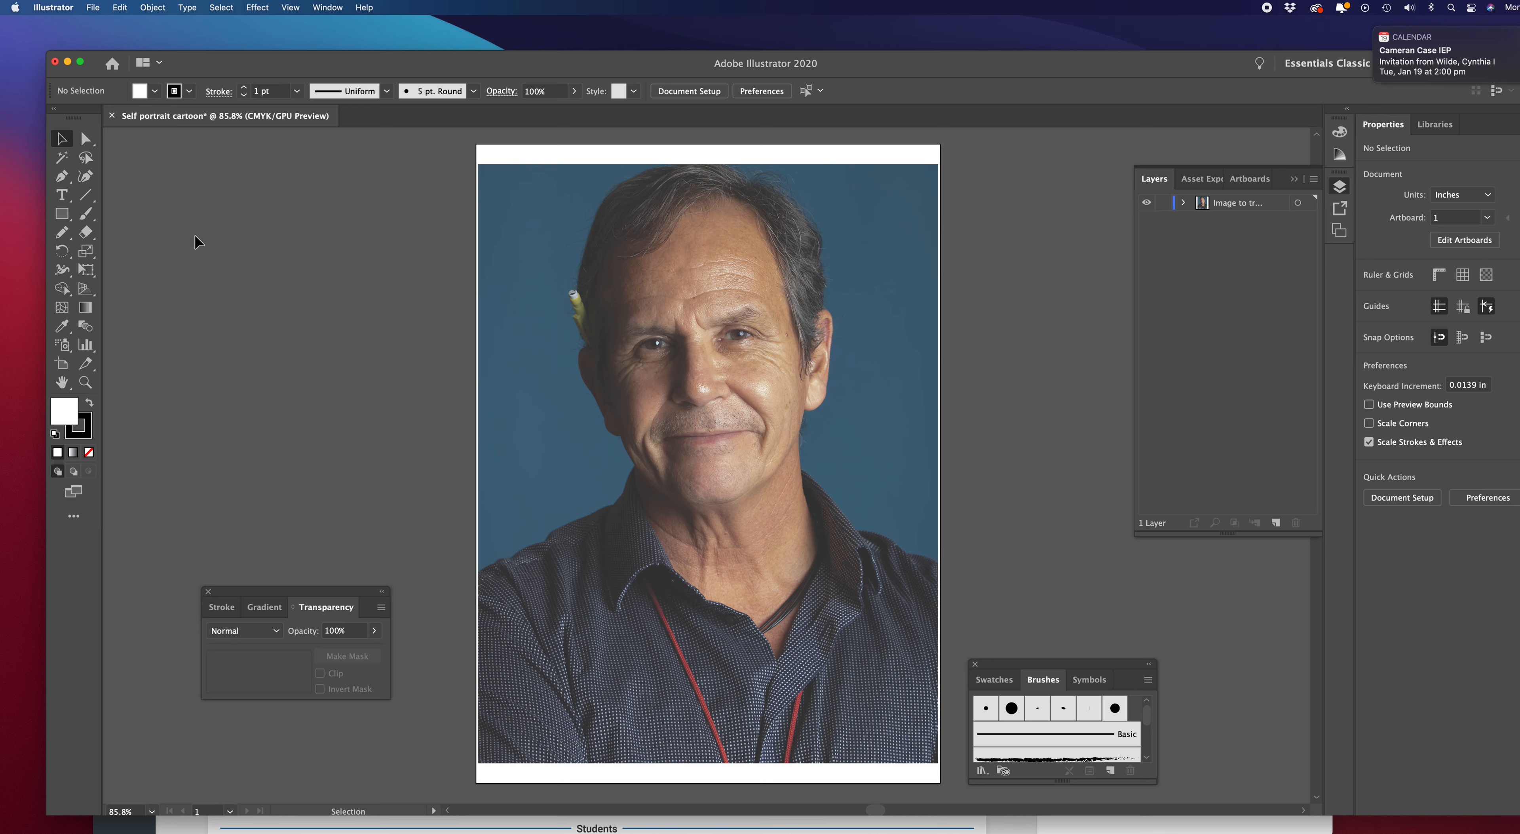
Draw seven small swatch rectangles, about 0.7 to 0.9 in wide, in rows on the pasteboard left of the portrait
left_click(64, 215)
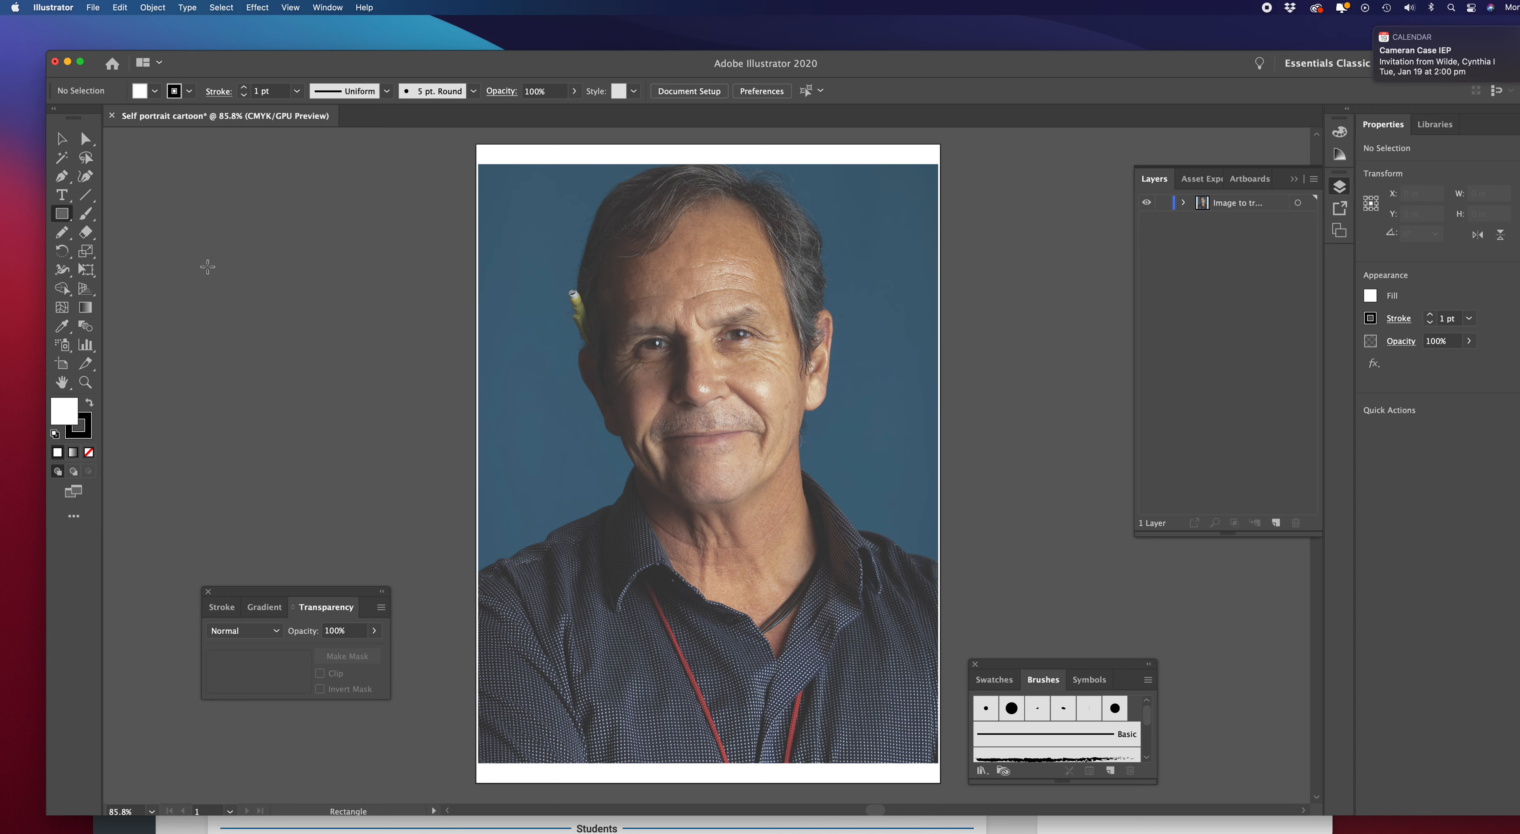
mouse_move(63, 219)
left_mouse_down()
mouse_move(150, 215)
mouse_move(220, 246)
mouse_move(234, 266)
mouse_move(219, 270)
left_mouse_up()
left_click_drag(255, 221, 295, 270)
left_click_drag(318, 219, 365, 276)
mouse_move(184, 305)
left_mouse_down()
mouse_move(239, 361)
mouse_move(228, 368)
left_mouse_up()
mouse_move(263, 304)
left_mouse_down()
mouse_move(285, 308)
mouse_move(313, 368)
left_mouse_up()
left_click_drag(348, 302, 396, 366)
left_click_drag(188, 400, 244, 468)
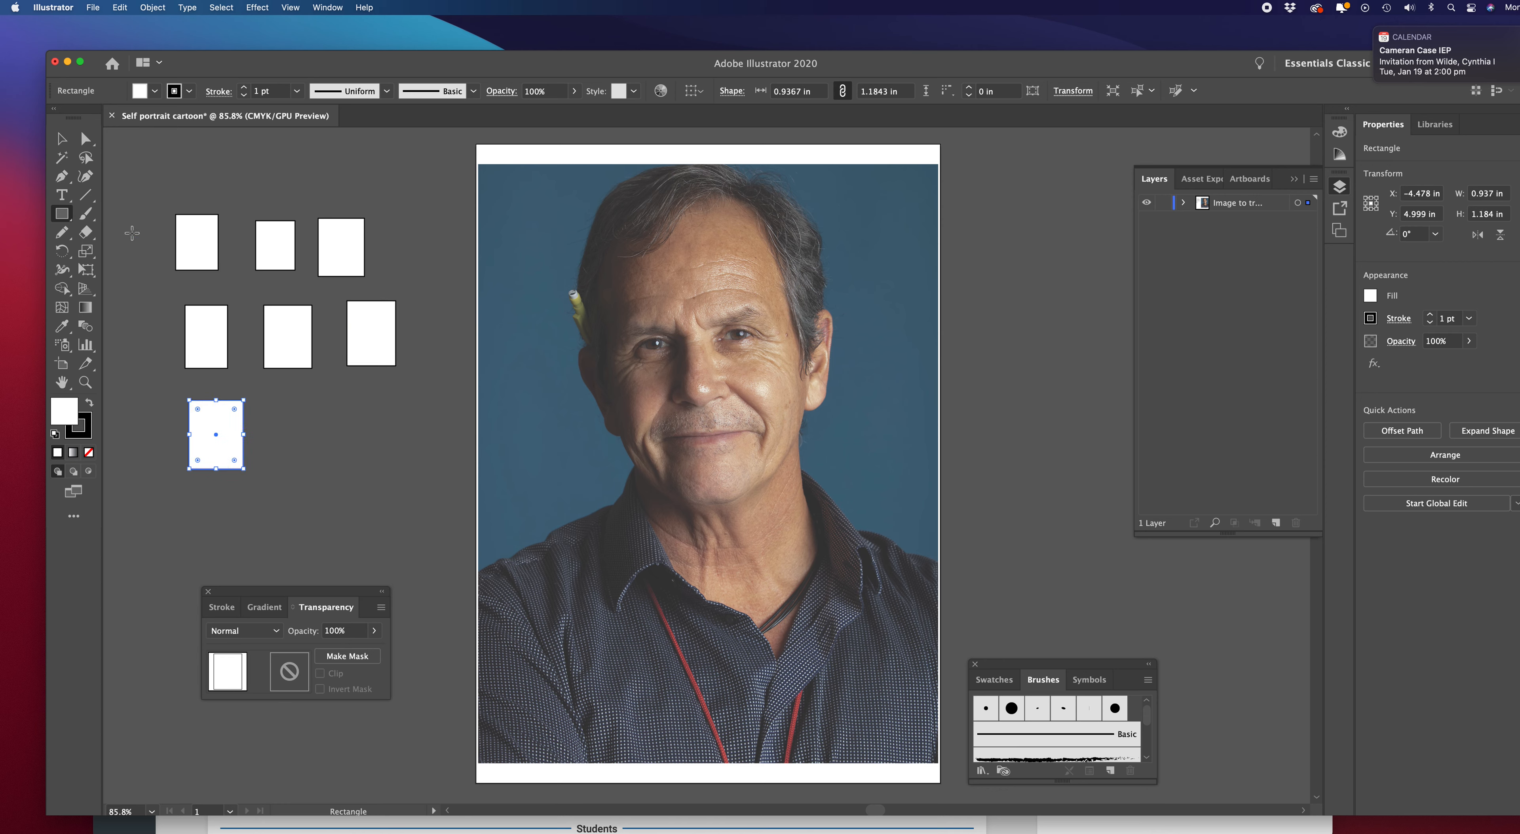
Fill the first swatch rectangle in the upper row with the tan skin color sampled from the portrait's forehead using the Eyedropper
left_click(63, 139)
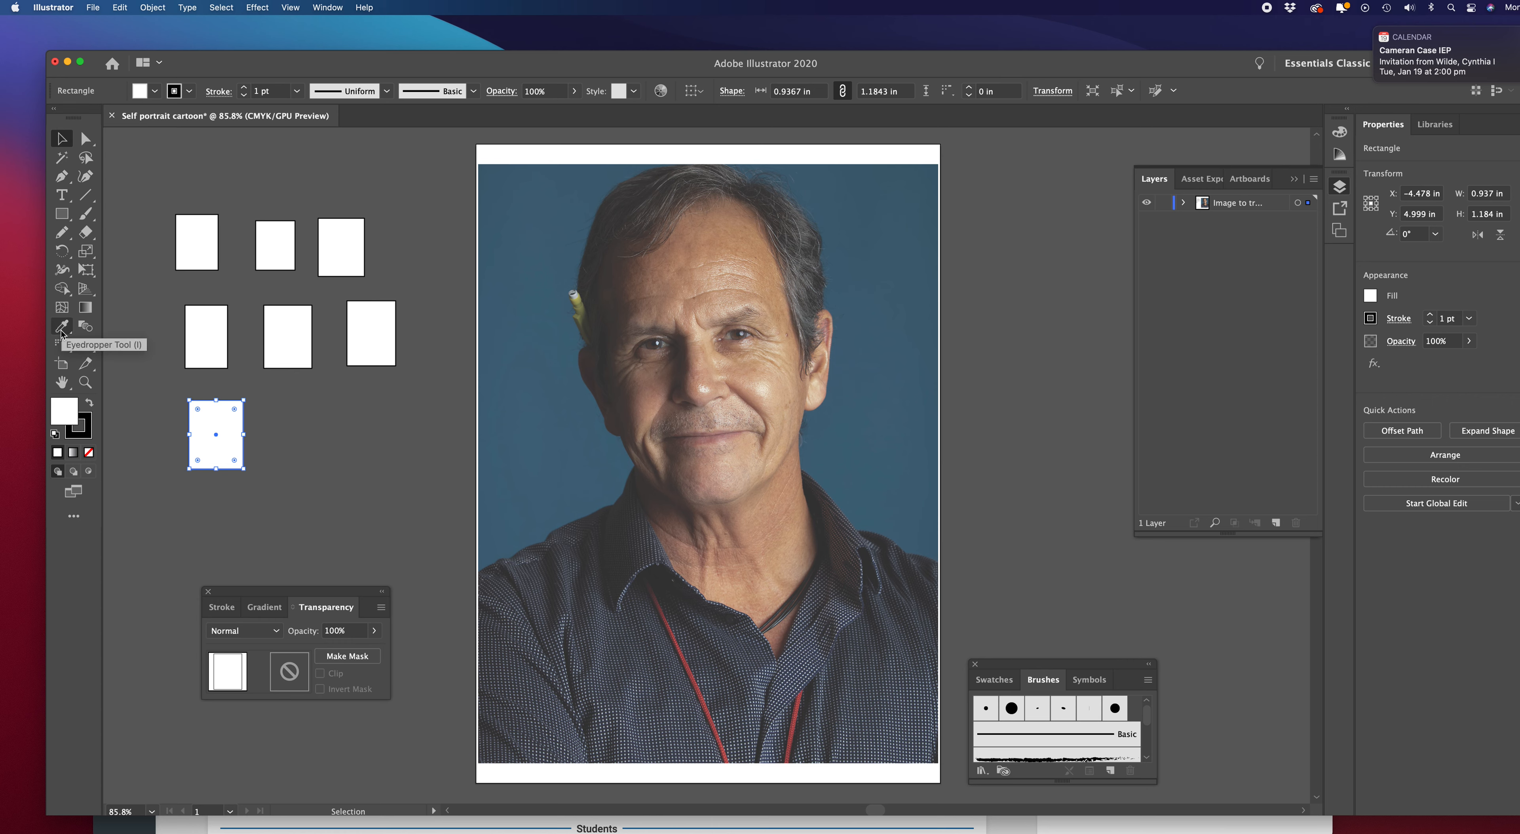
left_click(177, 235)
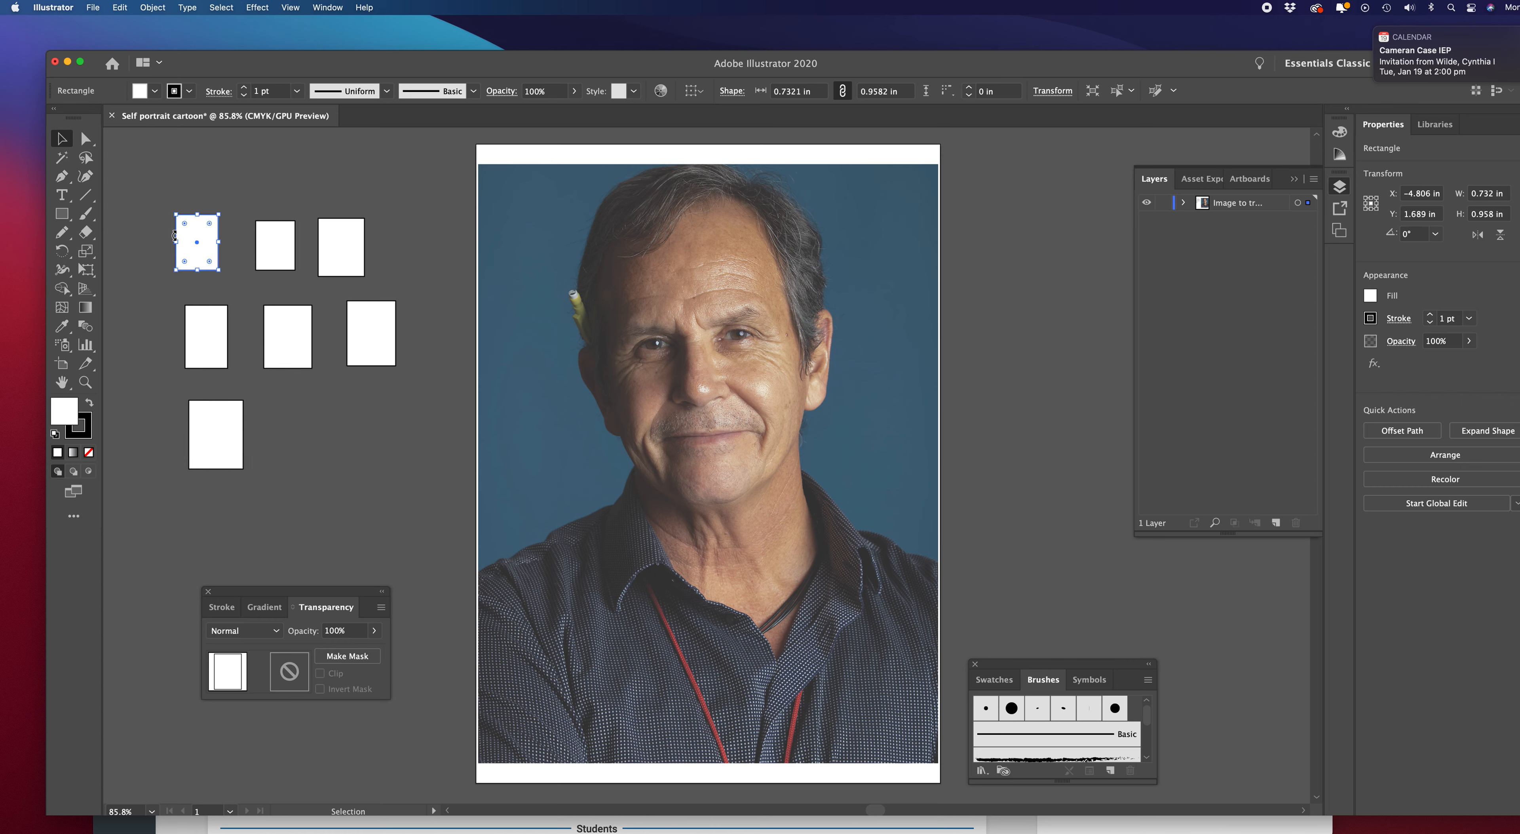
left_click(62, 326)
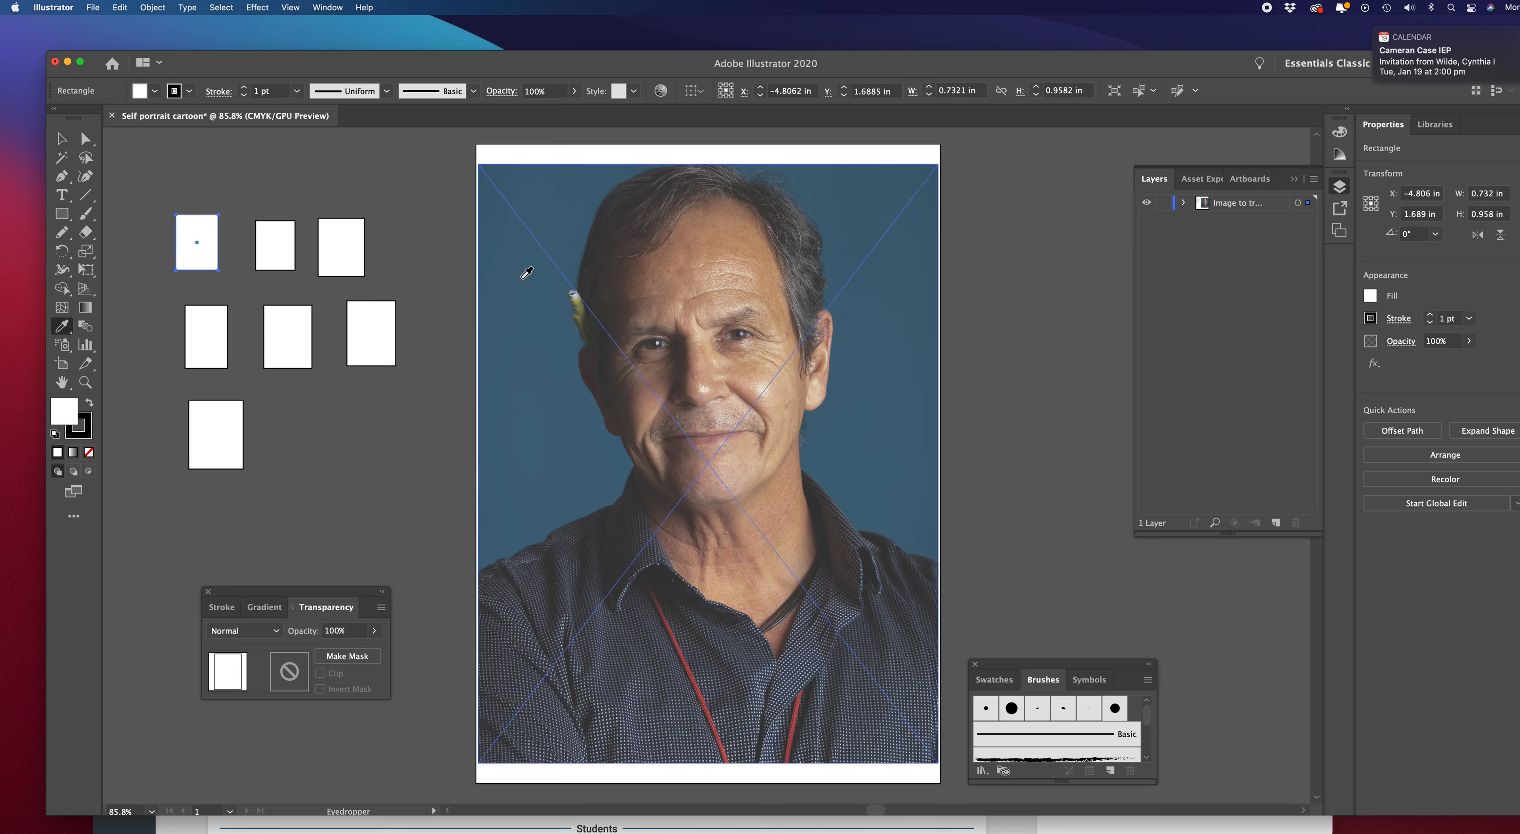
left_click(780, 287)
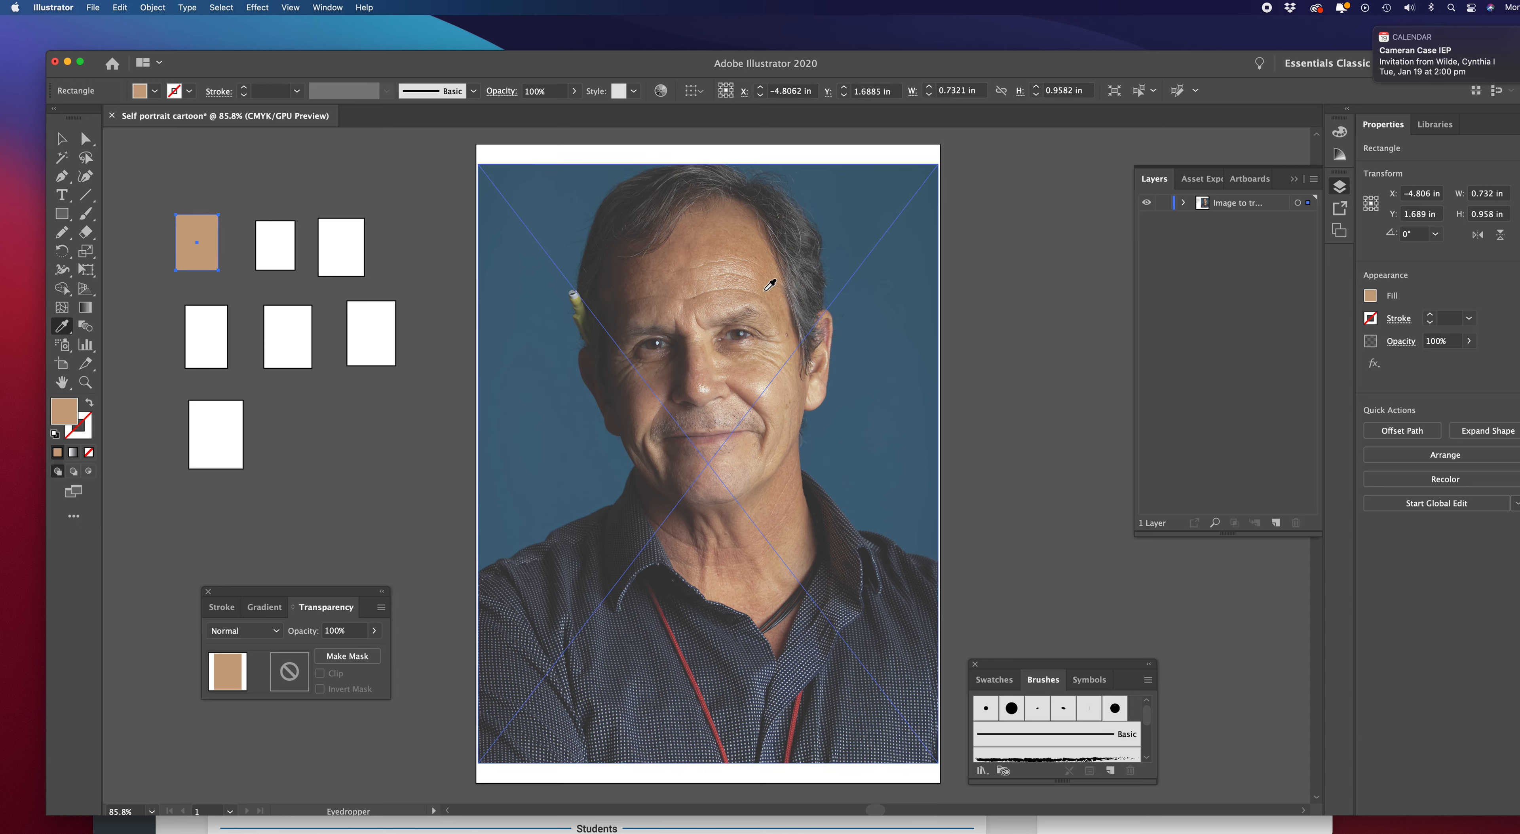
Fill the second swatch in the upper row with the dark gray sampled from the portrait's hair
left_click(61, 139)
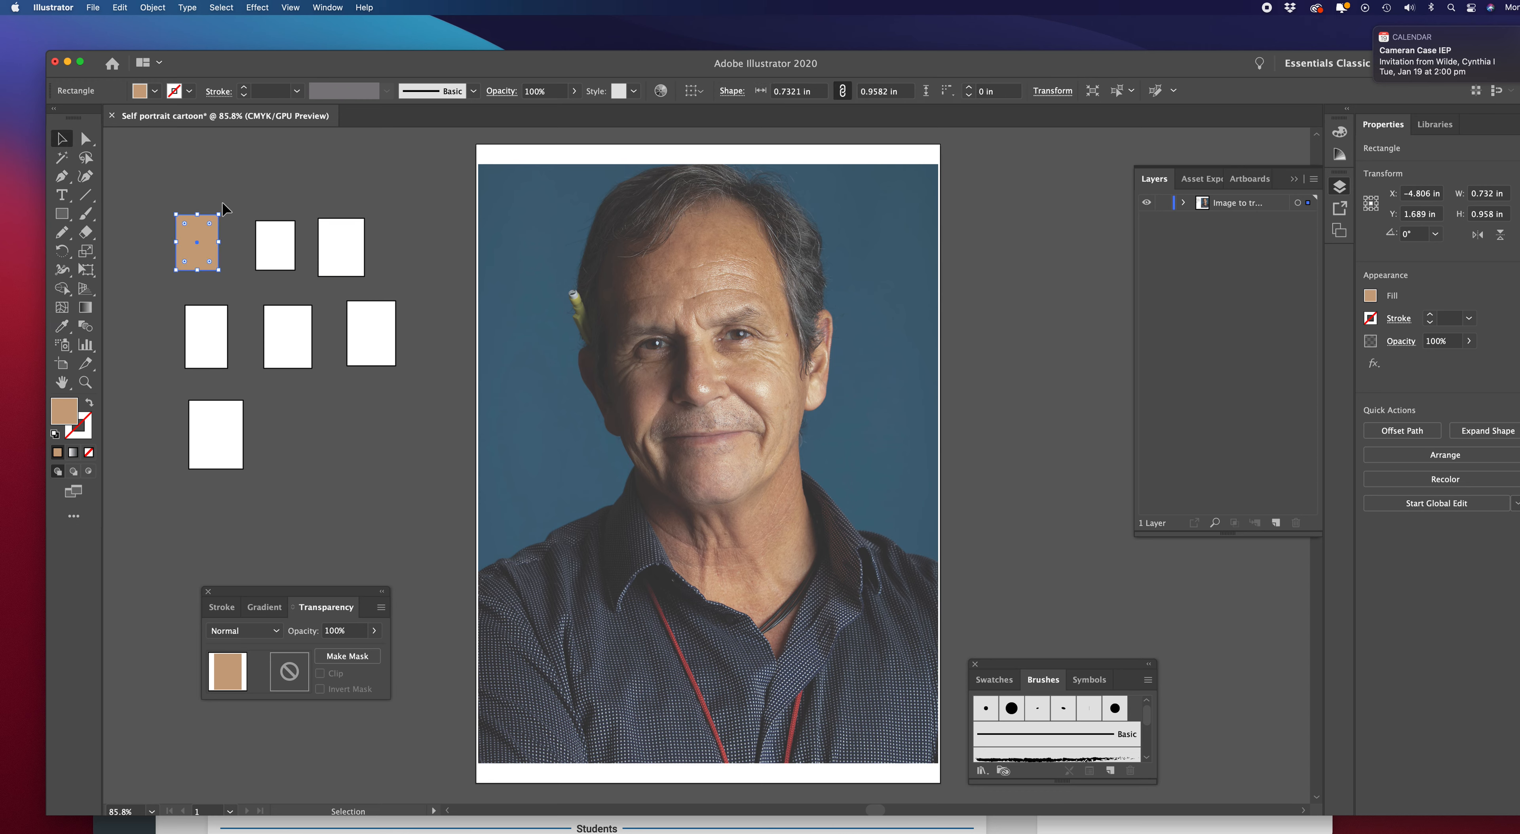
left_click(293, 248)
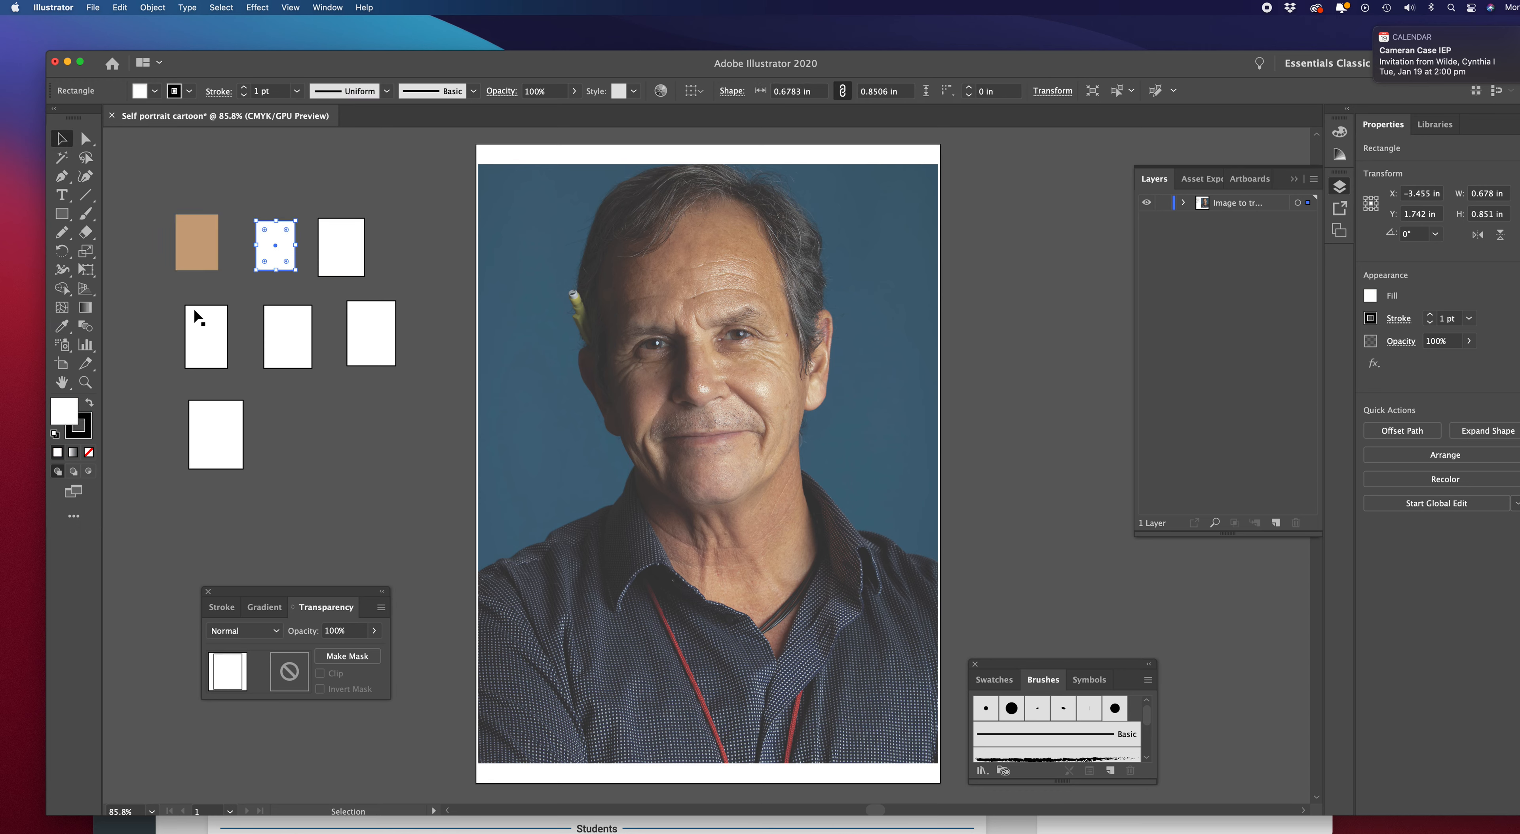
left_click(64, 328)
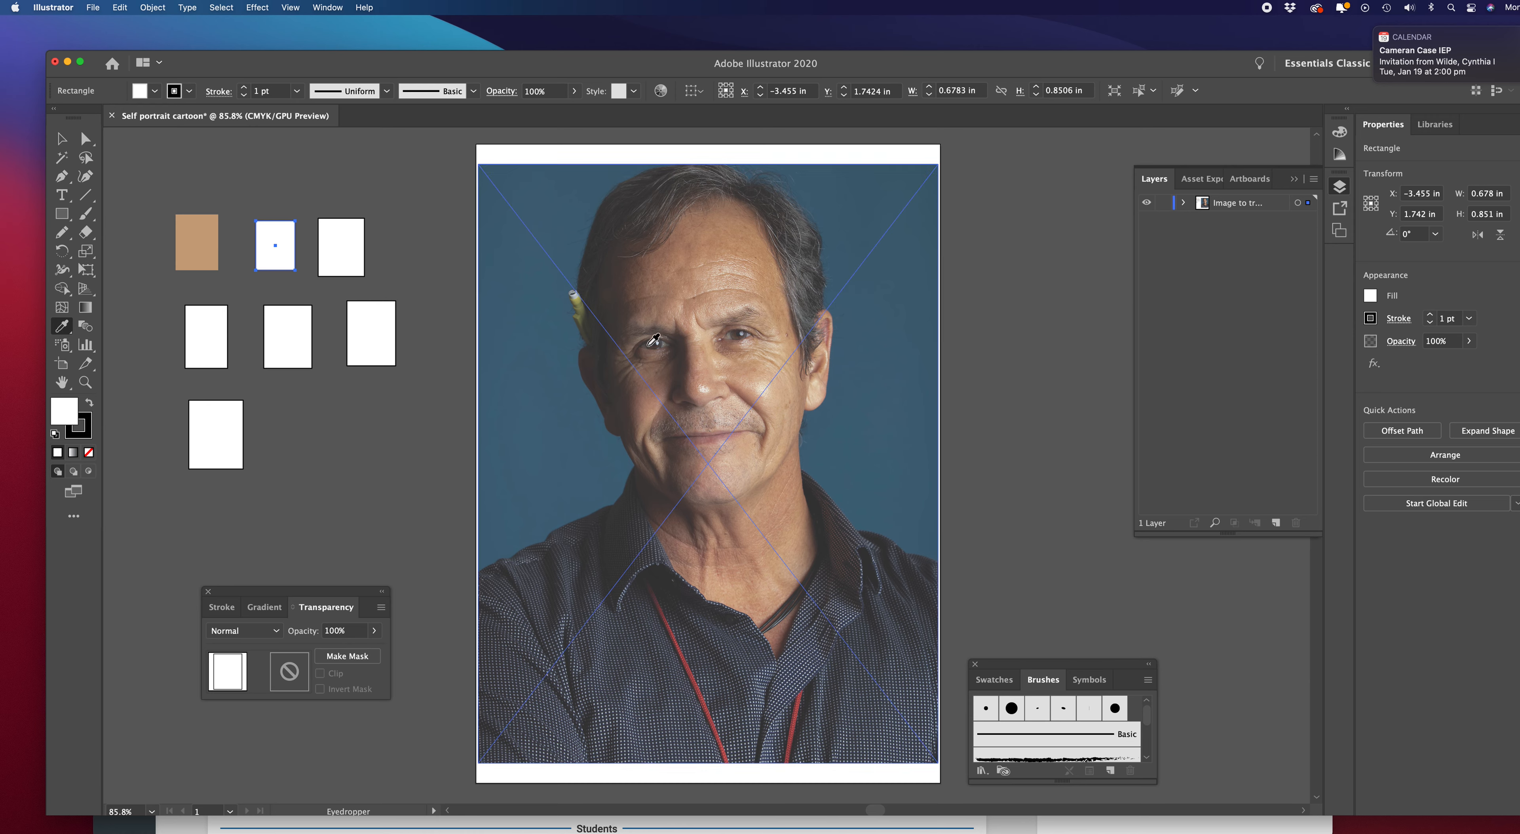
left_click(794, 216)
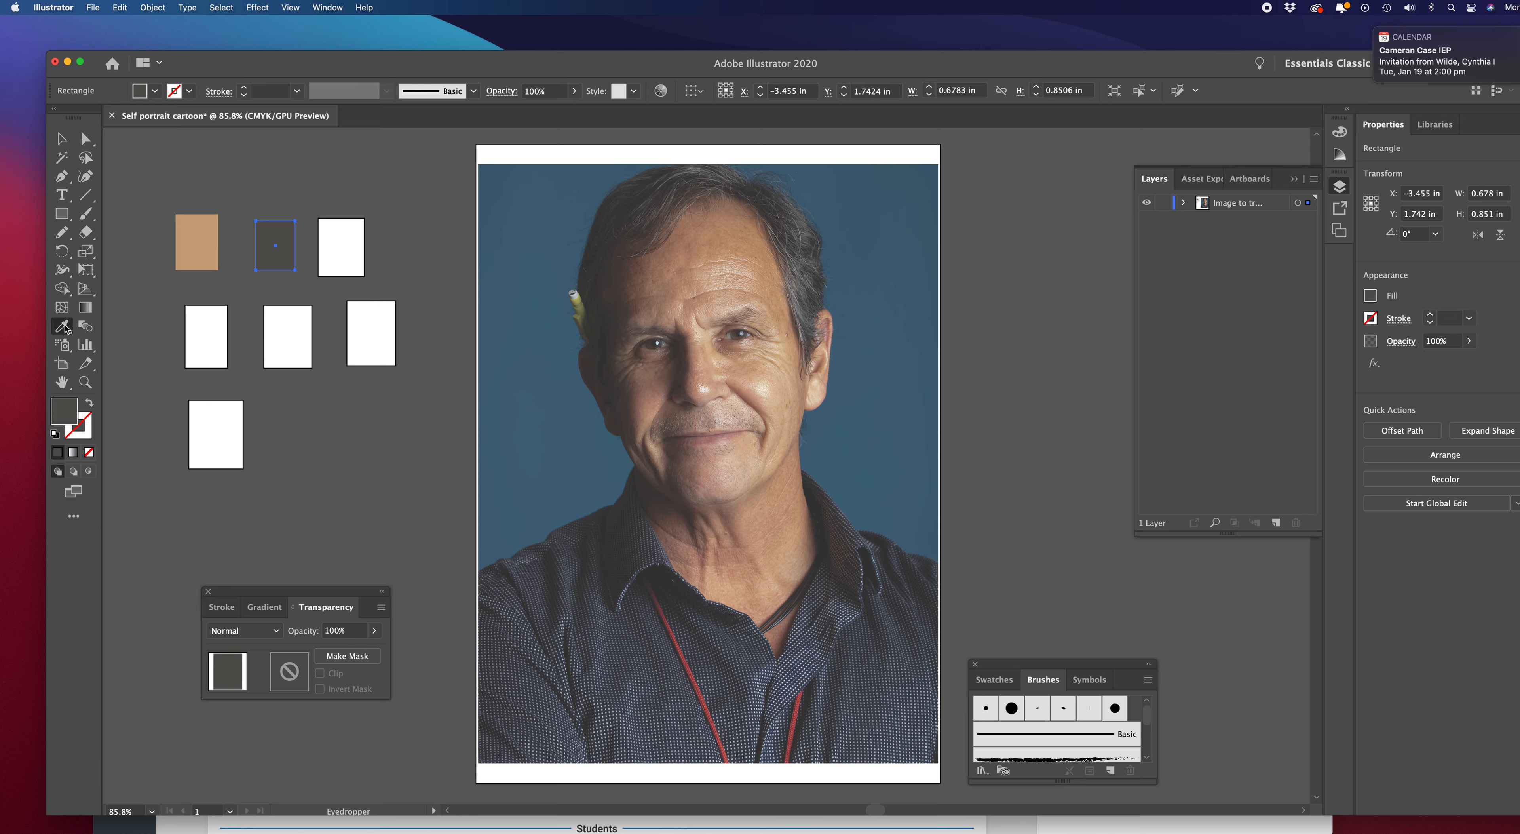
Fill the third swatch in the upper row with the dark brown sampled from the portrait's eyebrow area
left_click(62, 140)
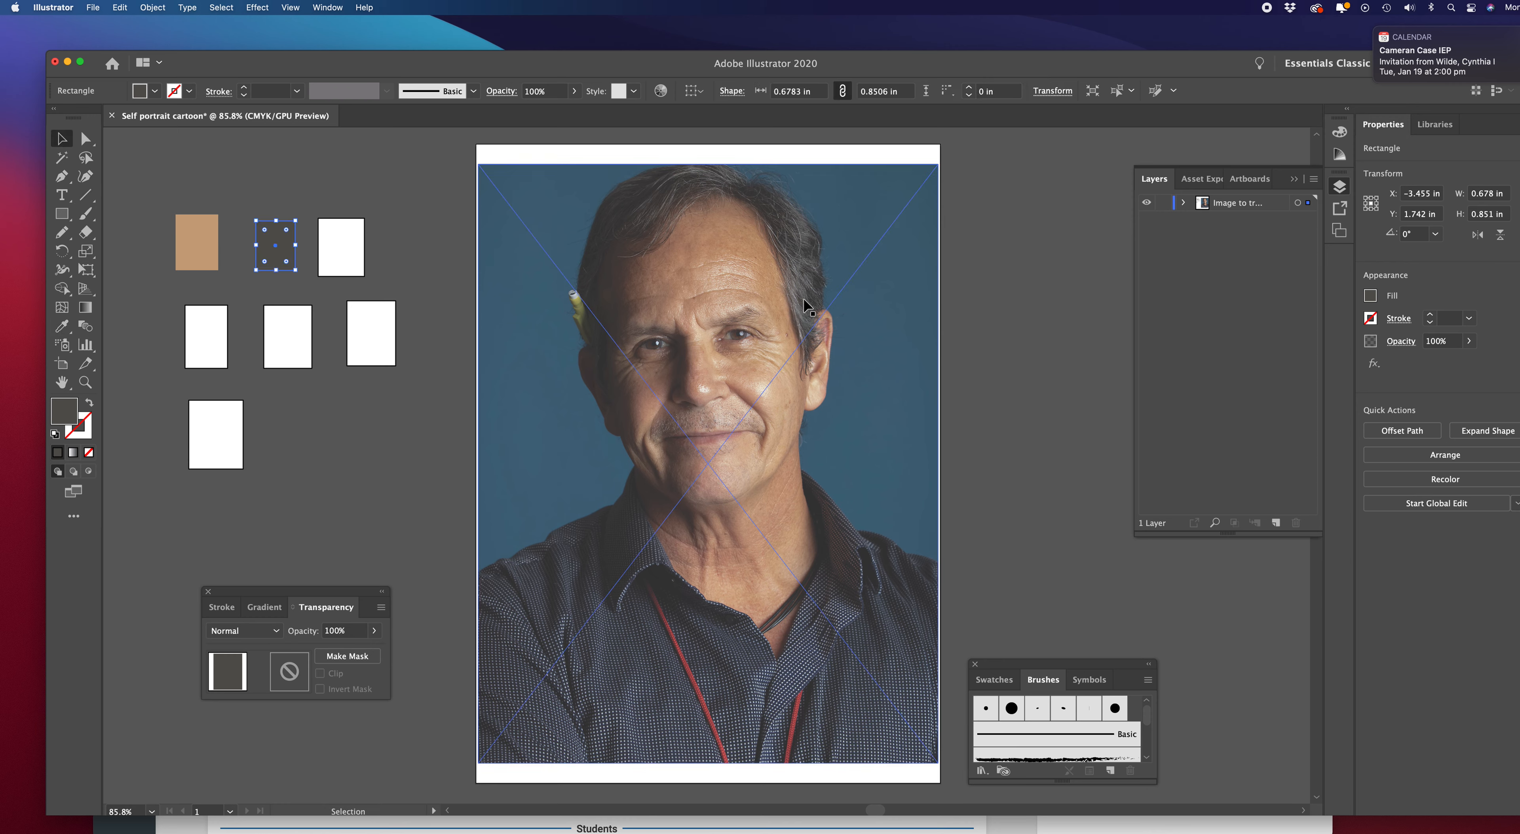
left_click(361, 251)
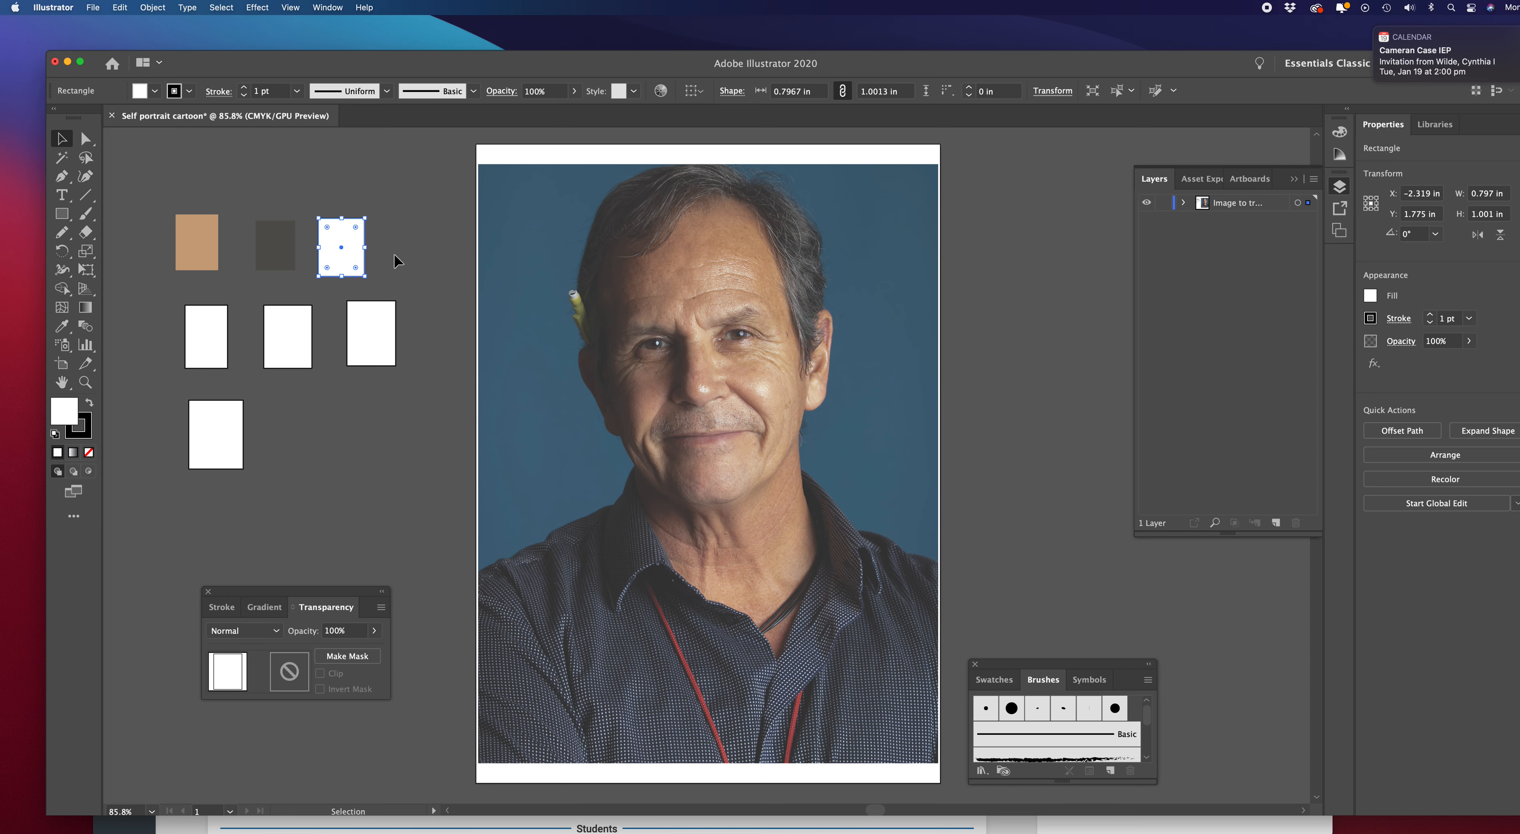
left_click(64, 329)
left_click(648, 326)
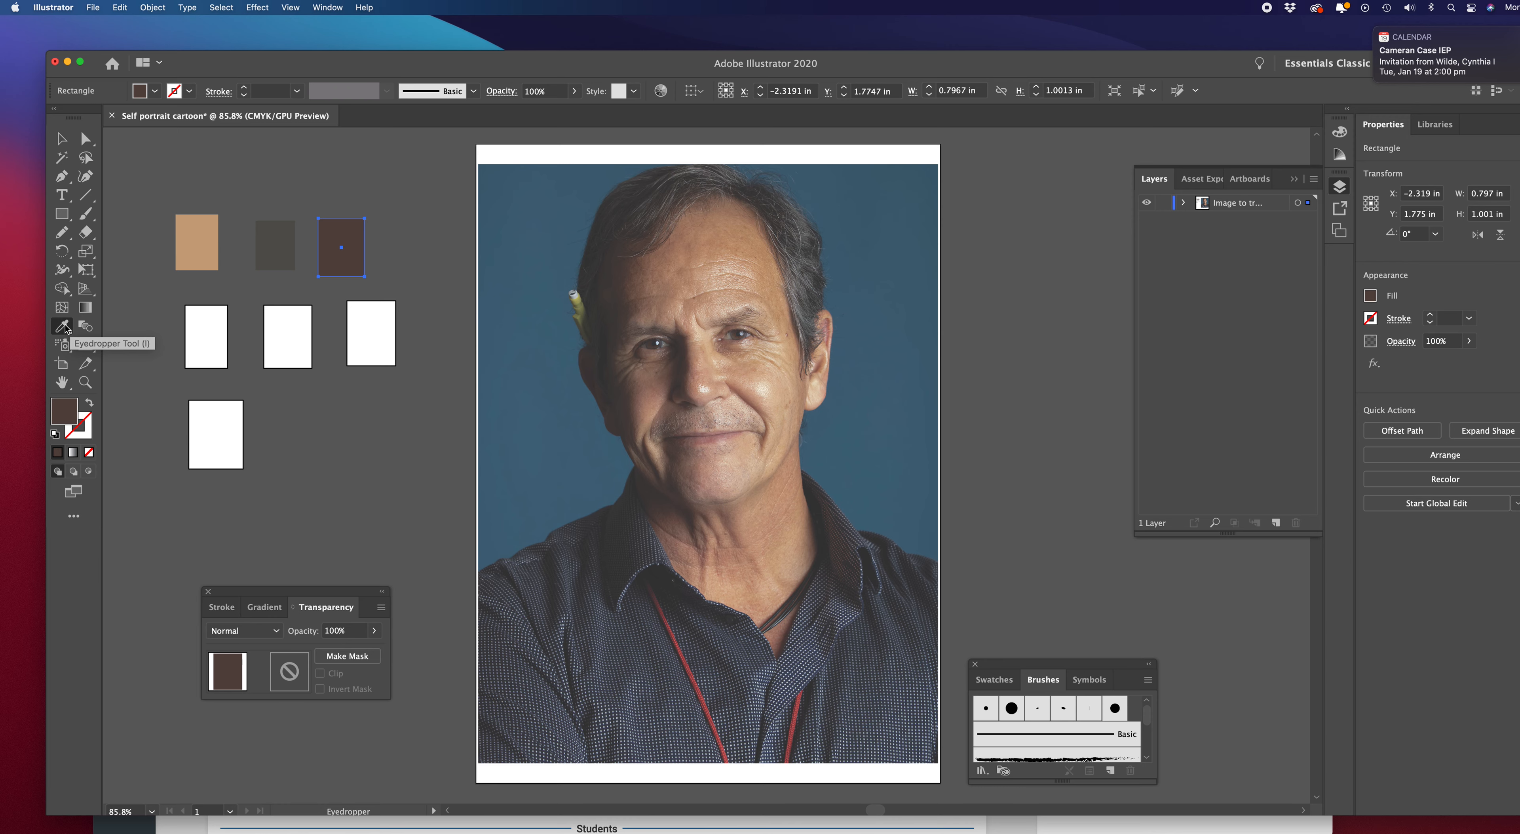
Fill the first swatch in the middle row with the light pink highlight color sampled from the portrait's nose
left_click(62, 138)
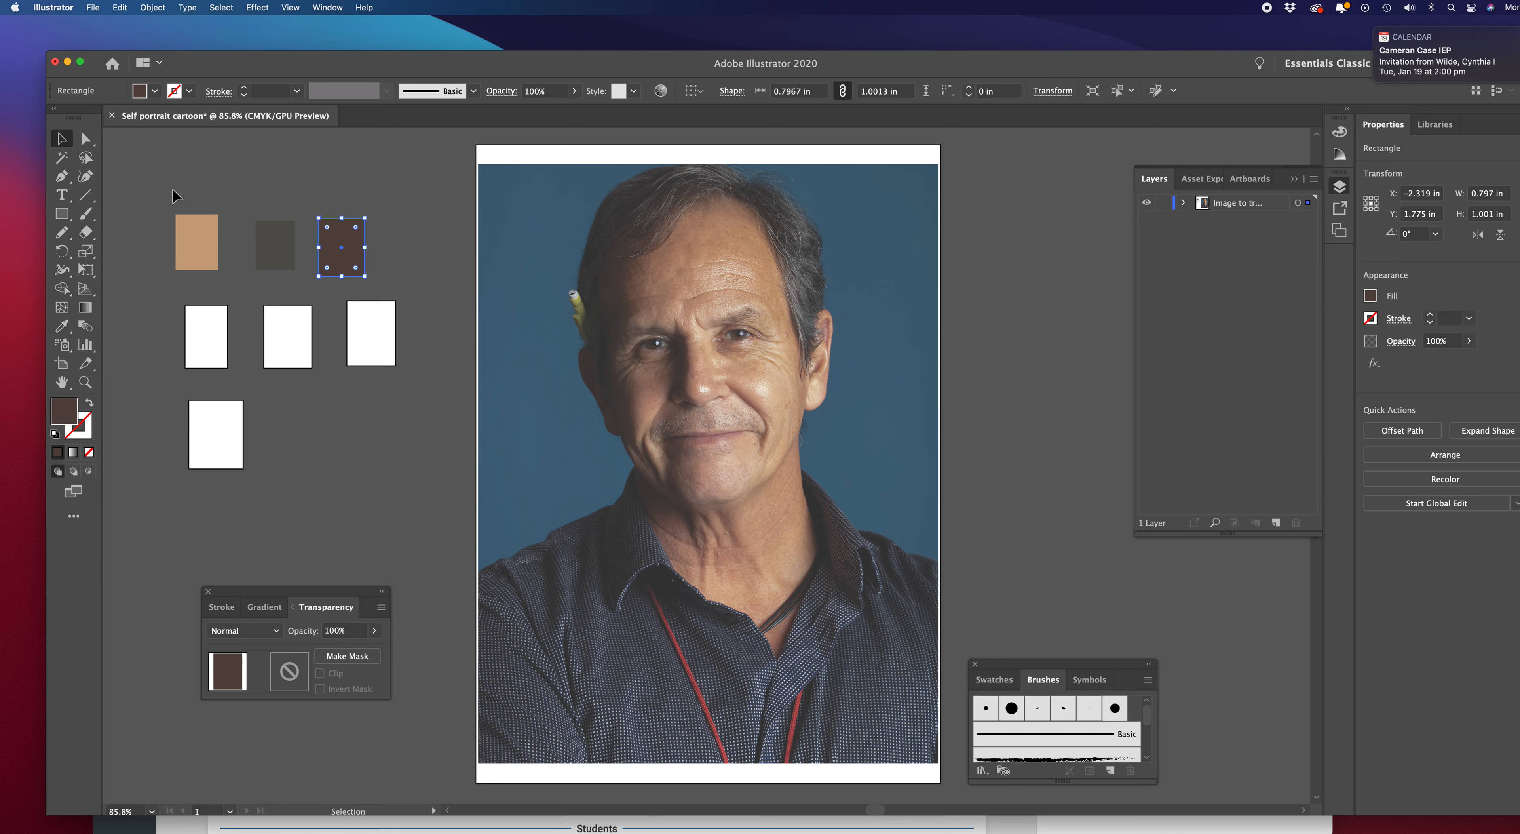
left_click(226, 346)
left_click(62, 325)
left_click(696, 387)
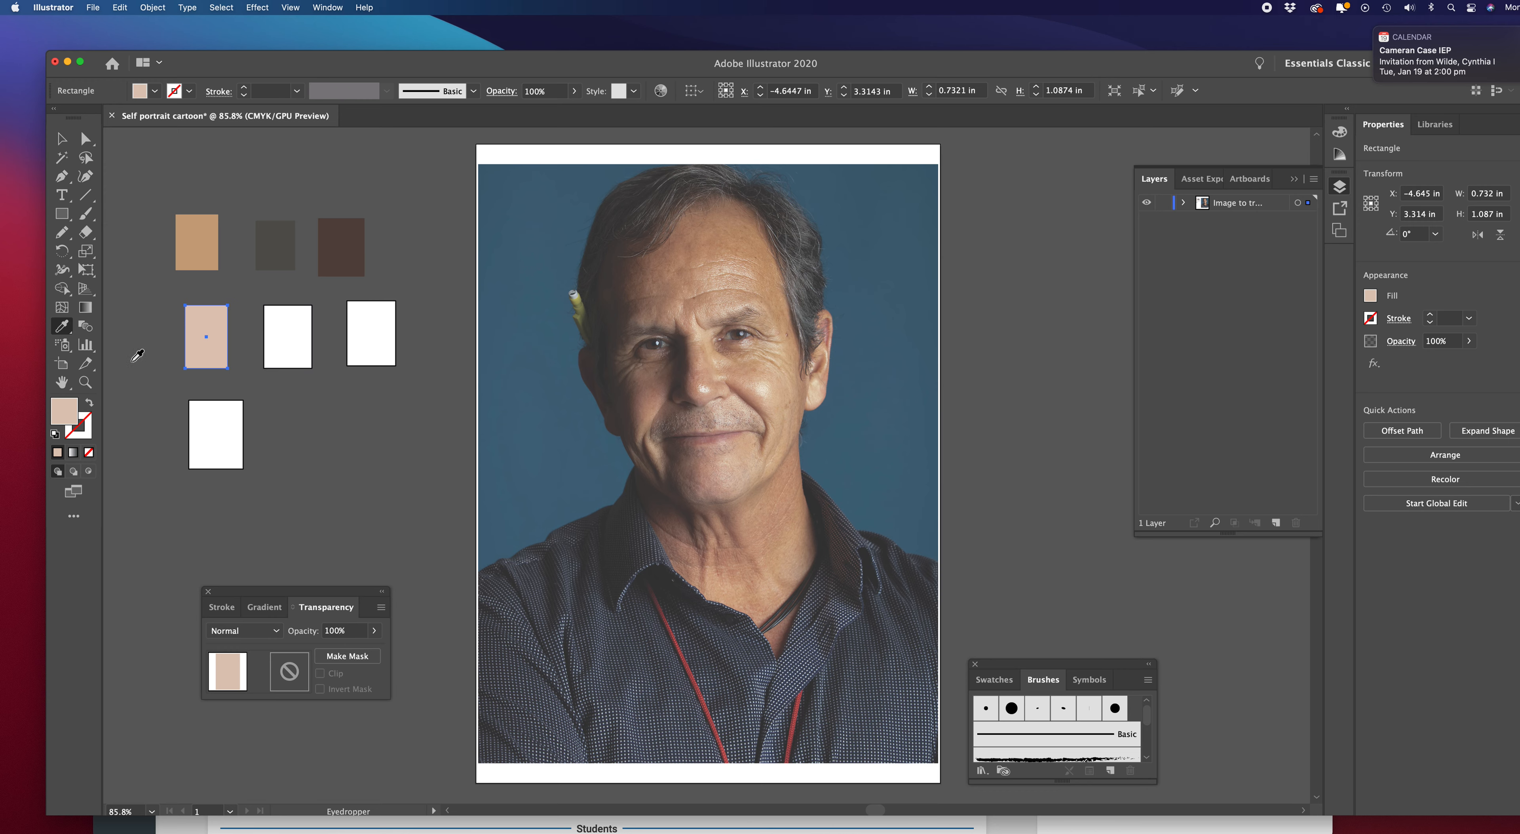
Fill the second swatch in the middle row with the darker skin tone sampled from the portrait's neck
left_click(61, 139)
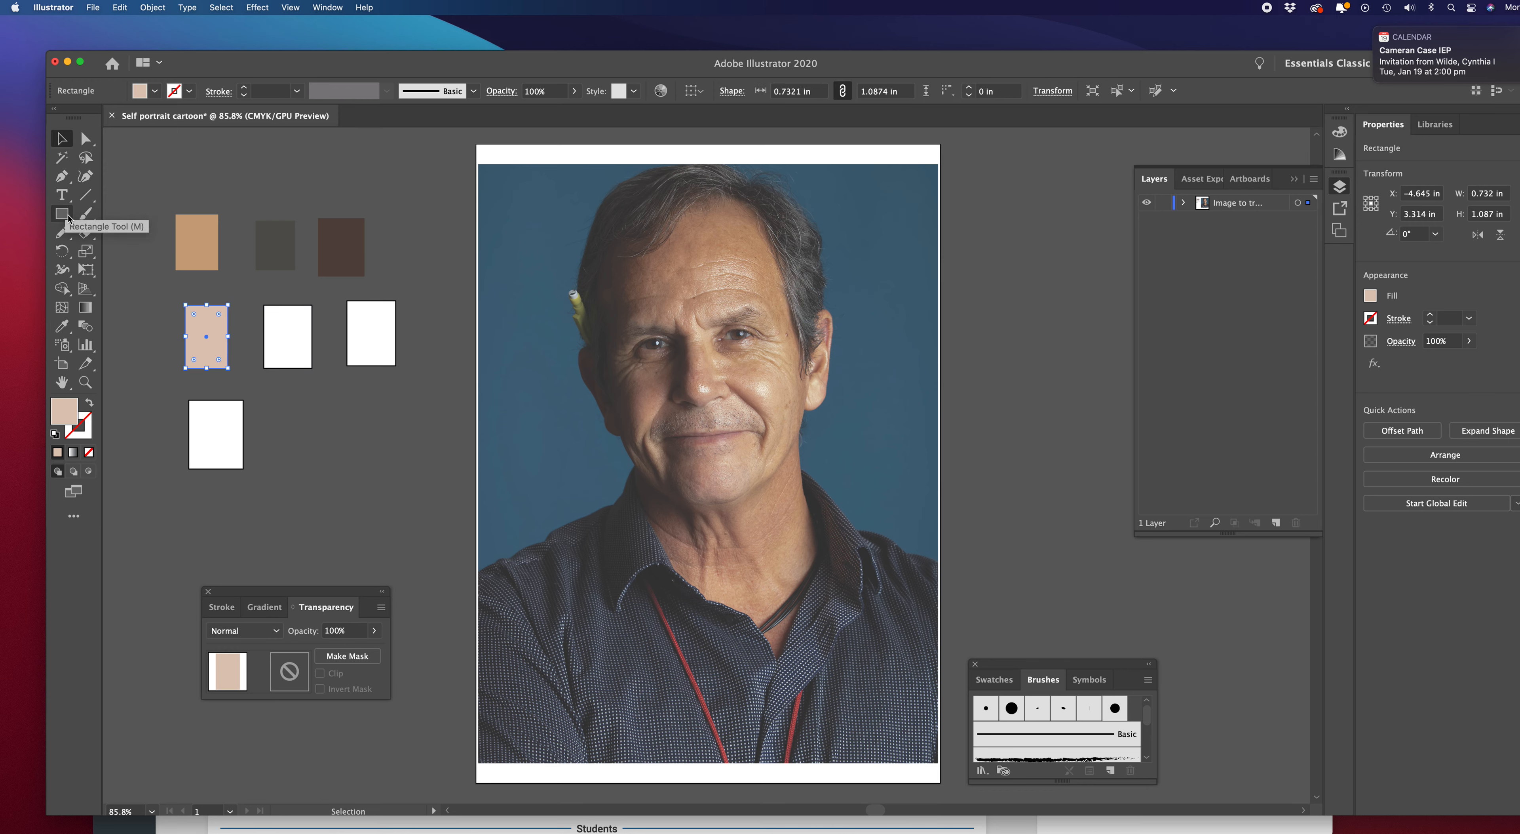
left_click(266, 348)
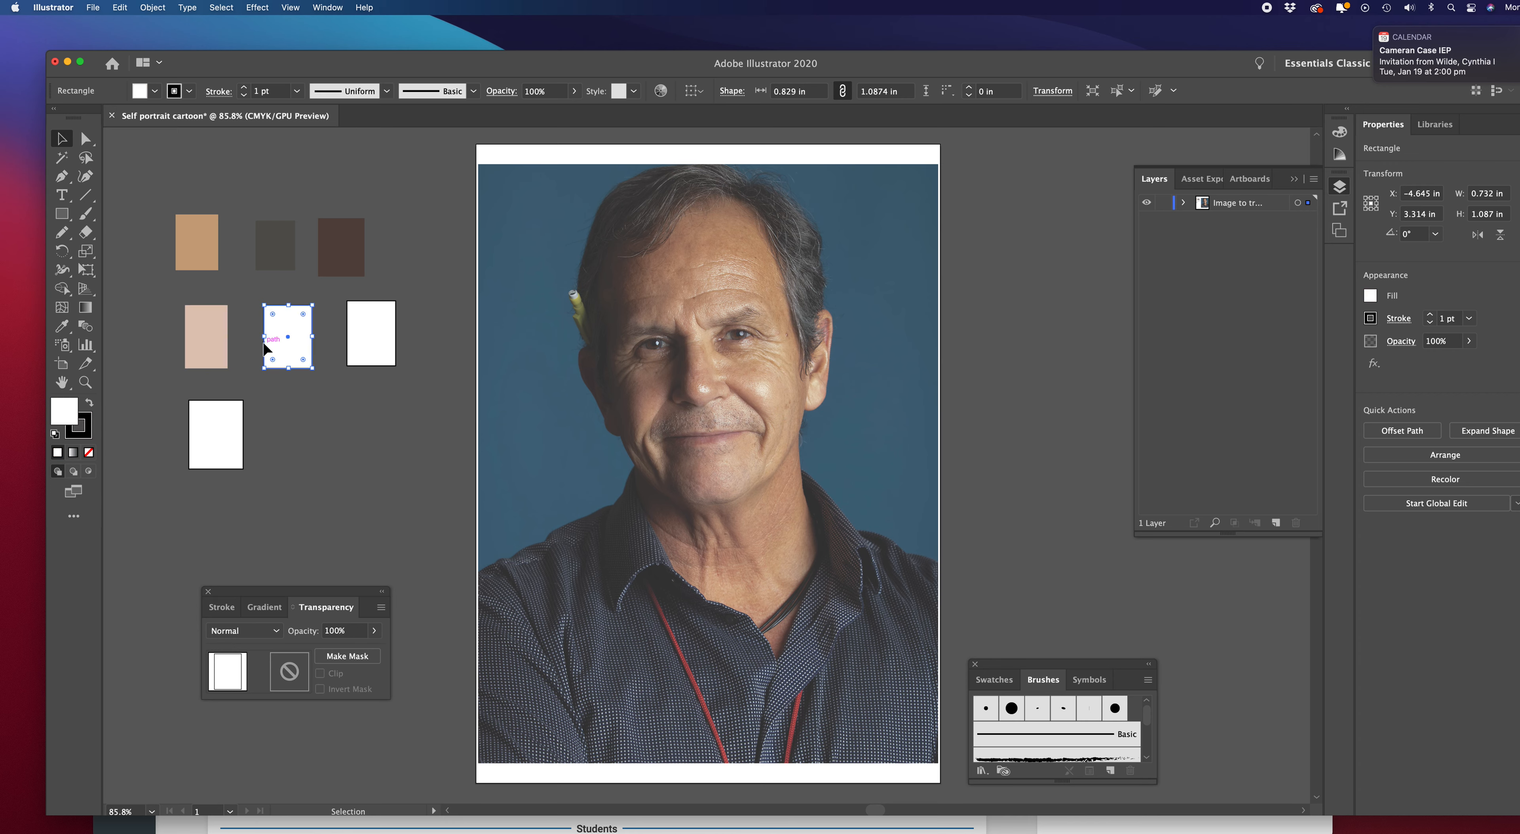
left_click(62, 326)
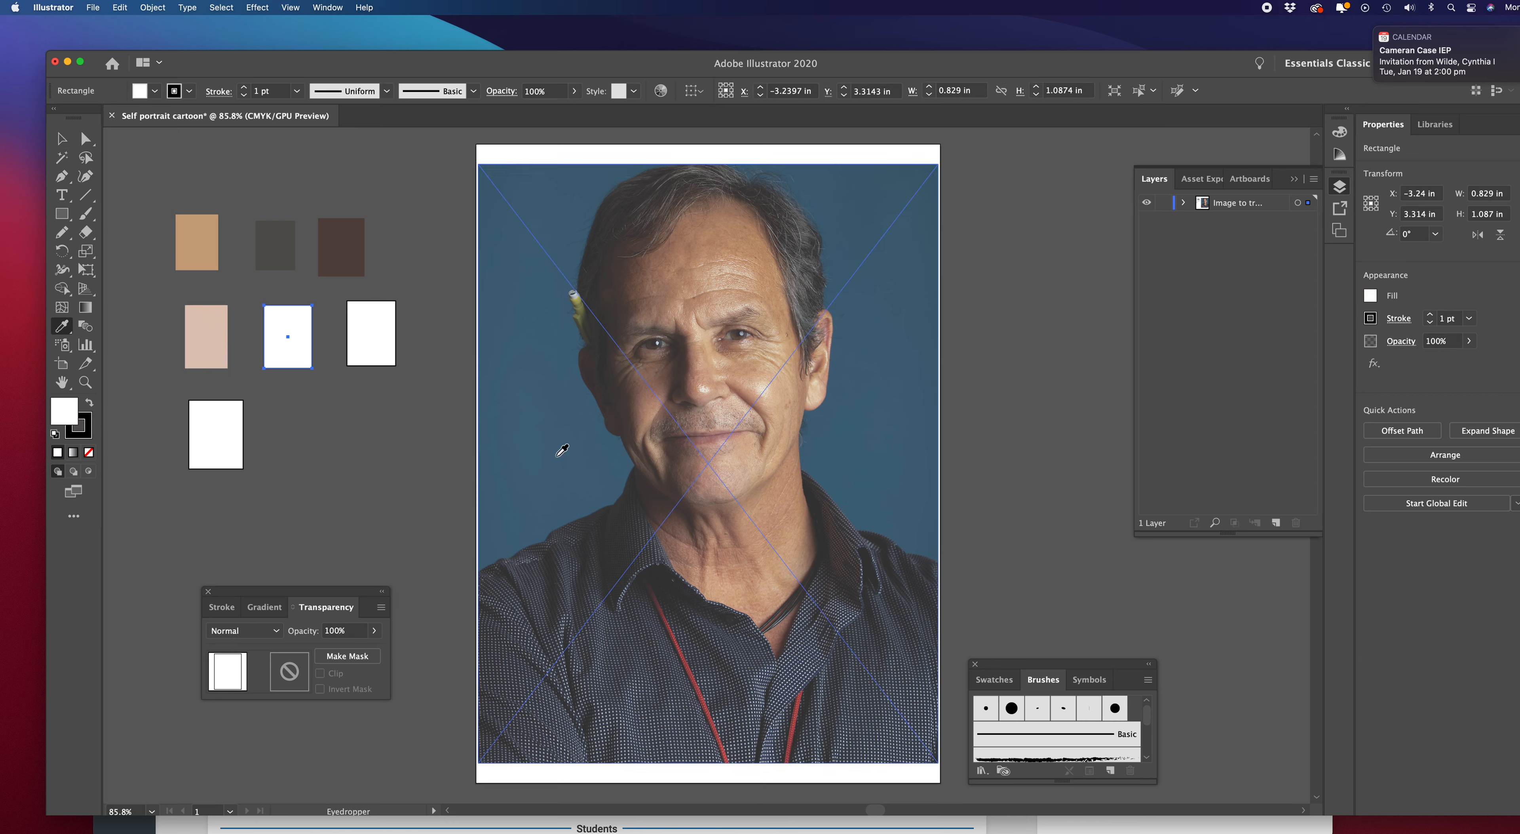
left_click(748, 524)
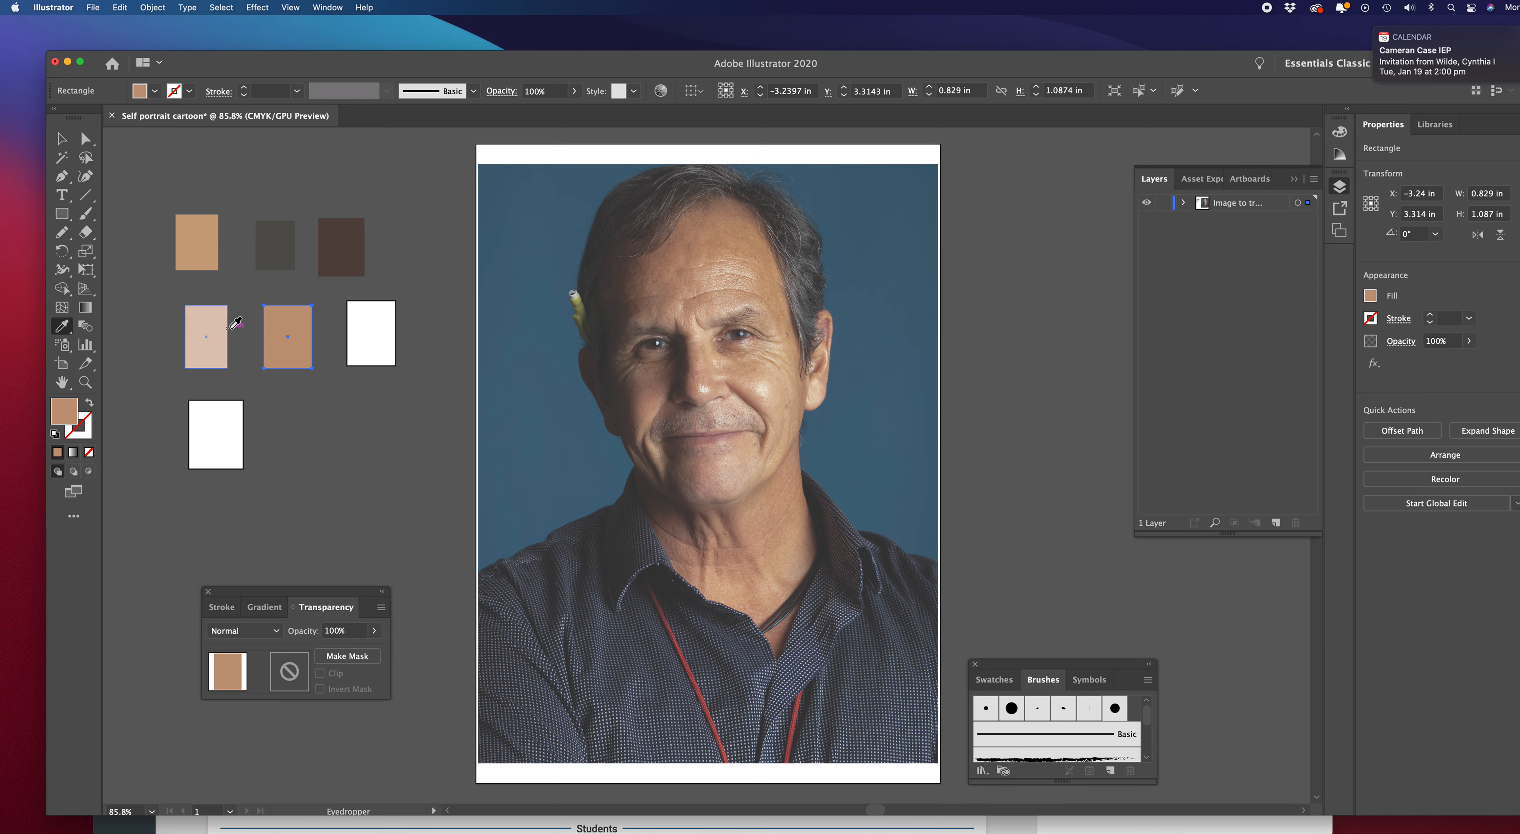
Fill the third swatch in the middle row with the pink sampled from the portrait's lips
left_click(70, 142)
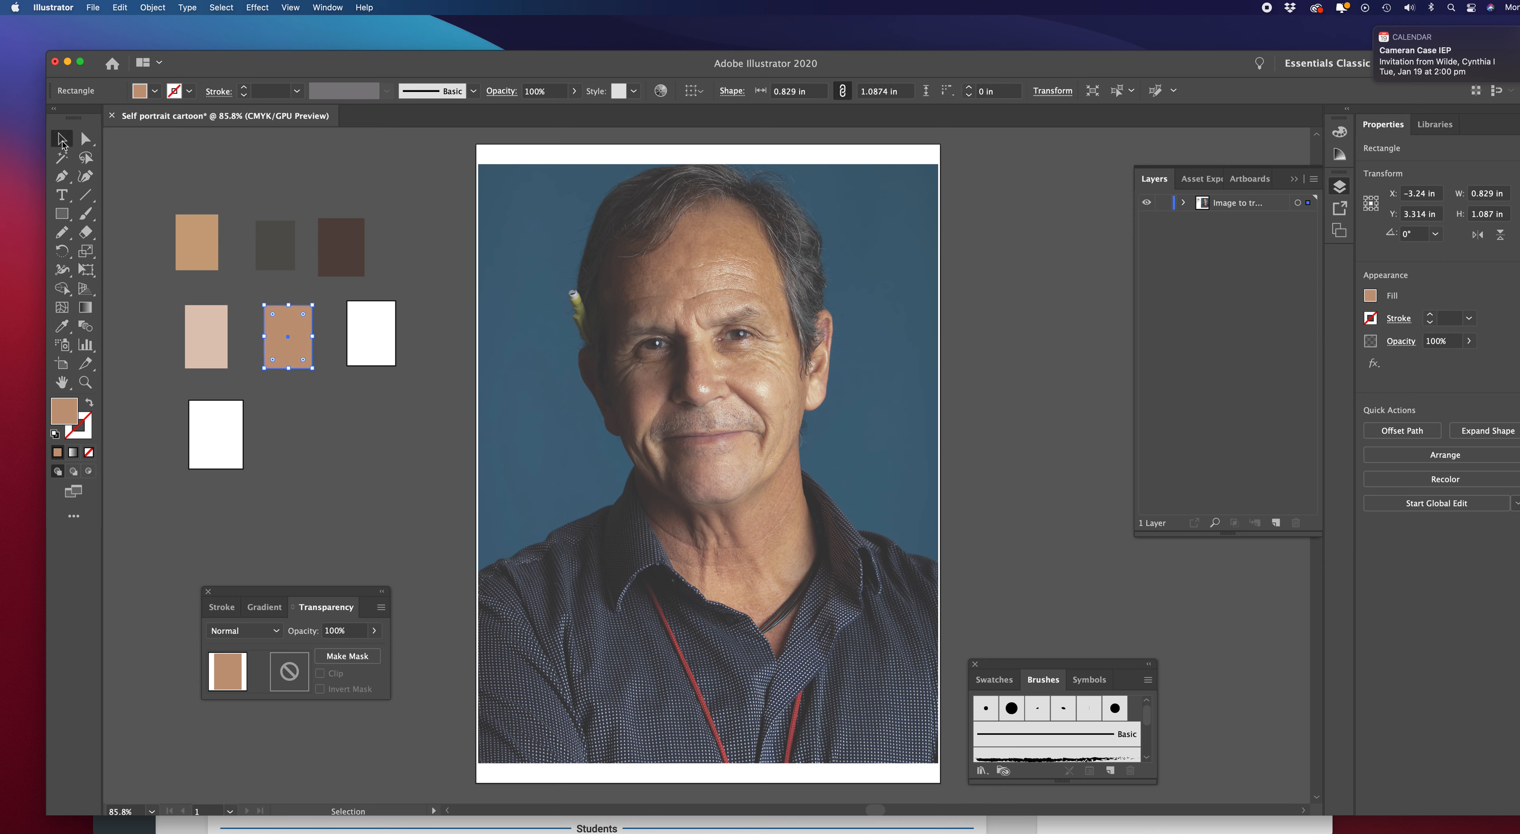
left_click(357, 329)
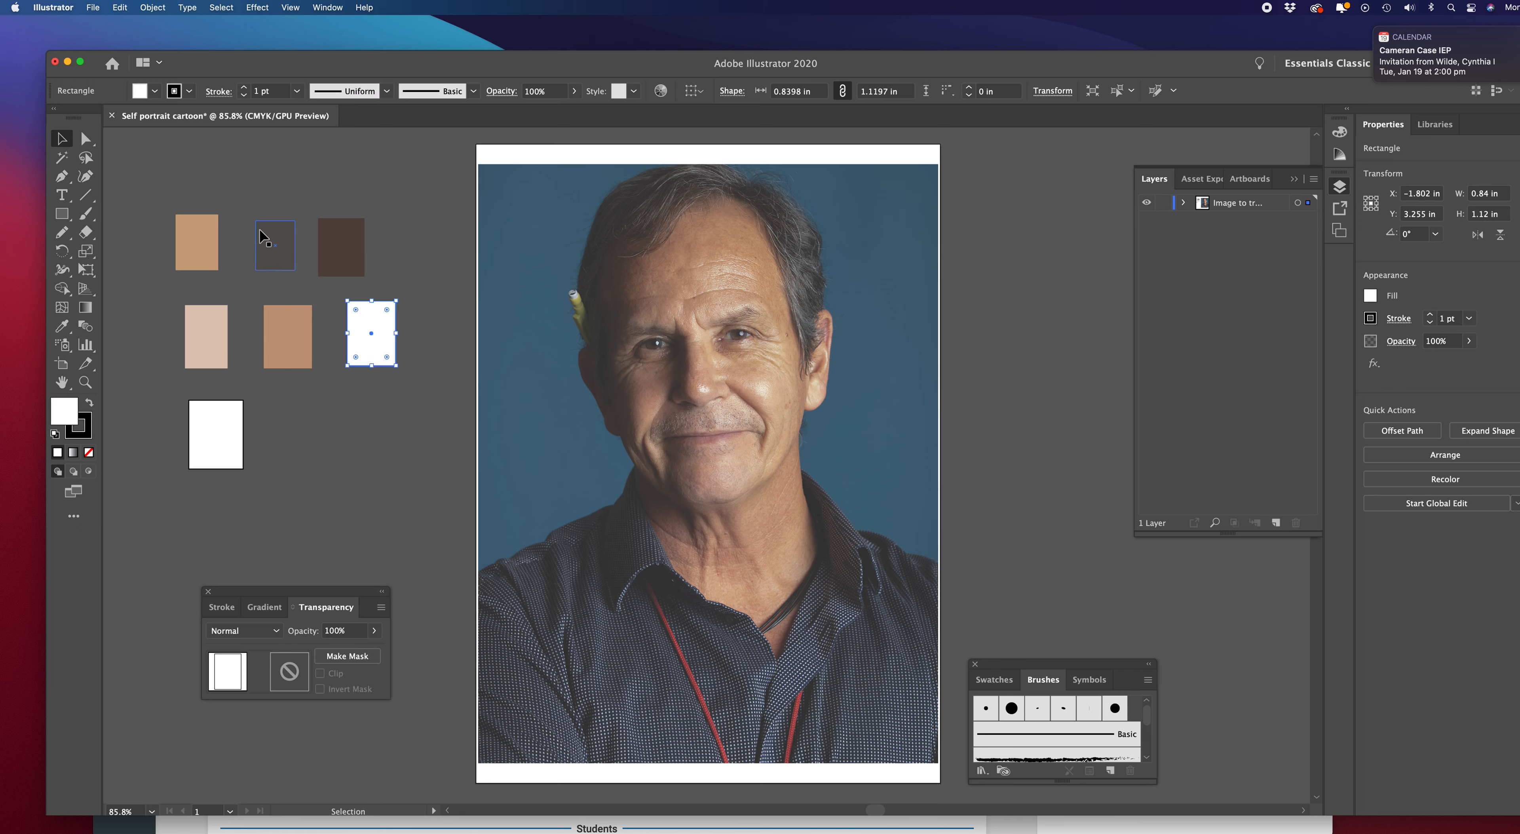
left_click(63, 327)
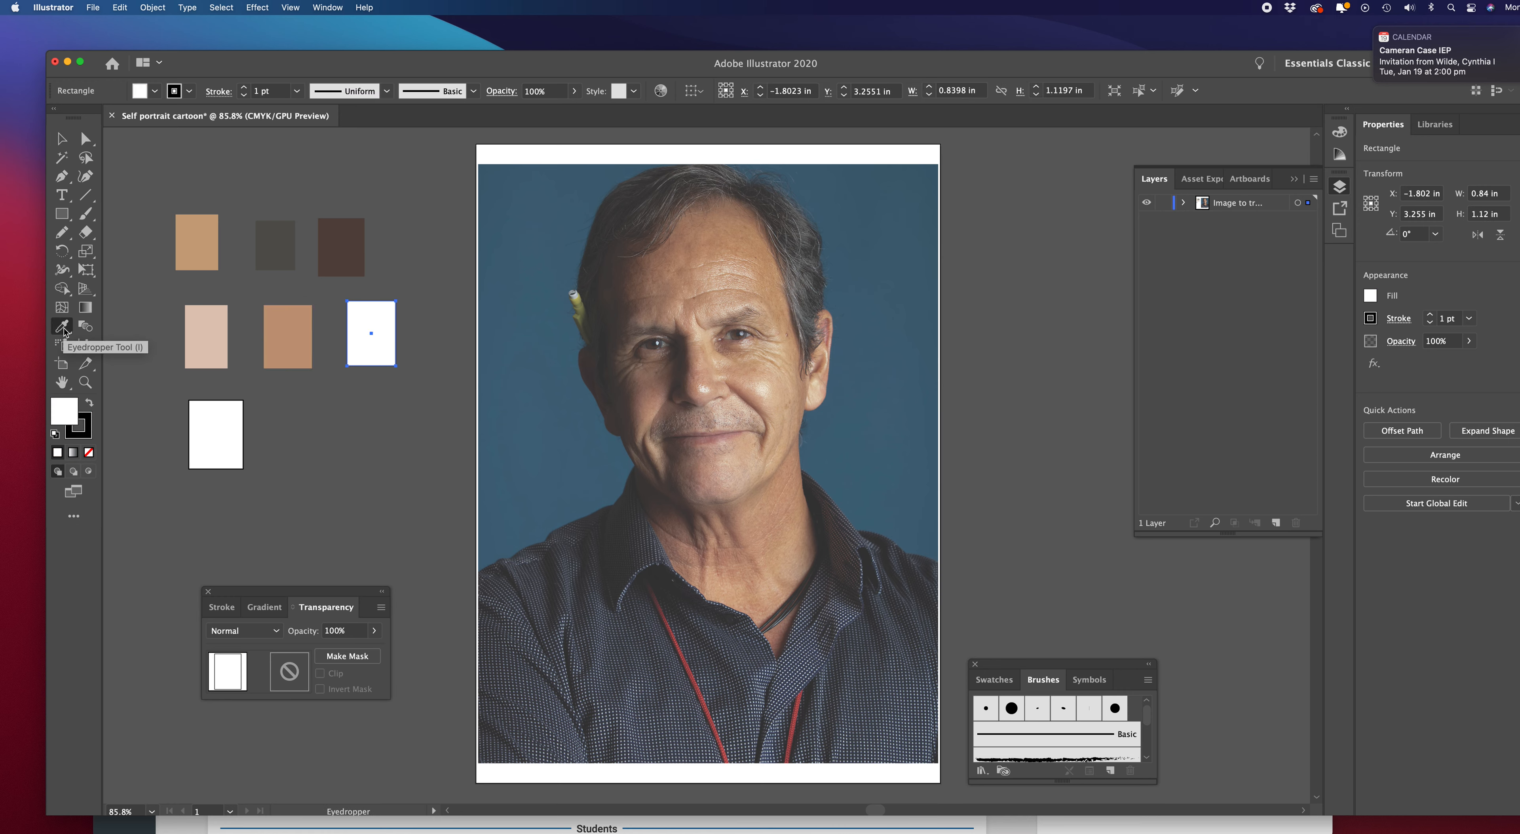
left_click(716, 439)
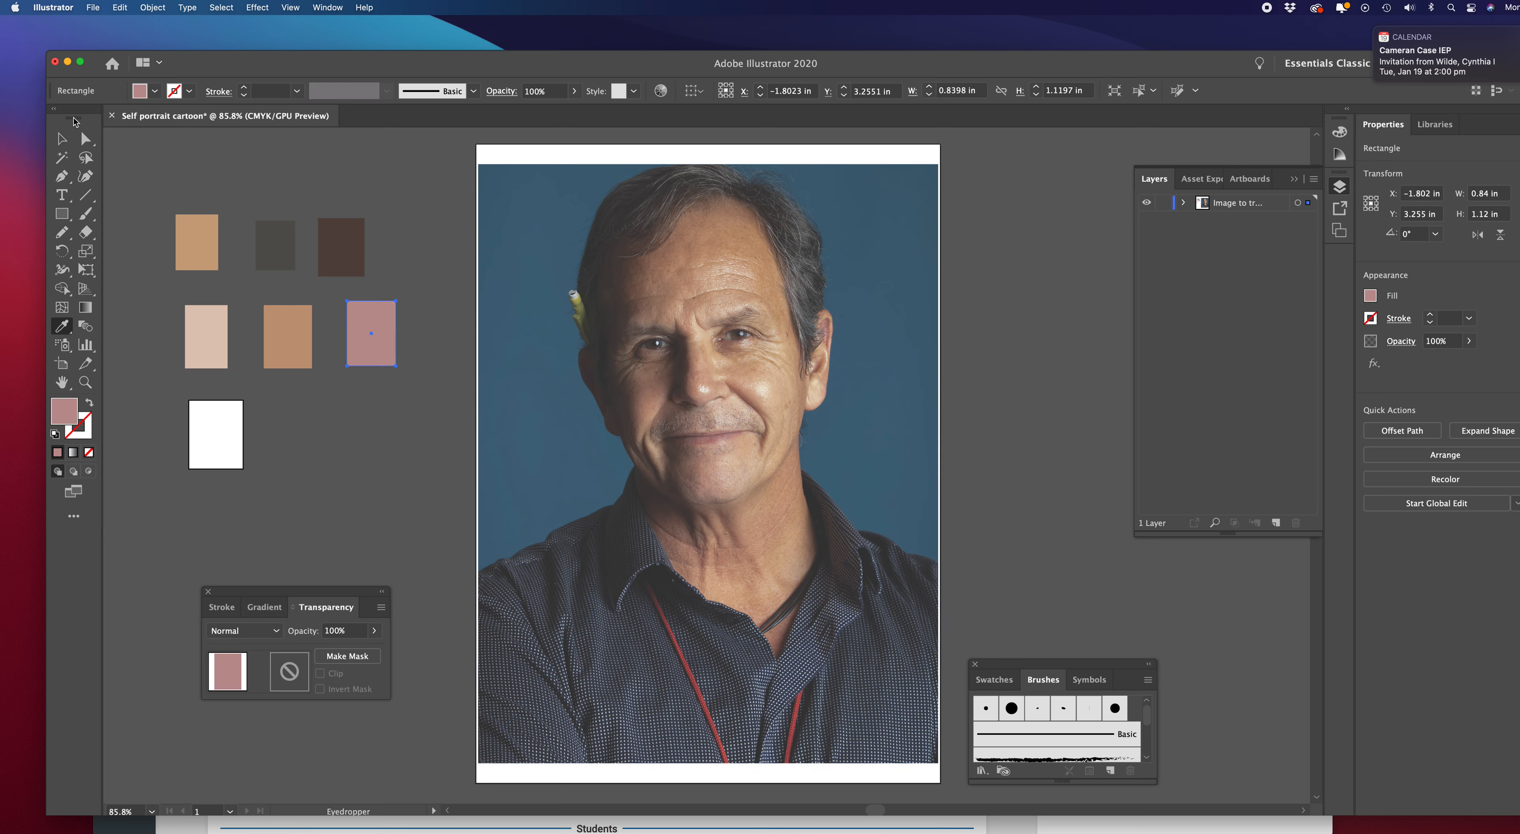
Fill the lone swatch in the lowest row with the dark navy sampled from the portrait's shirt
left_click(62, 138)
left_click(239, 445)
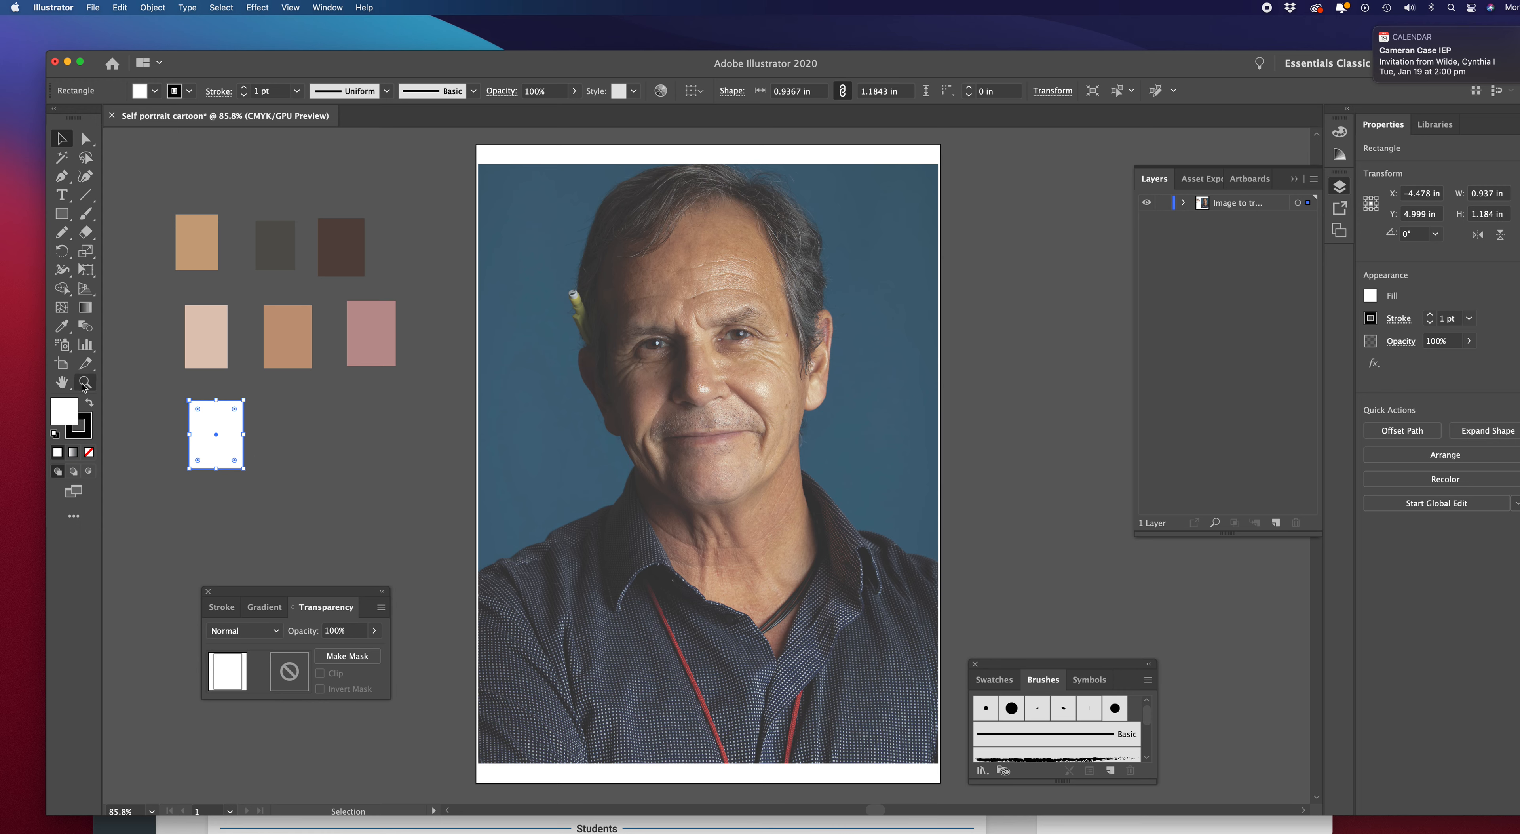
left_click(61, 325)
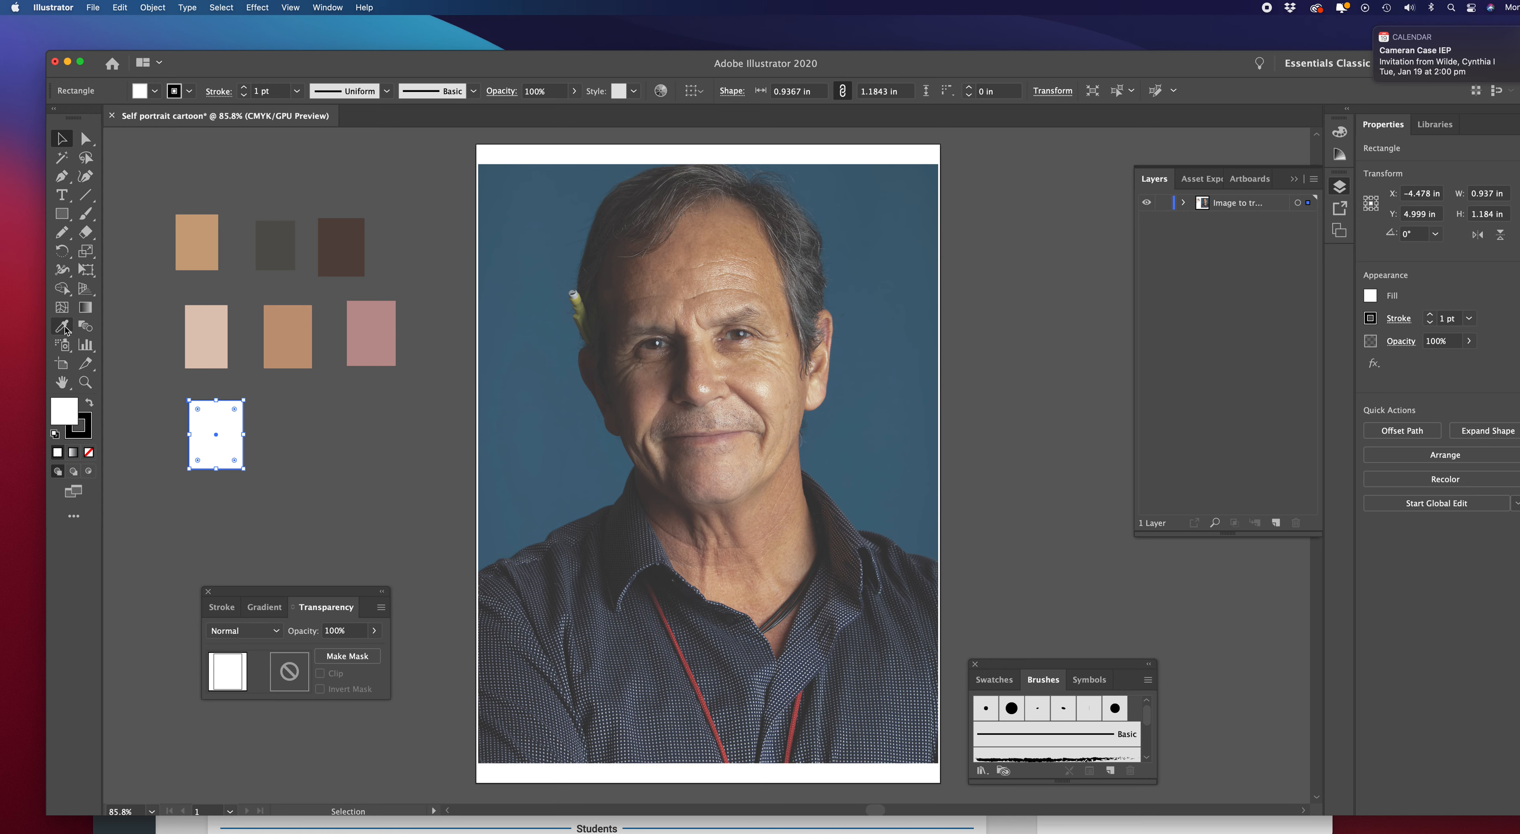
left_click(539, 583)
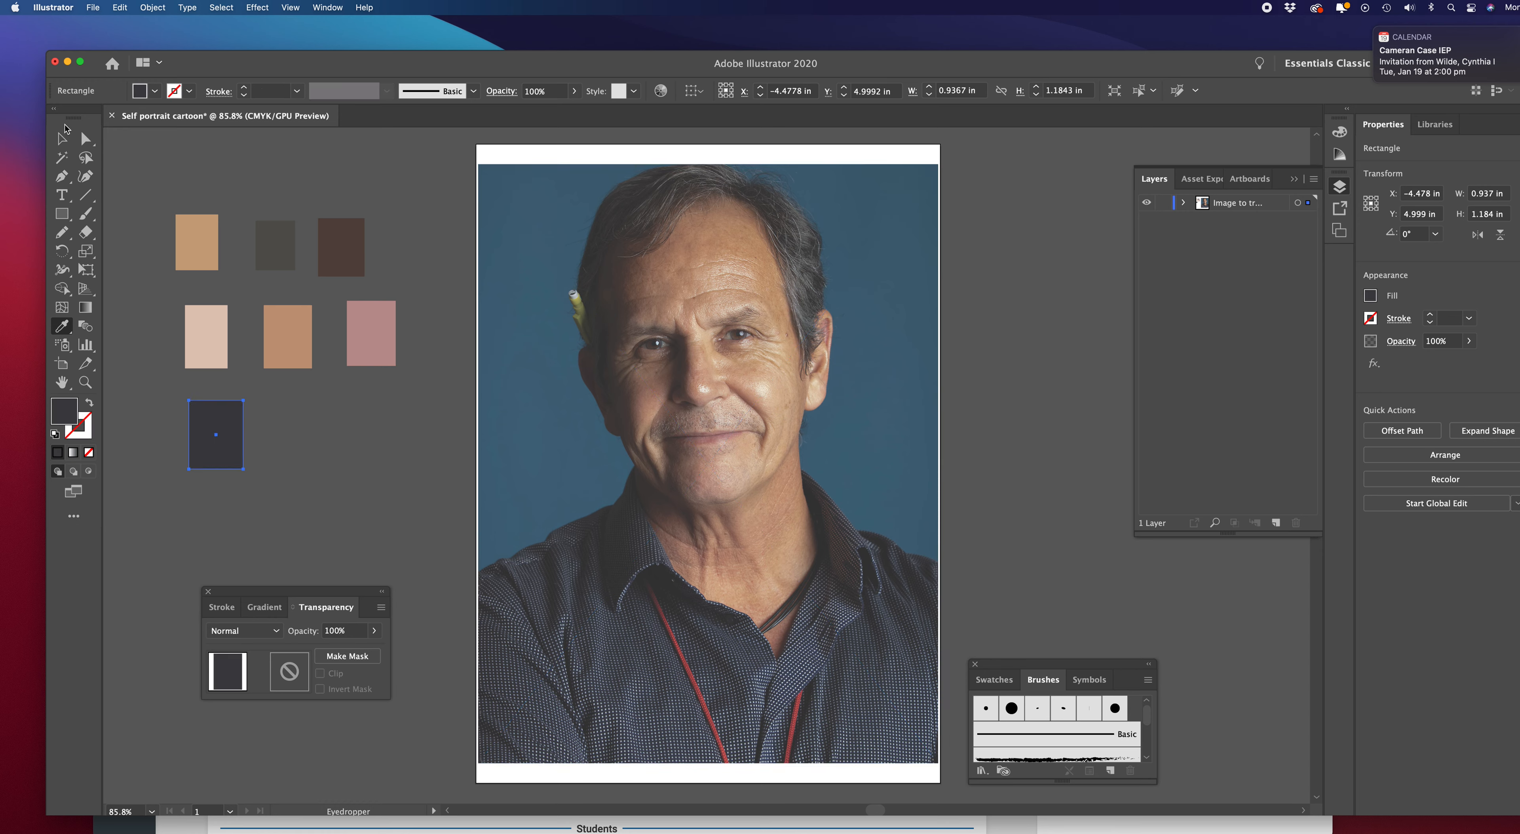
left_click(61, 138)
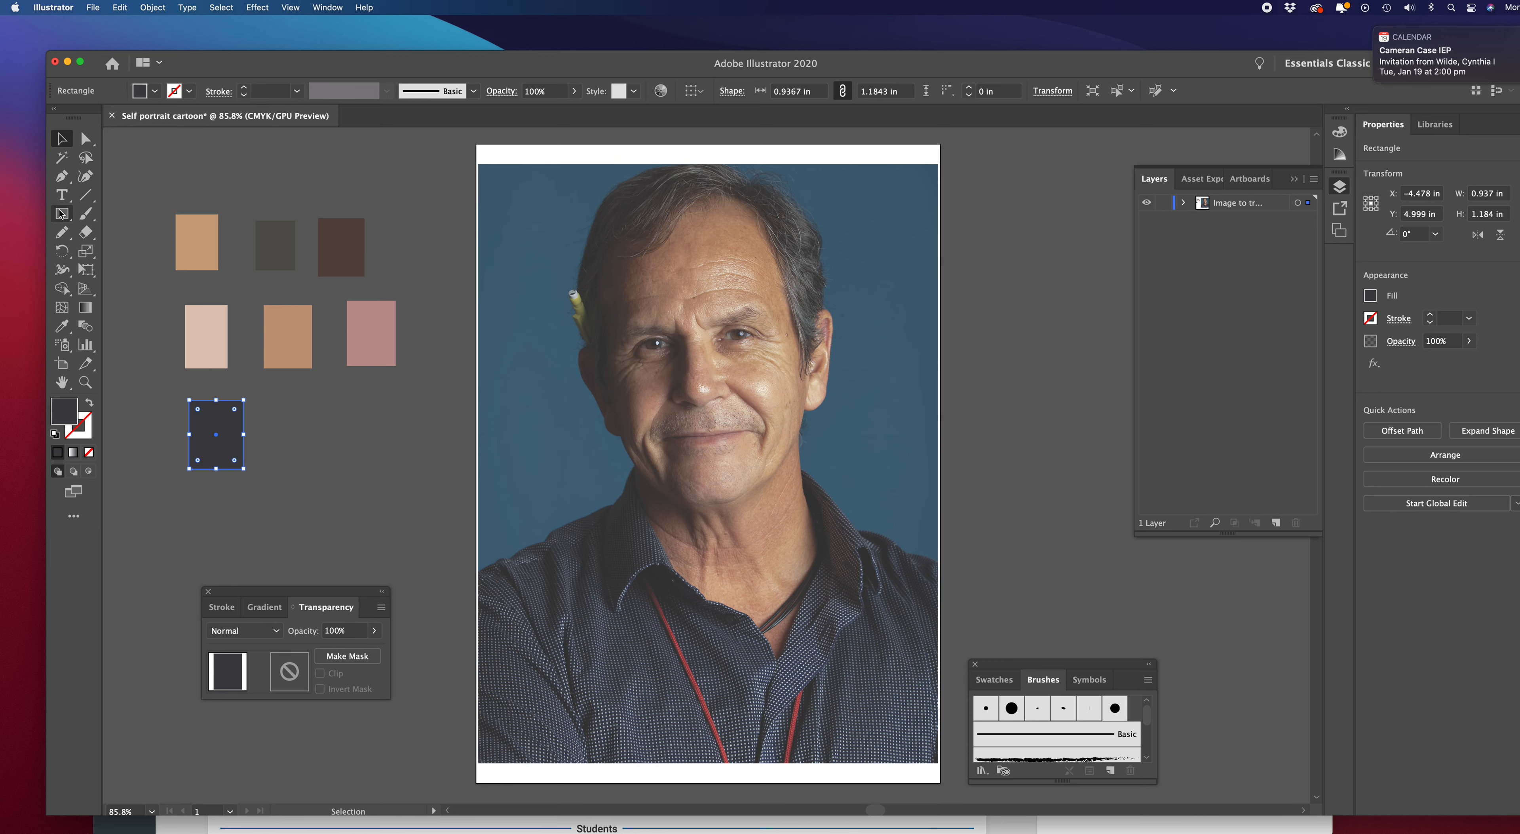
Trace the face outline with the Pen tool from the hairline by the pencil ear down to the chin, about 2.28 by 4.37 in
left_click_drag(61, 175, 112, 183)
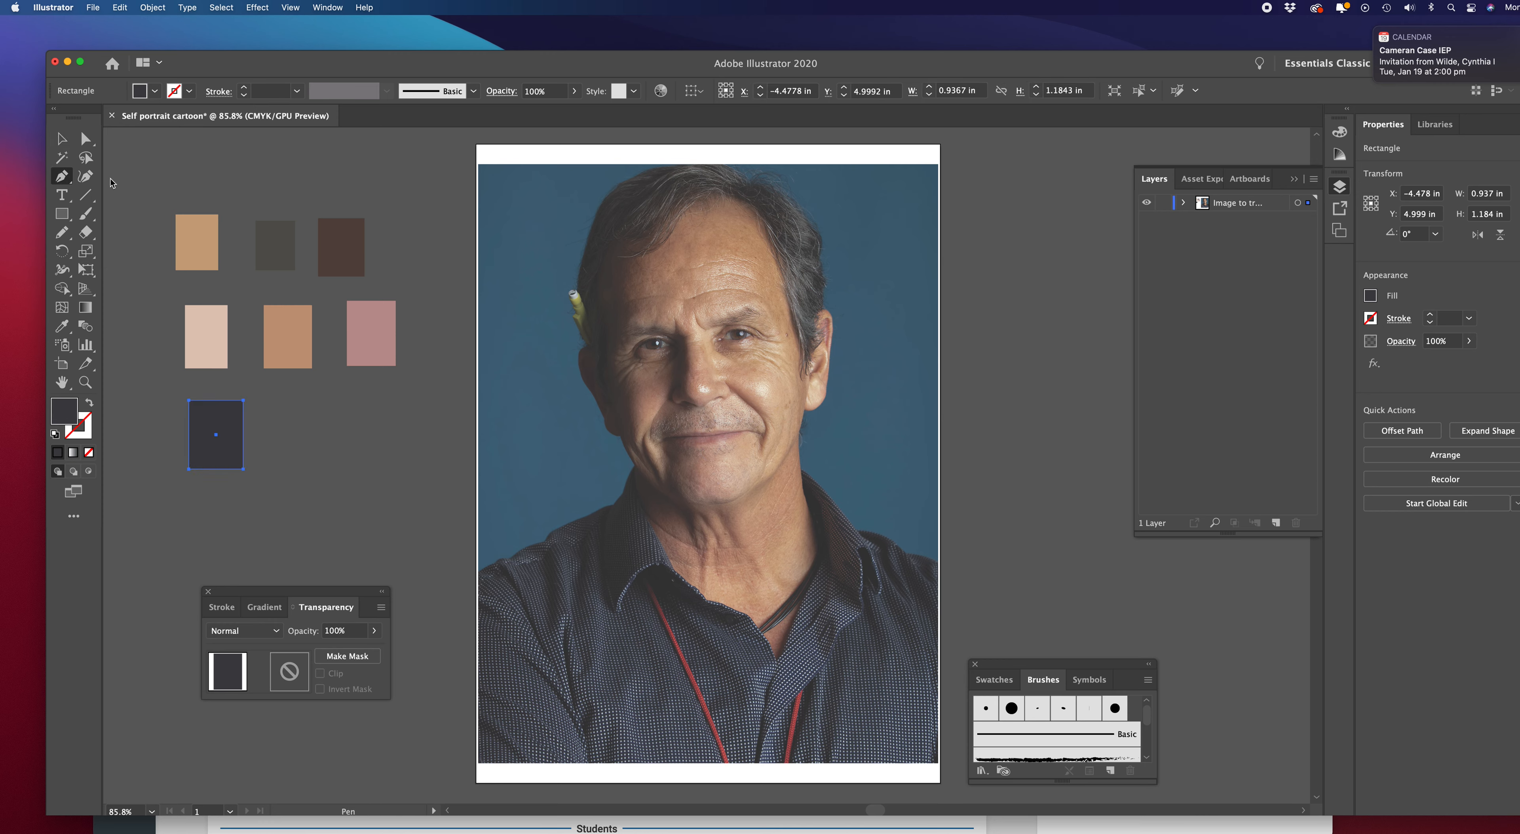
left_click(600, 251)
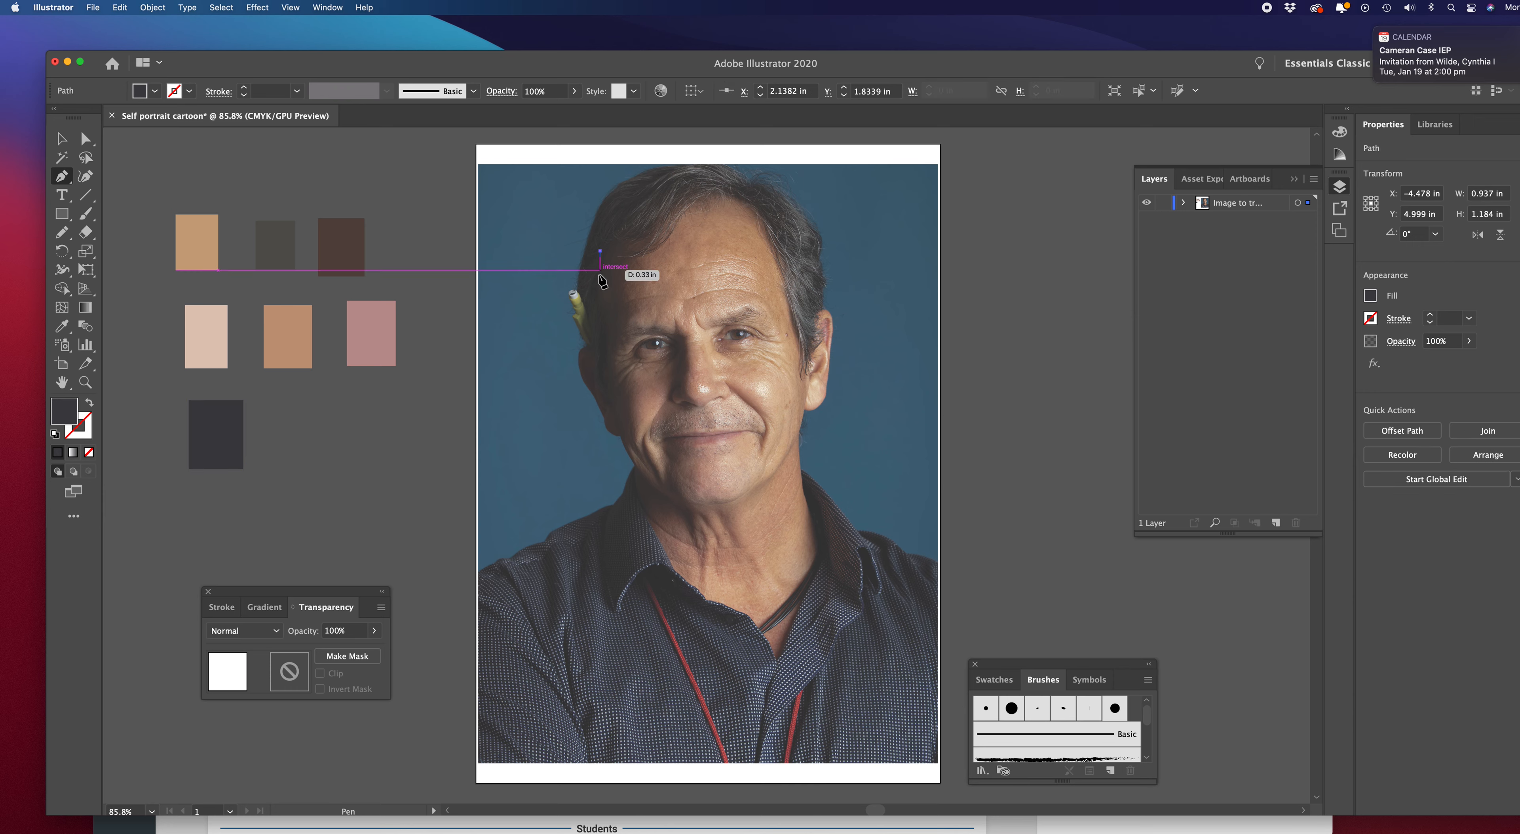
left_click(598, 333)
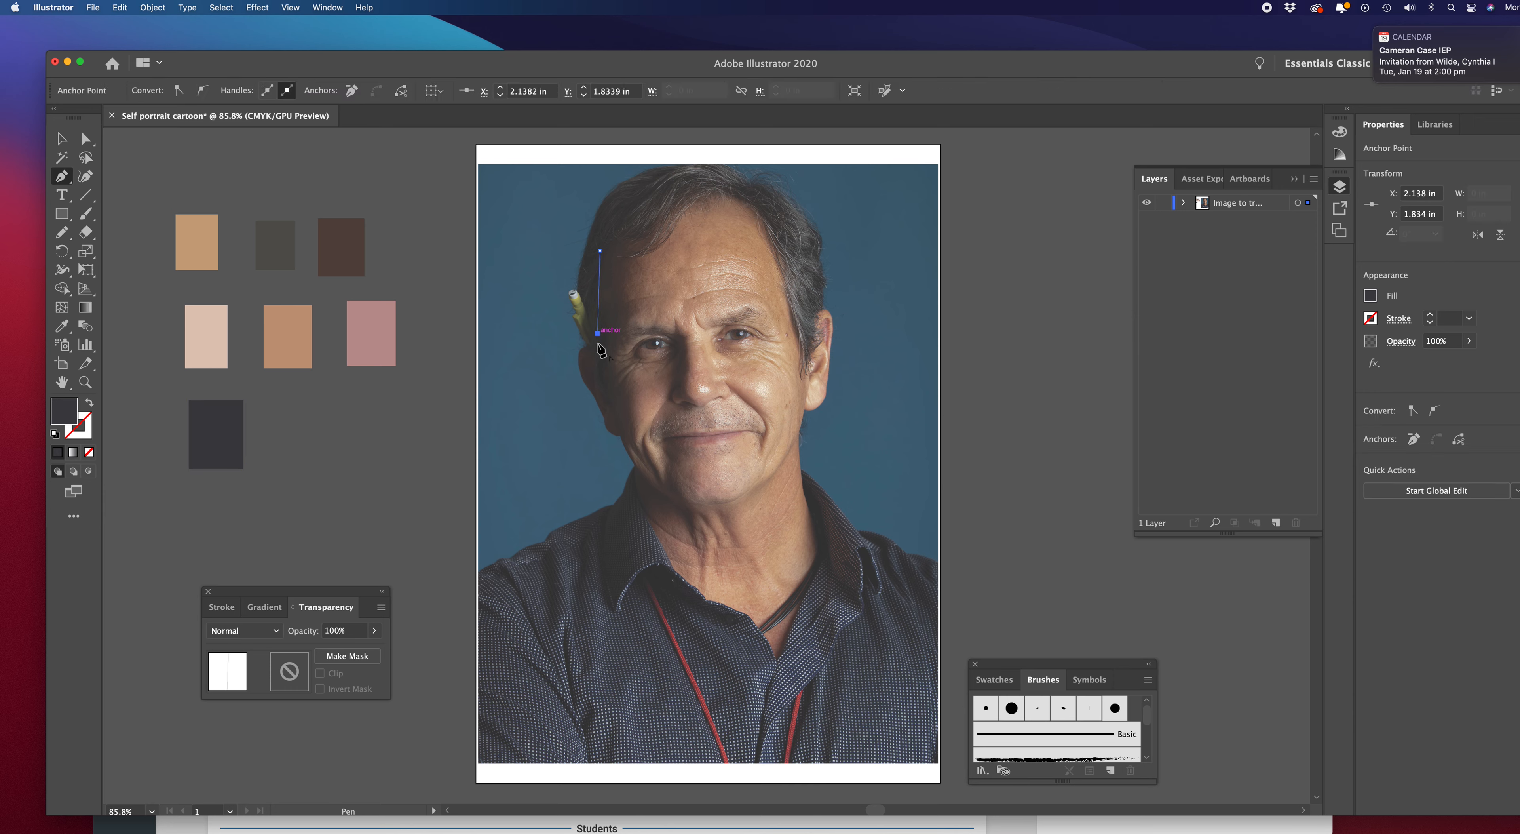
left_click(609, 403)
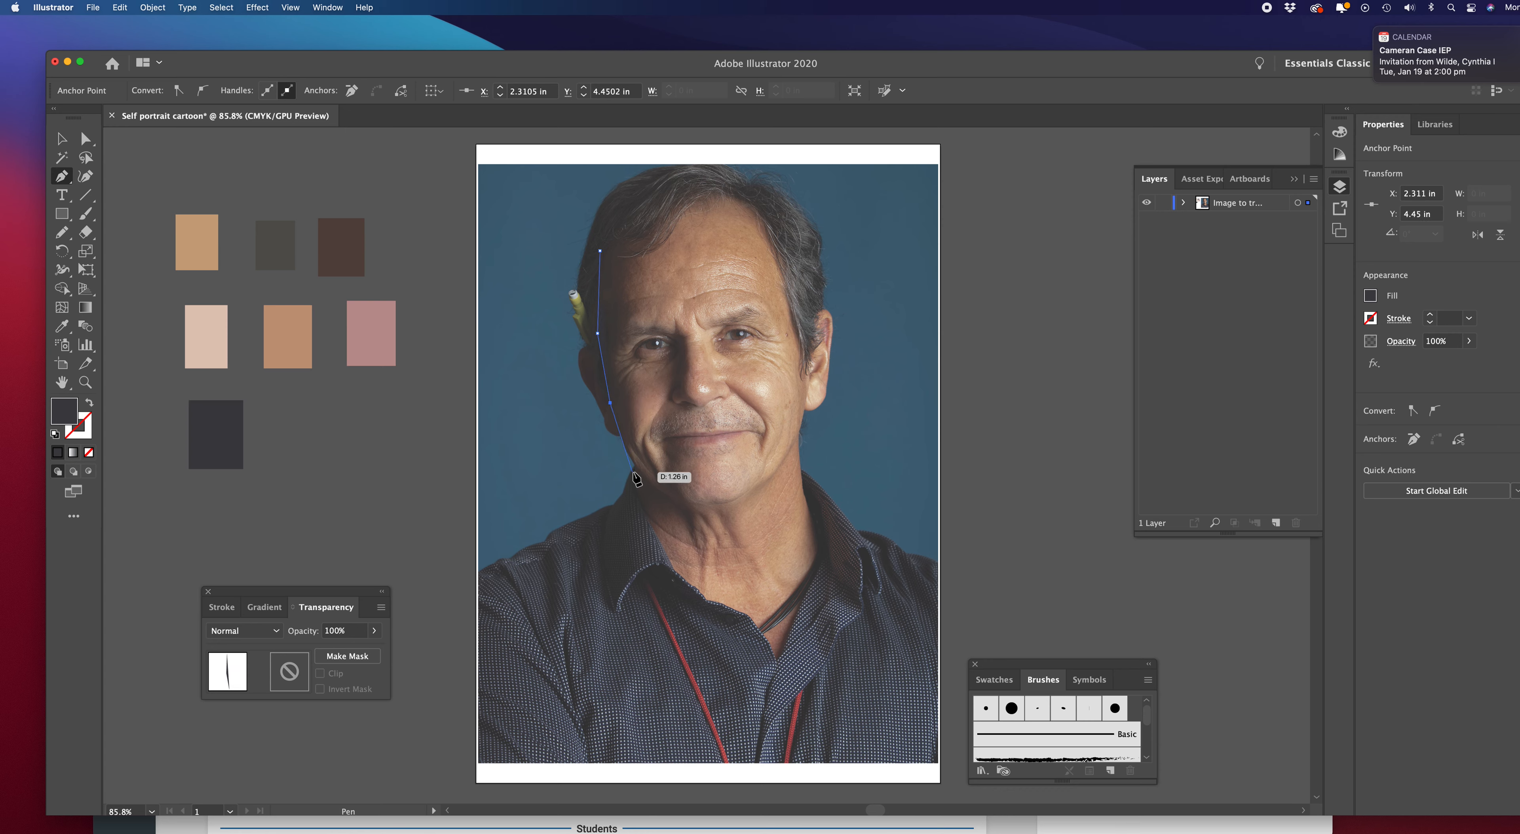
left_click(626, 448)
left_click(656, 490)
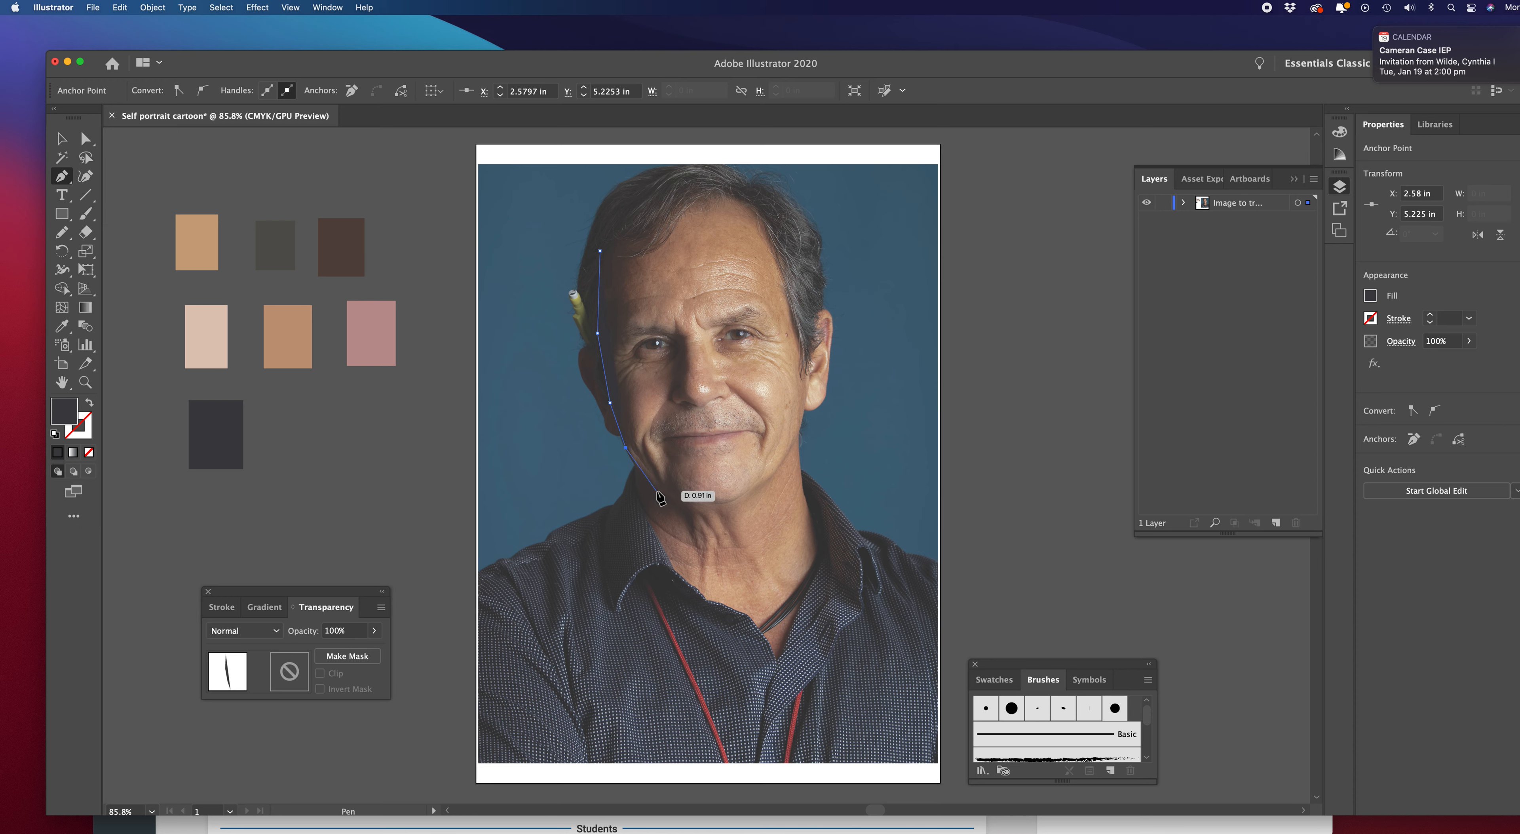
left_click(700, 504)
left_click_drag(701, 504, 731, 505)
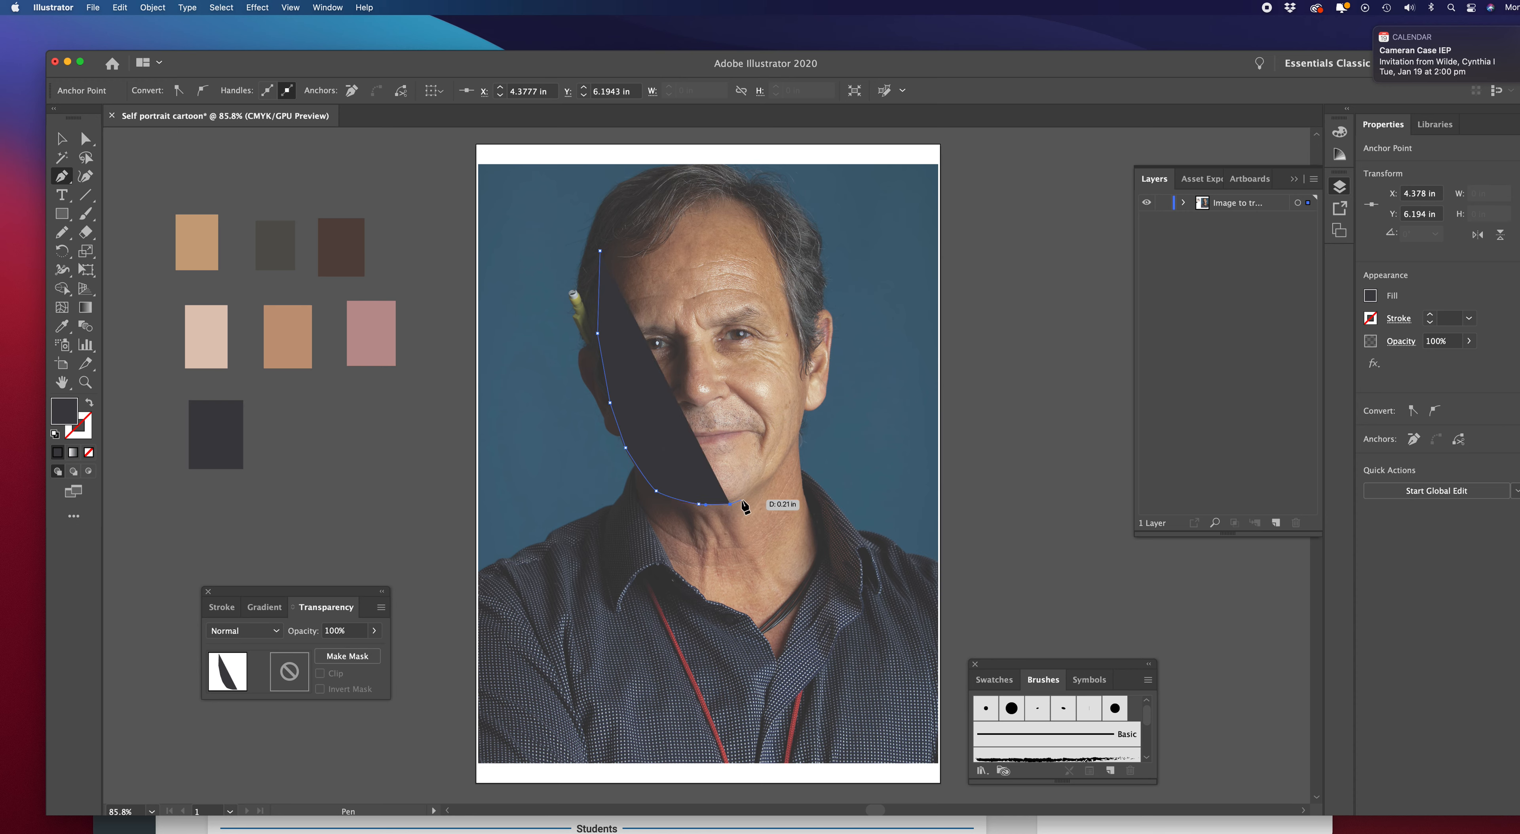
Set the face outline path's fill to none and undo the stray anchor point placed on the opposite jaw
left_click(62, 178)
left_click(84, 427)
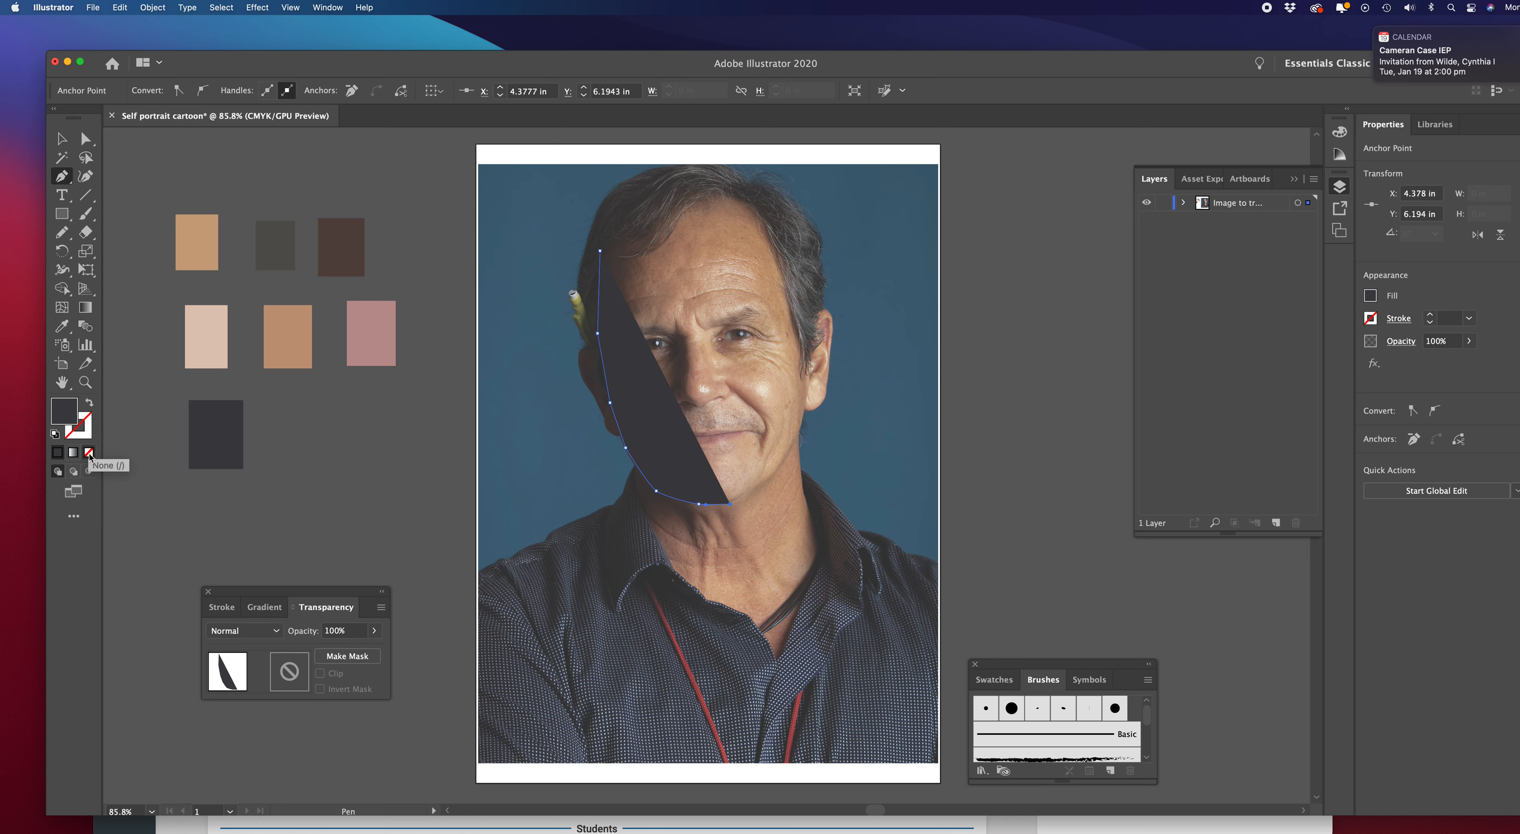
left_click(89, 453)
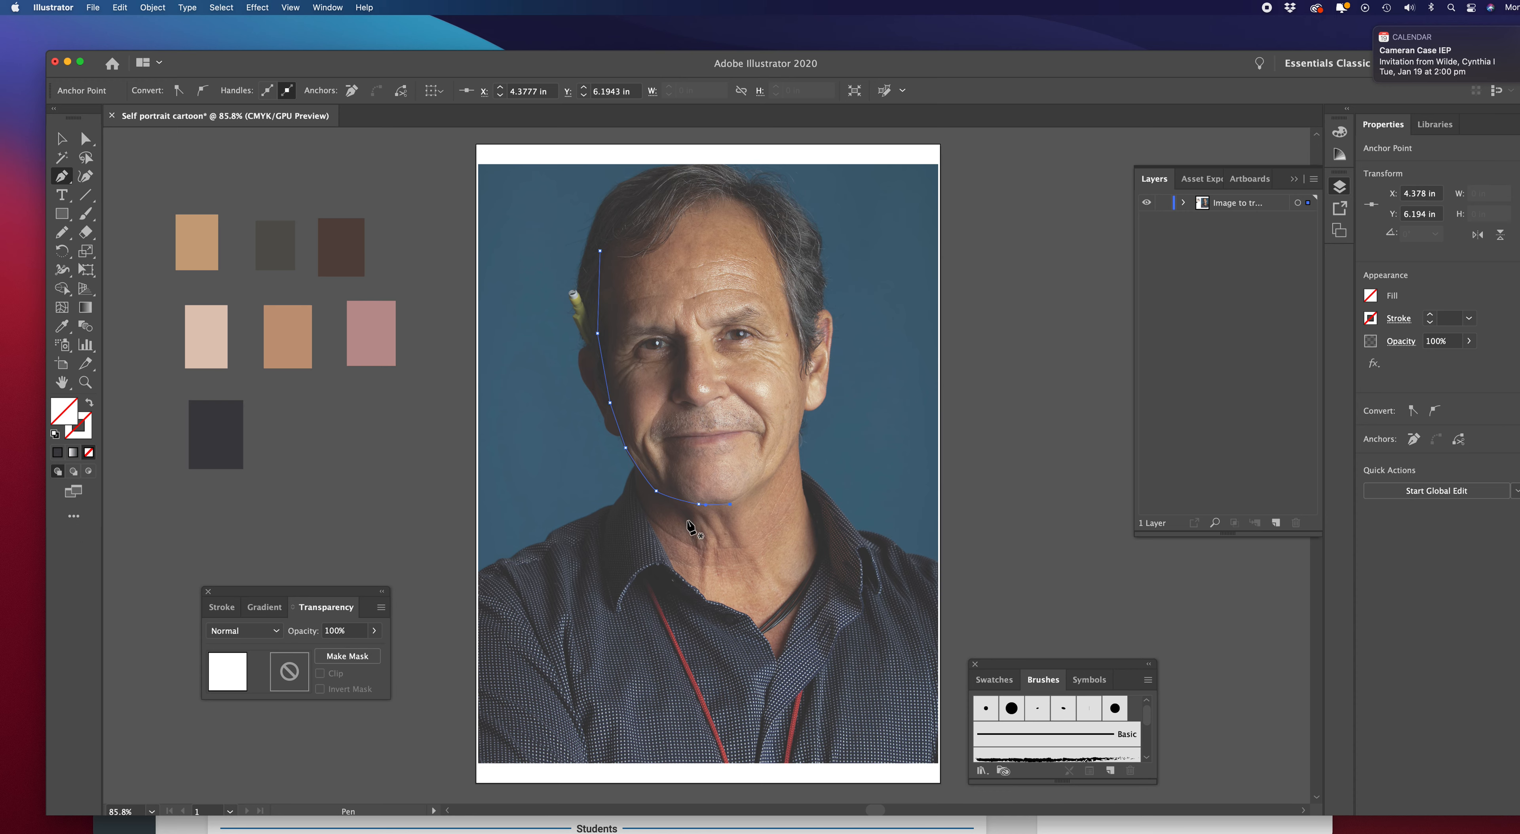
left_click(768, 478)
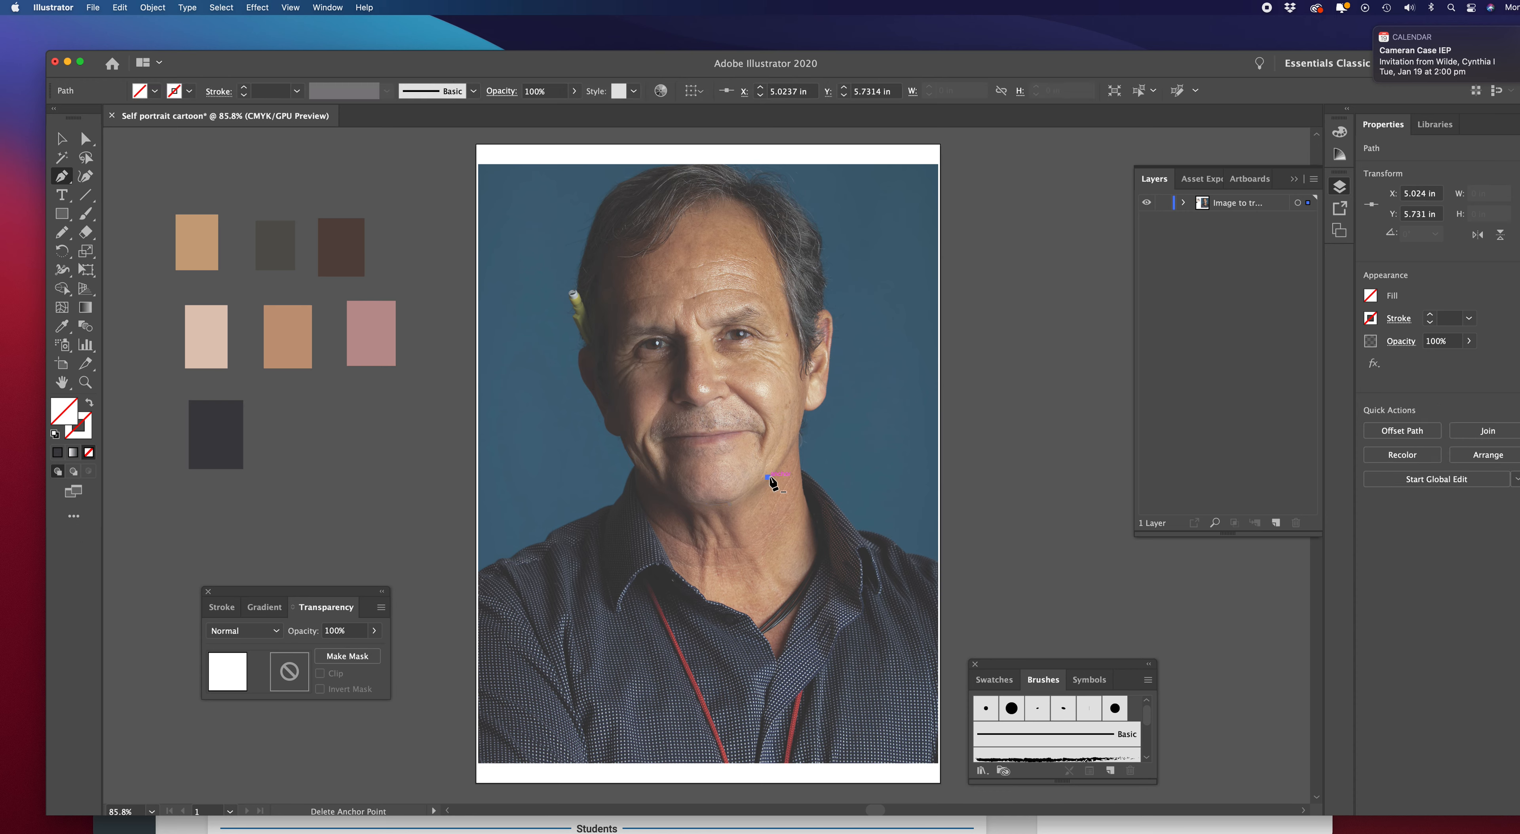
key("super+z")
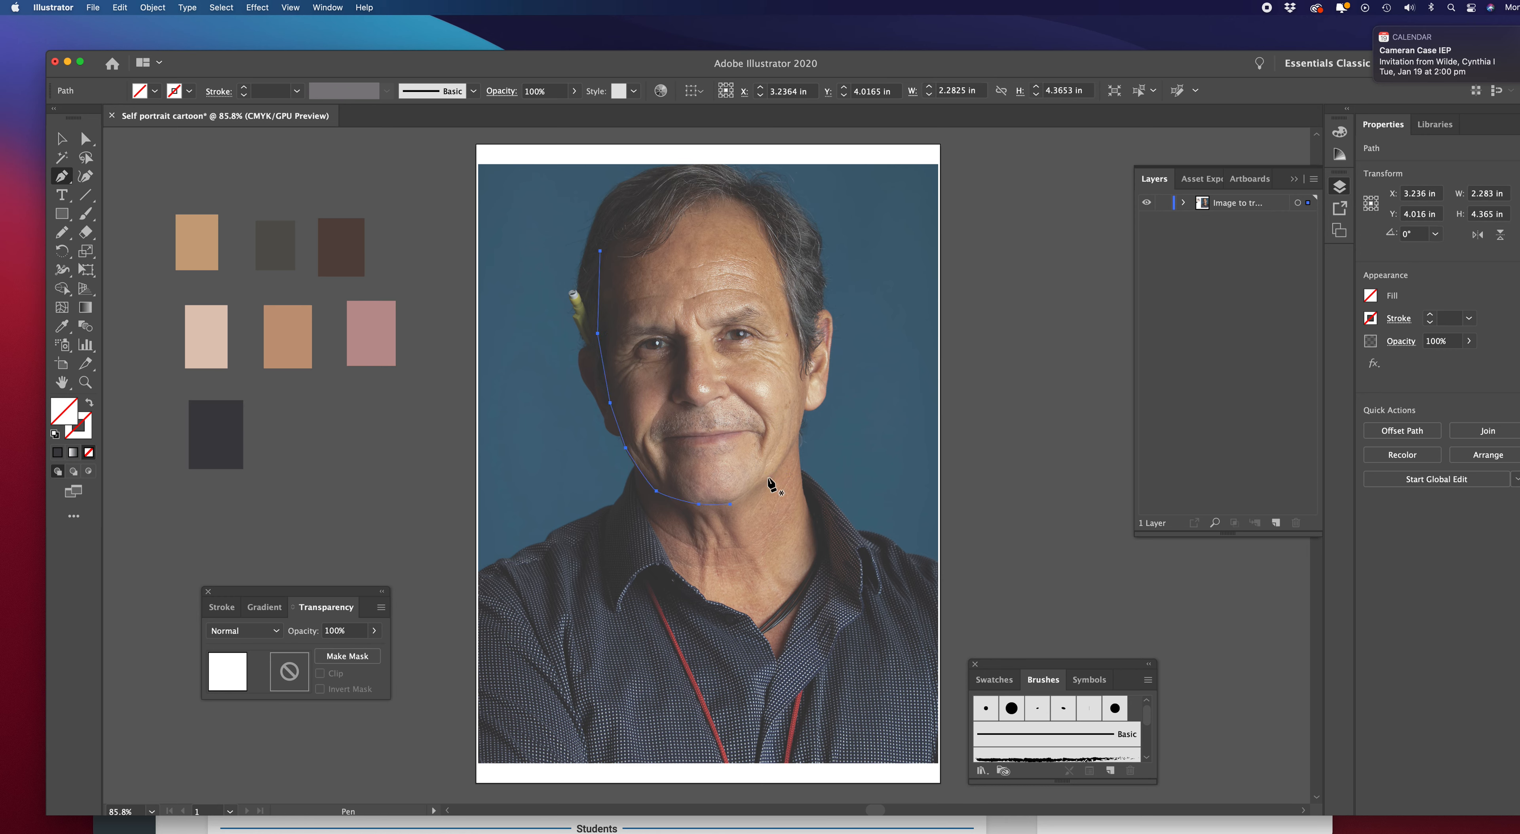
Continue the face outline from the chin along the opposite jaw up to the ear
left_click(732, 505)
left_click(766, 483)
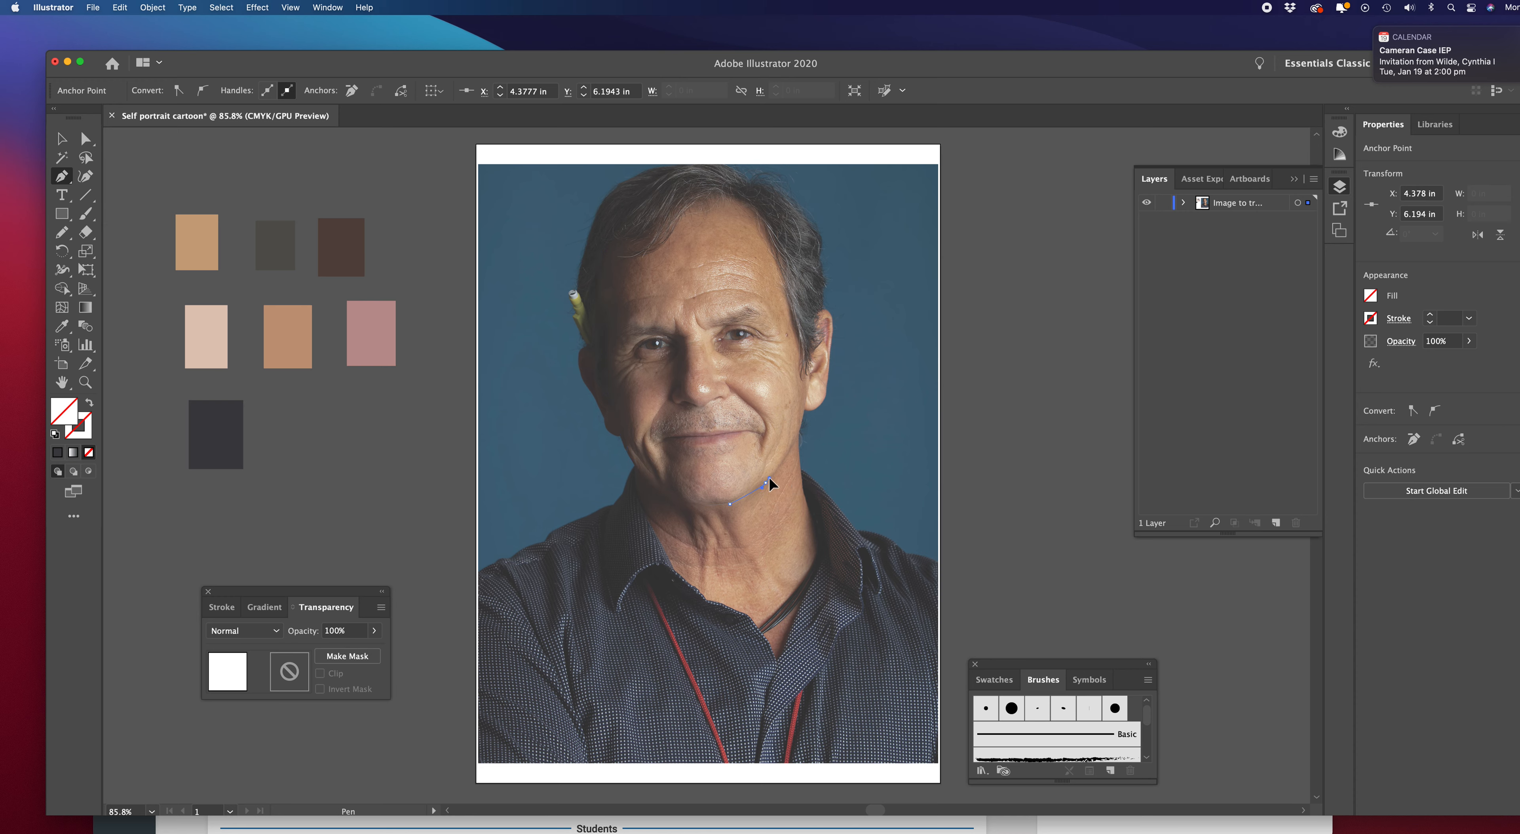
left_click(792, 448)
left_click(807, 415)
left_click(809, 383)
left_click(807, 378)
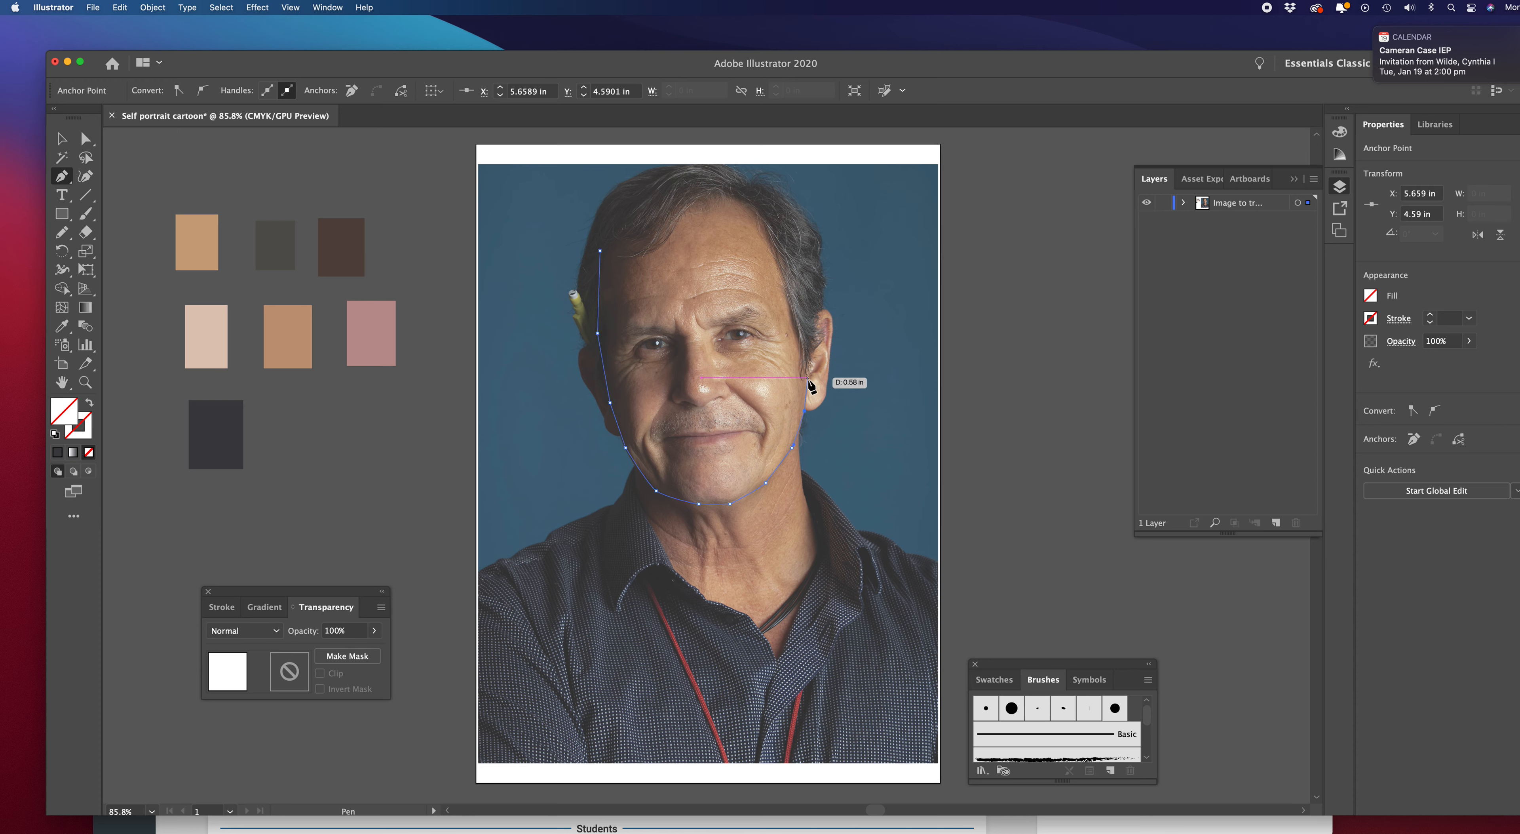
Extend the face outline past the temple and across the top of the forehead, closing it at its starting anchor
left_click(807, 345)
left_click(802, 287)
left_click(784, 215)
left_click(763, 185)
left_click(689, 174)
left_click(652, 193)
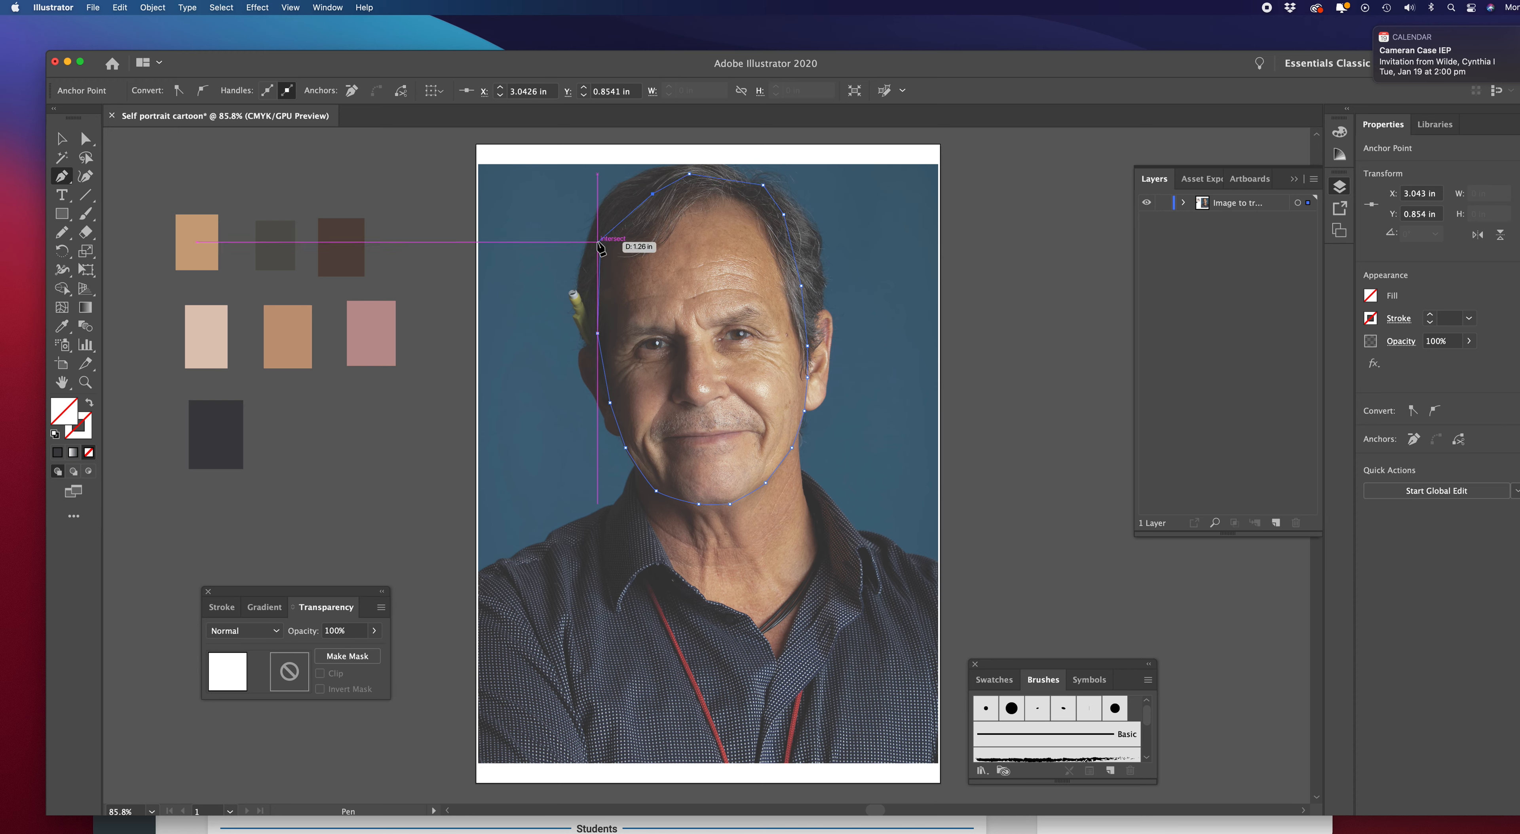
left_click(606, 218)
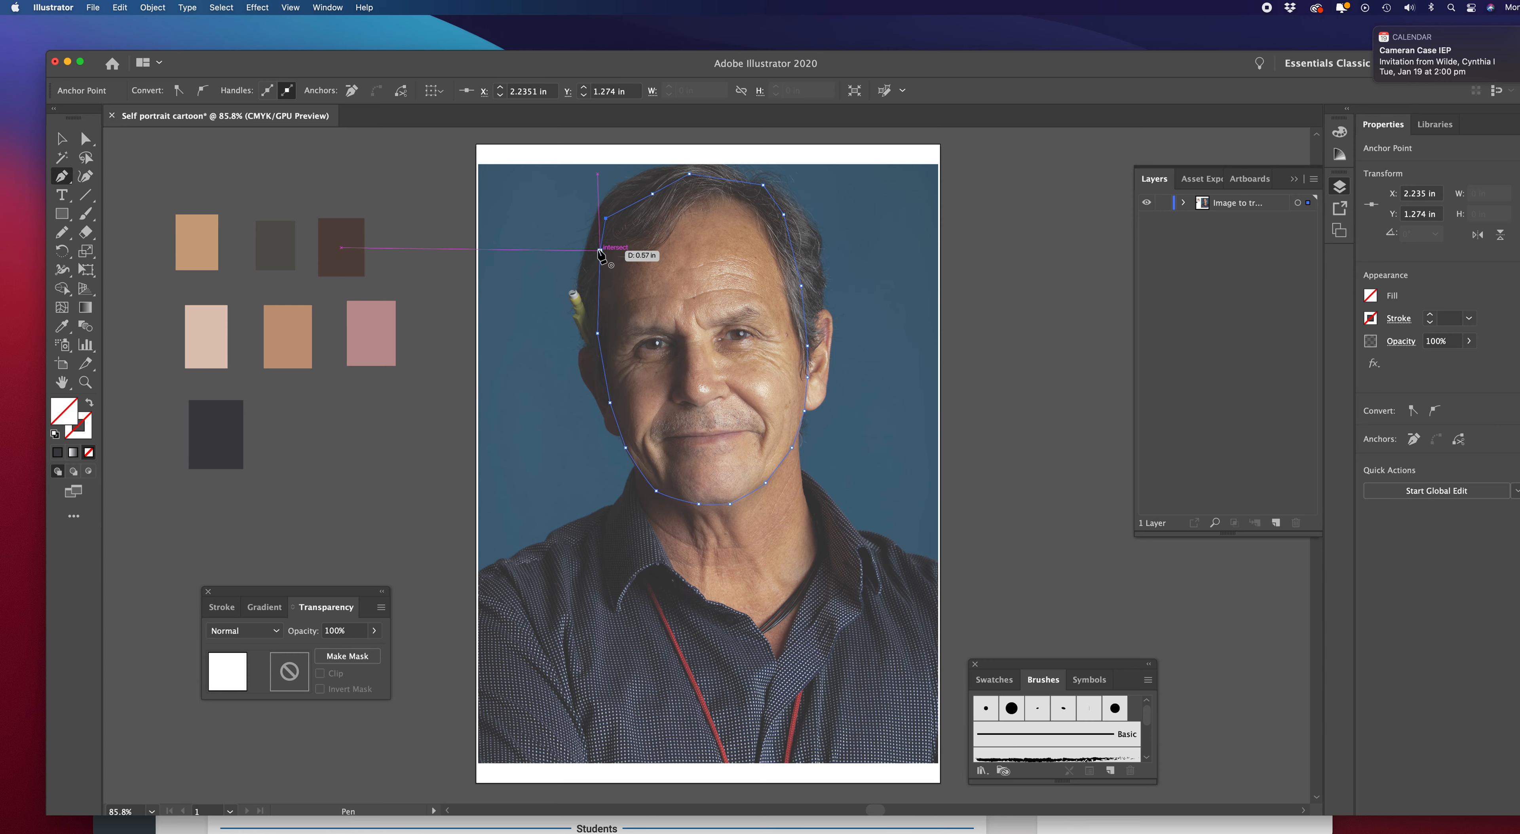
left_click(600, 251)
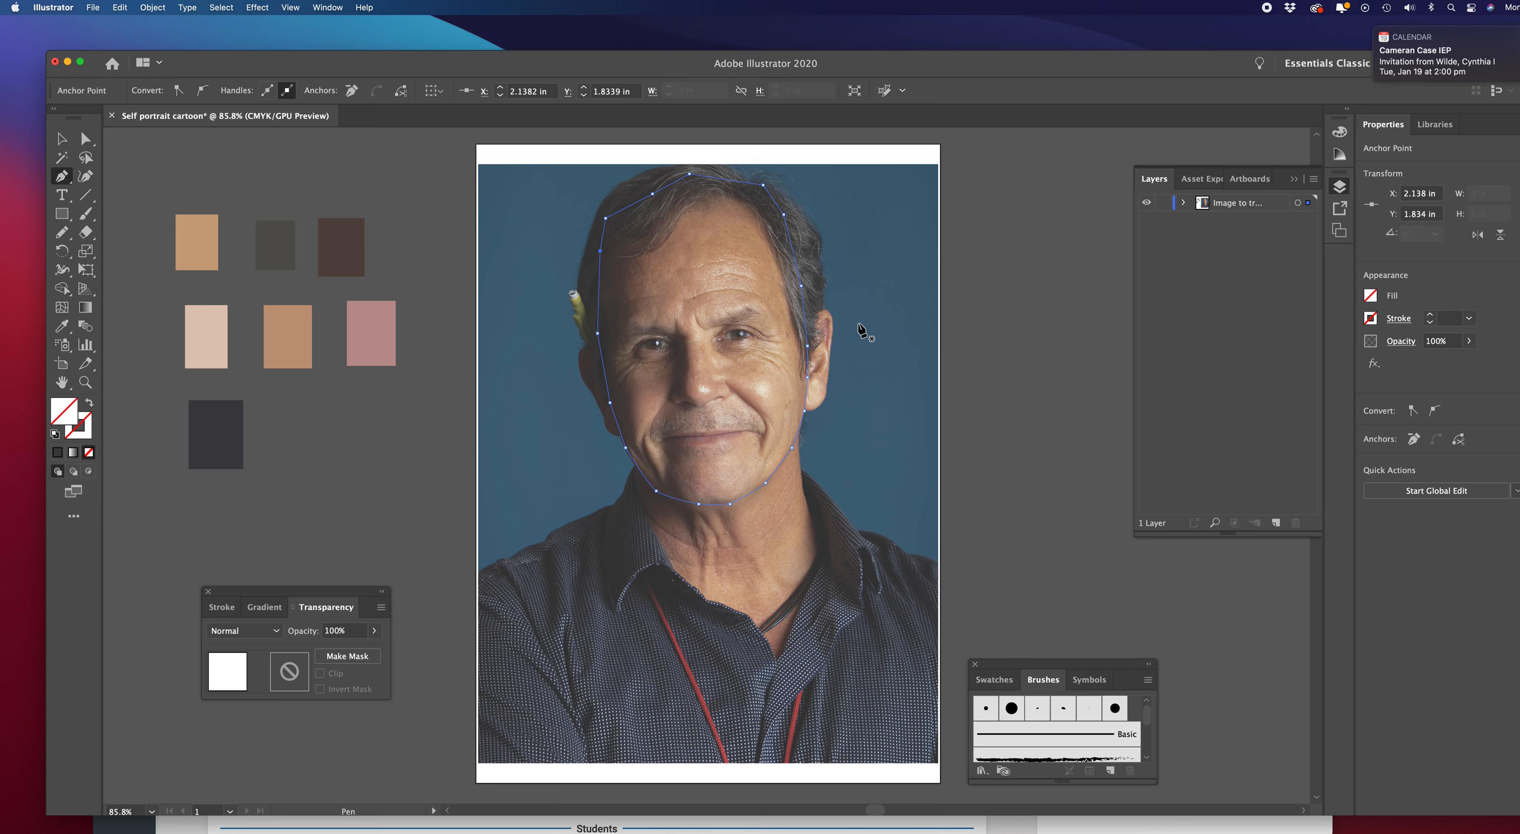
Undo the entire face outline on the image layer, back to before the pink and navy swatch fills
key("super")
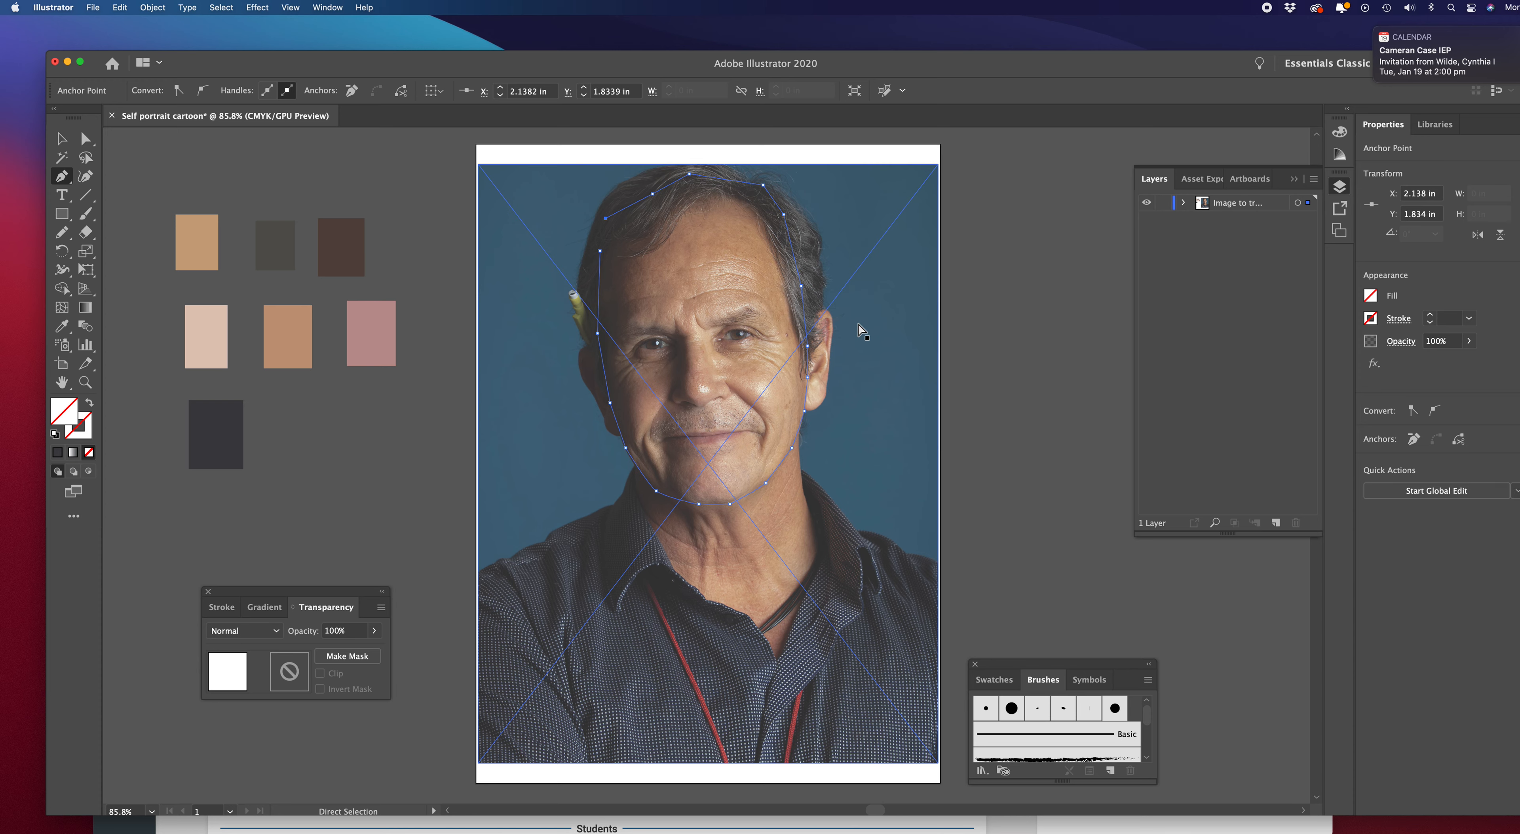
key("super+z")
key("super+z")
key("super+z")
key("super+z")
key("super+z")
key("super+z")
key("super+z")
key("super+z")
key("super+z")
key("super+z")
key("super+z")
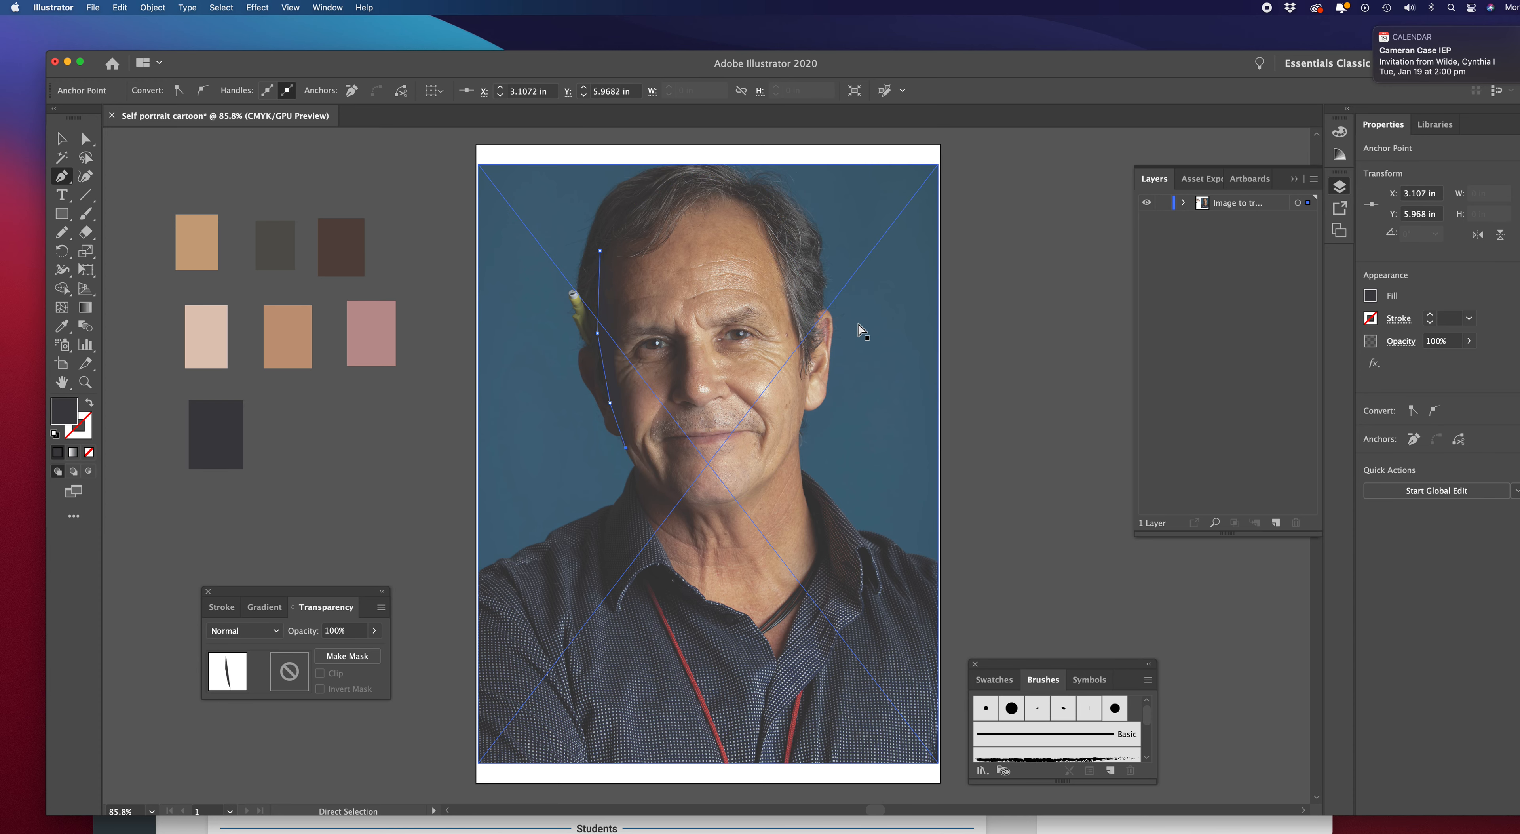
key("super+z")
key("super+z")
key("super+z")
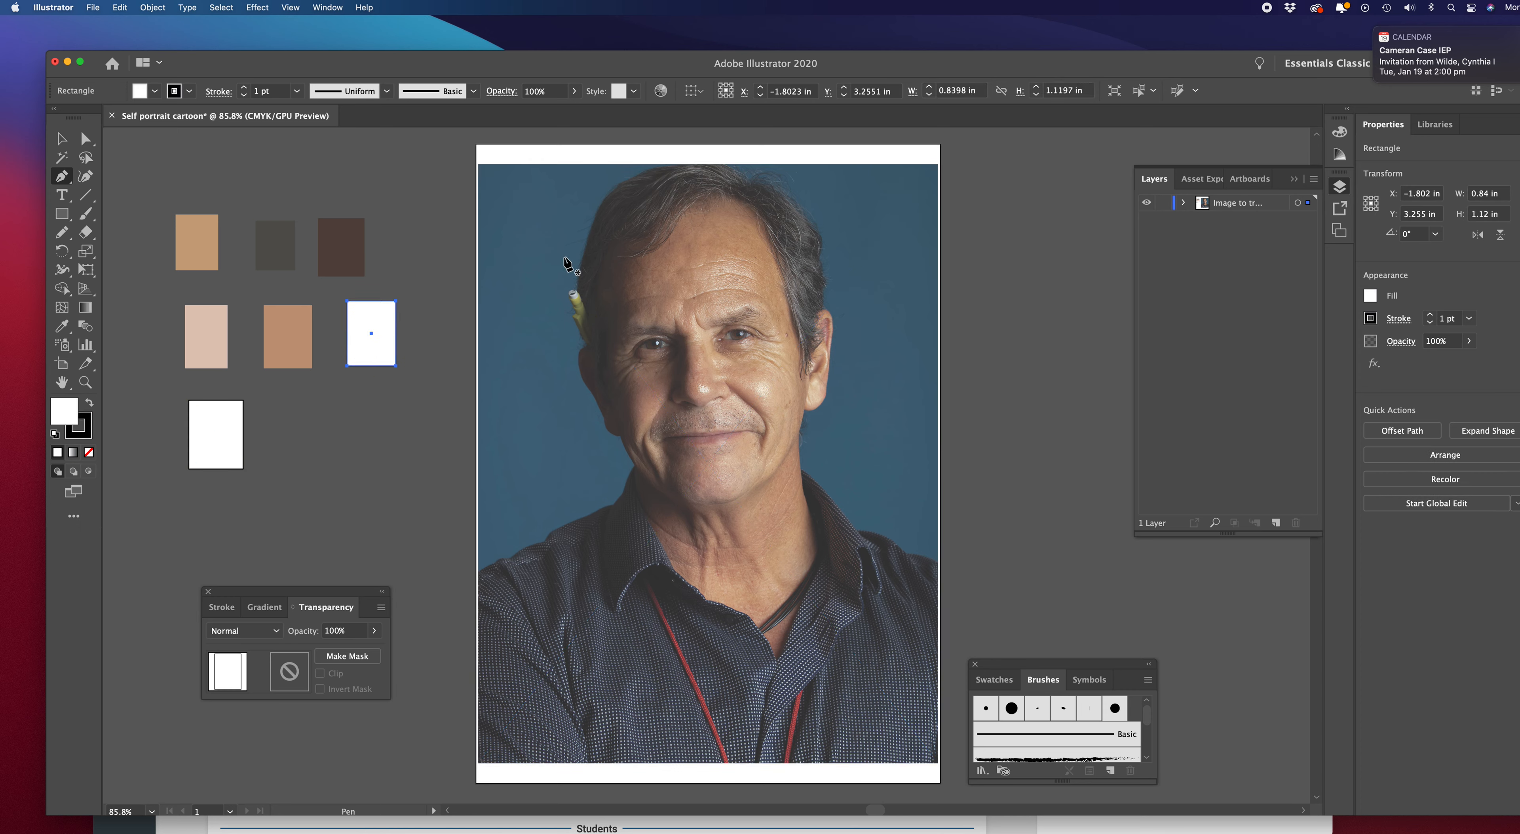
Create a new layer above the image layer, name it Face, and deselect the swatch rectangle
left_click(61, 138)
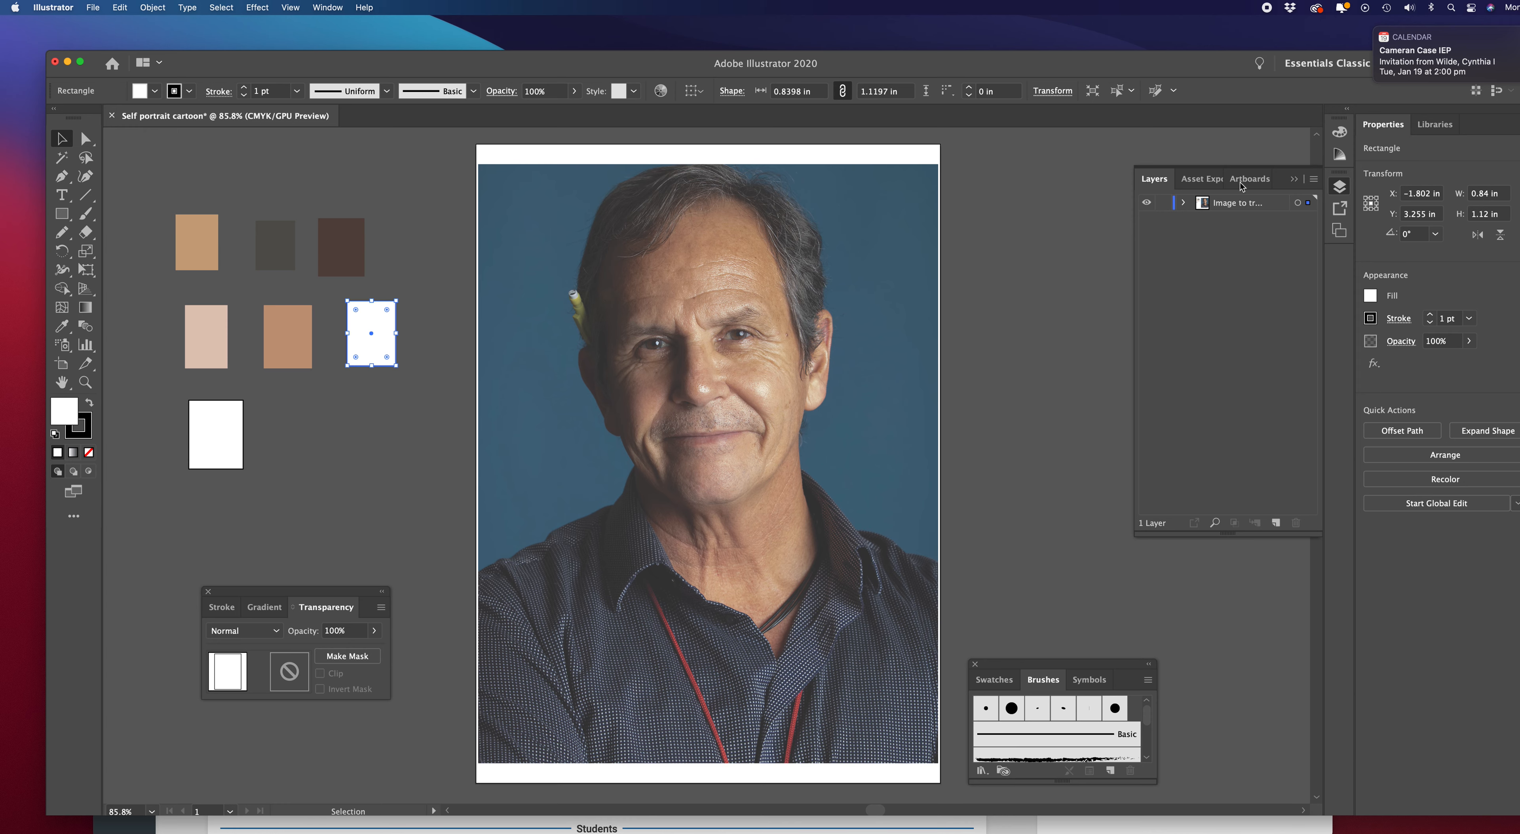
left_click(1245, 209)
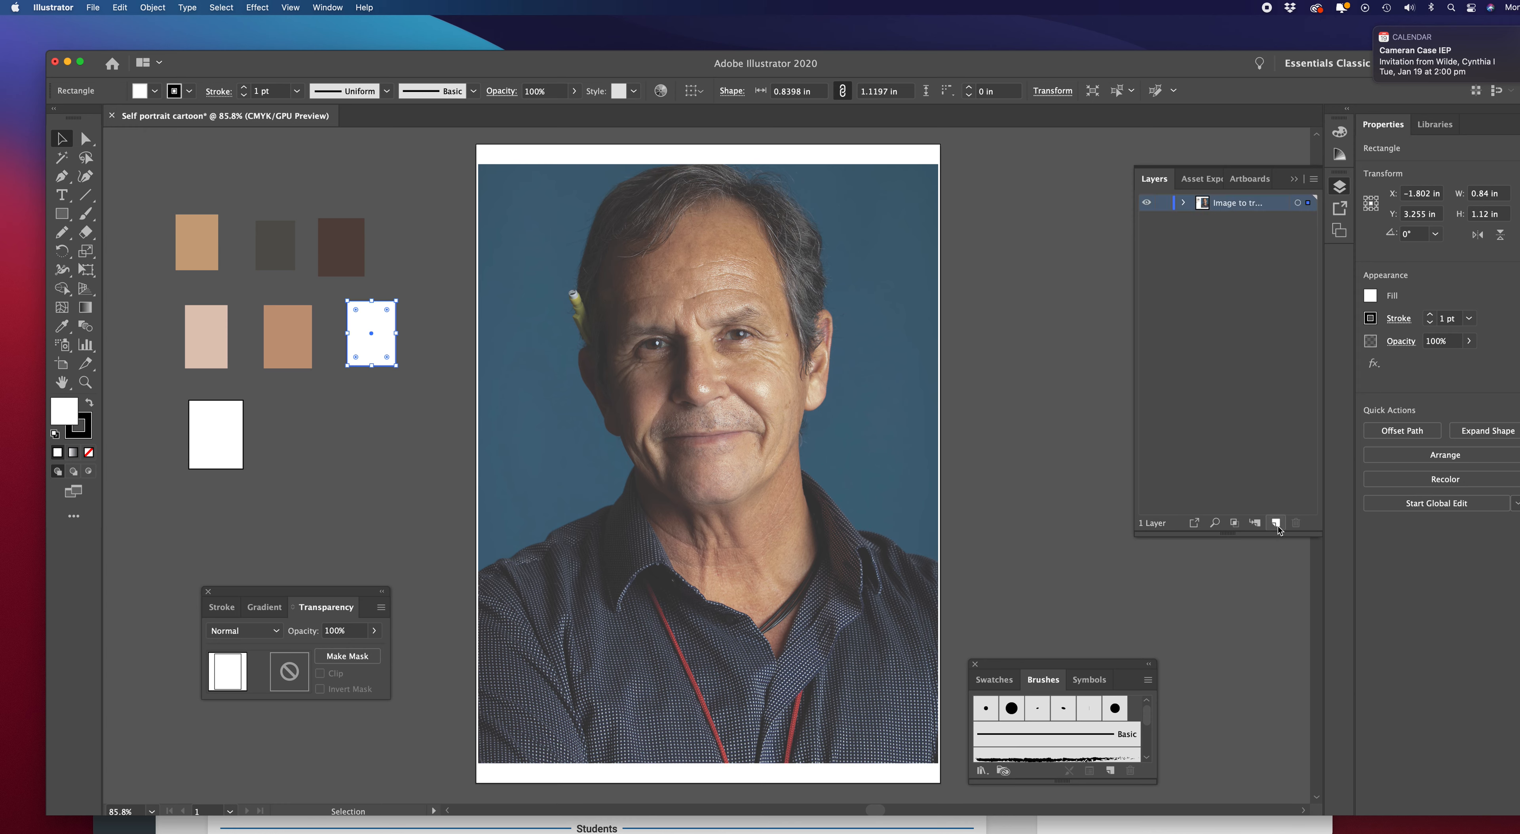
left_click(1276, 524)
double_click(1228, 204)
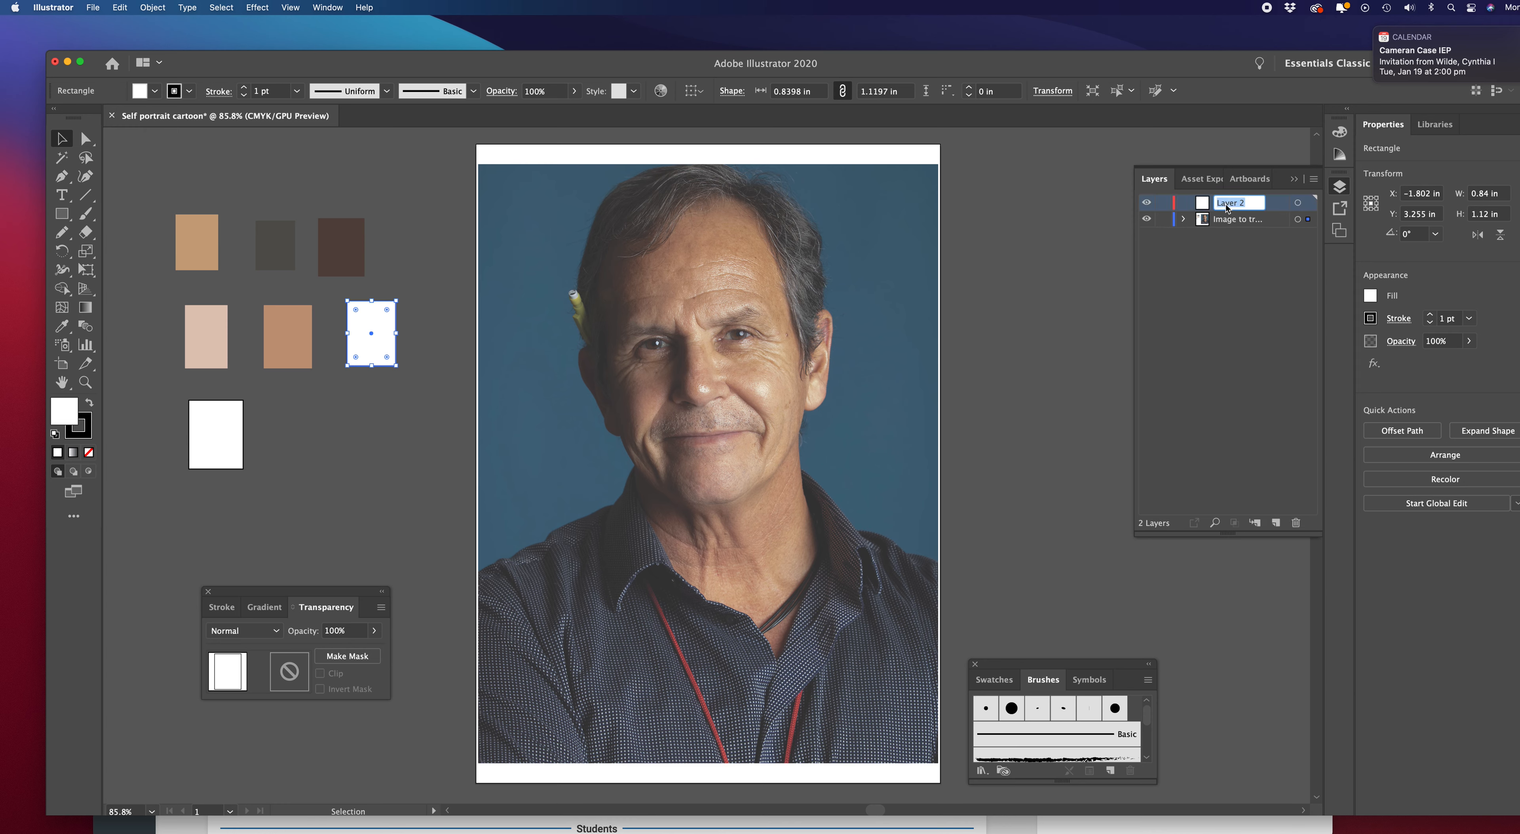
type("Face")
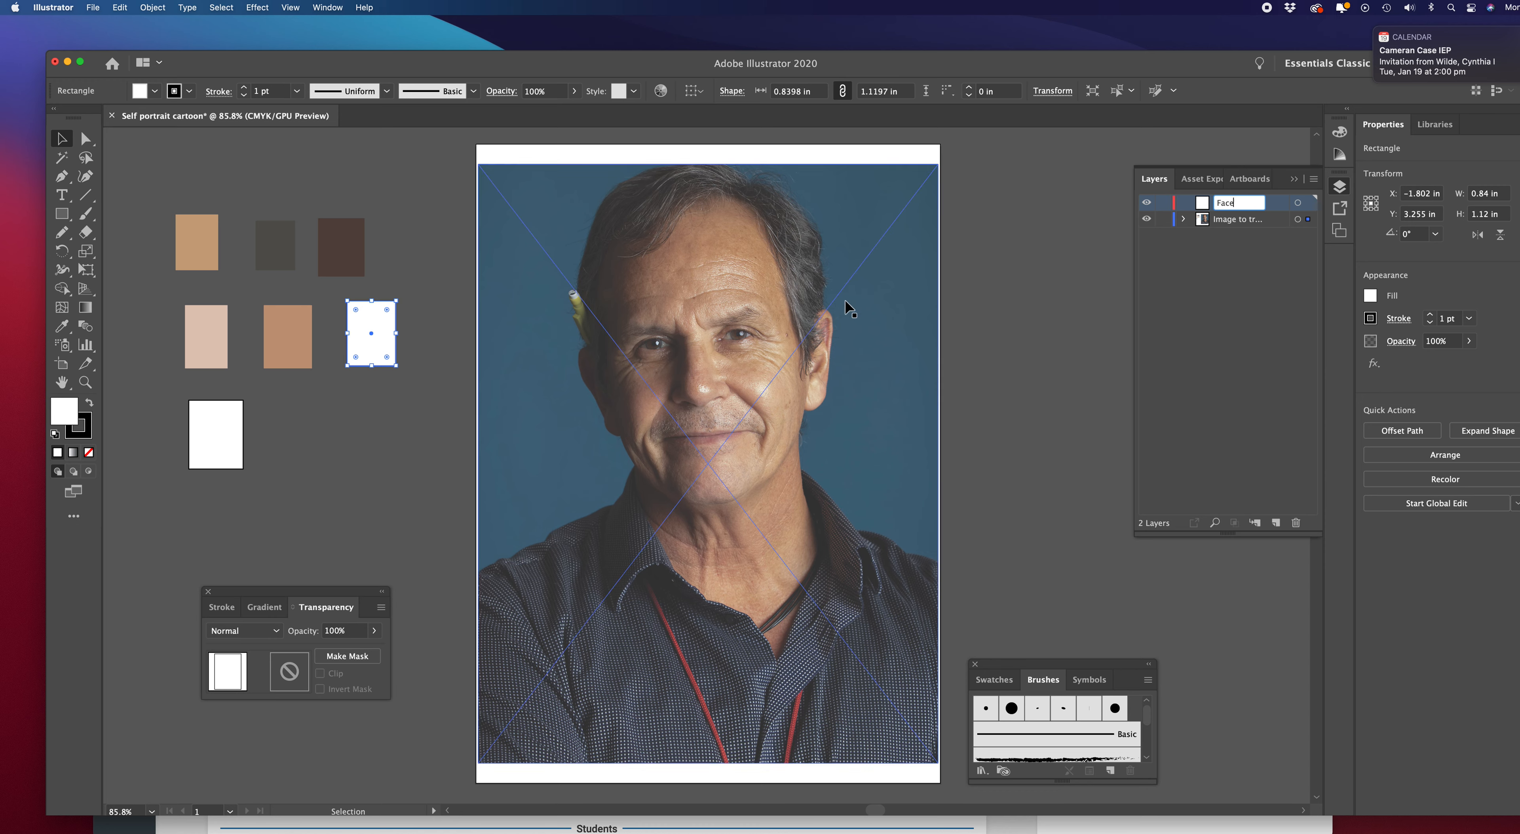
left_click(1023, 282)
Set the fill to none and trace the face with the Pen tool from the hairline above the pencil down to the jaw
left_click(57, 180)
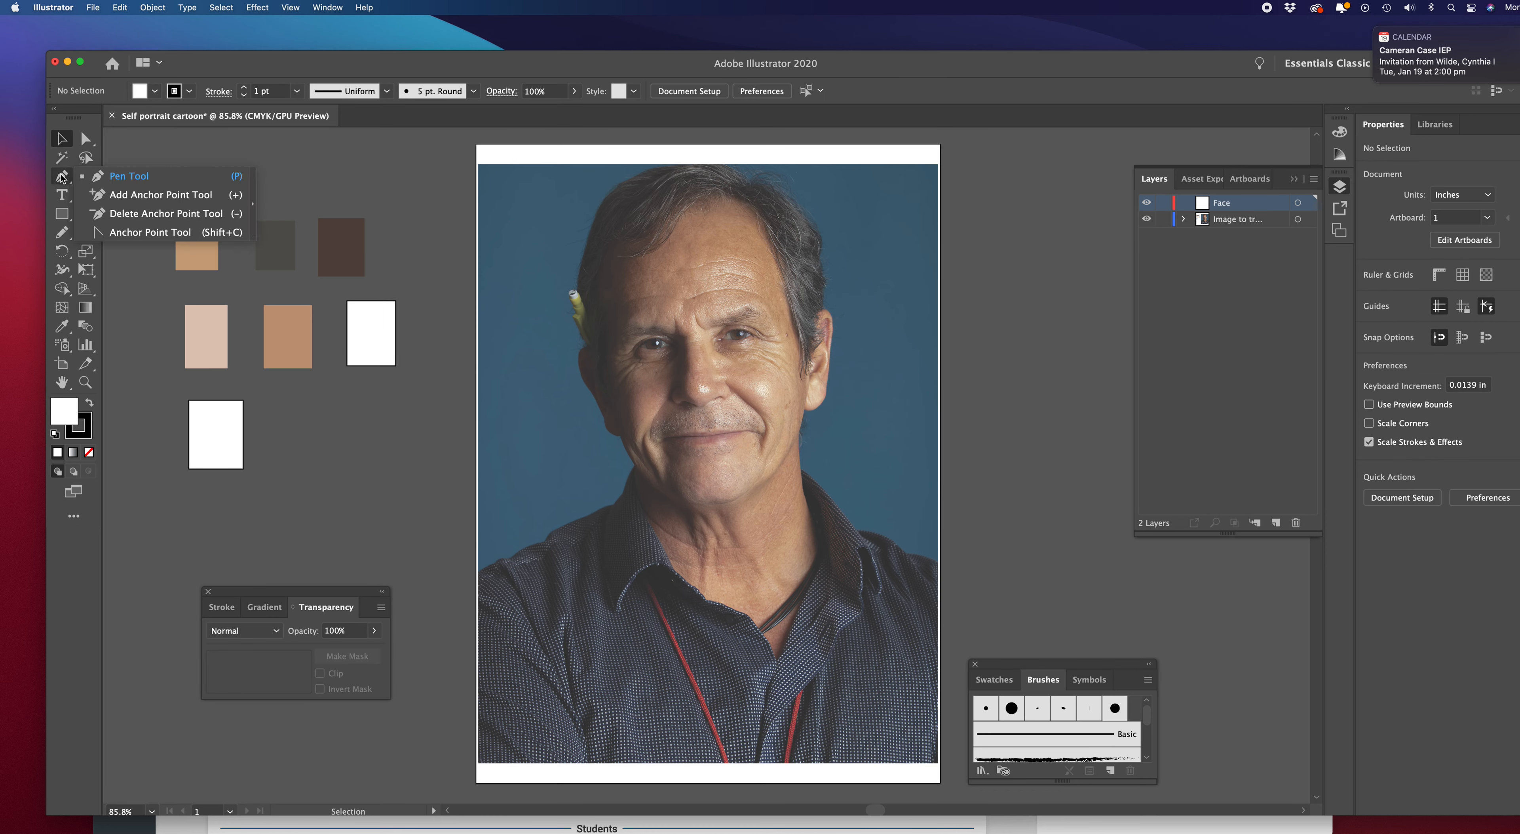
left_click(120, 178)
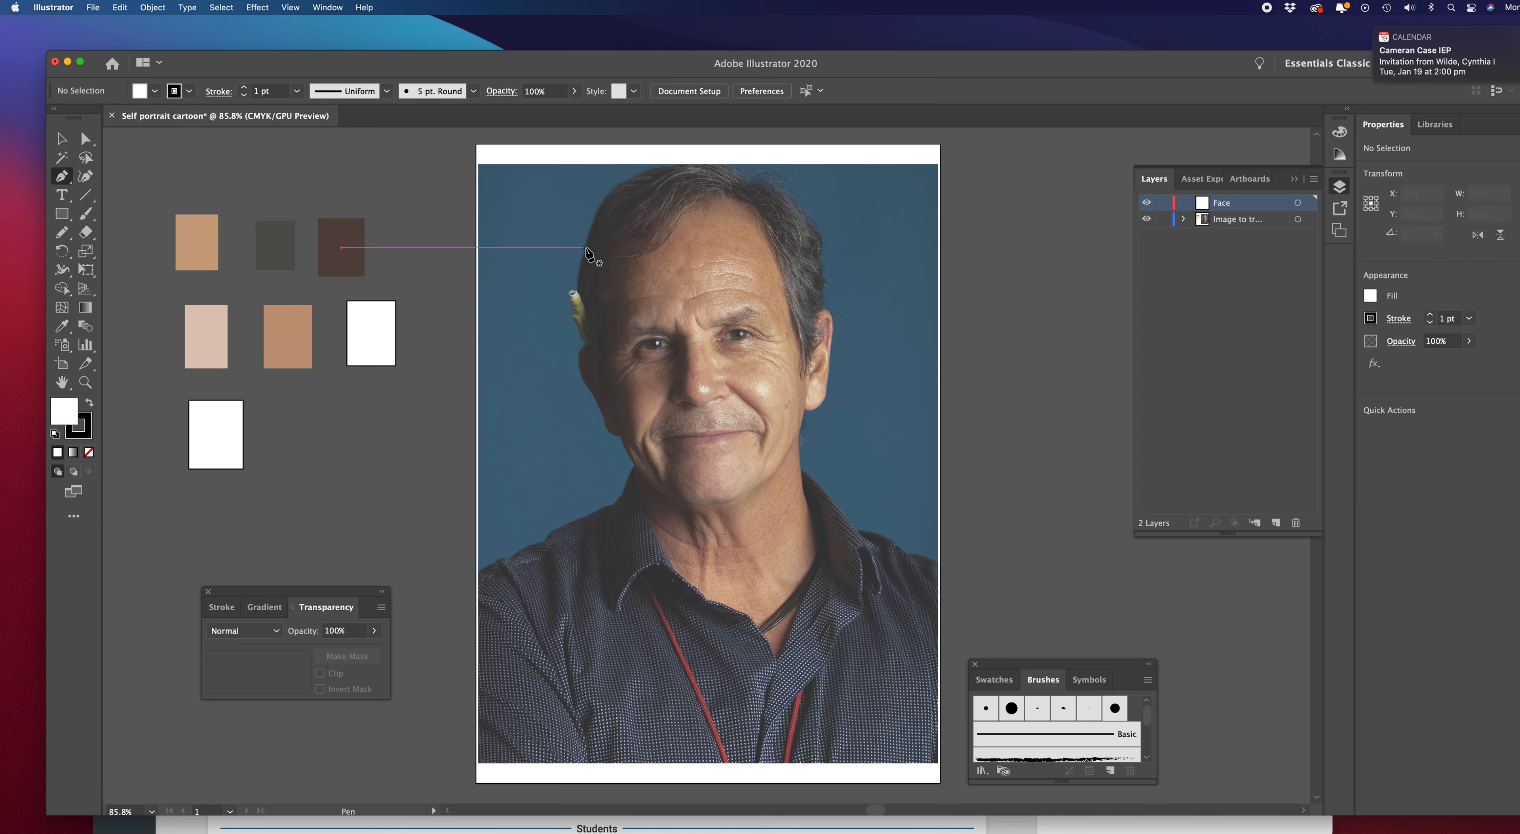
left_click(88, 452)
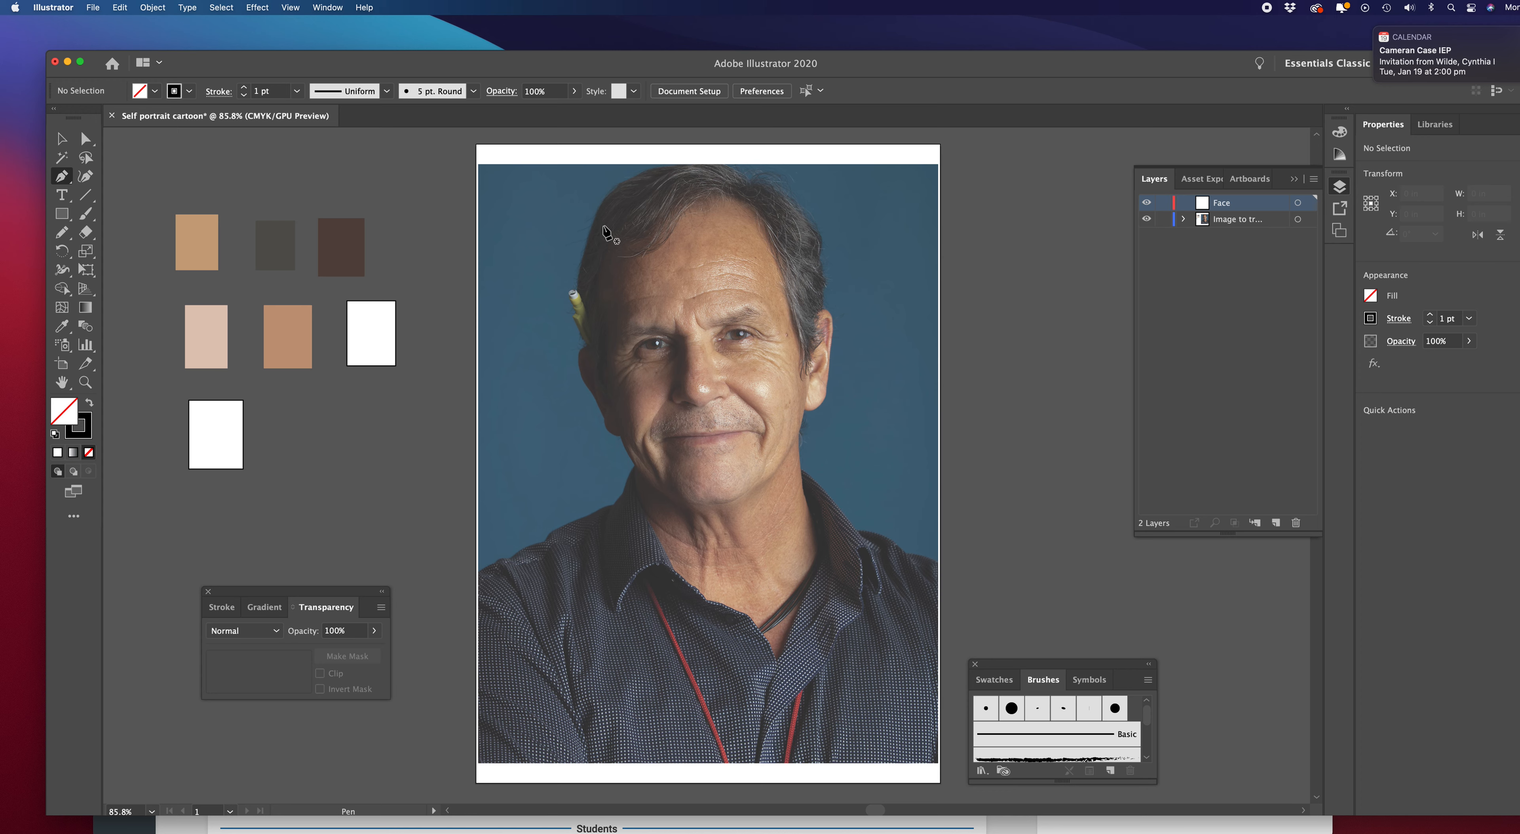
left_click(610, 207)
left_click(599, 270)
left_click(595, 320)
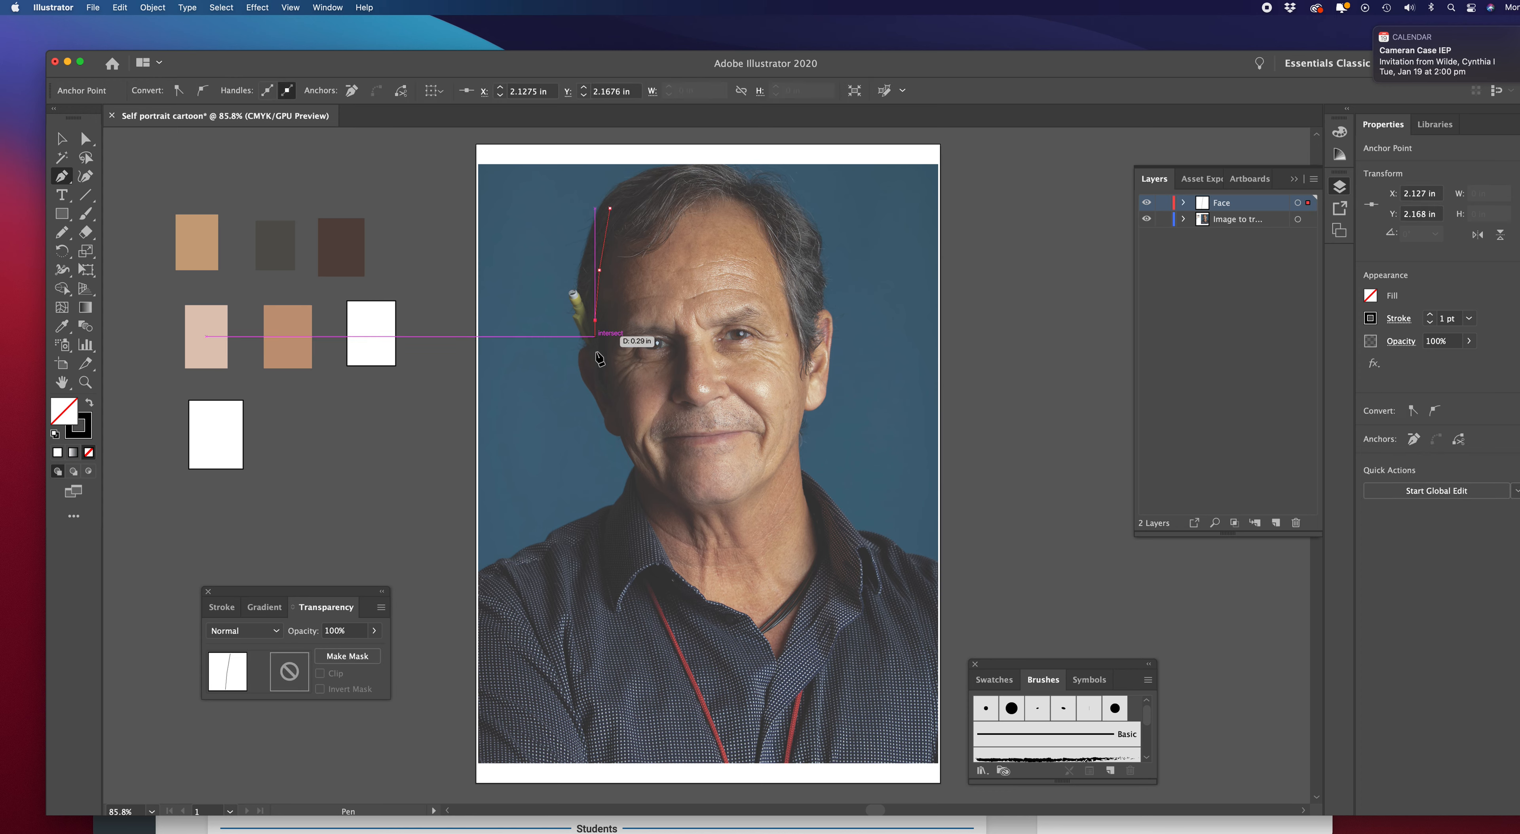
left_click(610, 383)
left_click(624, 446)
left_click(651, 484)
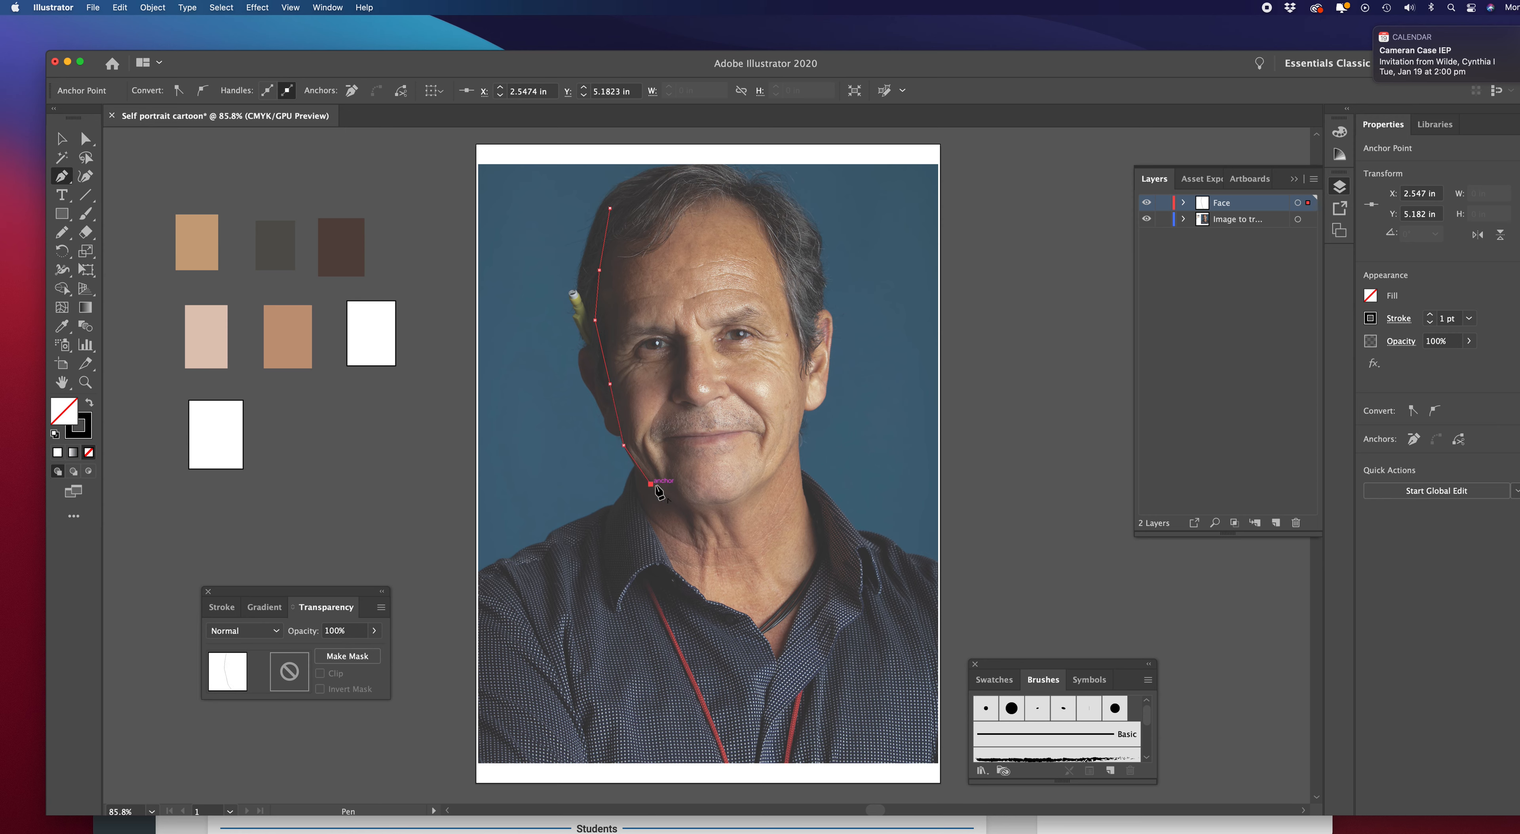
Continue the face path around the chin and up the opposite jaw to the ear
left_click(690, 503)
left_click(732, 504)
left_click(763, 483)
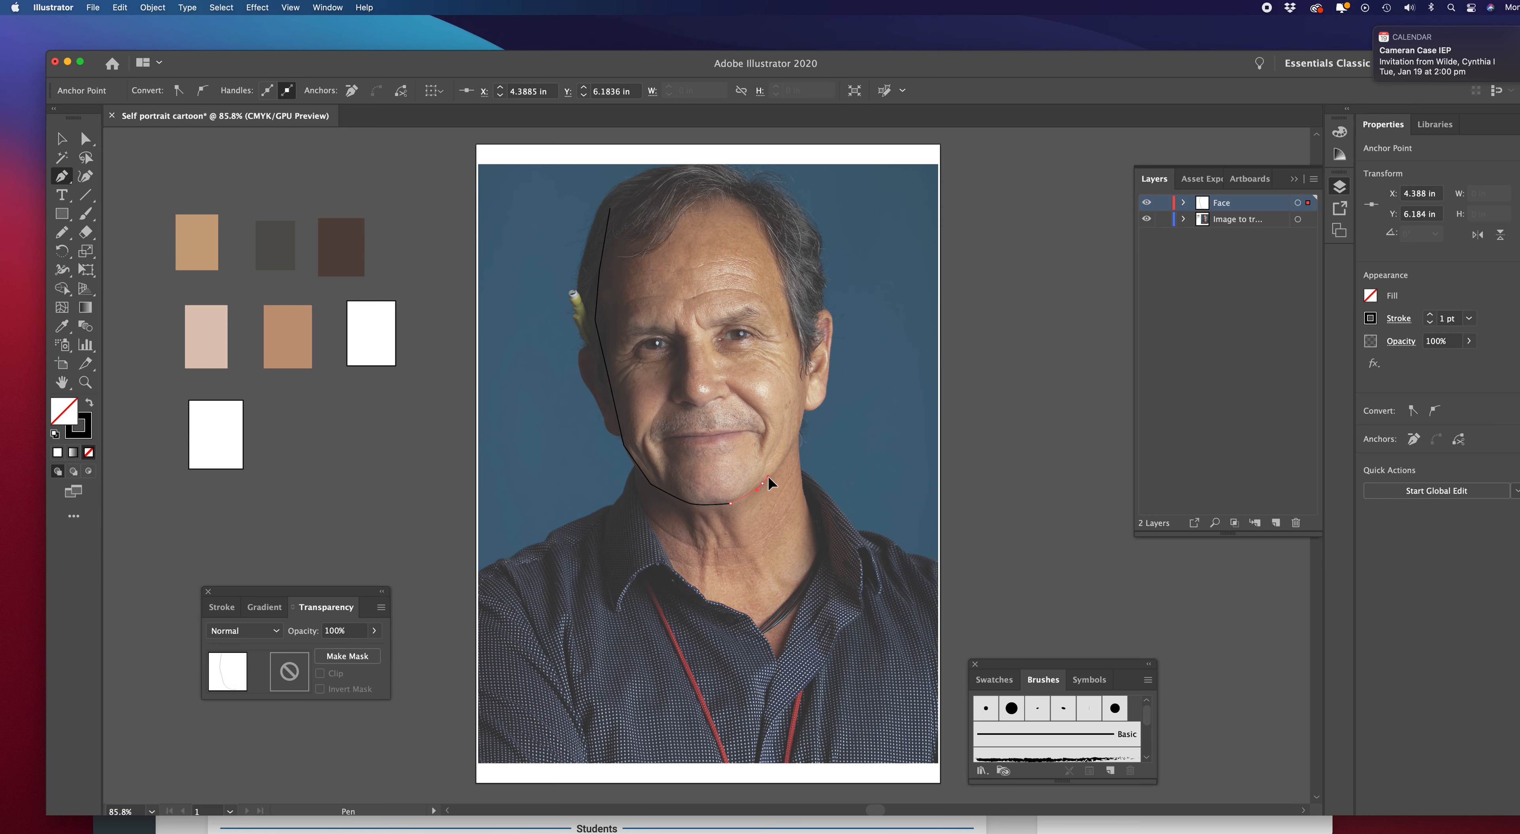
left_click(806, 411)
left_click_drag(808, 384, 811, 384)
left_click(806, 353)
Carry the face path over the top of the hair and close it, about 3.7 by 5.5 in overall
left_click(808, 278)
left_click(782, 211)
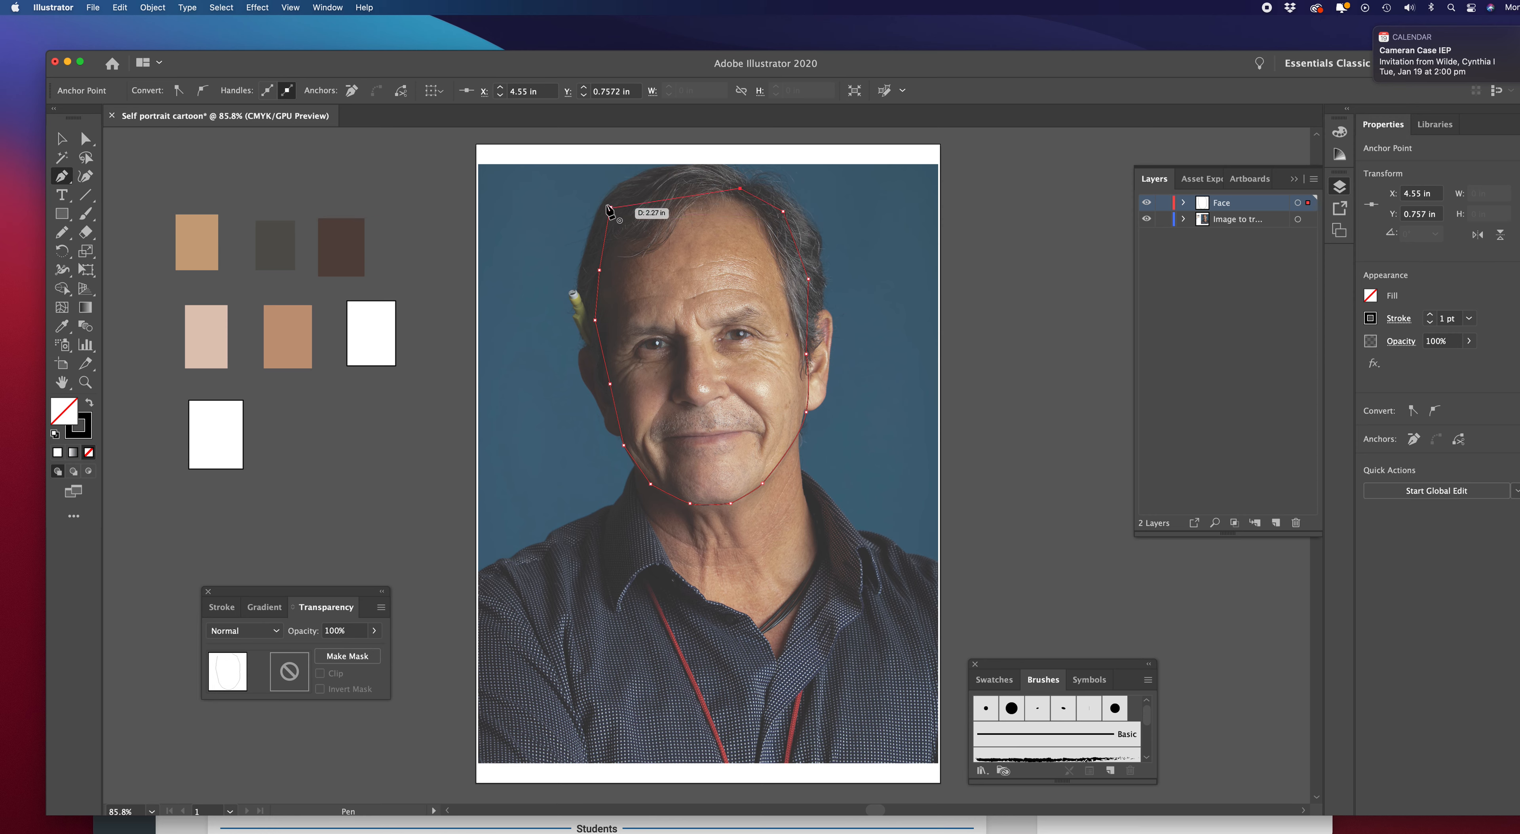
left_click(647, 184)
left_click(610, 208)
left_click(63, 139)
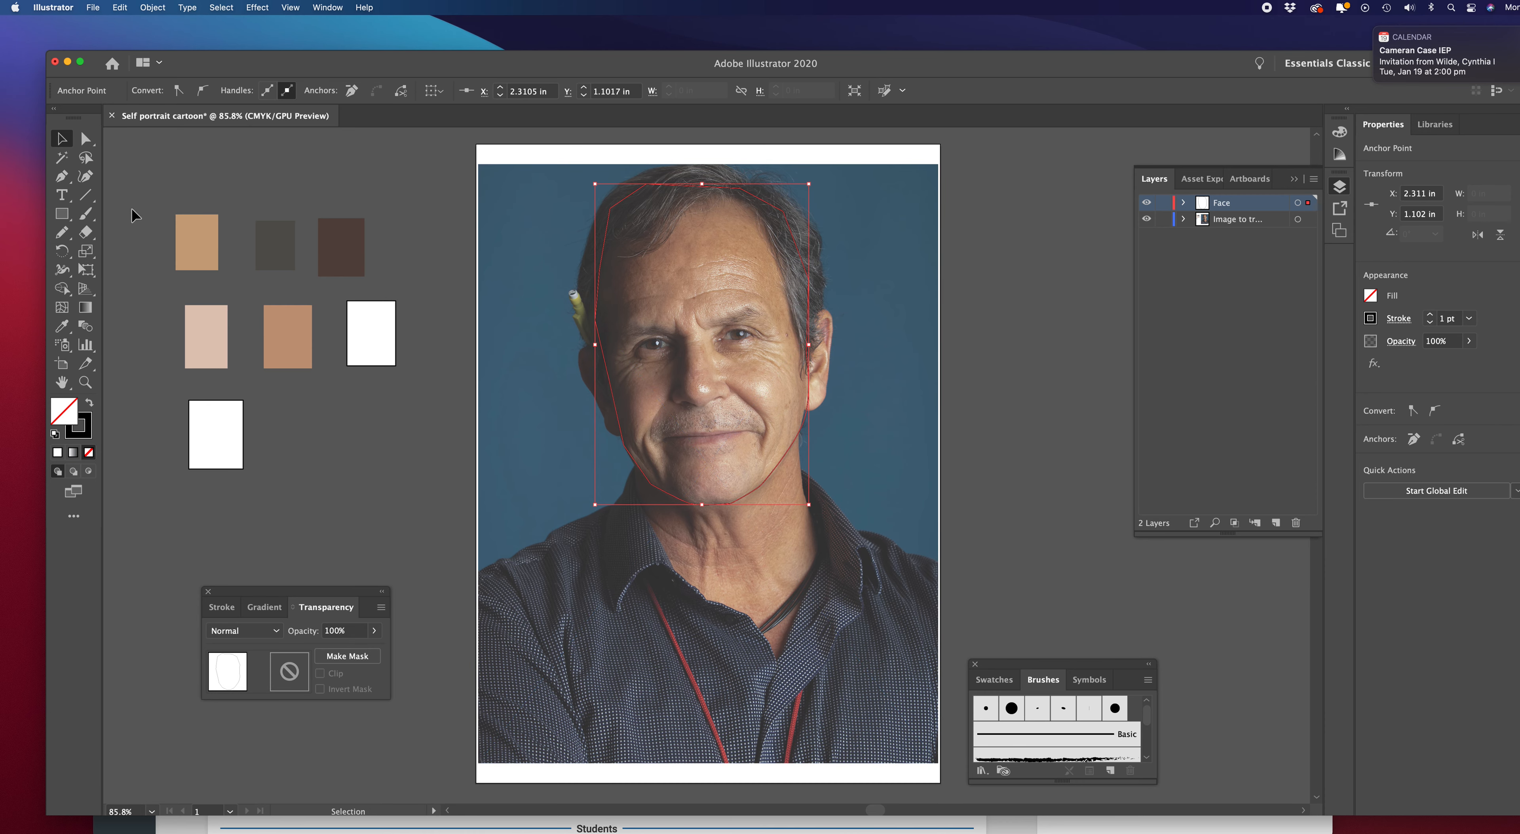
Smooth the face path's corners at the jaw, chin and pencil-side temple with the Anchor Point tool
left_click(62, 177)
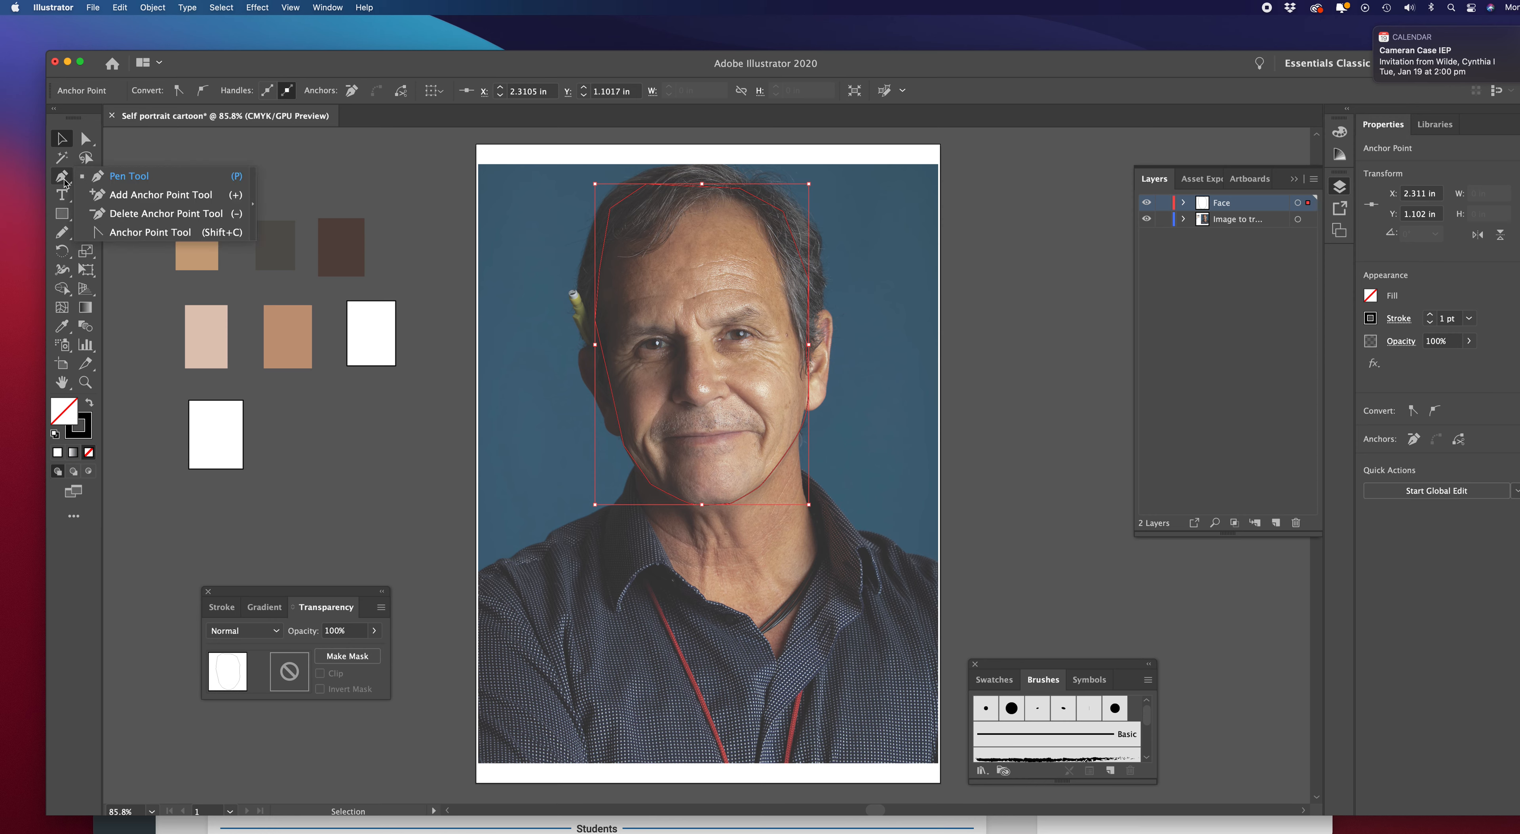
left_click(125, 233)
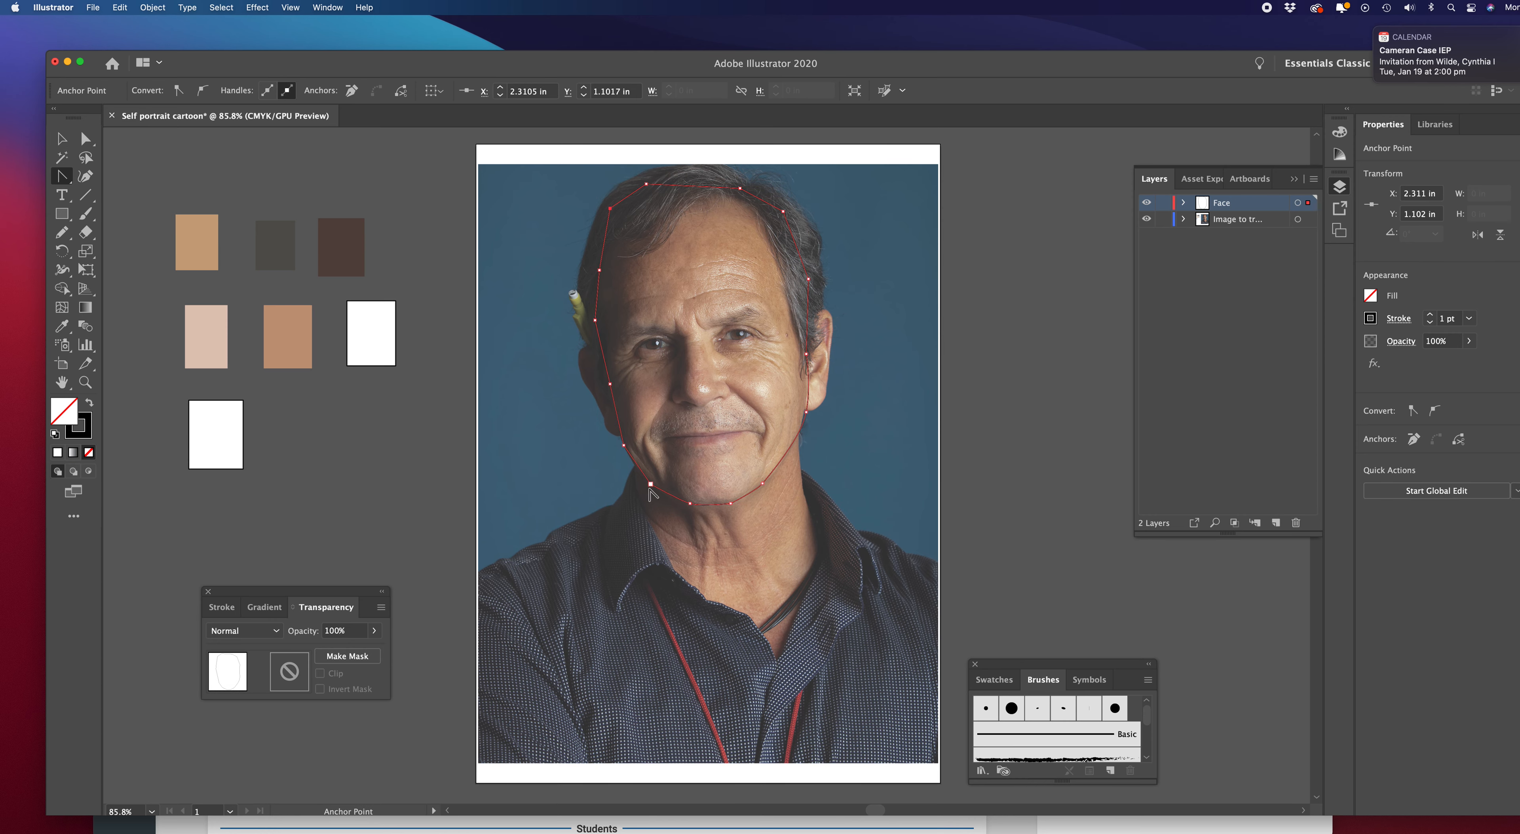
left_click_drag(649, 488, 630, 463)
left_click_drag(731, 503, 741, 501)
left_click_drag(595, 319, 595, 321)
left_click(62, 139)
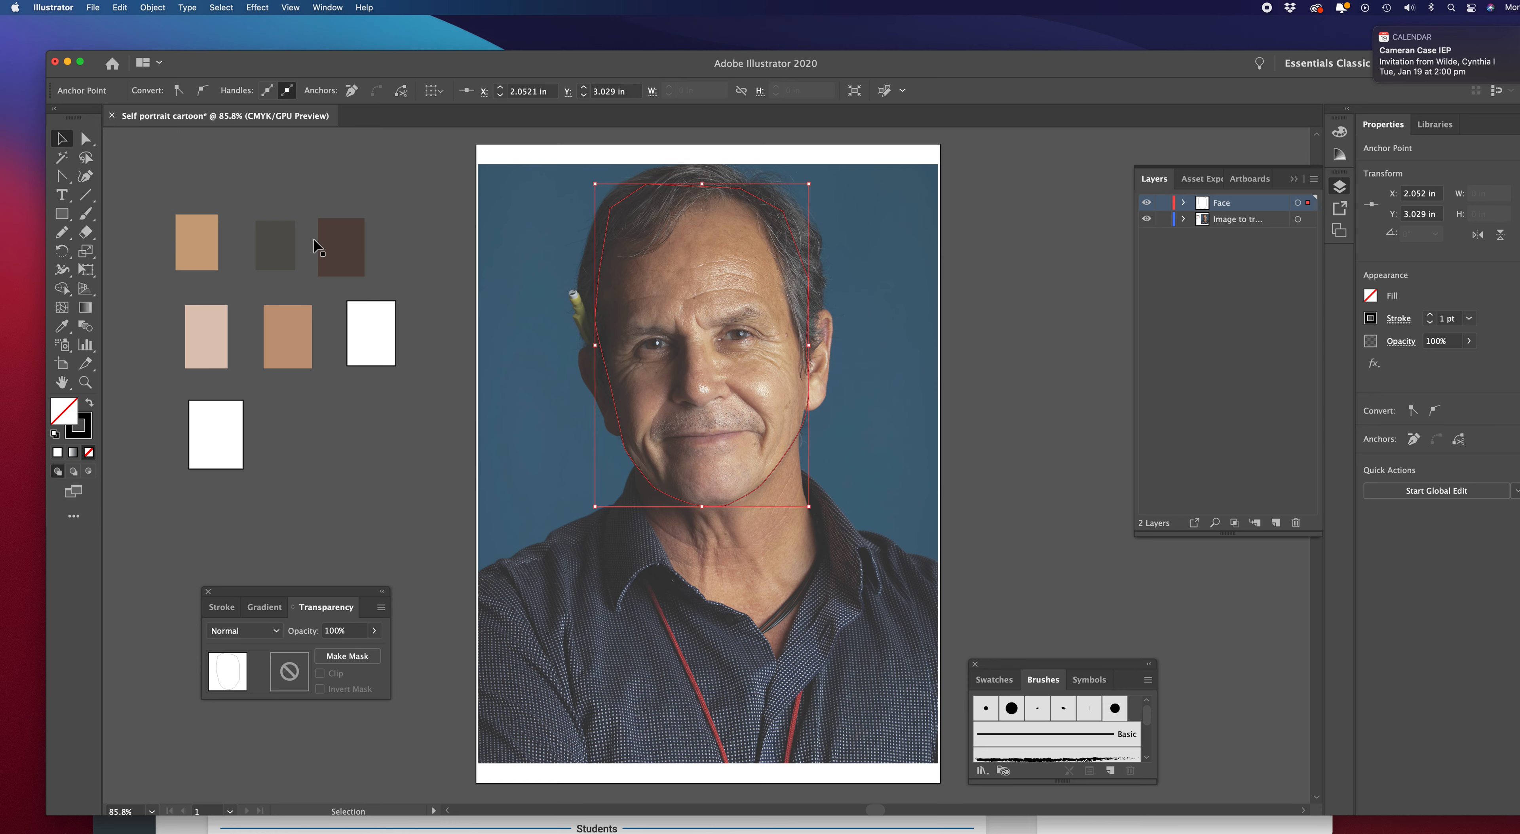
Set the face outline's stroke weight to 2 pt and deselect it
left_click(771, 473)
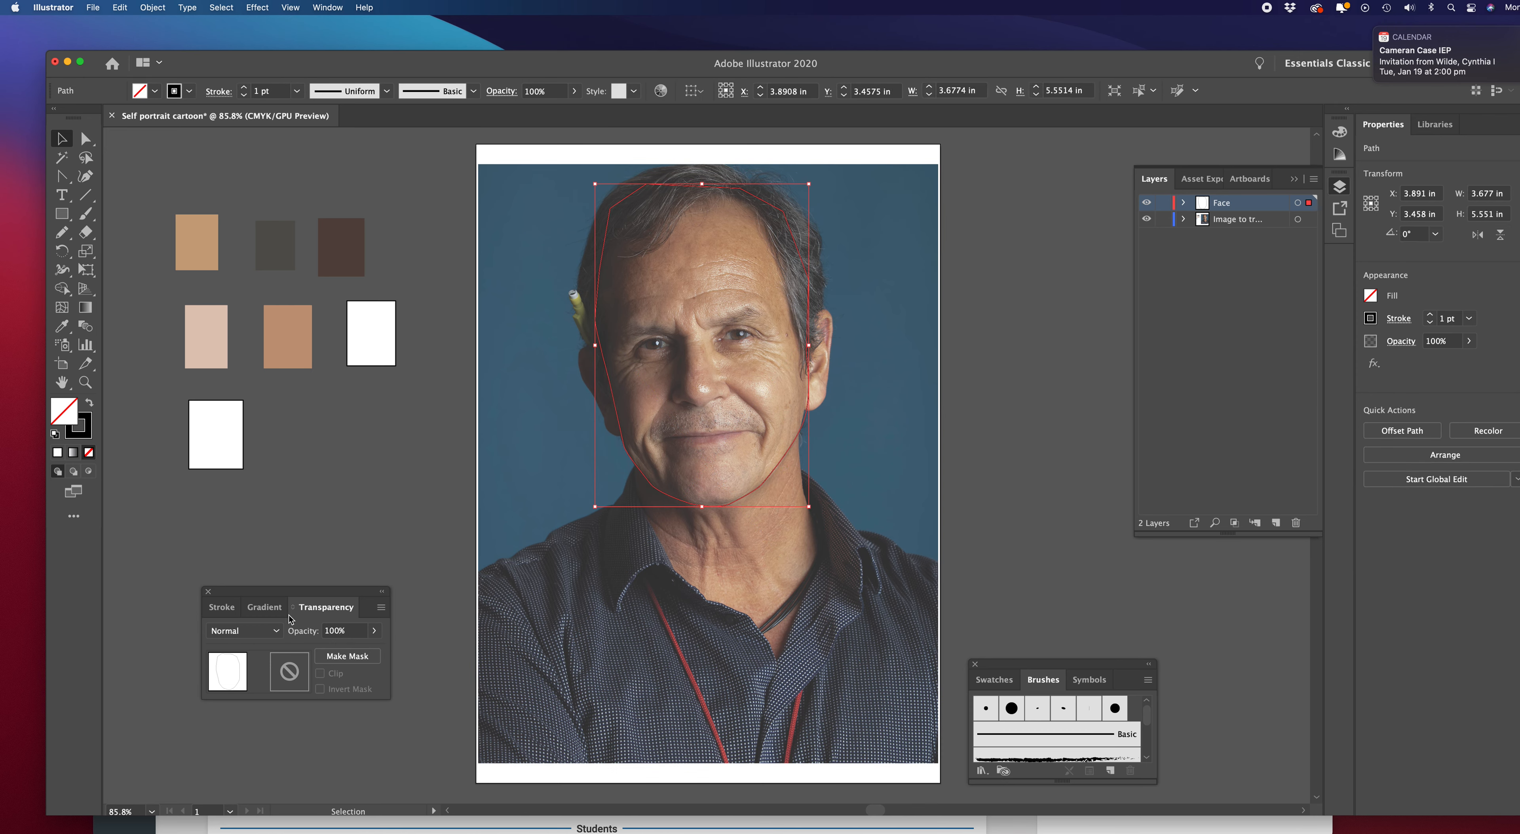
left_click(218, 608)
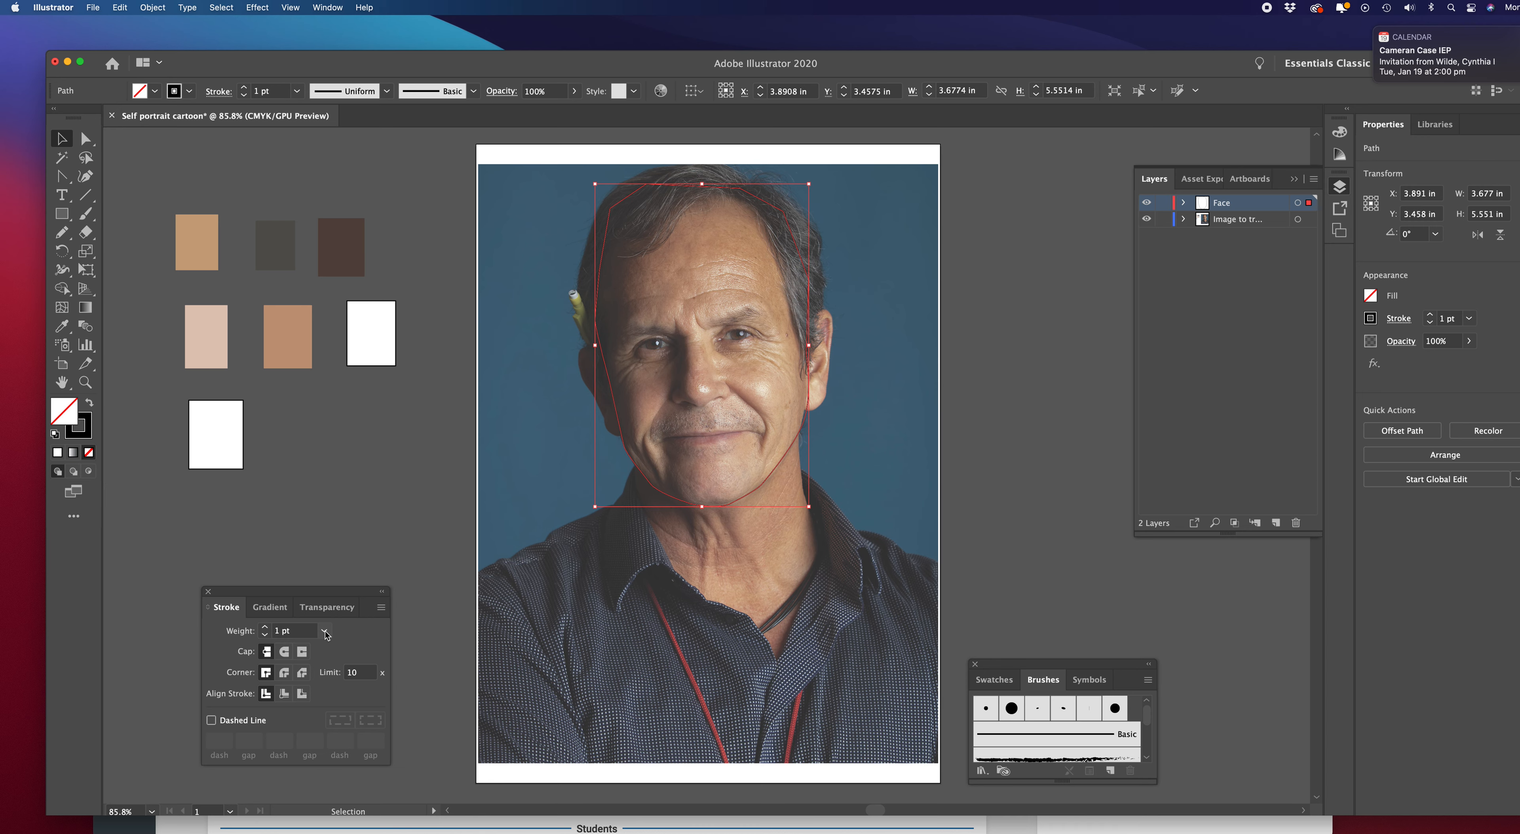
left_click(324, 631)
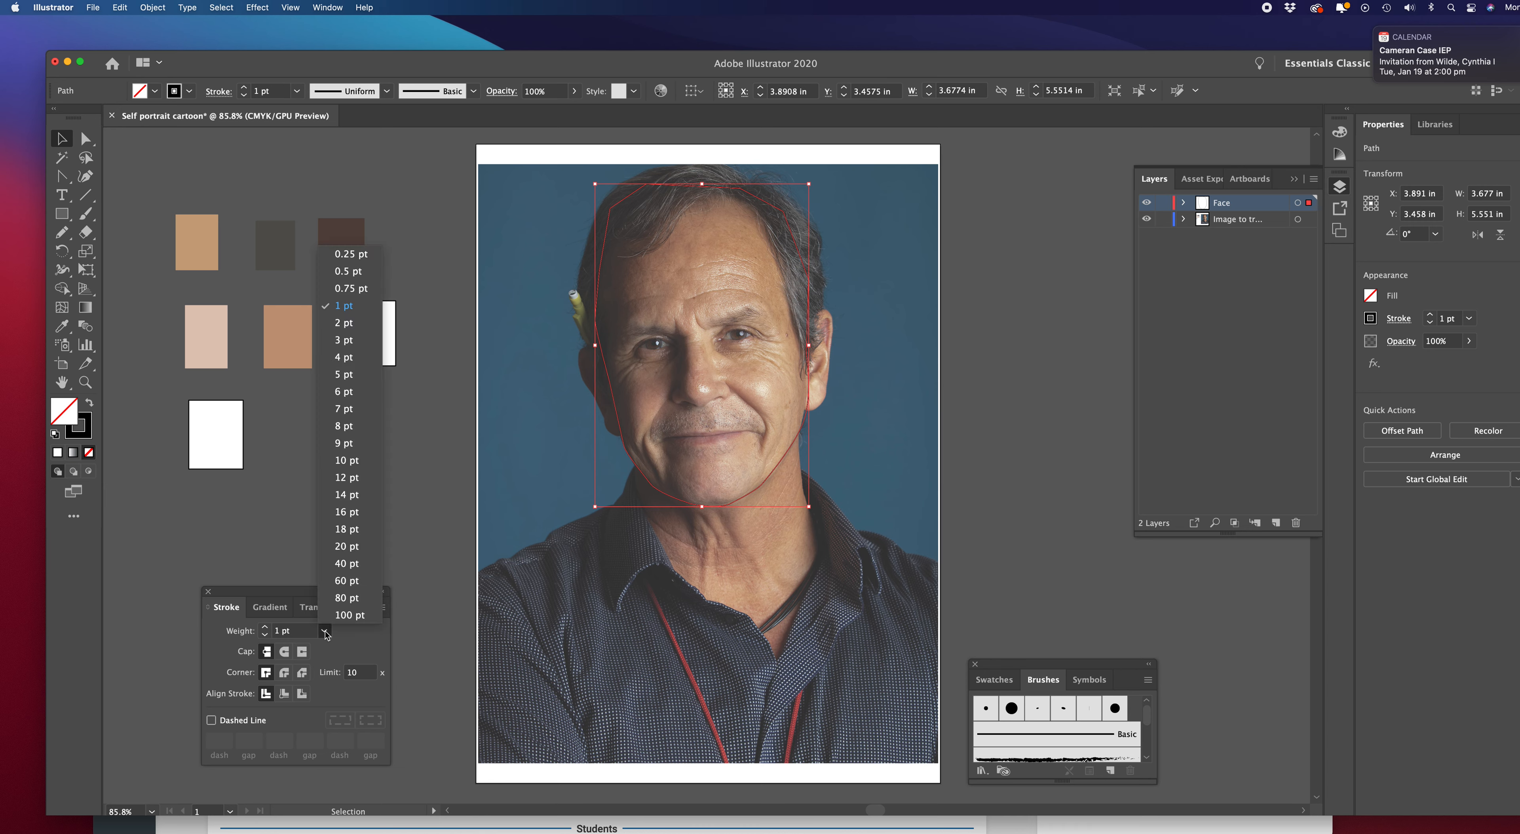
left_click(352, 323)
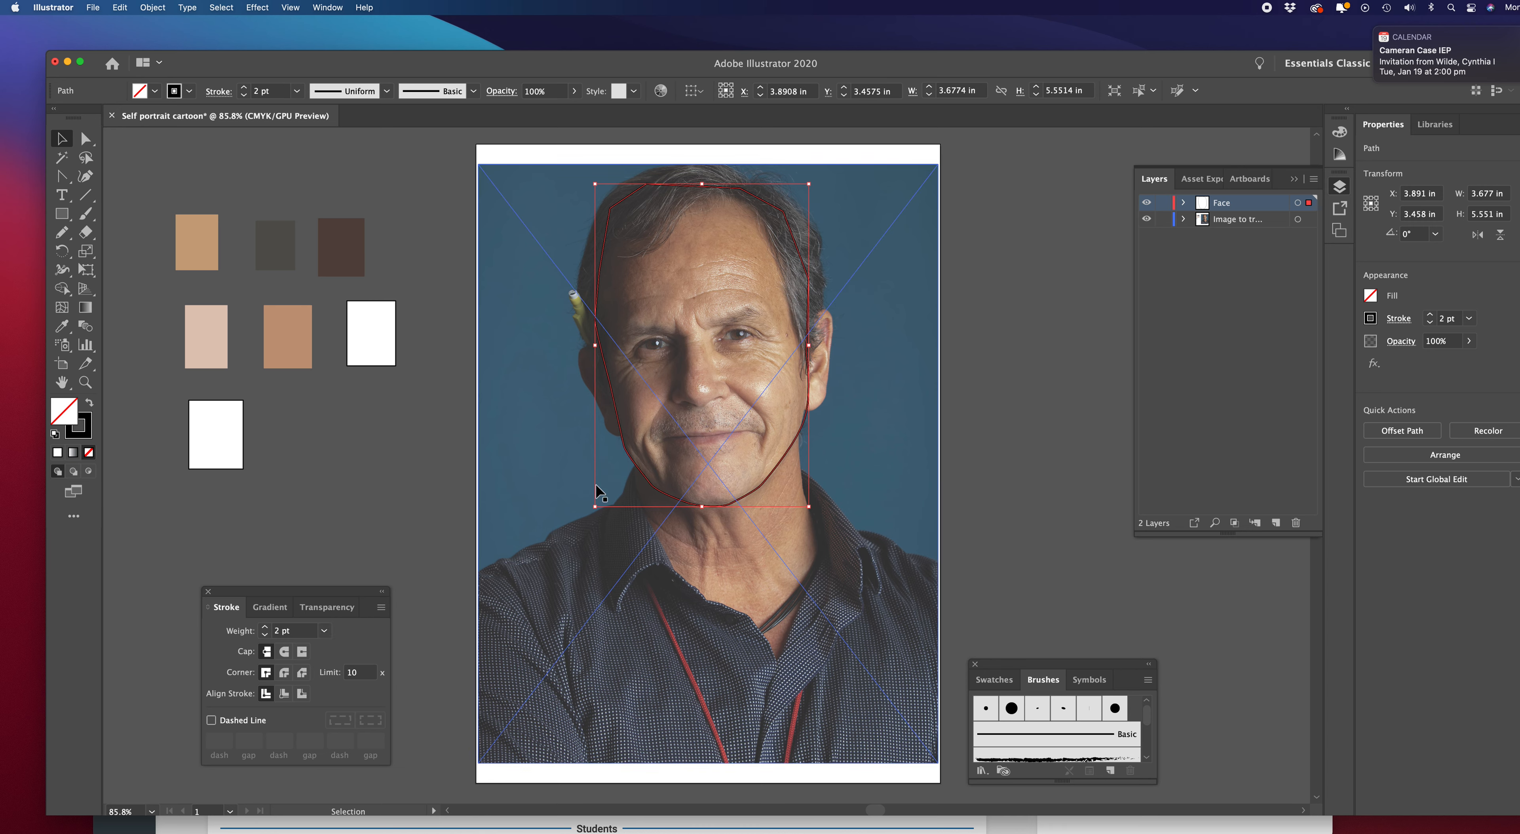
left_click(398, 165)
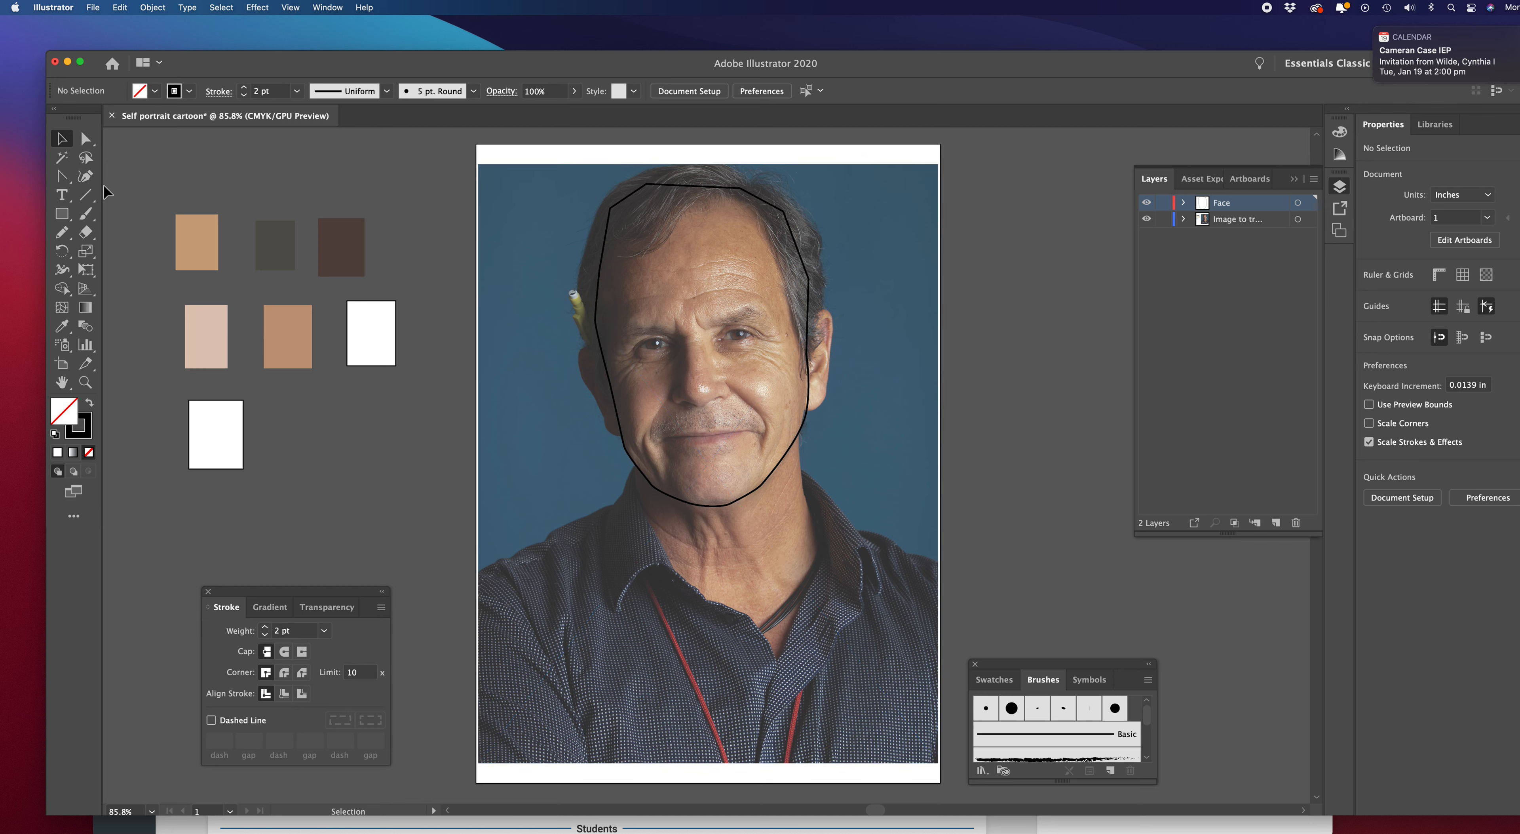
Trace the neck with the Pen tool from inside the pencil-side jaw down the collar and along the shirt neckline
left_click_drag(64, 179, 133, 174)
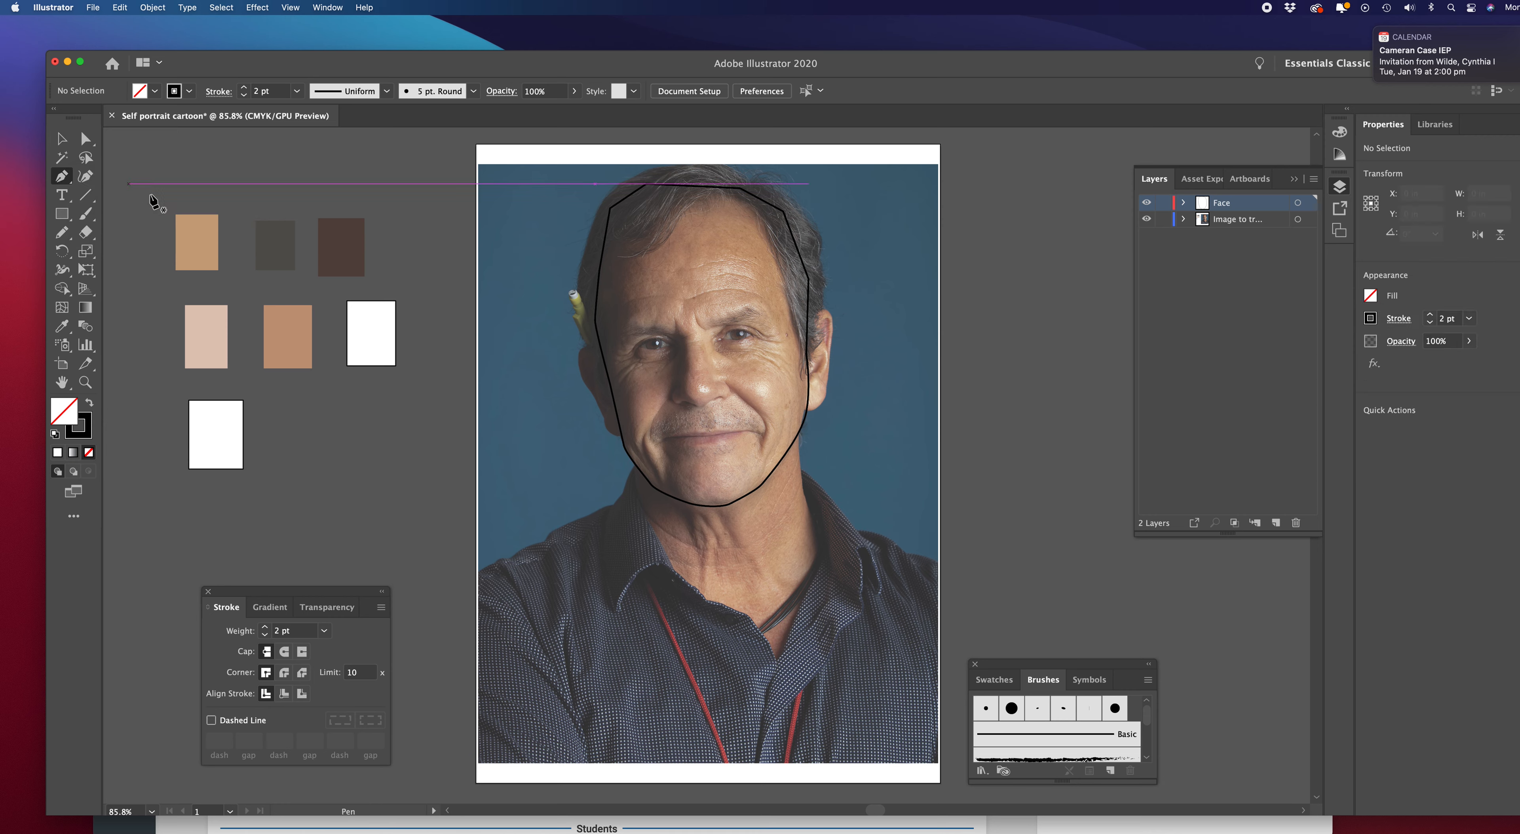
left_click(640, 447)
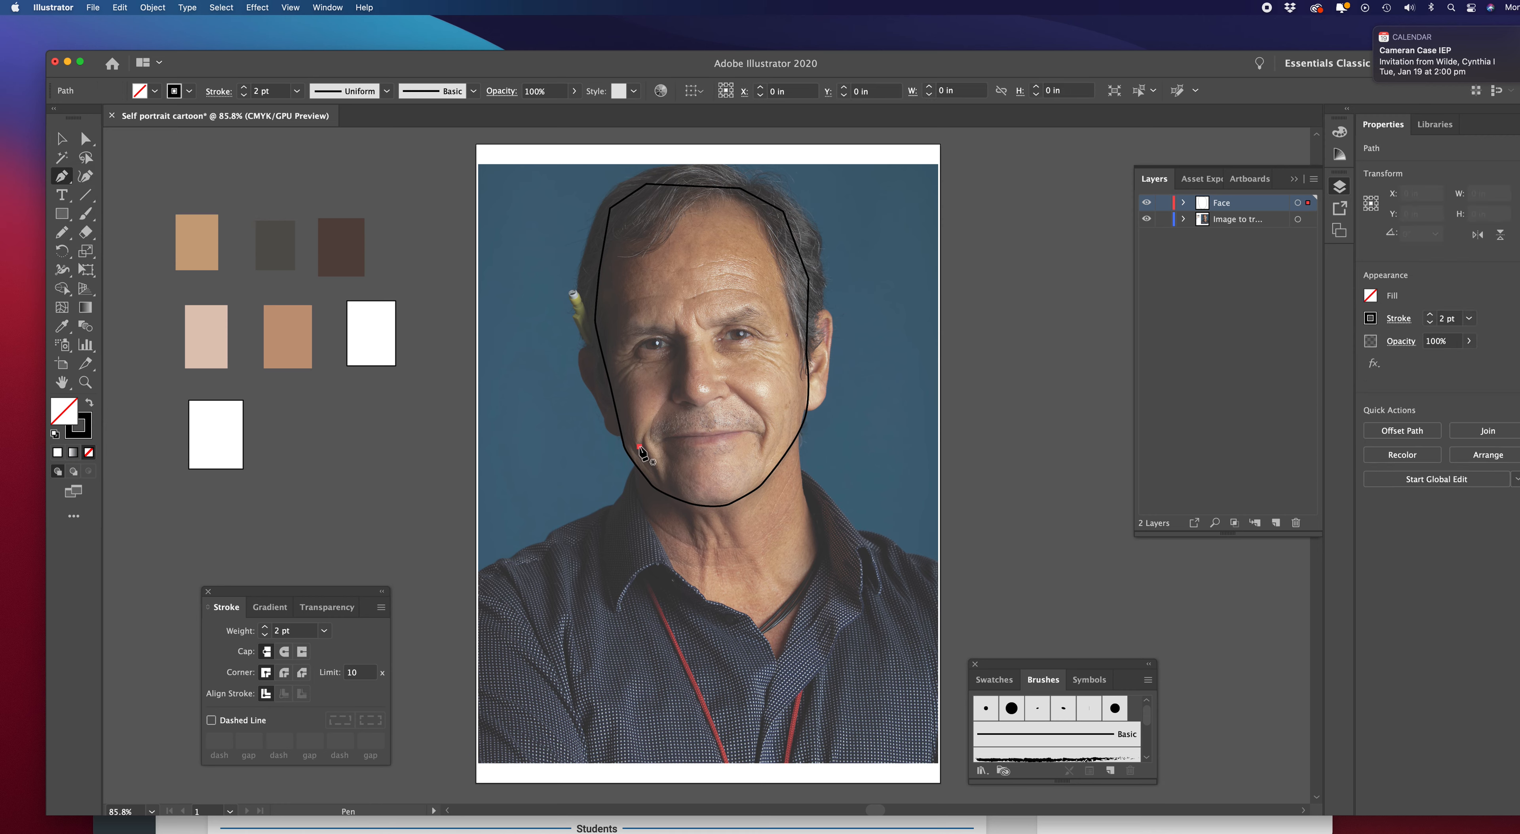
left_click(629, 480)
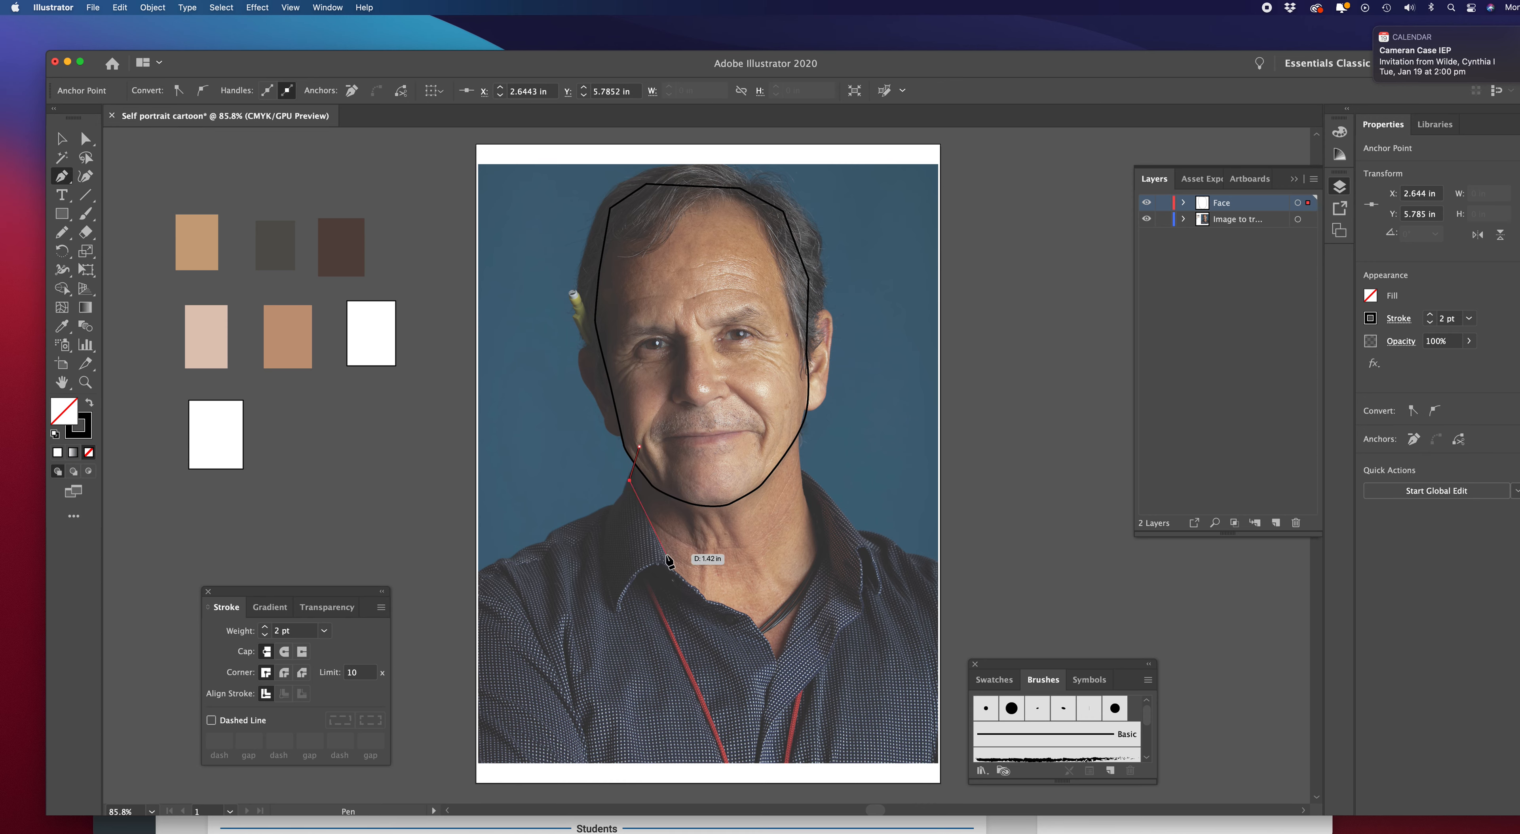
left_click(666, 556)
left_click(674, 571)
left_click(703, 588)
left_click(708, 601)
left_click(734, 608)
left_click(751, 616)
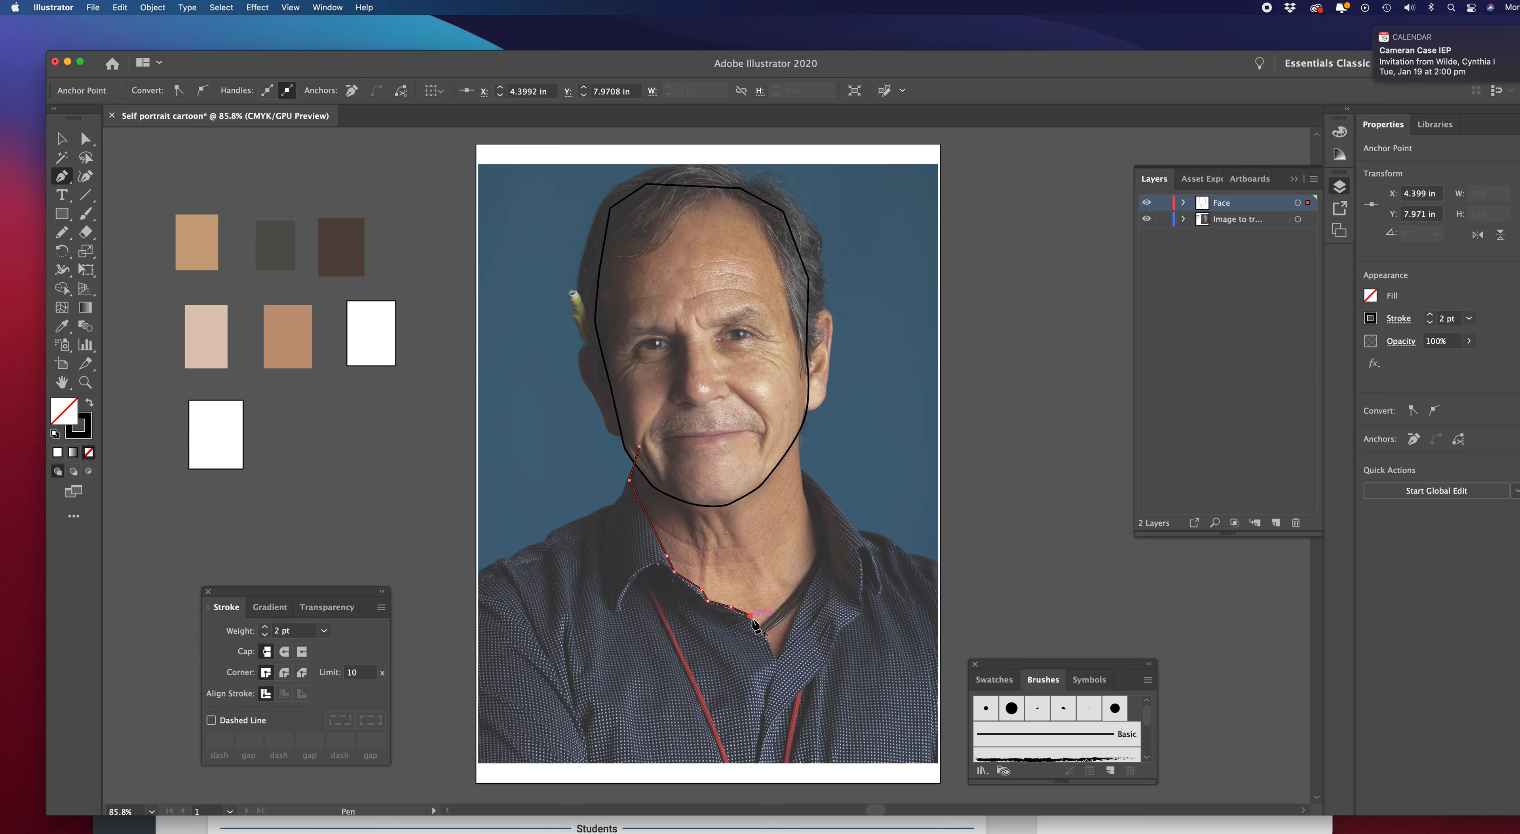
Continue the neck path down to the collar's V and up the opposite collar edge, replacing the misplaced last anchor
left_click(766, 639)
left_click(778, 660)
left_click(790, 629)
left_click(808, 587)
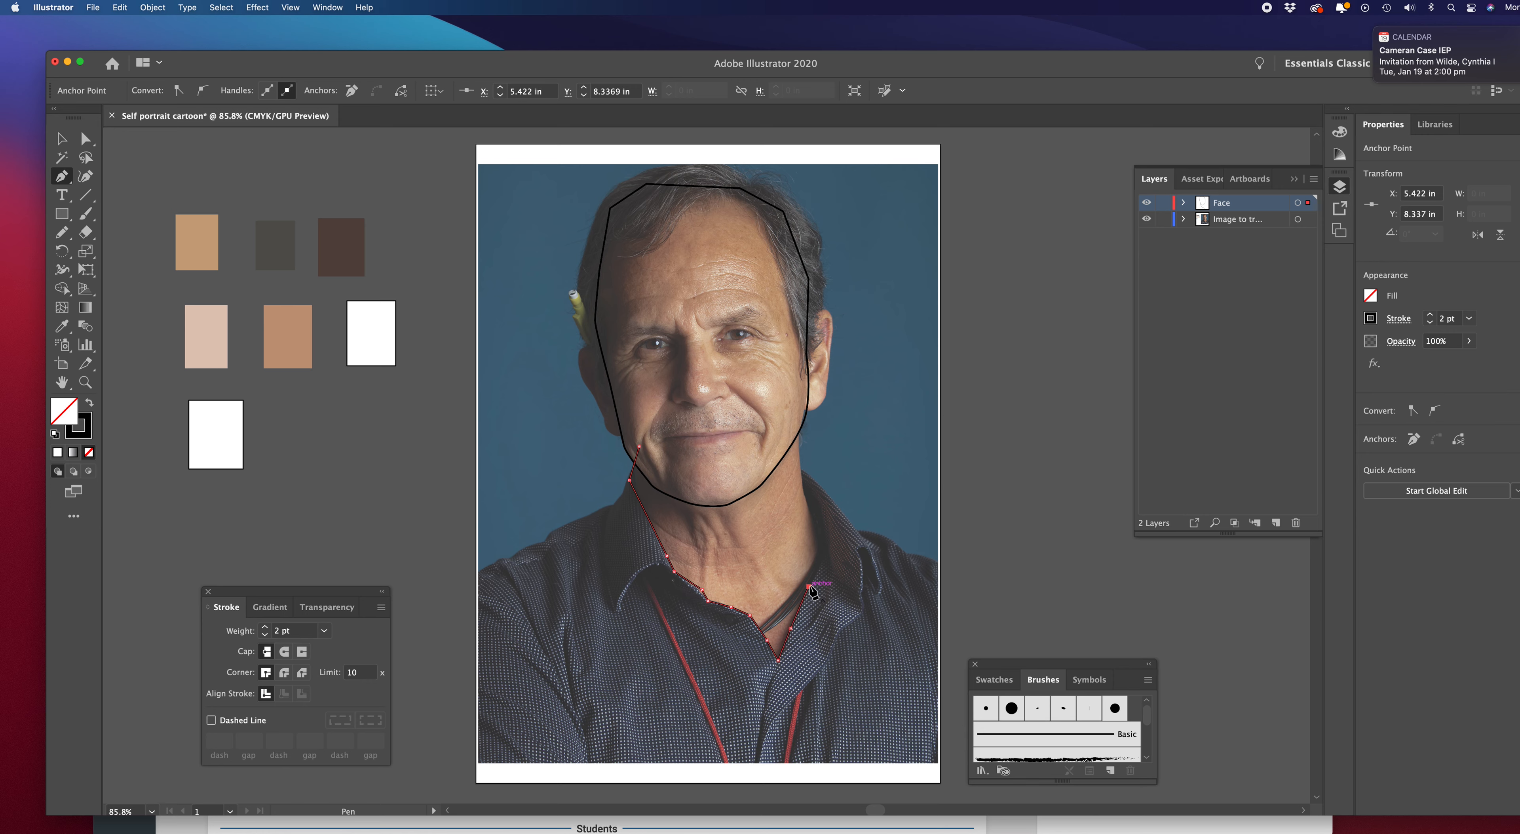
left_click(822, 561)
left_click(825, 543)
key("super")
left_click(817, 549)
Extend the neck path up the side of the neck into the jaw and close it straight across the mouth
left_click(808, 506)
left_click(800, 469)
left_click(796, 410)
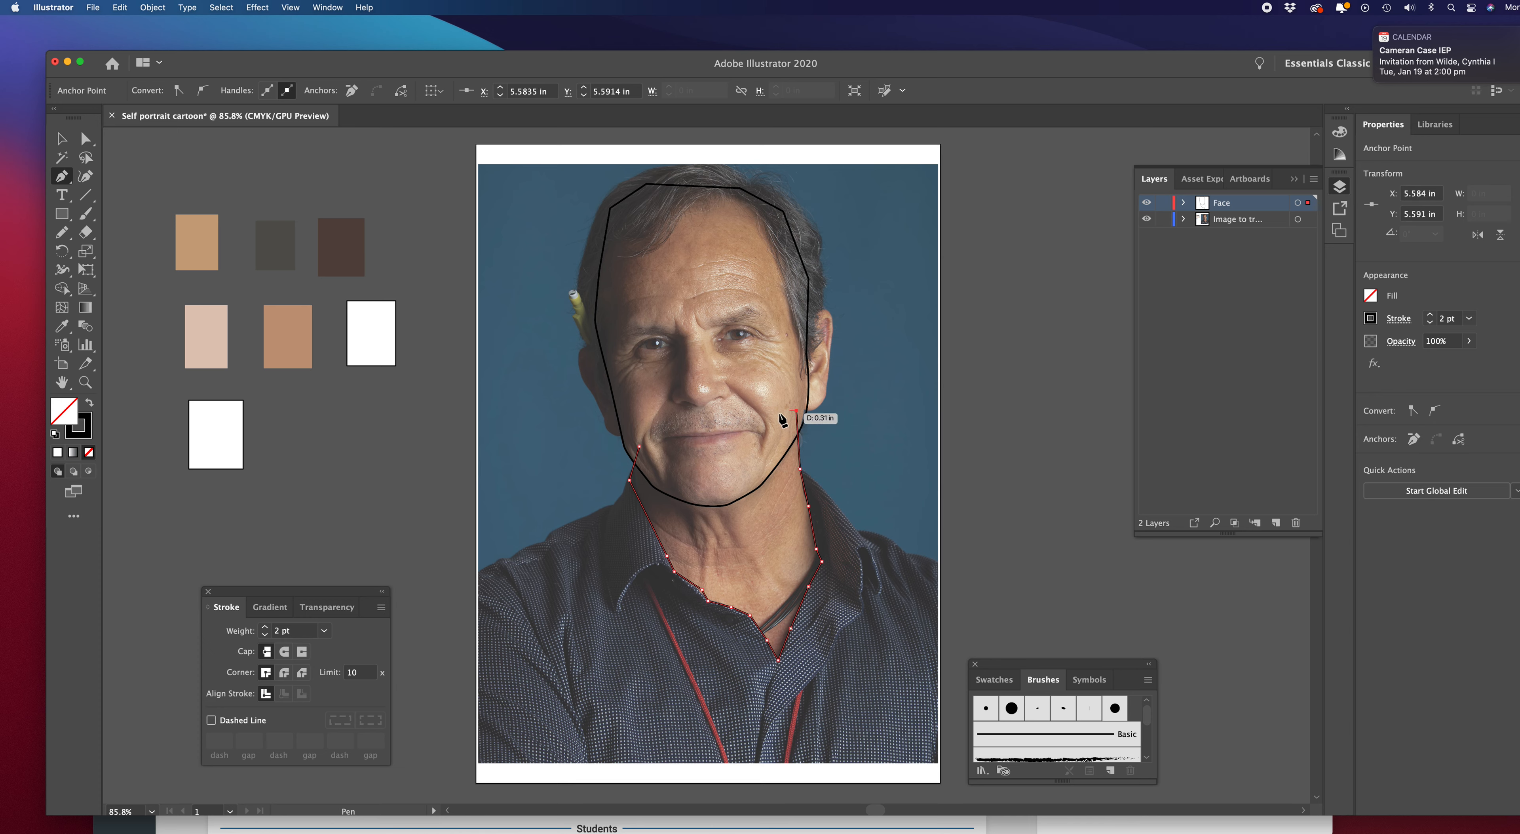
left_click(639, 447)
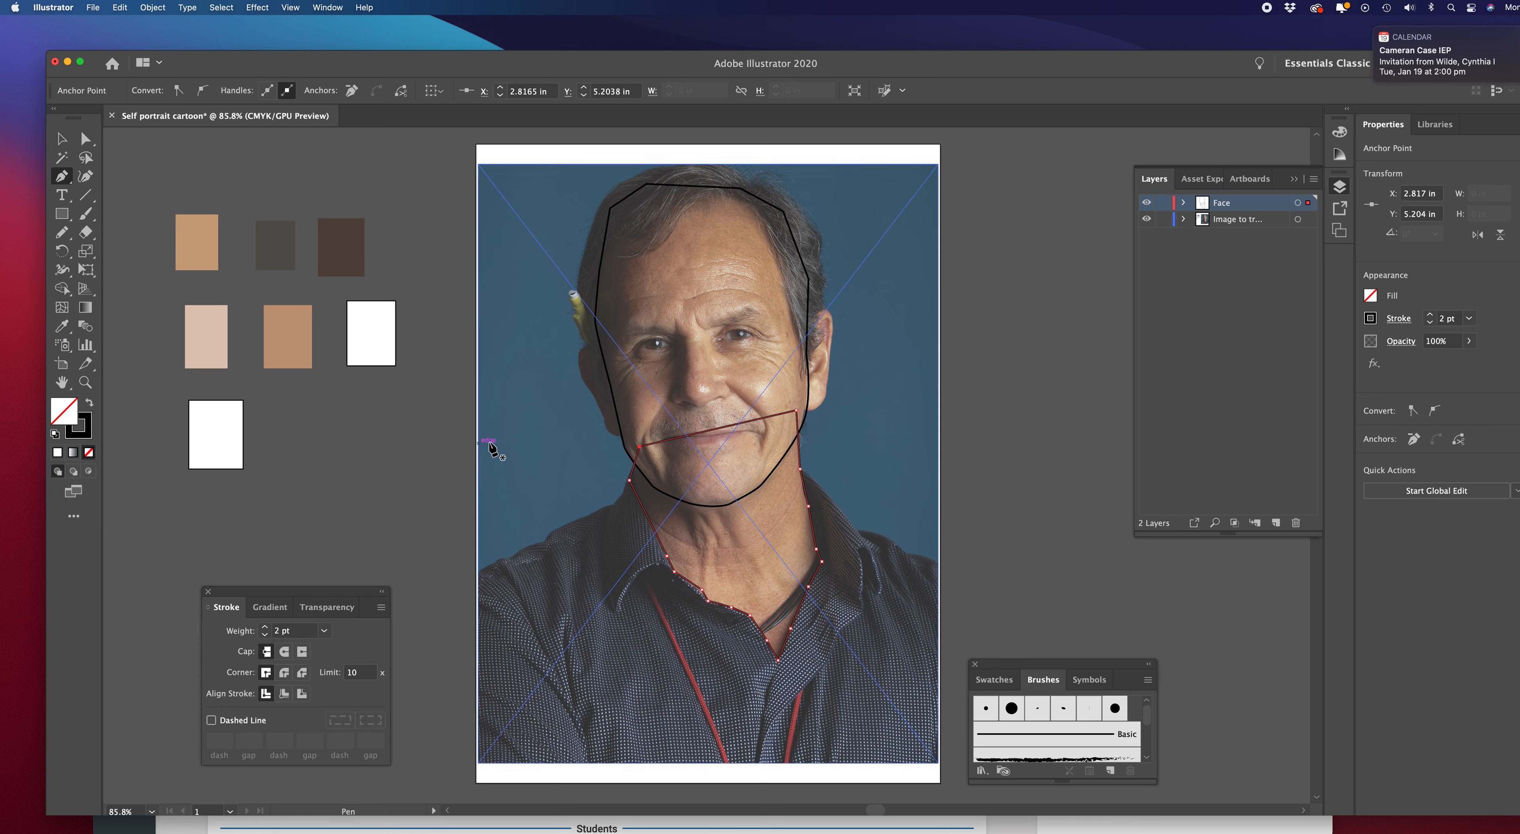
Deselect the neck outline and start tracing the ear opposite the pencil with the Pen tool, from inside the face edge over its top
left_click(59, 138)
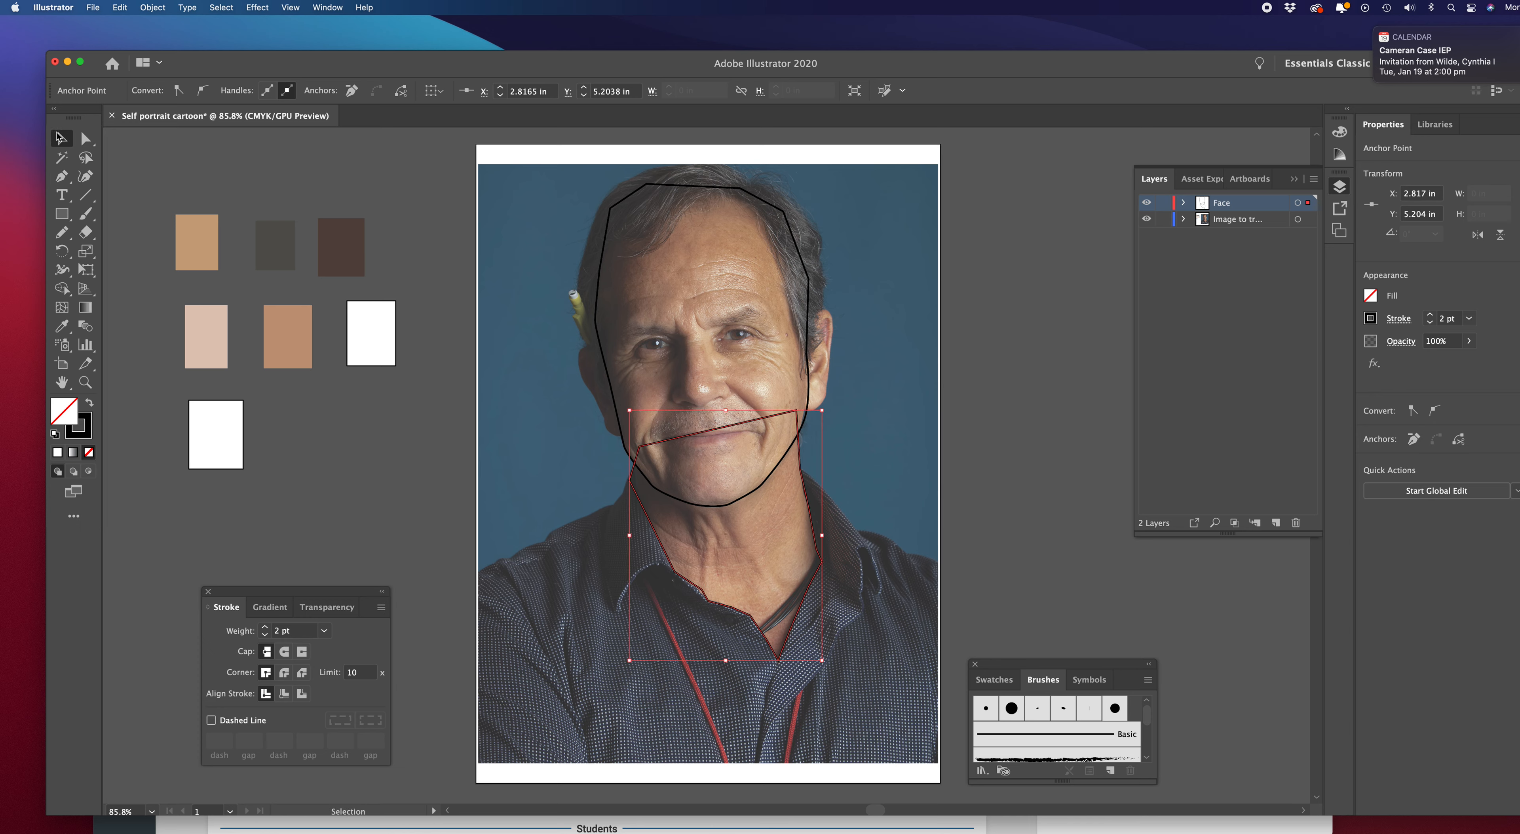
left_click(663, 546)
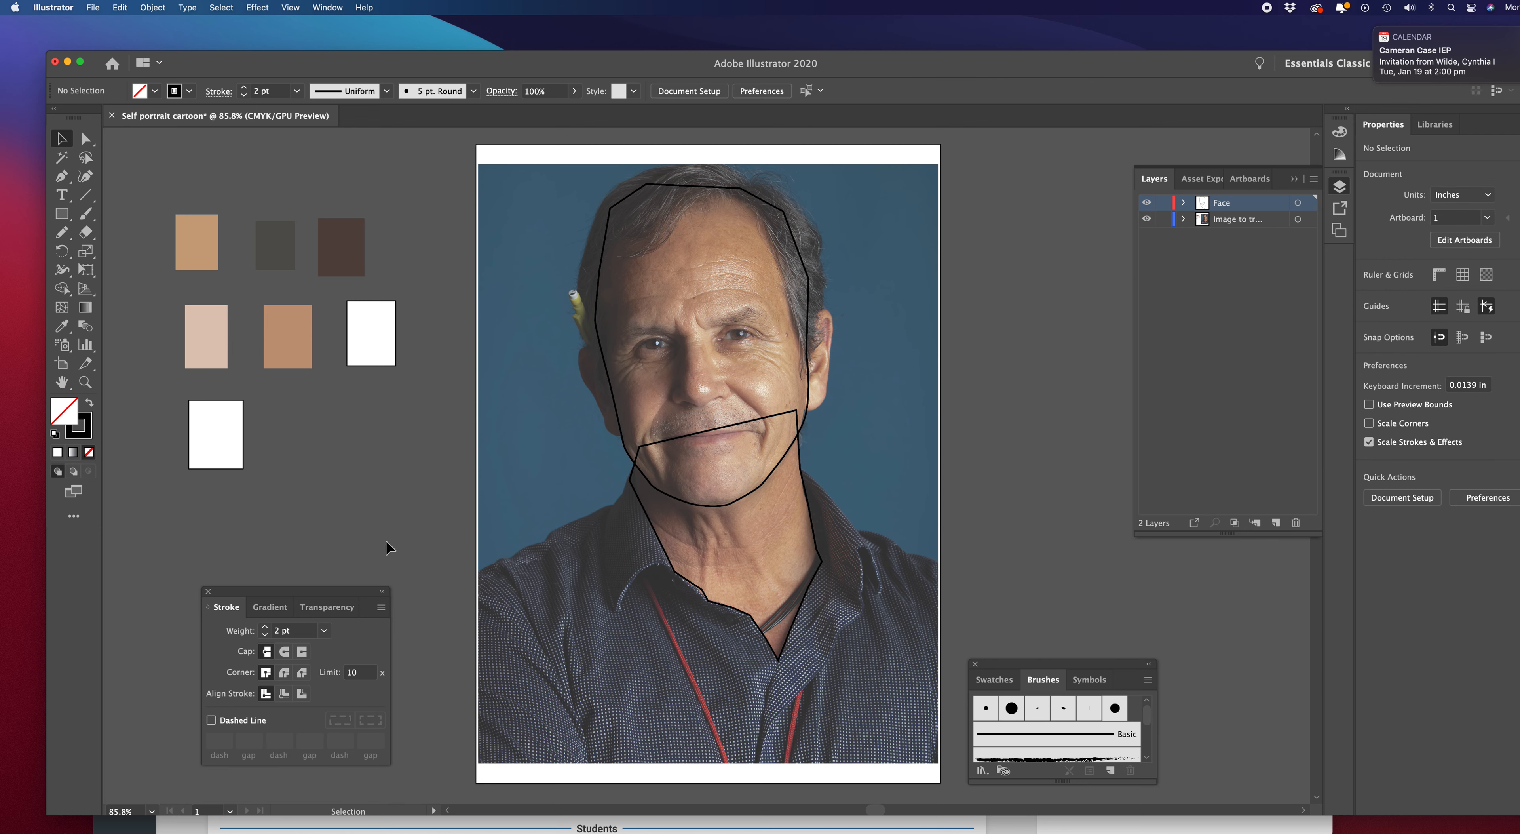
left_click(62, 176)
left_click(128, 177)
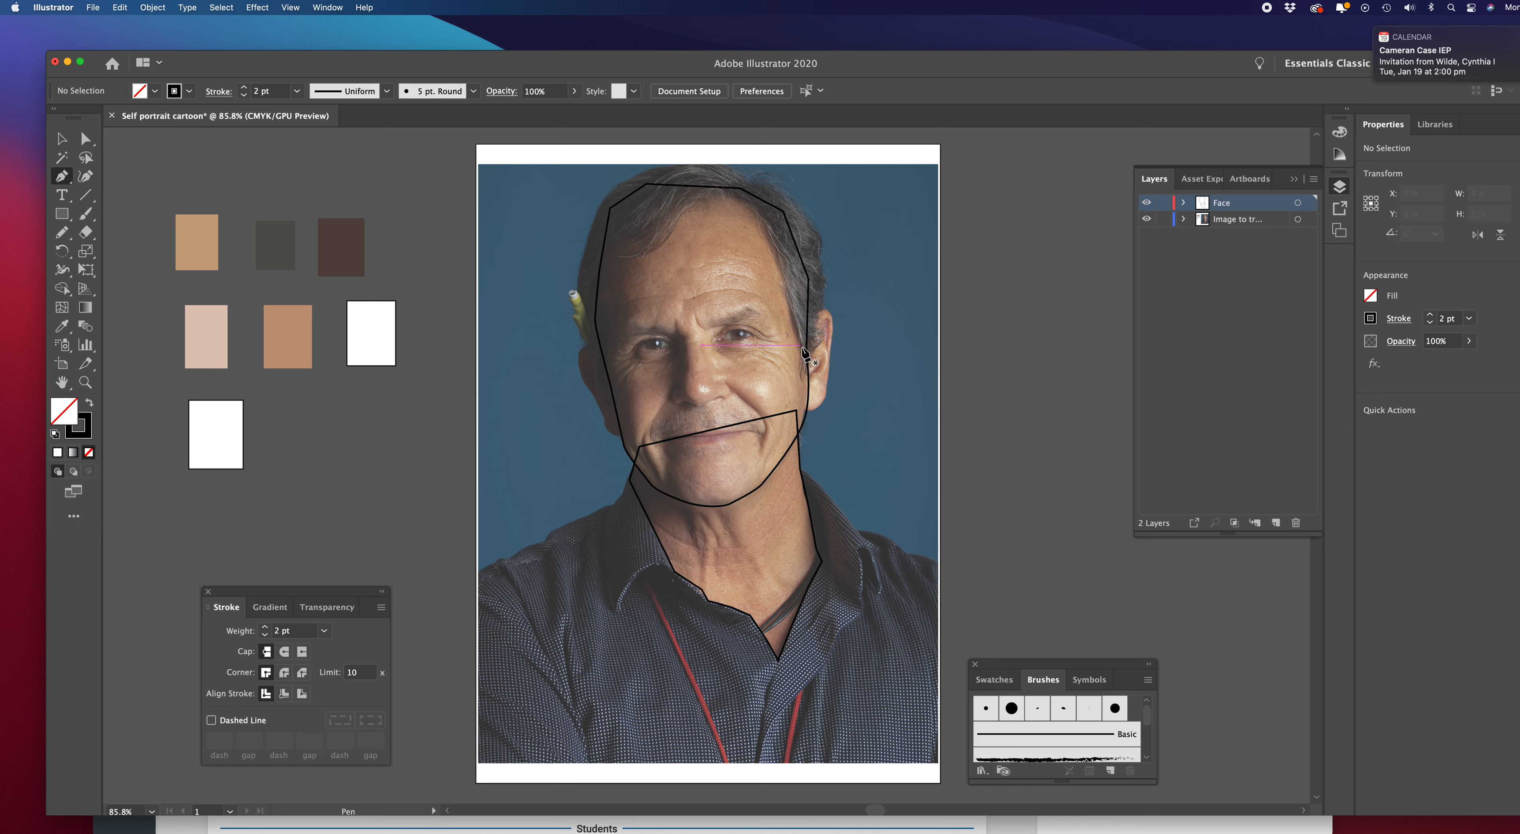
left_click_drag(801, 348, 826, 314)
left_click(823, 307)
left_click(830, 312)
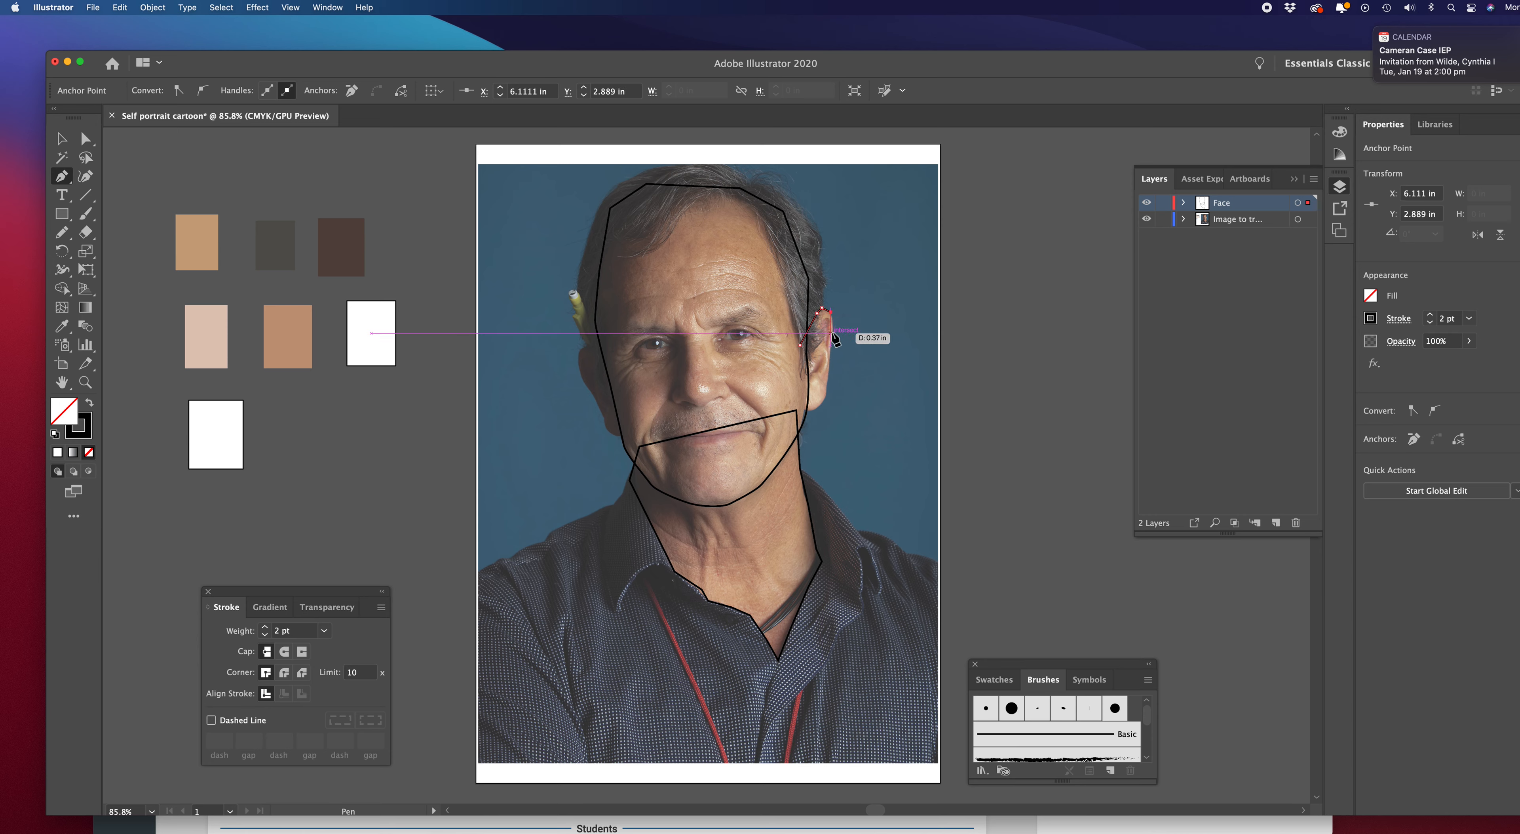
left_click(833, 327)
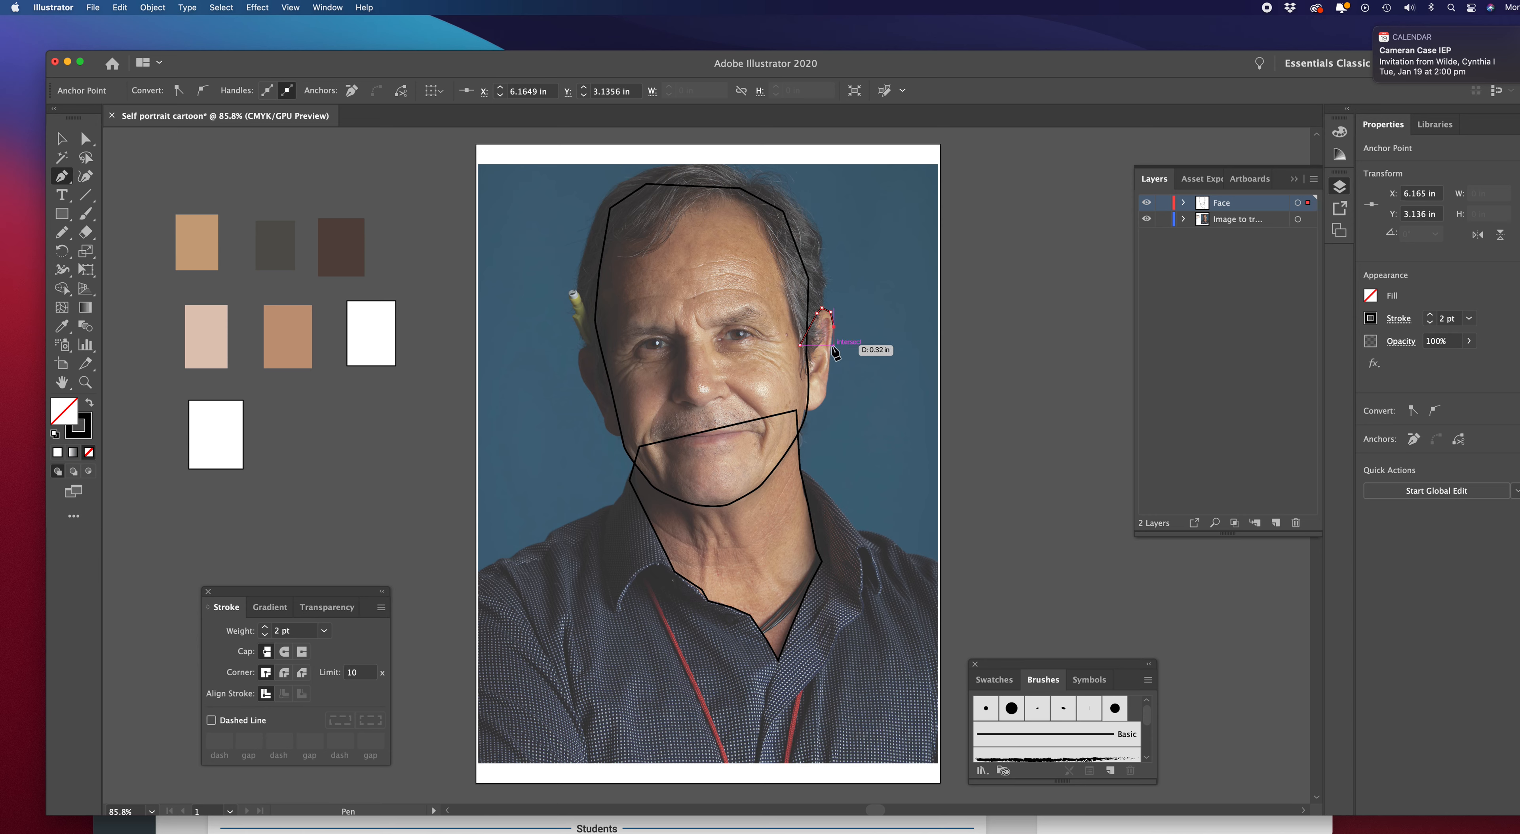
Continue the ear path down its outer edge and around the lobe, closing it inside the cheek
left_click(829, 349)
left_click(826, 380)
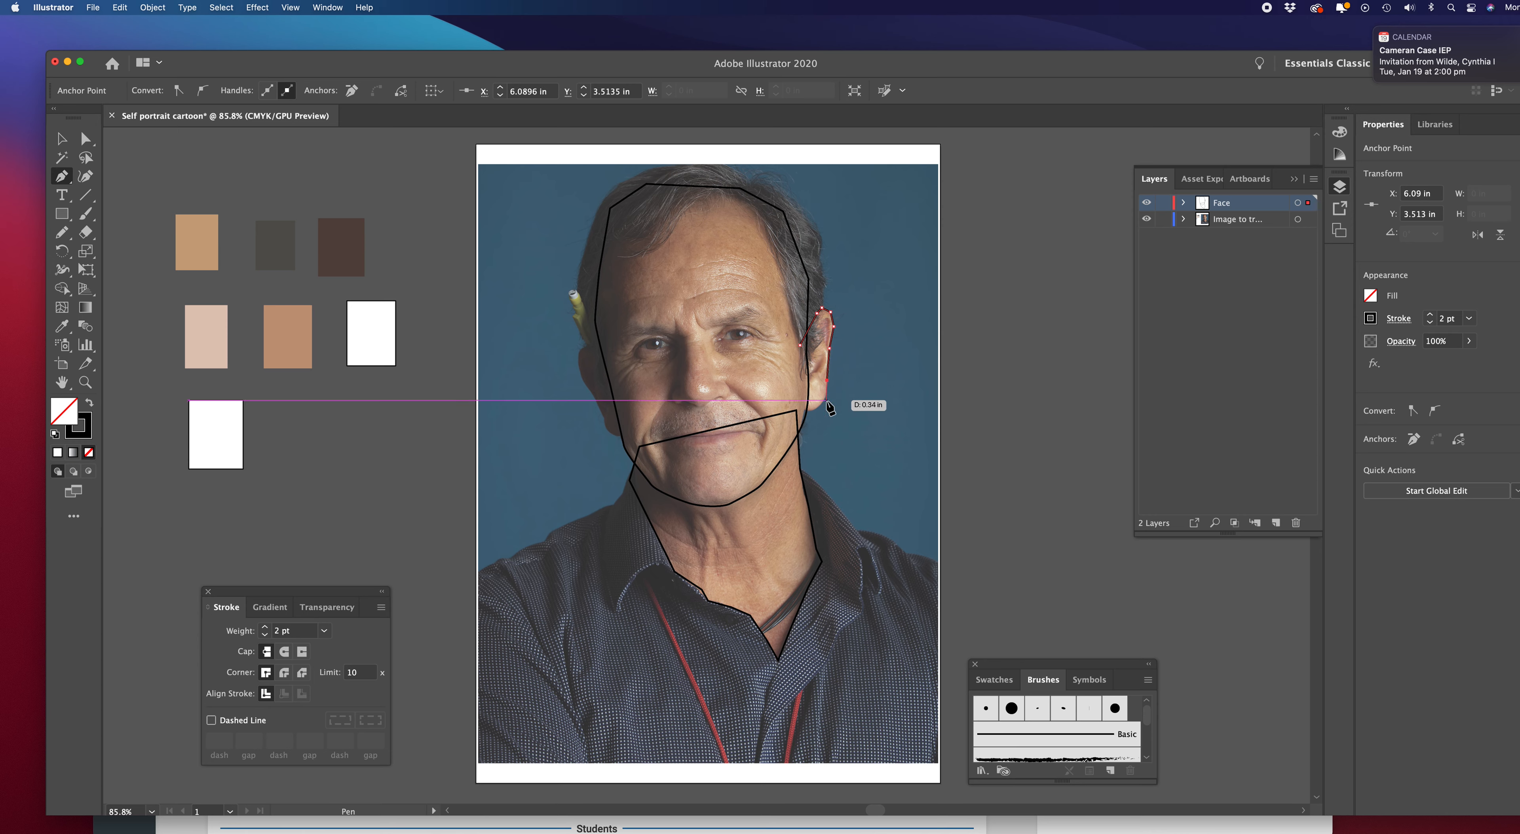
left_click(825, 400)
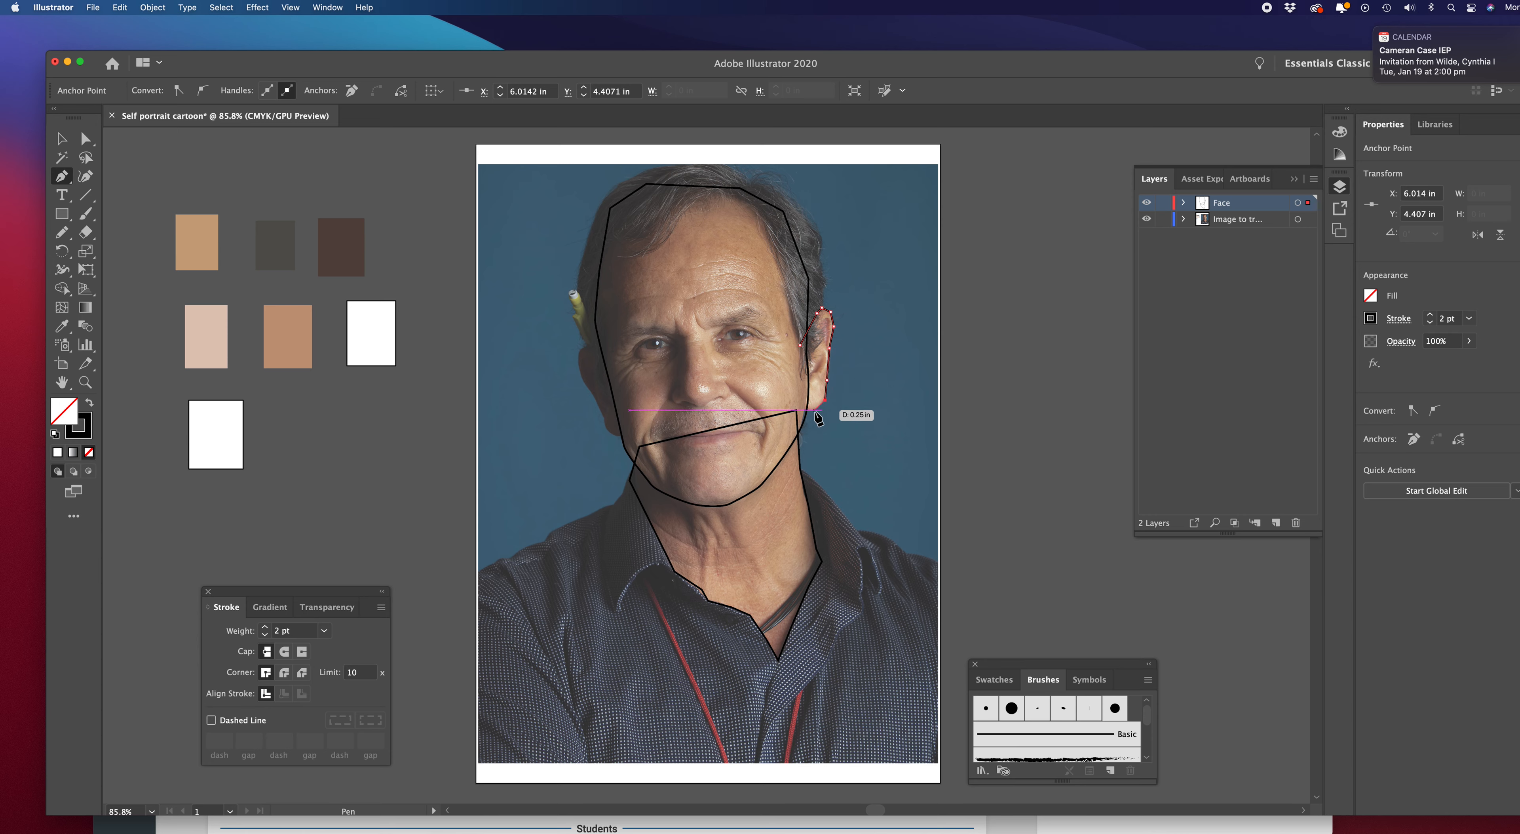
left_click(818, 410)
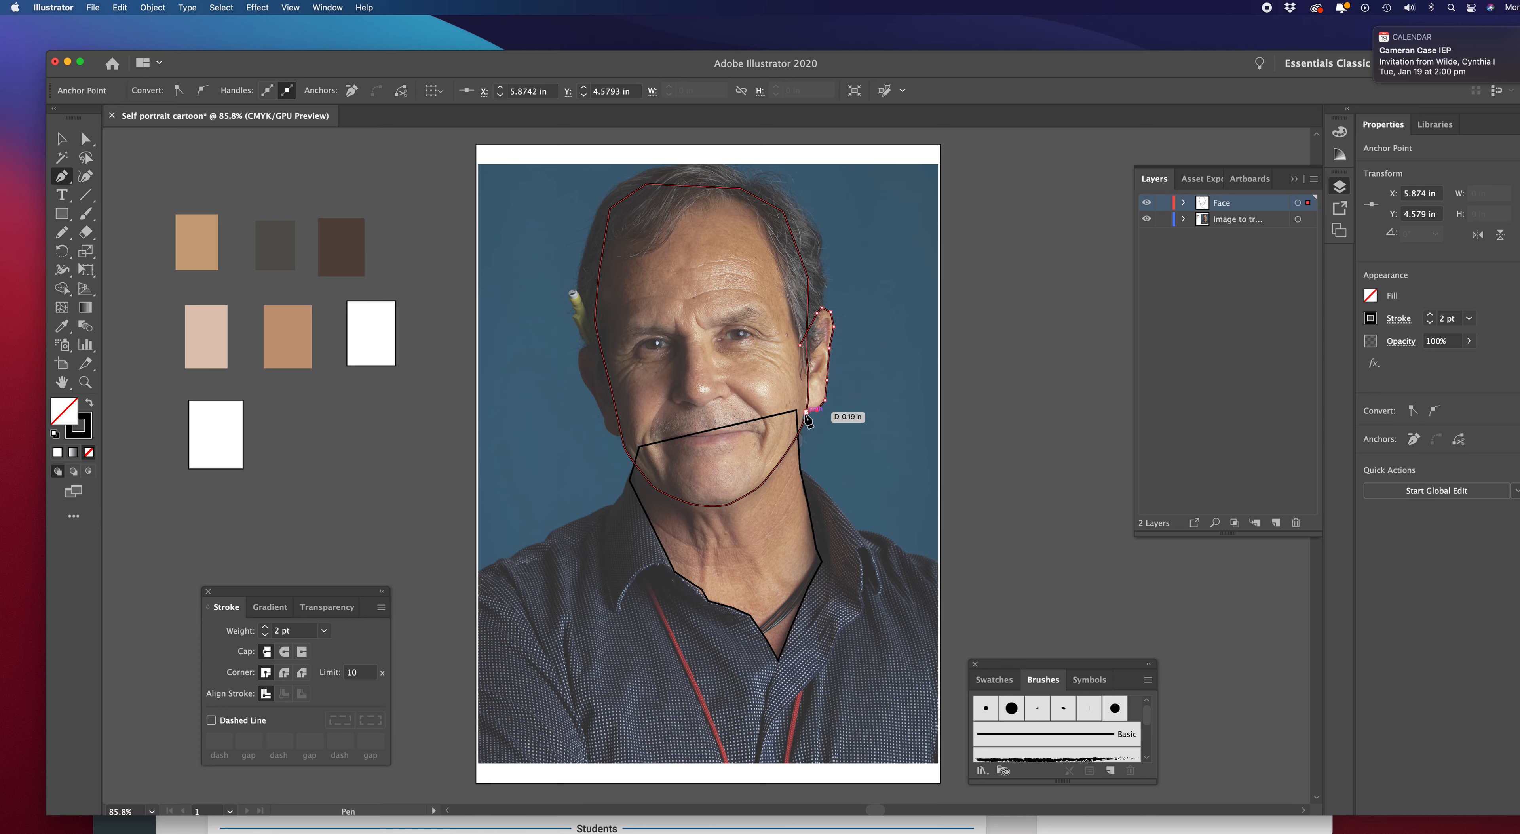
left_click(796, 404)
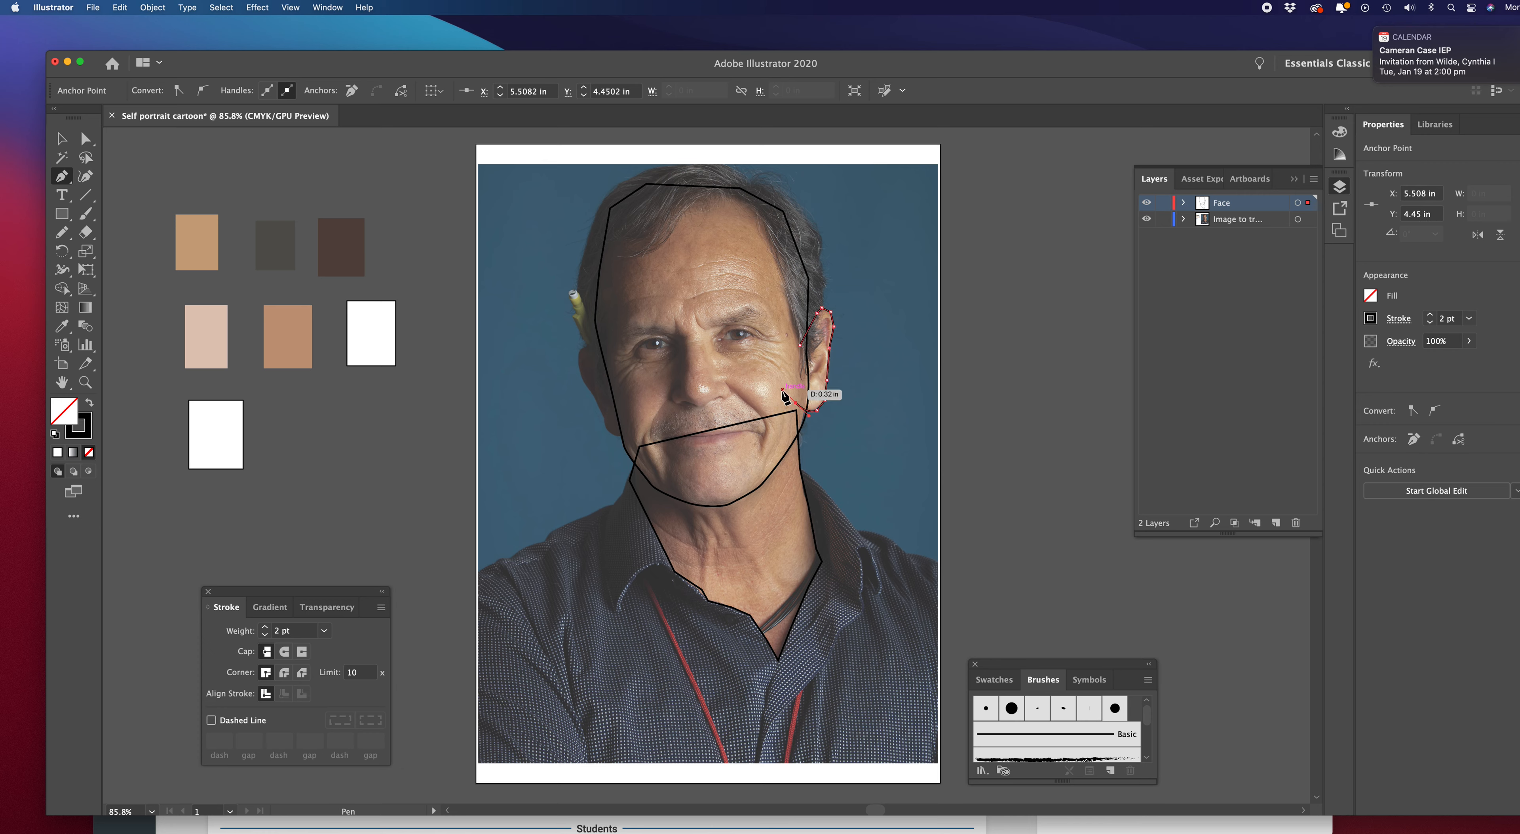
left_click(800, 349)
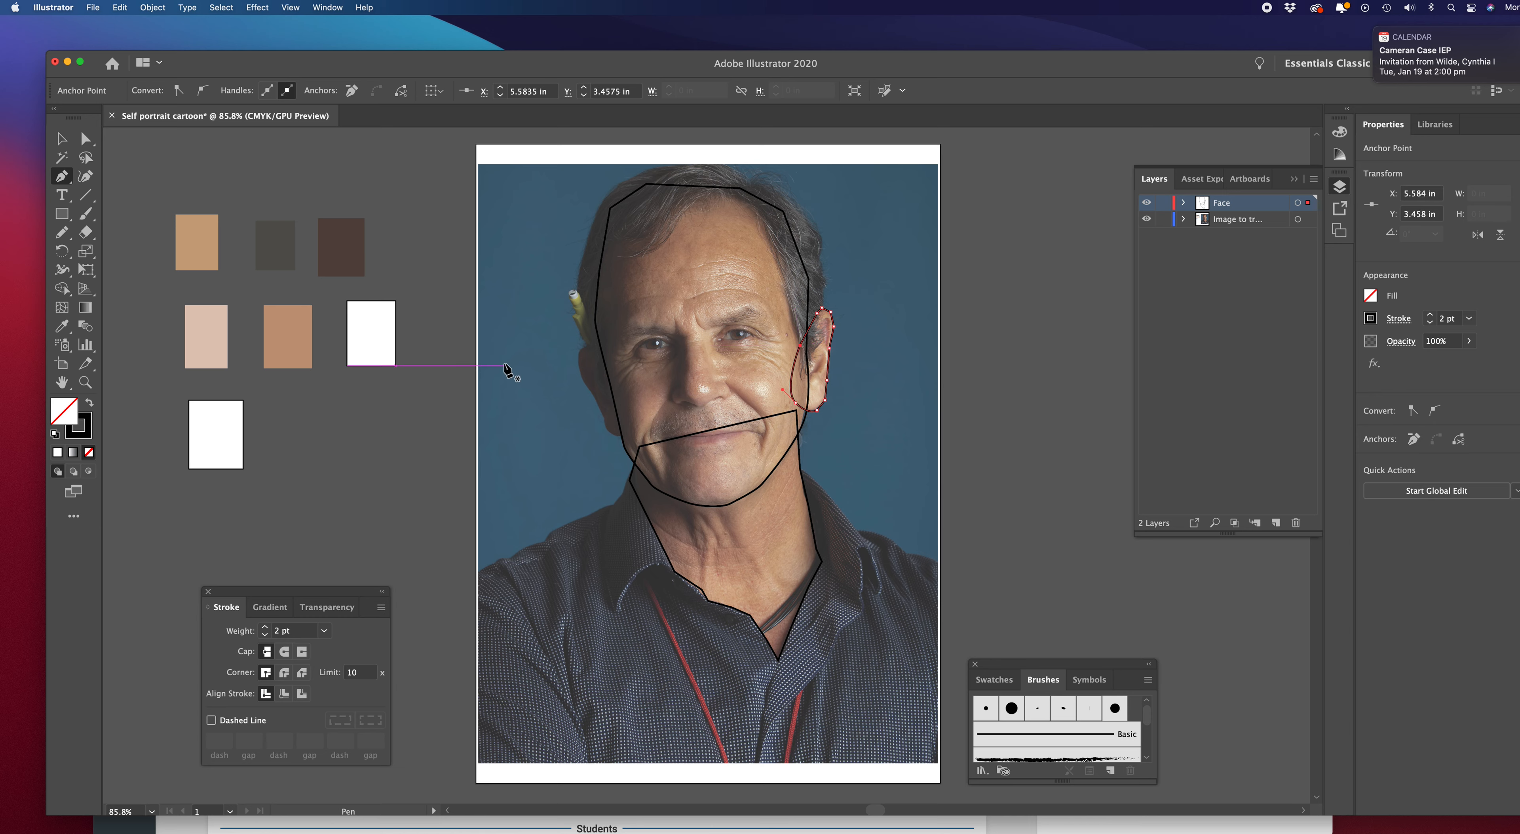
left_click(63, 141)
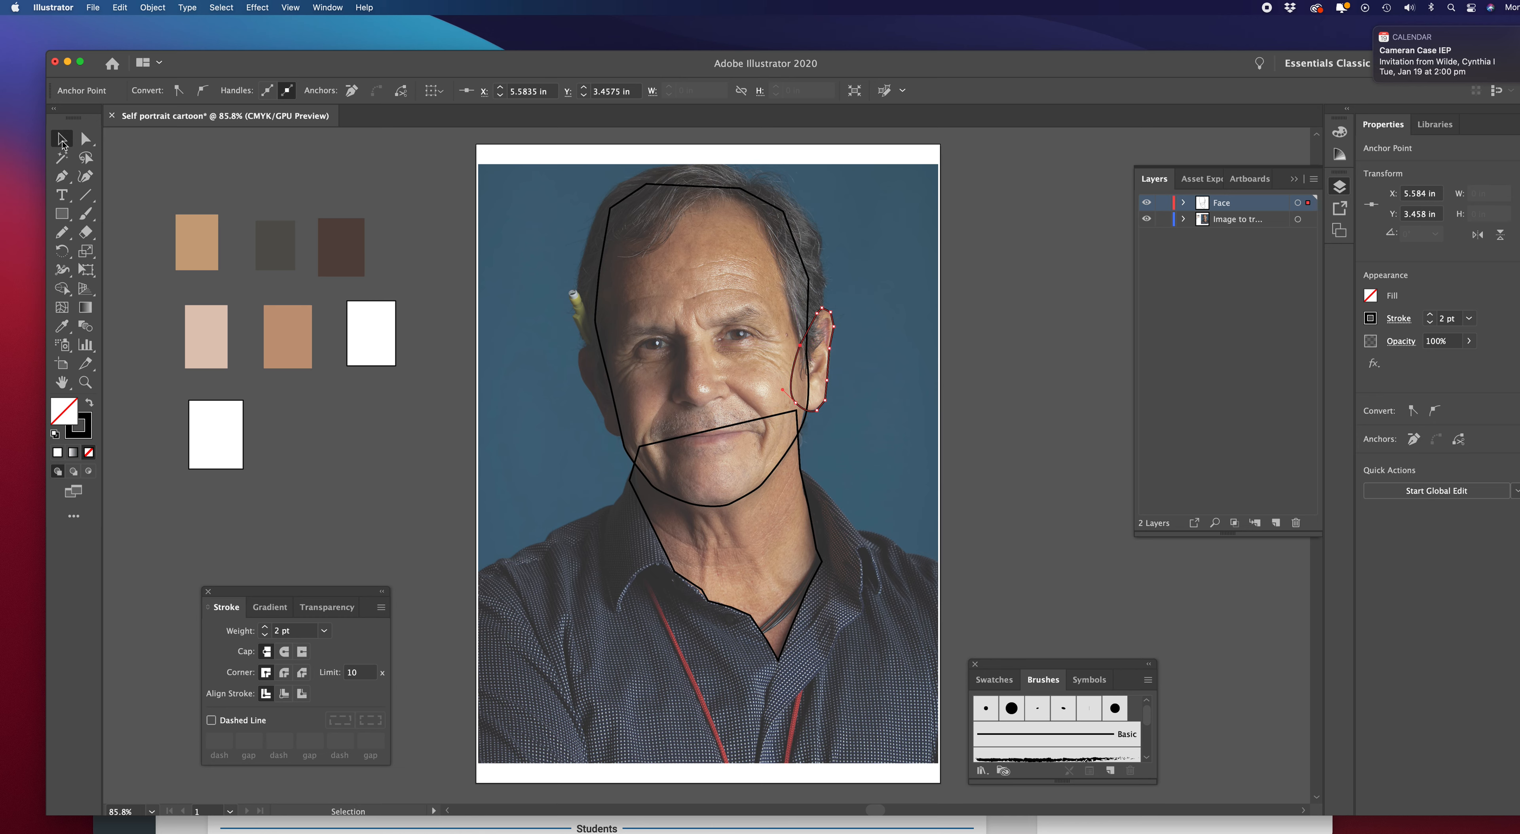
Trace the pencil-side ear with the Pen tool around its outer edge and lobe, close it inside the face outline and deselect it
left_click(64, 177)
left_click(606, 354)
left_click(590, 344)
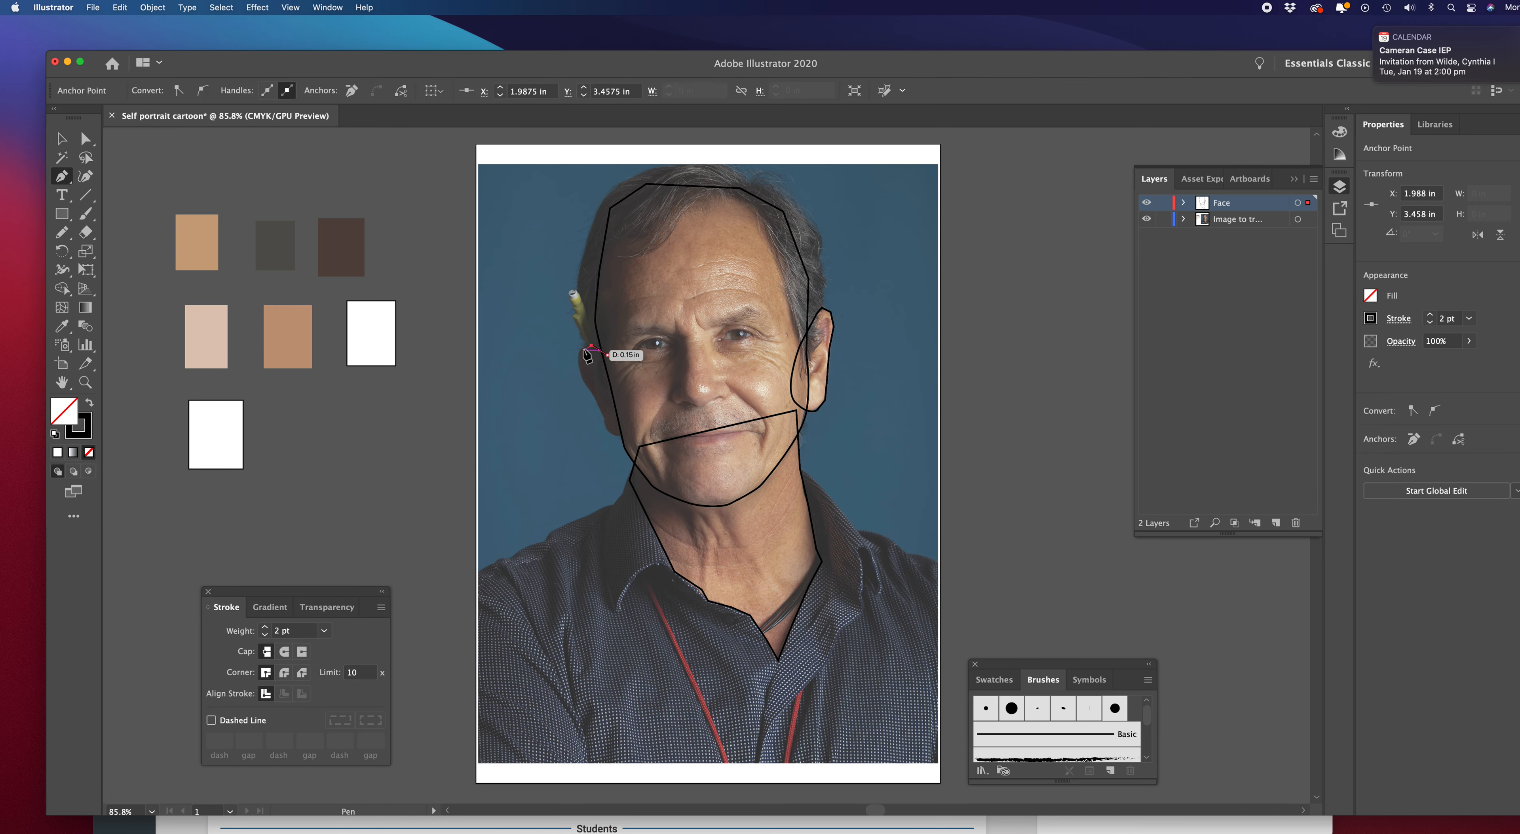
left_click(577, 359)
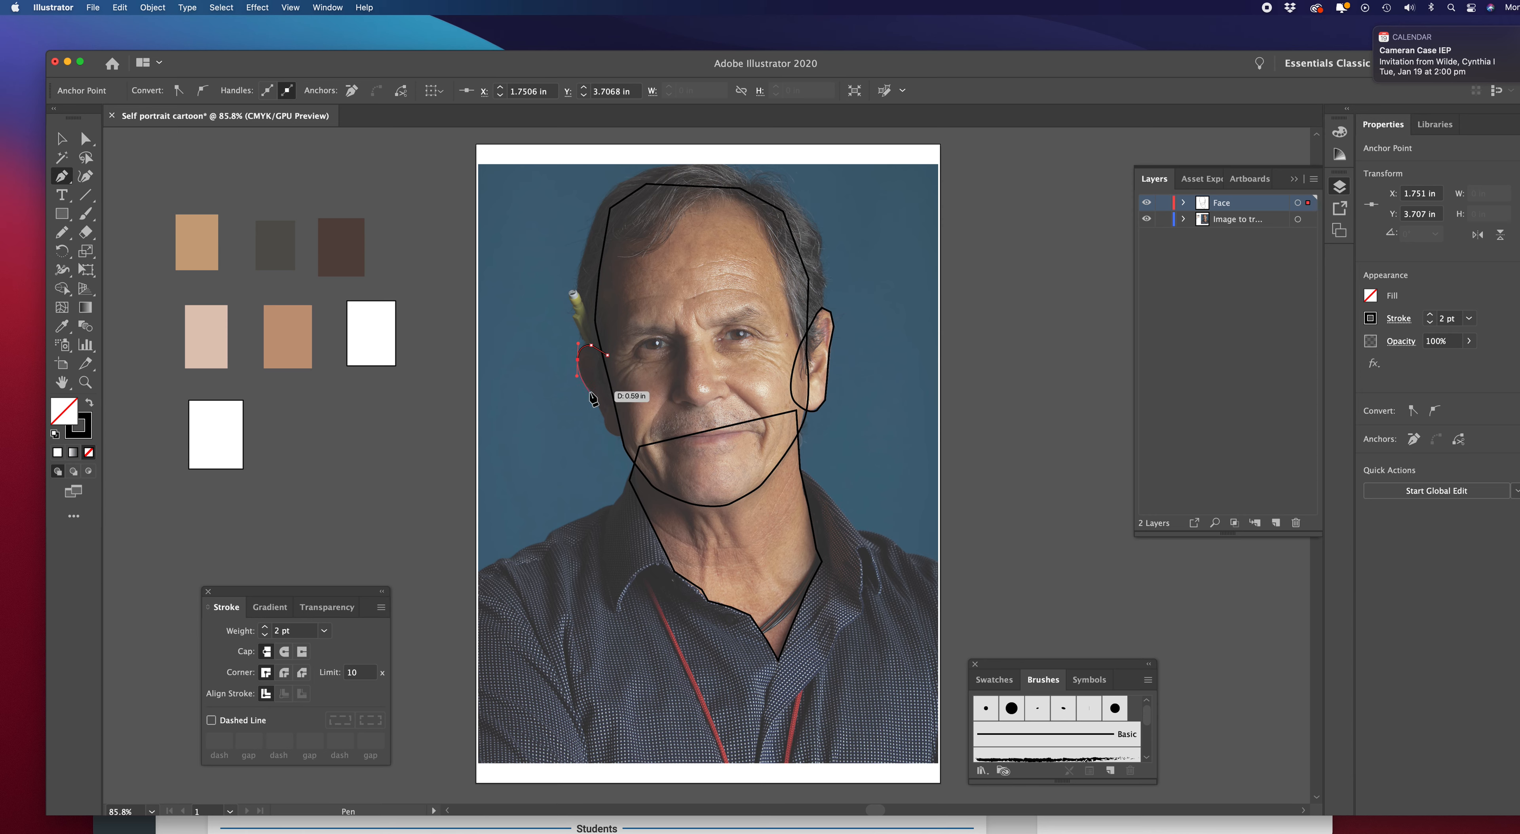
left_click(589, 390)
left_click(604, 415)
left_click(608, 430)
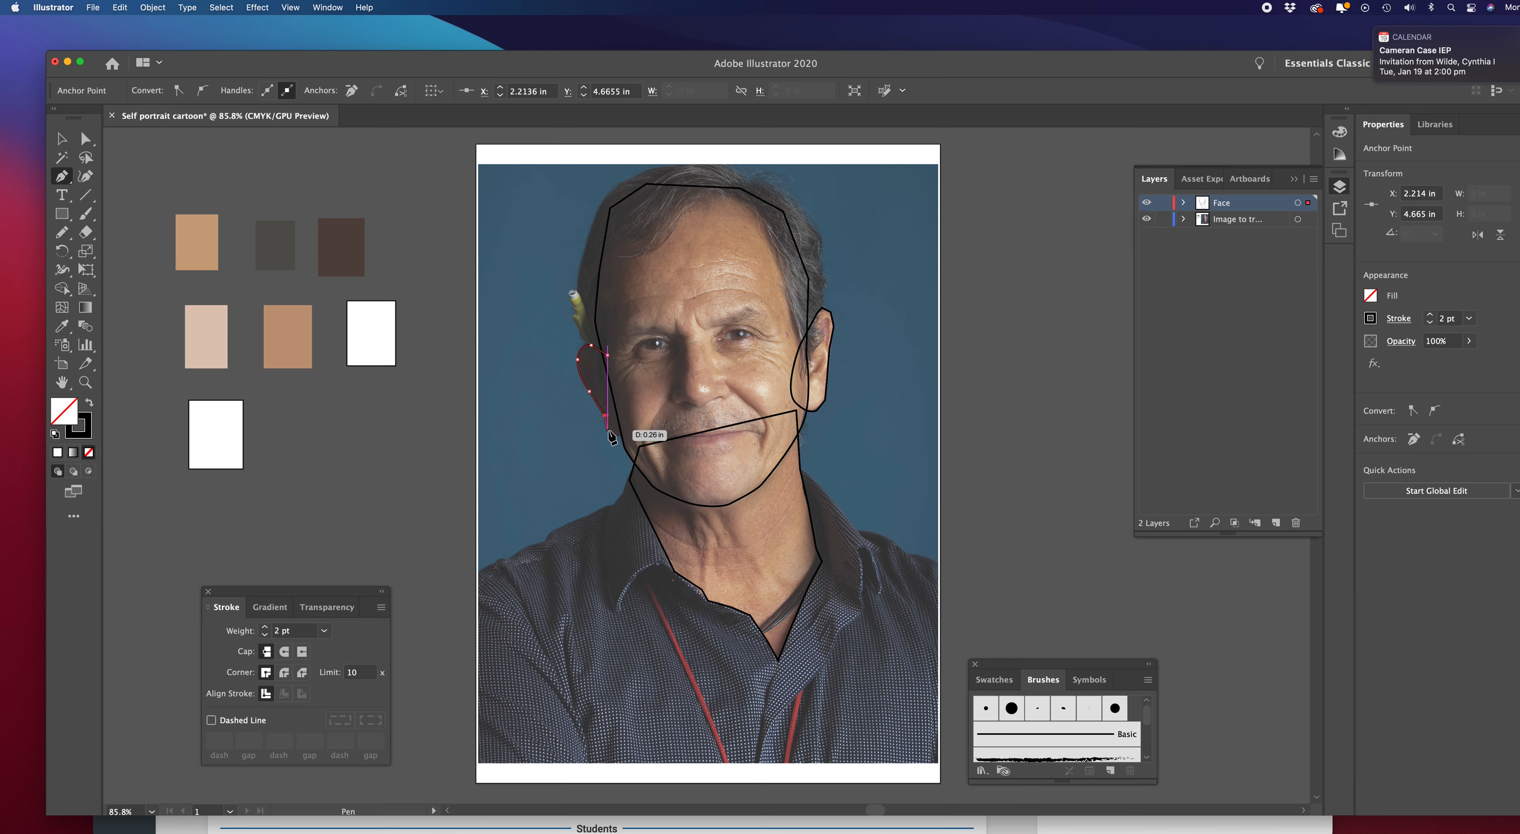
left_click(634, 435)
left_click(609, 355)
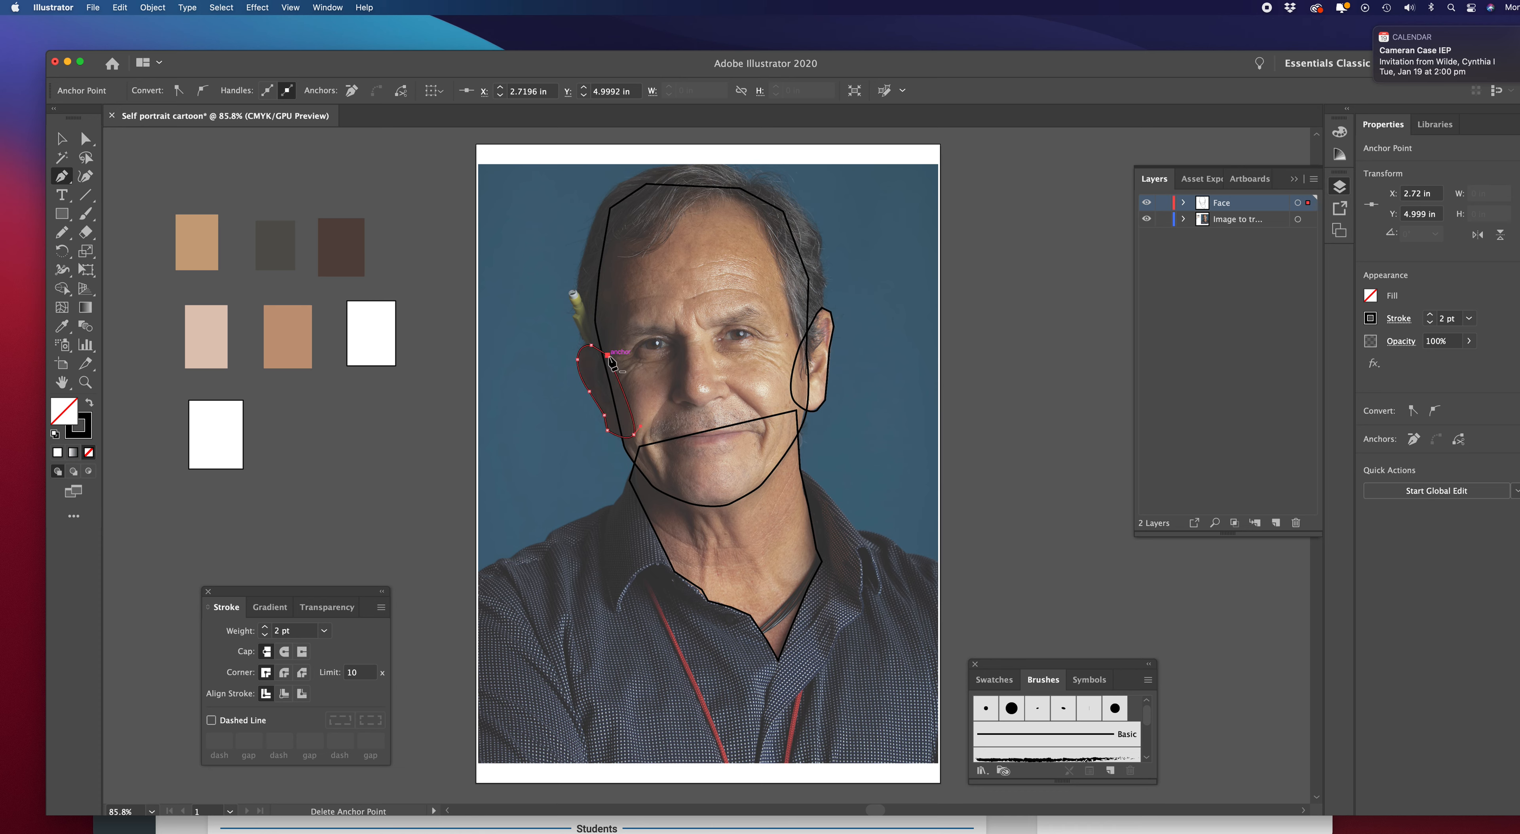
left_click(62, 140)
left_click(323, 404)
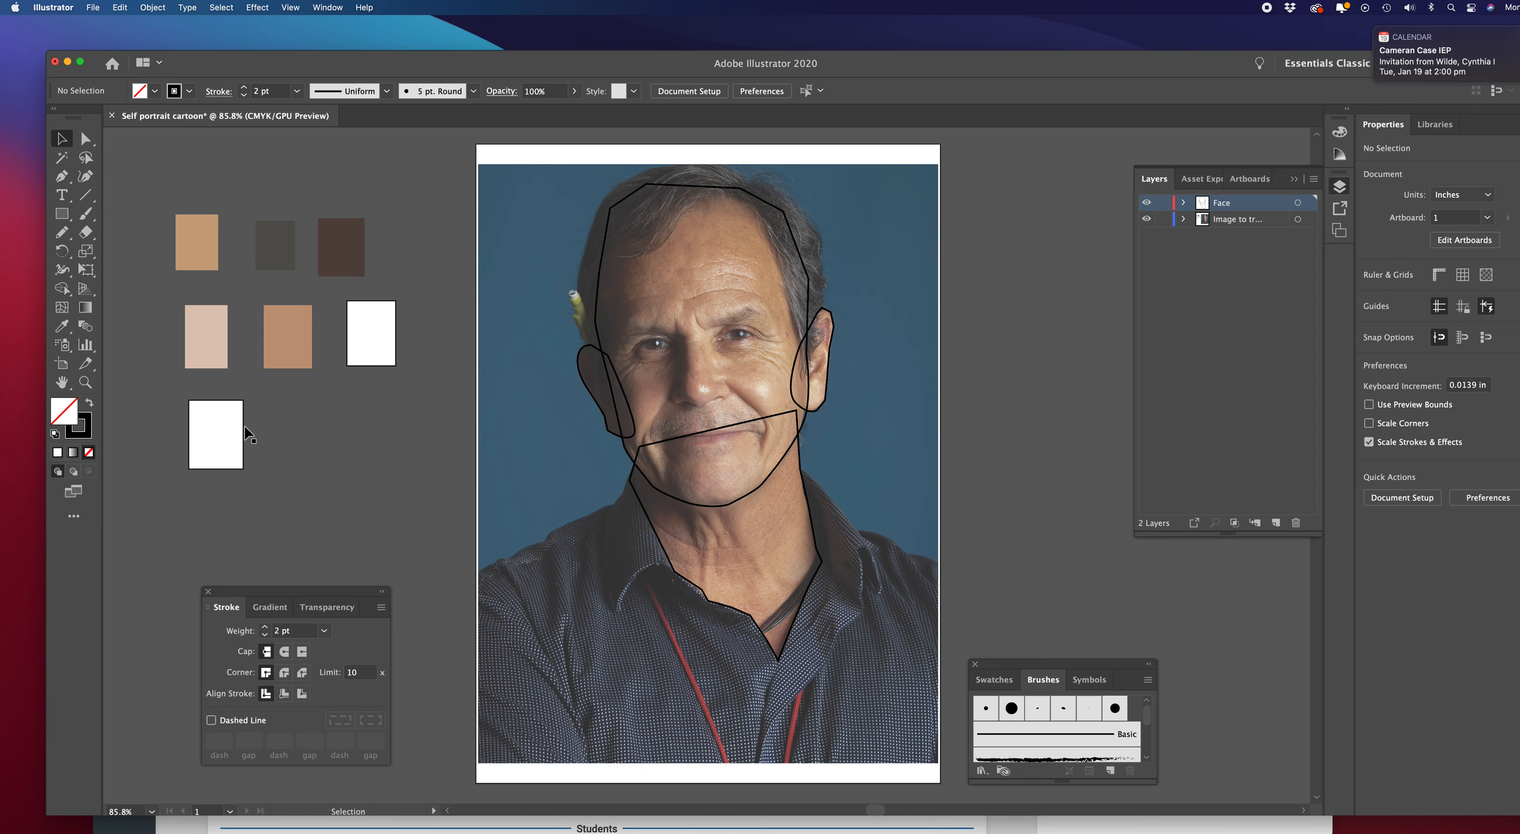
Round the lobe corner of the pencil-side ear with the Anchor Point tool and deselect the path
left_click(63, 177)
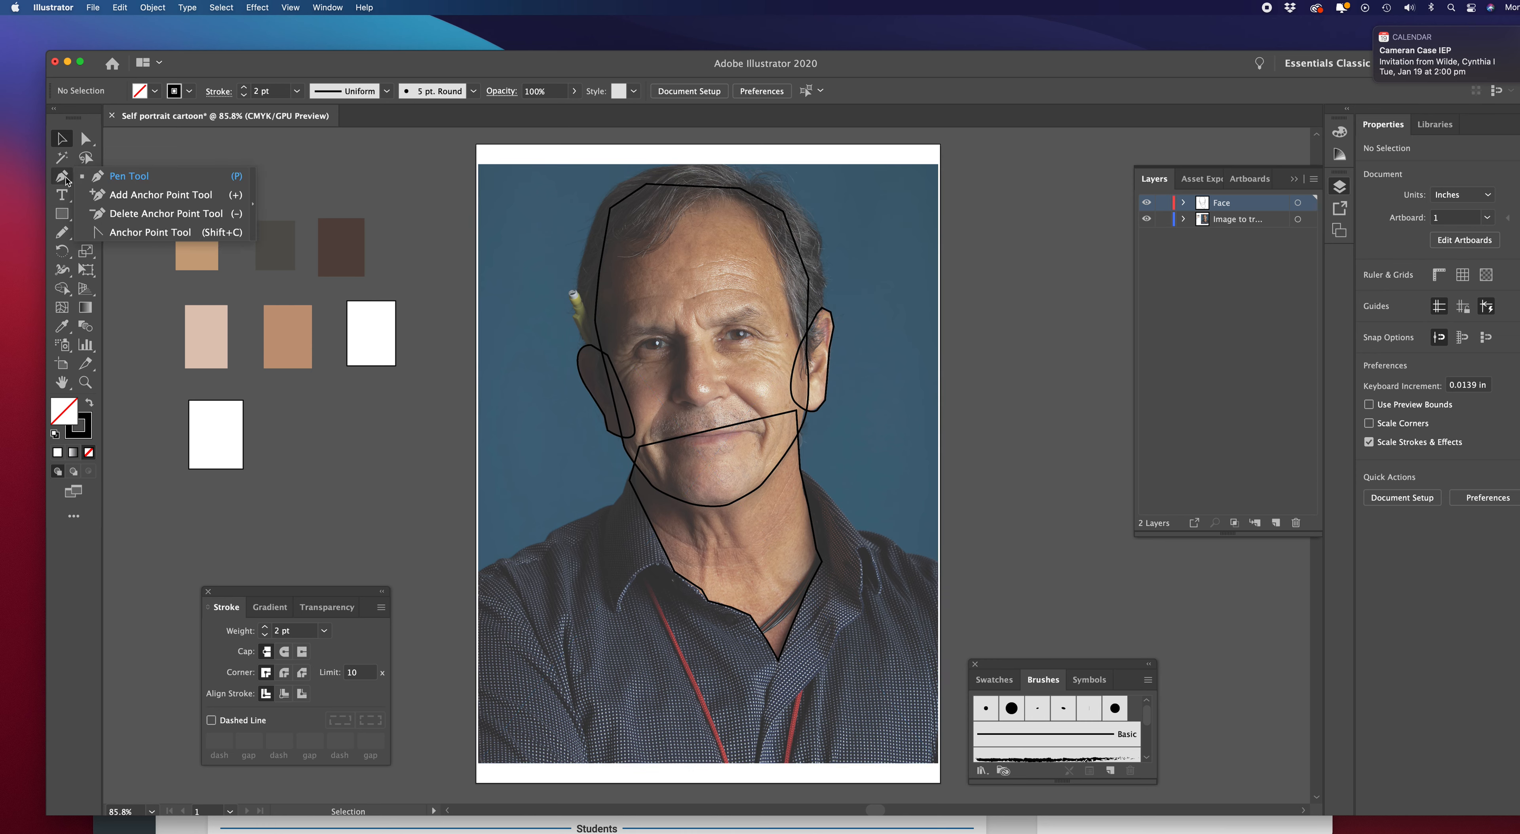
left_click(136, 232)
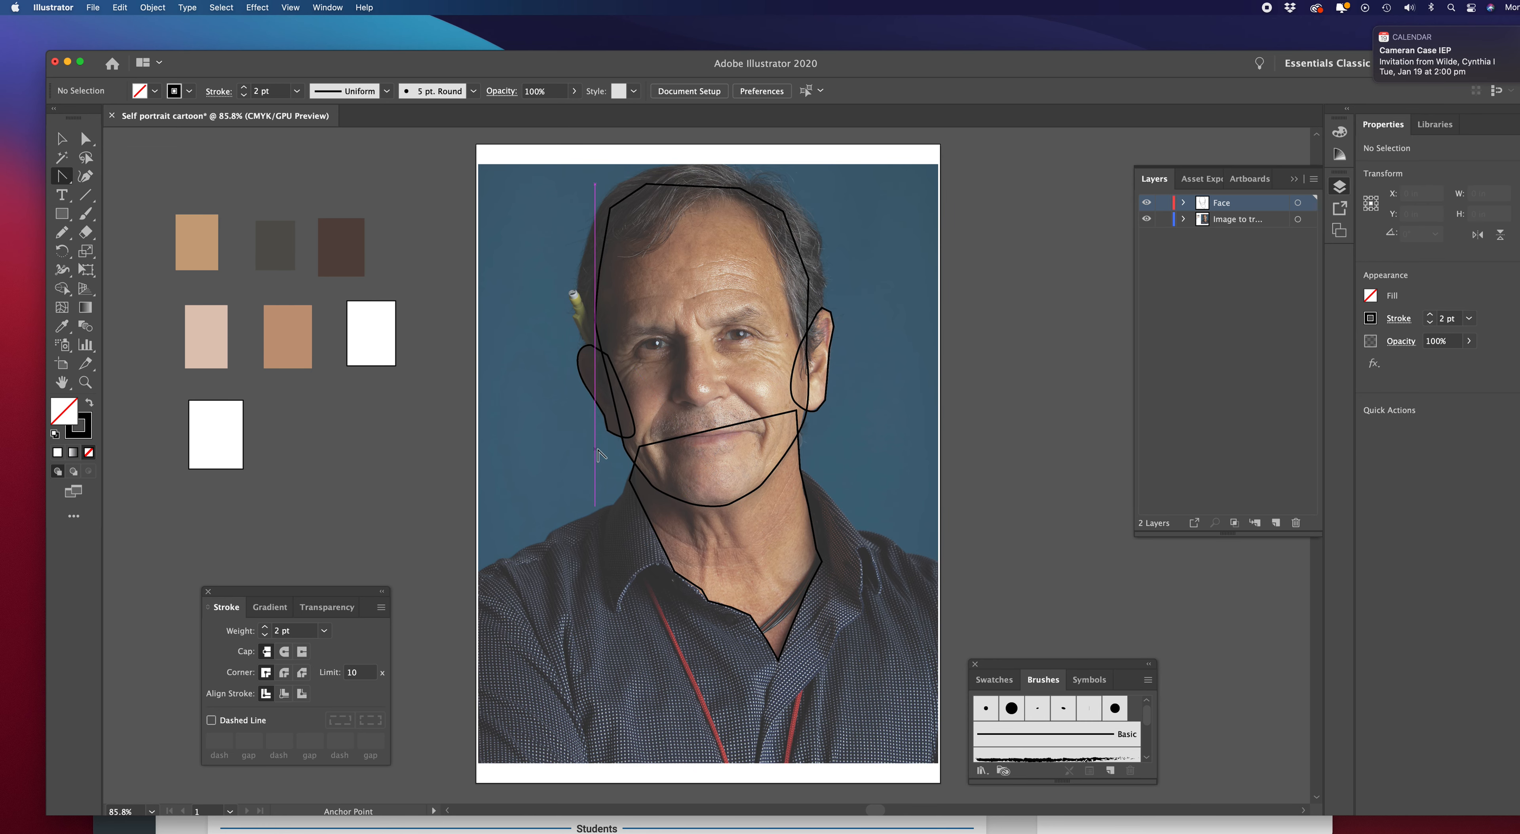
left_click_drag(608, 431, 607, 437)
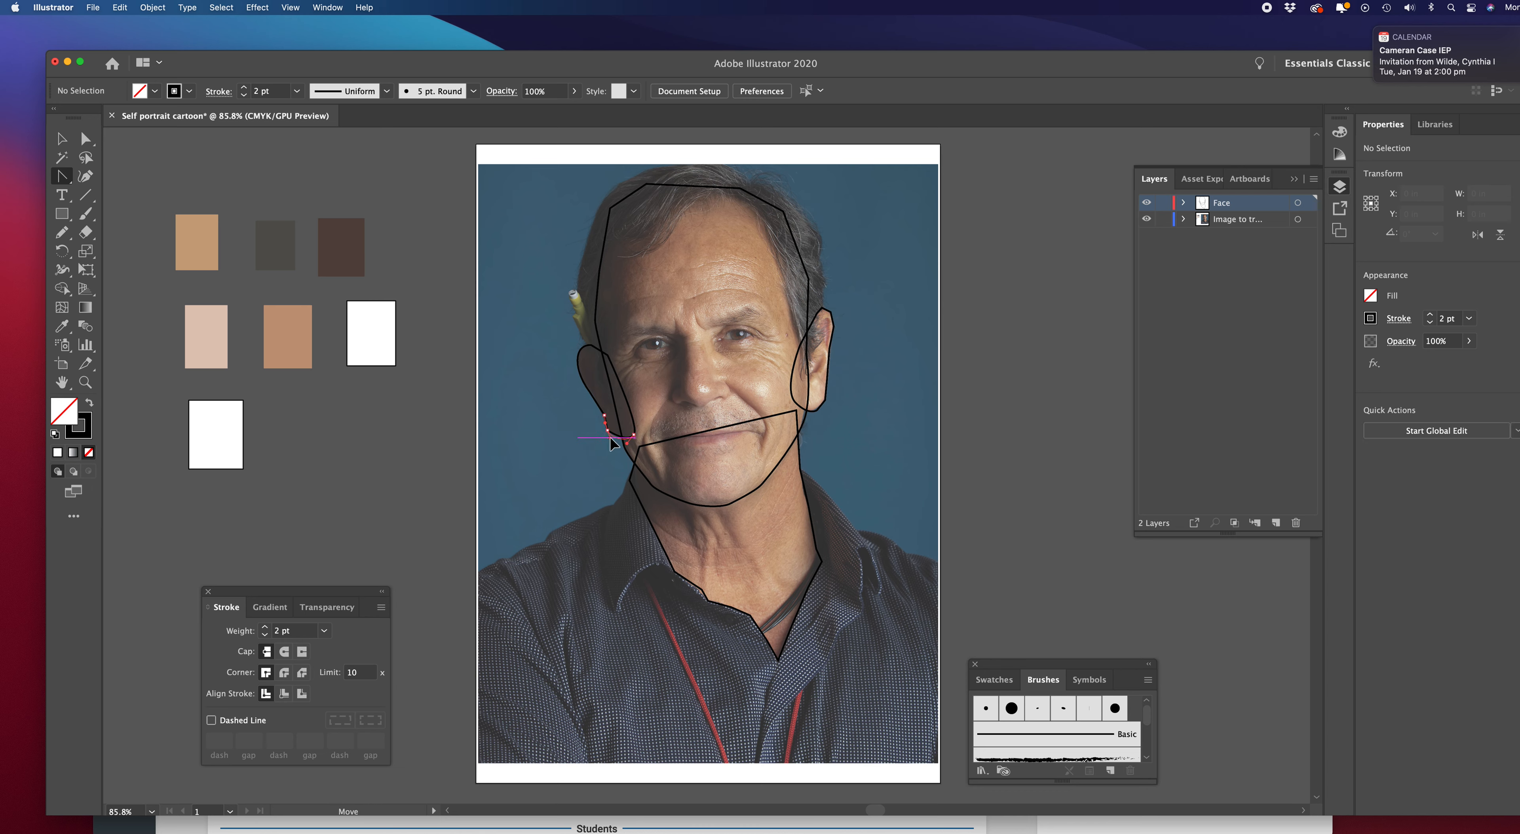
left_click_drag(611, 442, 612, 442)
left_click(61, 138)
left_click(371, 394)
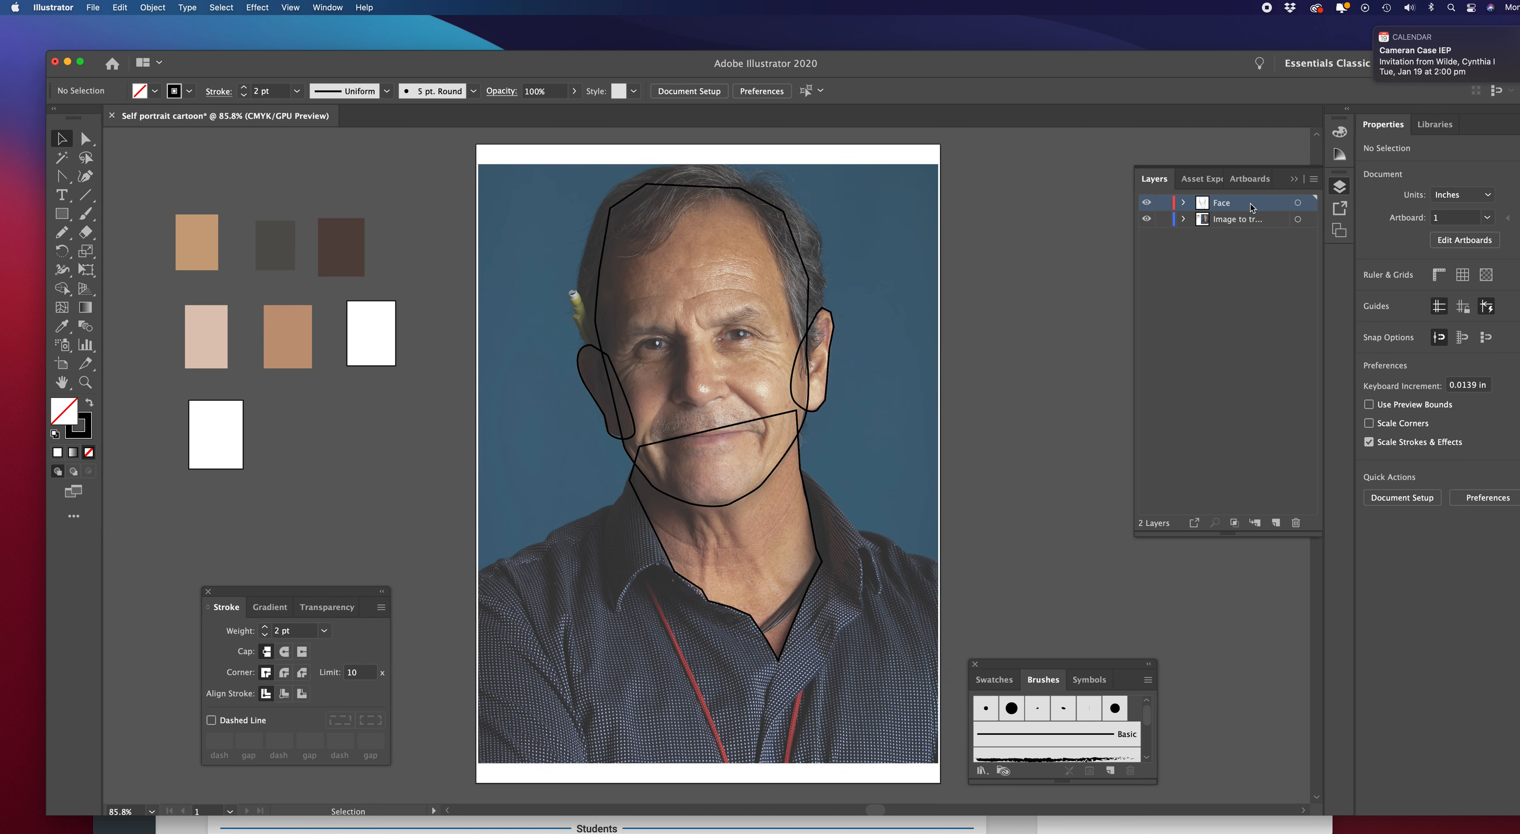
Add a layer named Hair above the Face layer and hide the Face layer
left_click(1276, 522)
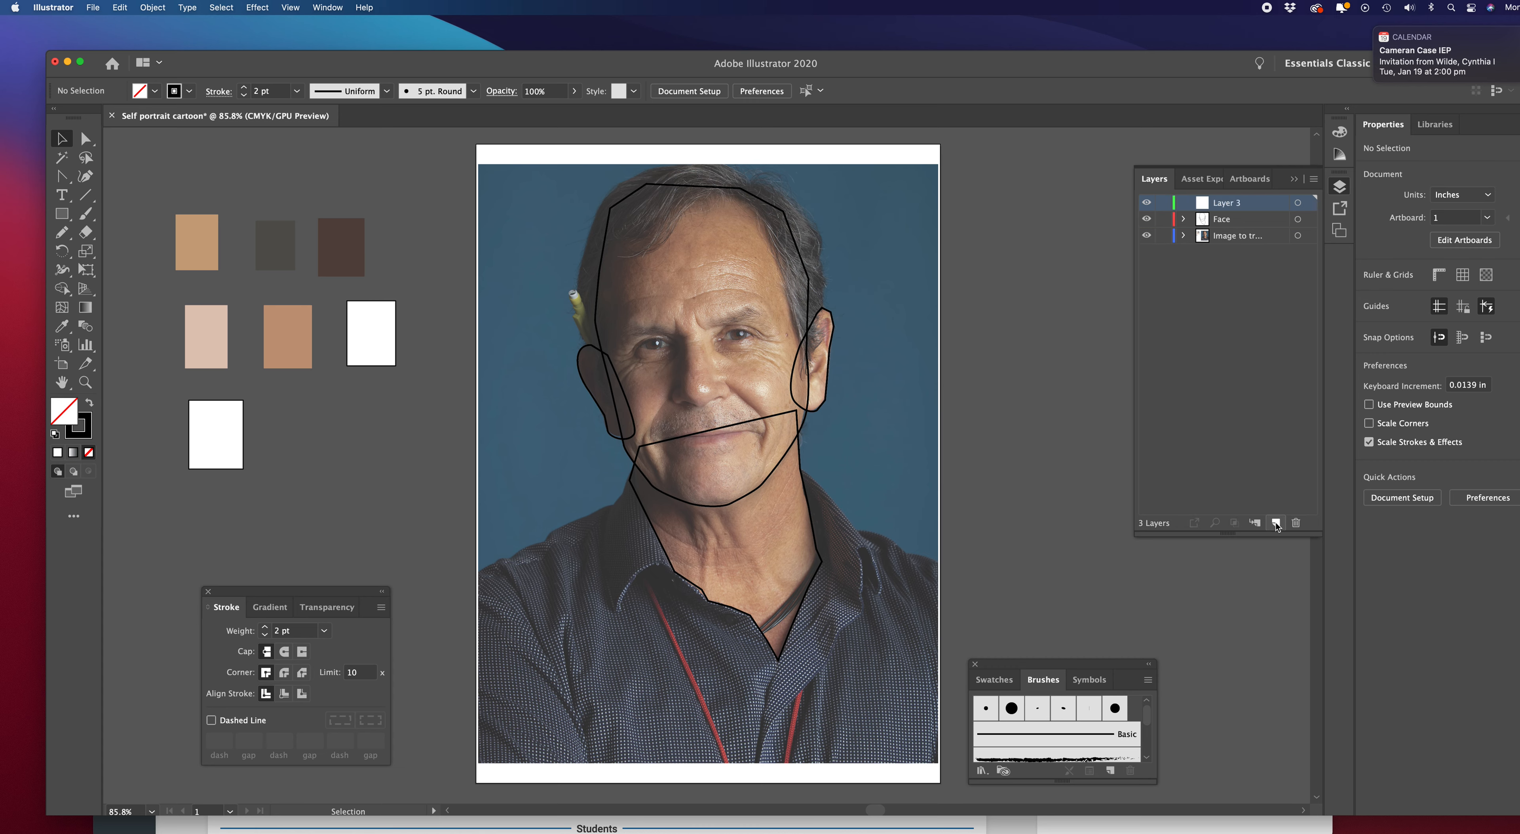
double_click(1222, 205)
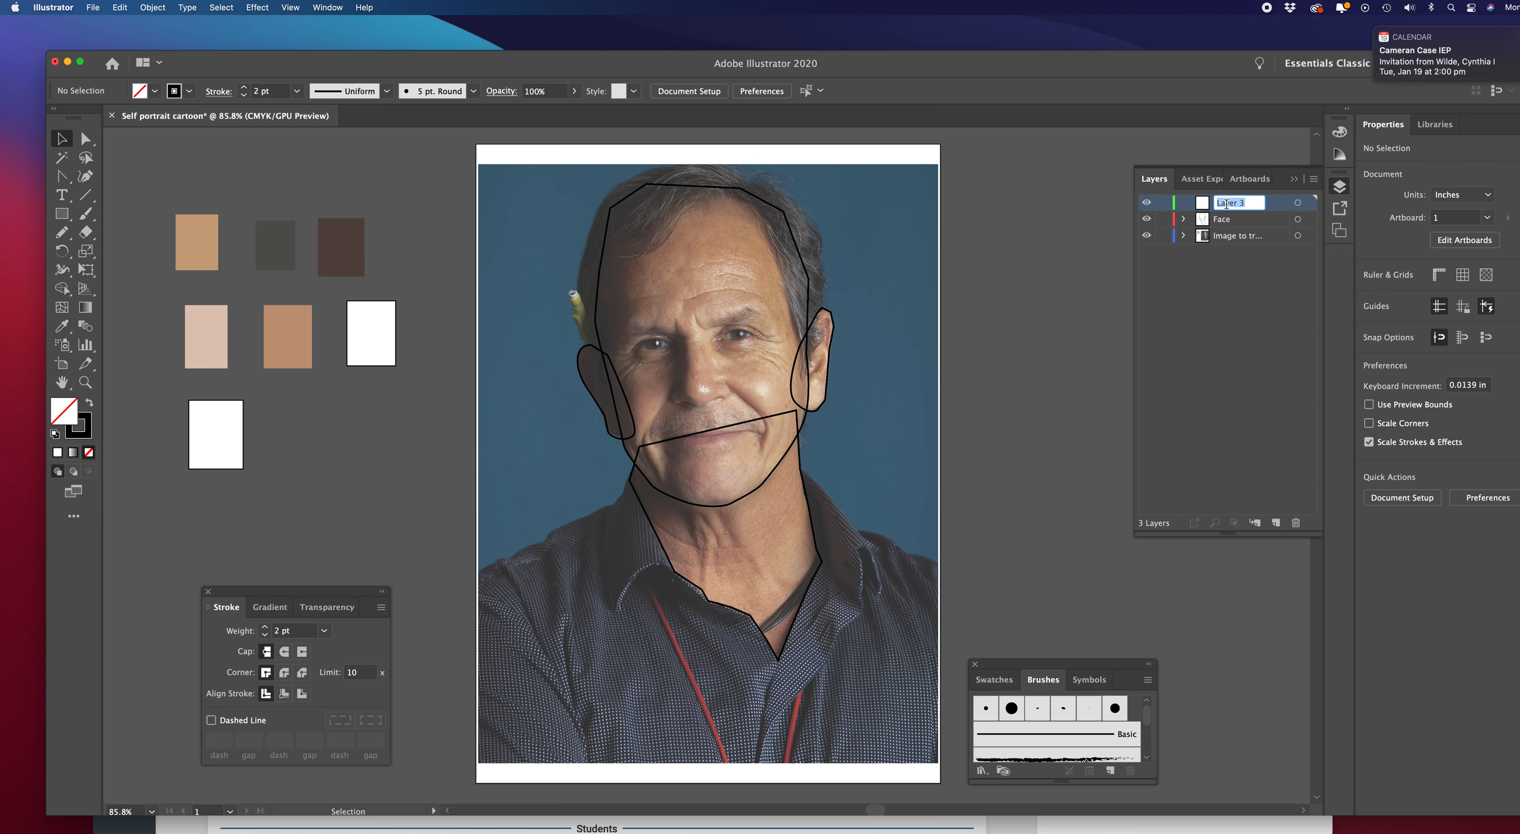
type("Fa")
key("Return")
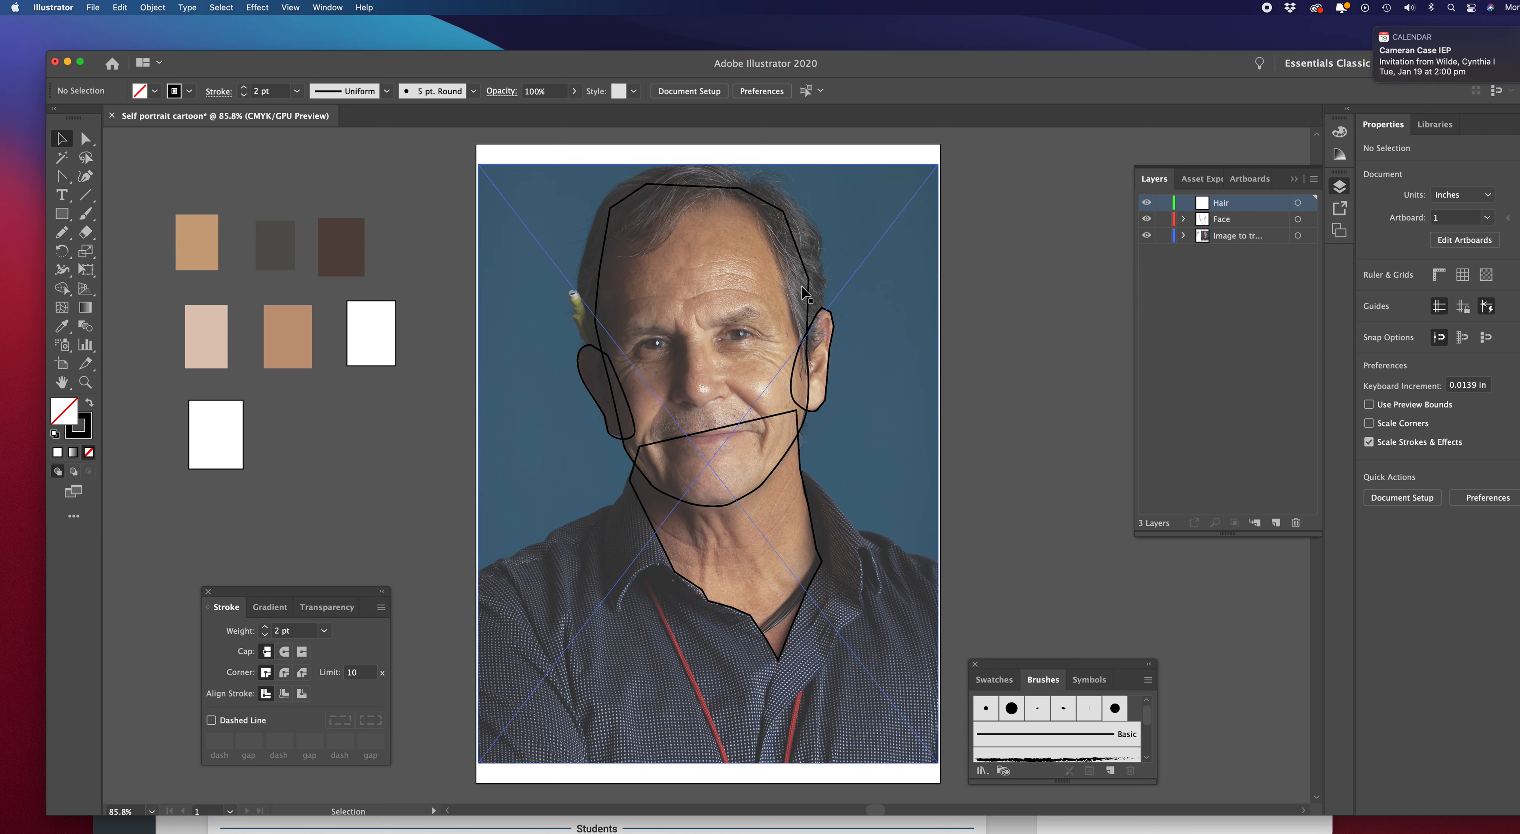
scroll(884, 306, "up", 3)
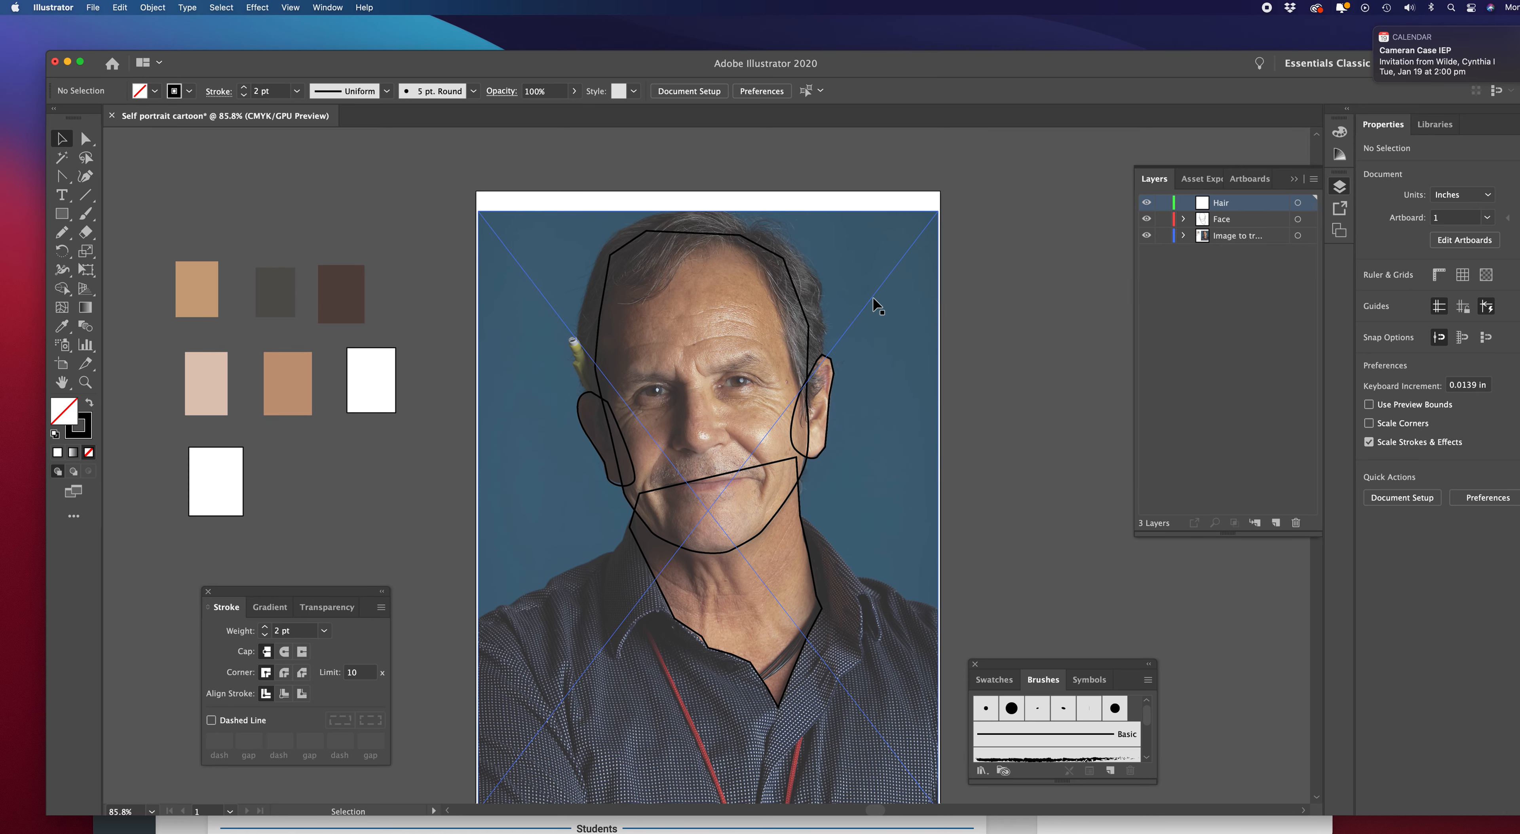
left_click(1146, 220)
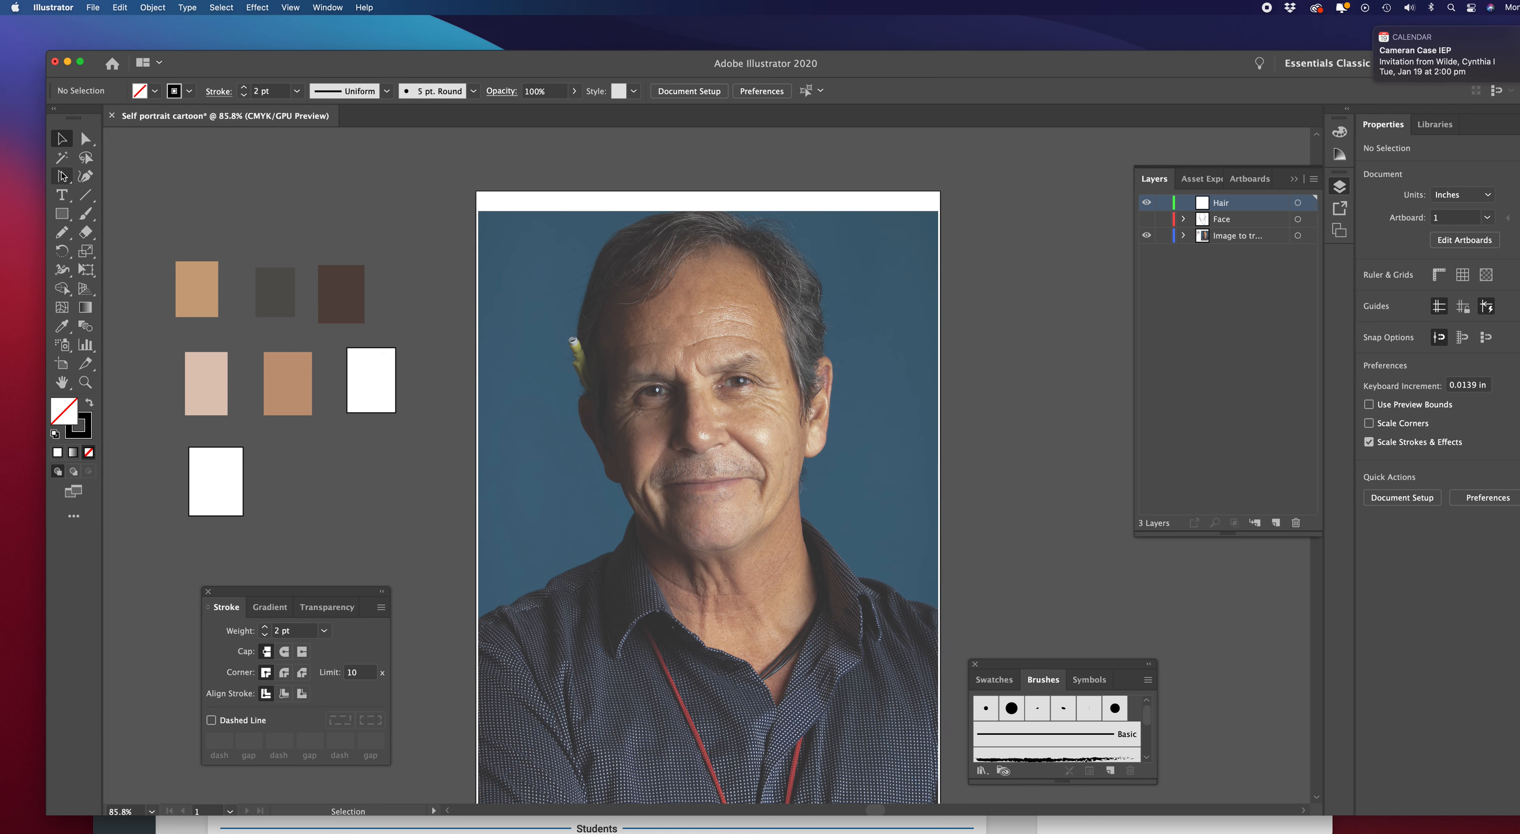
Trace the outer hair edge with the Pen tool from above the pencil up and across the top of the head
left_click(85, 176)
left_click(109, 177)
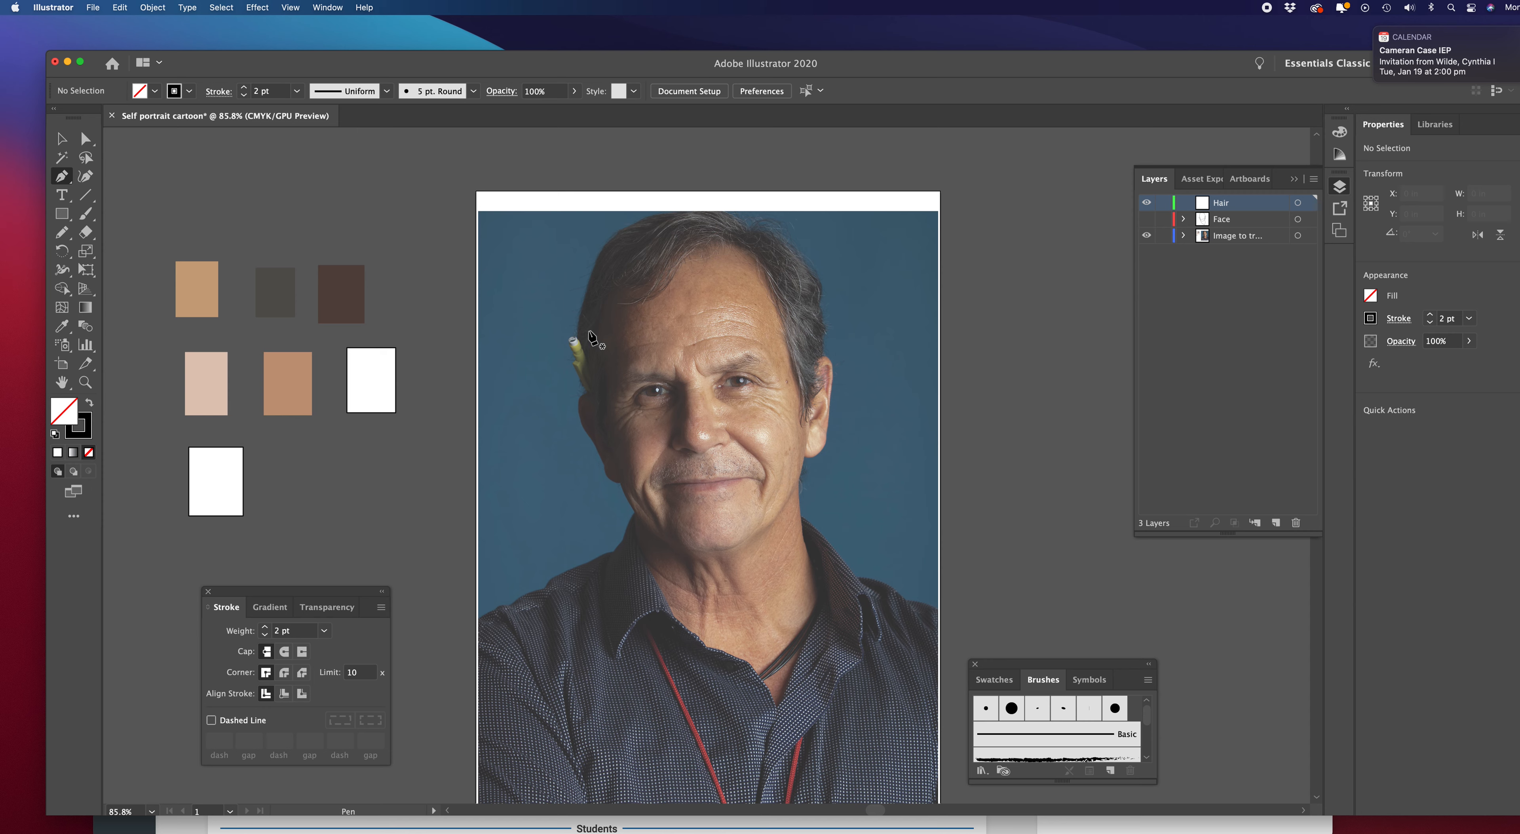
left_click(584, 297)
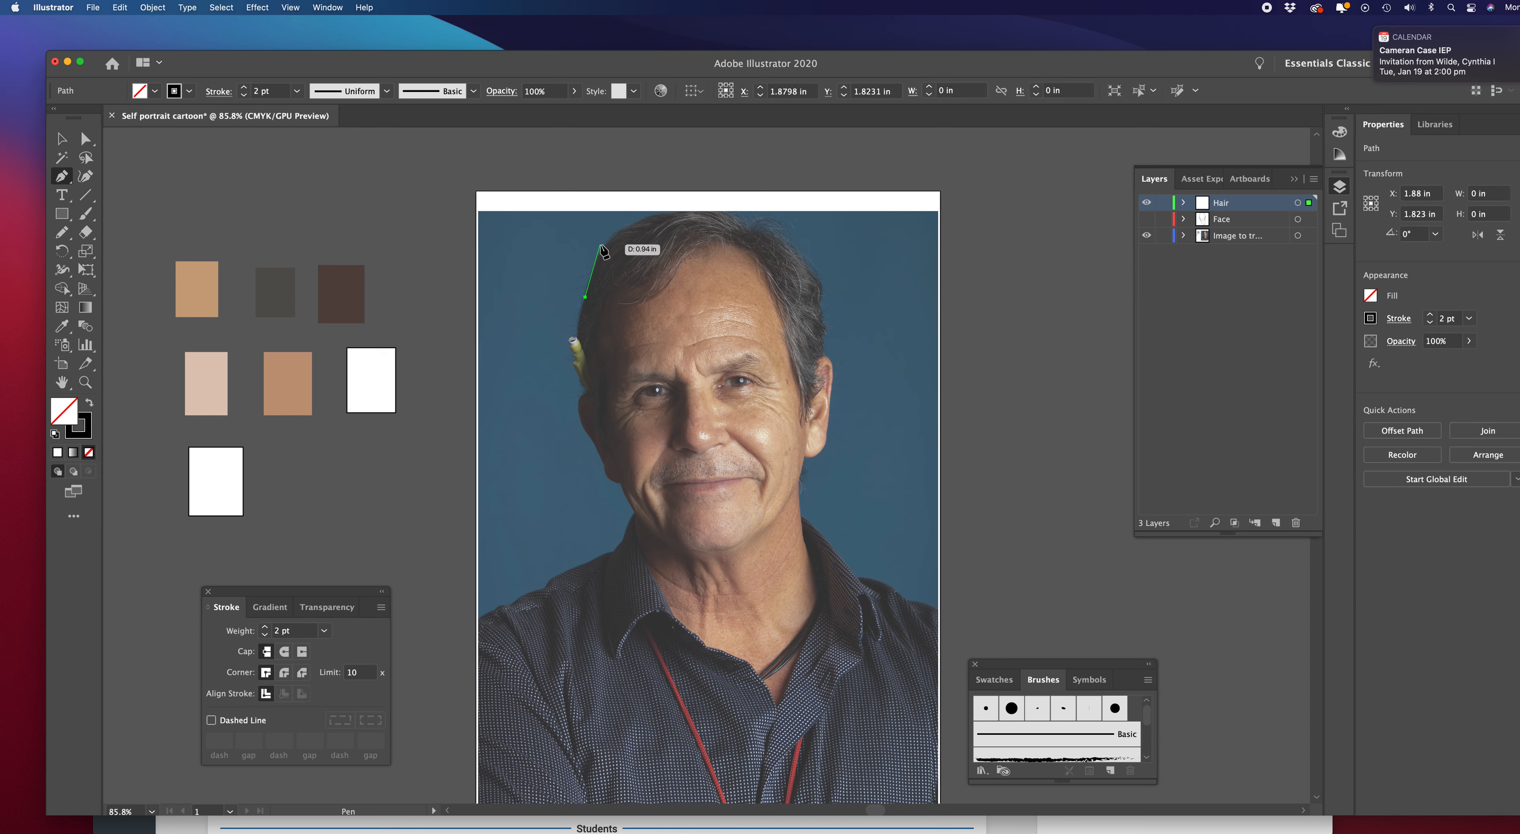
left_click(600, 243)
left_click(631, 222)
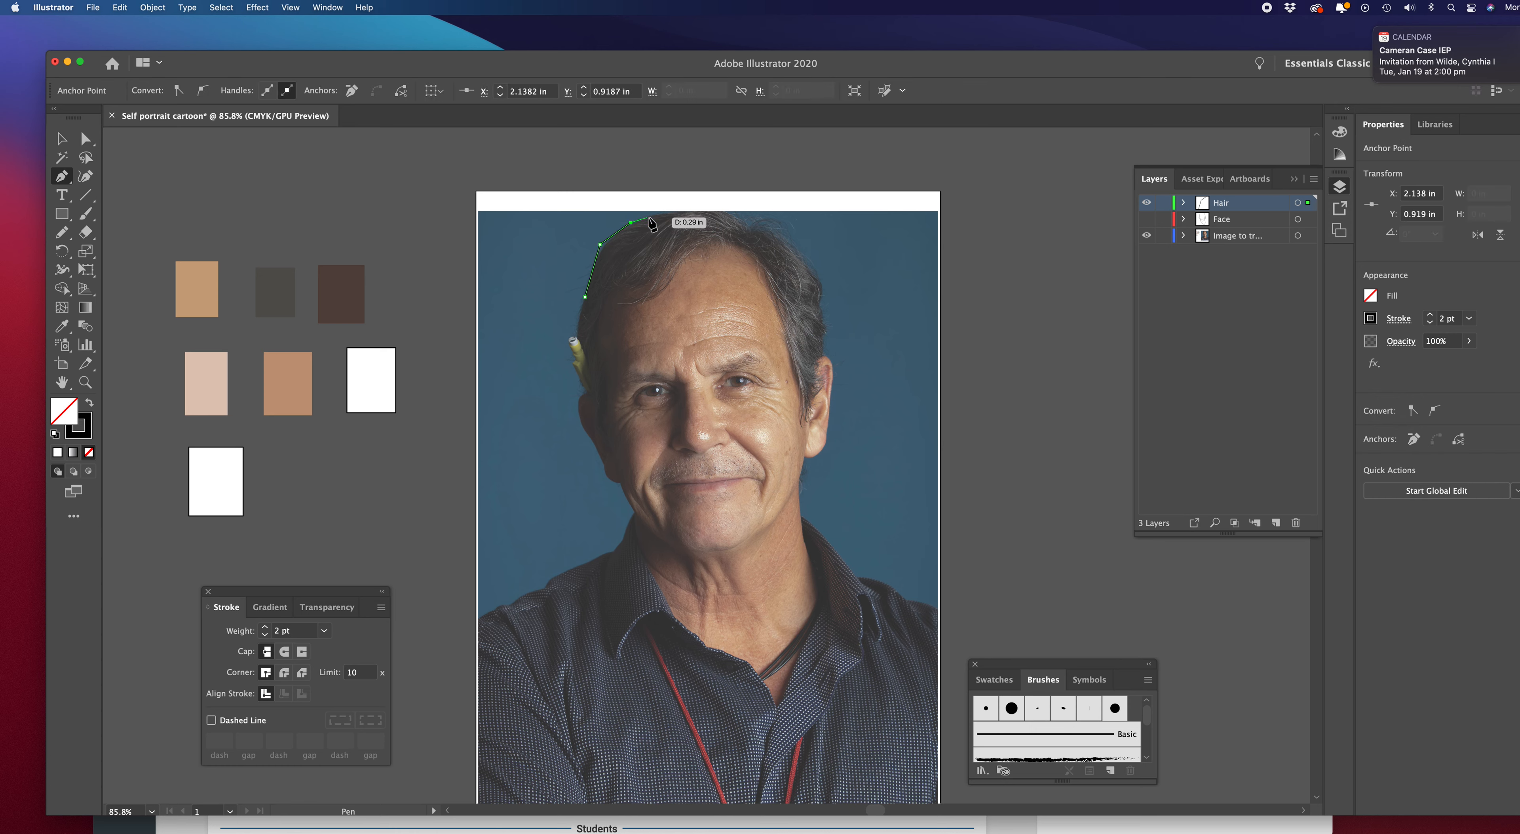
left_click(658, 211)
left_click(695, 211)
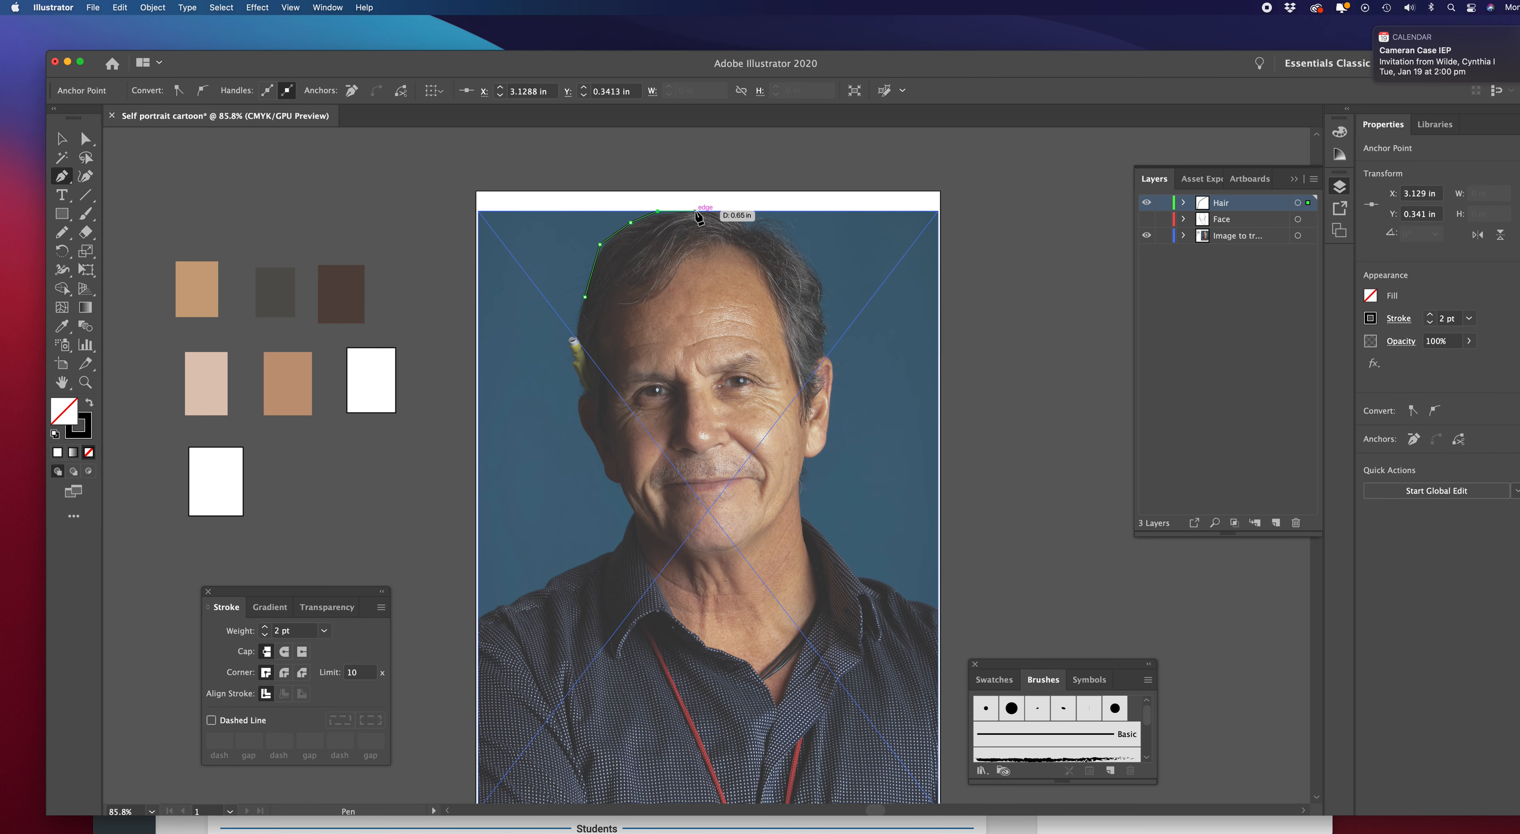
left_click(735, 212)
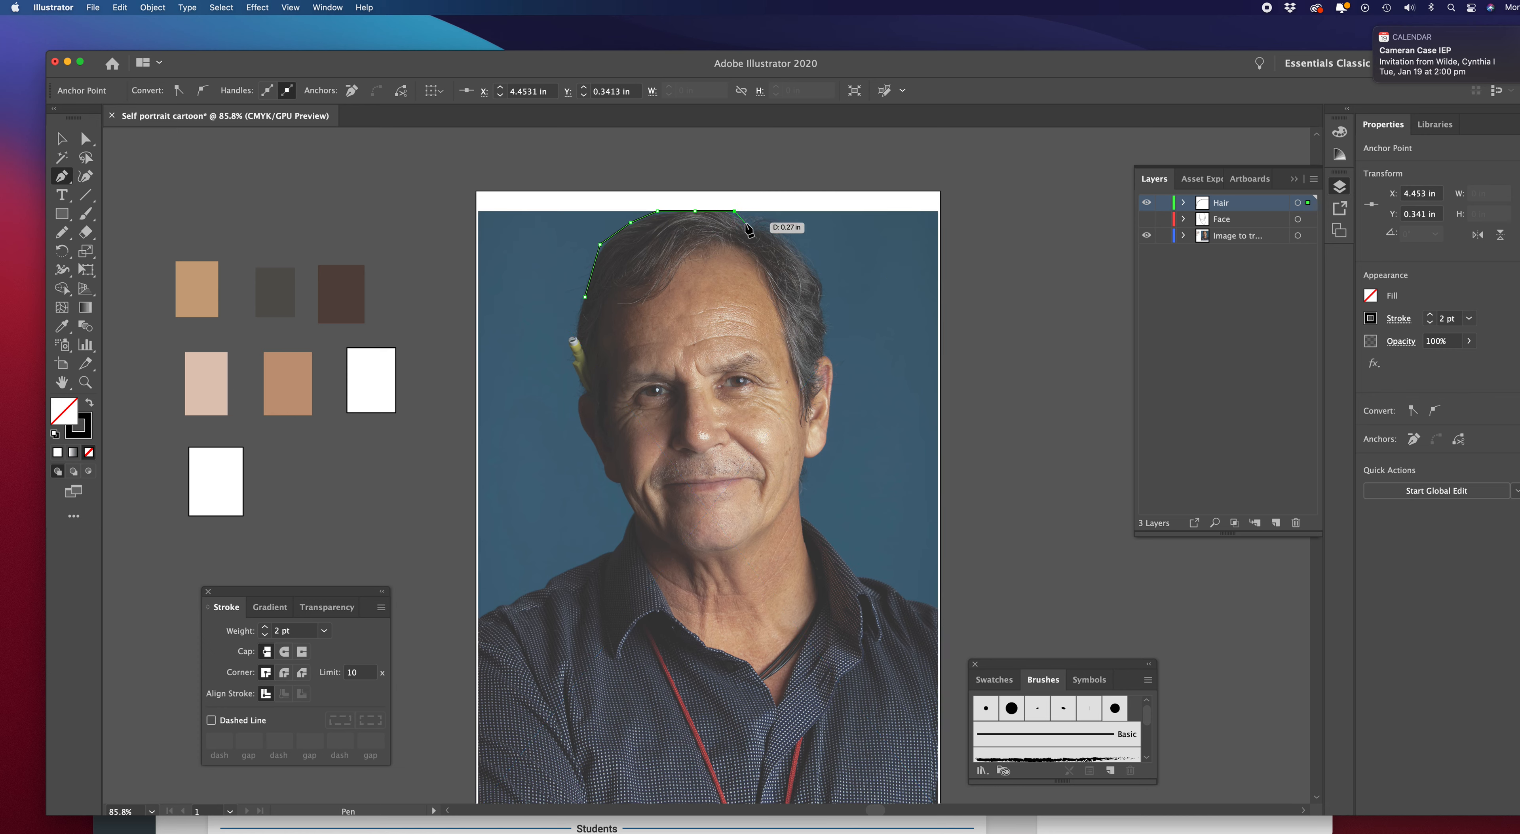
Add a small pointed tuft to the hair path near the crown and continue down the outer edge to the ear
left_click(746, 226)
left_click(755, 220)
mouse_move(776, 220)
left_mouse_down()
mouse_move(790, 236)
mouse_move(777, 226)
left_mouse_up()
left_click(755, 227, "super")
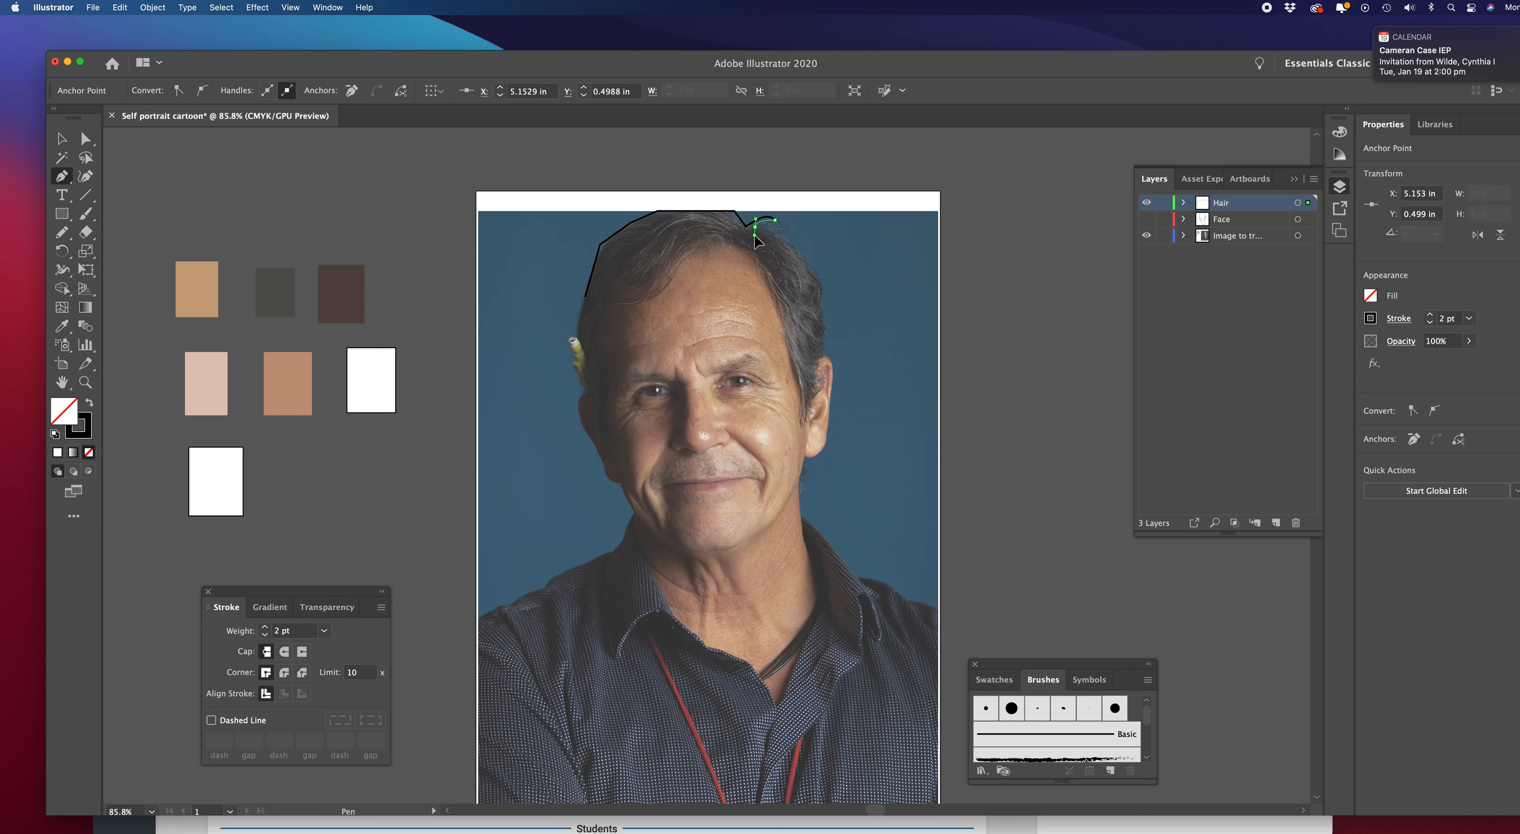
left_click_drag(753, 234, 753, 234)
left_click(755, 227)
left_click(778, 233, "super")
left_click_drag(795, 250, 825, 354)
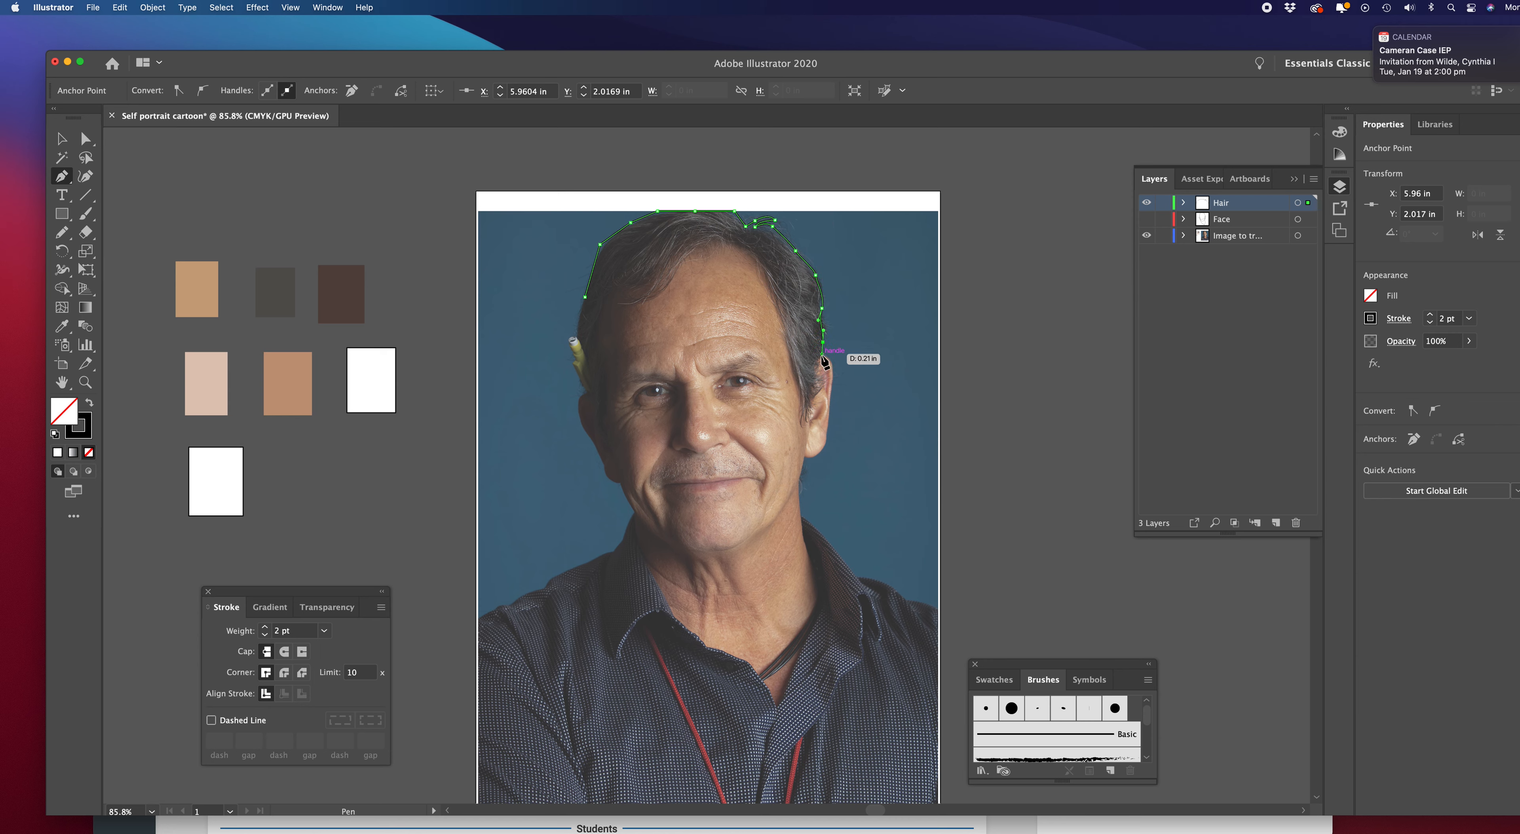
Continue the hair path around the front of the ear opposite the pencil and form the pointed sideburn
left_click(817, 356)
left_click_drag(816, 366, 815, 374)
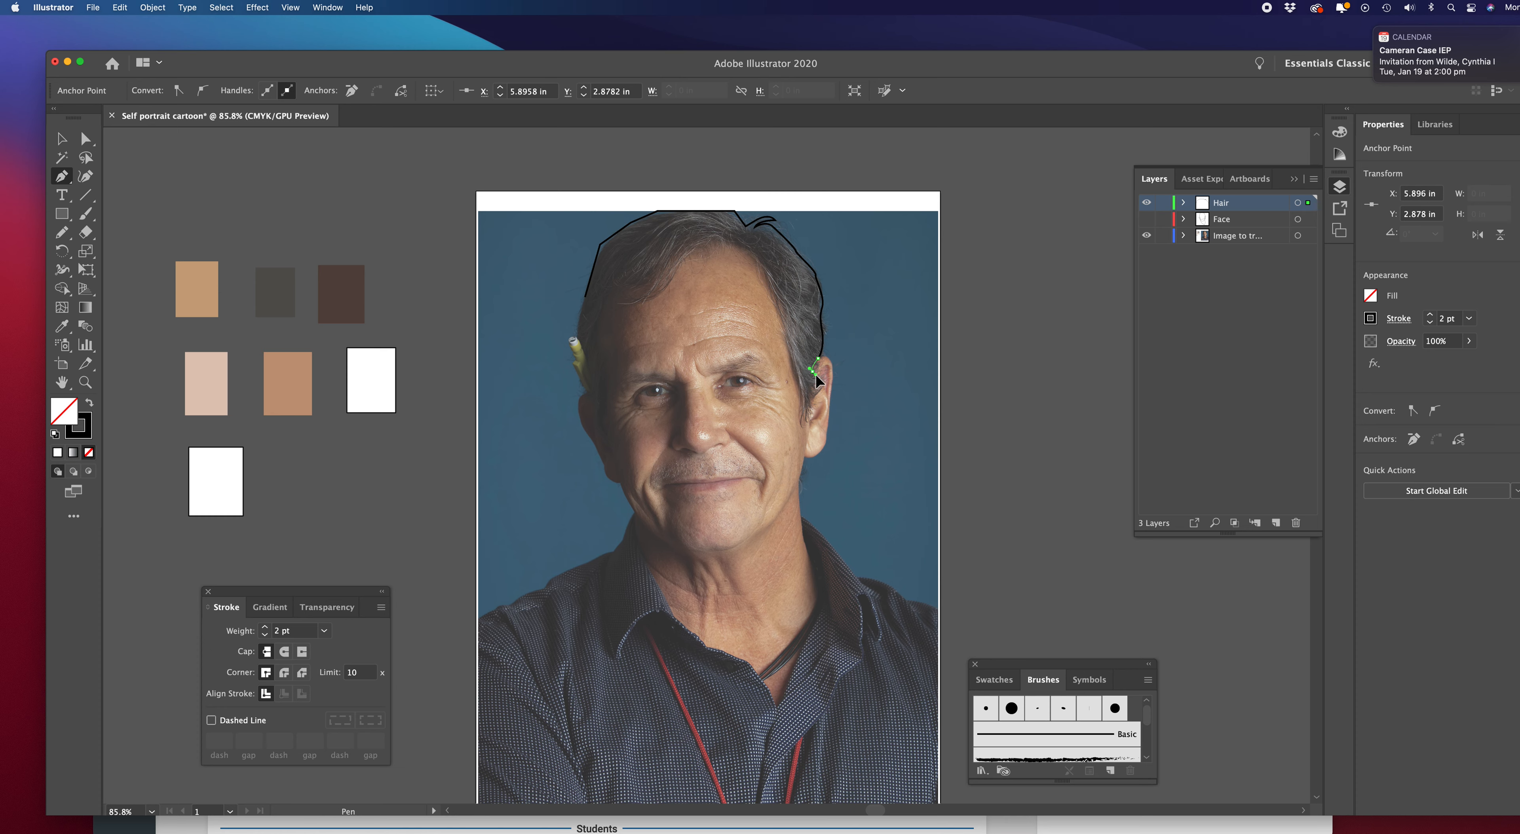
left_click(823, 384)
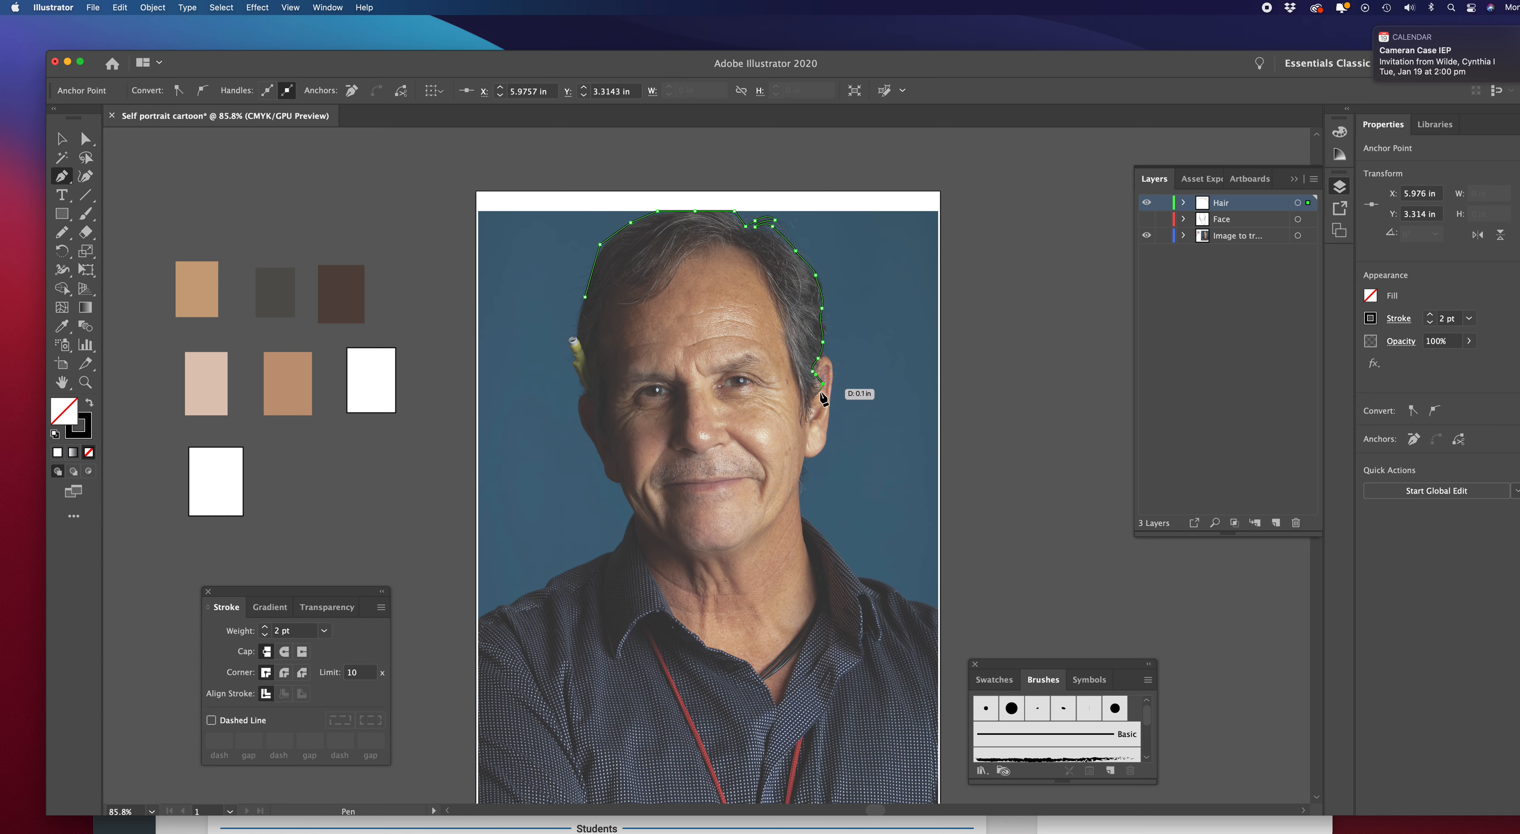
left_click(815, 394)
left_click(809, 401)
left_click_drag(807, 422, 798, 378)
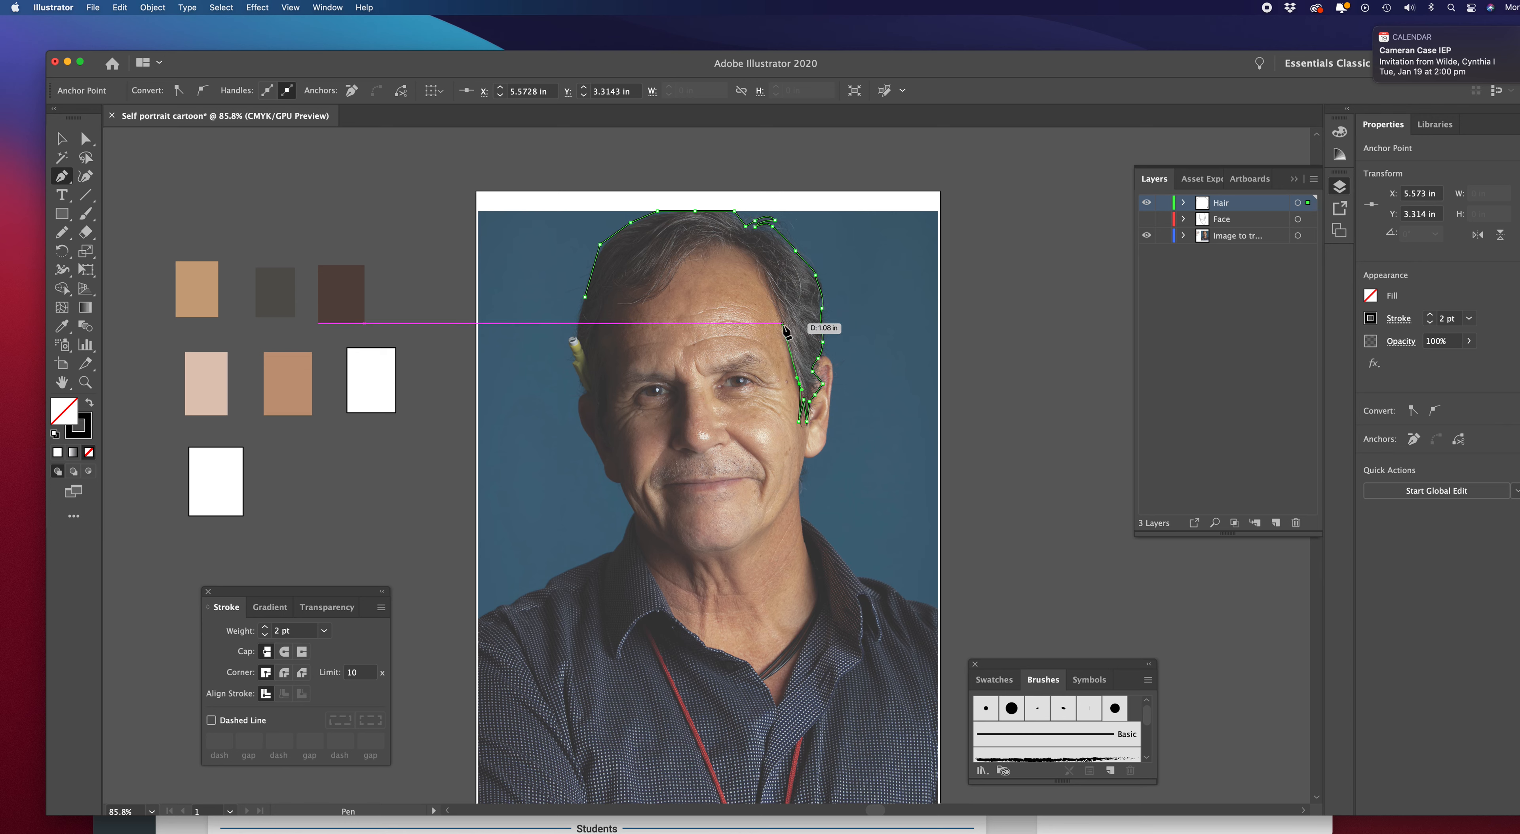
Trace the inner hairline from that sideburn up the temple and over the top of the forehead
left_click(786, 323)
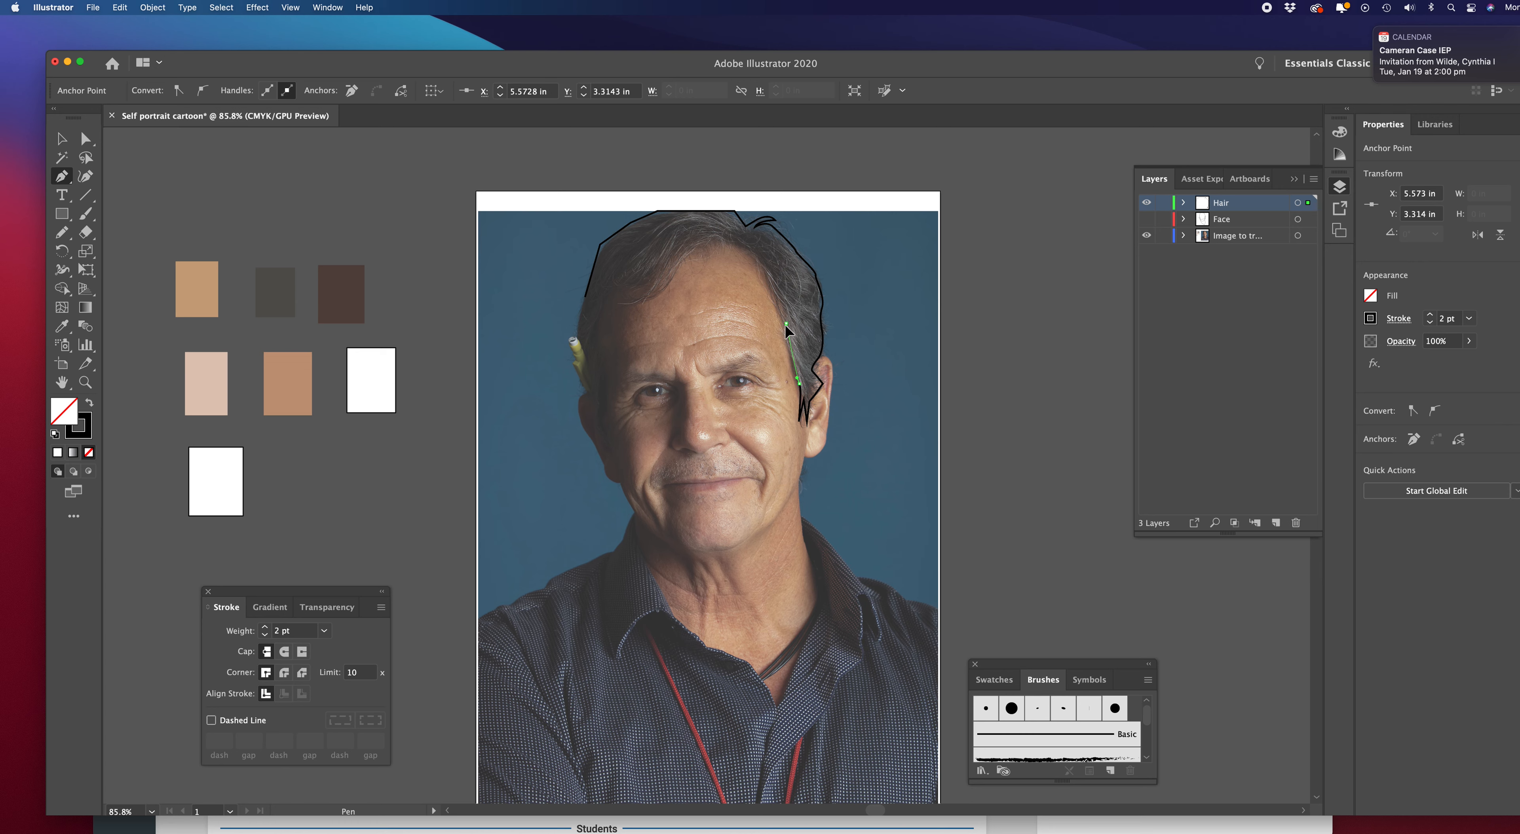
left_click_drag(787, 327, 788, 315)
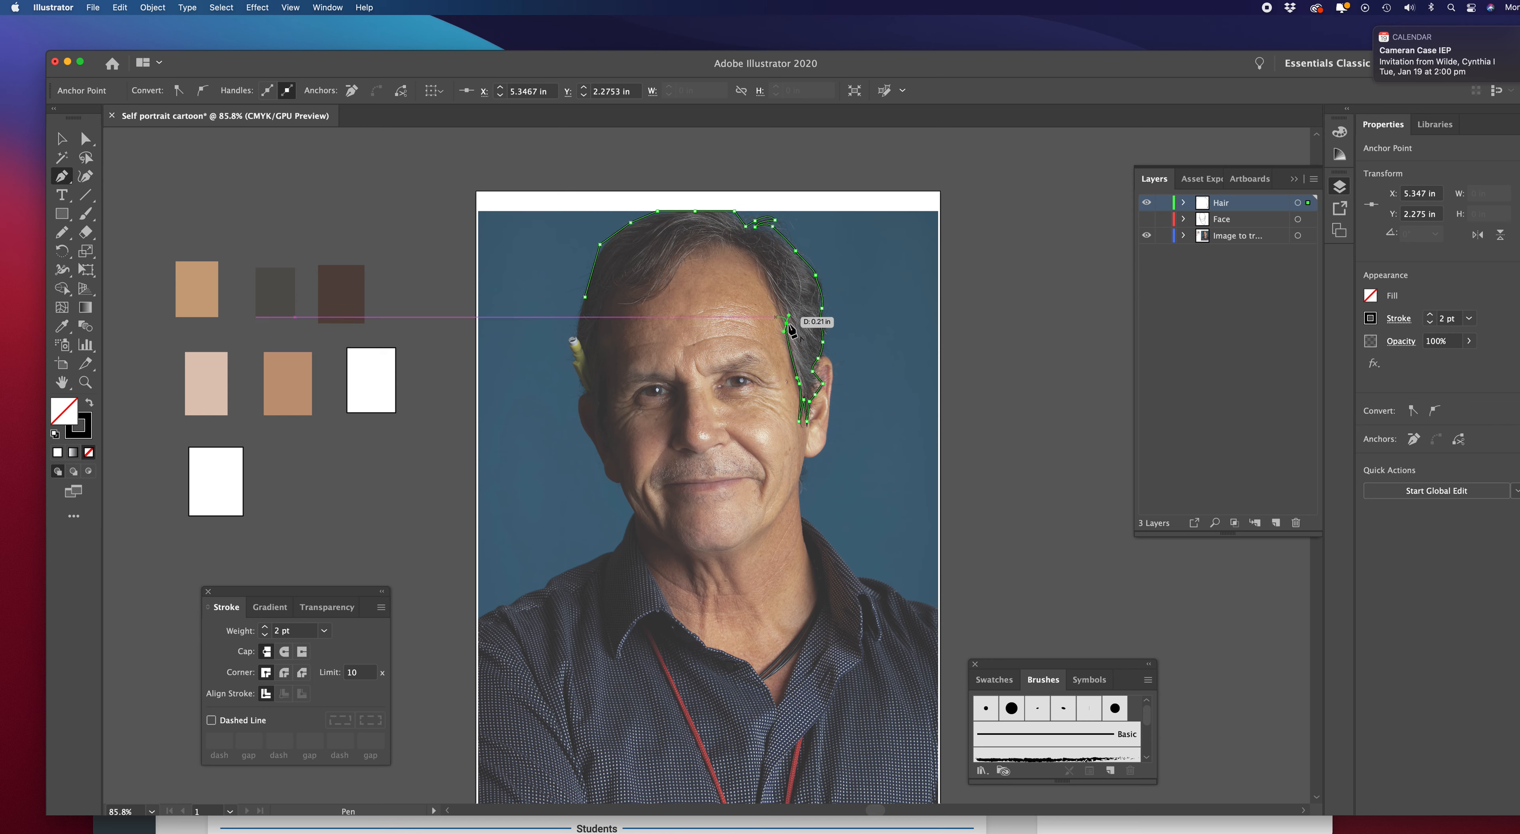
left_click(787, 323)
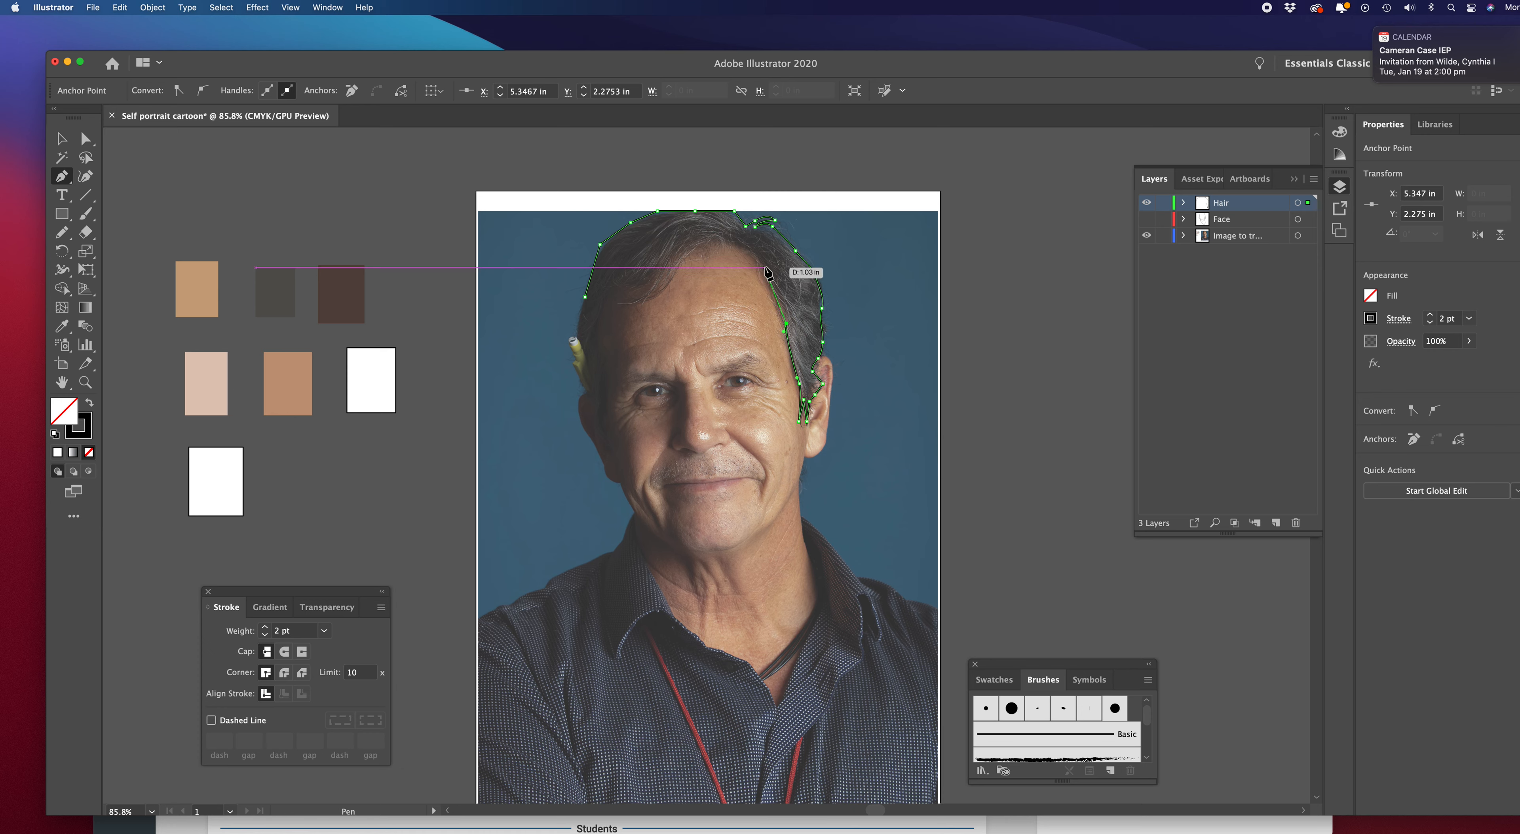
left_click_drag(761, 262, 766, 251)
left_click(740, 243)
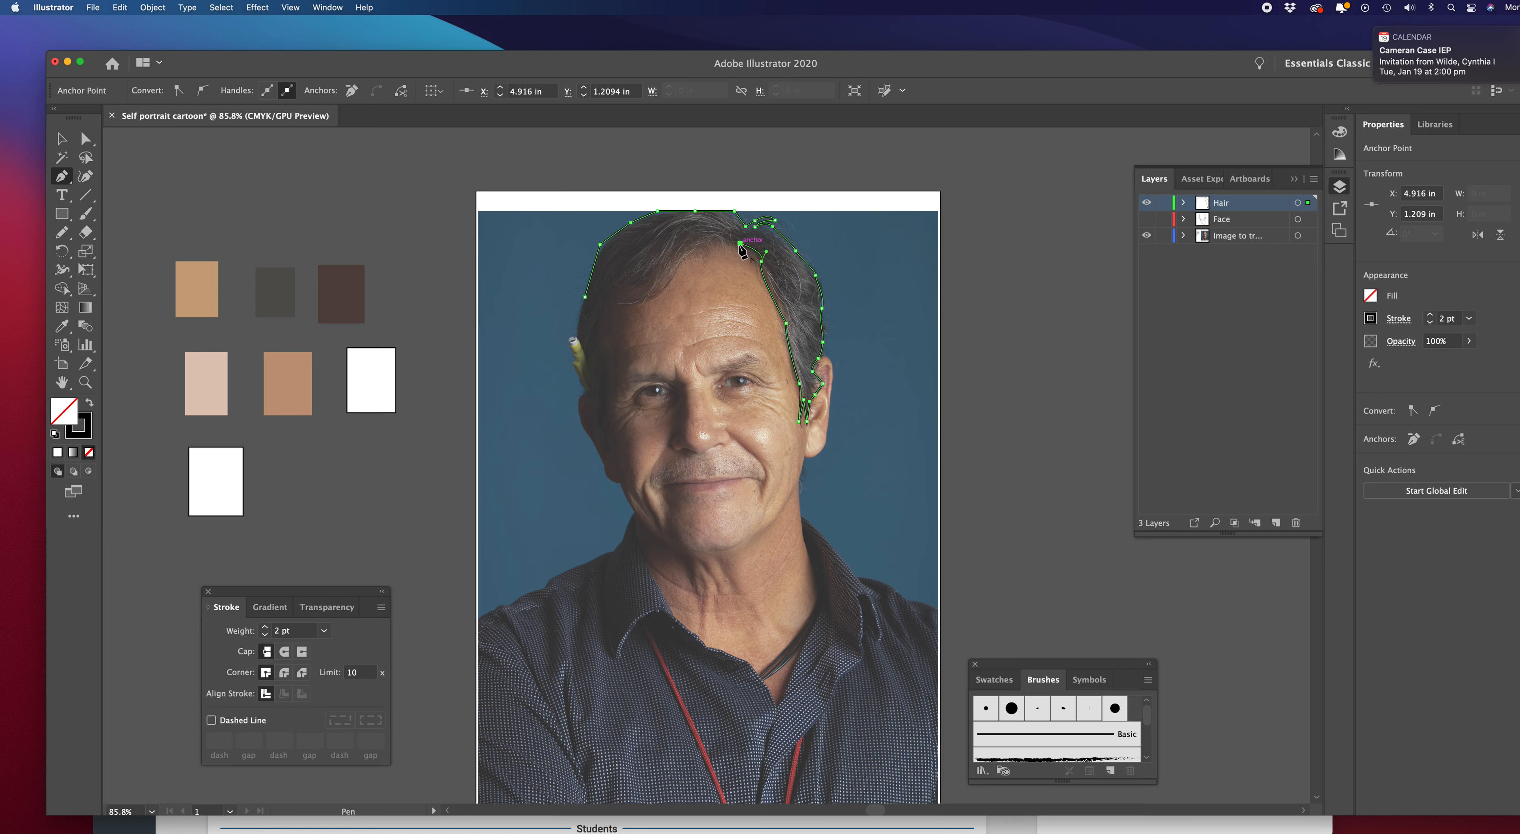
left_click_drag(718, 240, 721, 244)
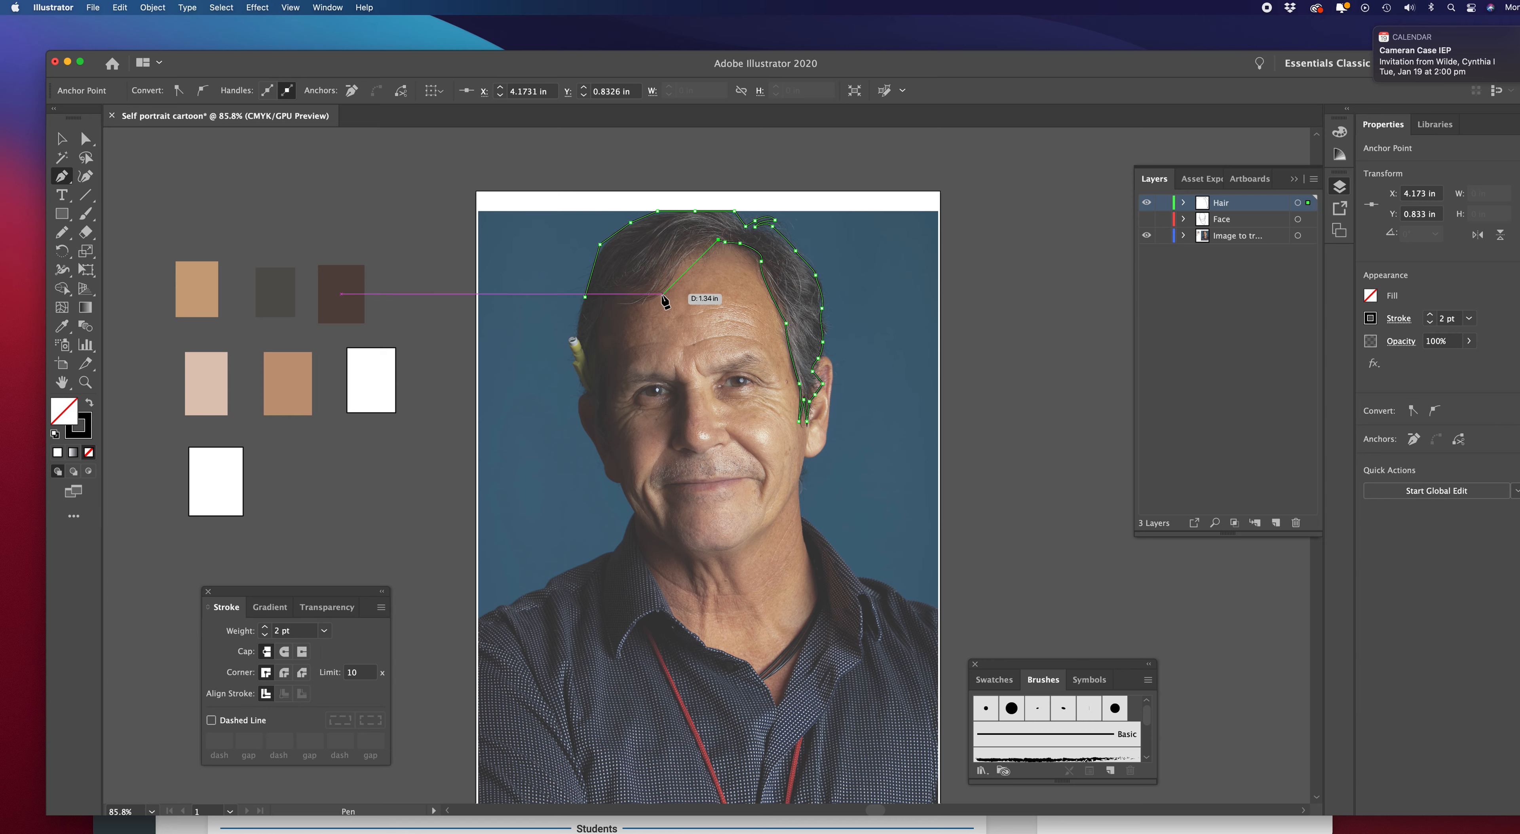
Continue the hairline across the forehead and down the pencil-side temple to the sideburn tip
left_click_drag(673, 267, 598, 303)
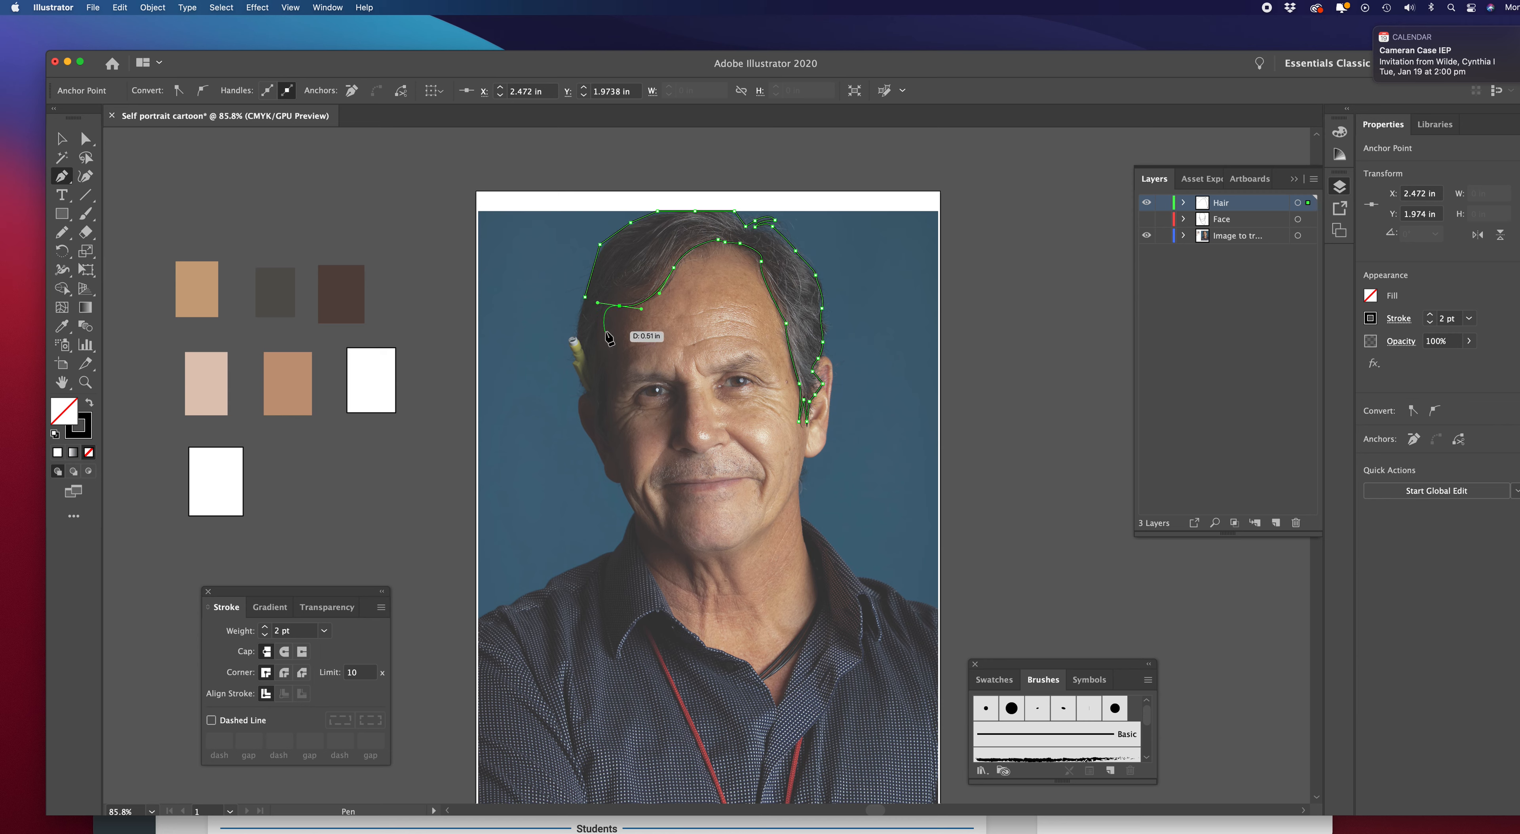
left_click(620, 306)
left_click(606, 342, "super")
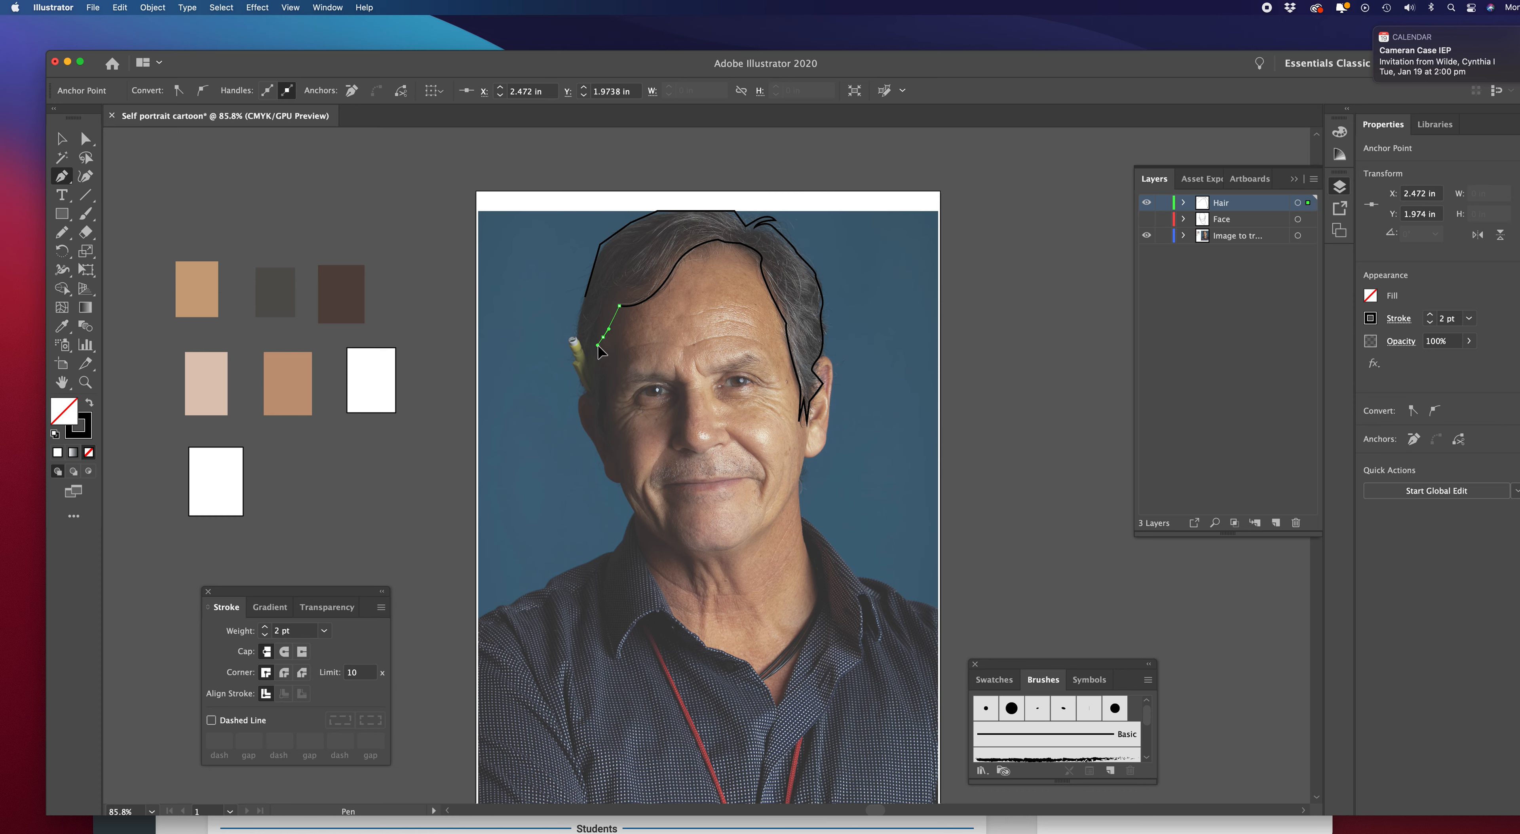
left_click(598, 345)
left_click(602, 383)
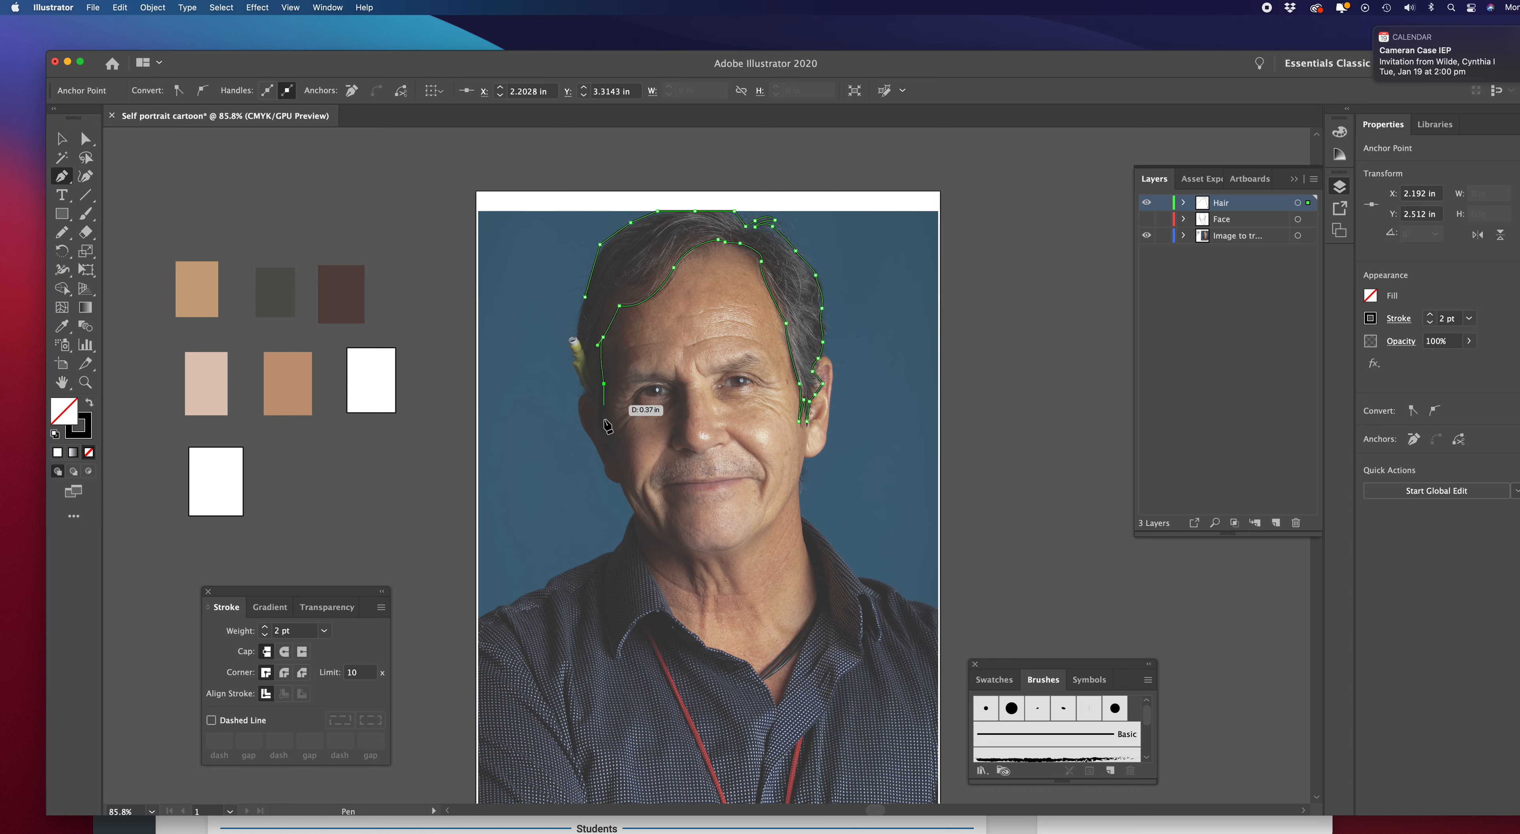
left_click_drag(608, 430, 601, 435)
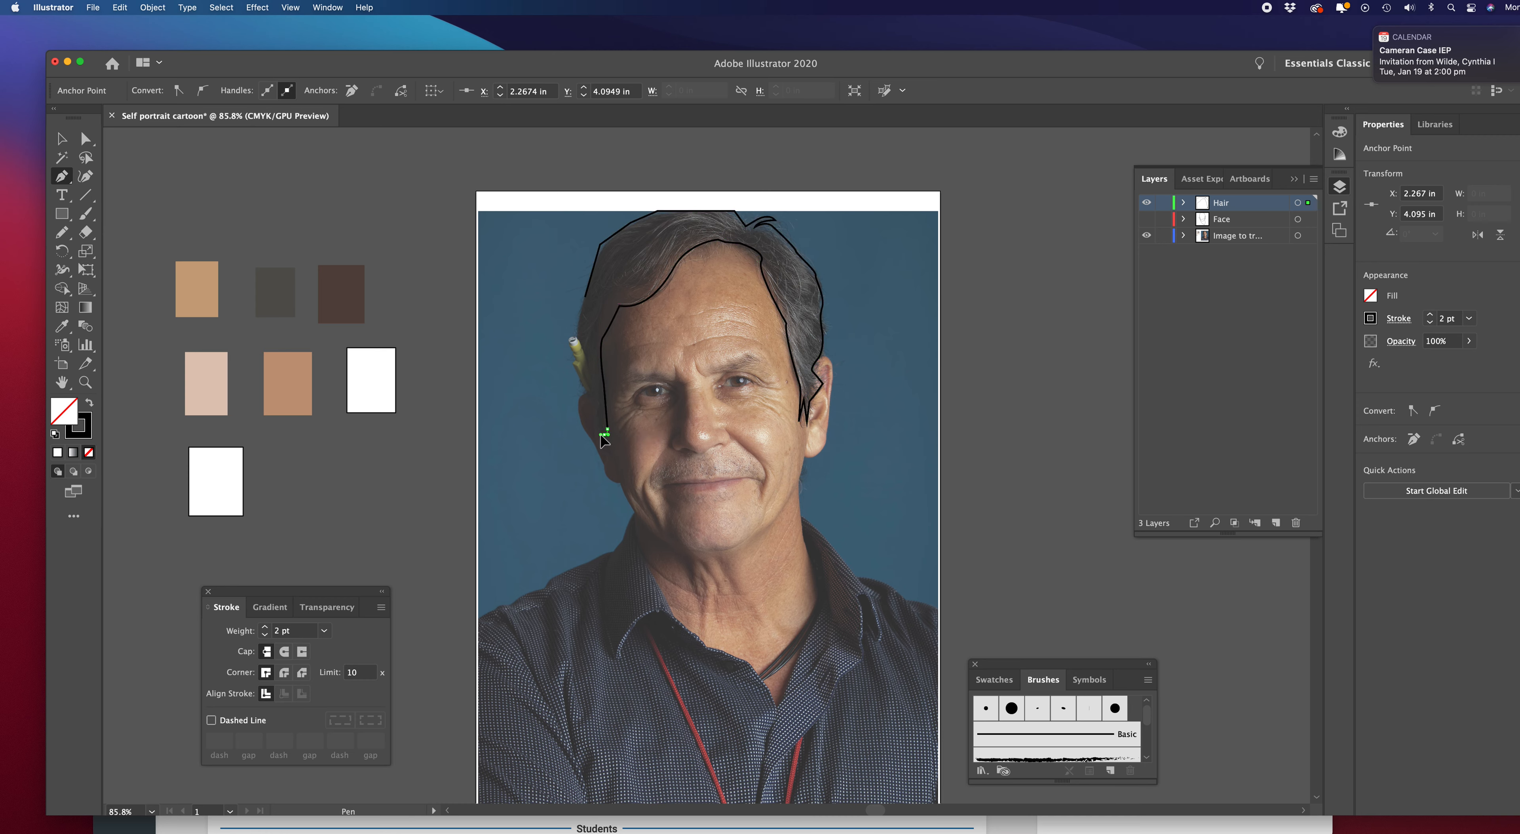
Trace the outer edge of the pencil-side sideburn upward, close the hair path at its starting point and deselect it
left_click(600, 415)
left_click(595, 388)
left_click_drag(595, 387, 591, 369)
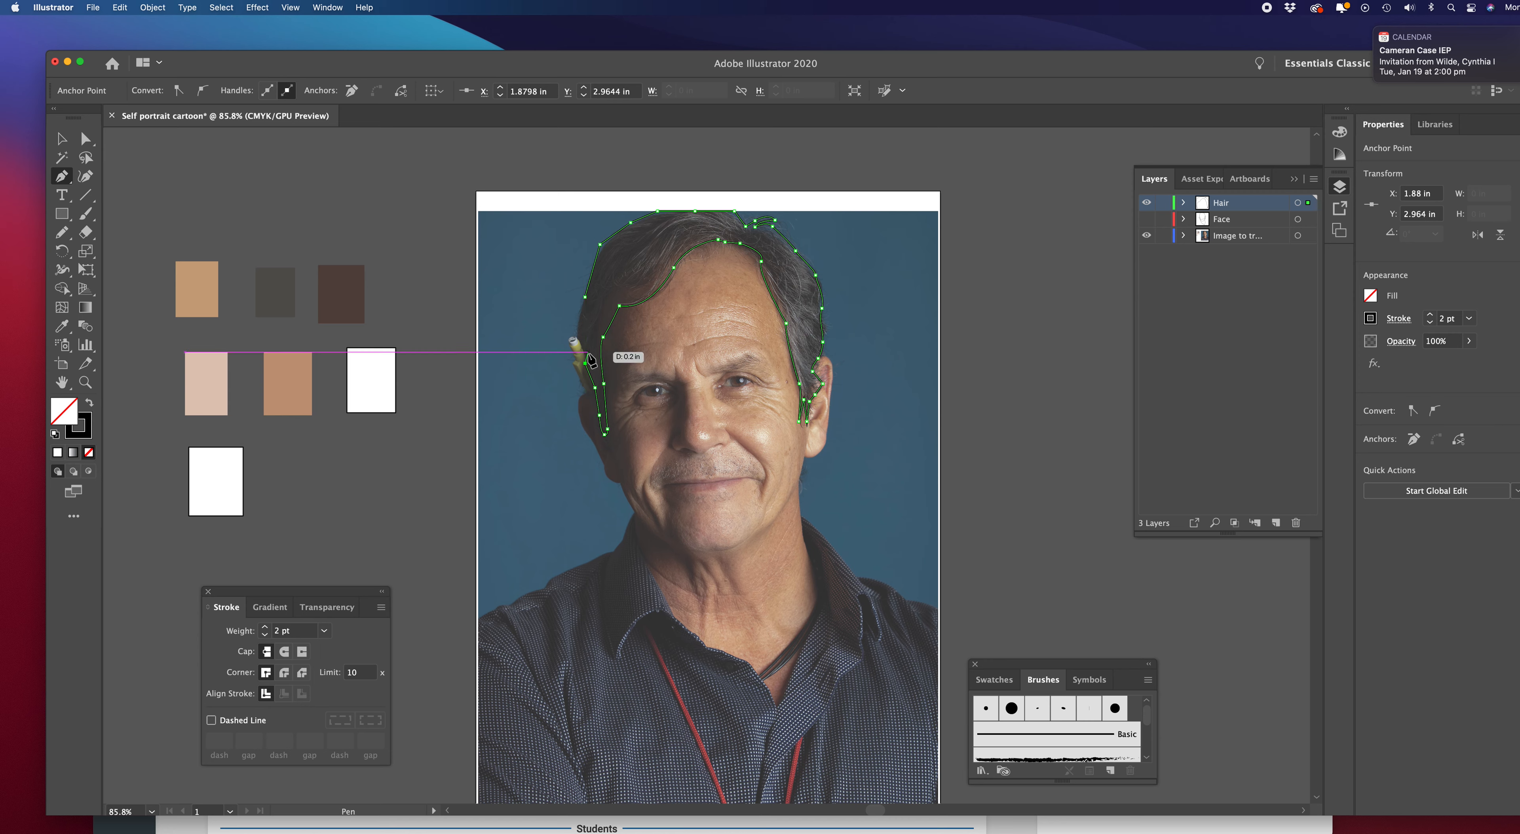
left_click(585, 362)
left_click(585, 351)
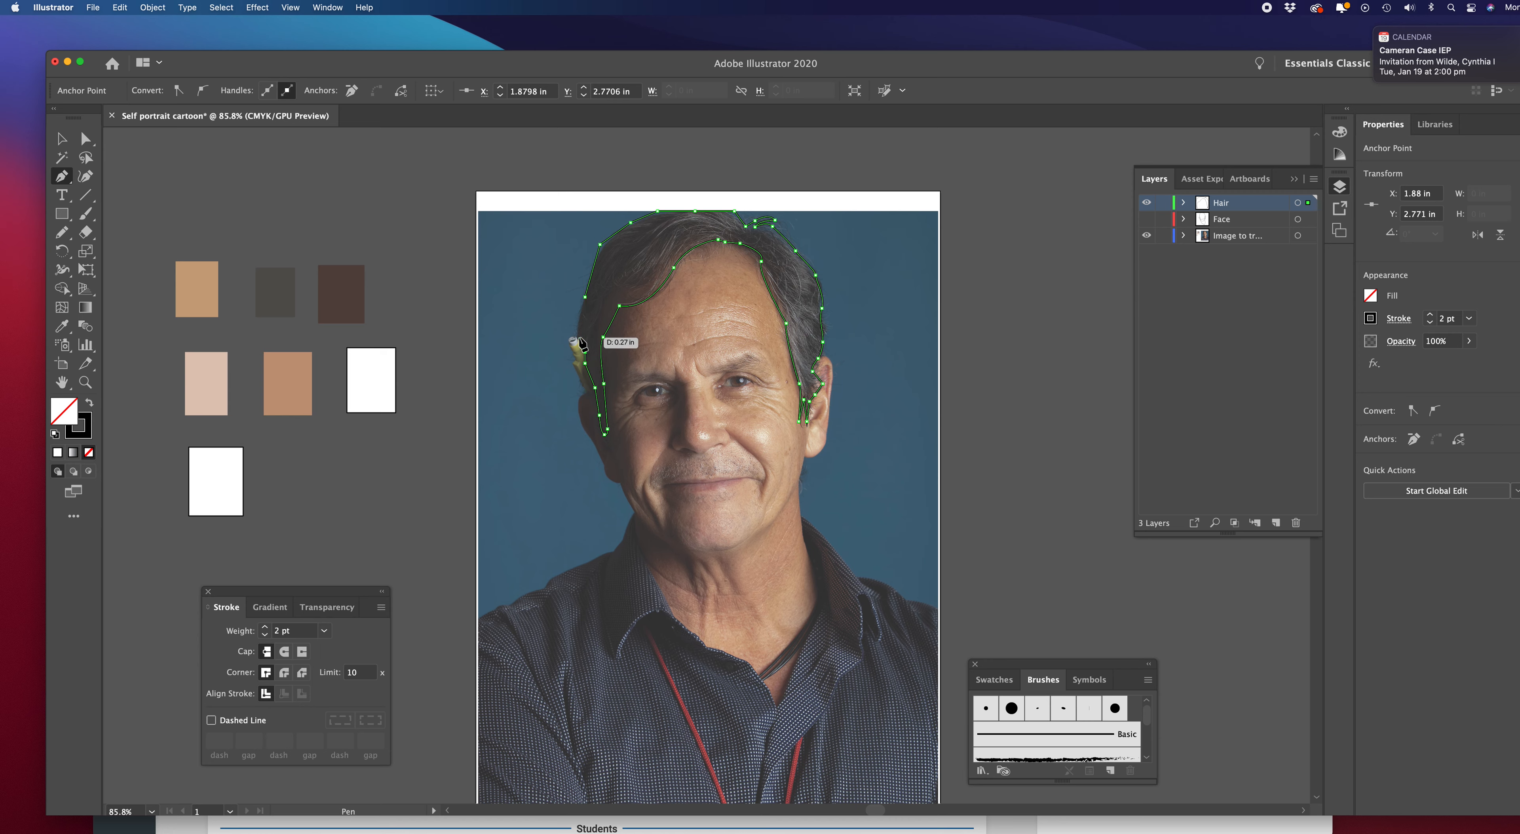
left_click(579, 335)
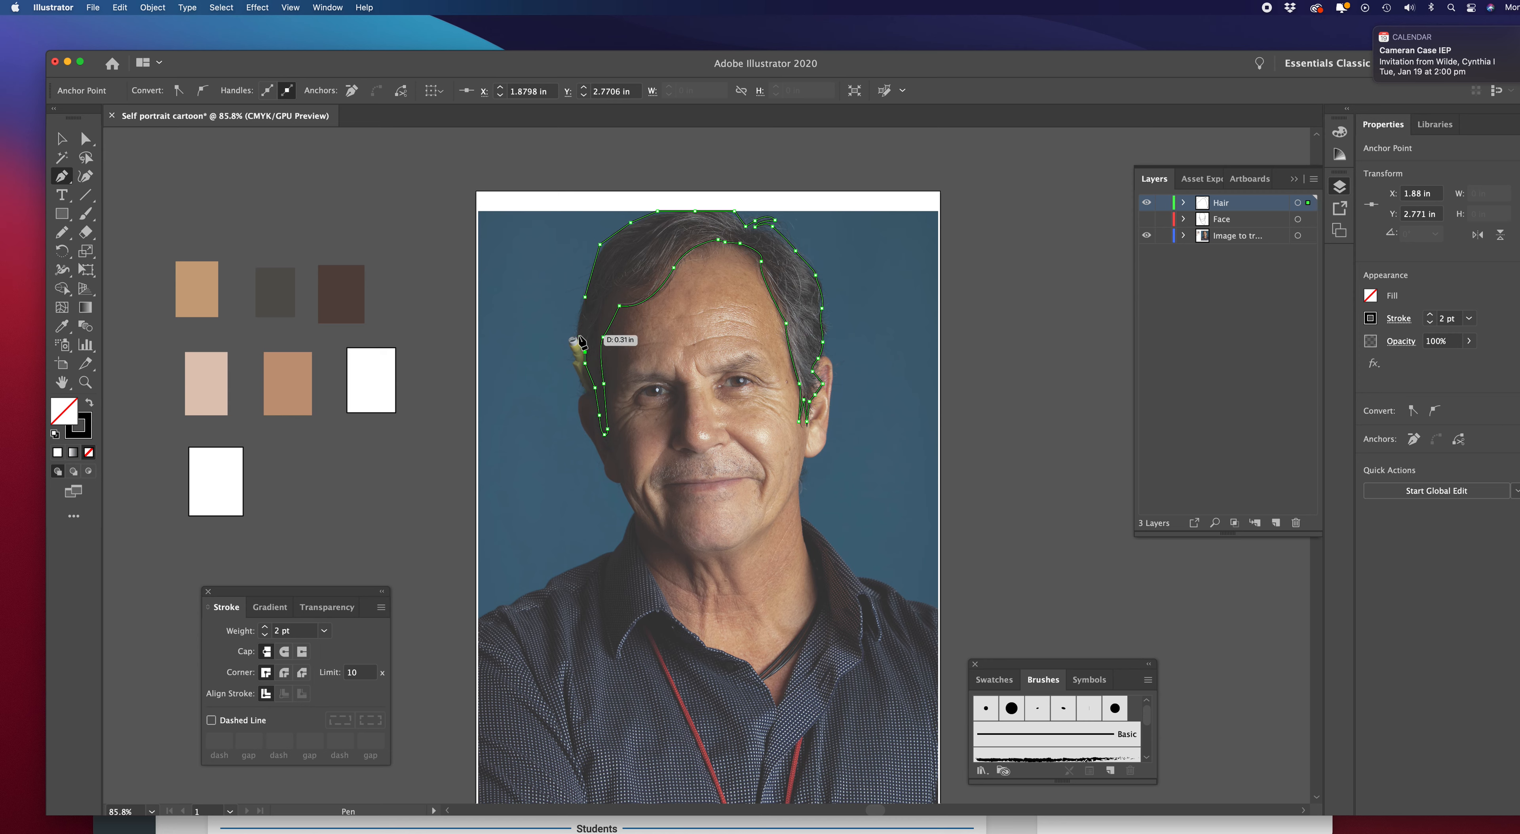
left_click(585, 296)
left_click(61, 139)
left_click(456, 265)
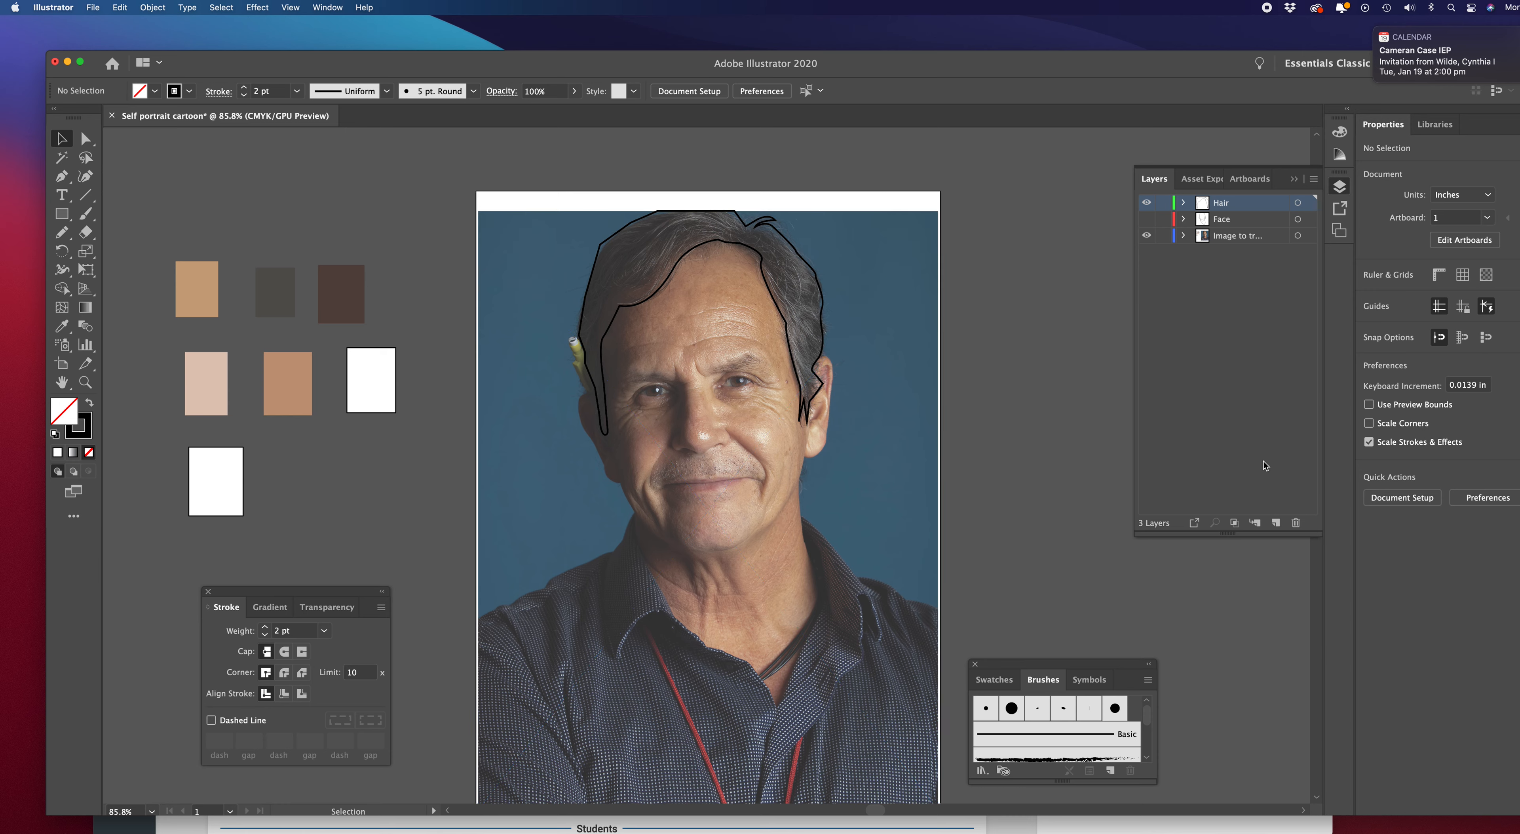
Show the Face layer in place of the Hair layer and fill the face shape with the tan swatch using the Eyedropper
left_click(1148, 220)
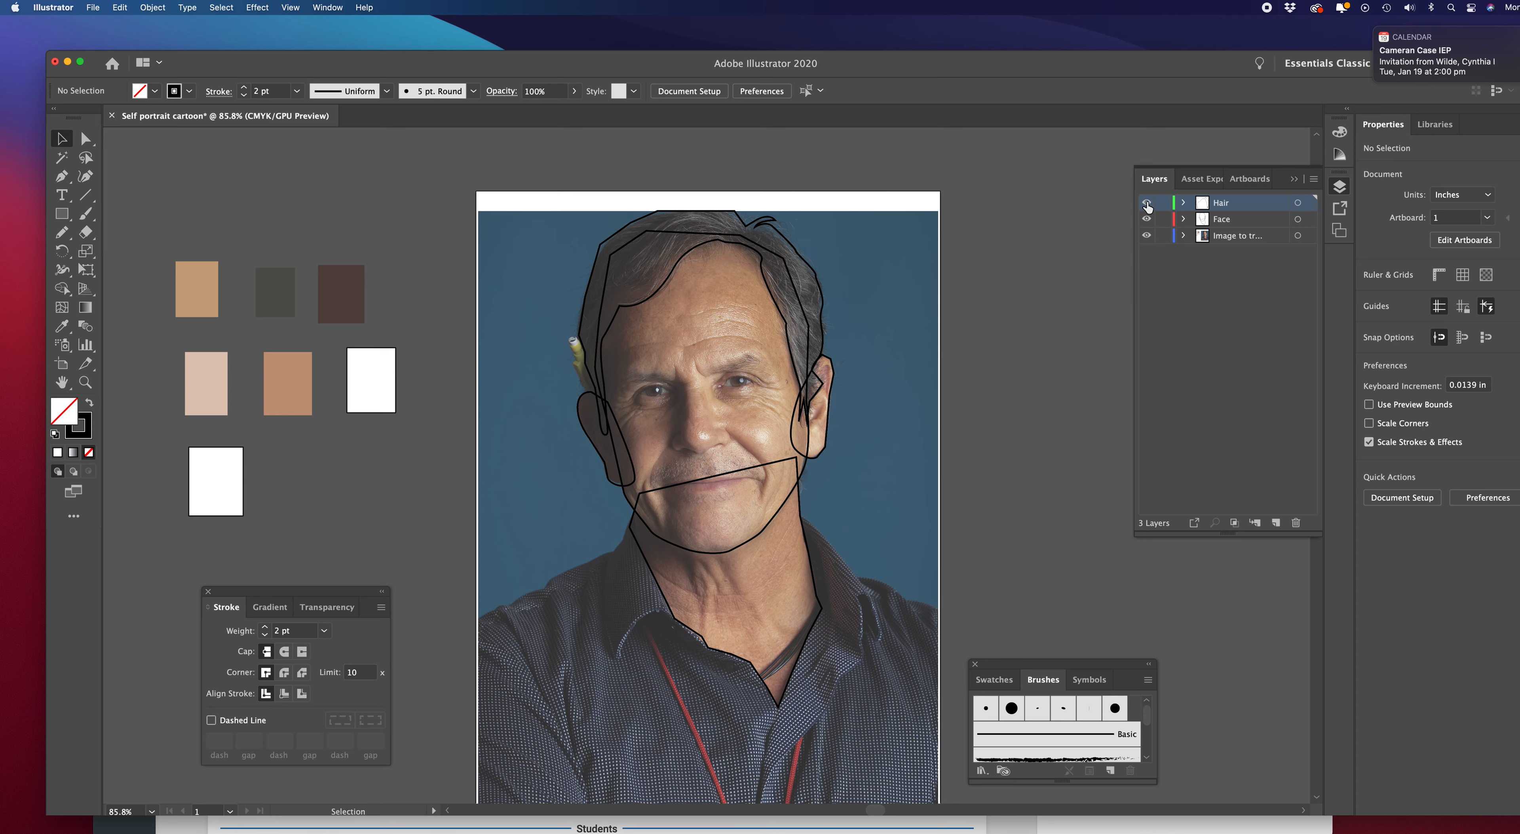
left_click(1147, 204)
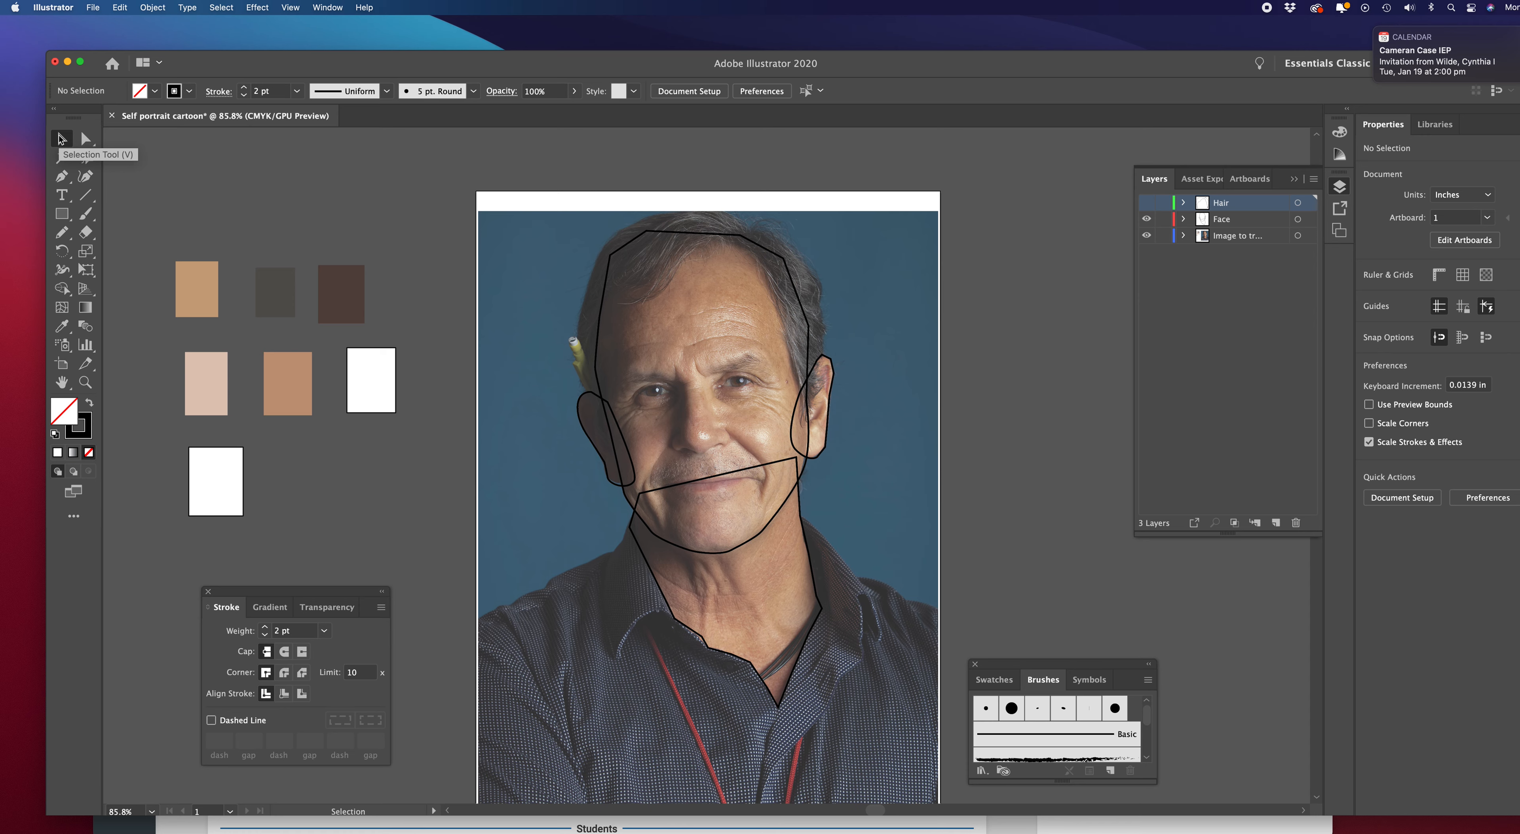
left_click(601, 338)
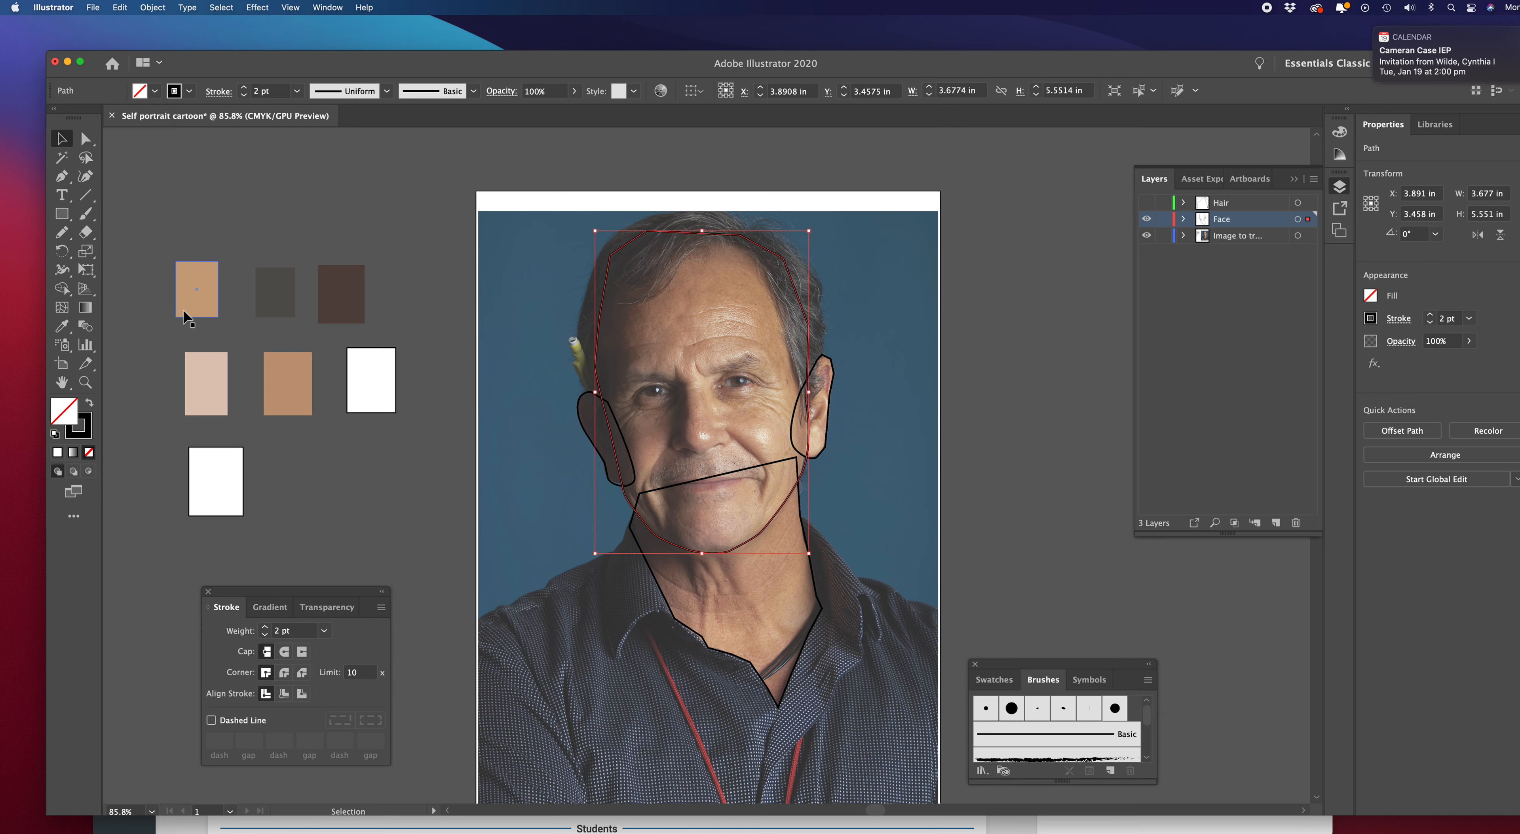
left_click(63, 326)
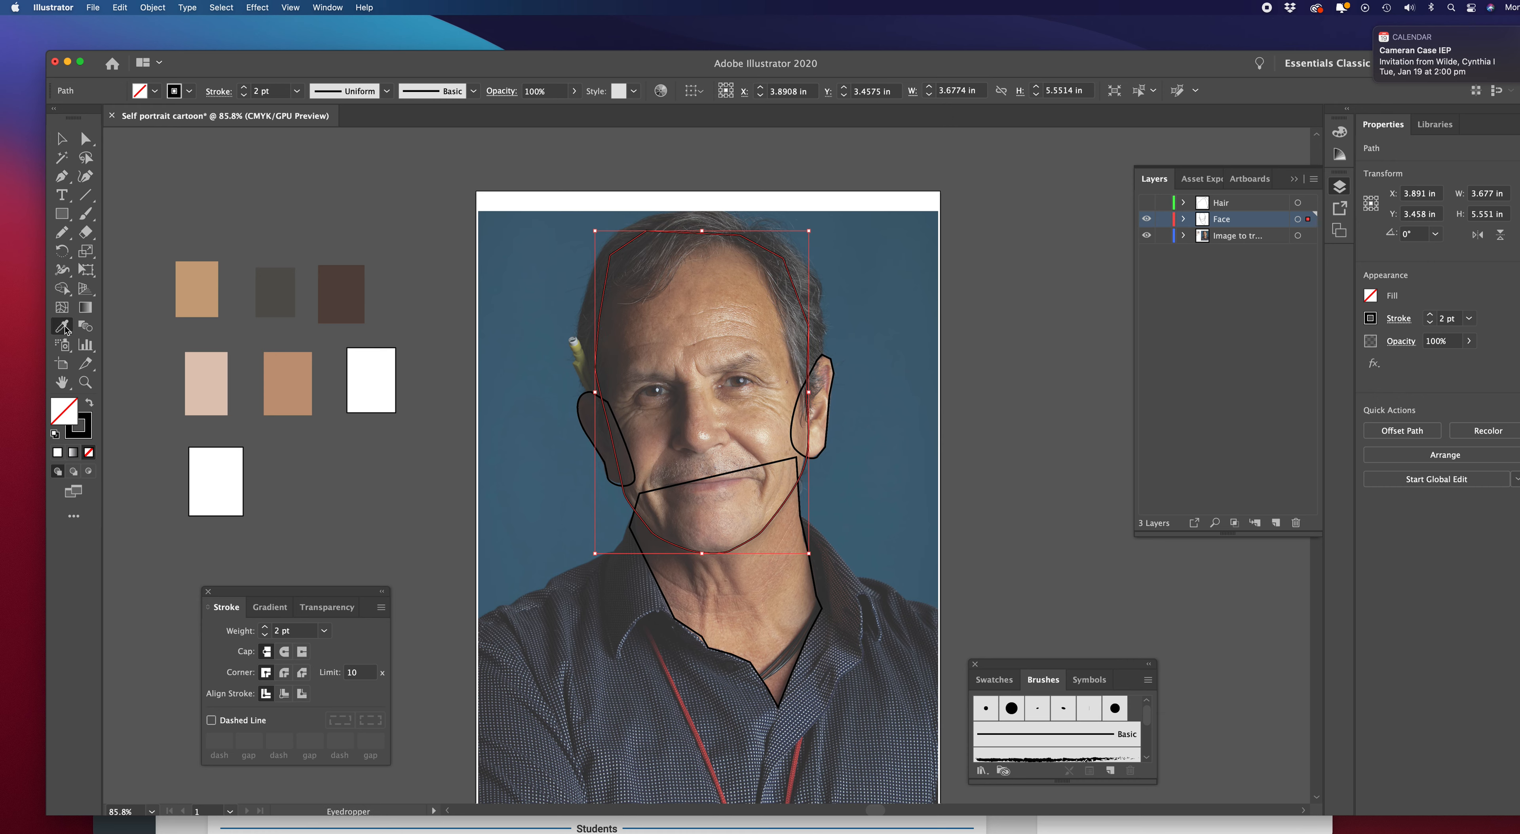
left_click(198, 282)
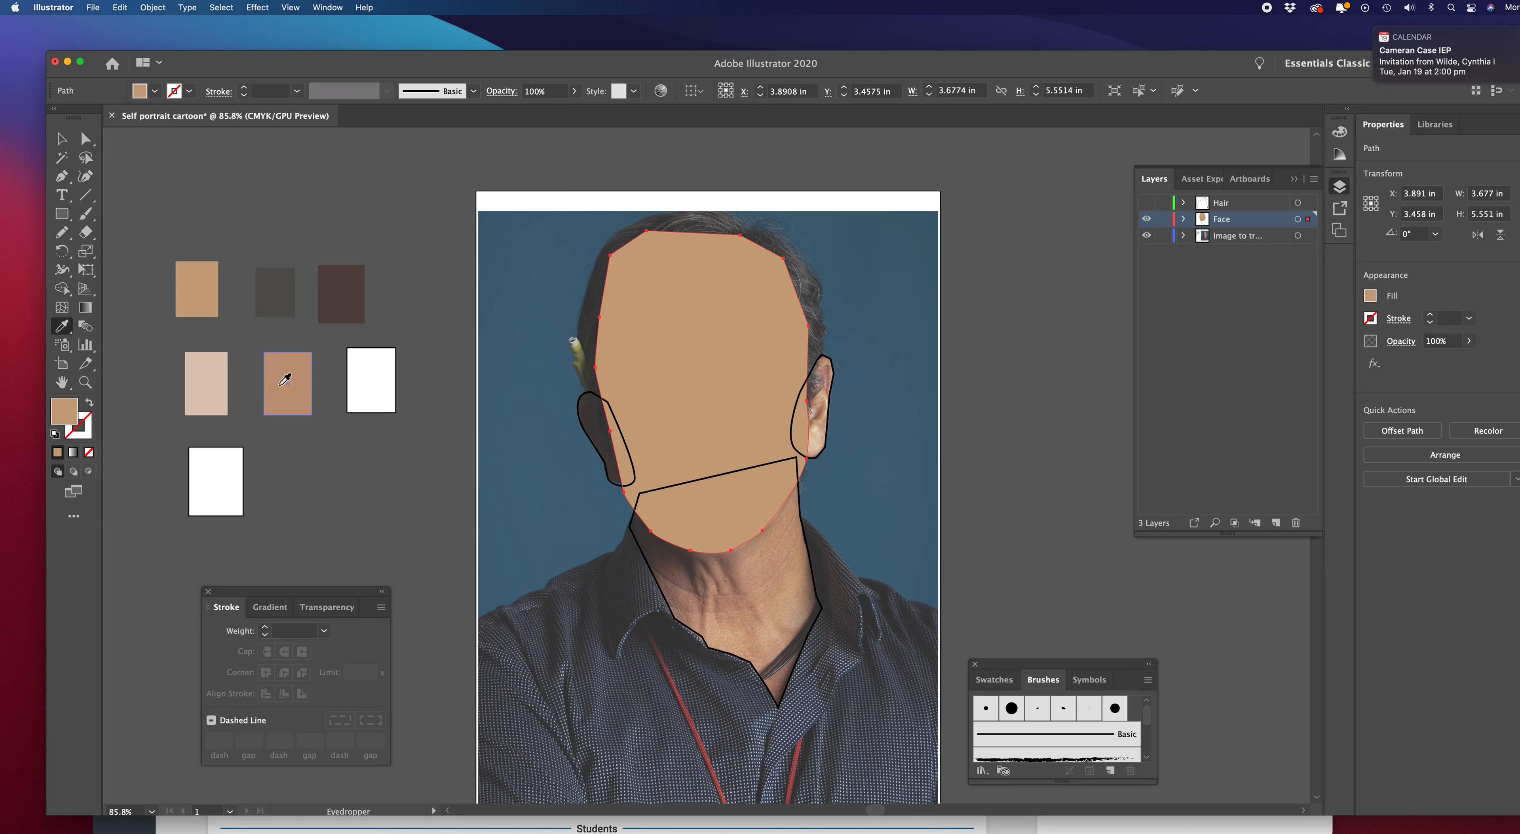
Fill the neck shape with the darker reddish-tan swatch using the Eyedropper
left_click(63, 140)
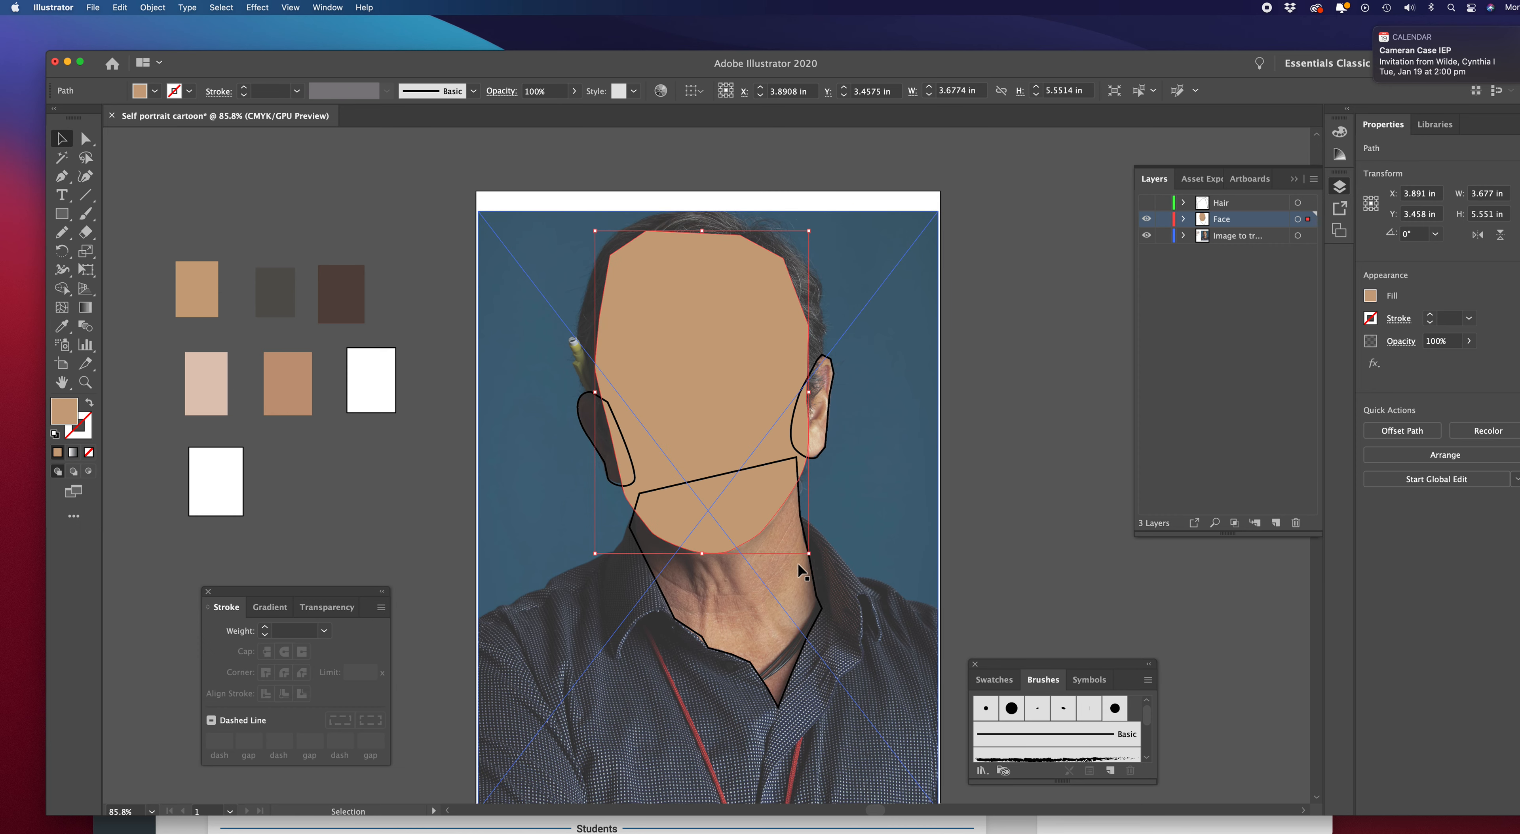
left_click(804, 506)
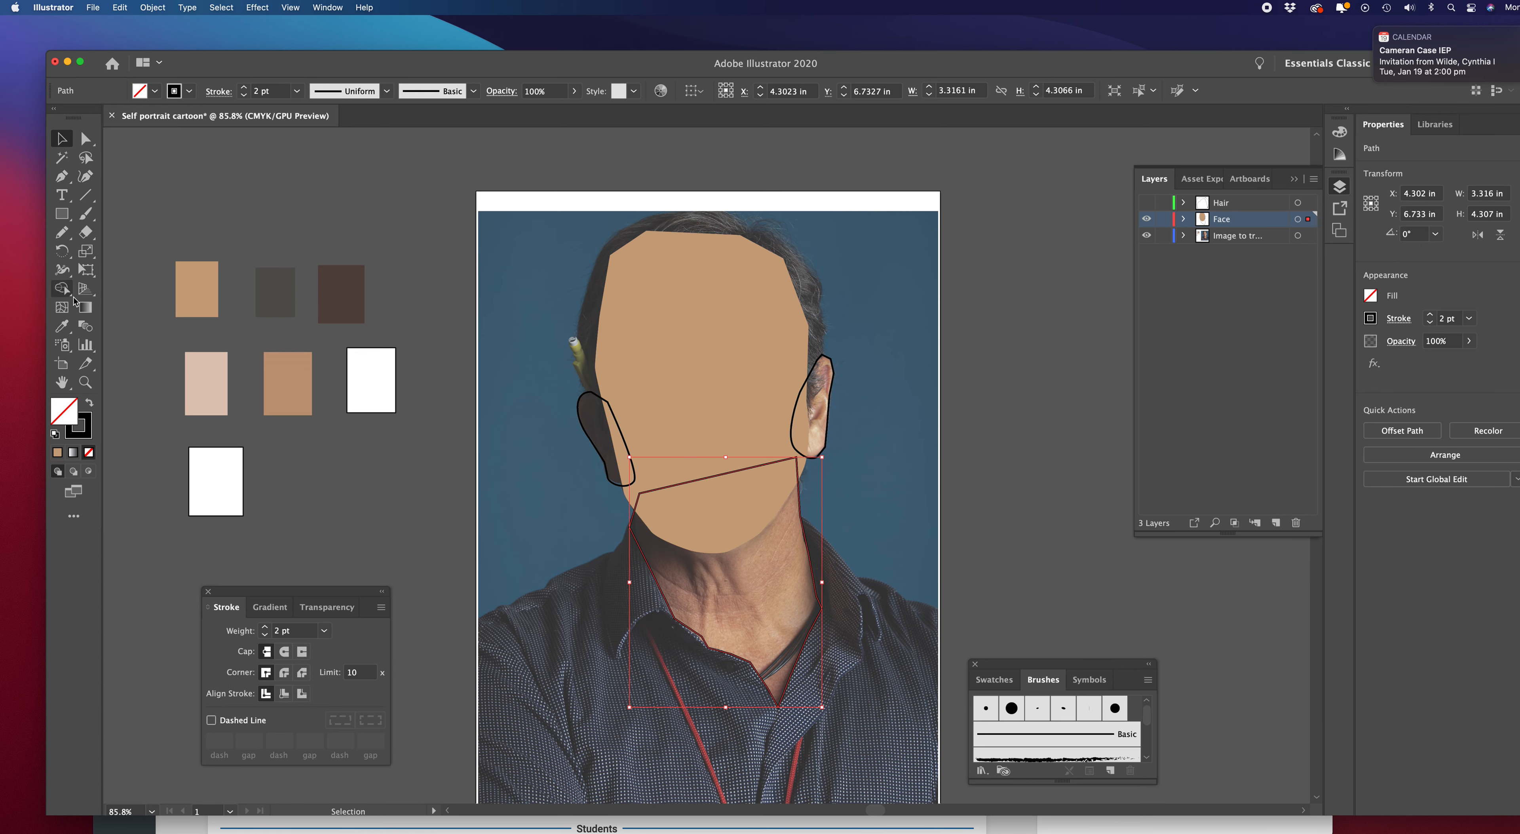
left_click(61, 328)
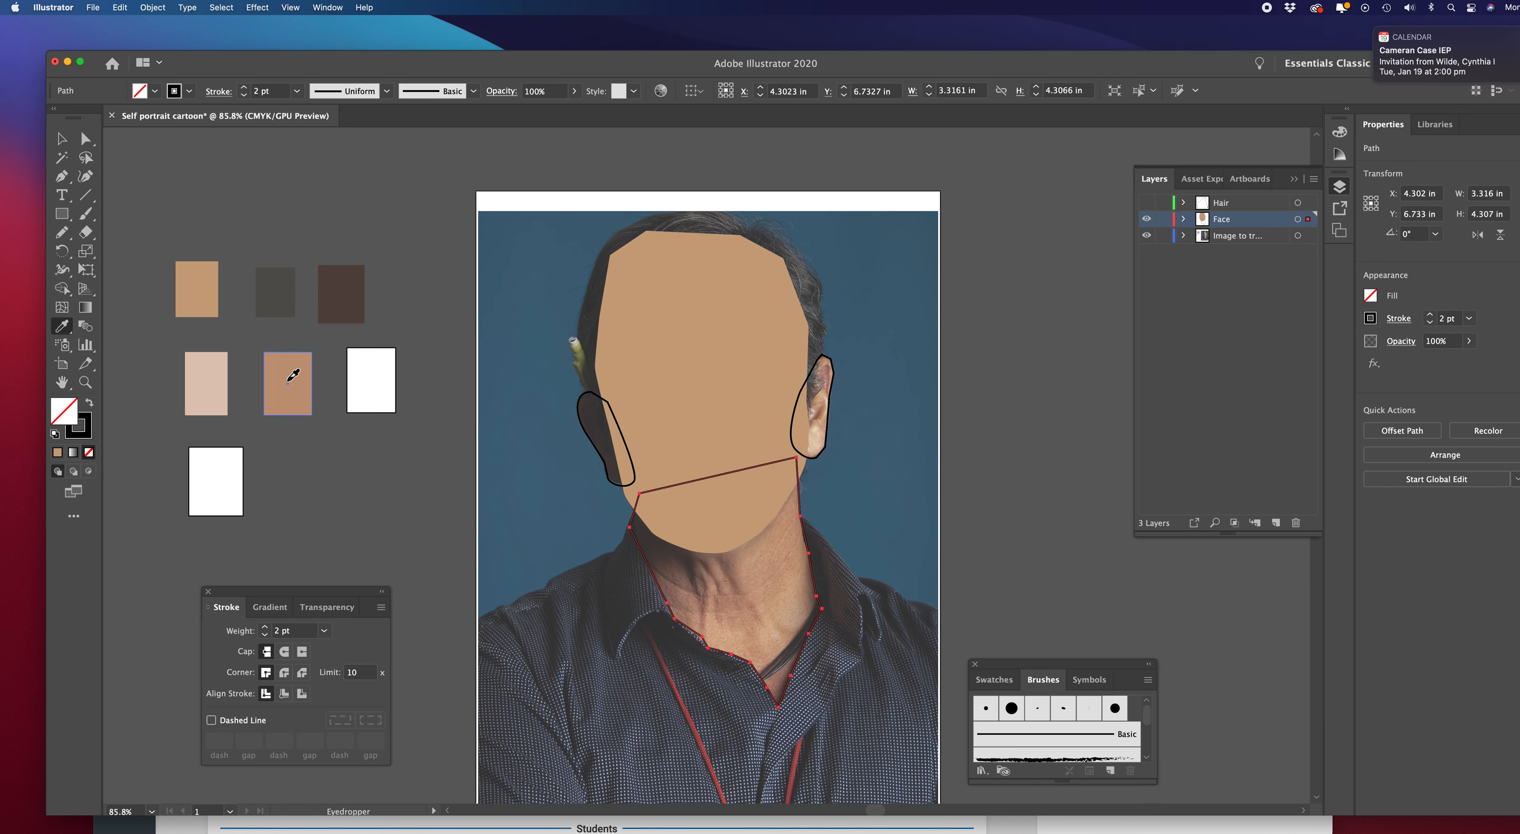
left_click(292, 378)
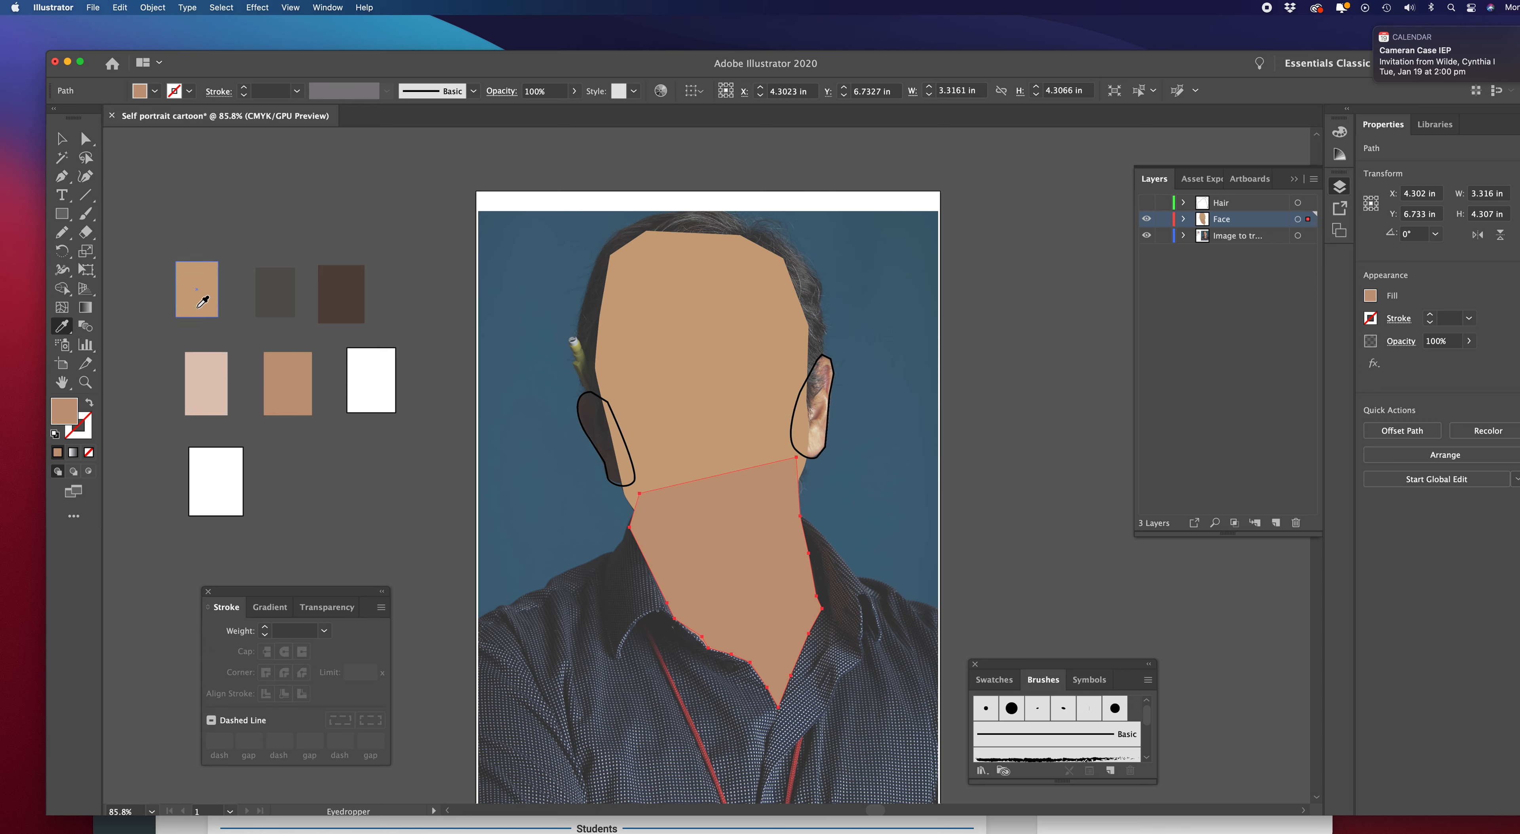
Fill both ear shapes with the same tan swatch as the face using the Eyedropper
left_click(59, 138)
left_click(590, 440)
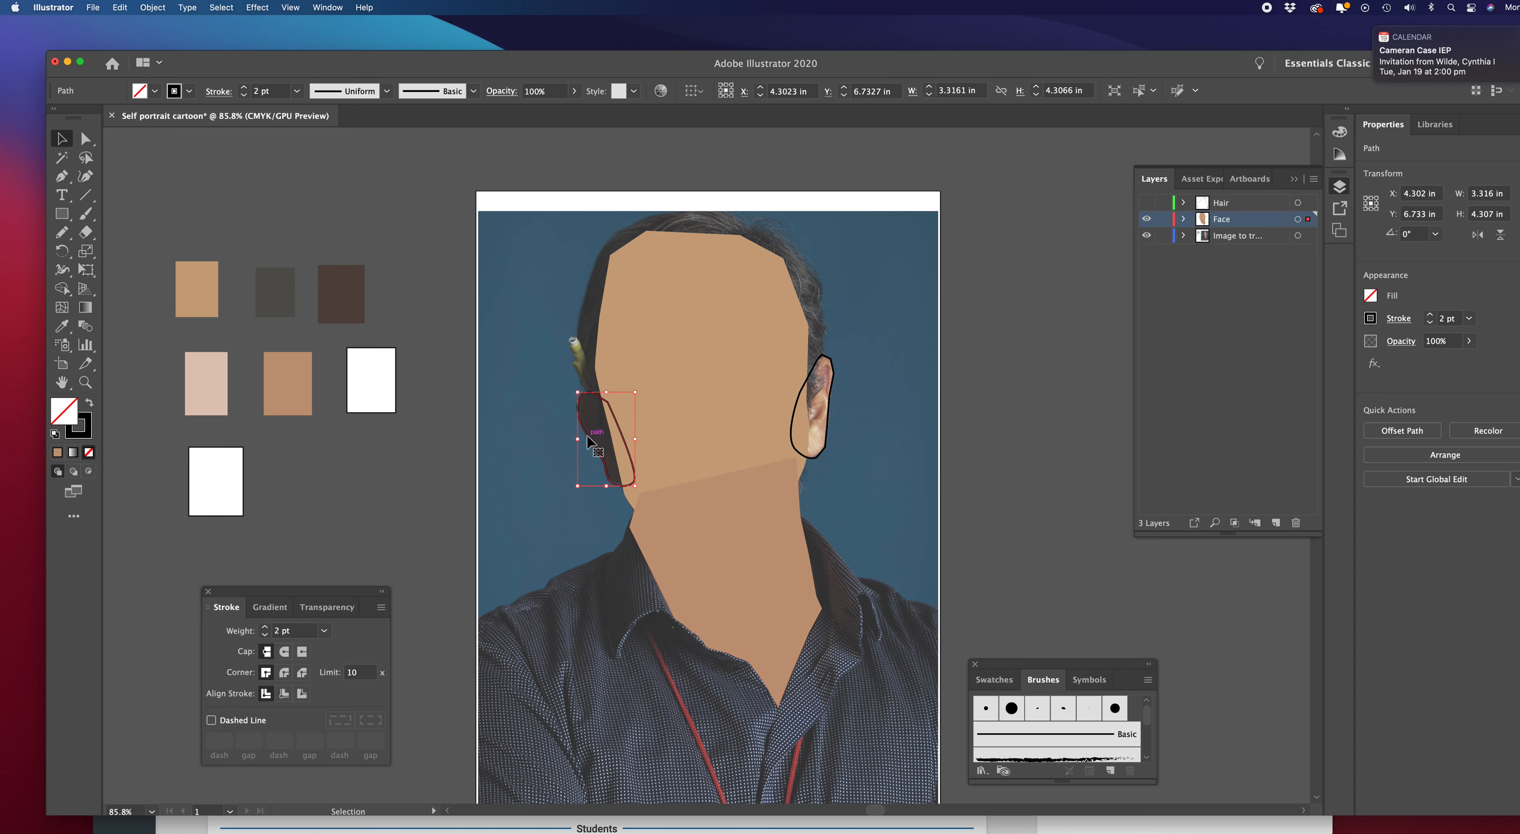
left_click(62, 326)
left_click(214, 284)
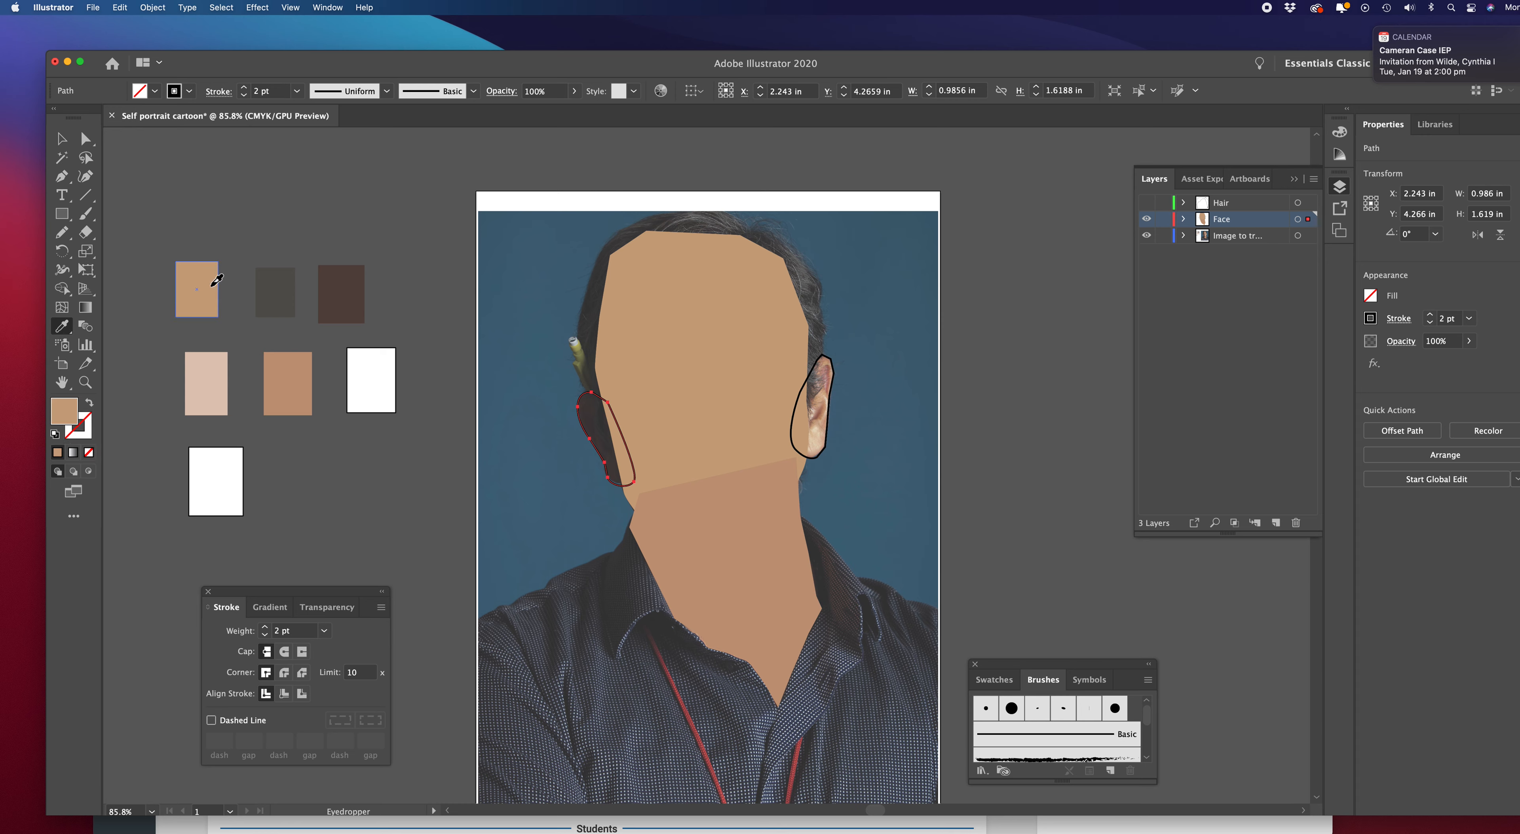
key("v")
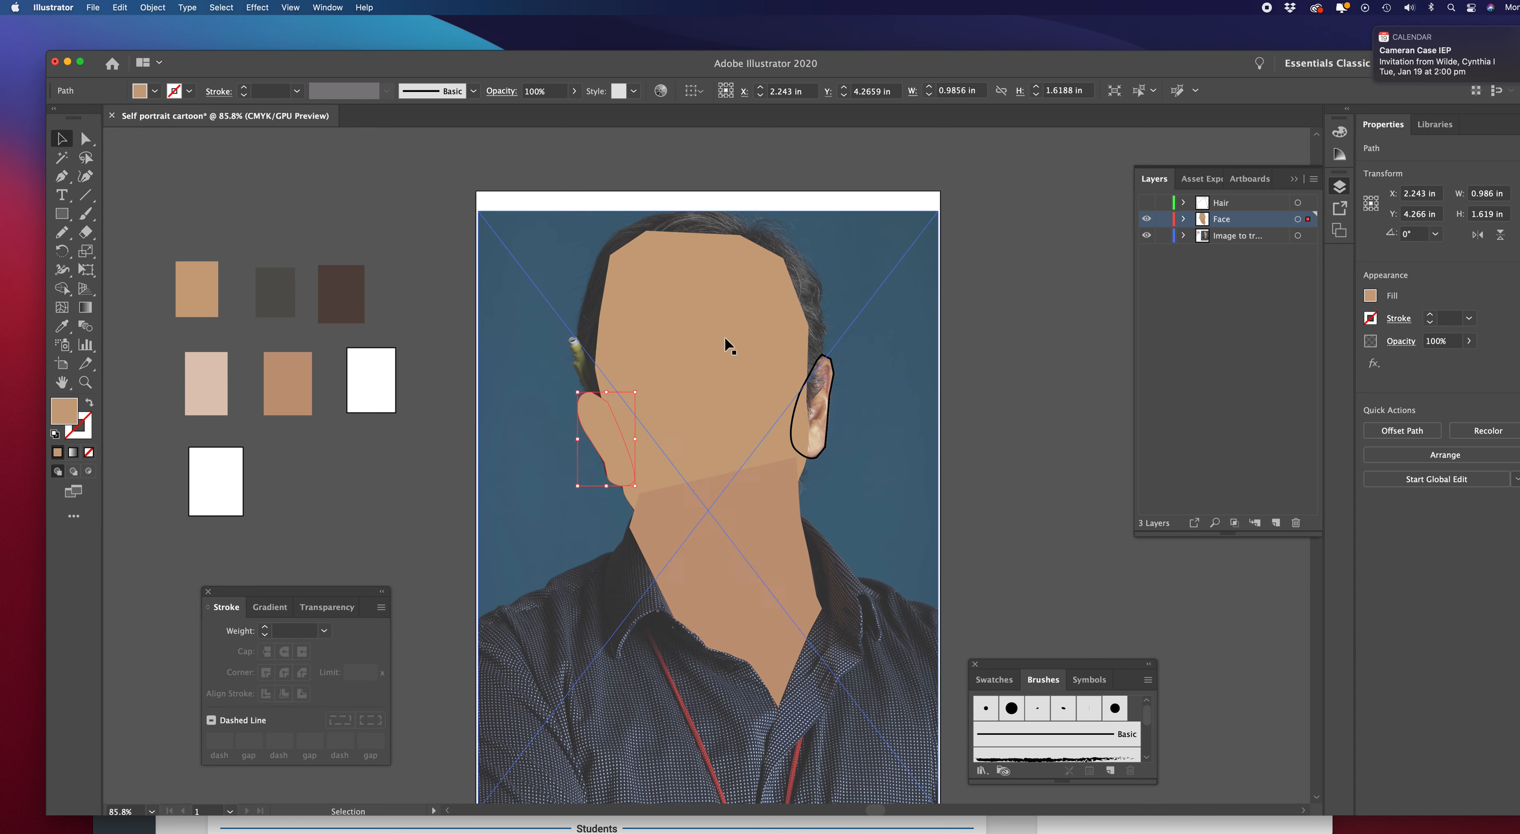
left_click(829, 411)
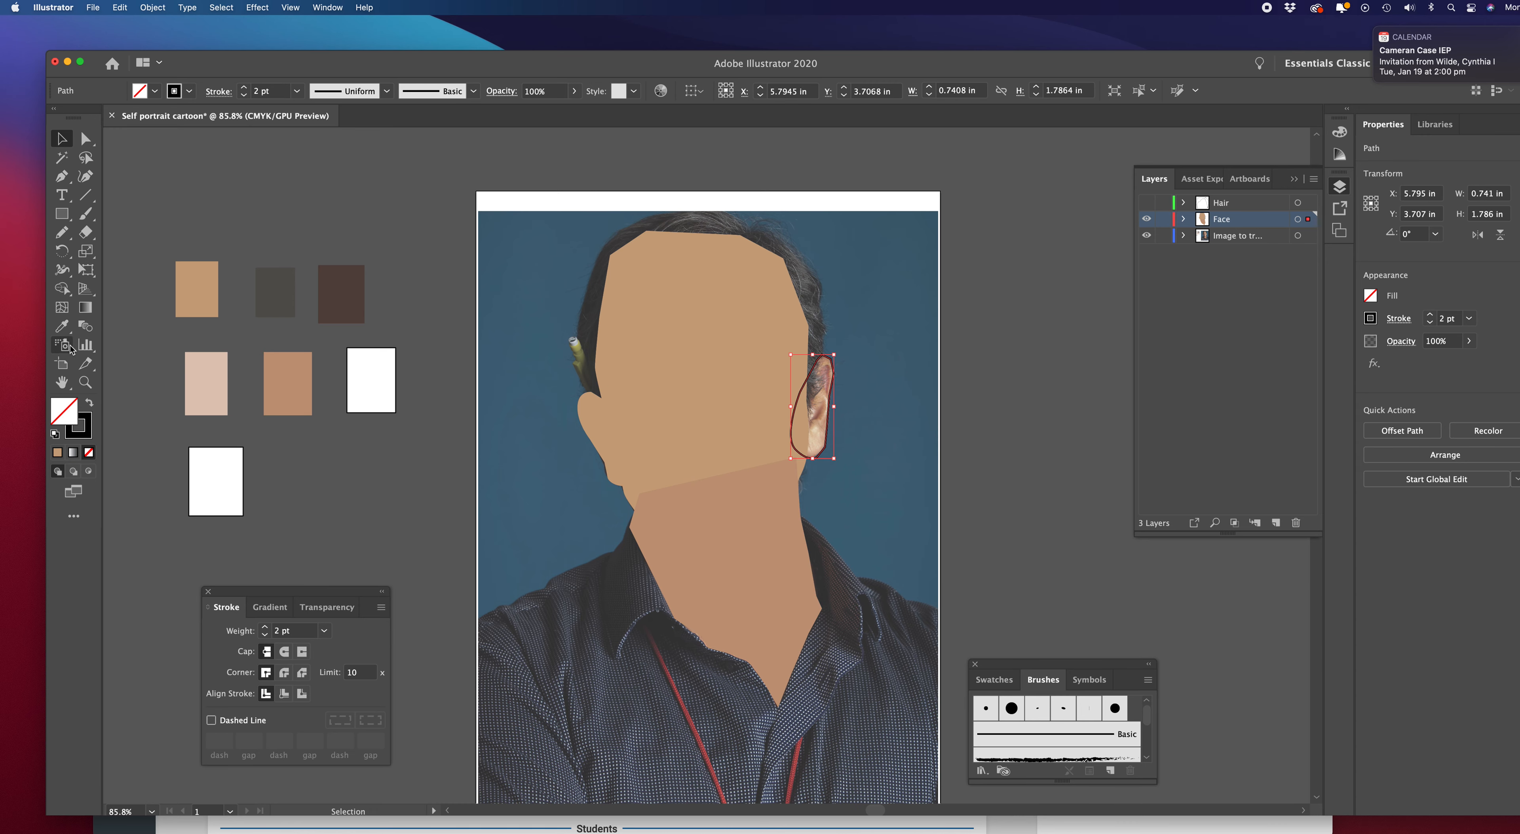
left_click(62, 325)
left_click(201, 301)
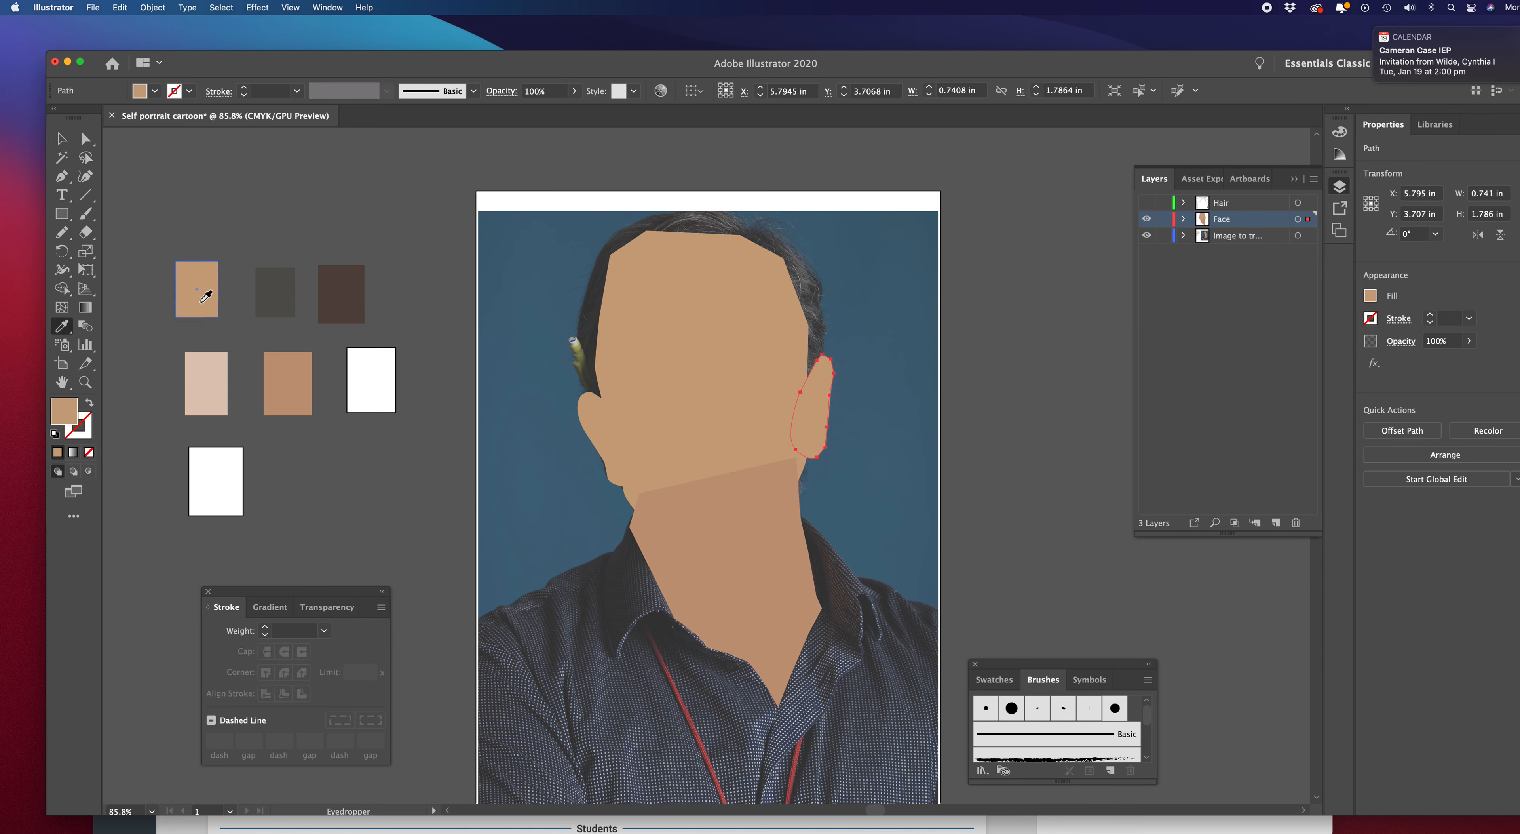
Send the ear opposite the pencil to the back of the Face layer
left_click(61, 139)
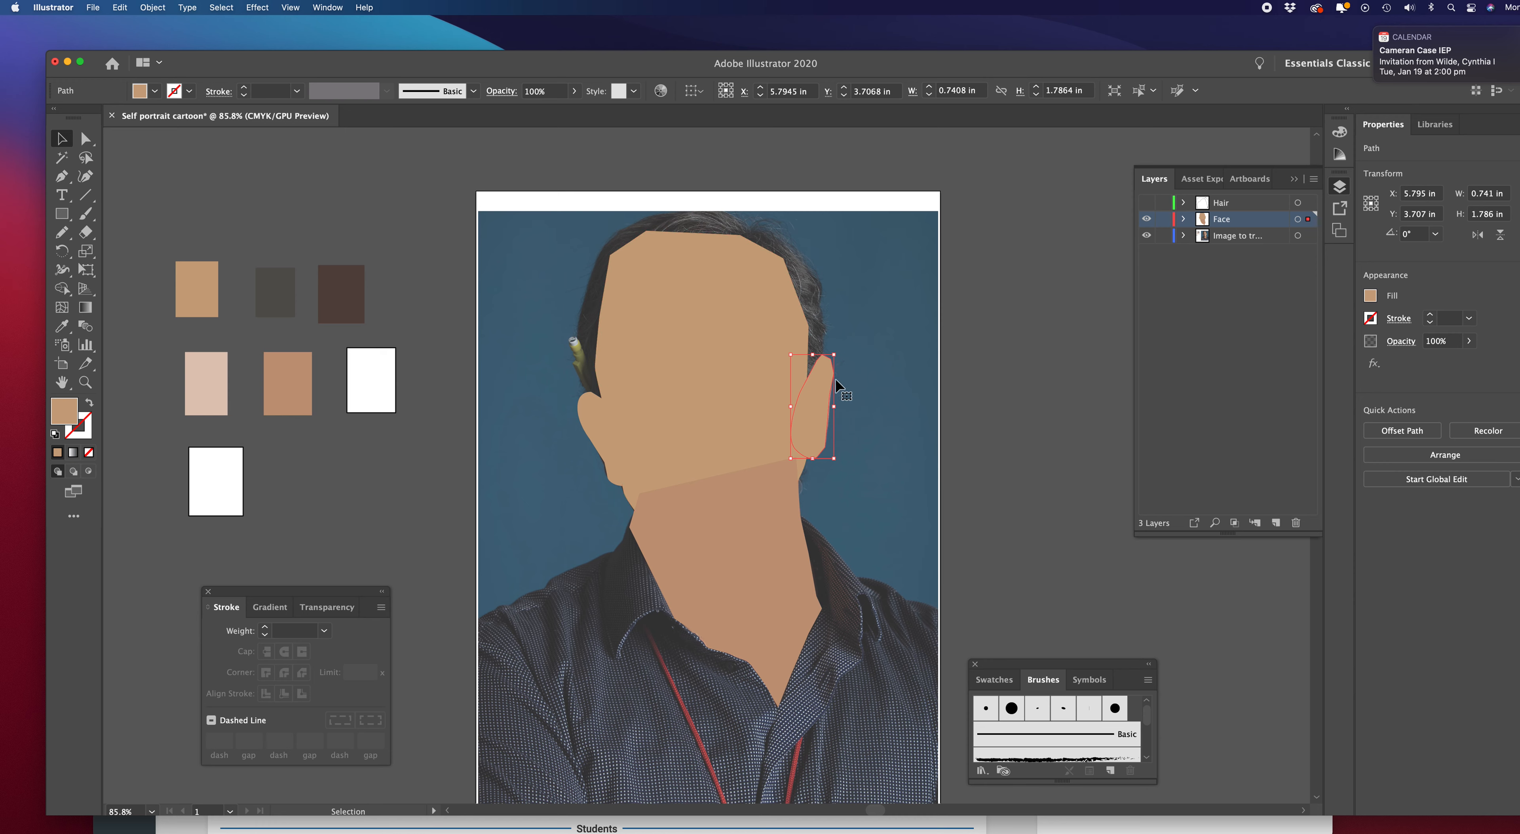
right_click(813, 406)
mouse_move(824, 632)
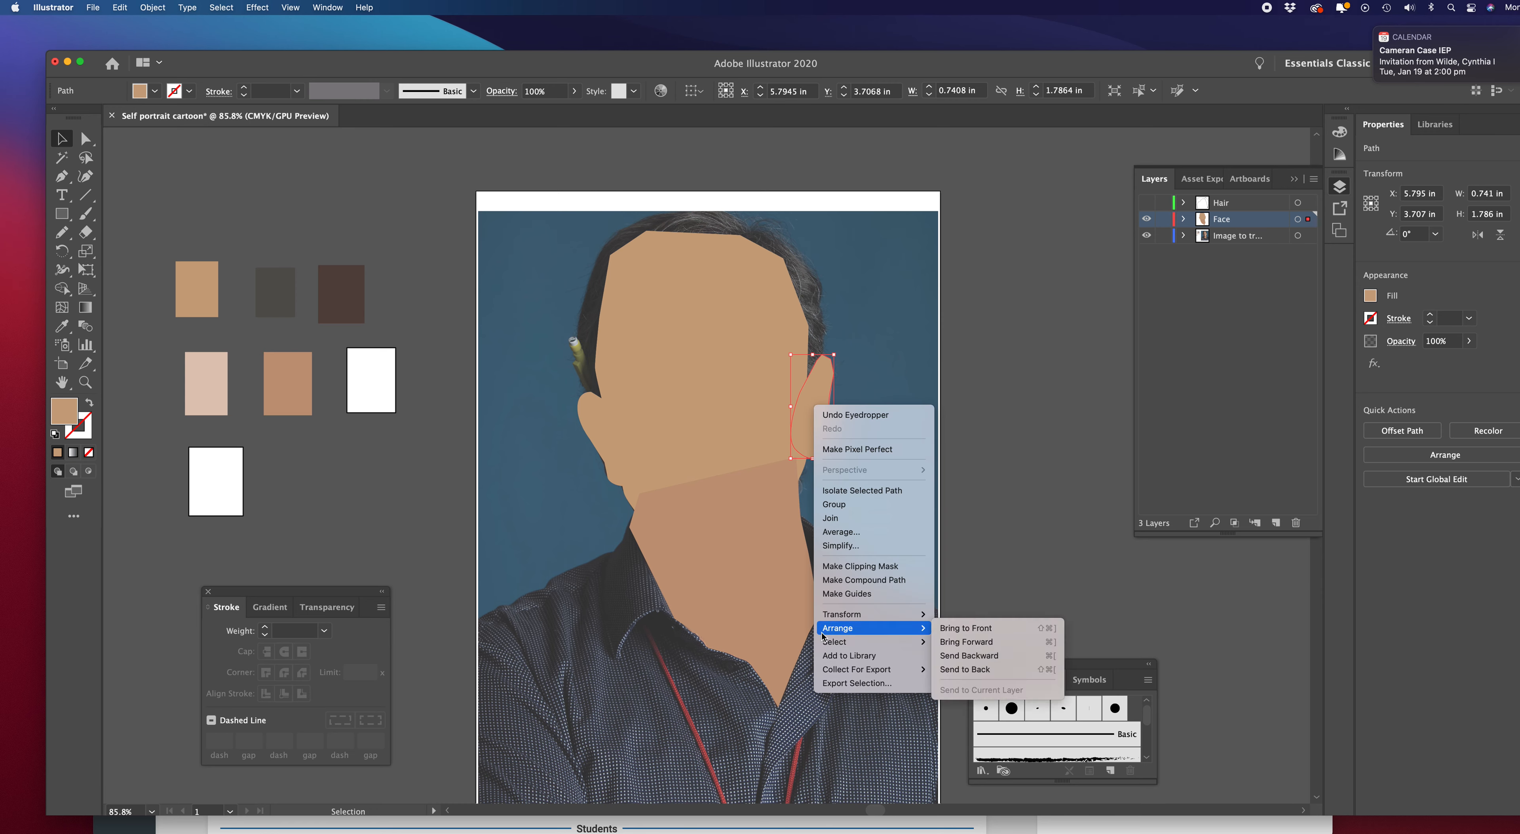
left_click(963, 669)
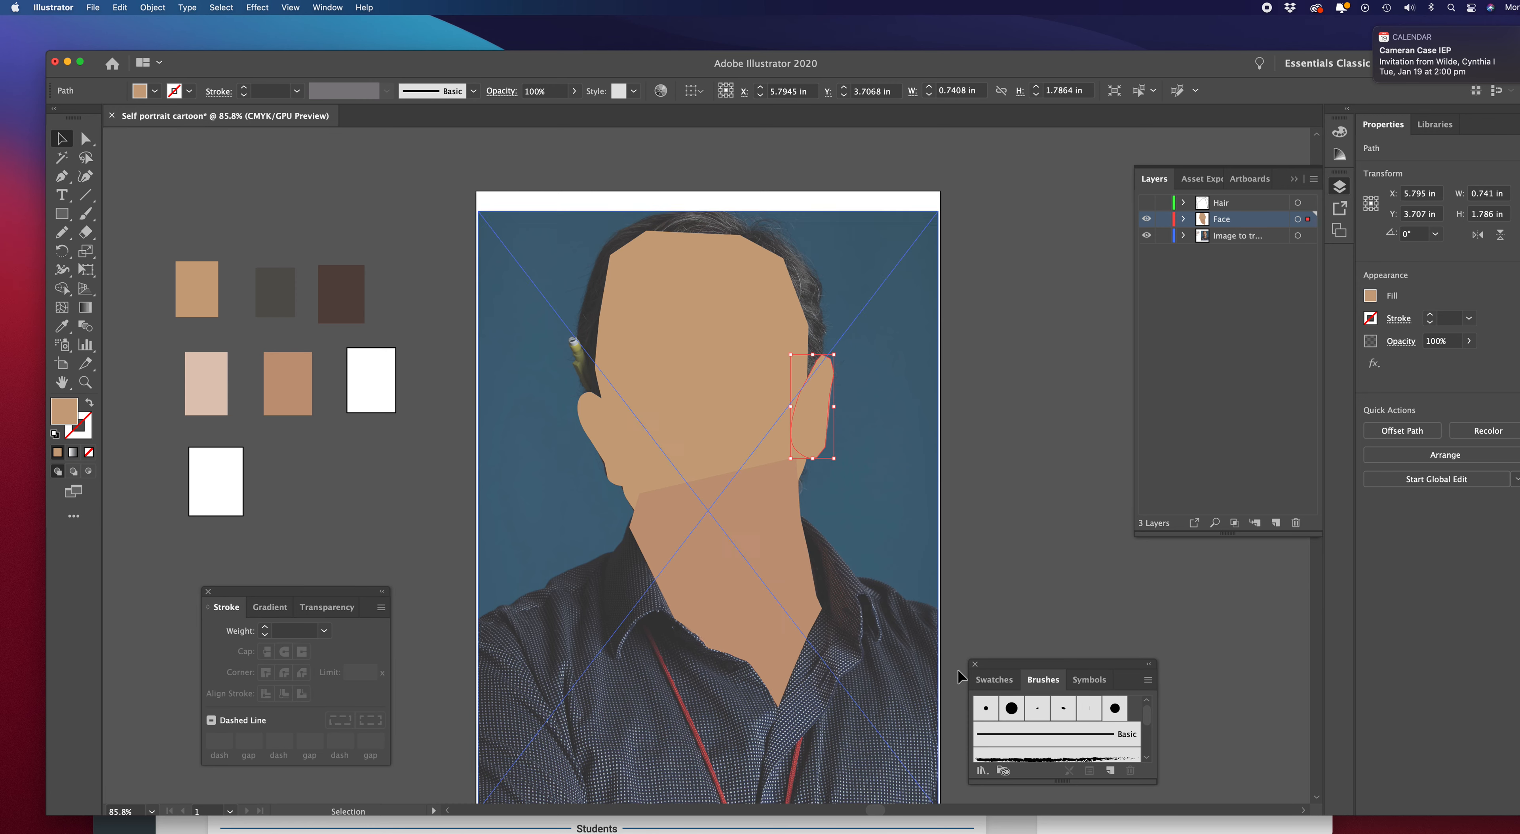
Reselect the ear opposite the pencil and apply Send to Back to it again
right_click(820, 412)
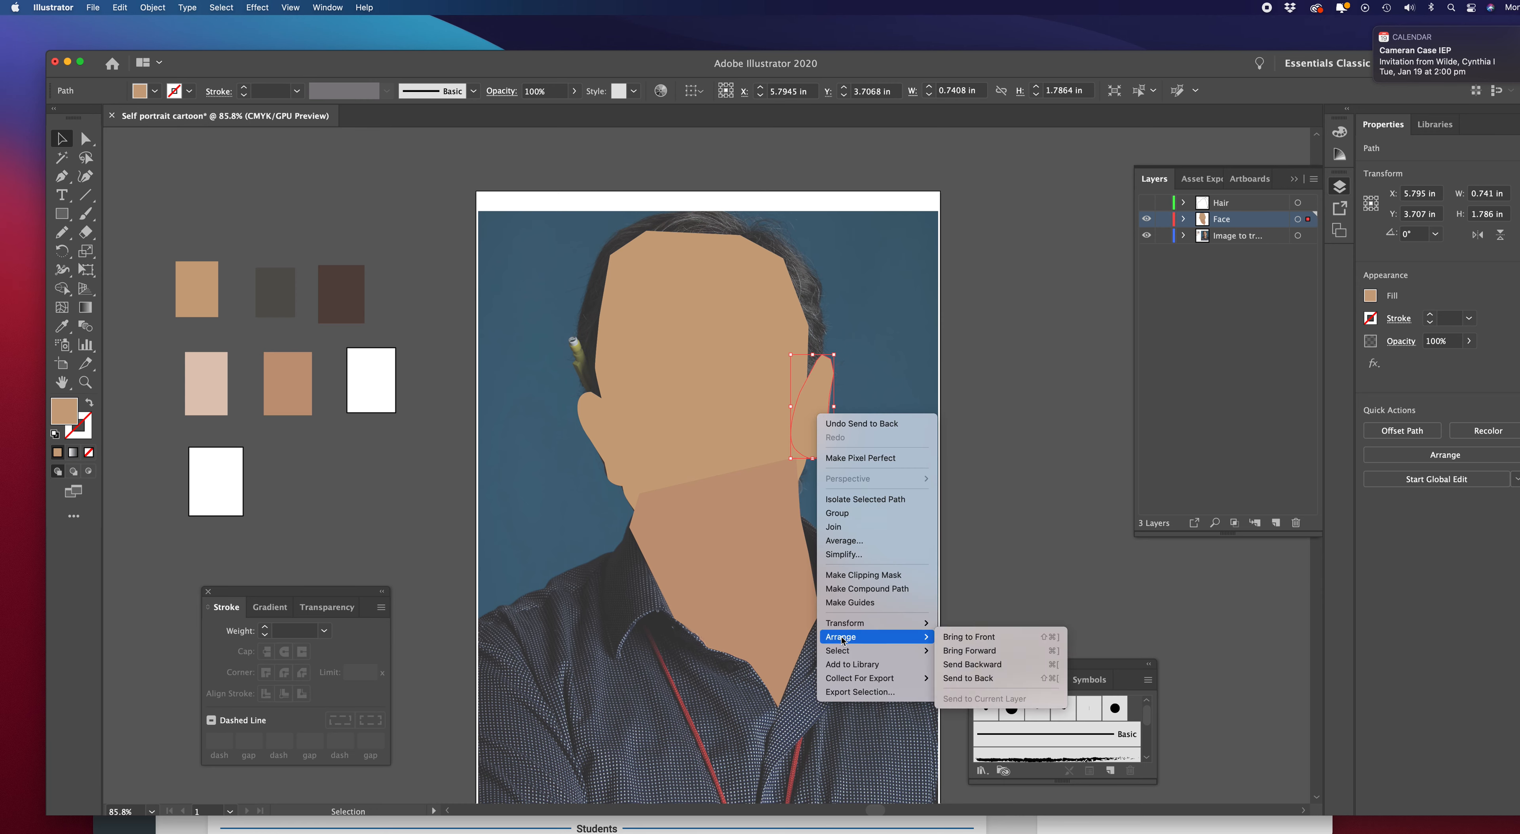
left_click(841, 638)
left_click(806, 415)
right_click(822, 417)
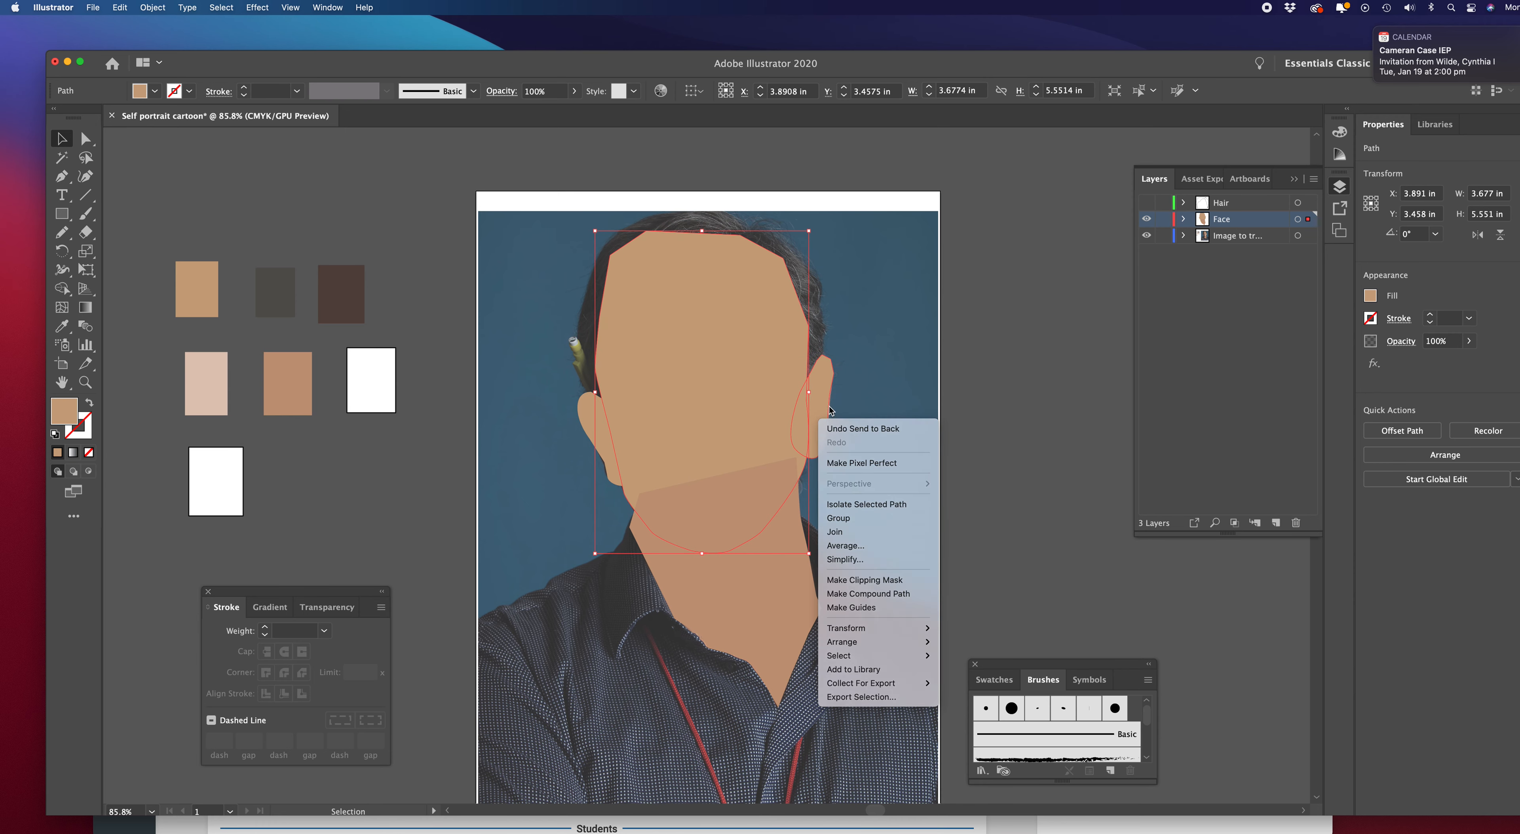
left_click(830, 410)
left_click(832, 369)
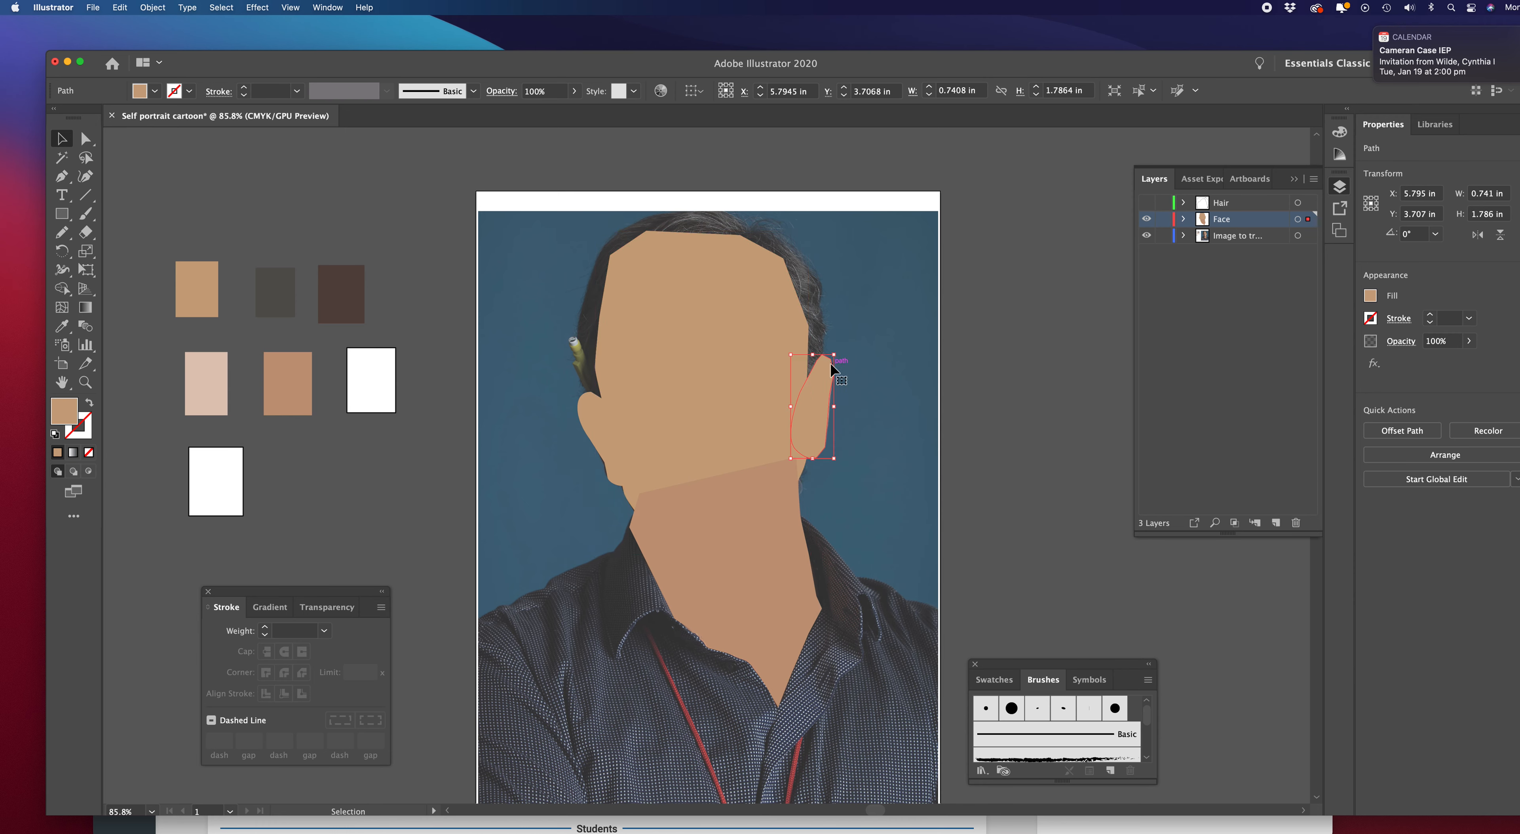
right_click(821, 406)
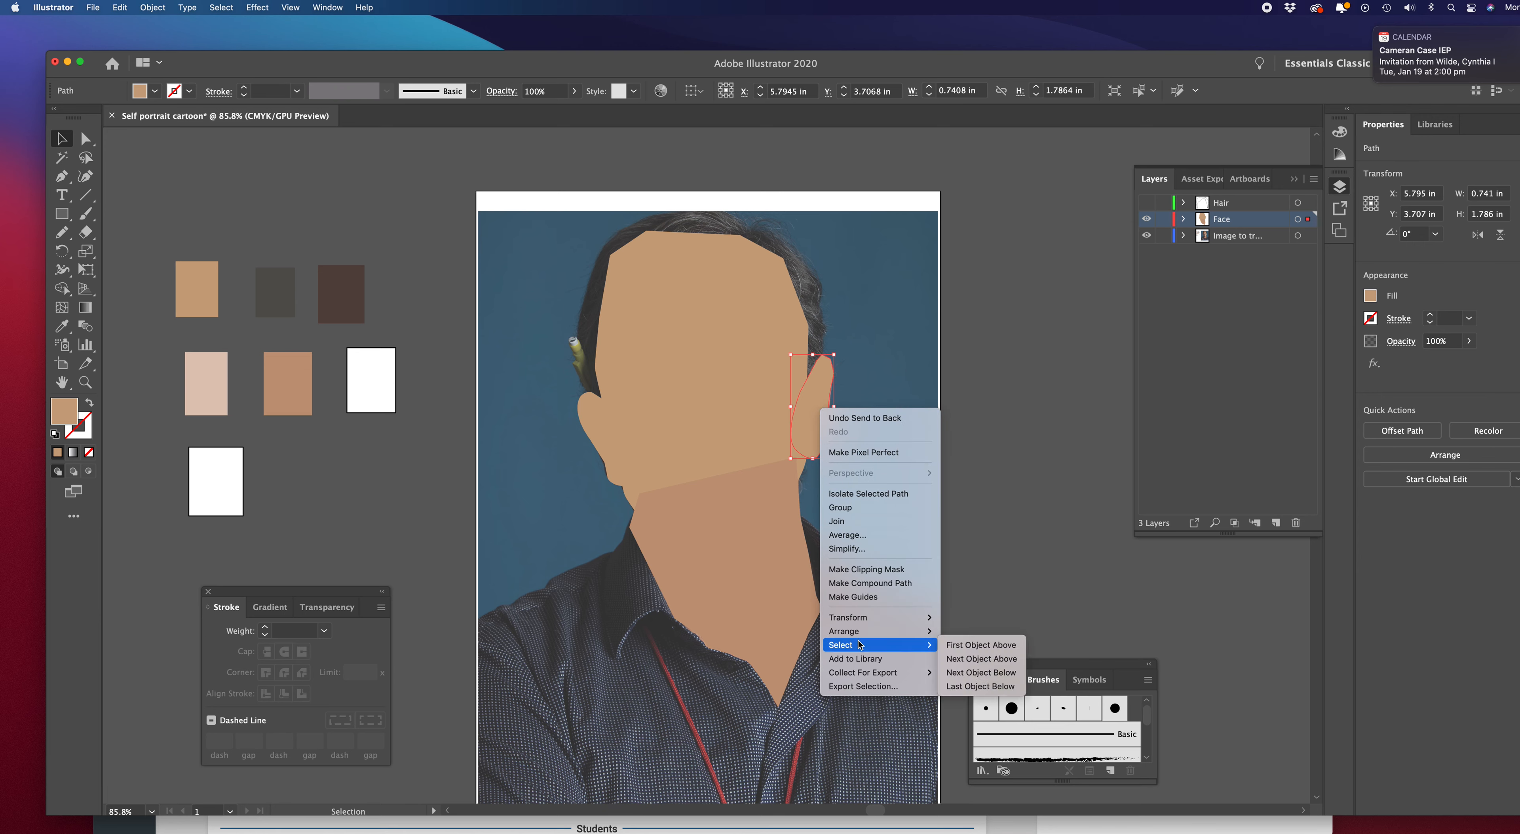
mouse_move(868, 633)
left_click(979, 673)
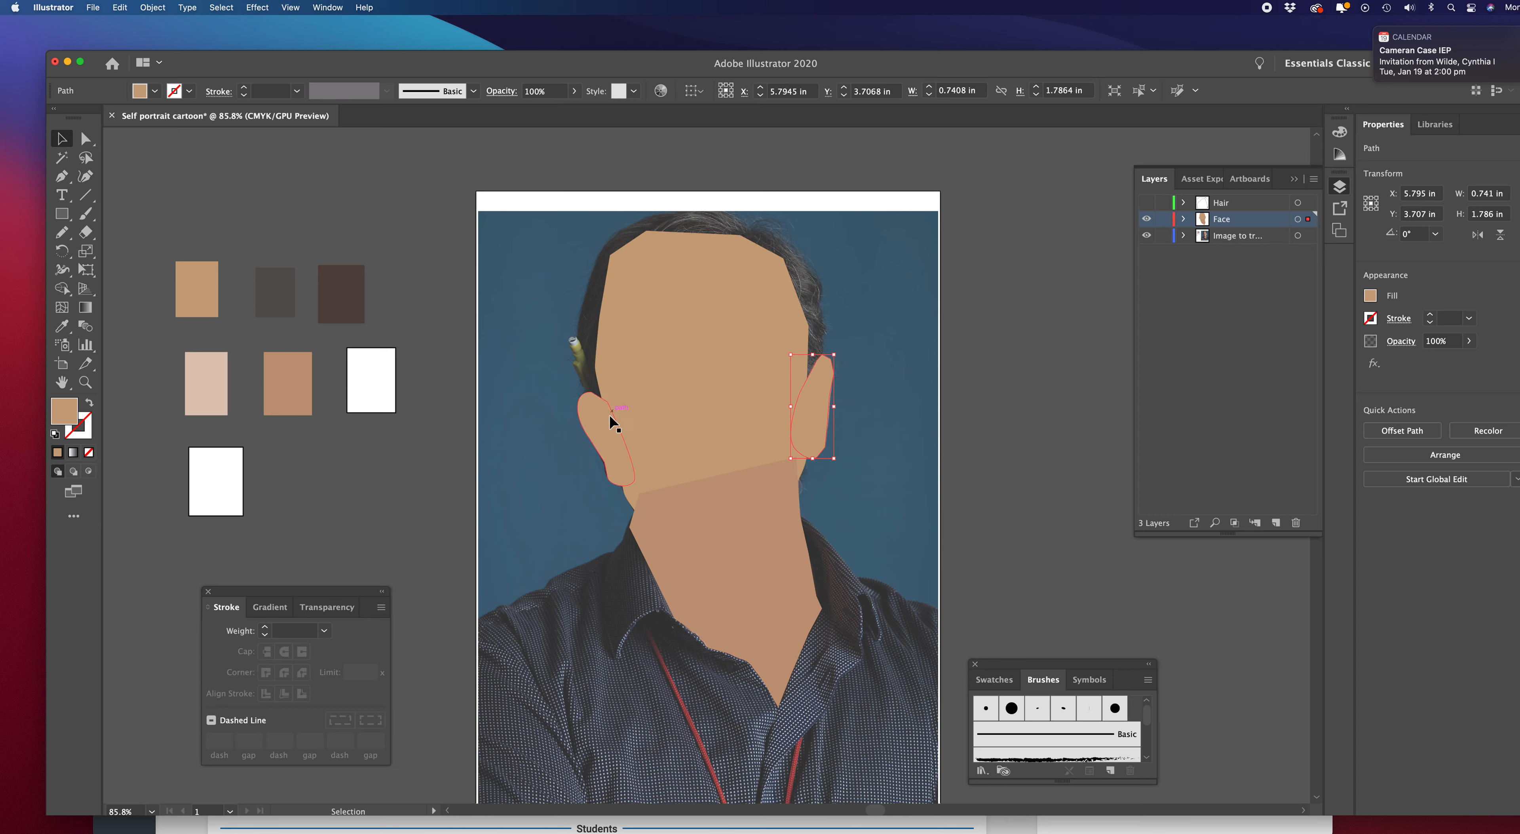
Send the ear on the pencil side to the back of the Face layer
left_click(593, 414)
right_click(585, 409)
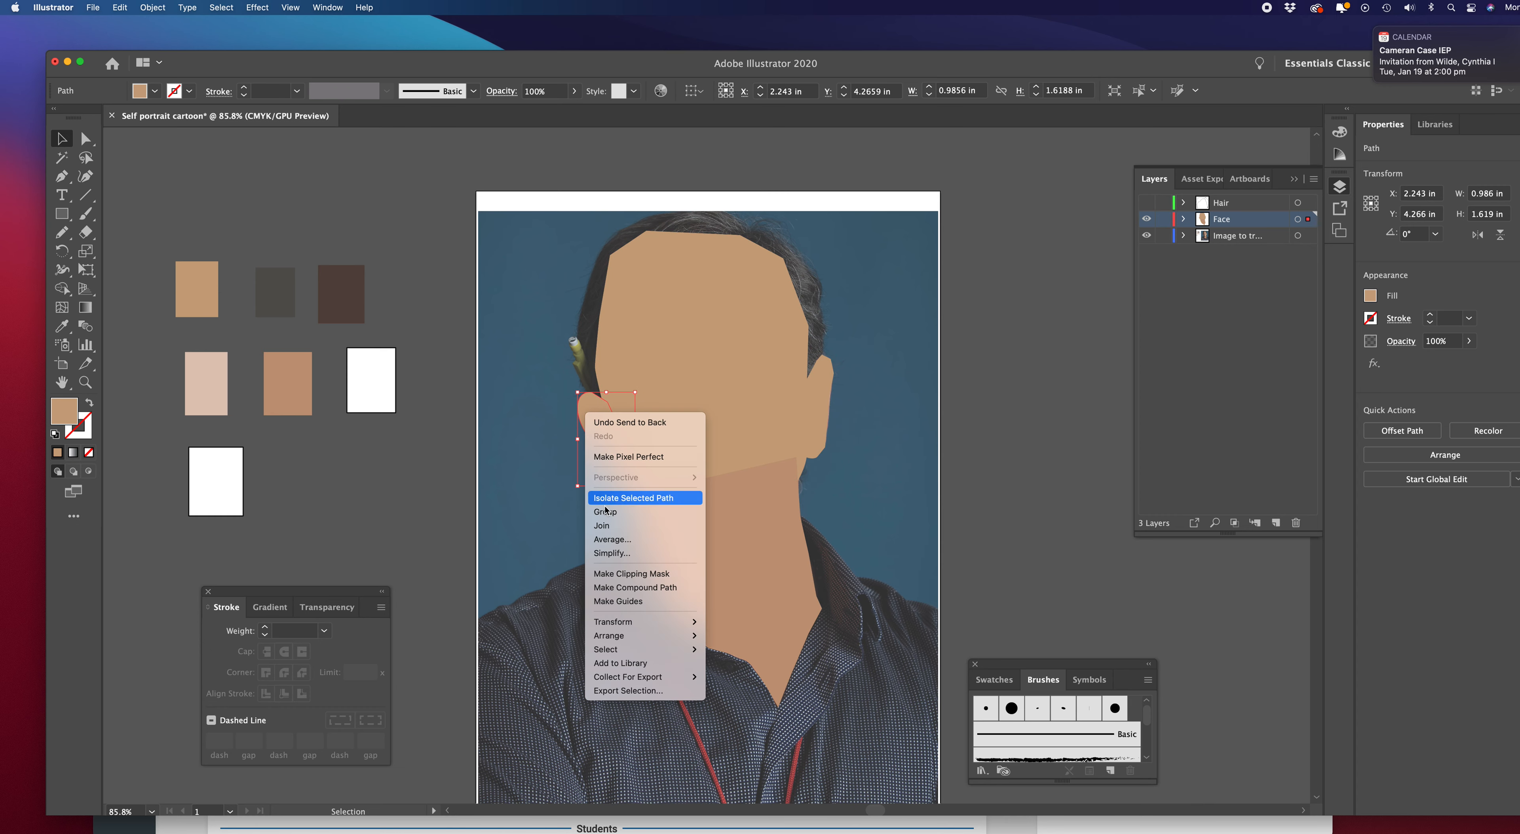
mouse_move(629, 640)
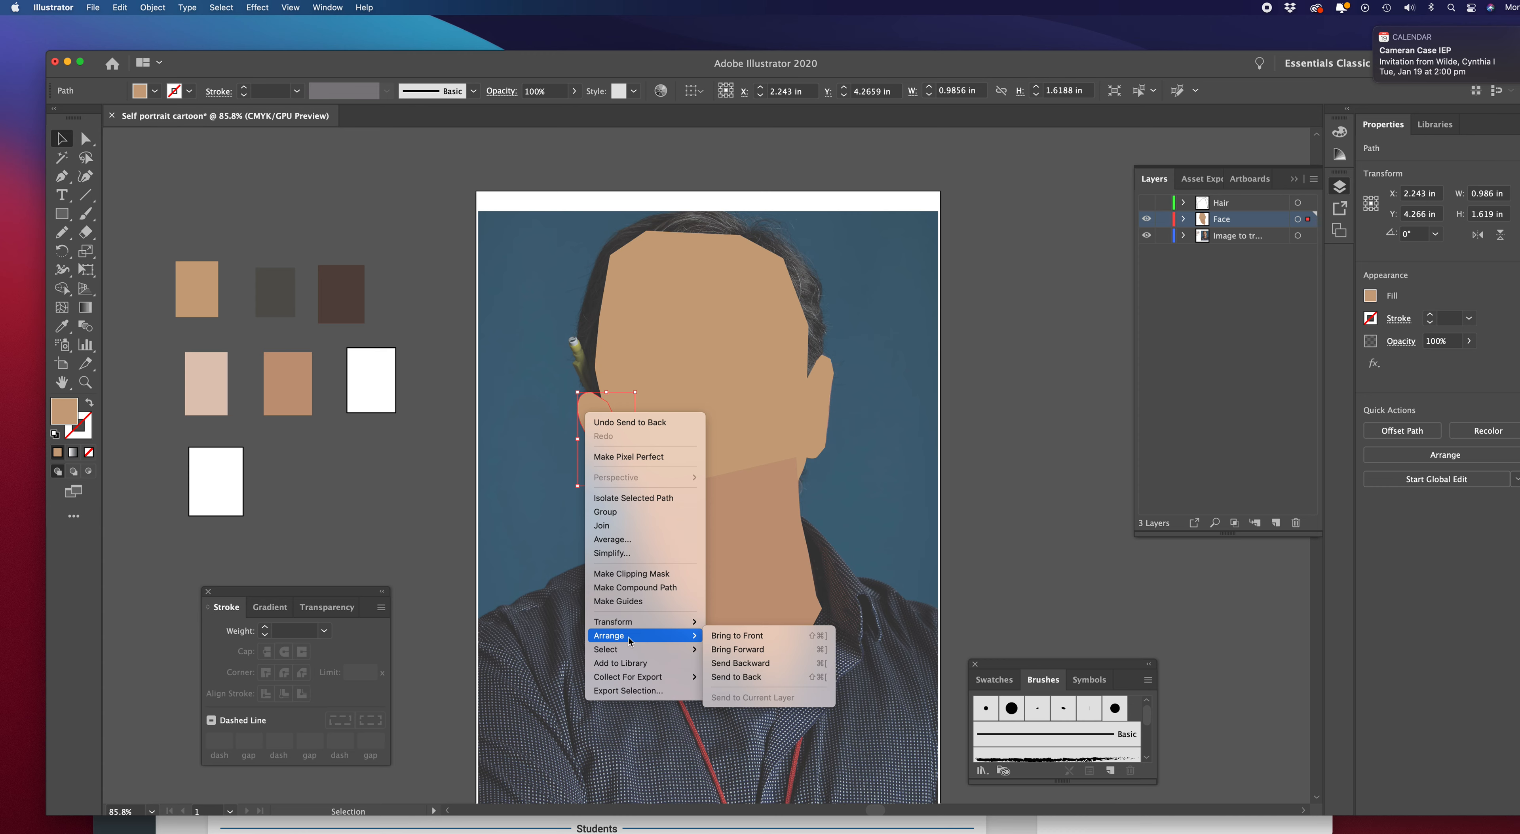
left_click(746, 675)
Send the neck shape to the back so it sits behind the face, and clear the selection
left_click(778, 521)
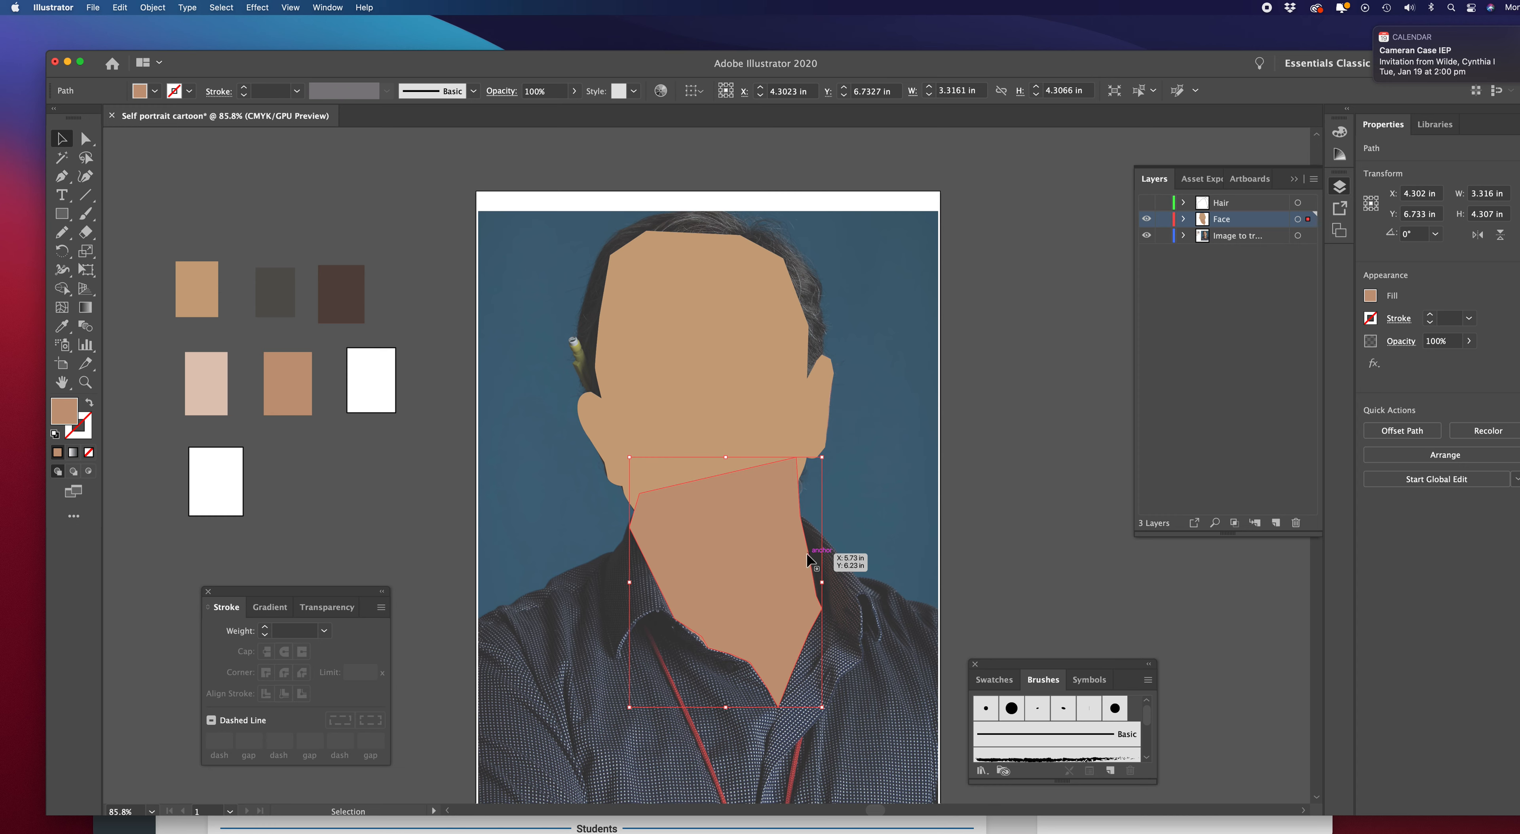
right_click(774, 555)
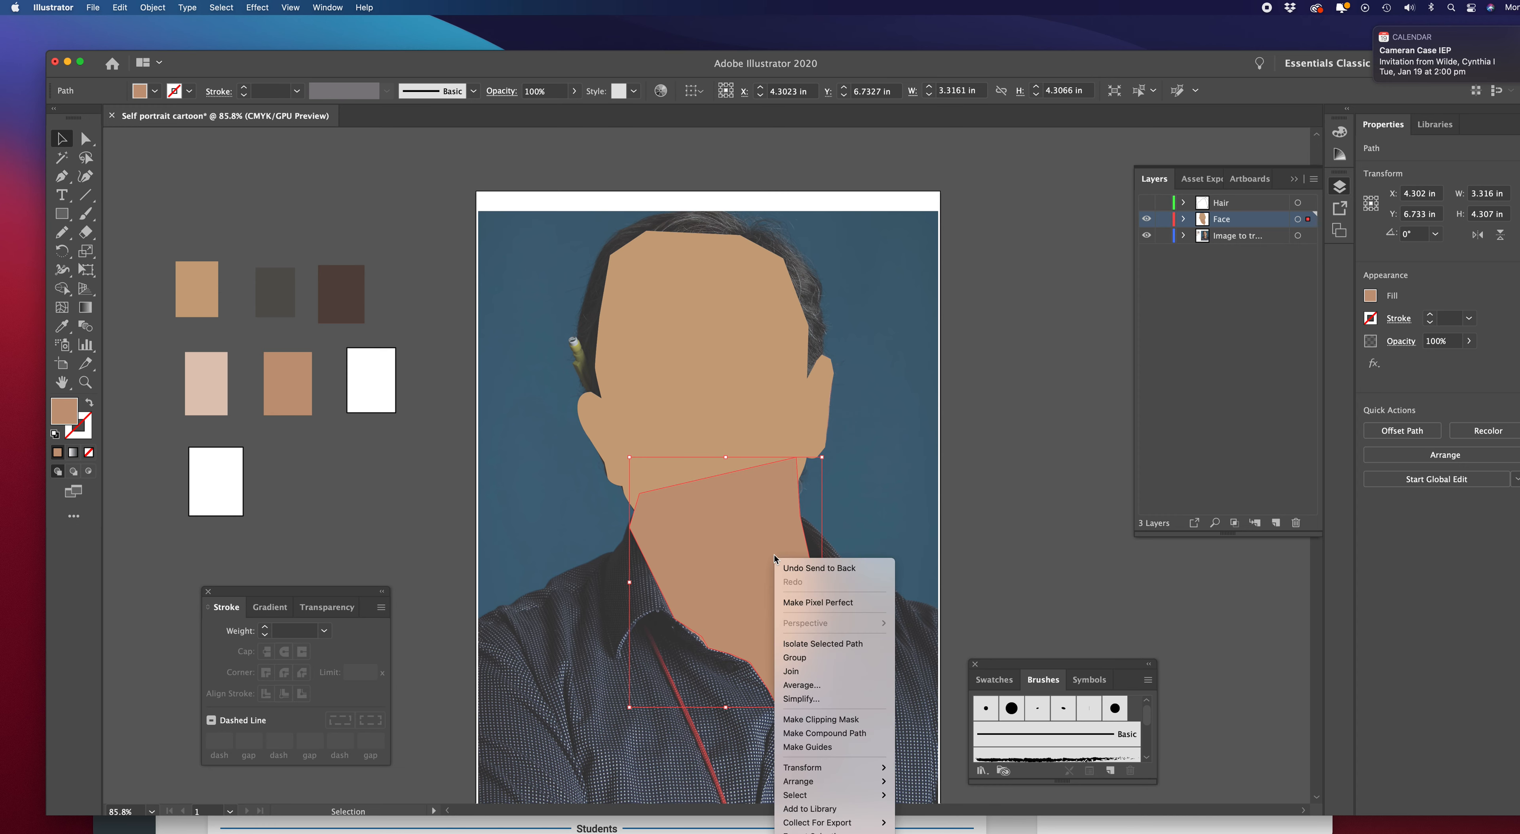
mouse_move(827, 781)
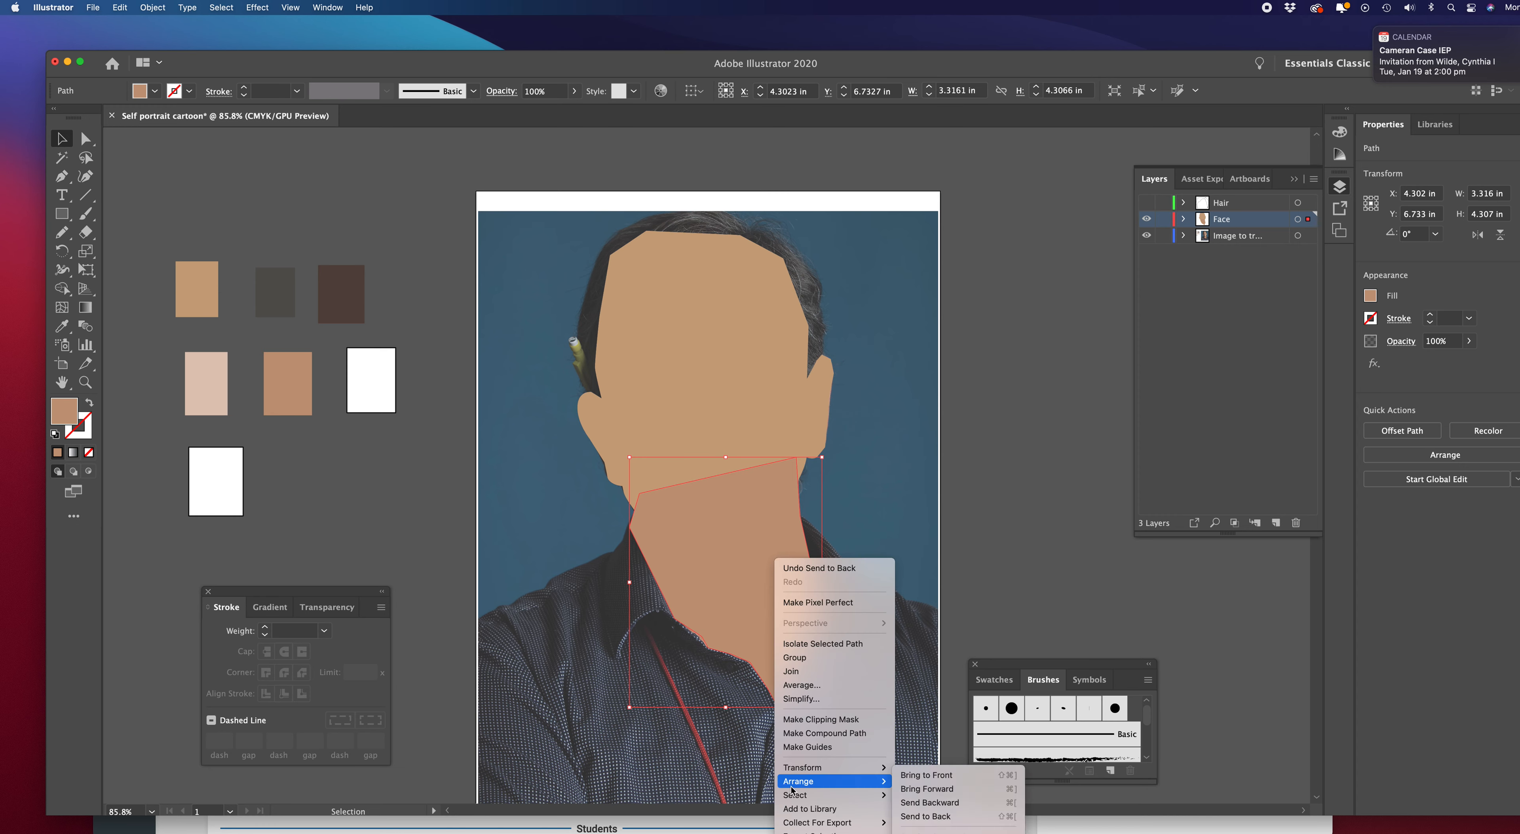
left_click(931, 817)
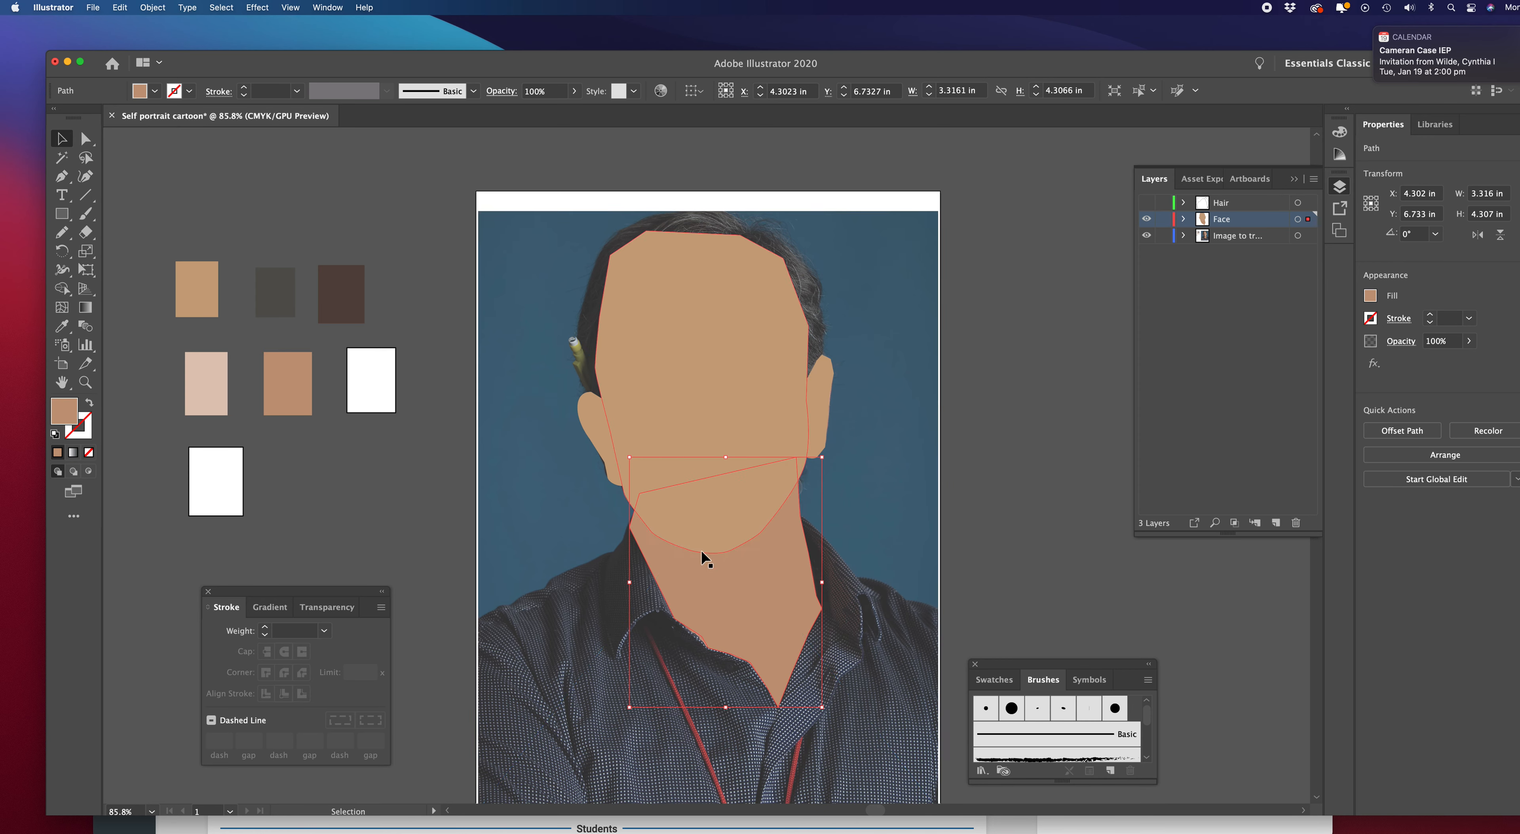
left_click(316, 180)
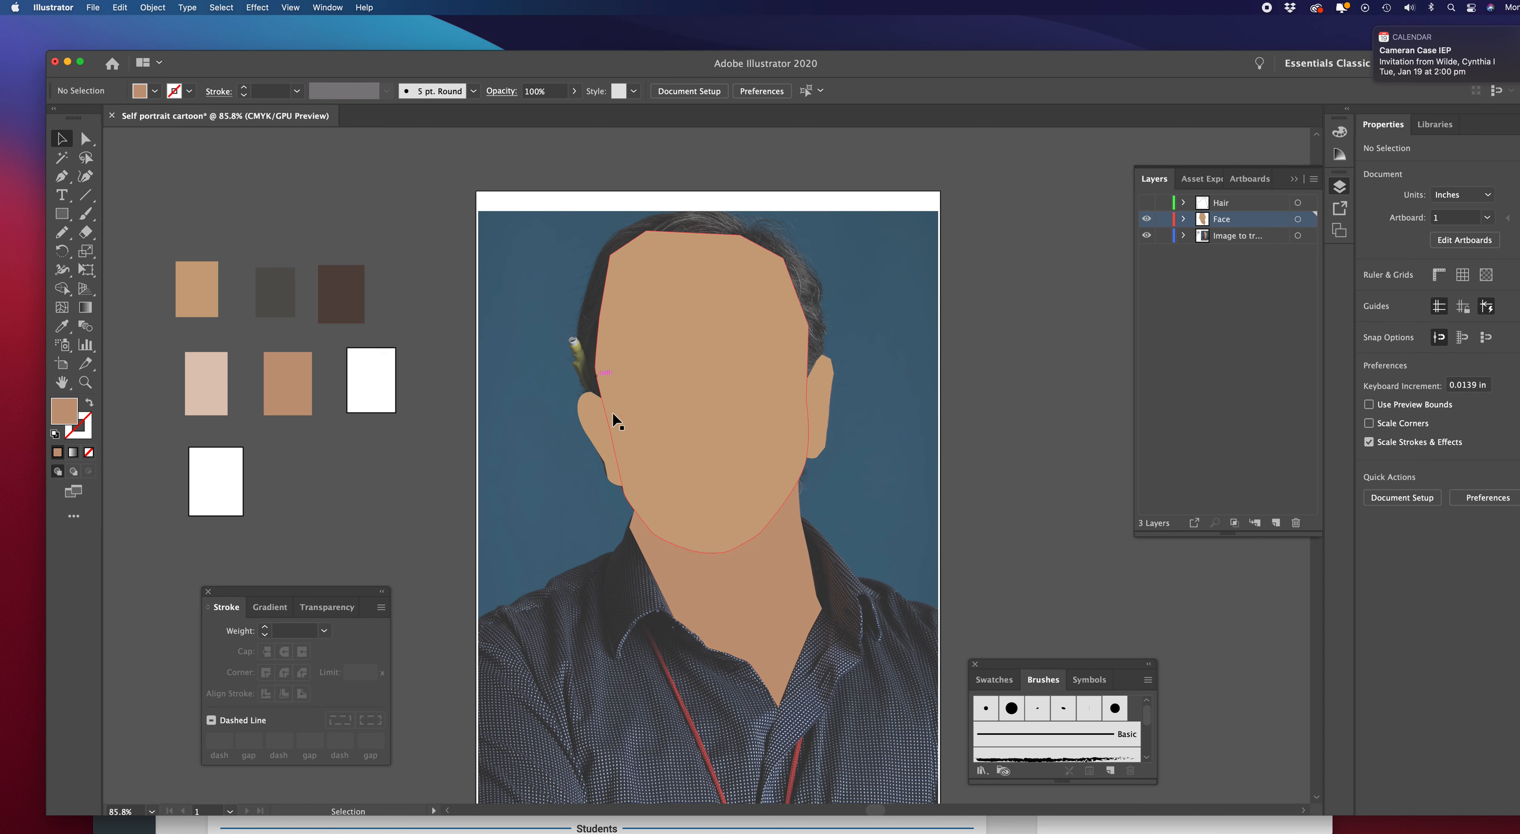
Give the face shape a black outline with a stroke weight of 2 pt
left_click(658, 534)
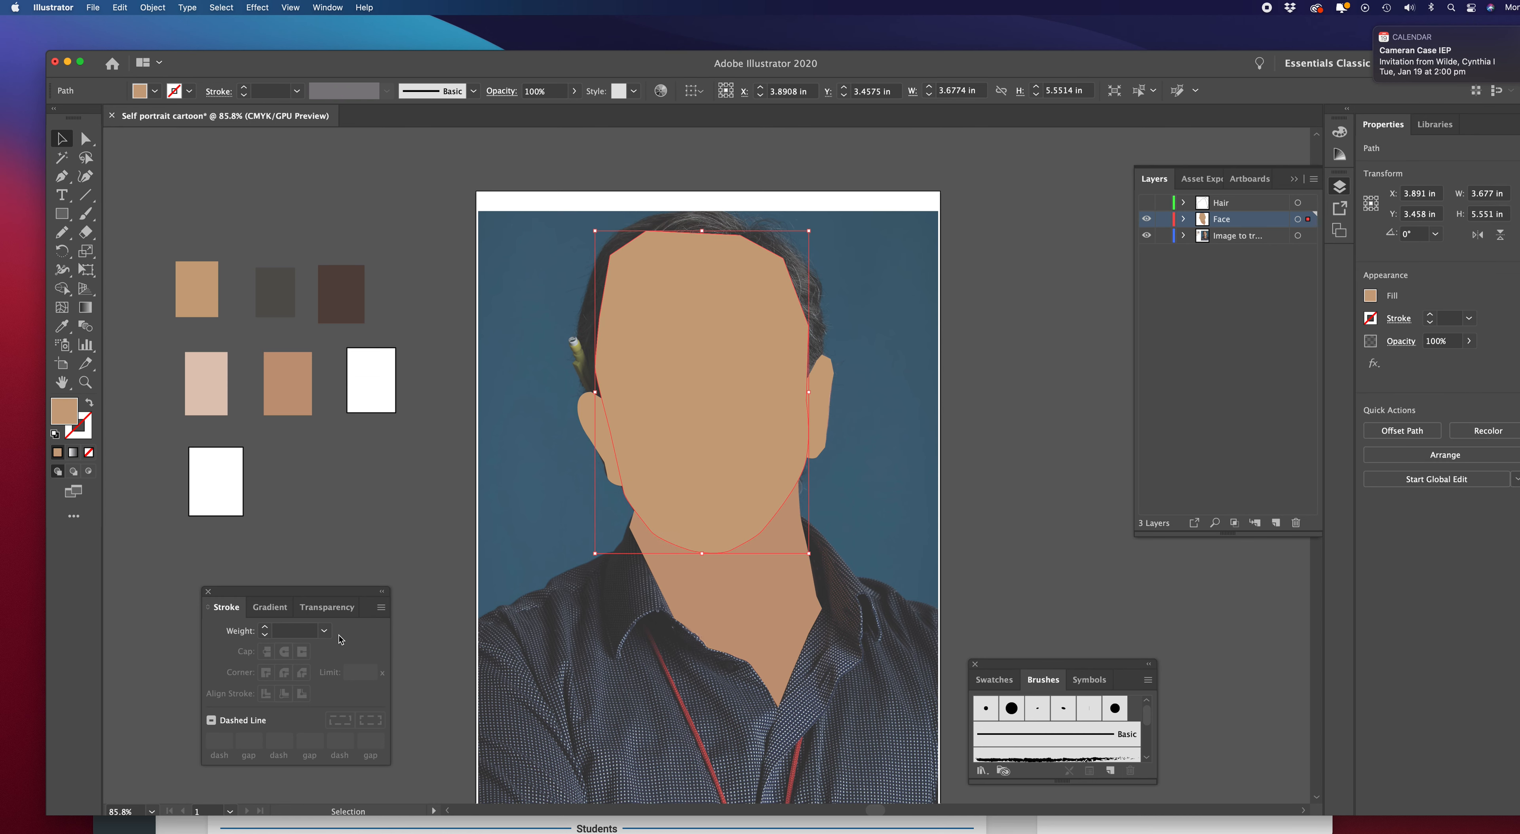
left_click(324, 630)
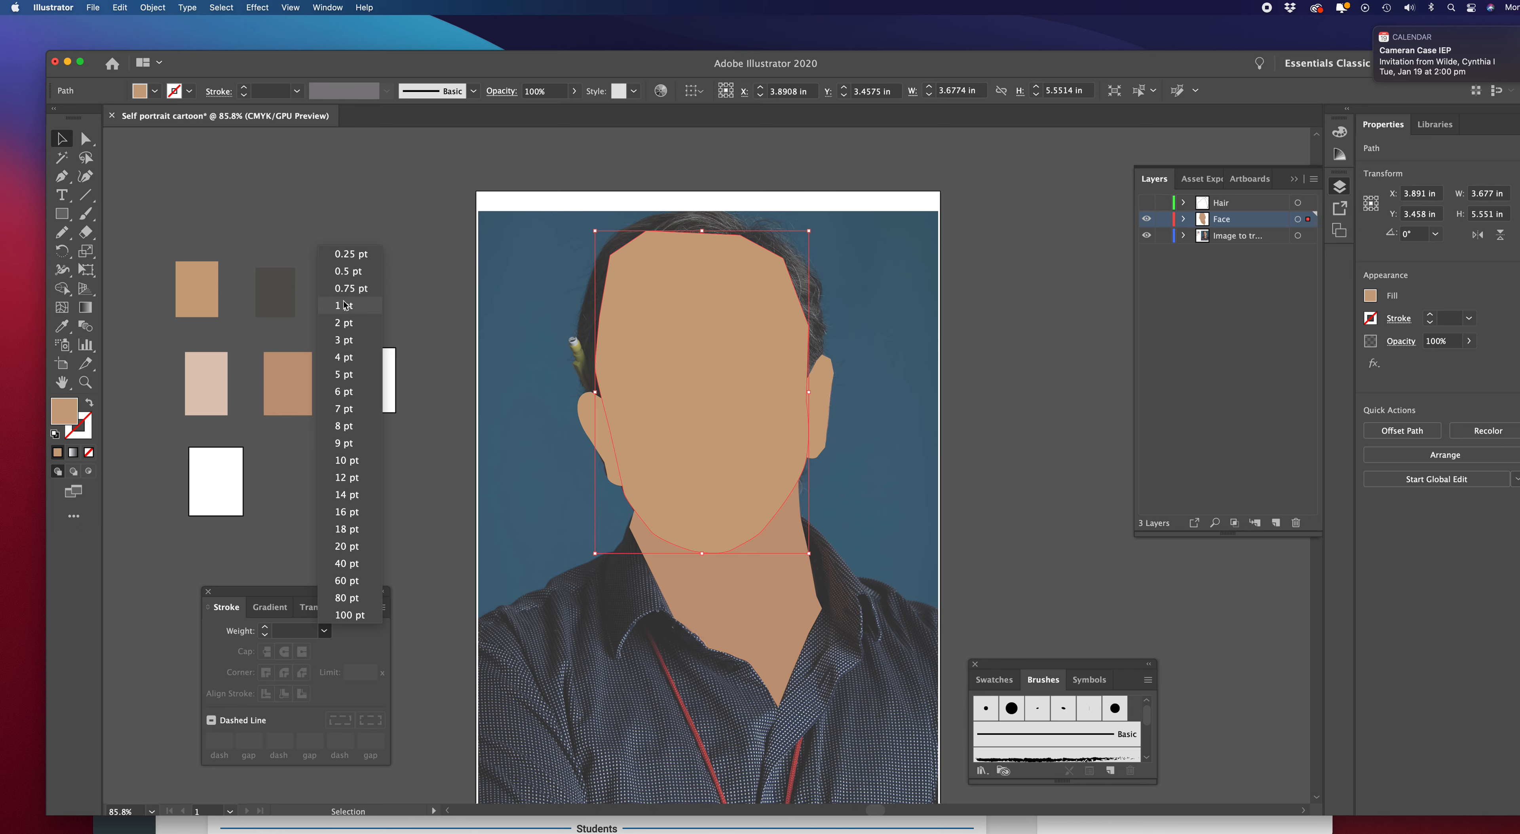
left_click(345, 323)
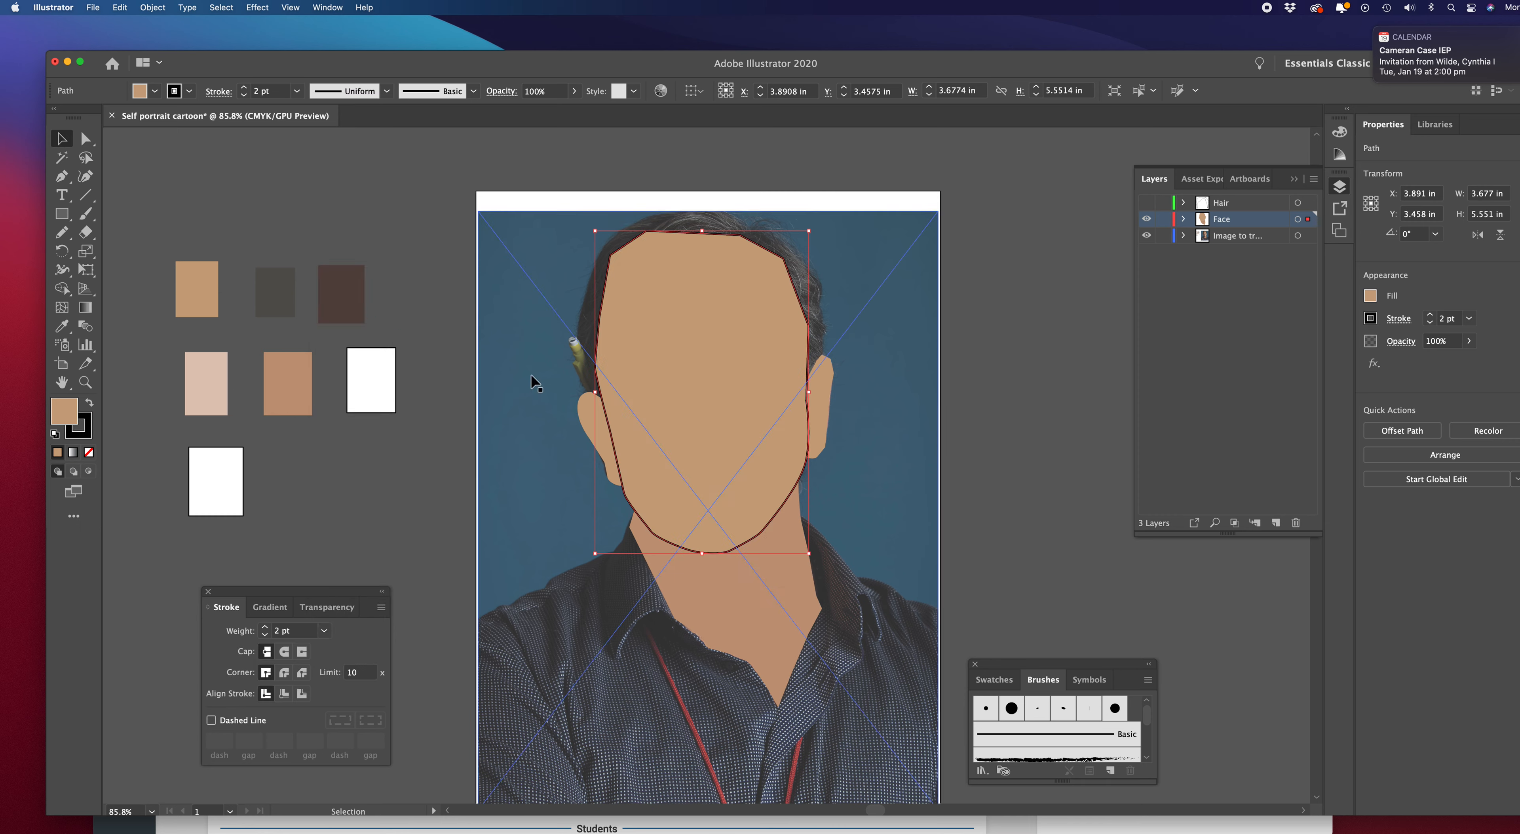
Outline both ear shapes with a 2 pt black stroke, one ear at a time
left_click(585, 429)
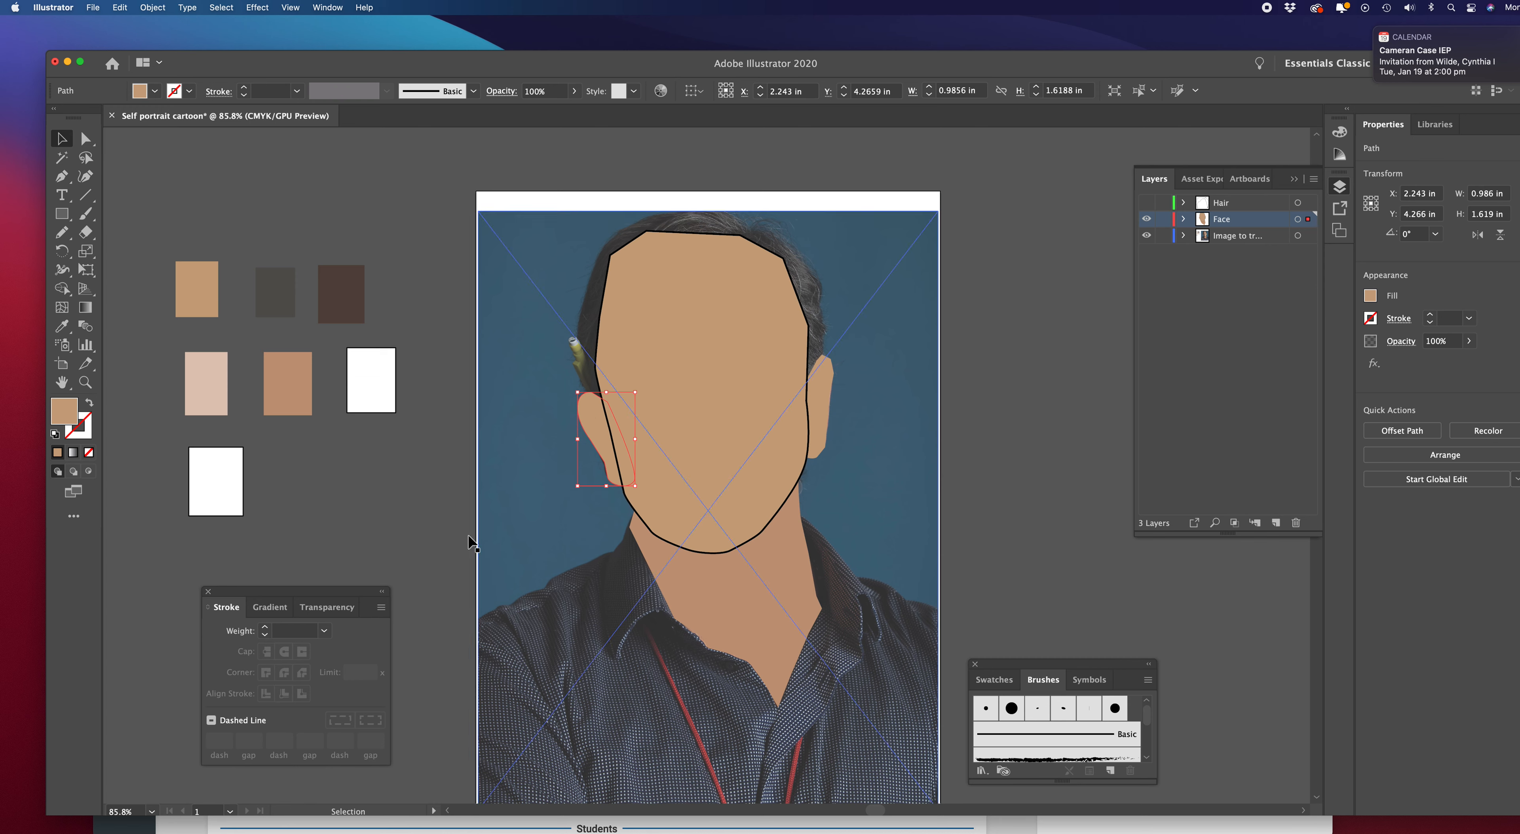
left_click(324, 633)
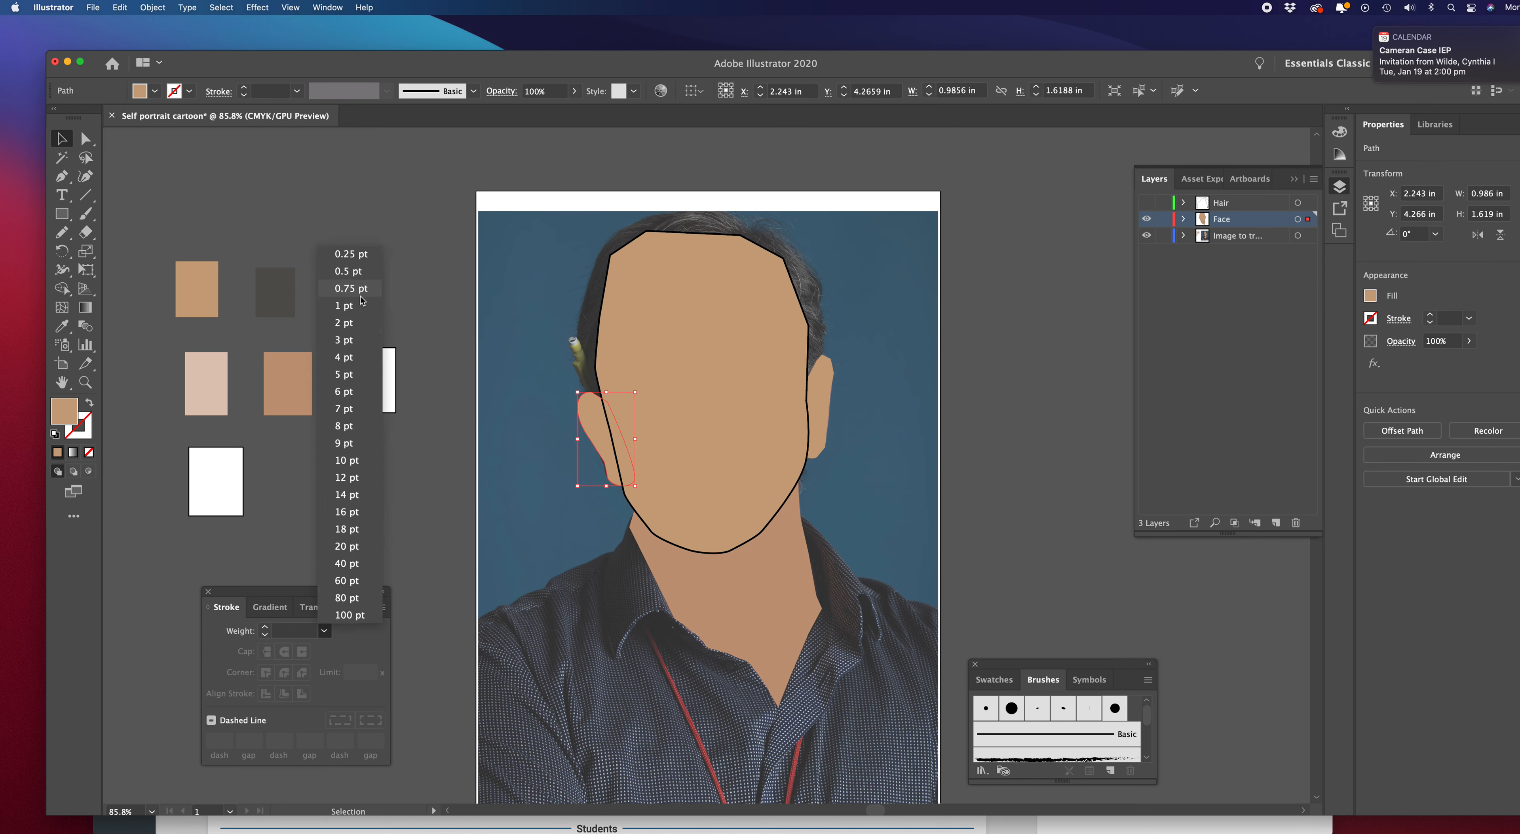
left_click(351, 327)
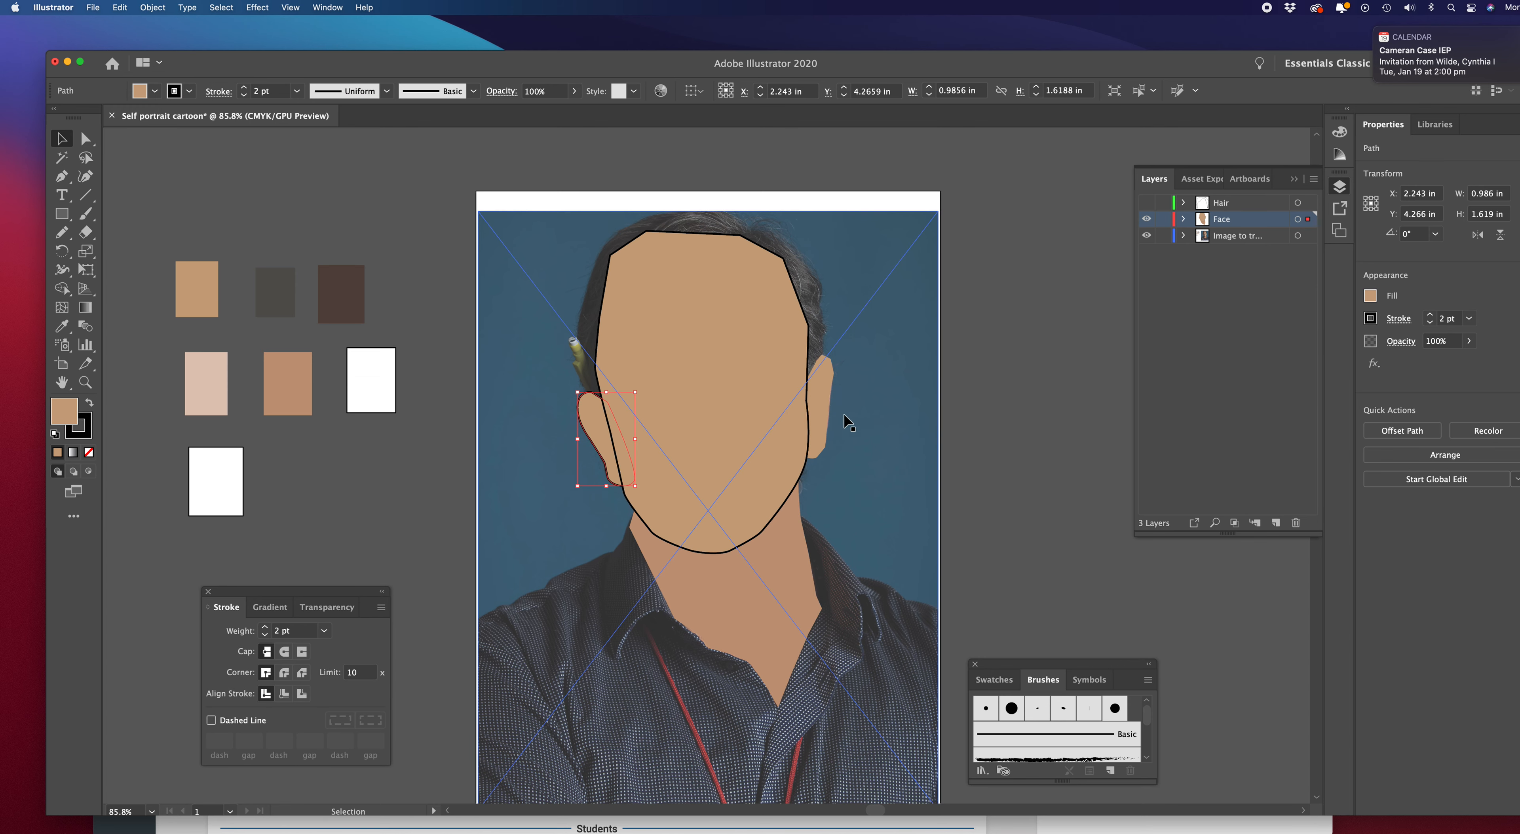
left_click(829, 411)
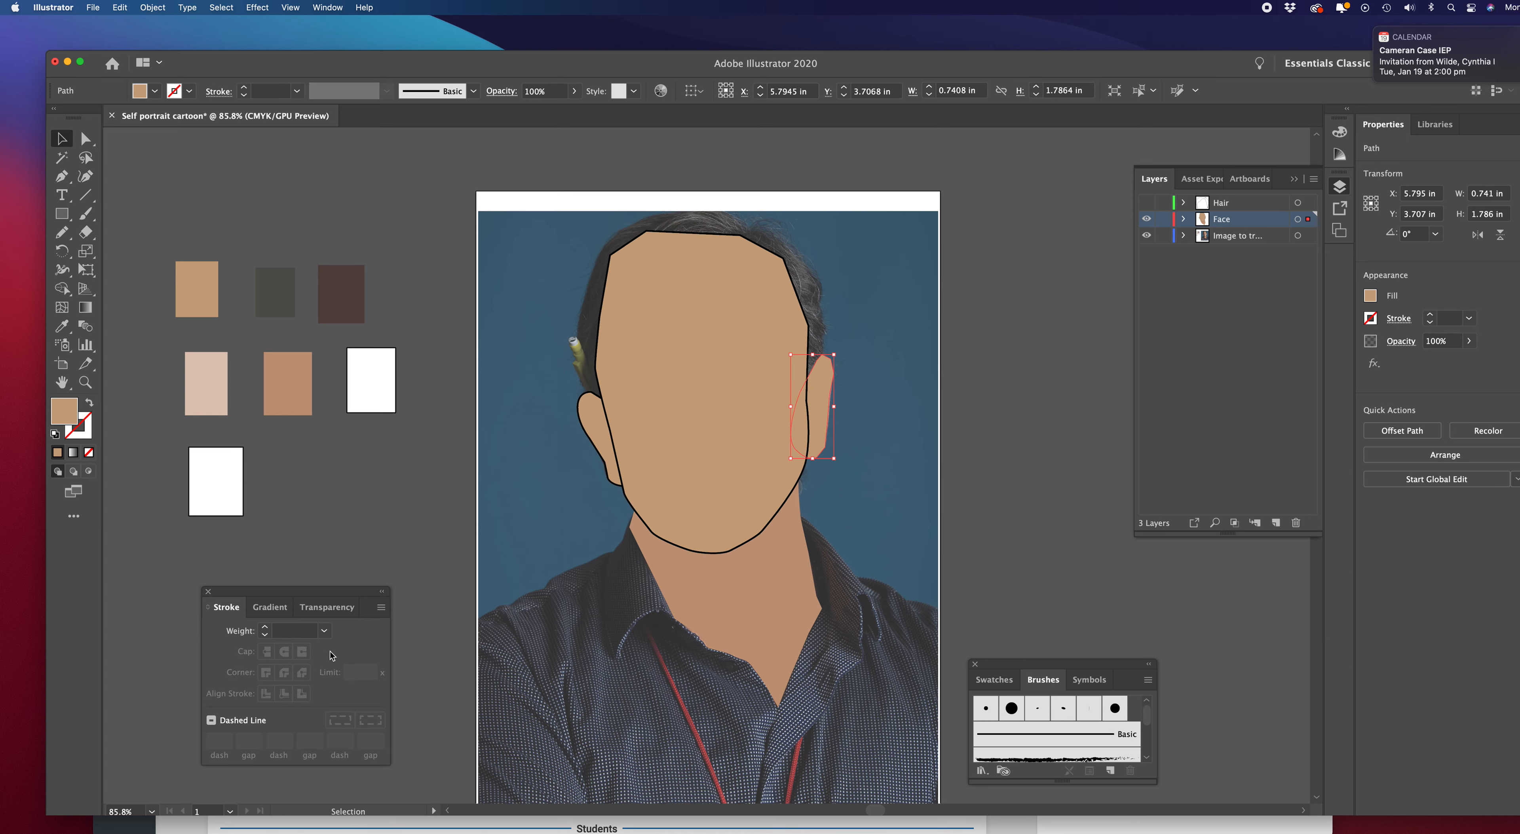
left_click(325, 633)
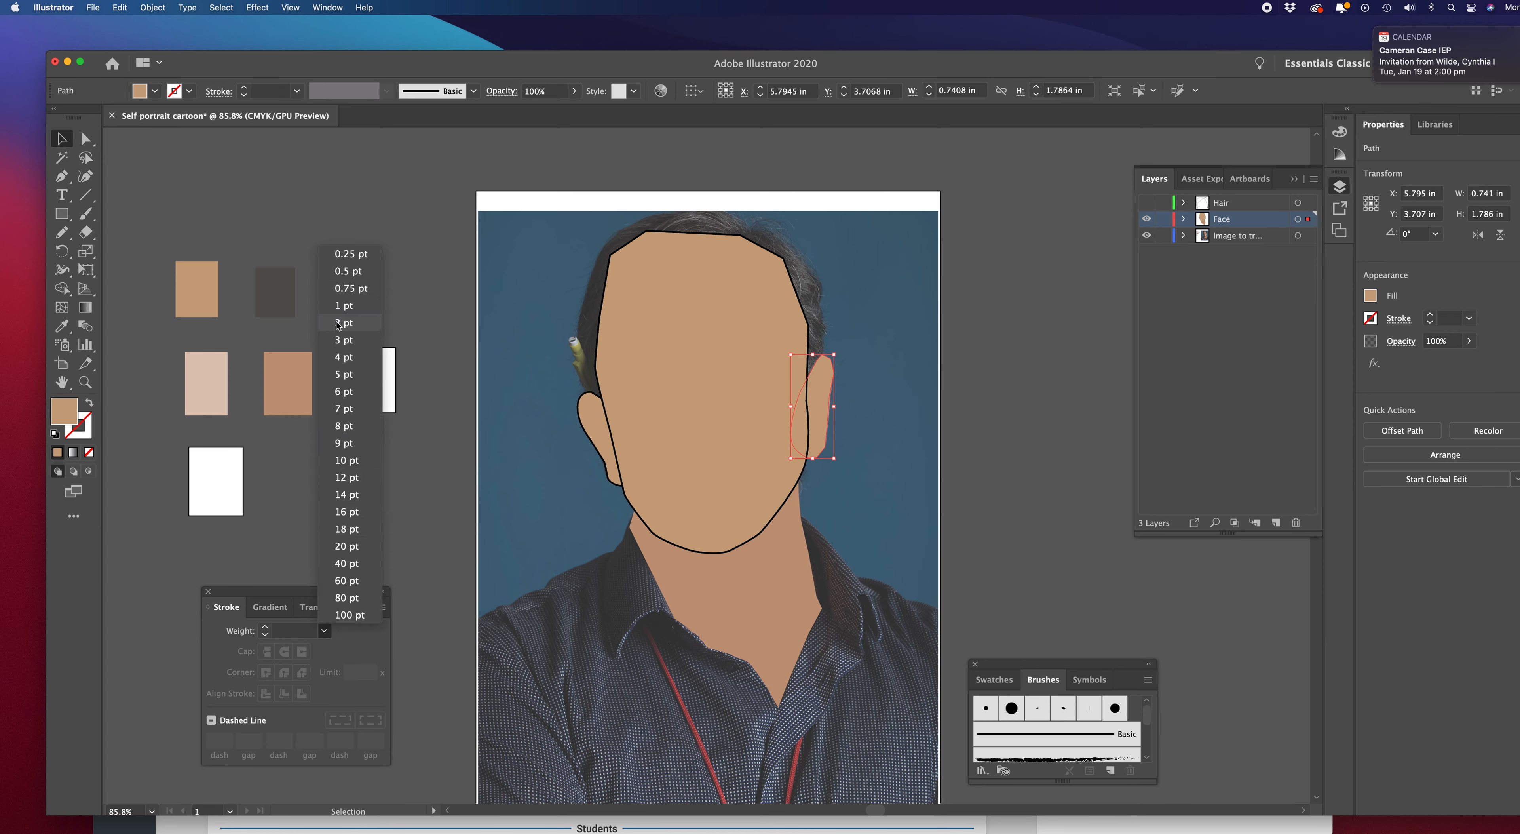
left_click(348, 326)
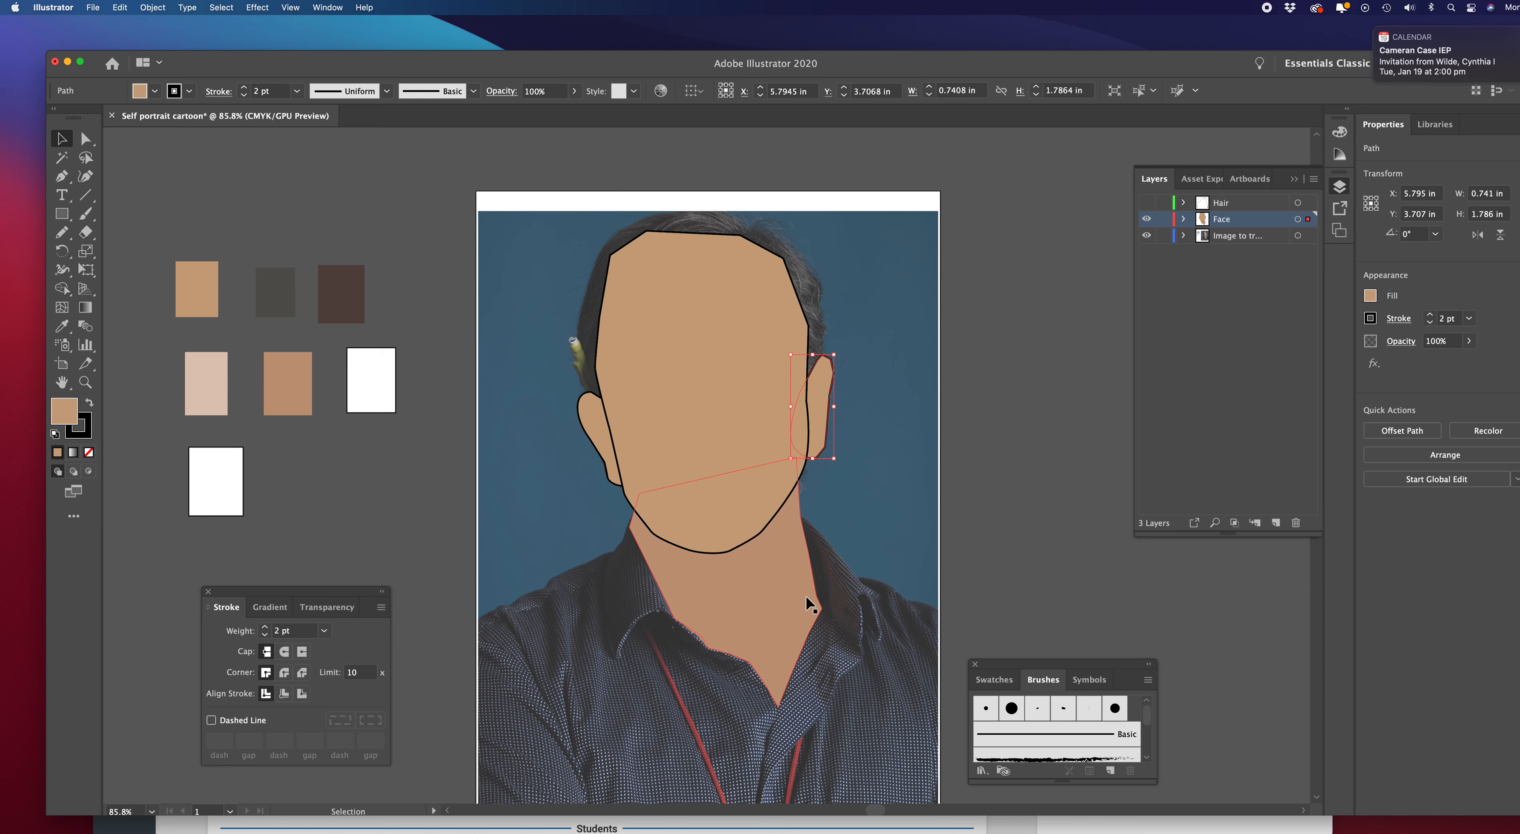
Outline the neck shape with a 2 pt black stroke and turn the Hair layer's visibility back on
left_click(816, 571)
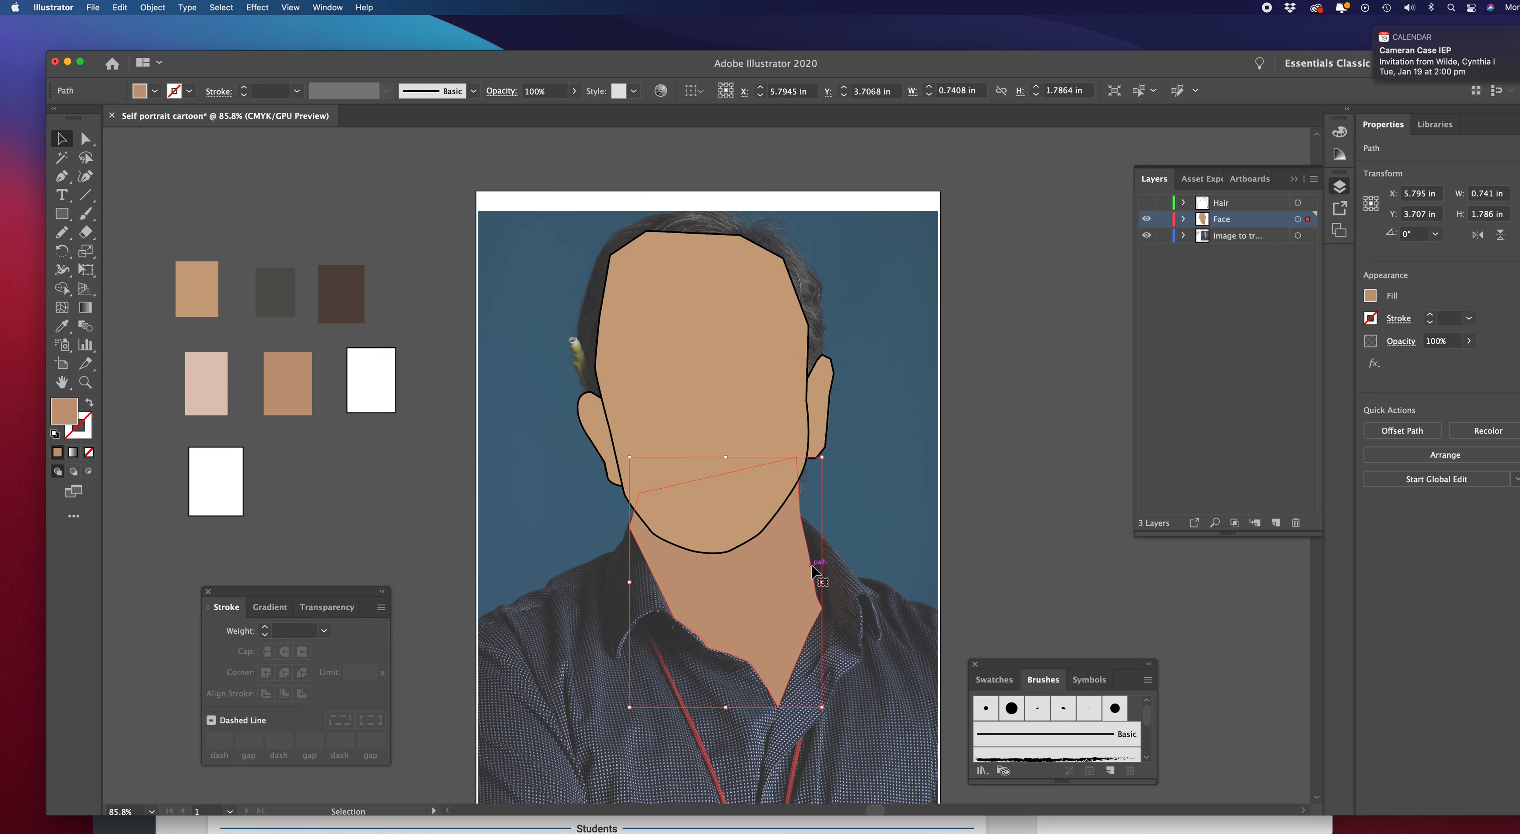
left_click(325, 632)
left_click(345, 322)
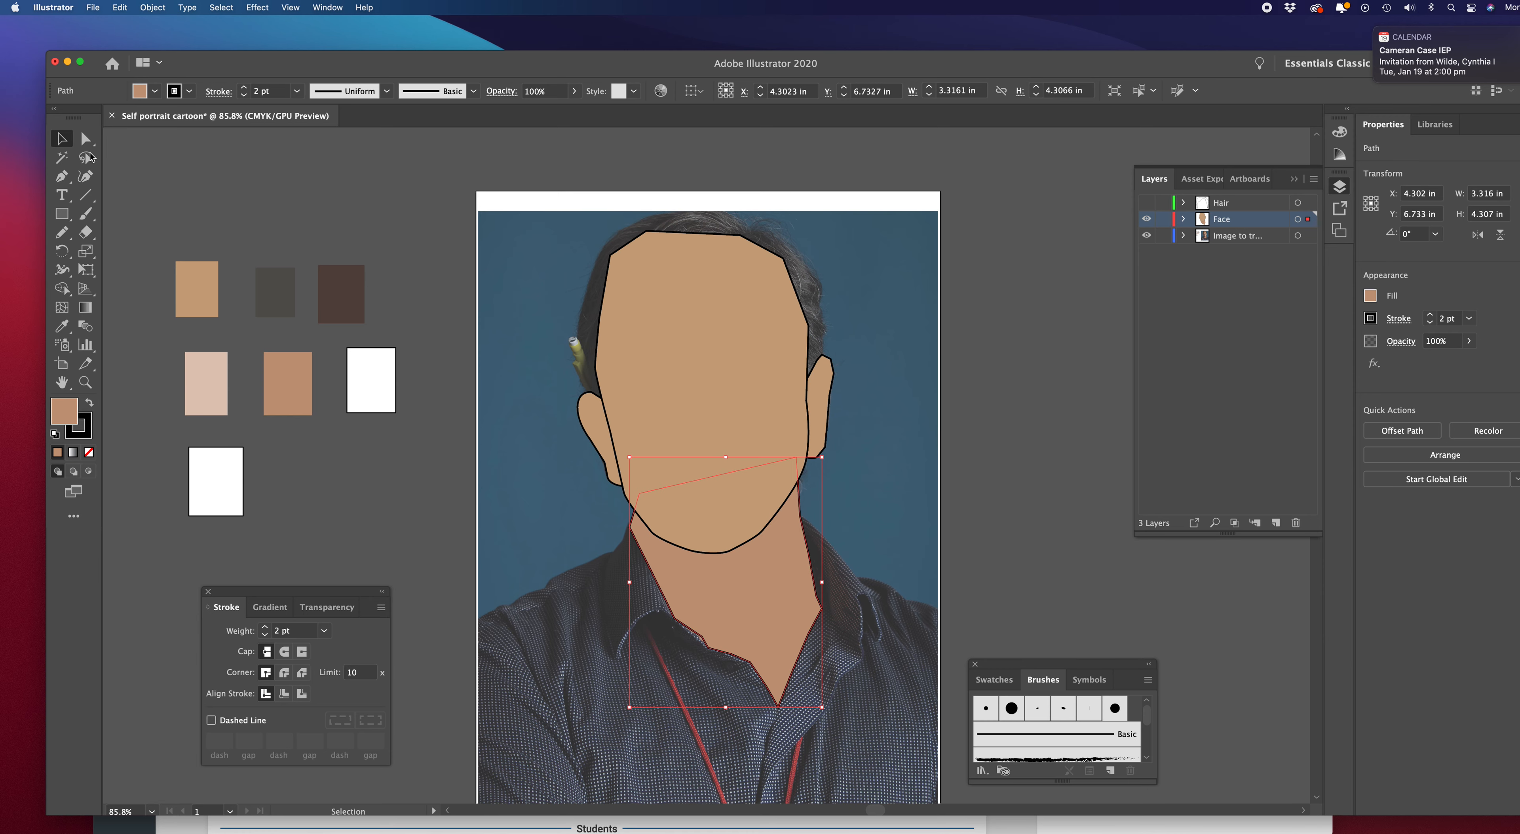
left_click(155, 177)
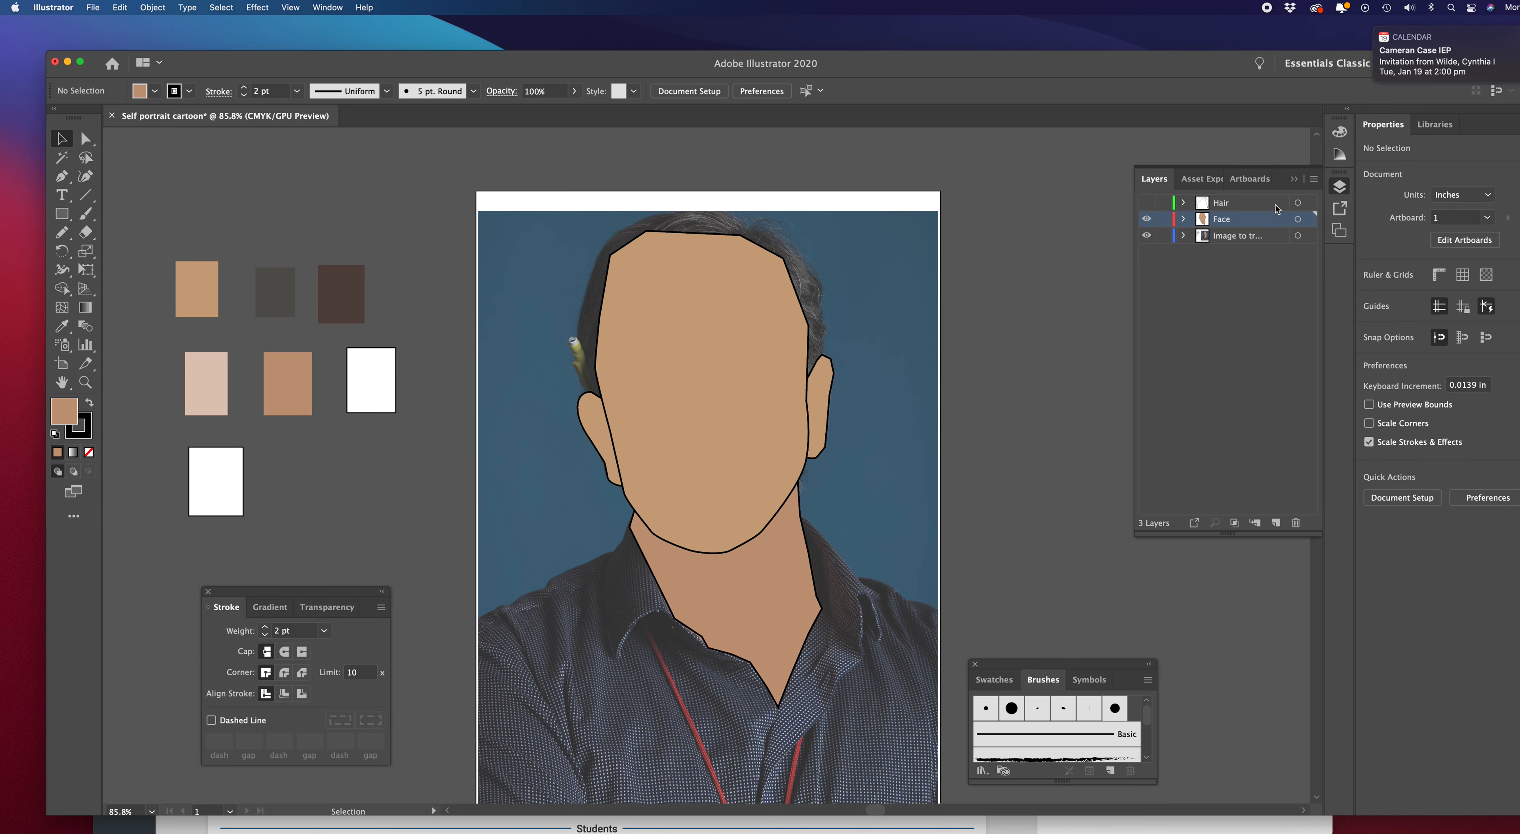
left_click(1146, 202)
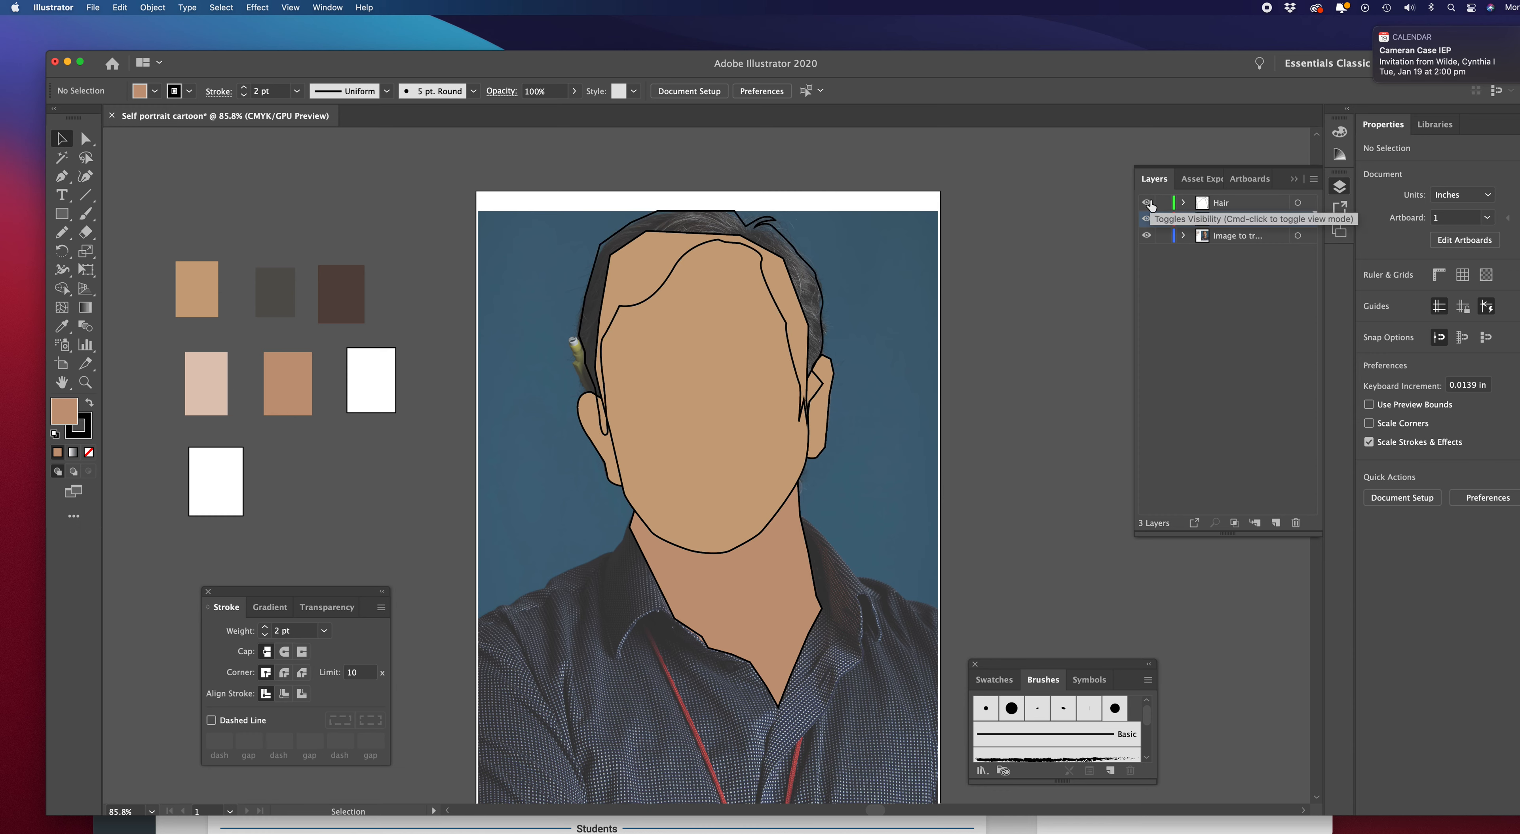
left_click(813, 282)
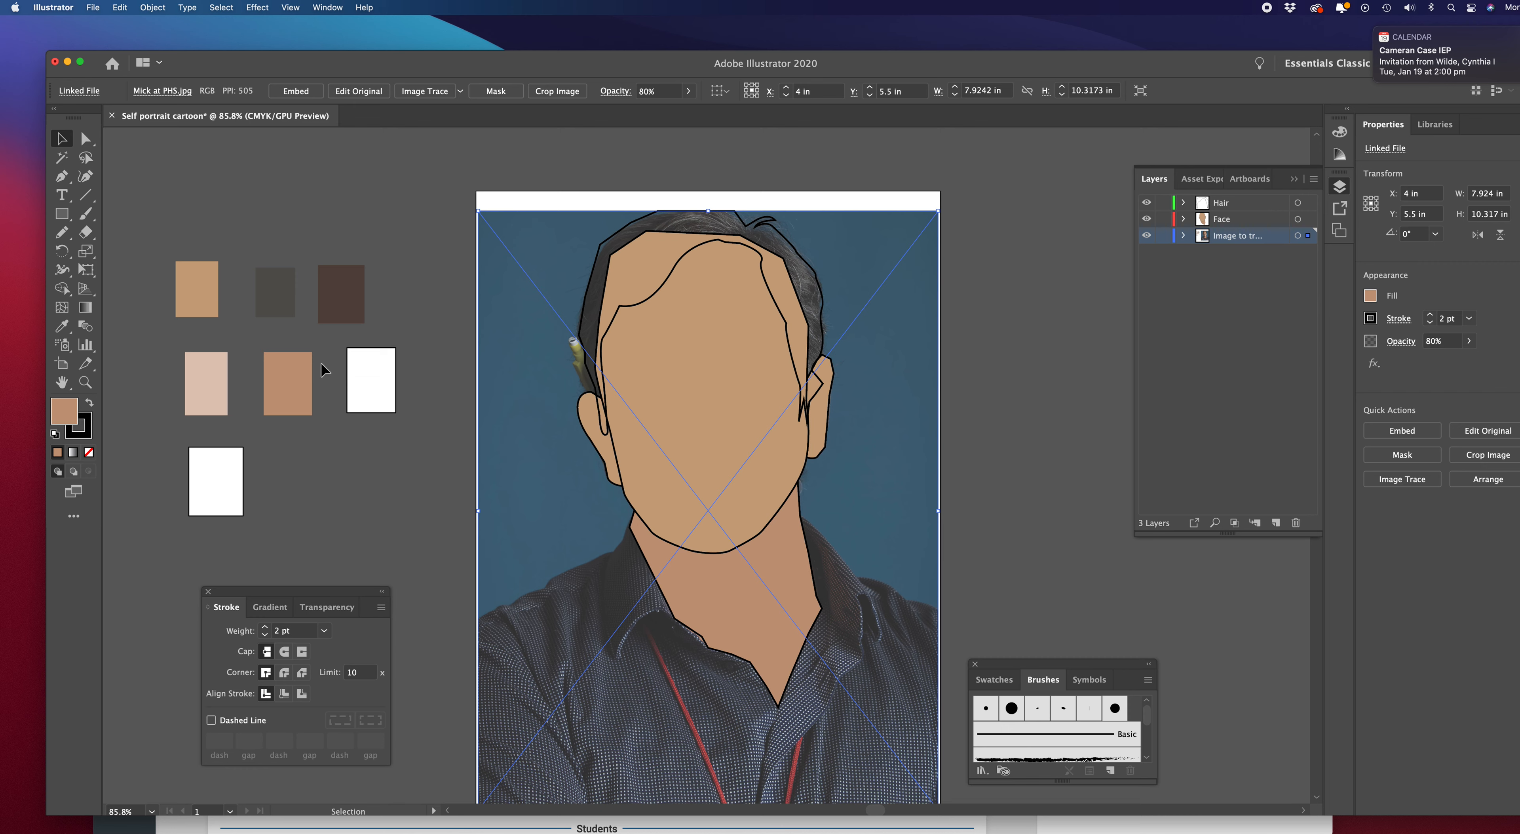
left_click(64, 327)
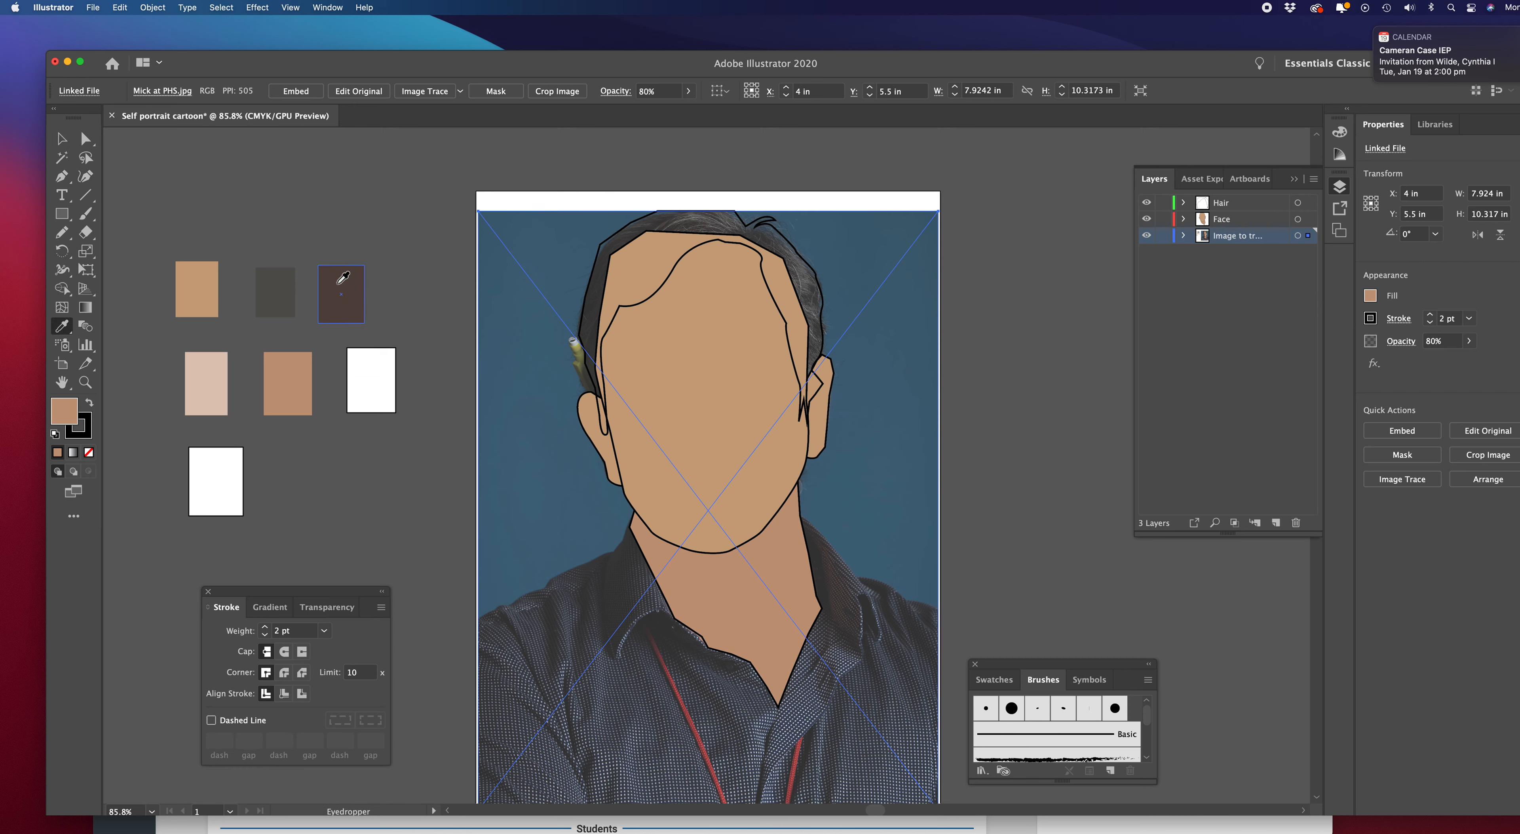
left_click(281, 282)
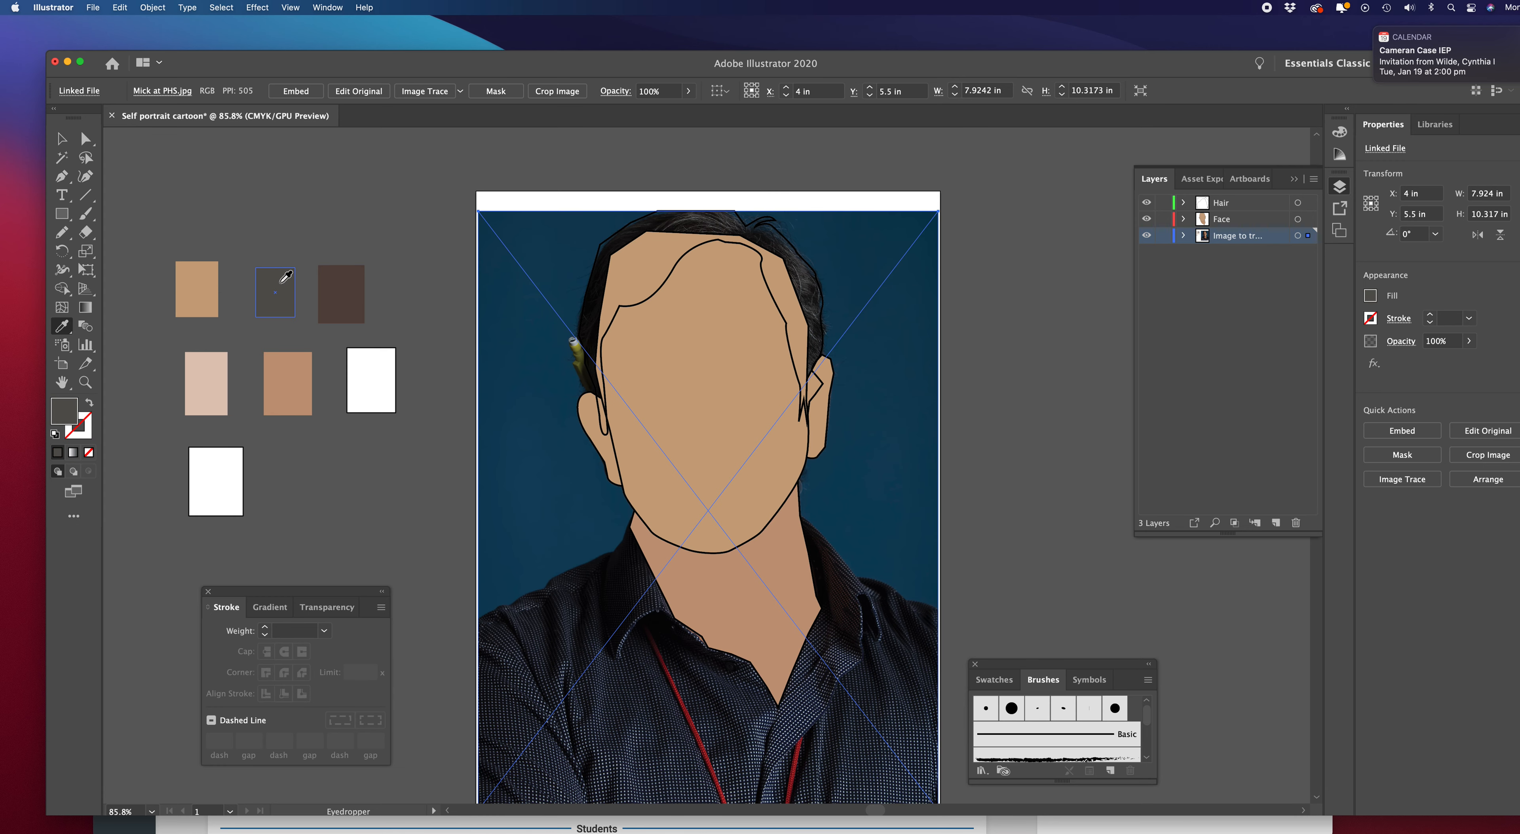
key("v")
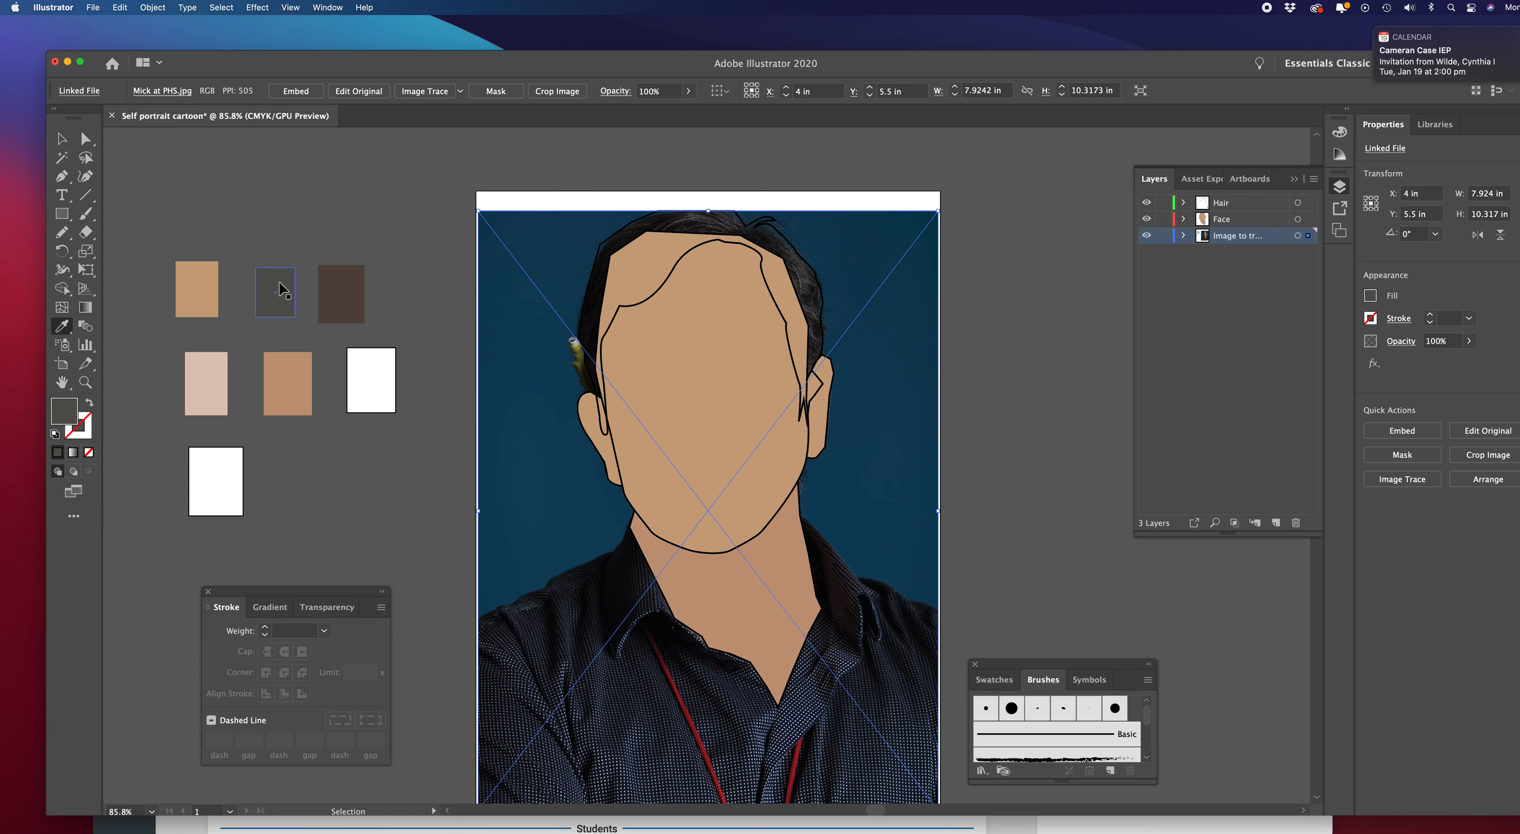
key("ctrl+z")
key("i")
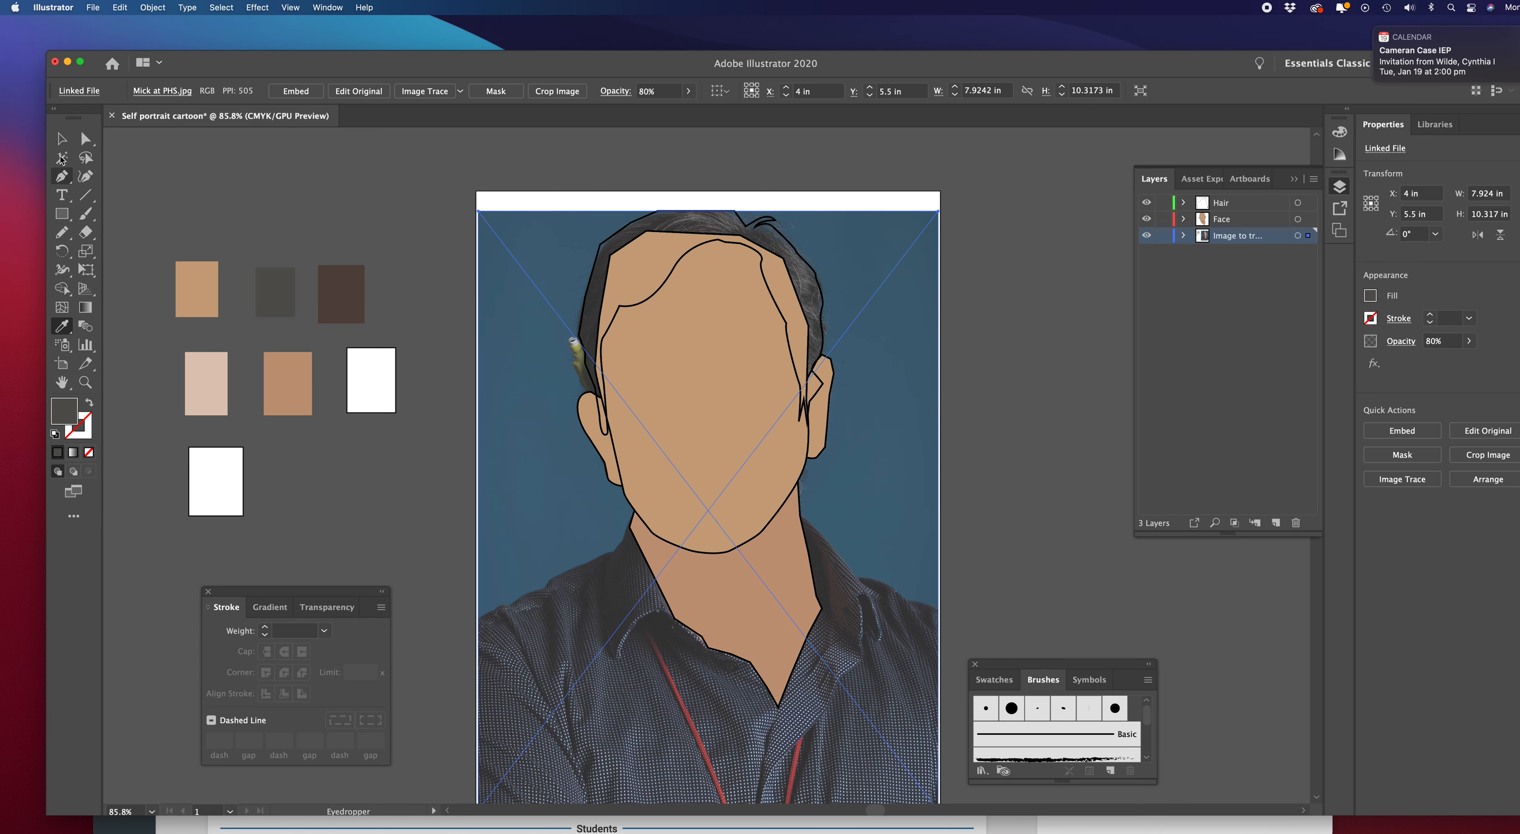
Fill the hair shape with the dark gray swatch using the Eyedropper and deselect it
left_click(61, 138)
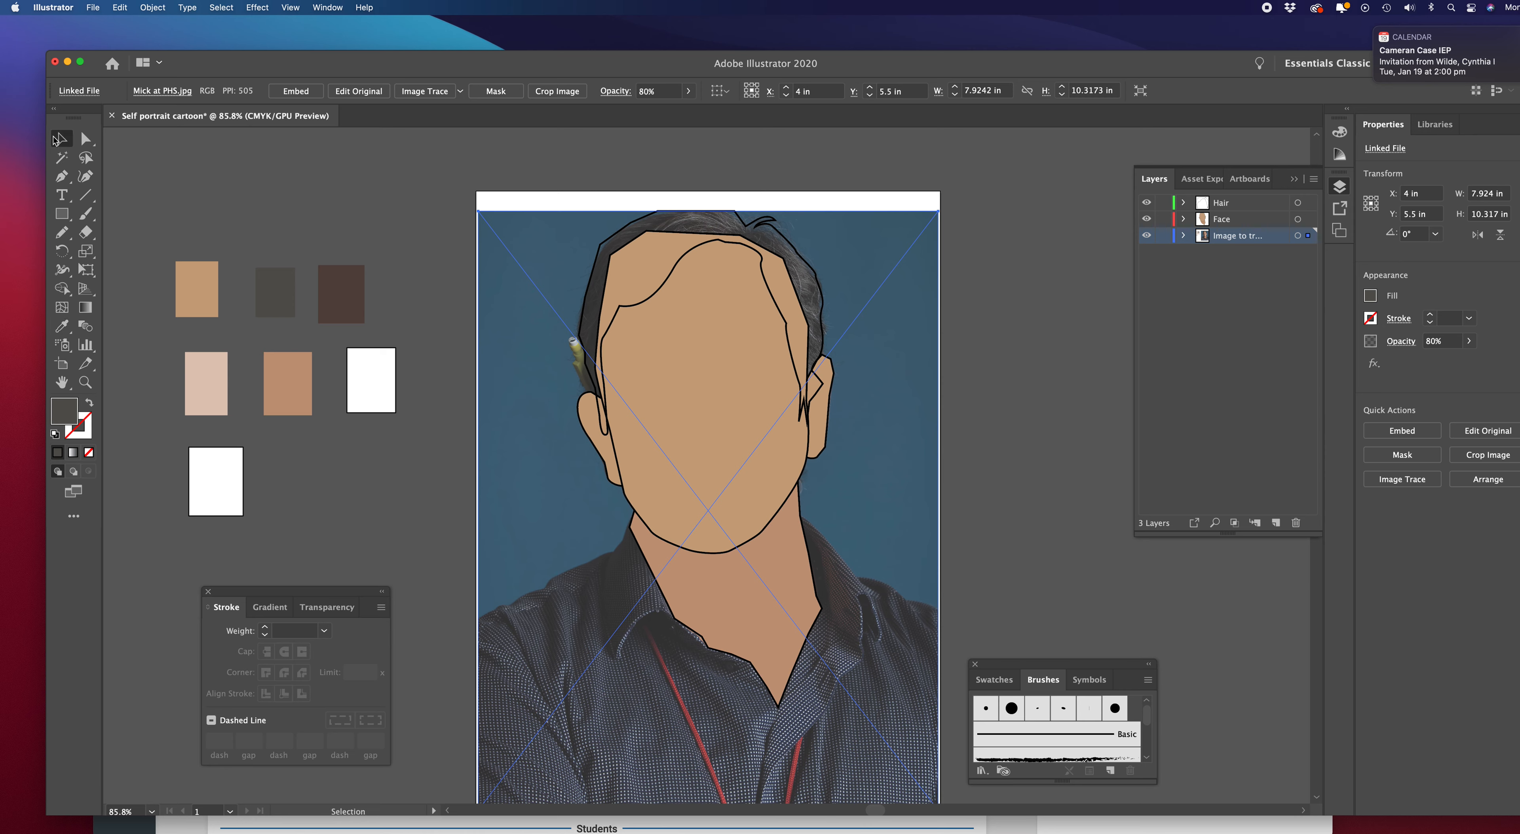
left_click(591, 300)
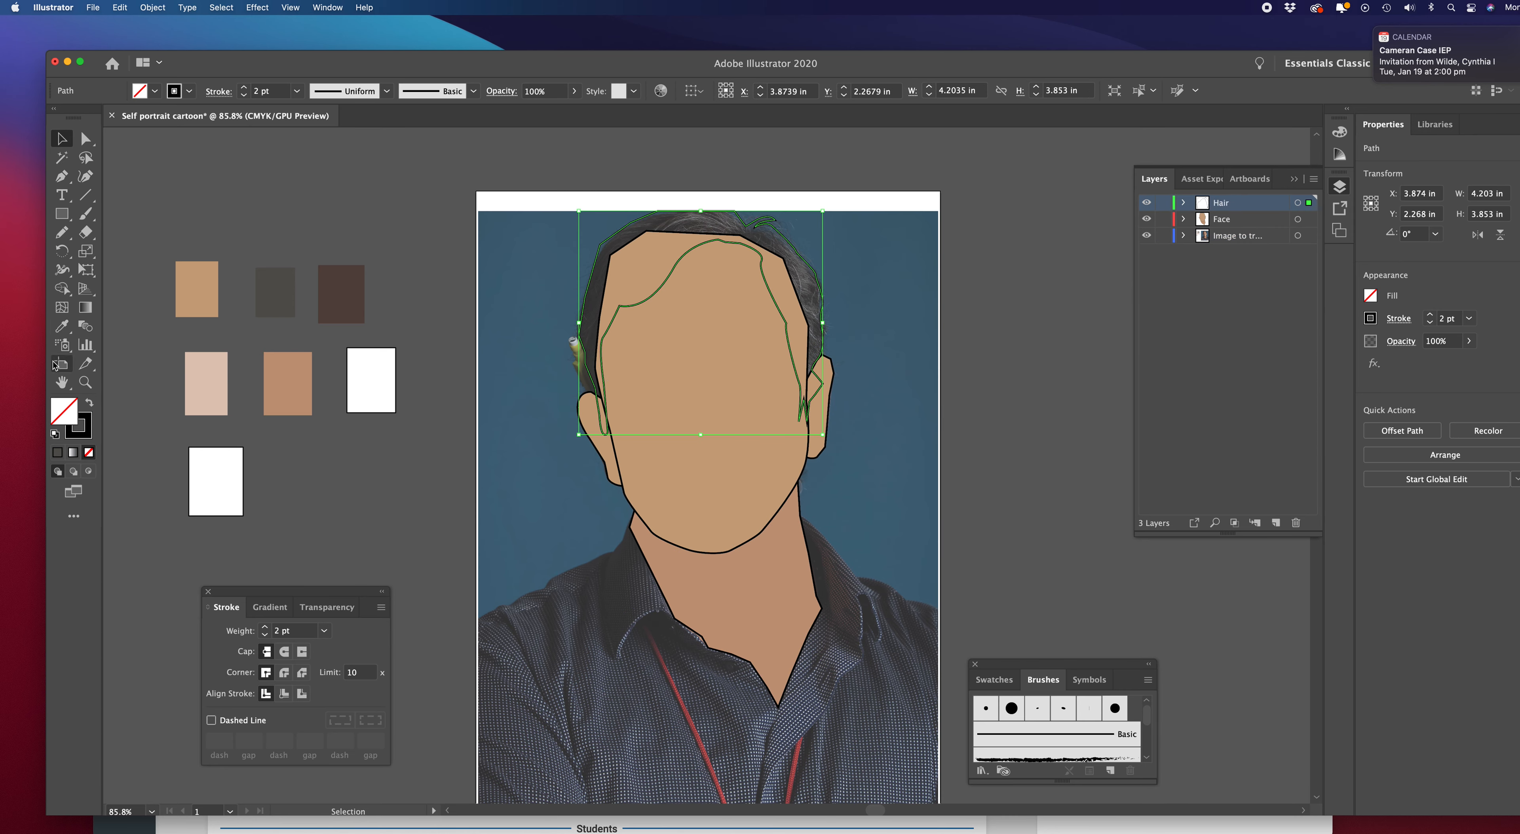
left_click(62, 326)
left_click(284, 286)
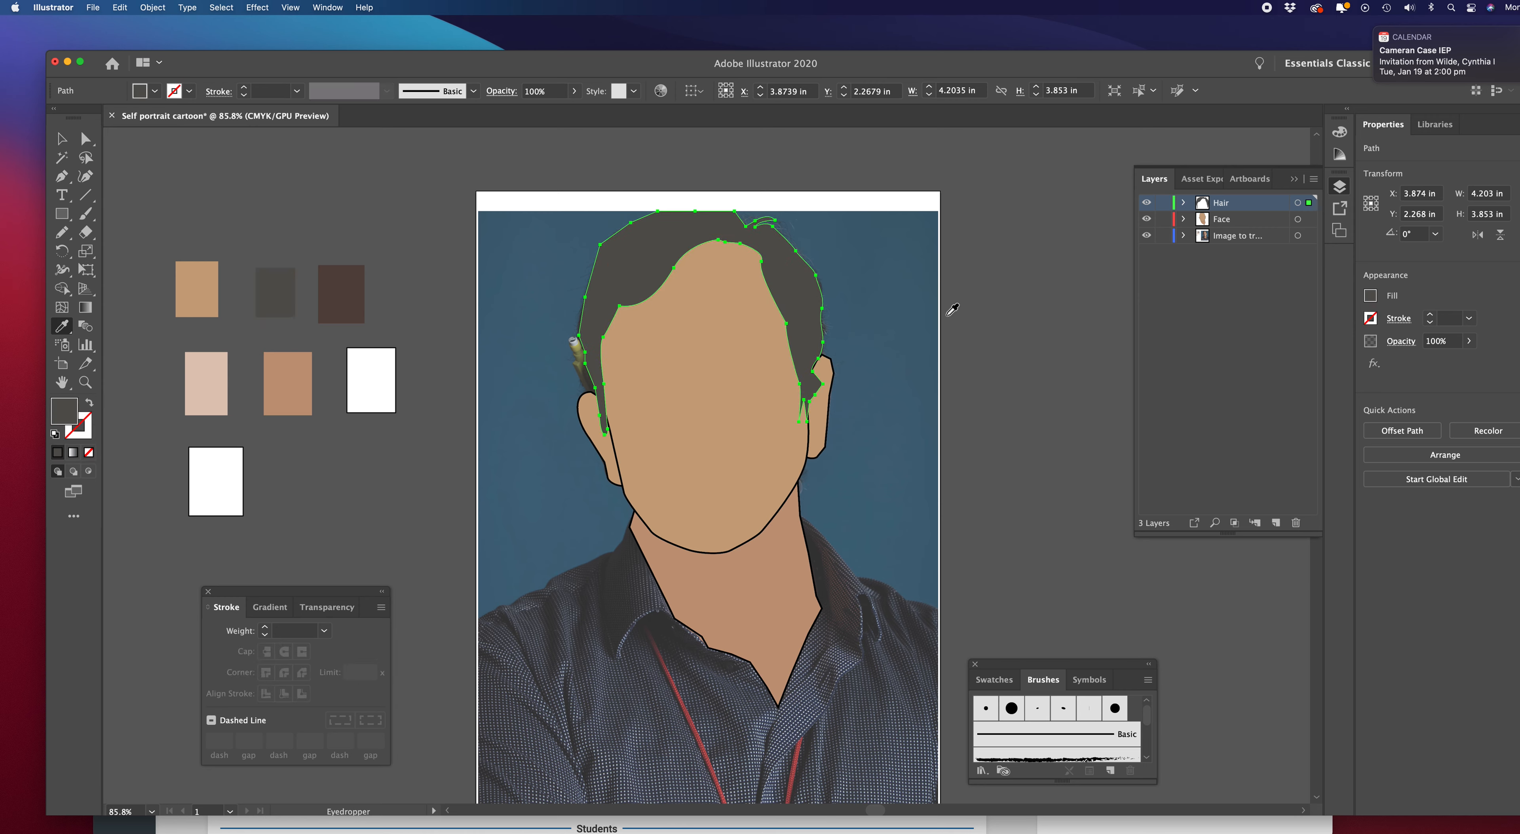
left_click(62, 139)
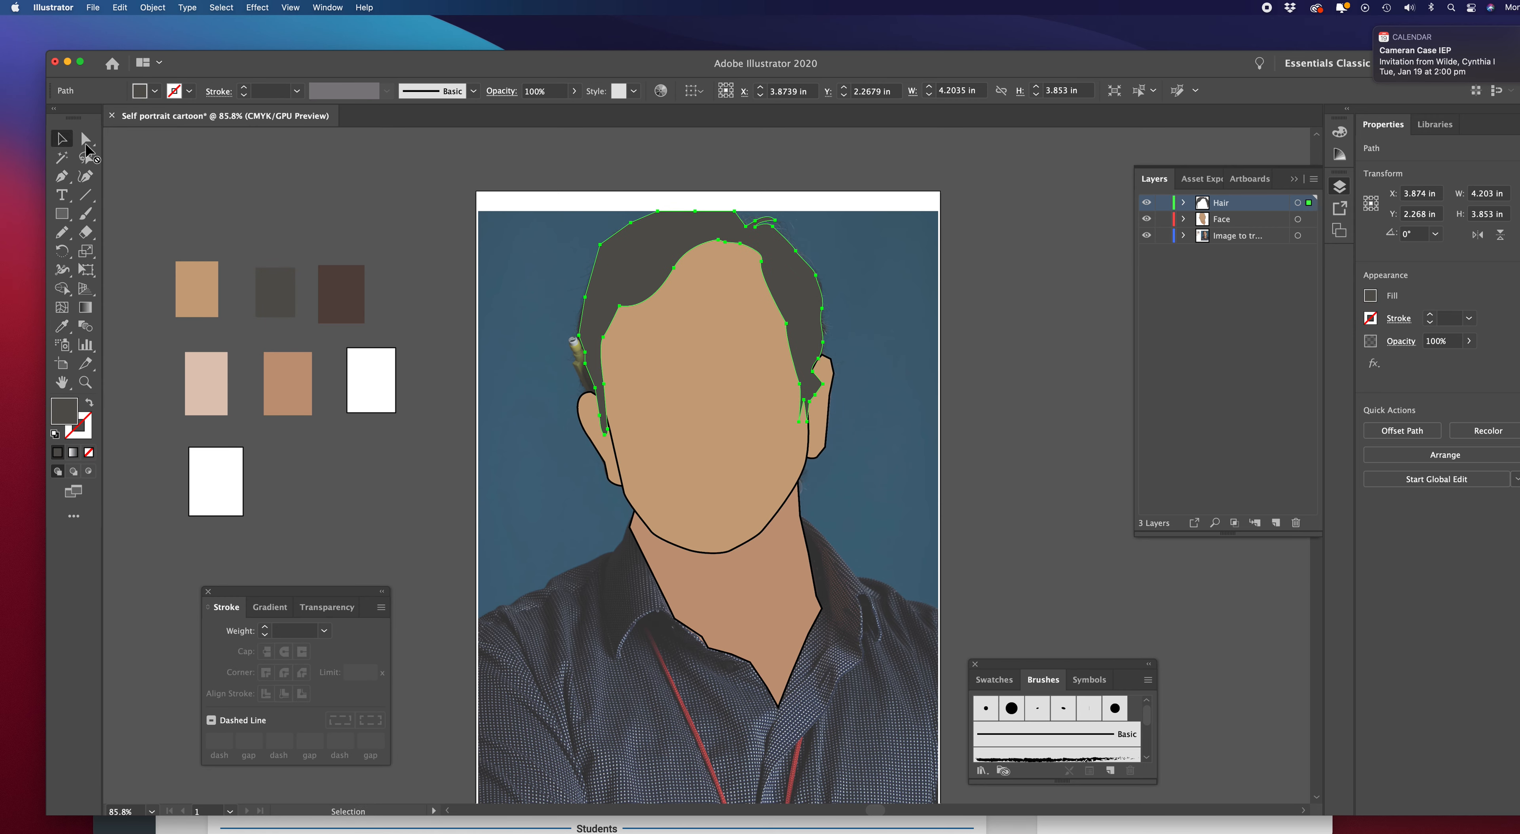
left_click(261, 188)
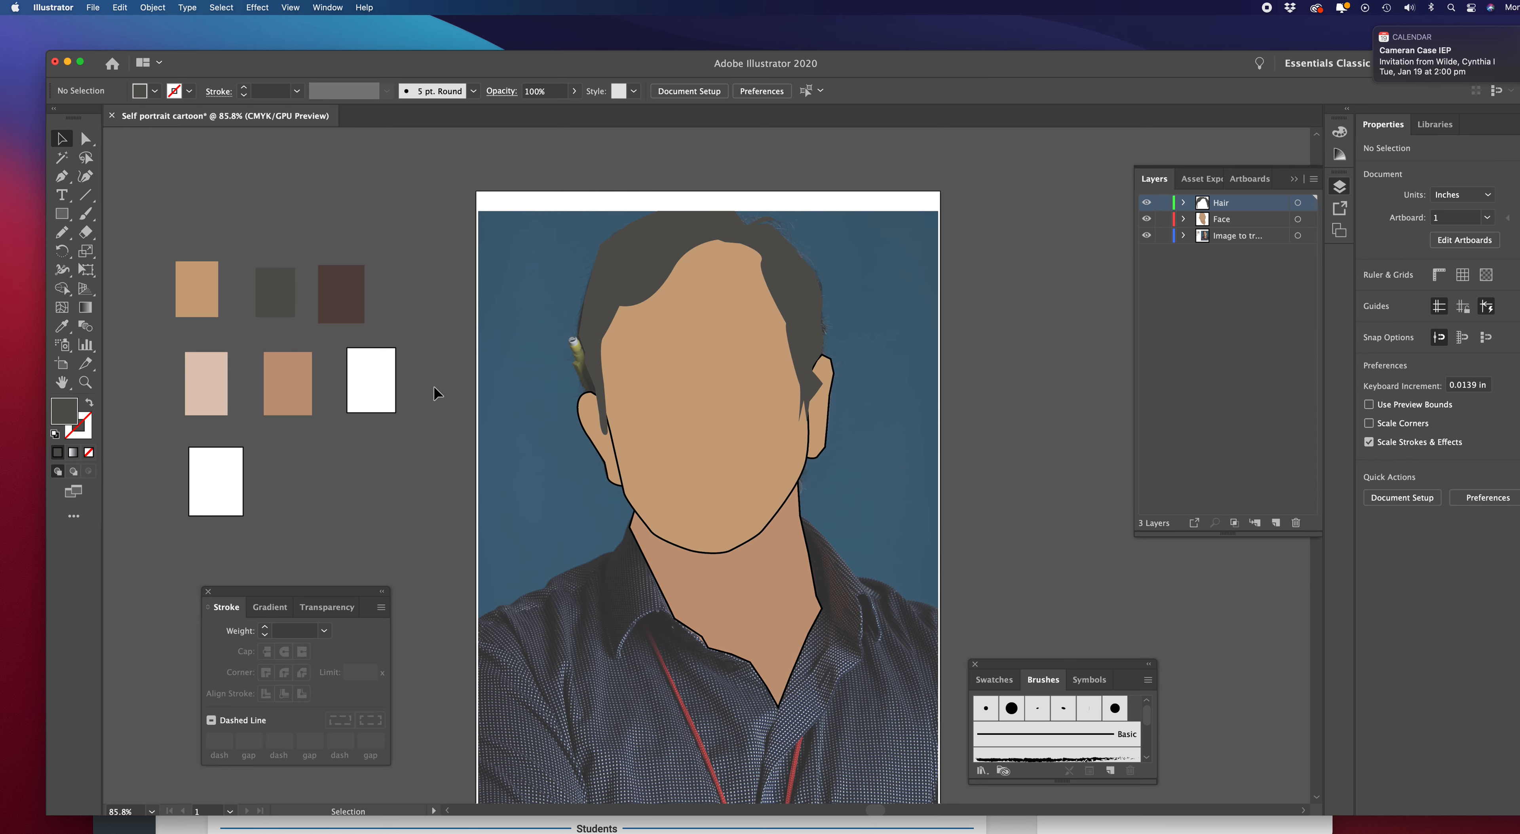
Outline the hair shape with a 1 pt black stroke and deselect it
left_click(598, 270)
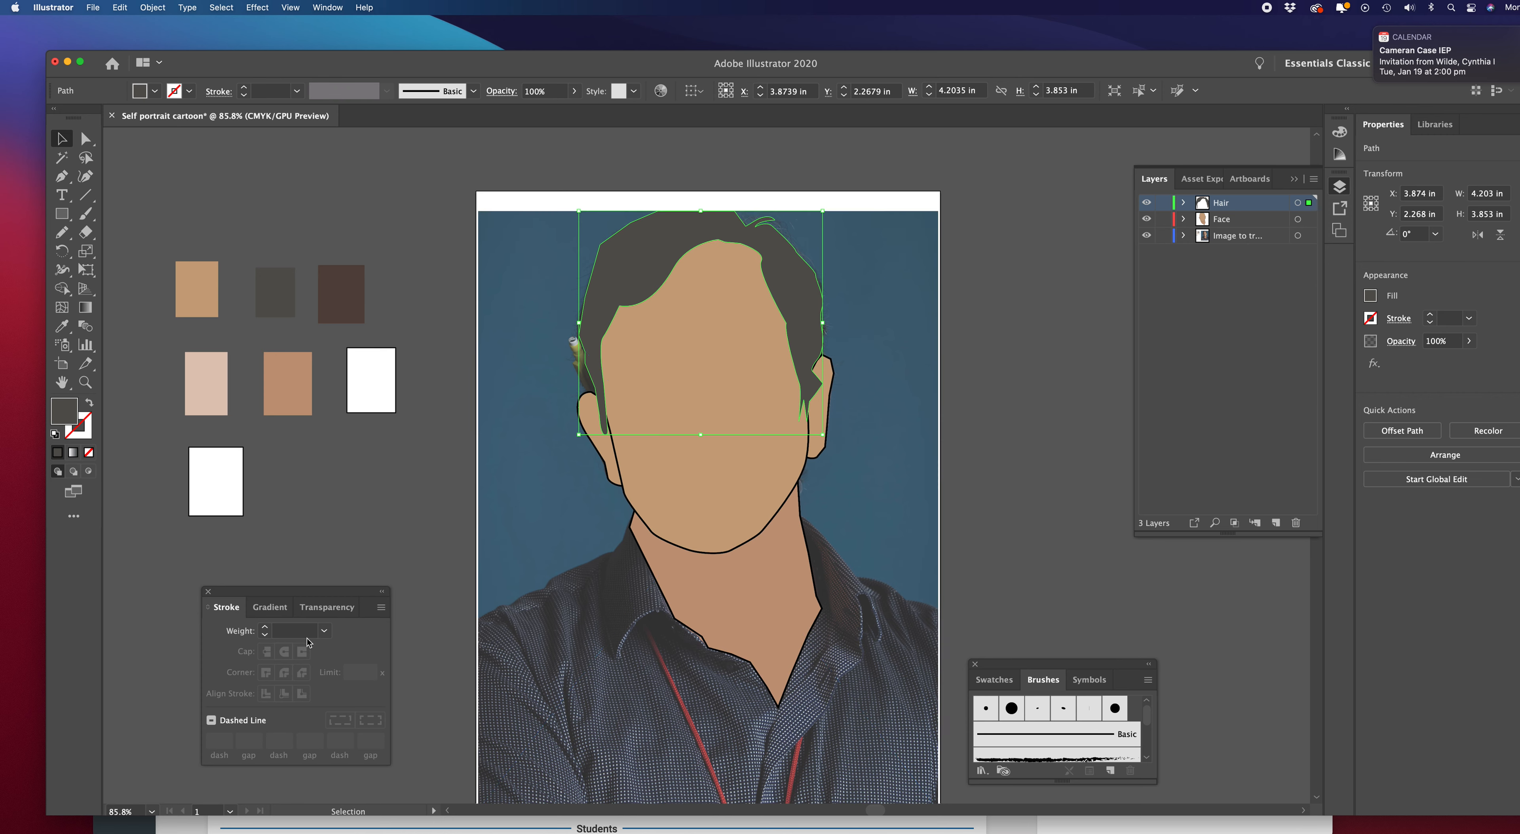
left_click(325, 632)
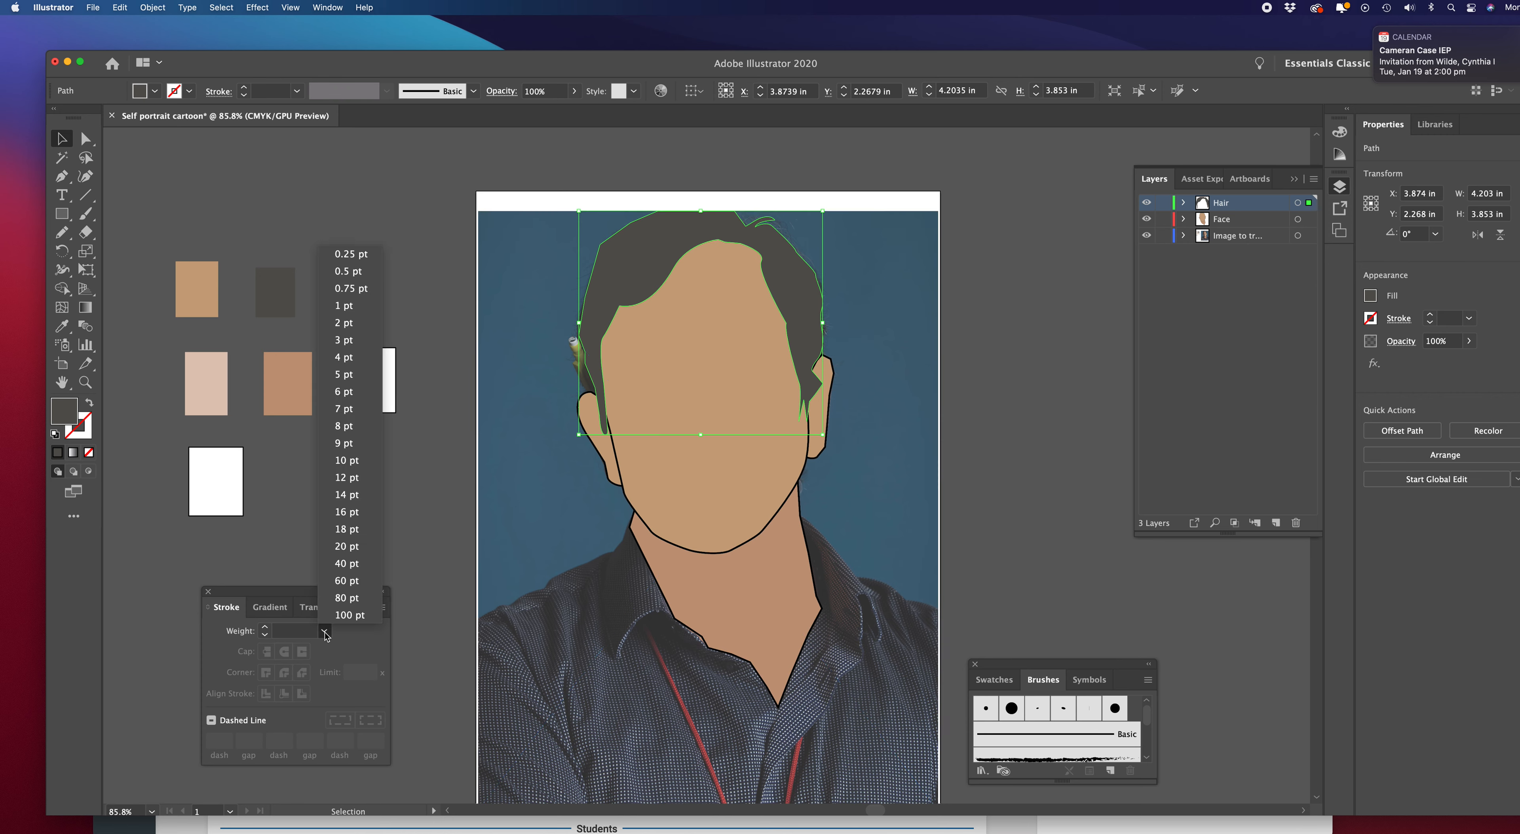
left_click(353, 307)
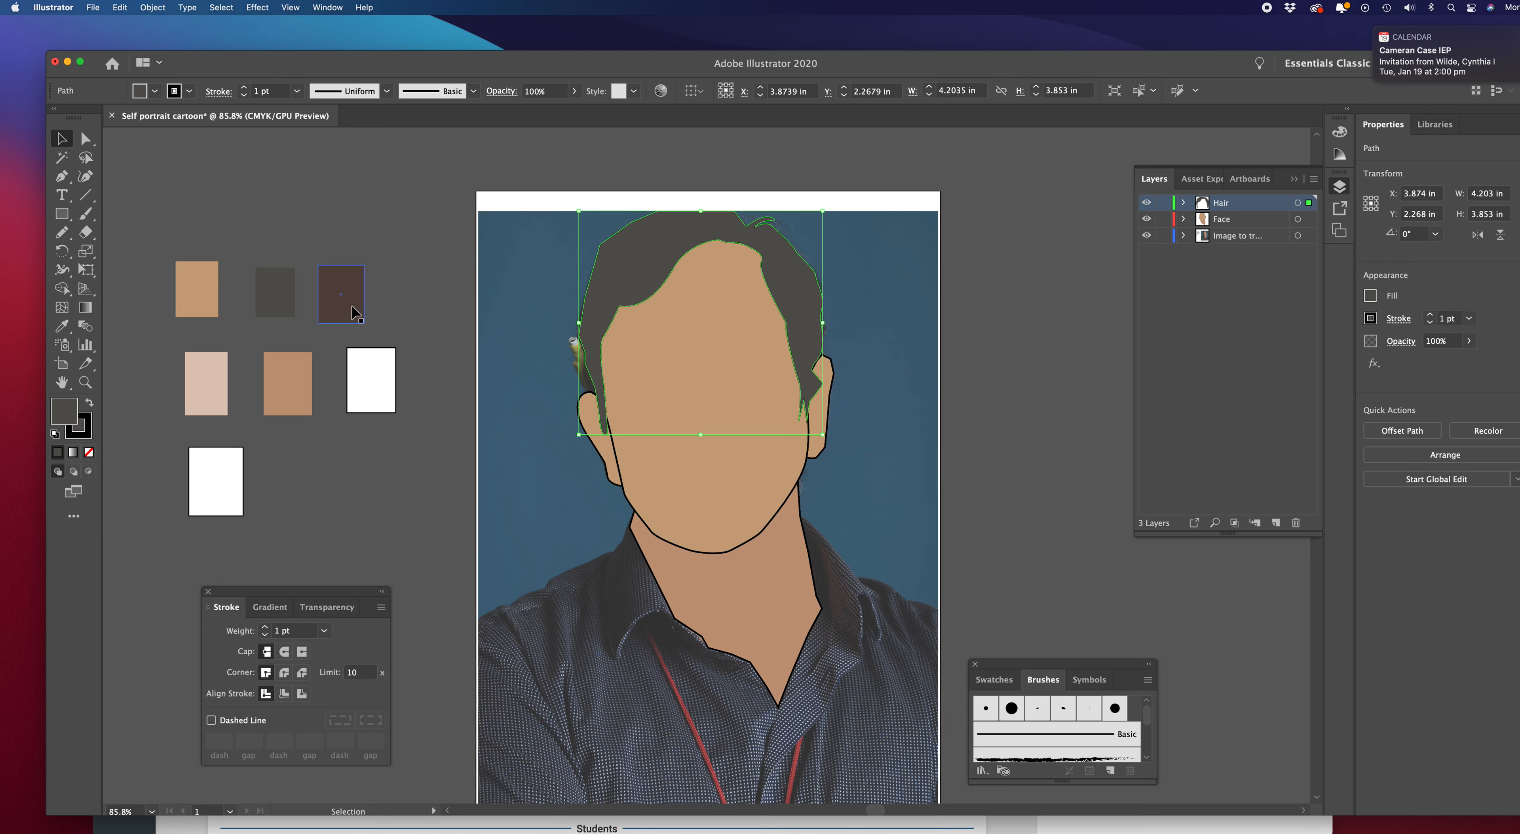
left_click(416, 311)
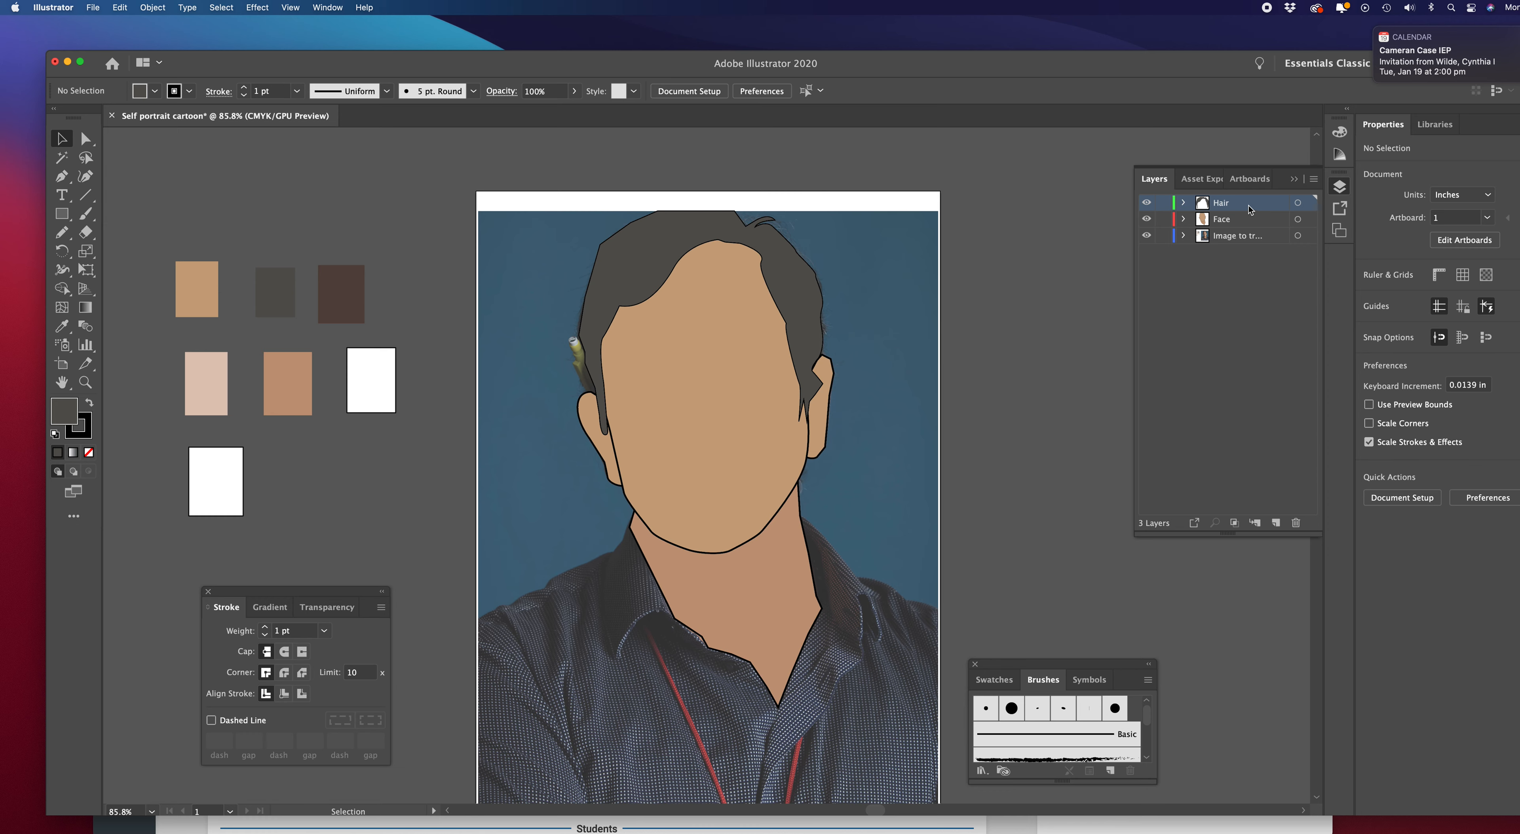
Add a new layer above the Hair layer and name it Features
left_click(1276, 523)
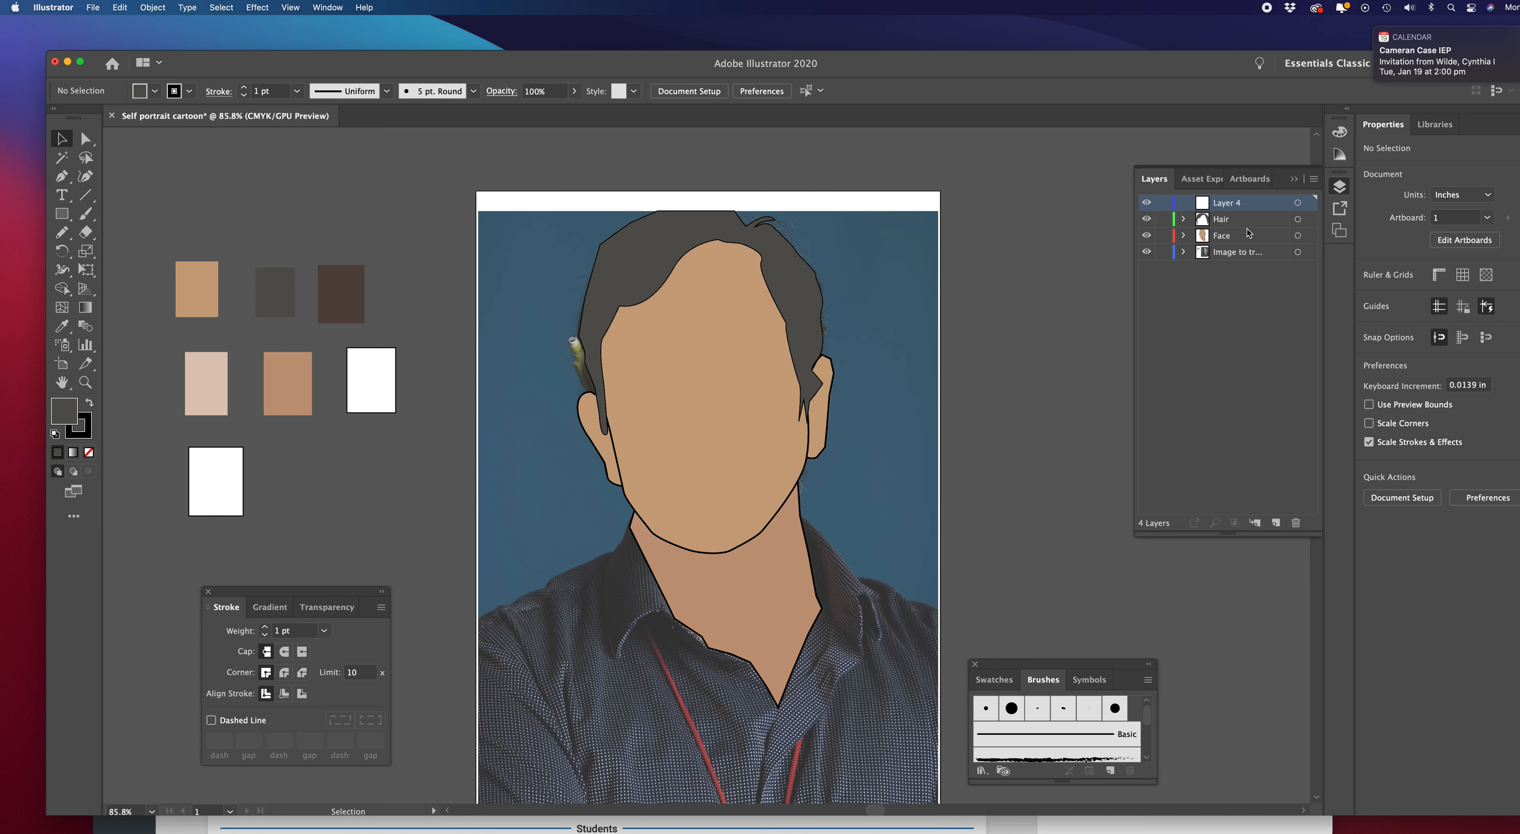
double_click(1229, 207)
type("Features")
key("Return")
Hide the Hair and Face layers to expose the portrait photo for tracing
left_click(1146, 218)
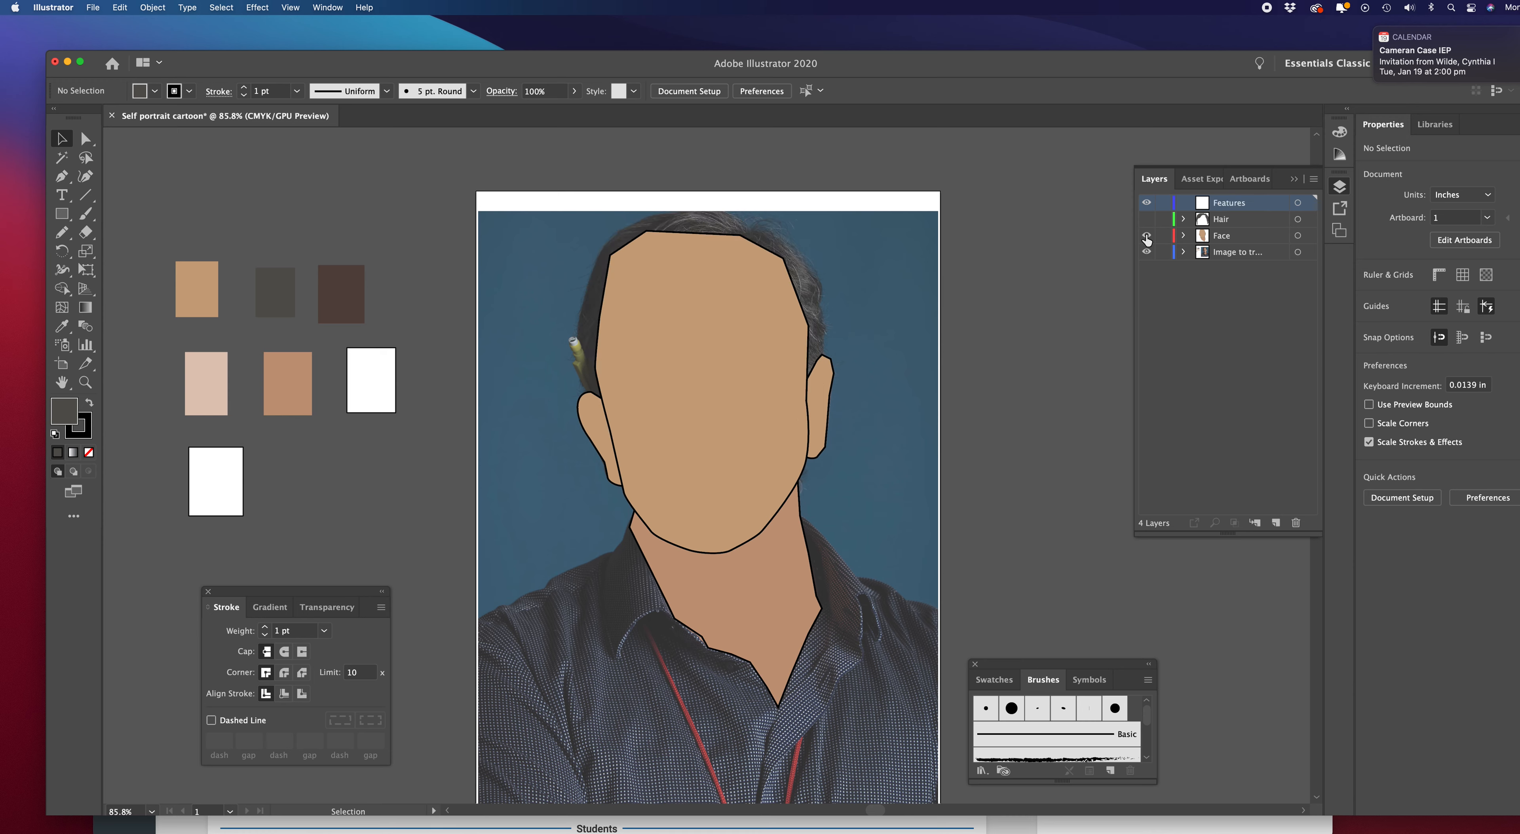
left_click(1146, 235)
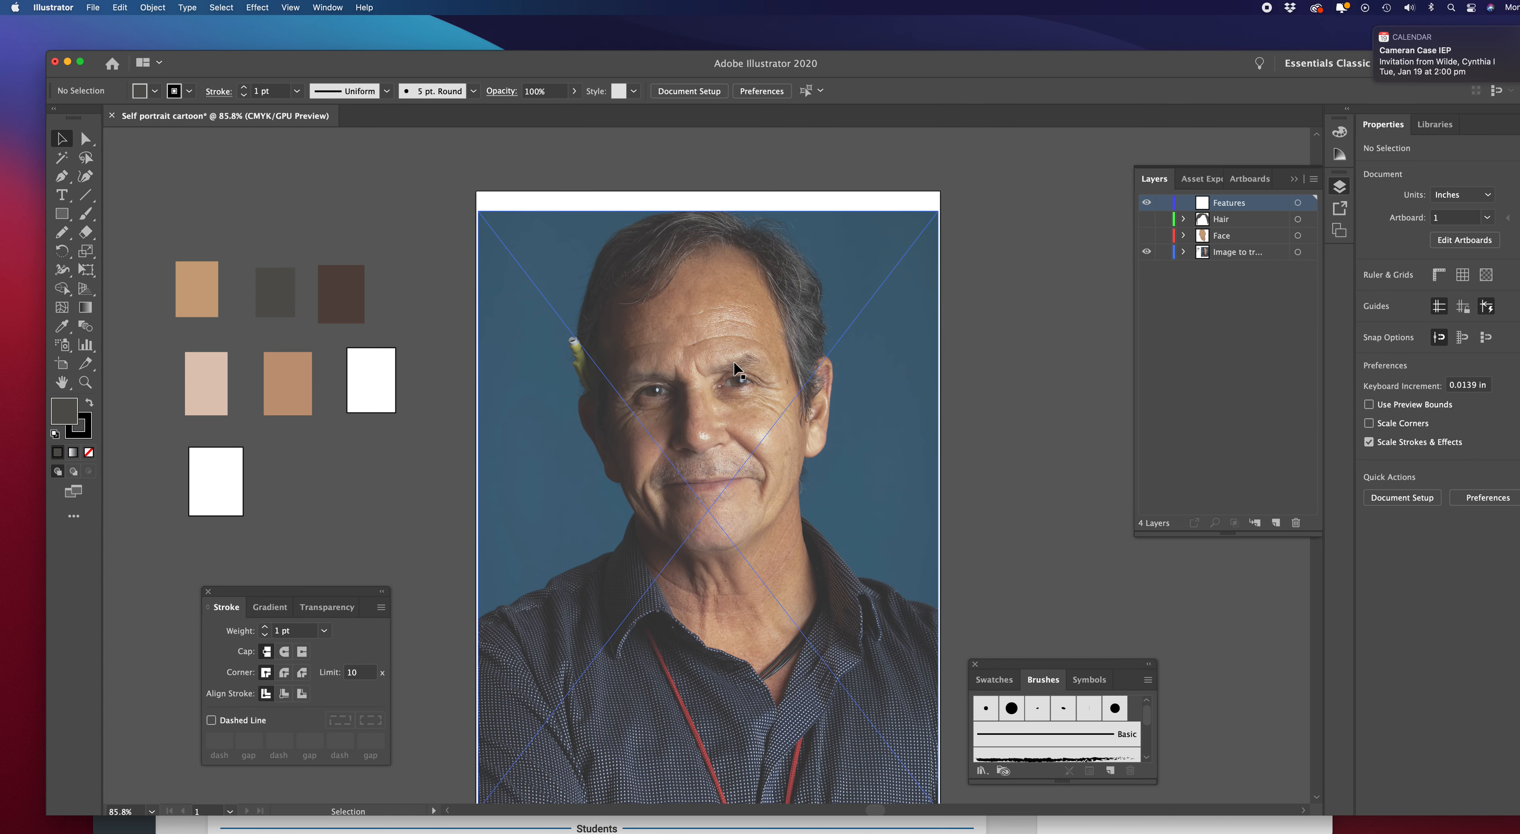
key("super")
key("super+1")
key("plus")
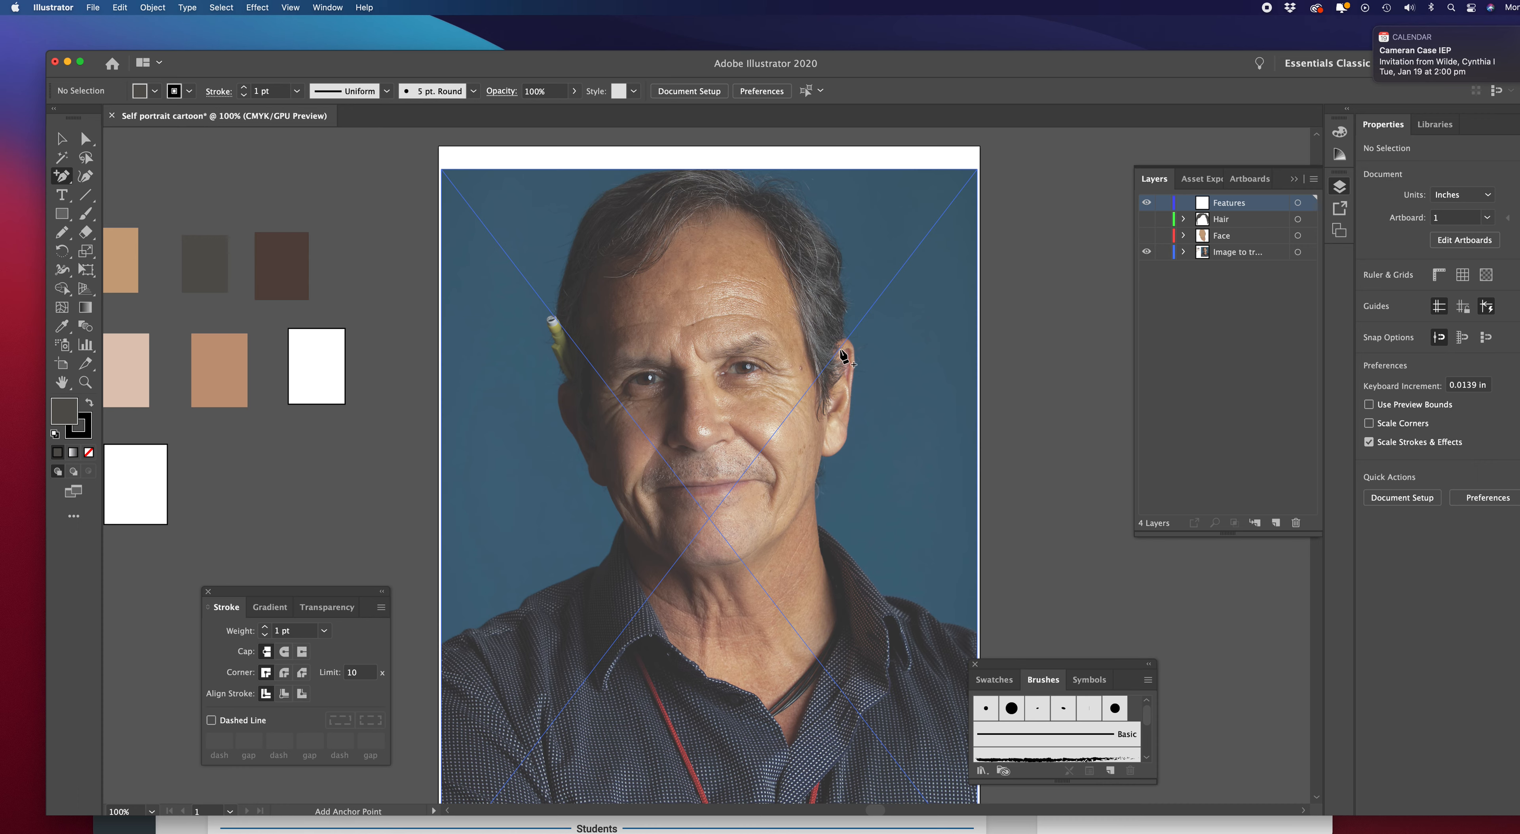
key("super+plus")
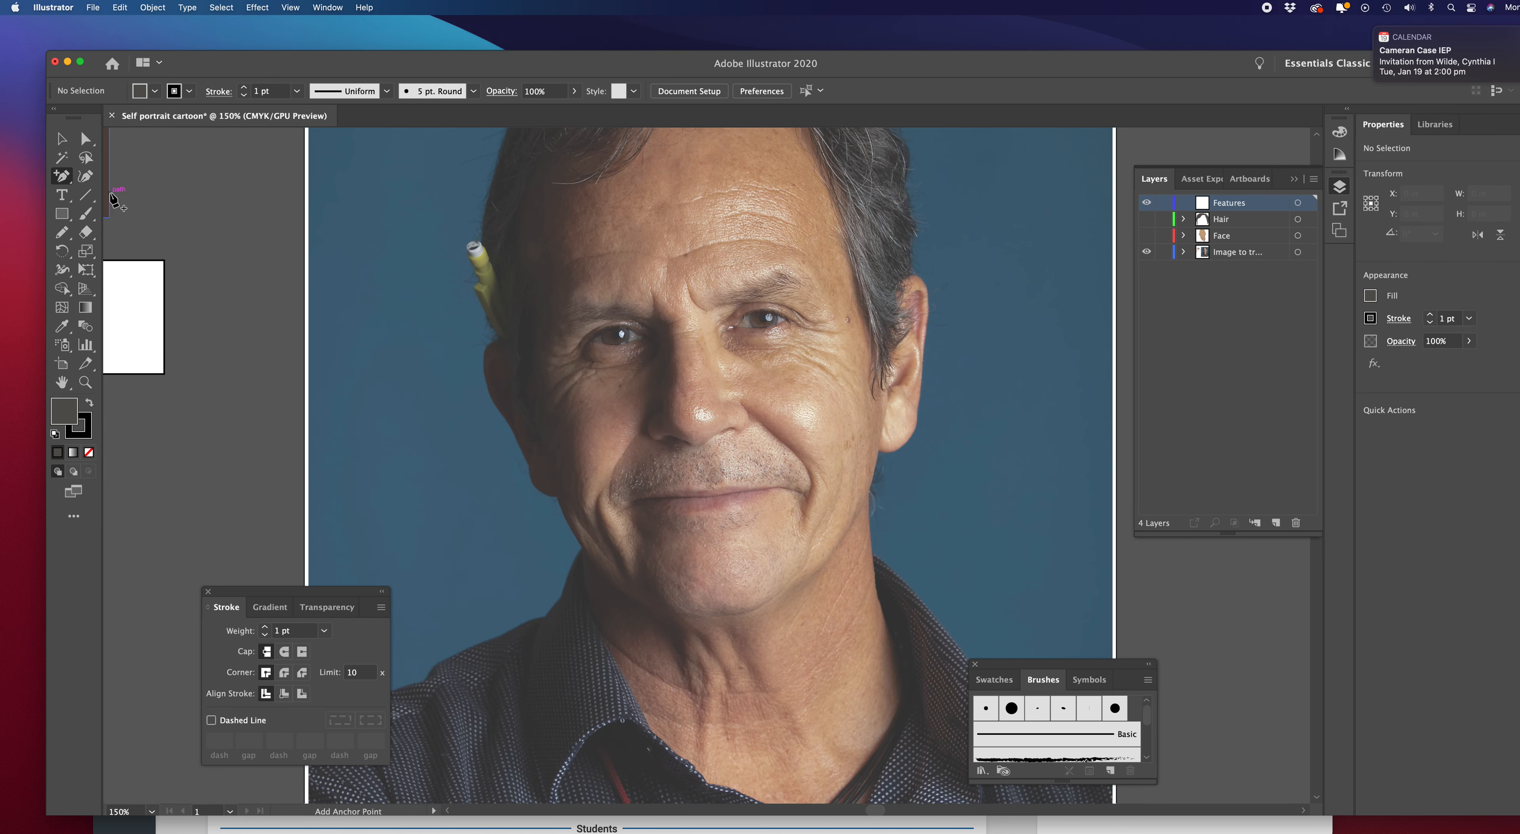
left_click(63, 174)
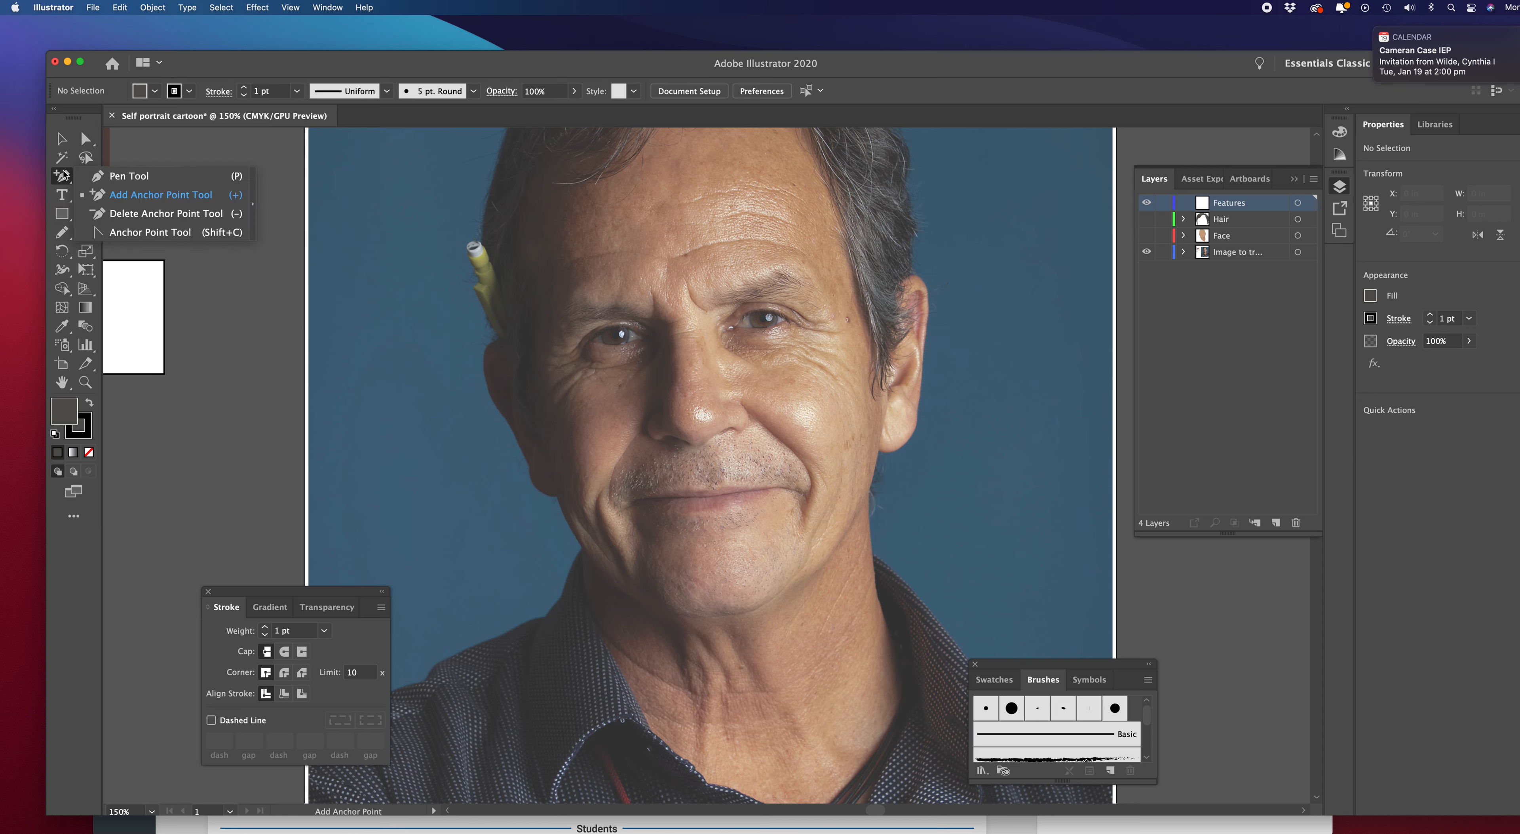
left_click(63, 237)
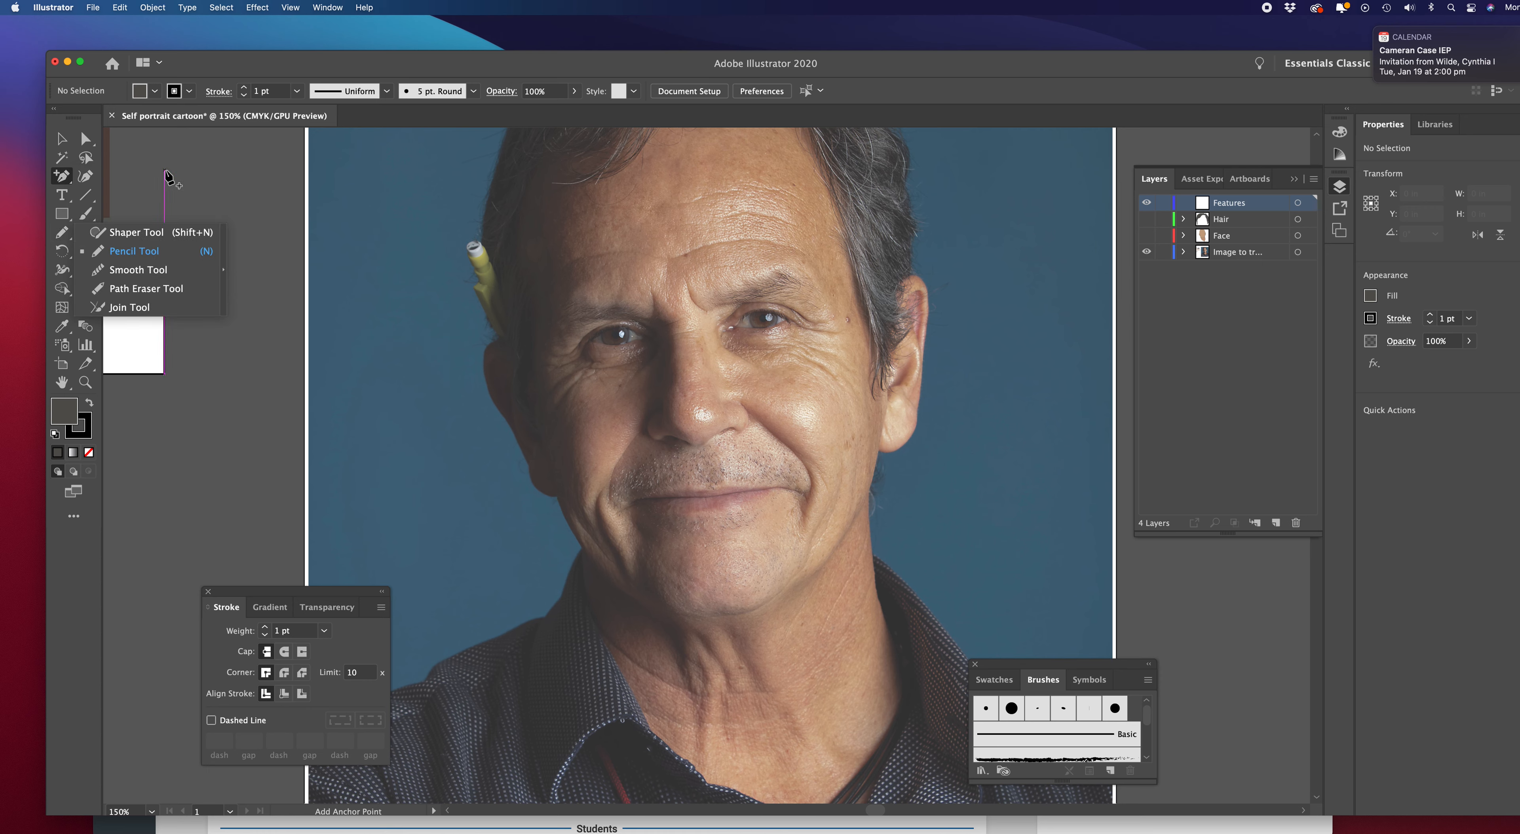
left_click(166, 173)
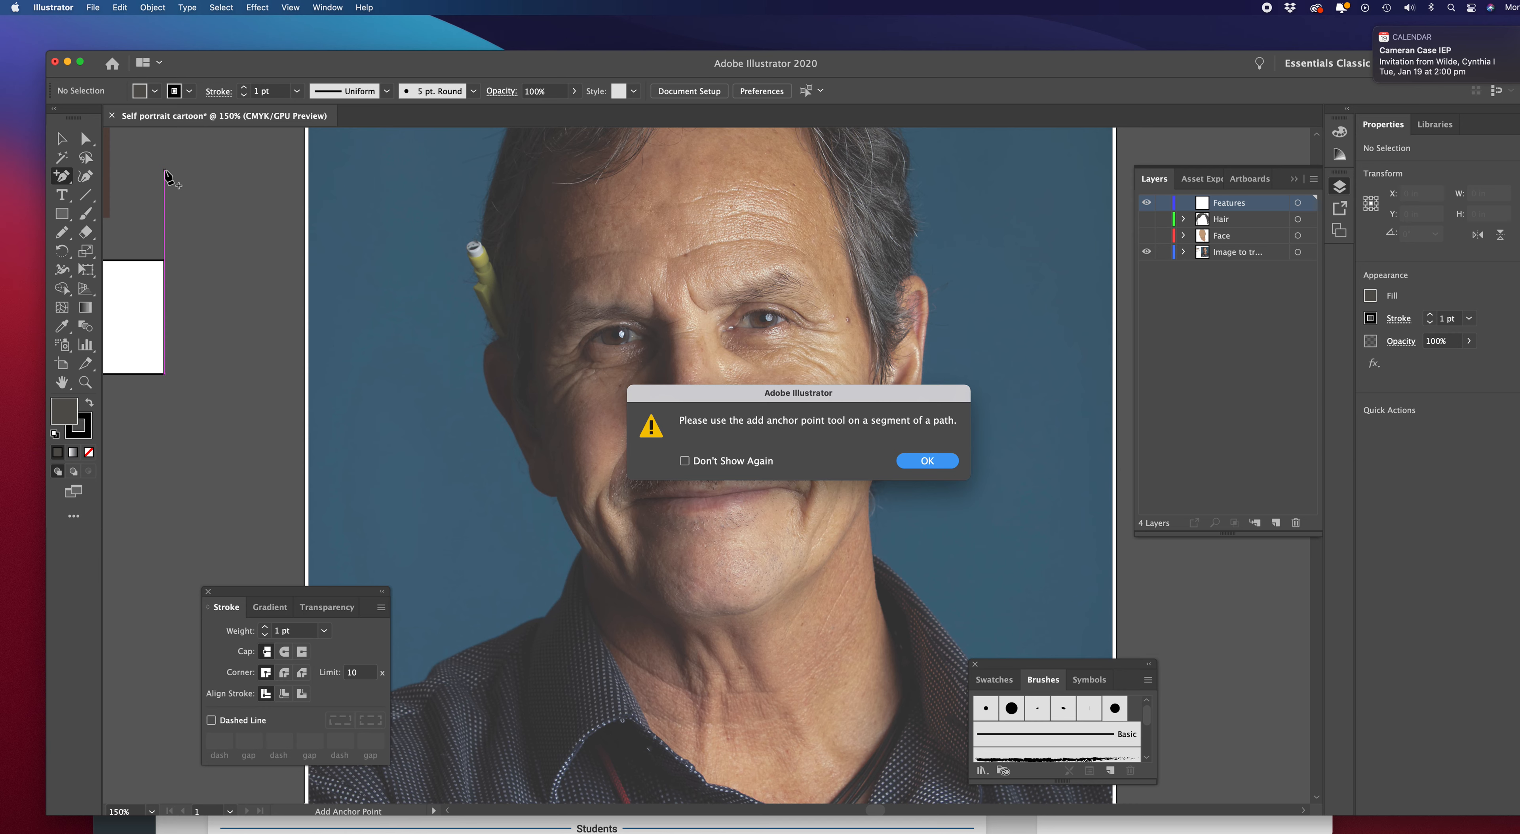
left_click(934, 467)
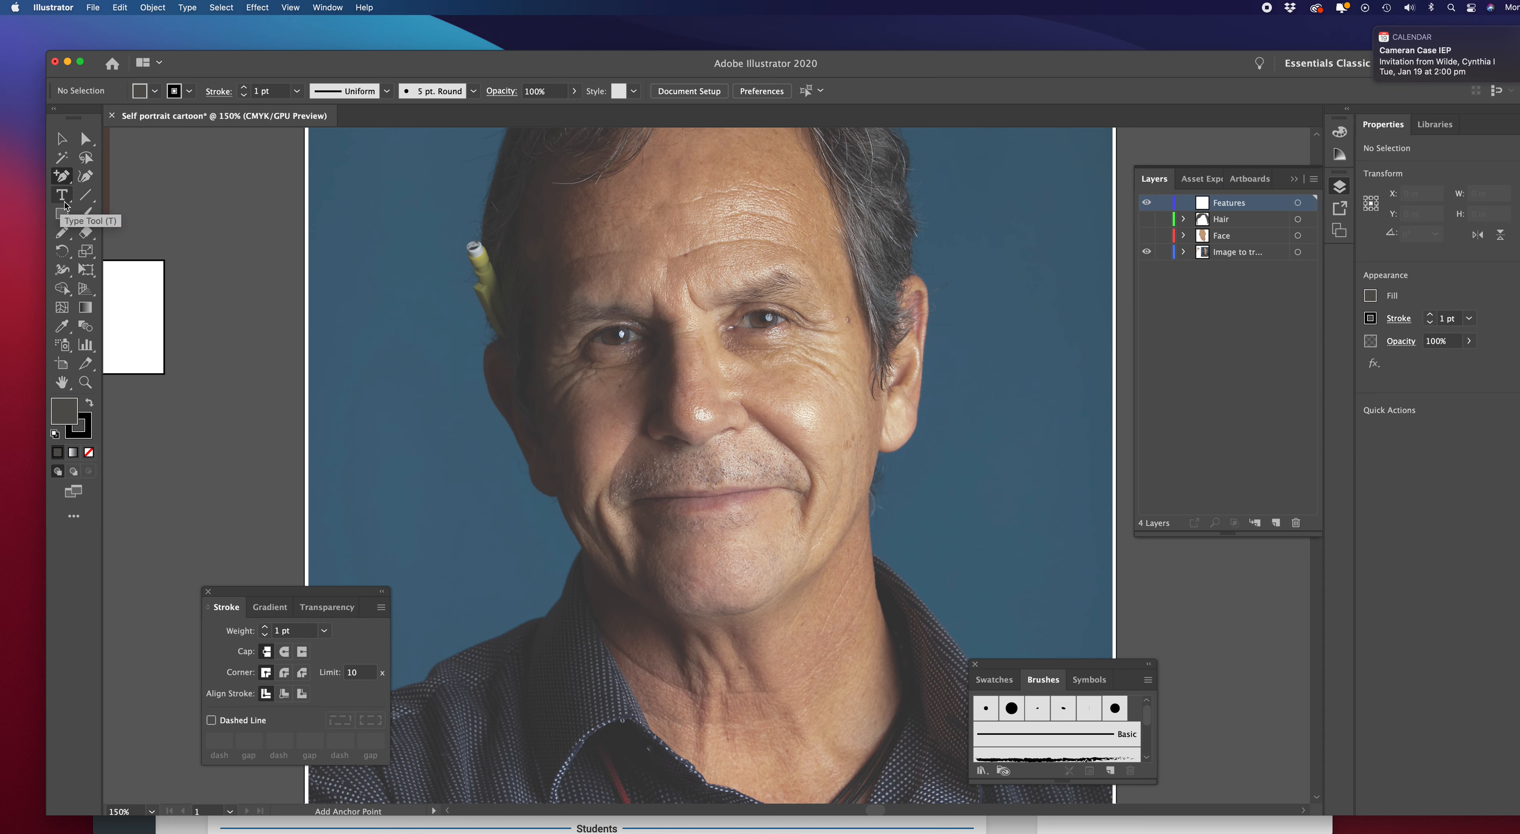
Trace the eye on the photo's right side with the Pen tool as a closed curved shape about 0.53 in wide and 0.17 in high
left_click(63, 176)
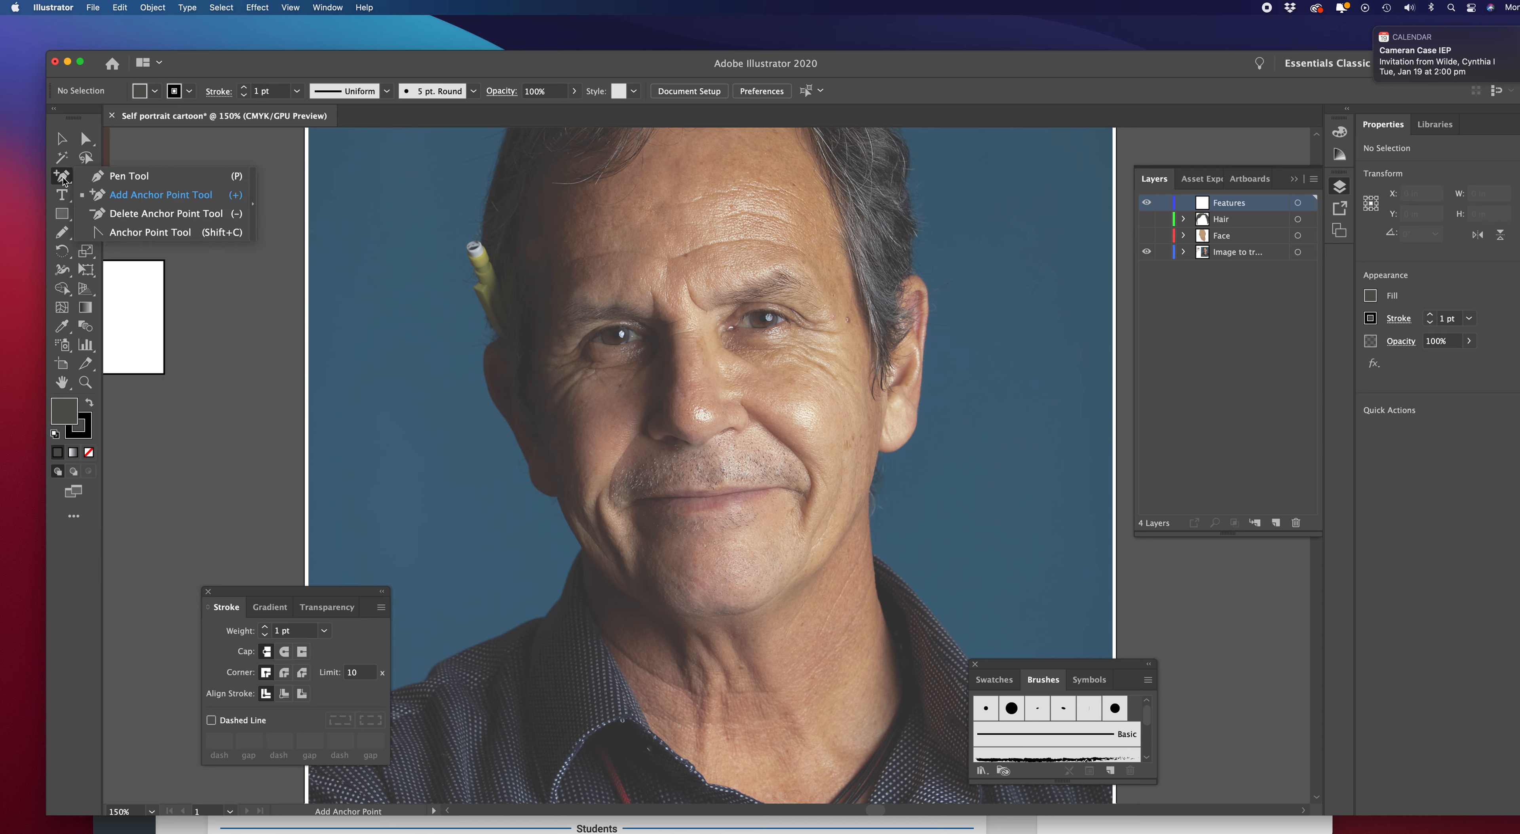
left_click(122, 180)
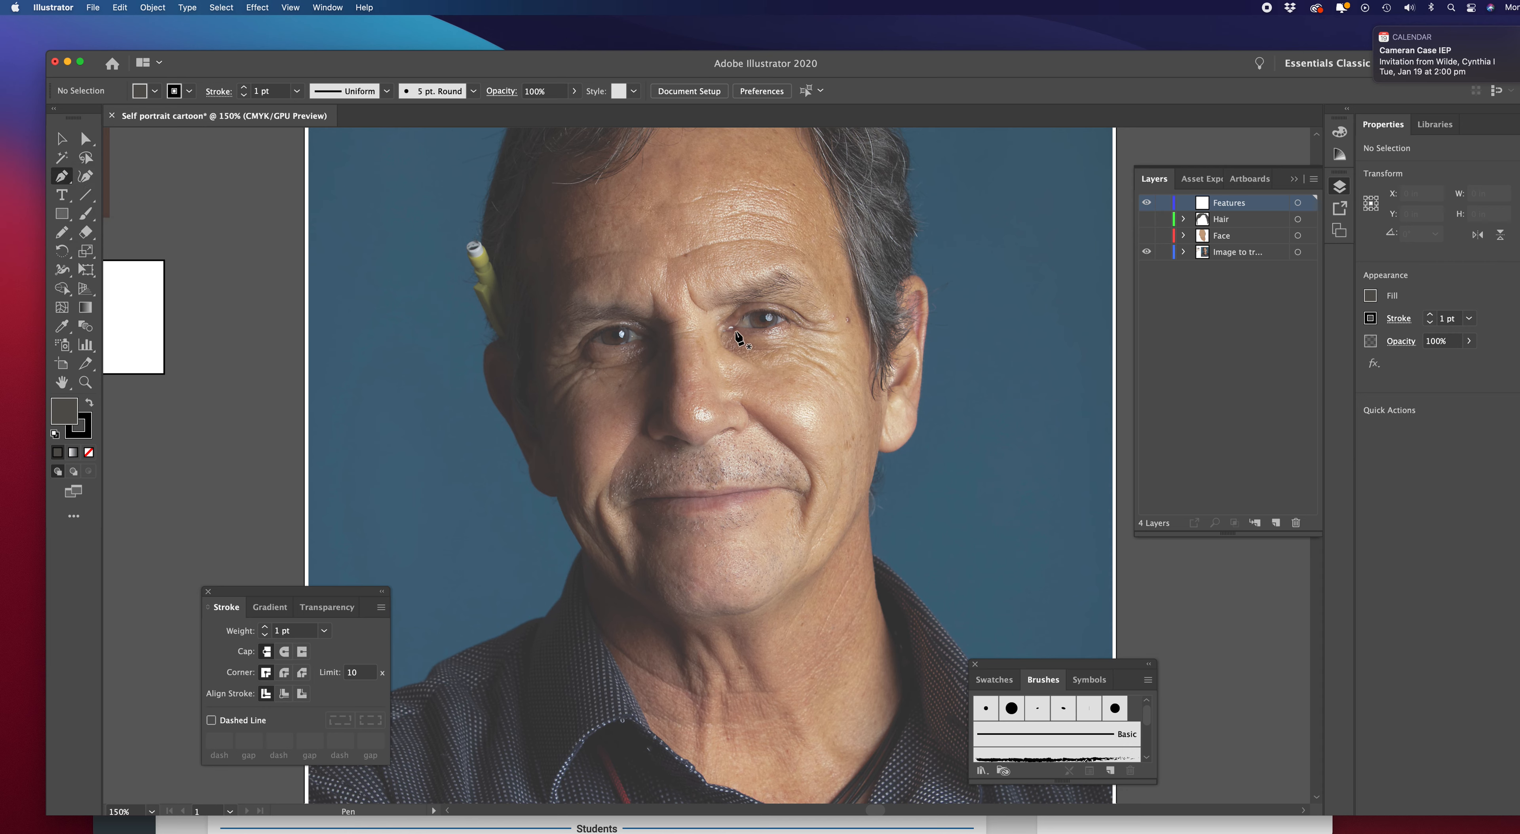
left_click_drag(735, 326, 773, 312)
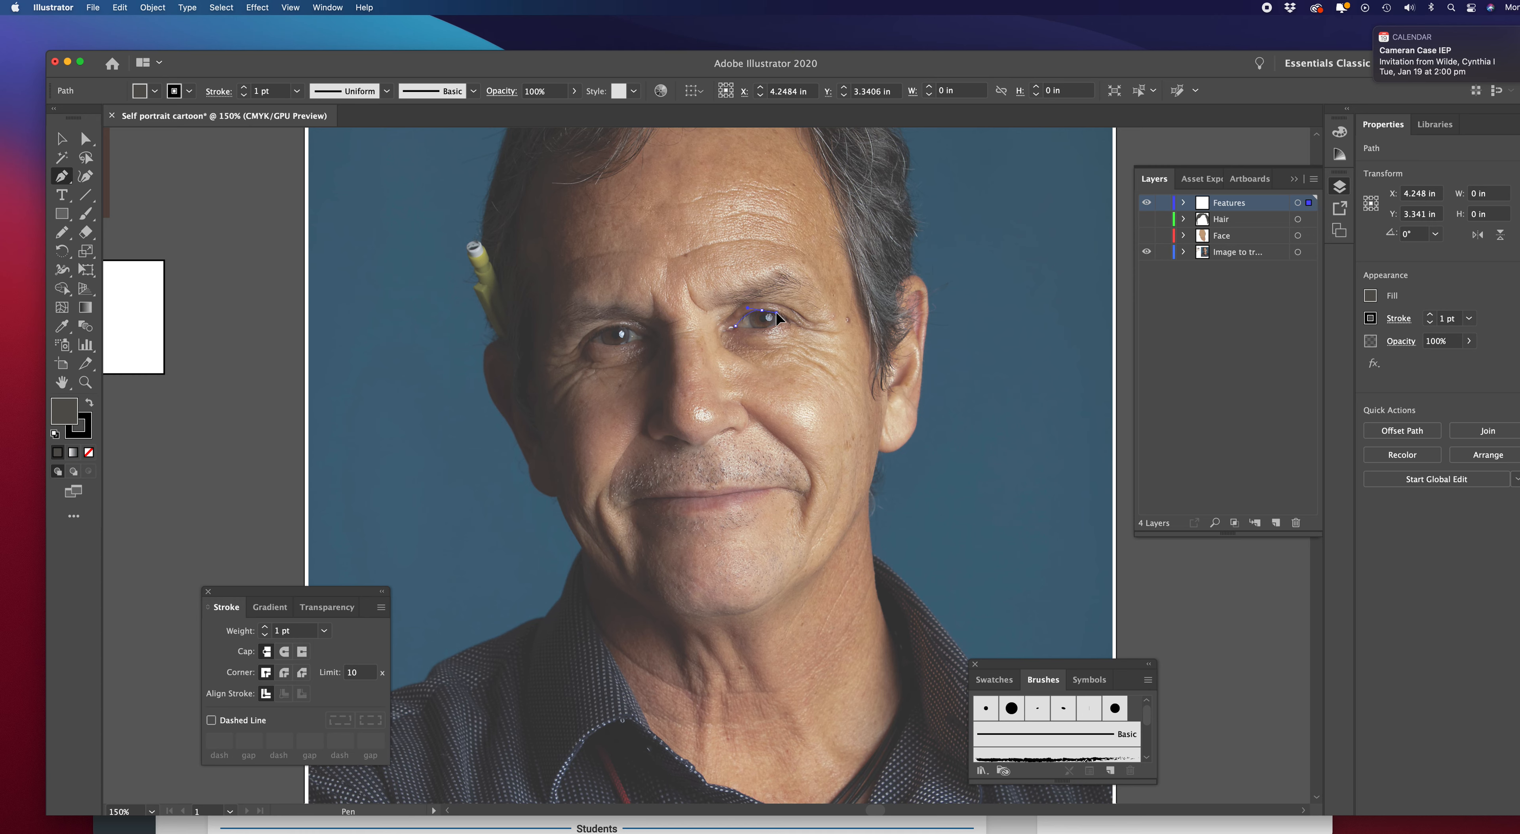
left_click_drag(777, 312, 777, 312)
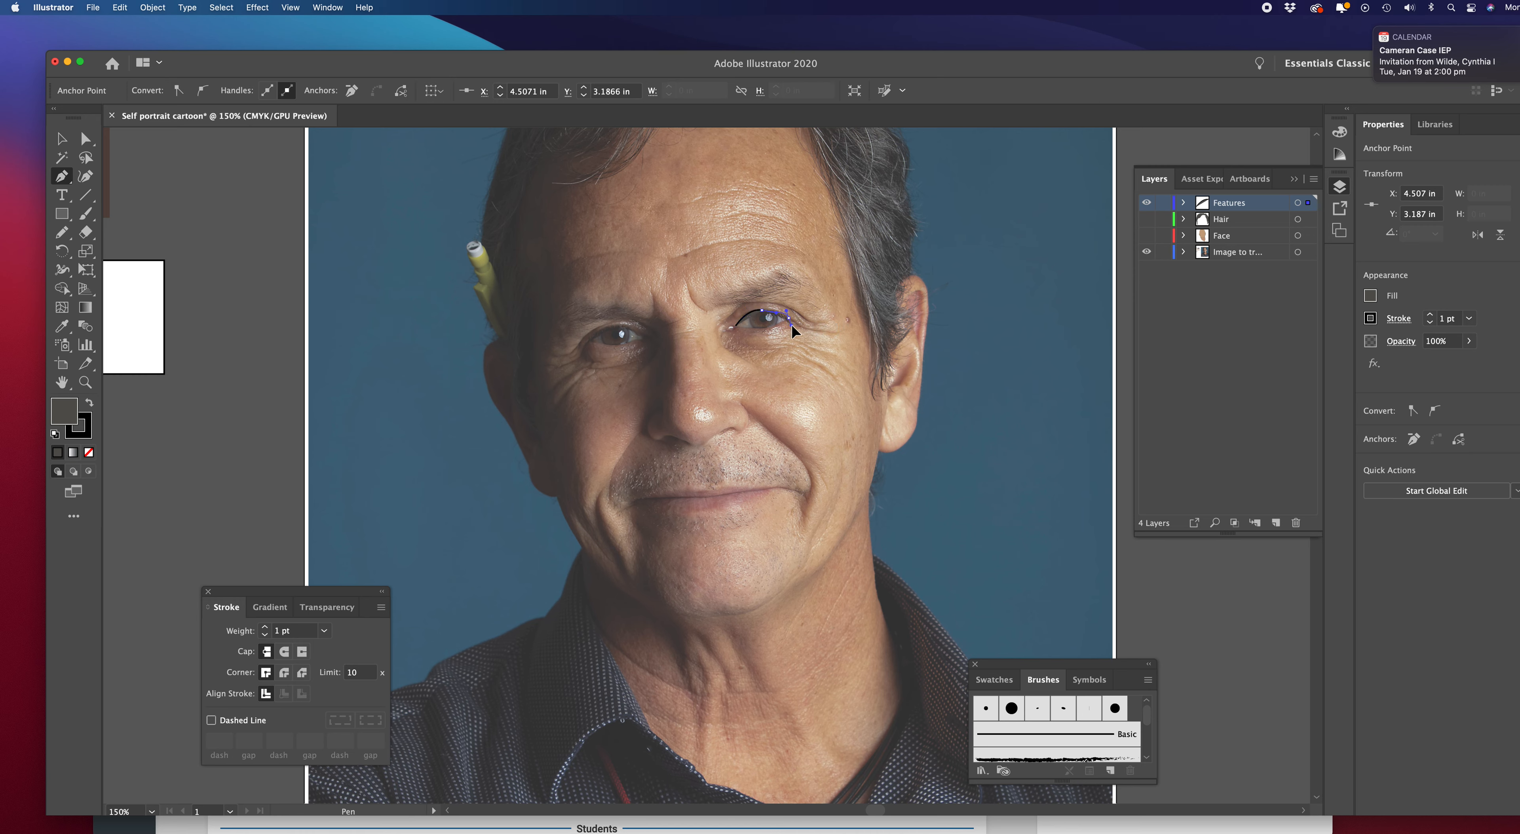
left_click_drag(793, 320, 793, 321)
left_click(767, 325)
left_click_drag(767, 328, 763, 327)
left_click(736, 326)
left_click_drag(732, 326, 716, 323)
Trace the eye on the photo's left side with the Pen tool as a closed almond shape
left_click(592, 342)
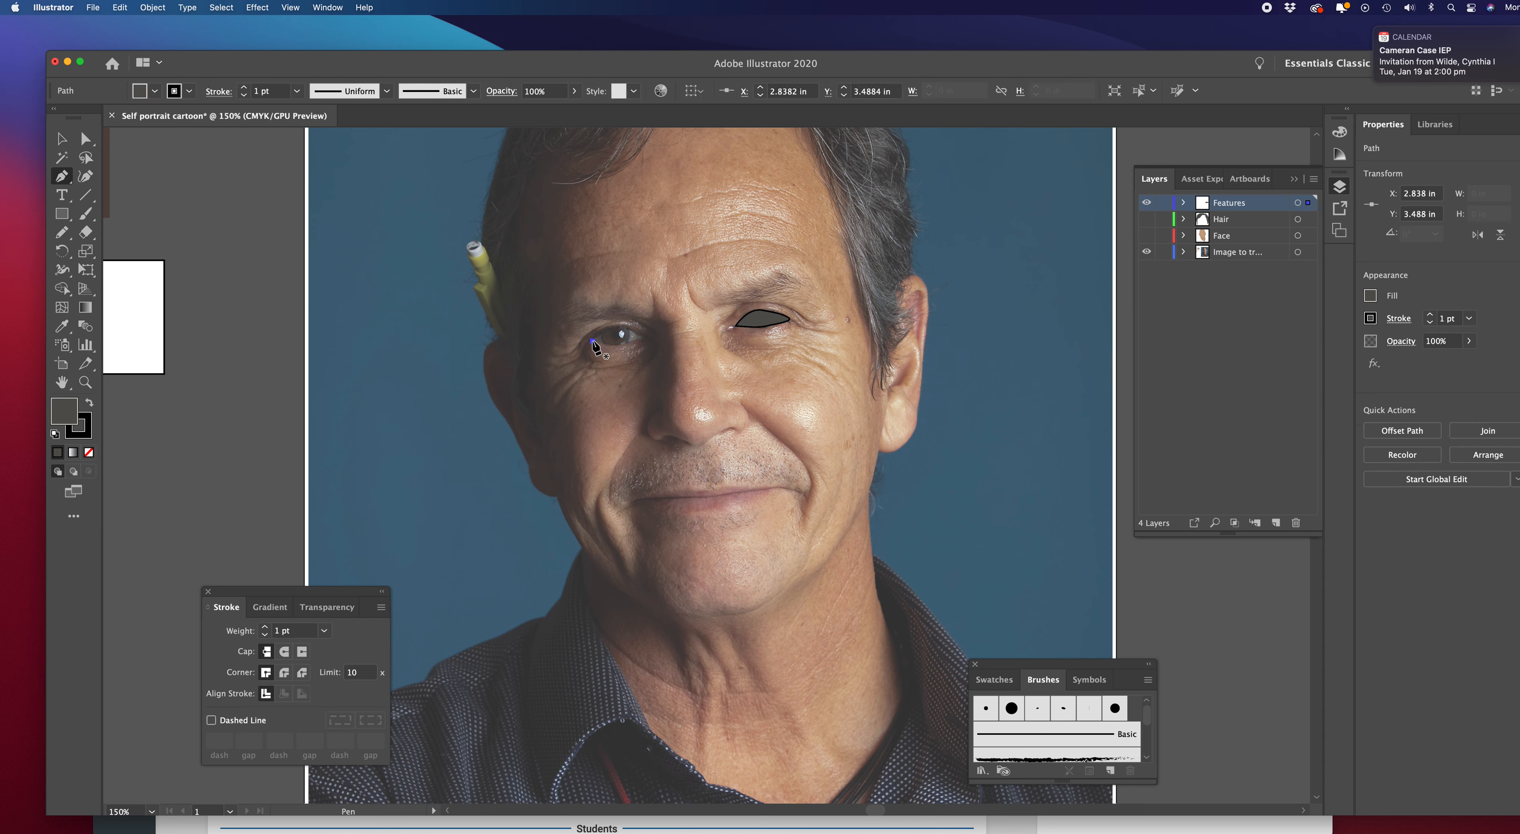
left_click_drag(616, 326, 630, 329)
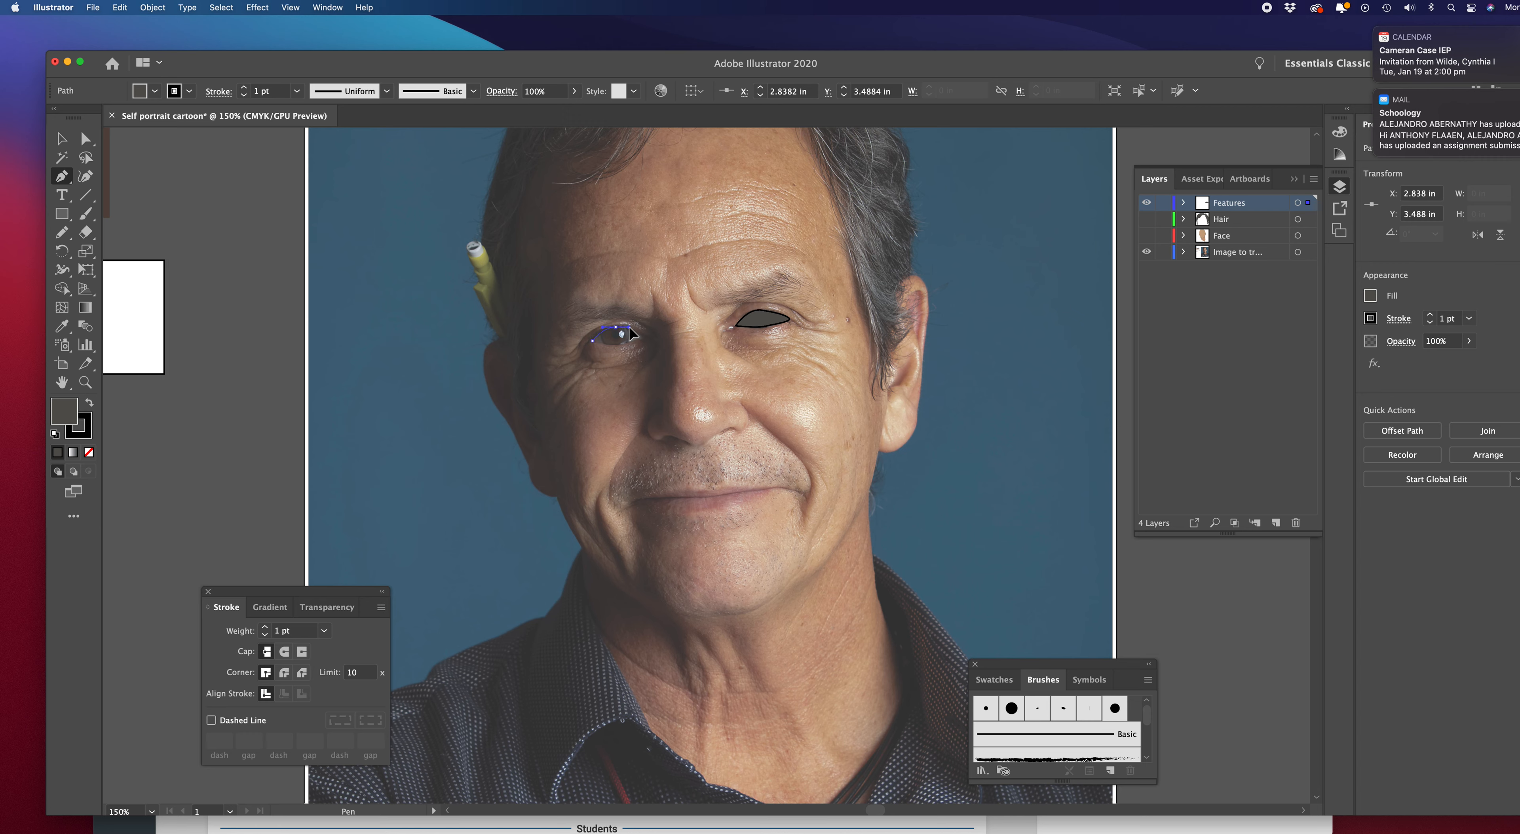
left_click_drag(630, 334, 649, 346)
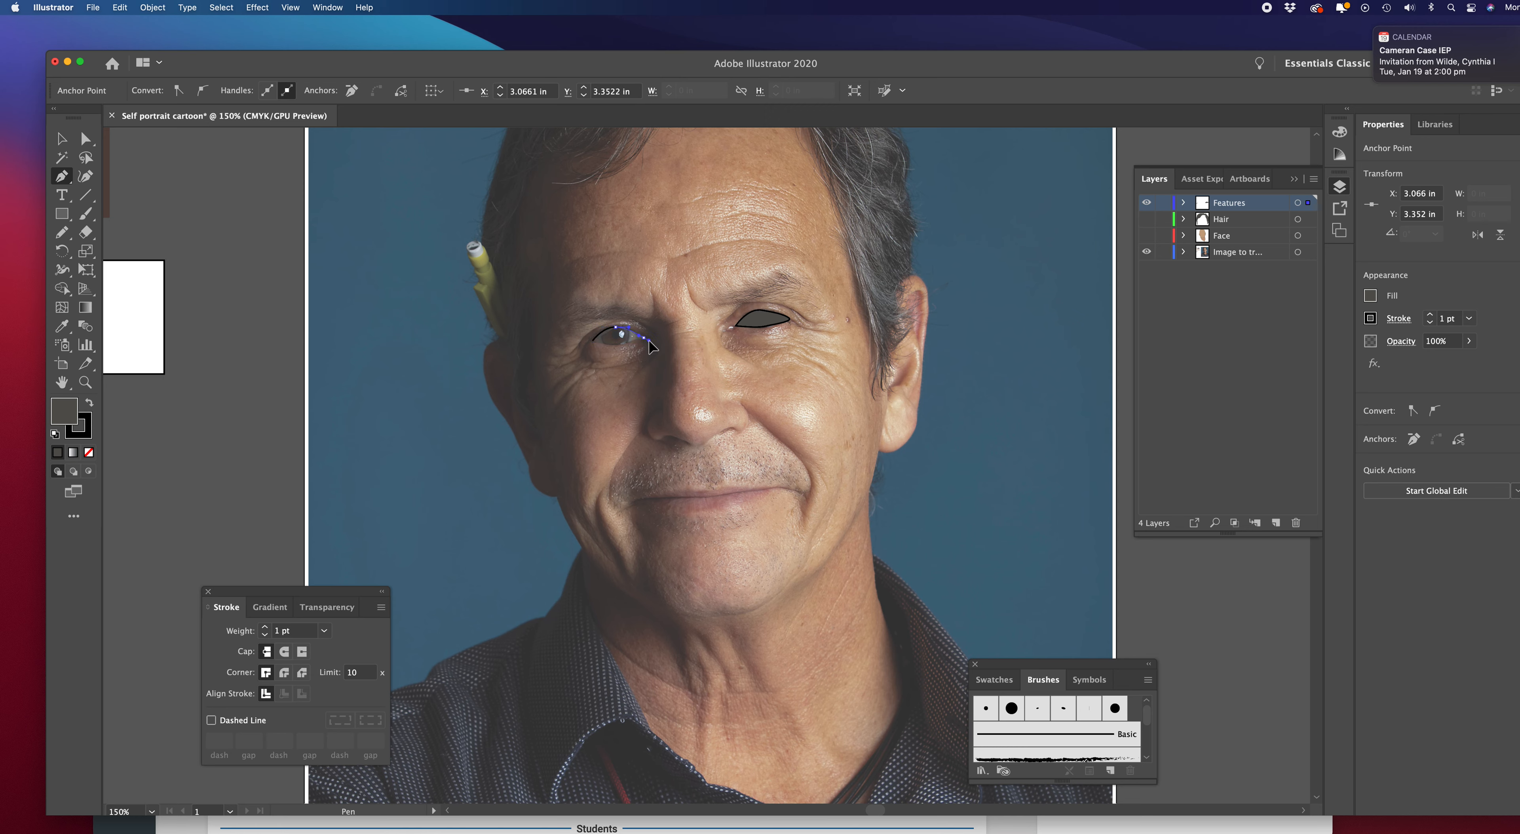
left_click_drag(645, 342, 626, 349)
left_click(592, 341)
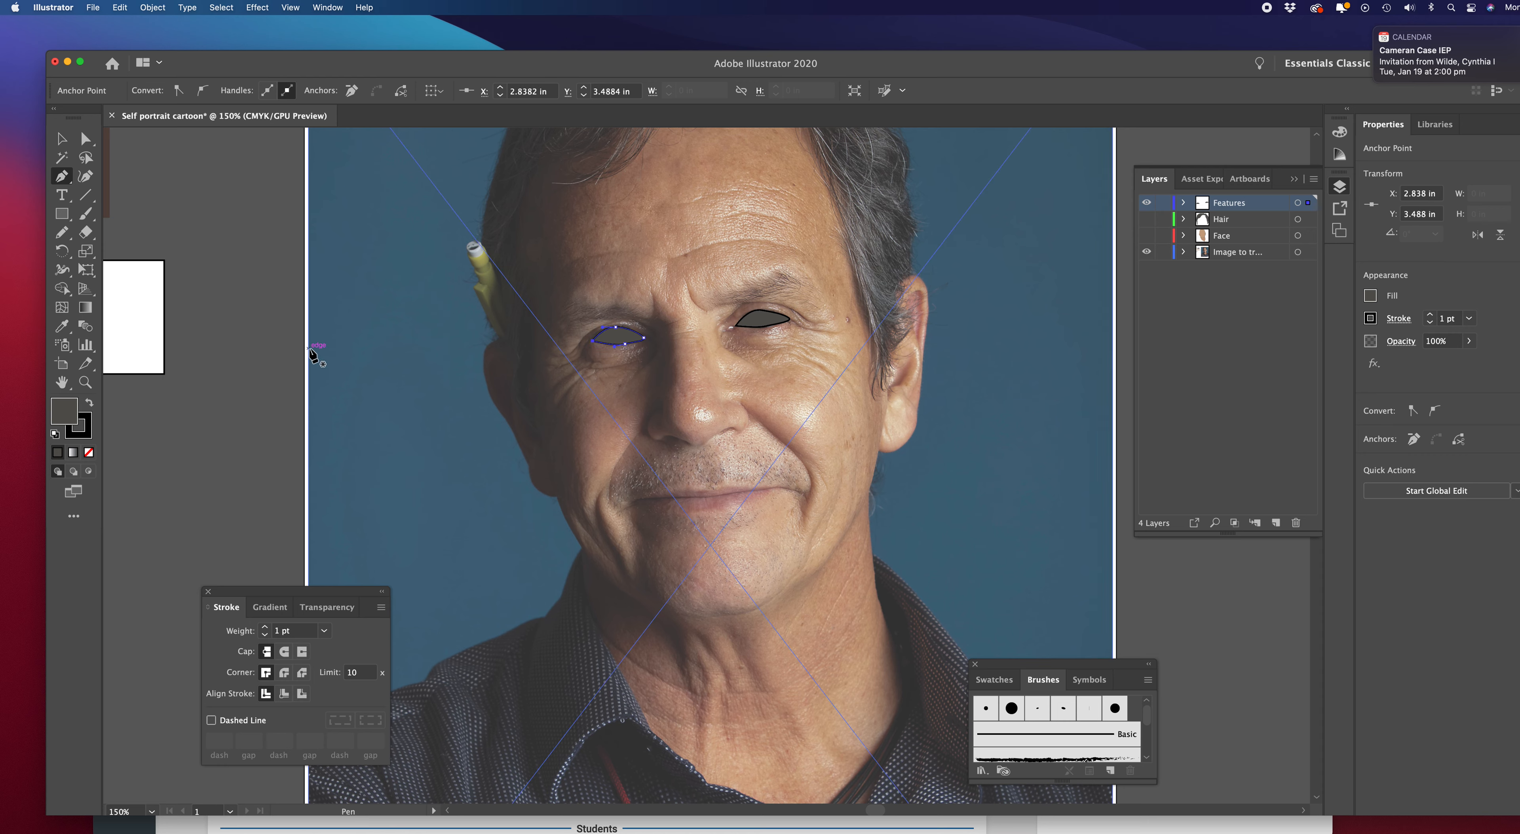
Fill the eye shape on the photo's left side with near-white F7F7F7
left_click(62, 140)
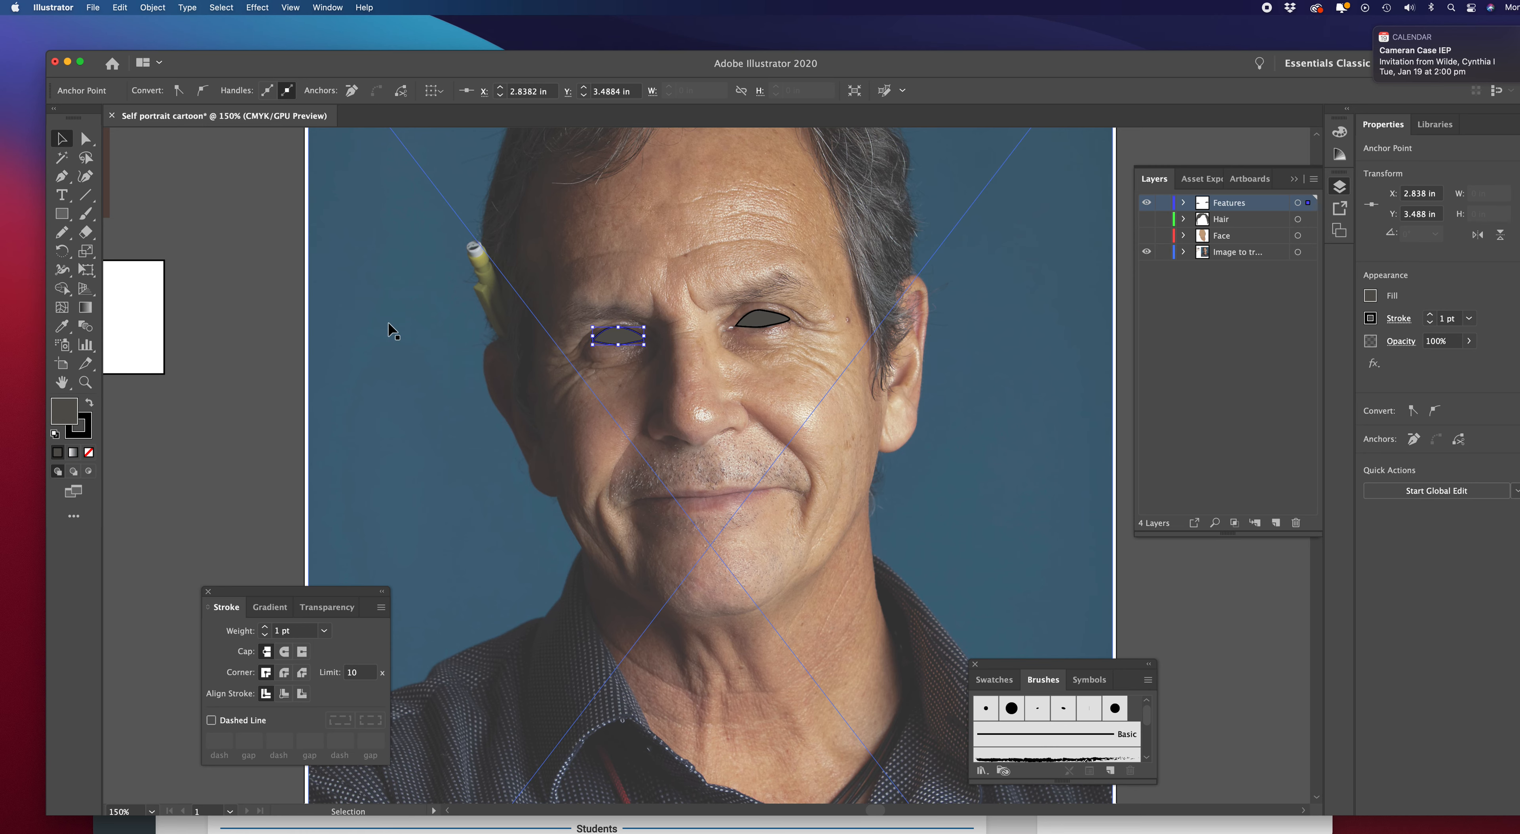
scroll(743, 344, "left", 5)
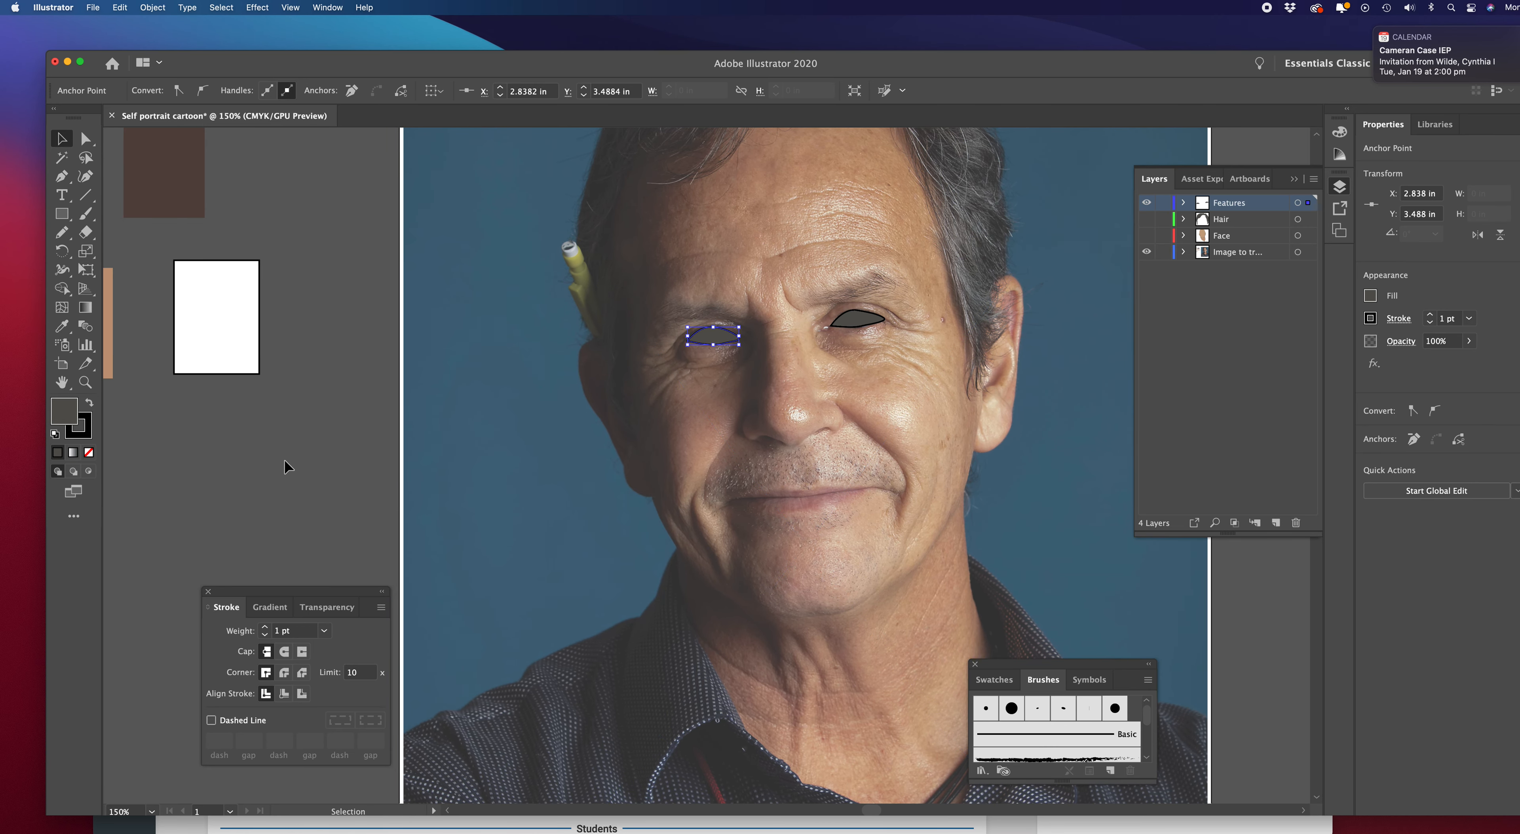
left_click(66, 417)
double_click(66, 417)
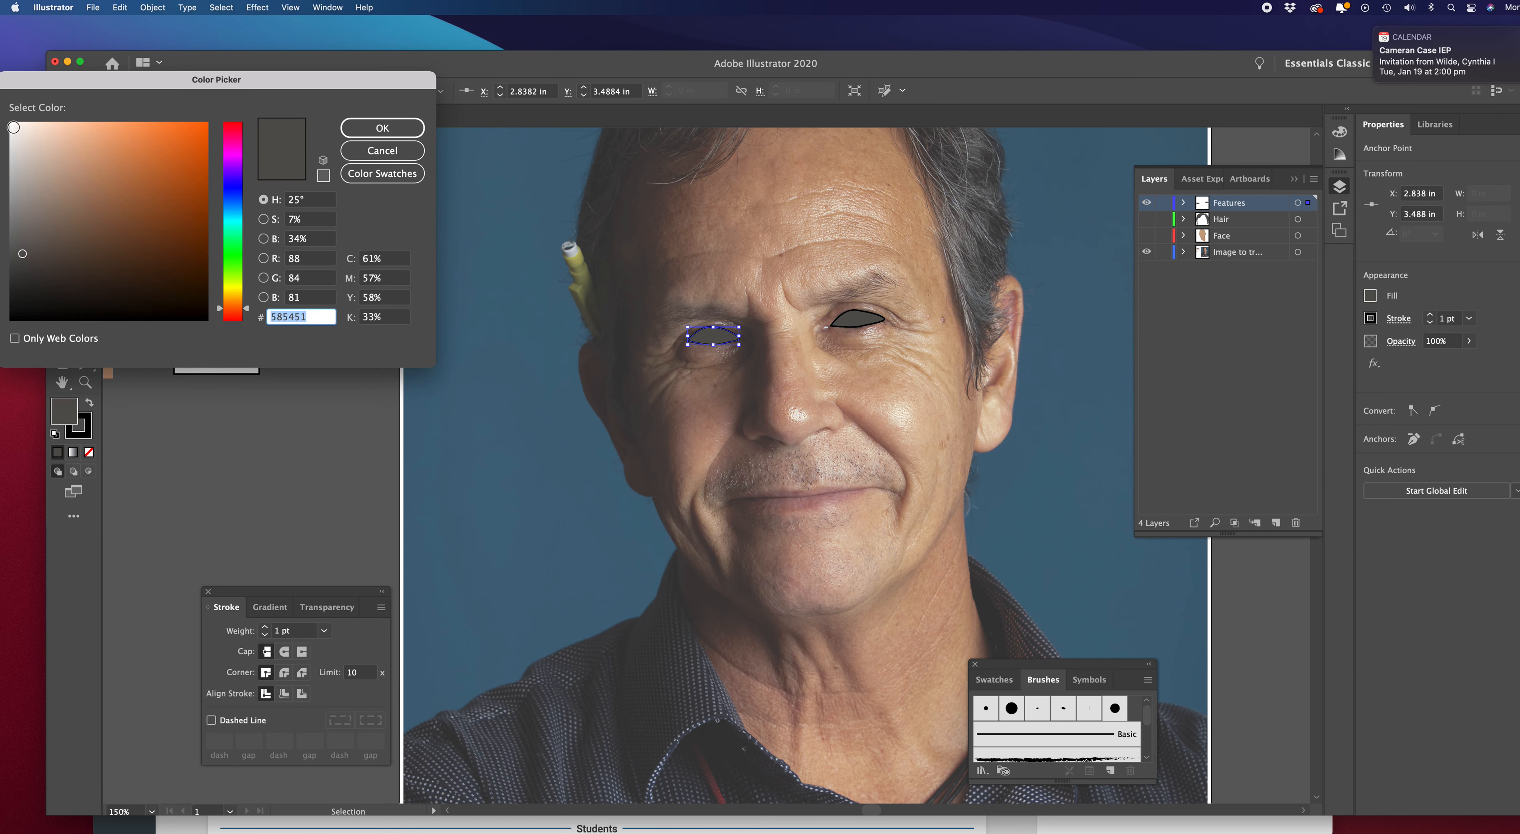
left_click(14, 127)
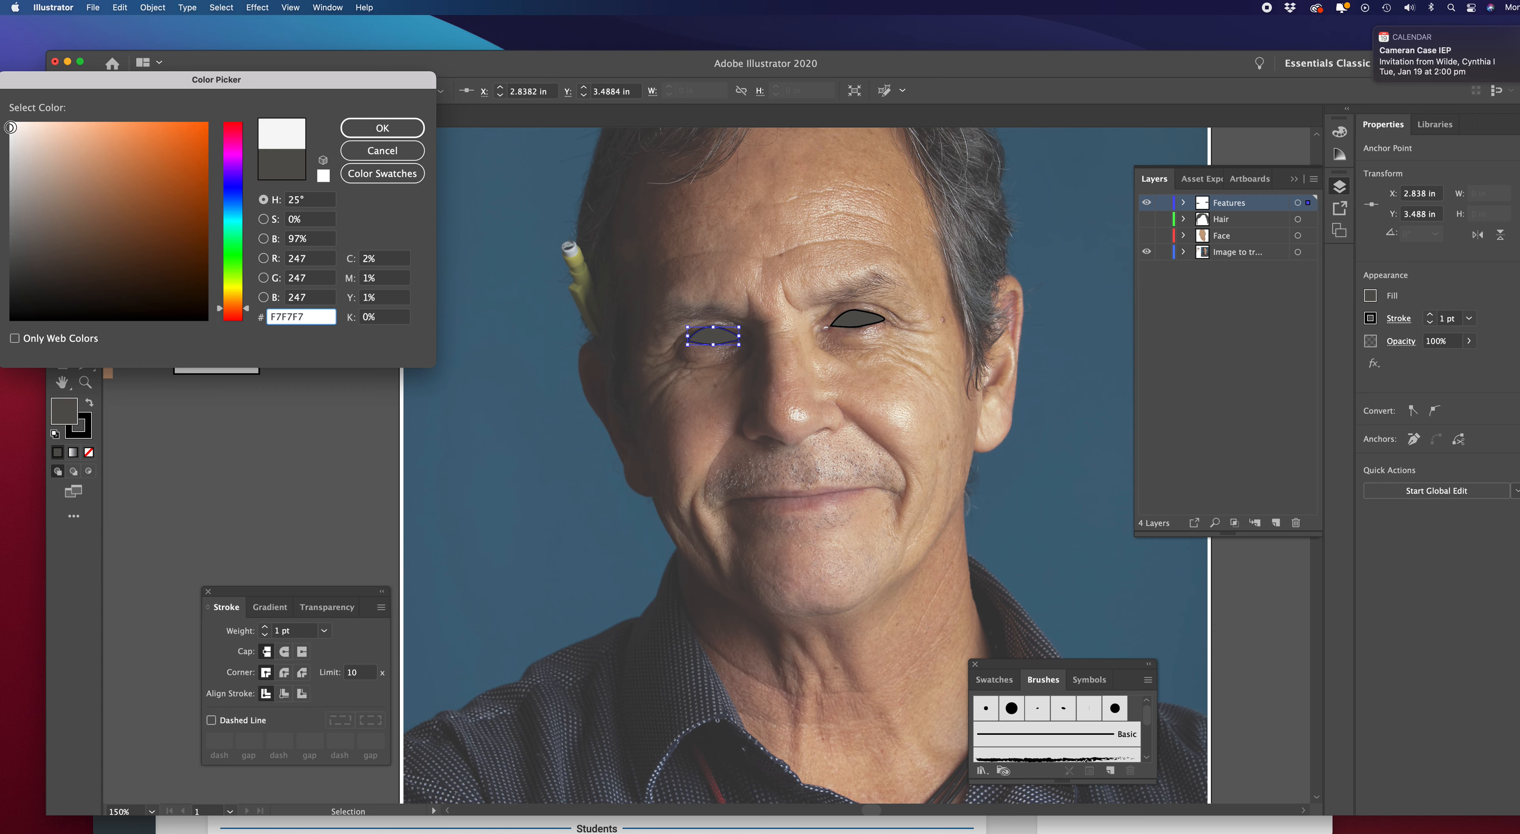
left_click(399, 129)
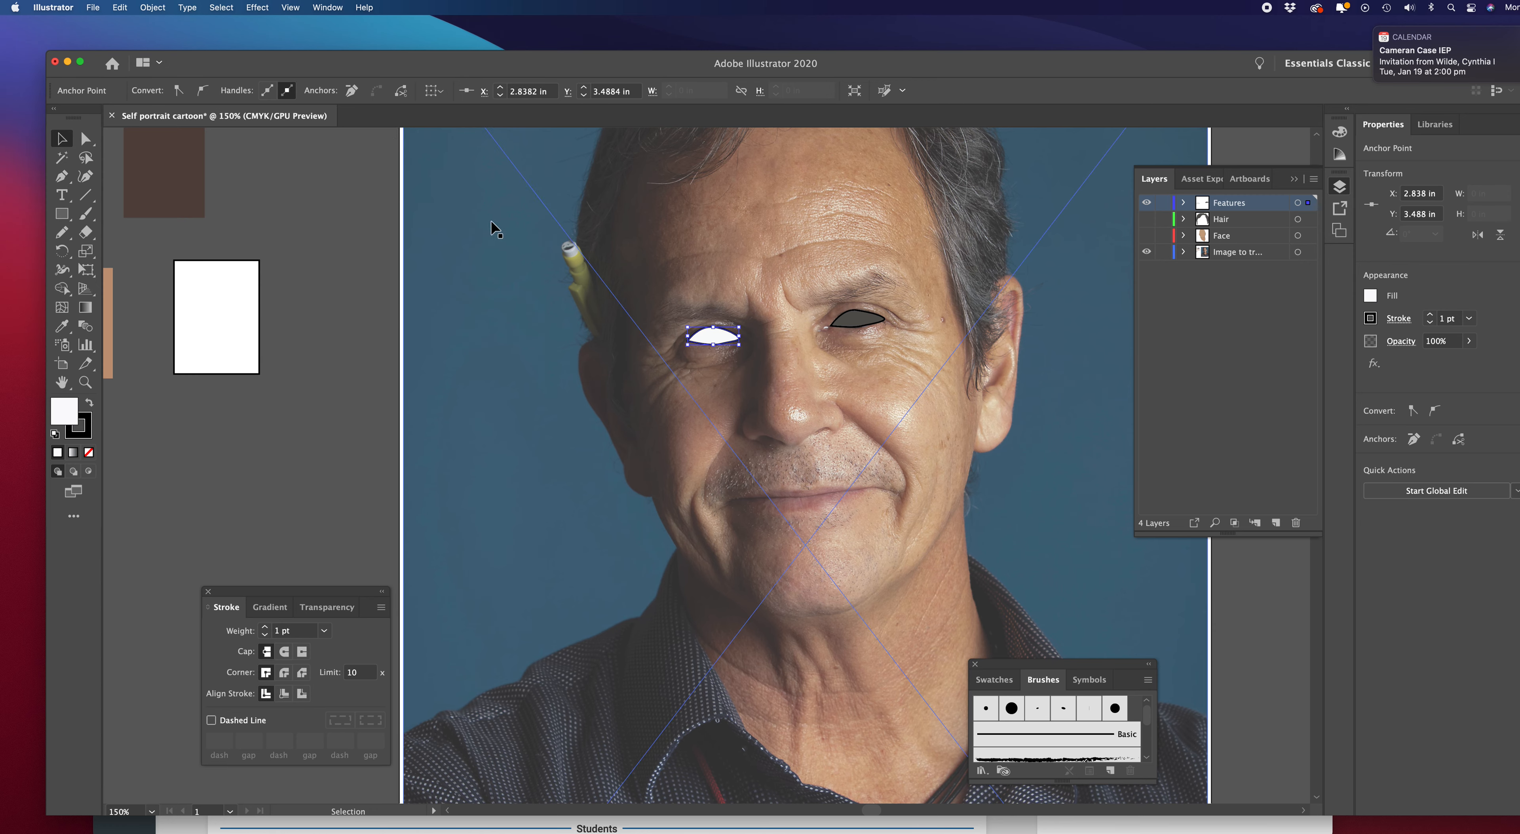
Fill the eye shape on the photo's right side with a near-white color and deselect it
left_click(866, 325)
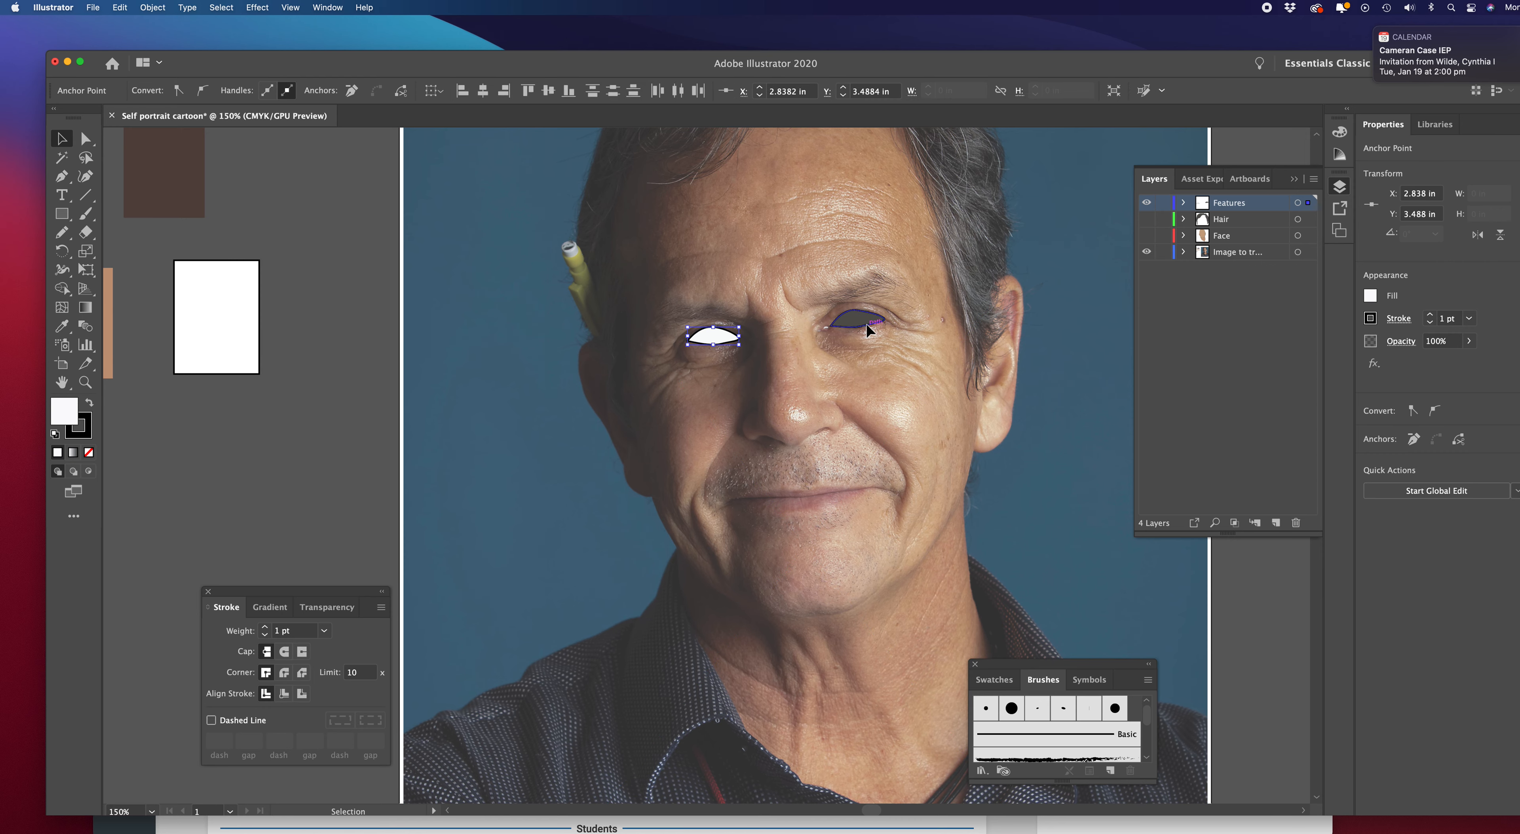
double_click(63, 412)
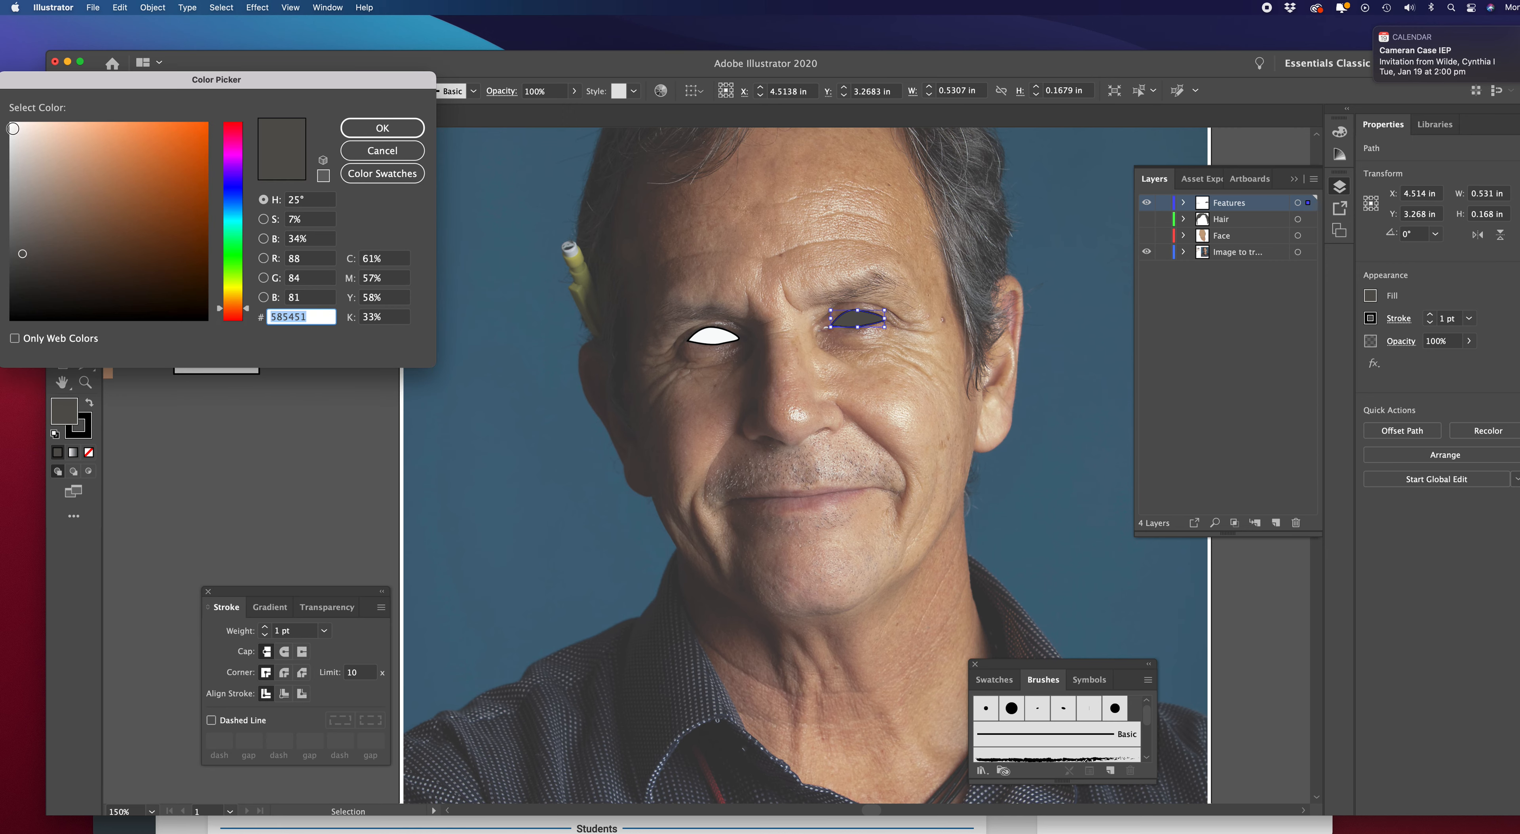
left_click(19, 128)
left_click(413, 129)
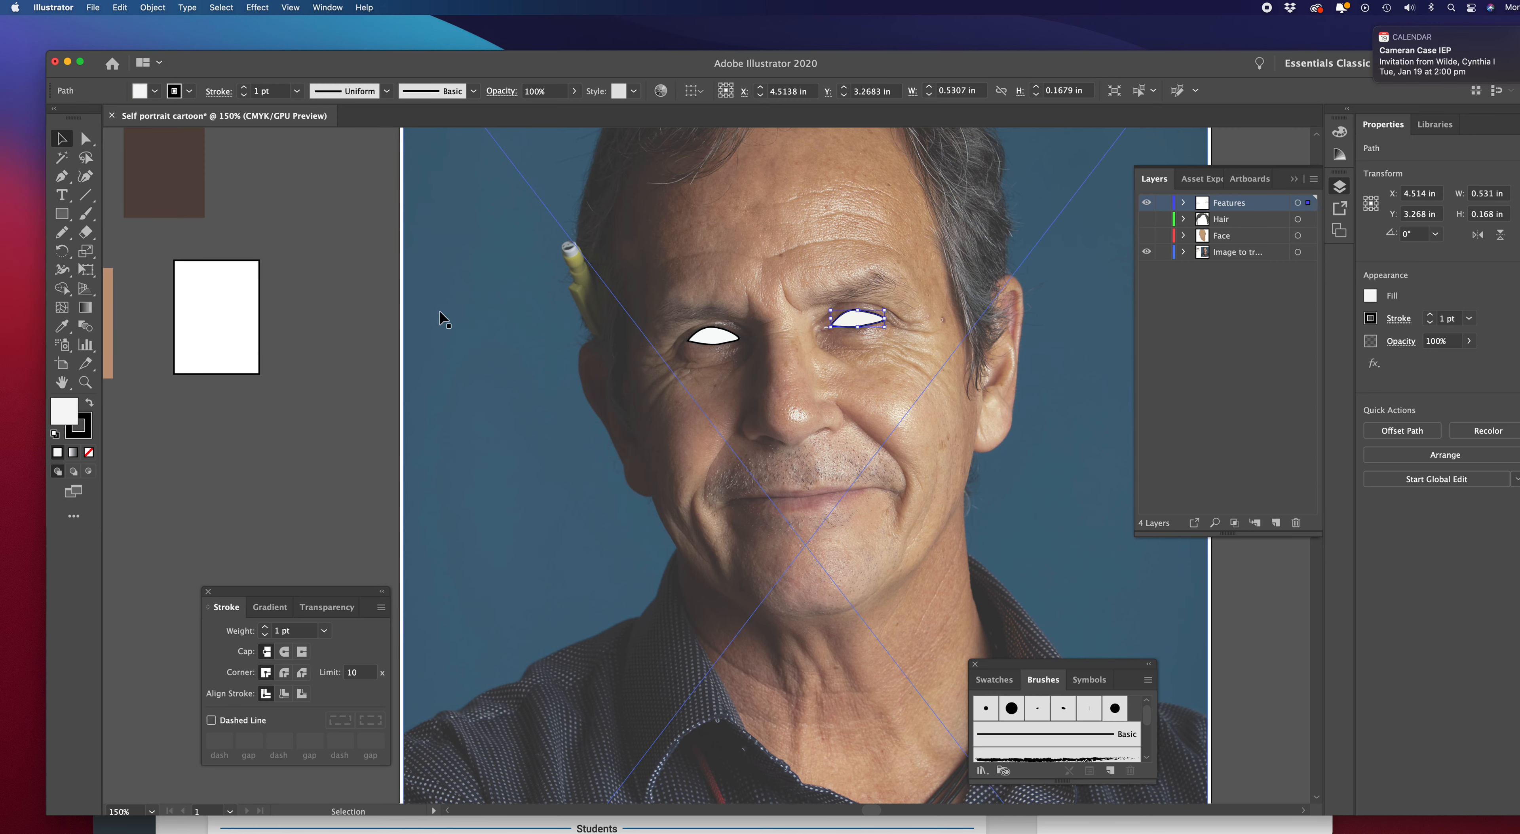
left_click(361, 350)
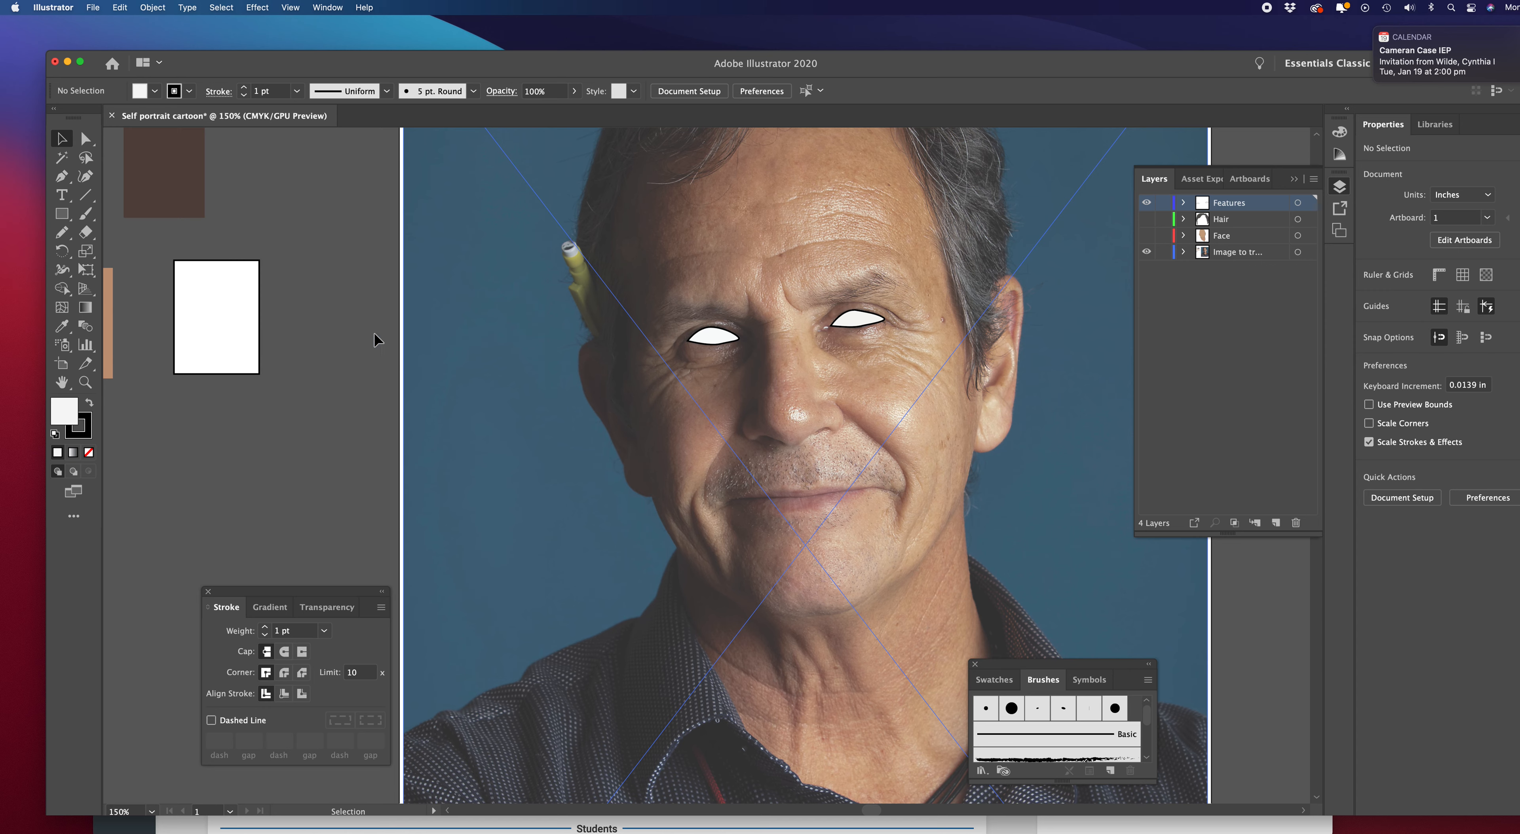
Paint a short black test stroke beside the artboard with the Paintbrush's 5 pt. Round brush and make the stroke color active
left_click(87, 219)
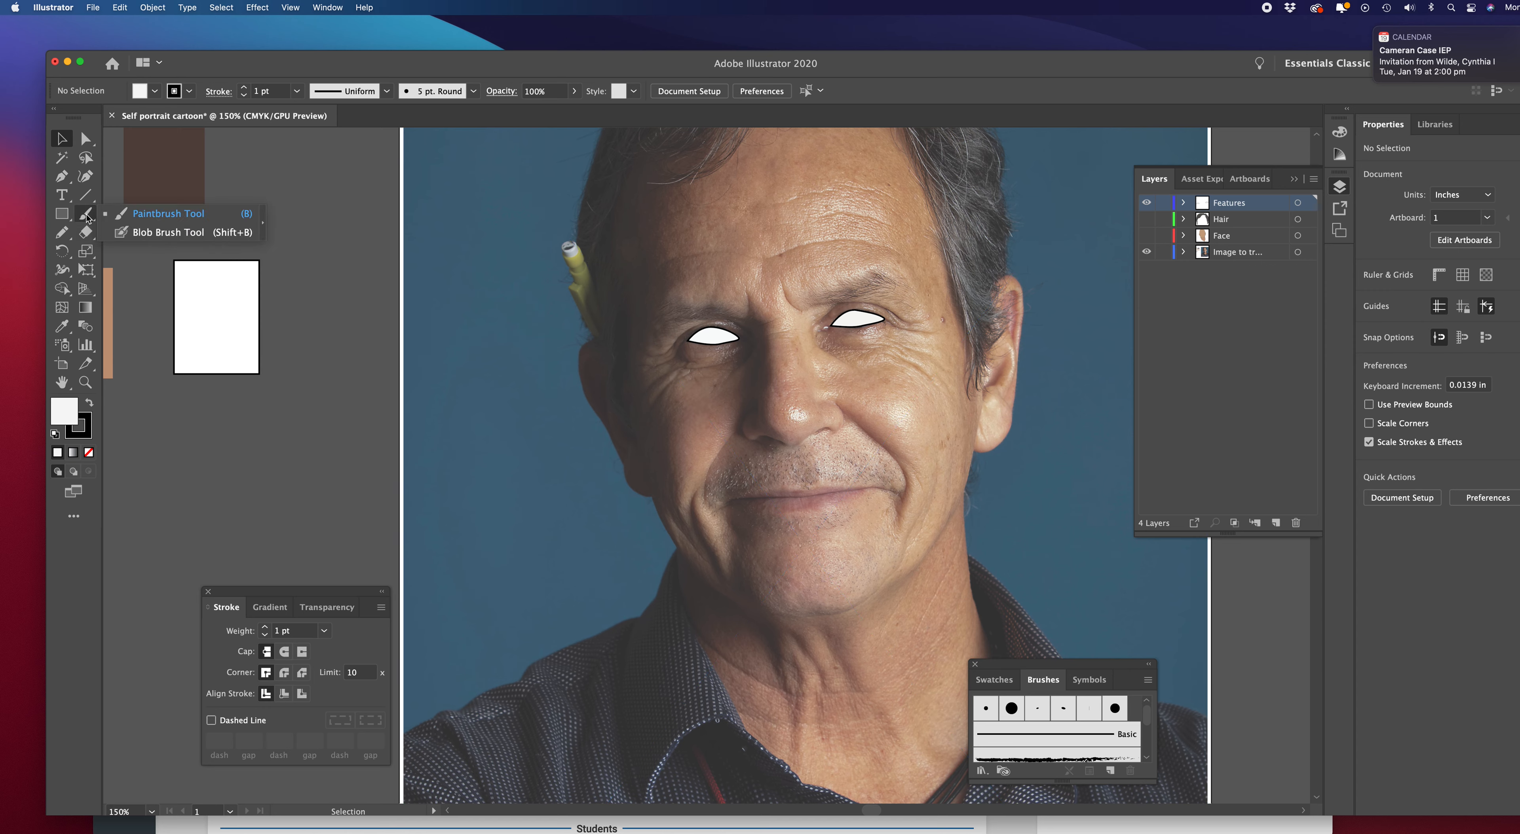
left_click(175, 218)
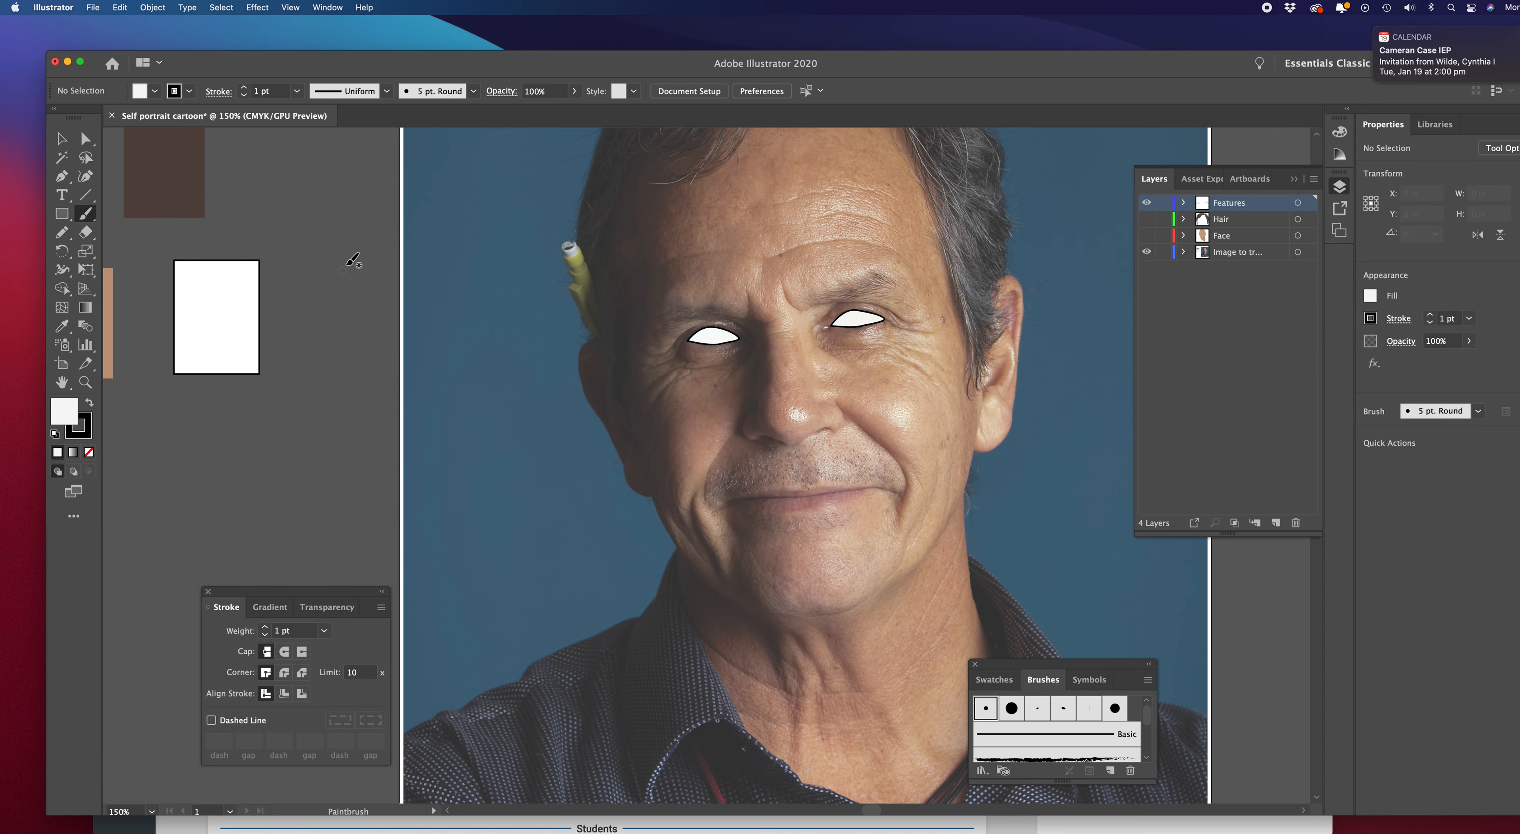
scroll(348, 203, "up", 3)
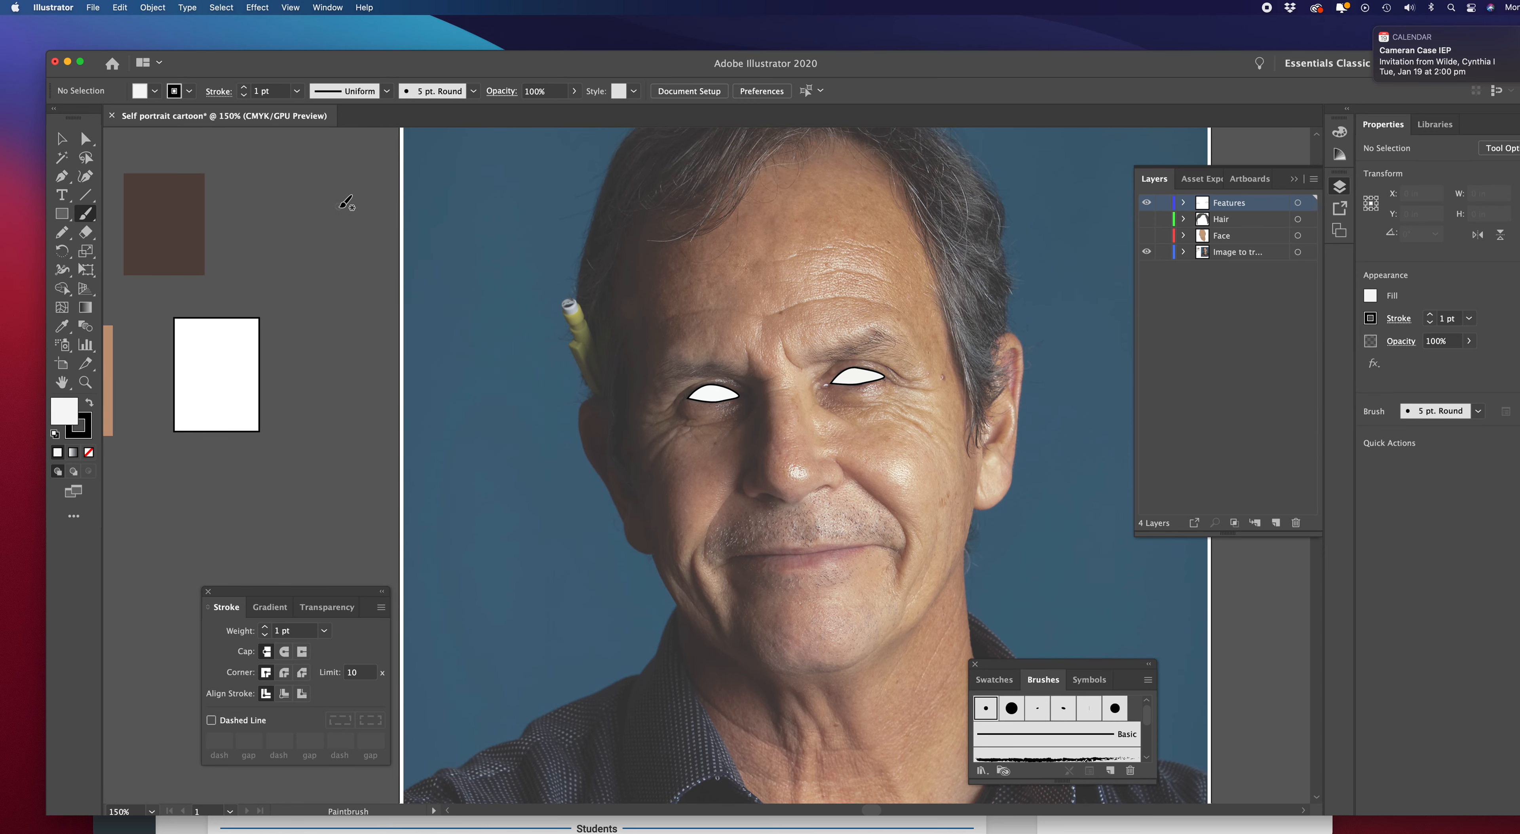
left_click_drag(303, 189, 282, 240)
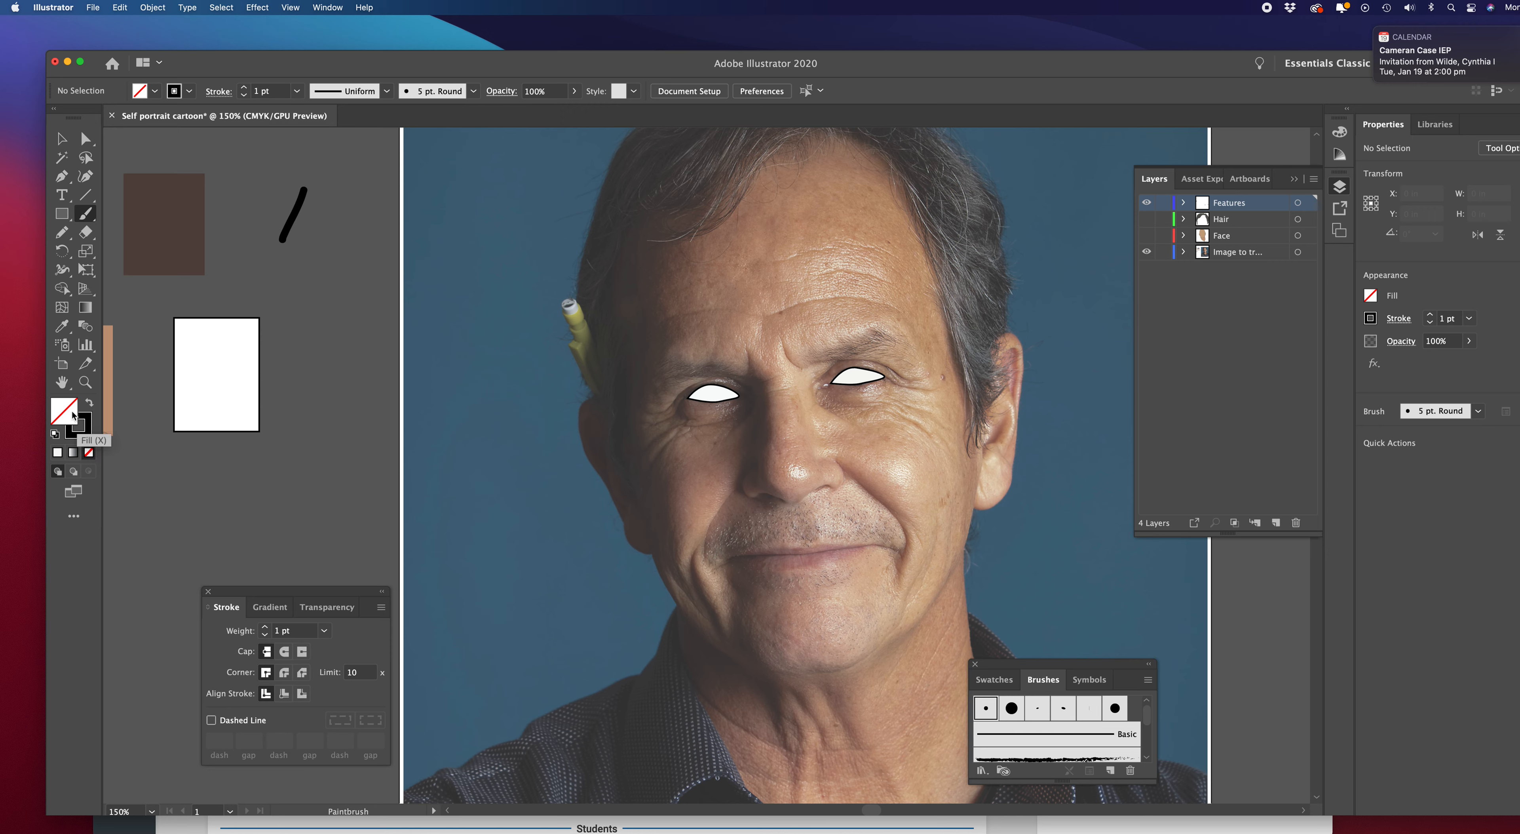
left_click(90, 427)
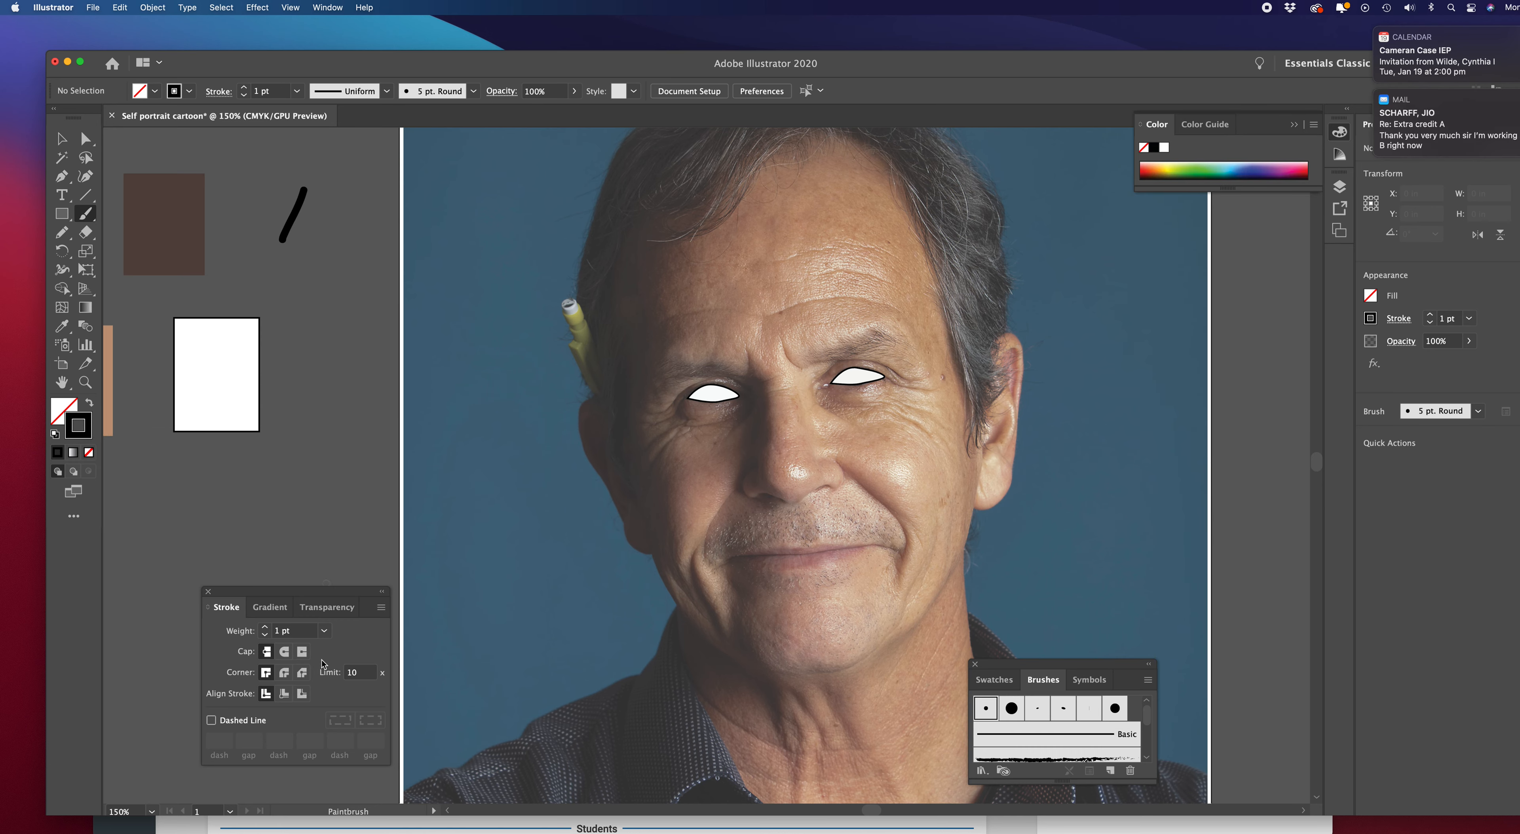
Set the stroke weight to 0.25 pt and paint a thin test stroke beside the thicker one outside the artboard
left_click(324, 631)
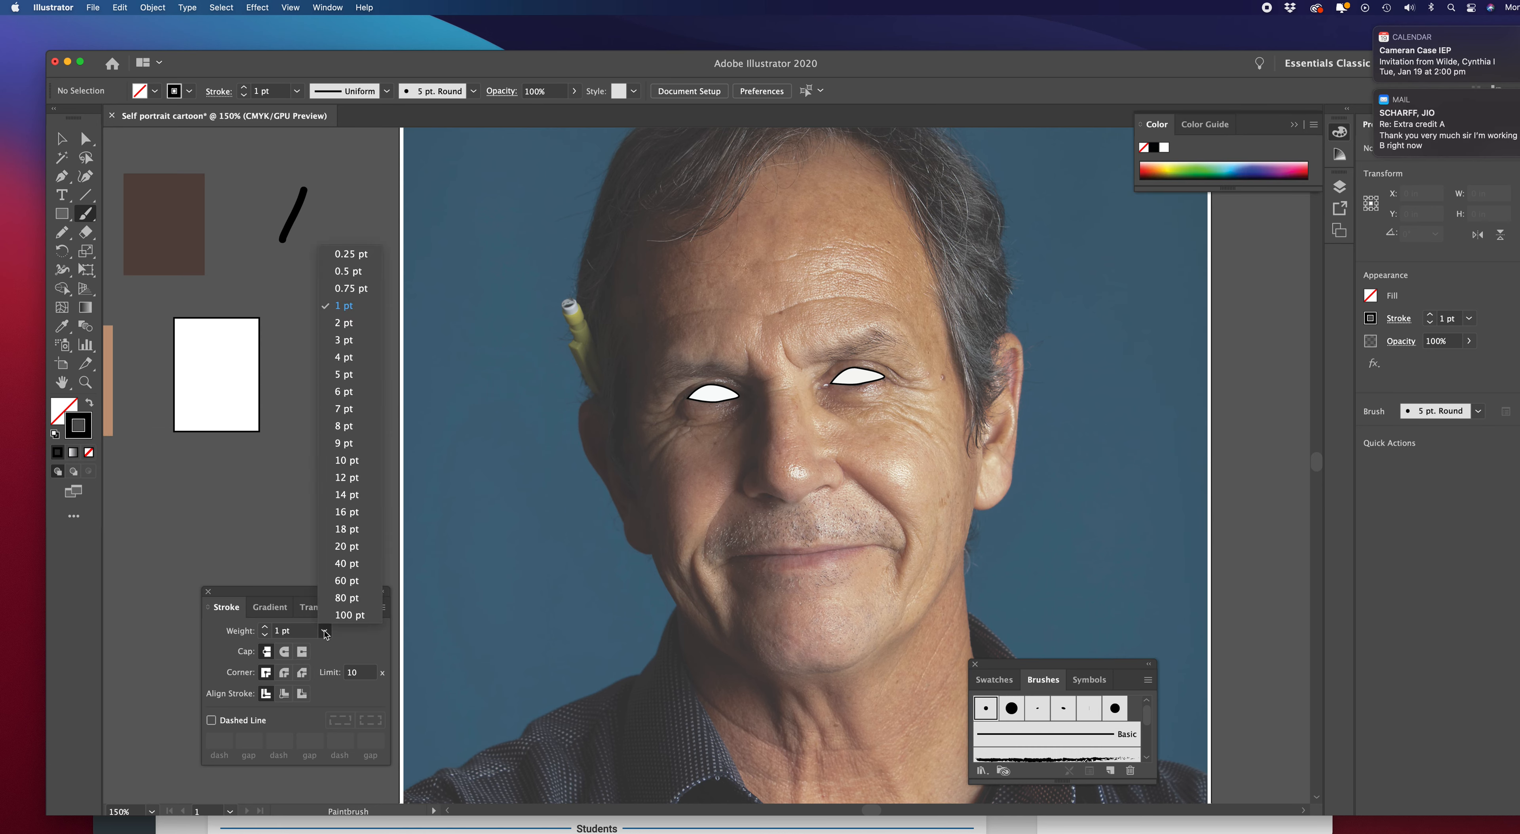
left_click(347, 255)
left_click_drag(339, 215, 324, 254)
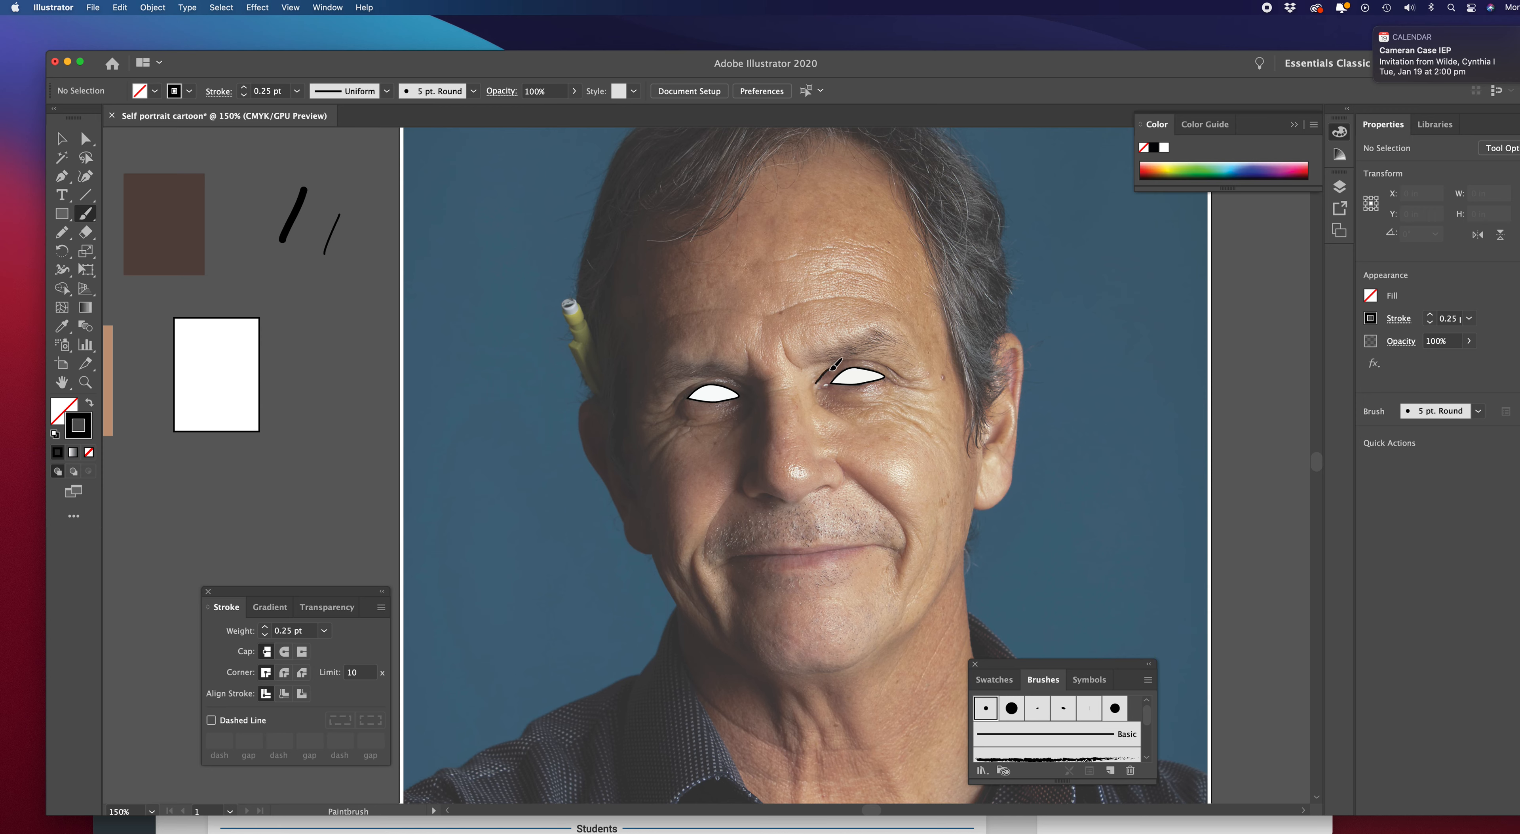
Paint the eyelid crease and the wrinkle lines around the eye on the photo's right side with the Paintbrush
left_click_drag(862, 357, 899, 373)
left_click_drag(887, 378, 924, 390)
mouse_move(836, 409)
left_mouse_down()
mouse_move(903, 410)
mouse_move(885, 413)
mouse_move(932, 436)
mouse_move(884, 398)
mouse_move(942, 423)
left_mouse_up()
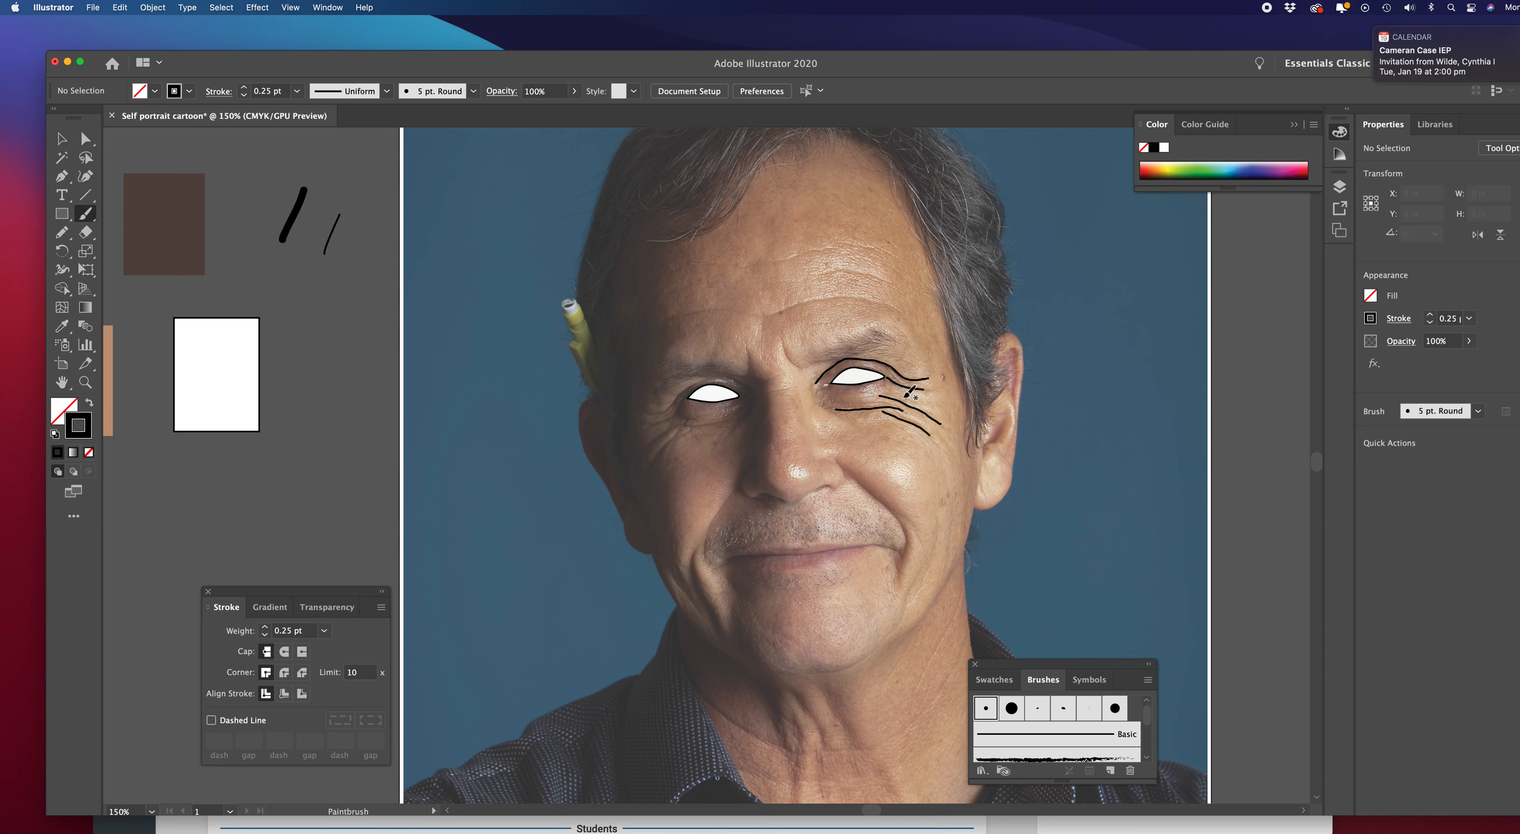
Paint the frown lines between the brows and the creases and wrinkles around the eye on the photo's left side
mouse_move(781, 338)
left_mouse_down()
mouse_move(805, 373)
mouse_move(749, 370)
left_mouse_up()
mouse_move(751, 387)
left_mouse_down()
mouse_move(702, 379)
mouse_move(641, 413)
left_mouse_up()
left_click_drag(744, 392, 725, 383)
left_click_drag(684, 394, 679, 397)
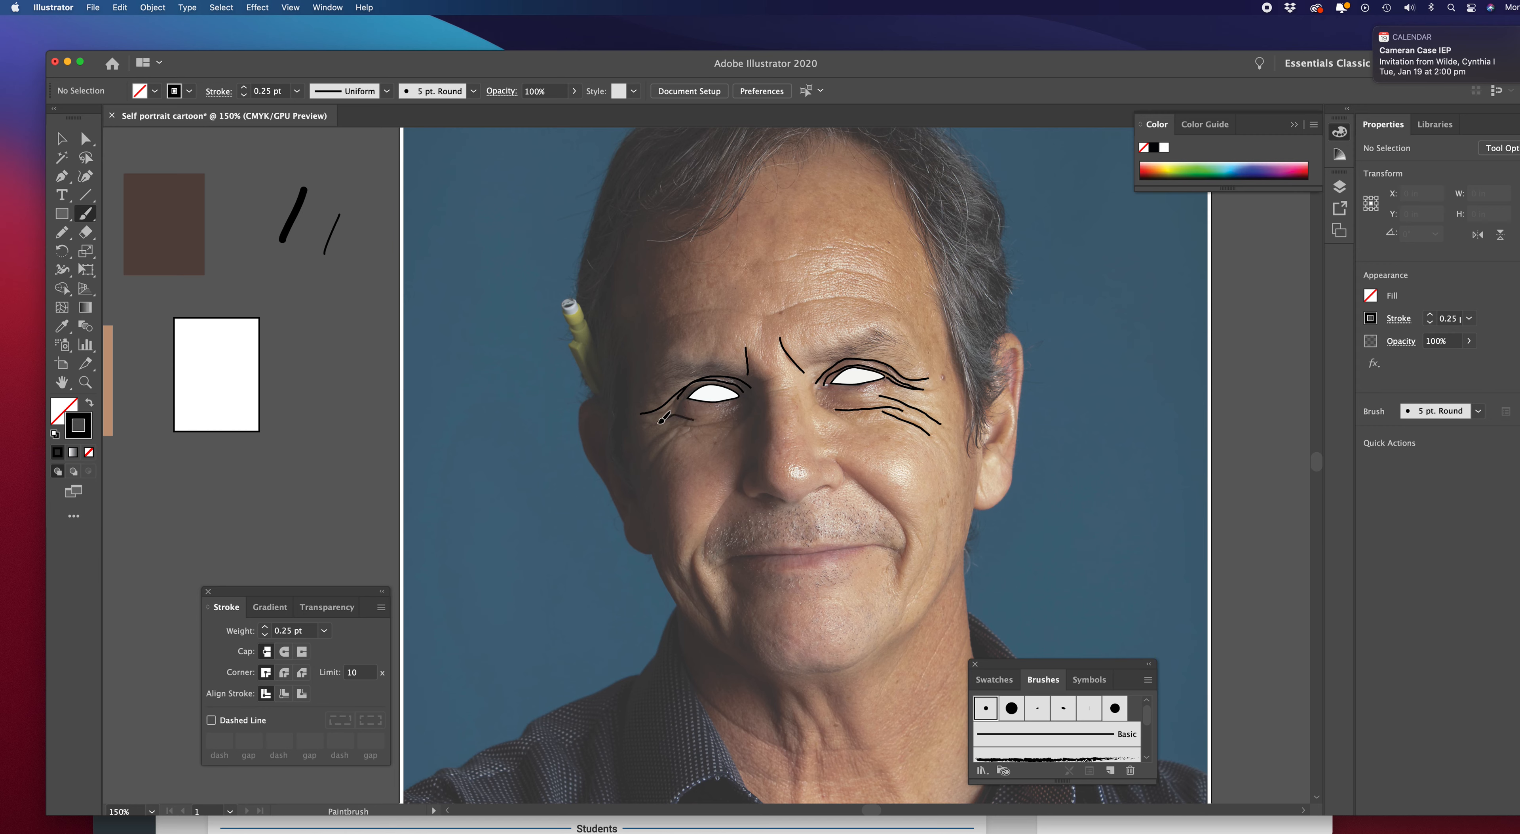
mouse_move(658, 422)
left_mouse_down()
mouse_move(688, 399)
mouse_move(649, 444)
left_mouse_up()
left_click_drag(737, 415, 679, 423)
Paint three long wrinkle lines across the forehead with the Paintbrush
mouse_move(667, 319)
left_mouse_down()
mouse_move(868, 300)
mouse_move(901, 312)
left_mouse_up()
left_click_drag(805, 282, 891, 282)
left_click_drag(735, 269, 891, 256)
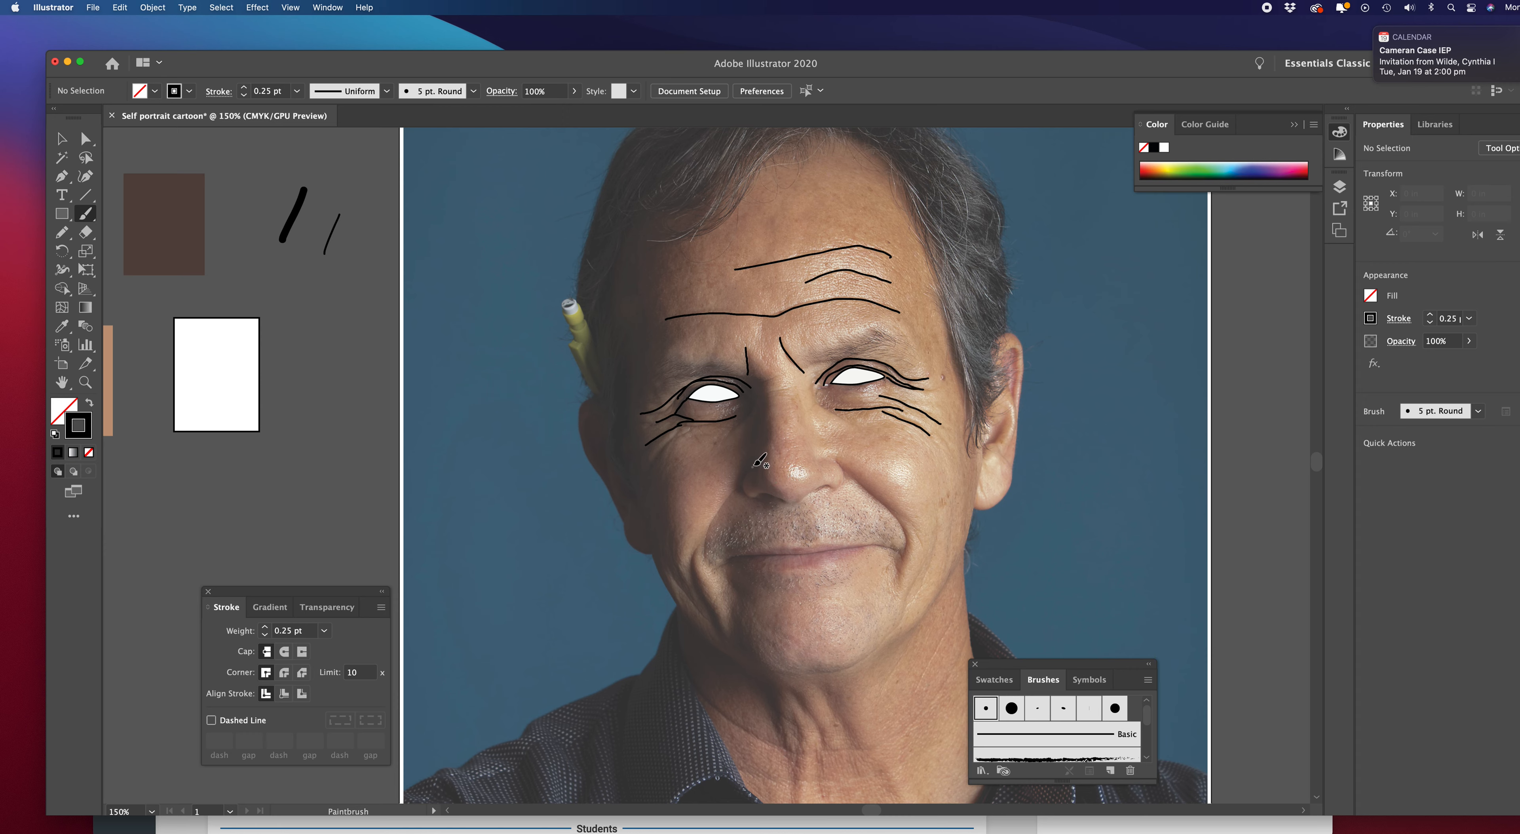
Paint the outline of the nostrils and nose base and the smile lines on both sides of the mouth
mouse_move(754, 464)
left_mouse_down()
mouse_move(754, 497)
mouse_move(810, 495)
mouse_move(837, 456)
mouse_move(914, 523)
mouse_move(895, 587)
left_mouse_up()
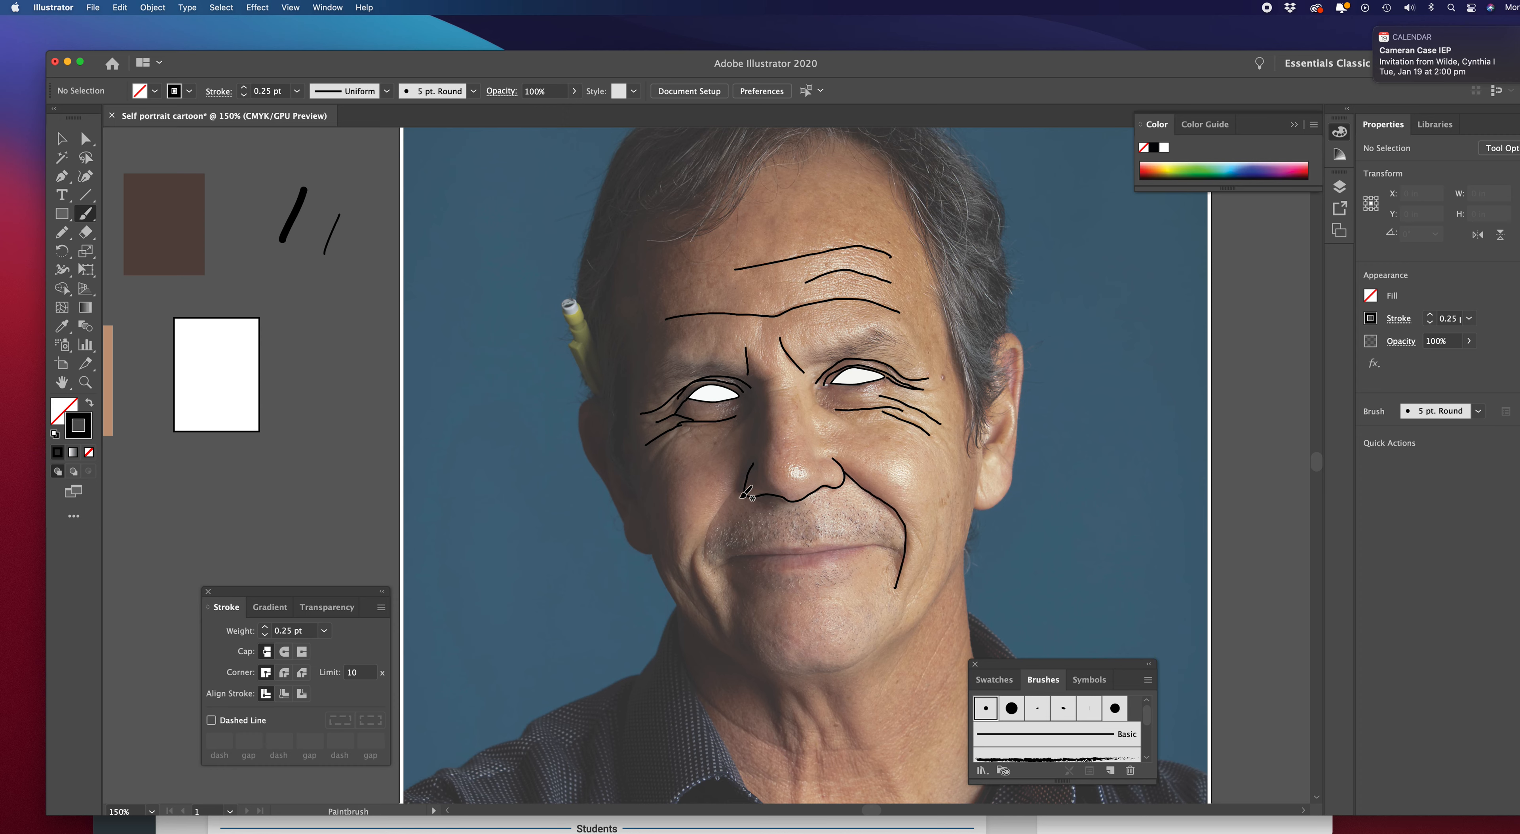
left_click_drag(737, 489, 707, 564)
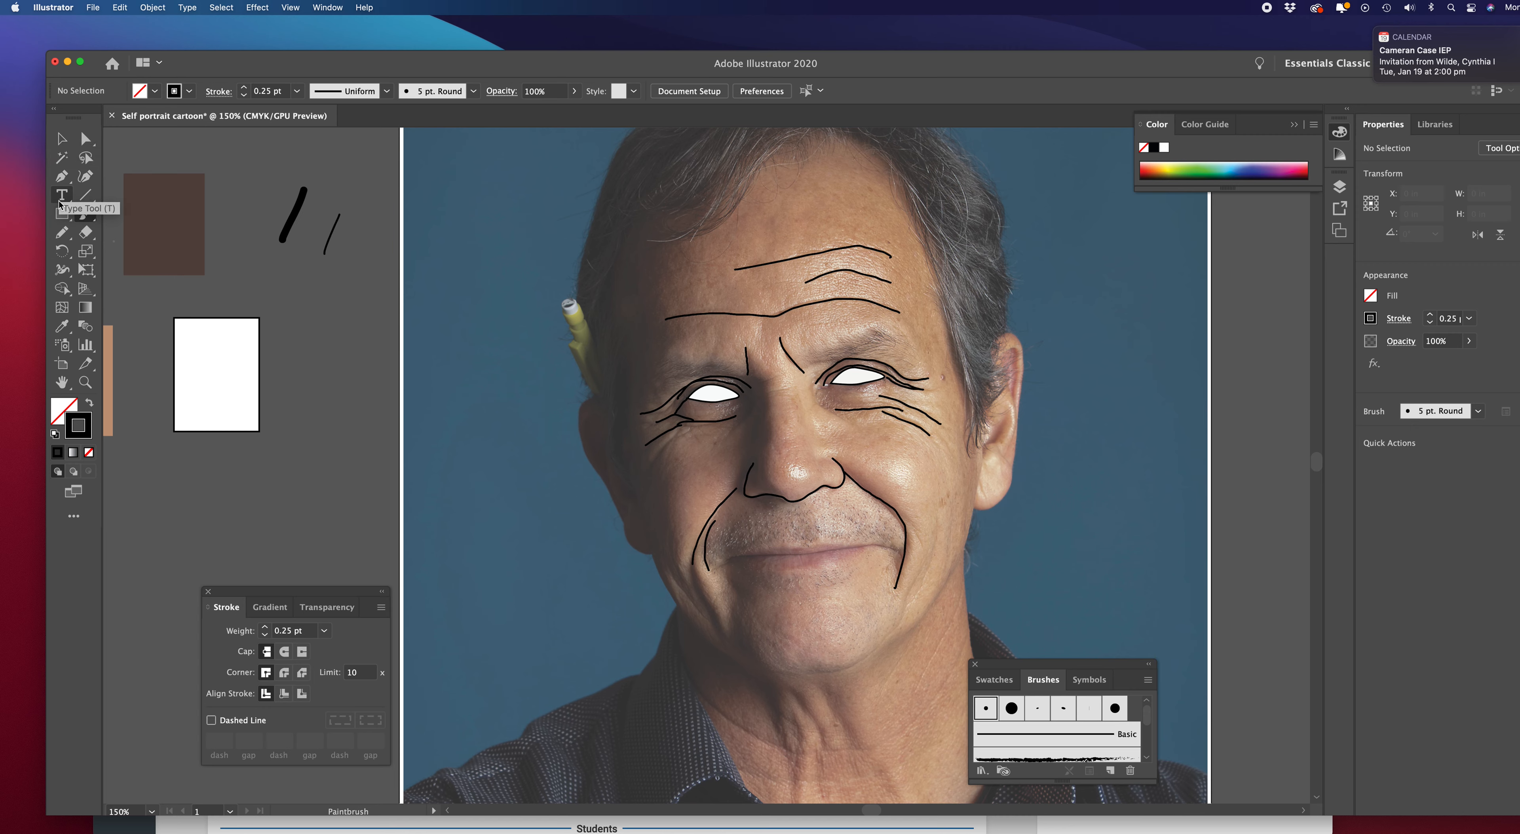
Draw a rounded test shape about 0.39 by 0.47 in beside the artboard with the Pencil tool and fill it with dark 282421
left_click(63, 236)
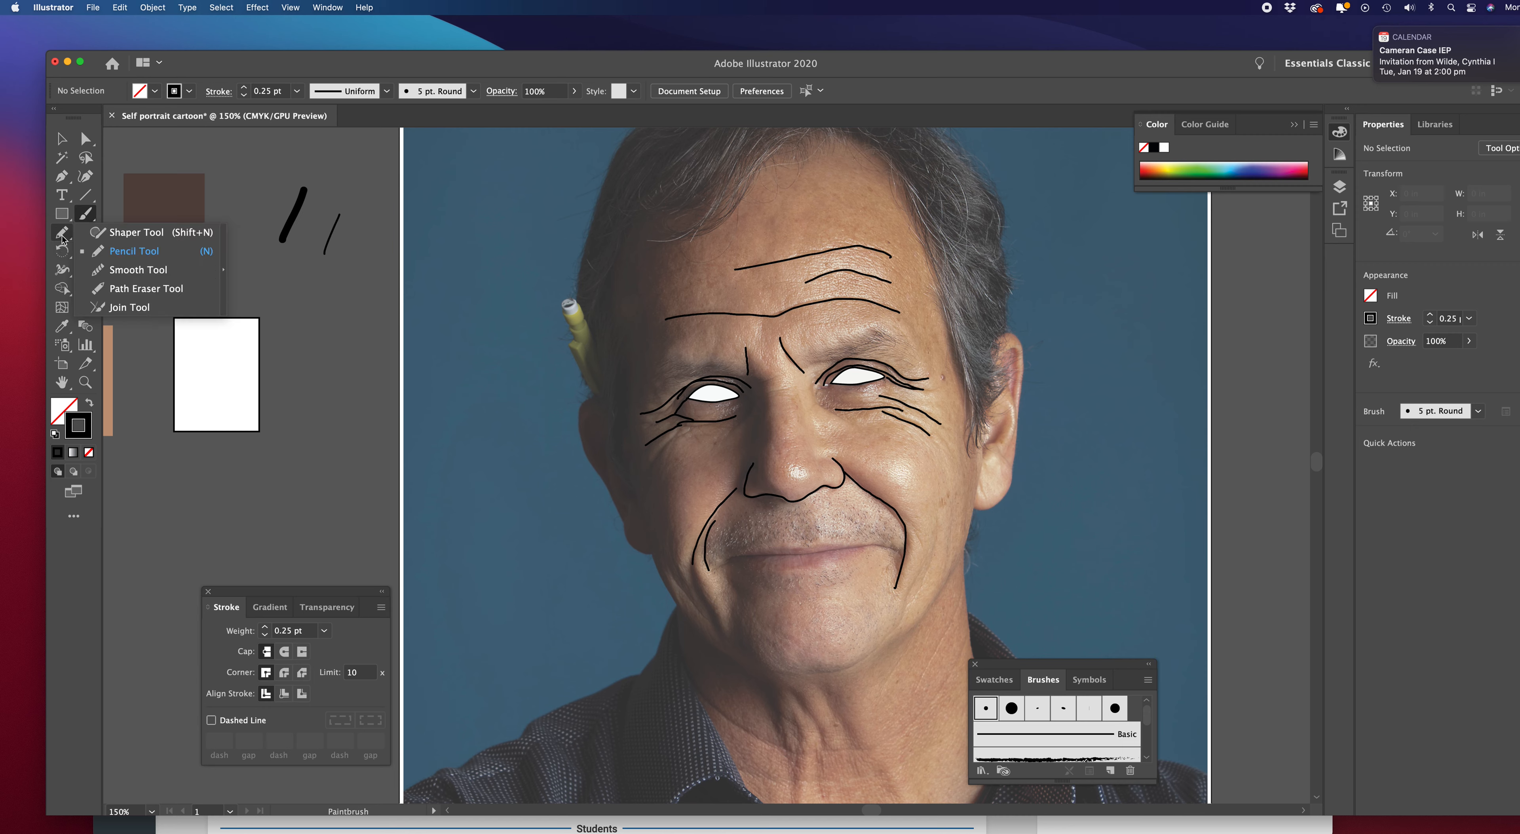
left_click(130, 253)
mouse_move(305, 329)
left_mouse_down()
mouse_move(303, 370)
mouse_move(333, 368)
mouse_move(319, 325)
left_mouse_up()
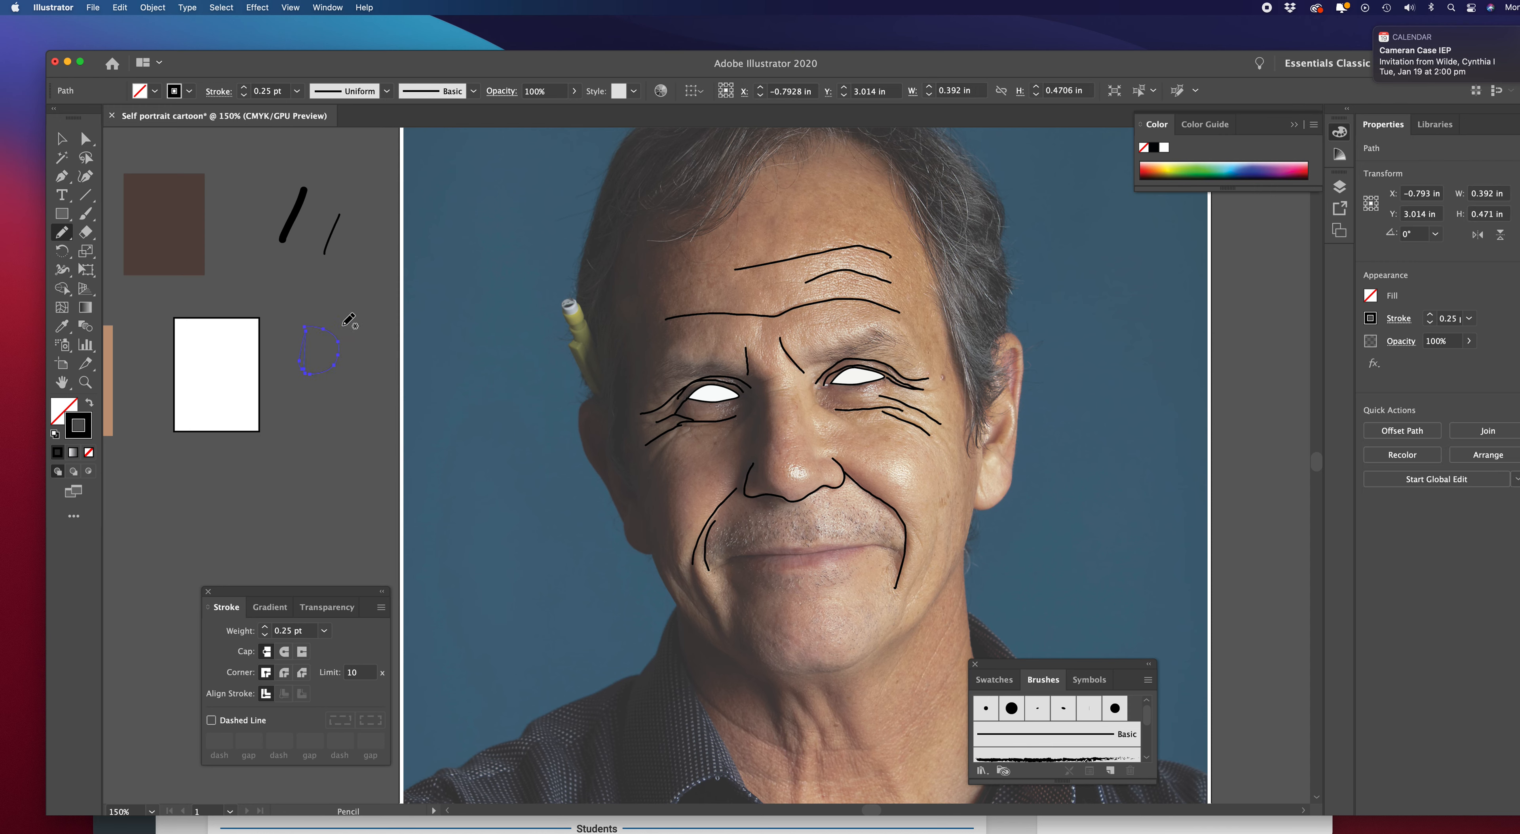
double_click(57, 405)
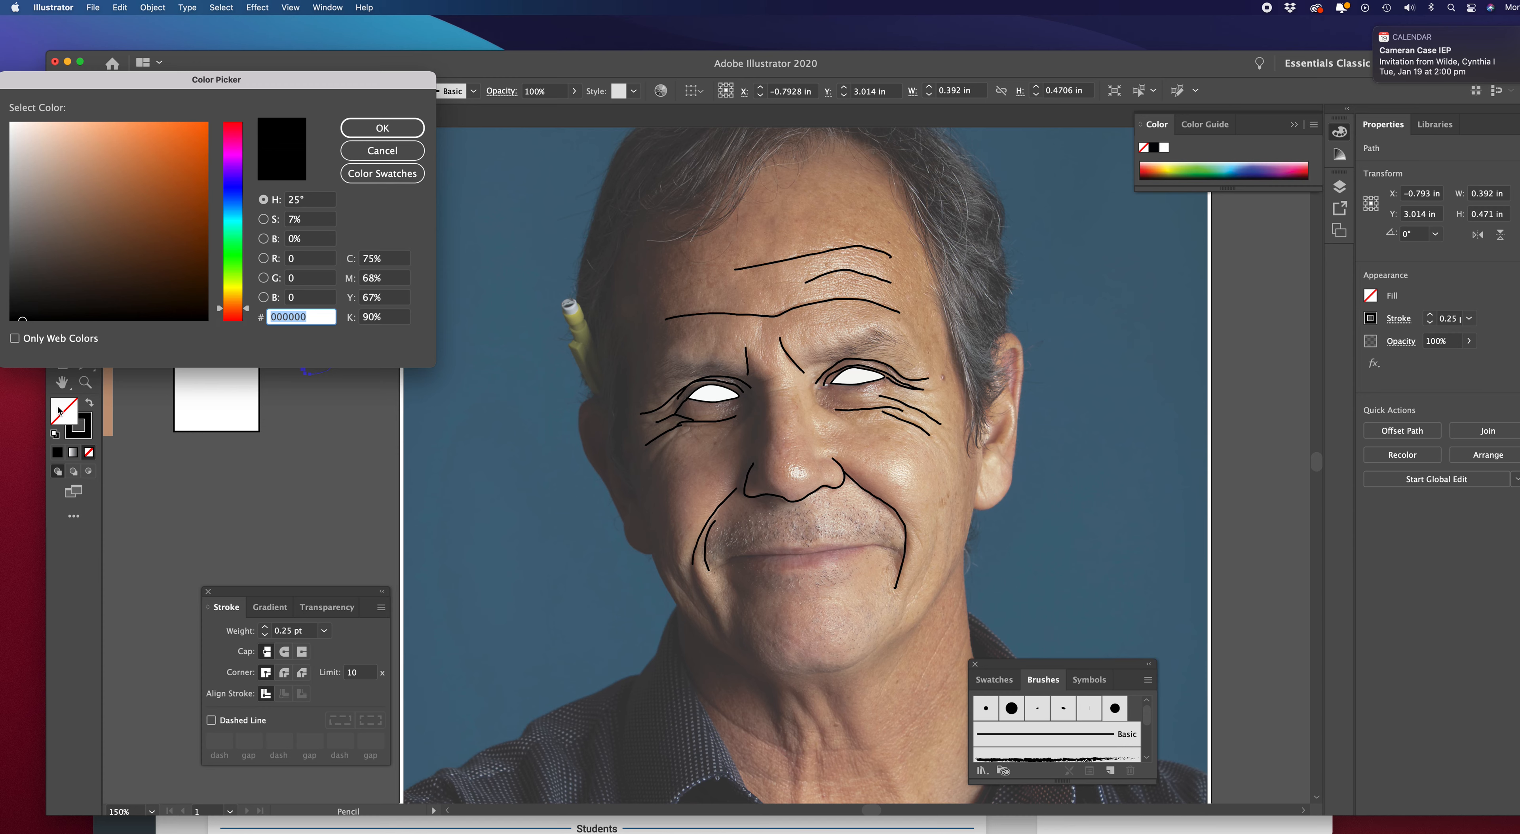
left_click(47, 292)
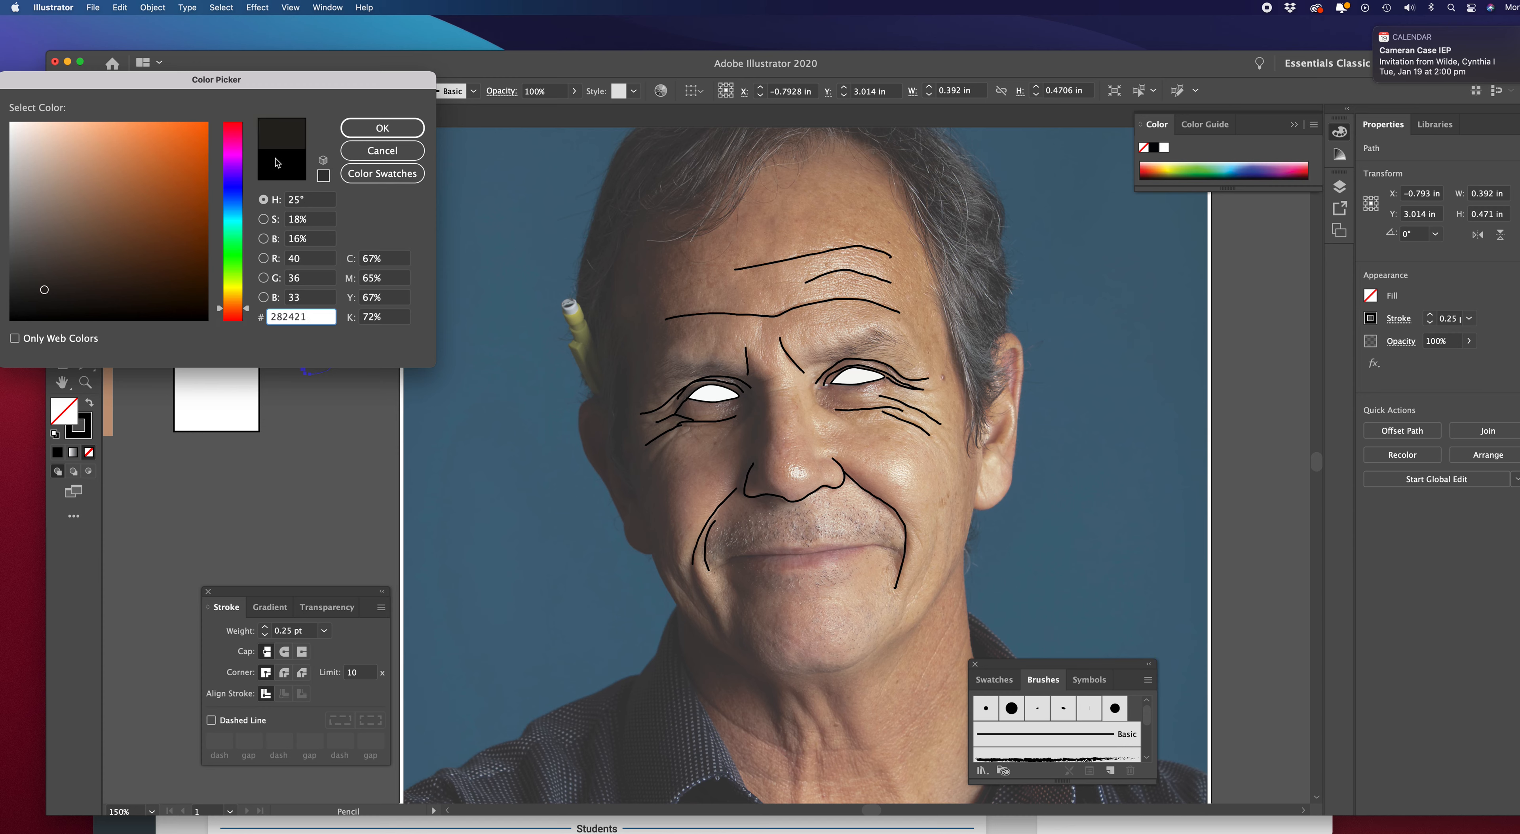
left_click(378, 127)
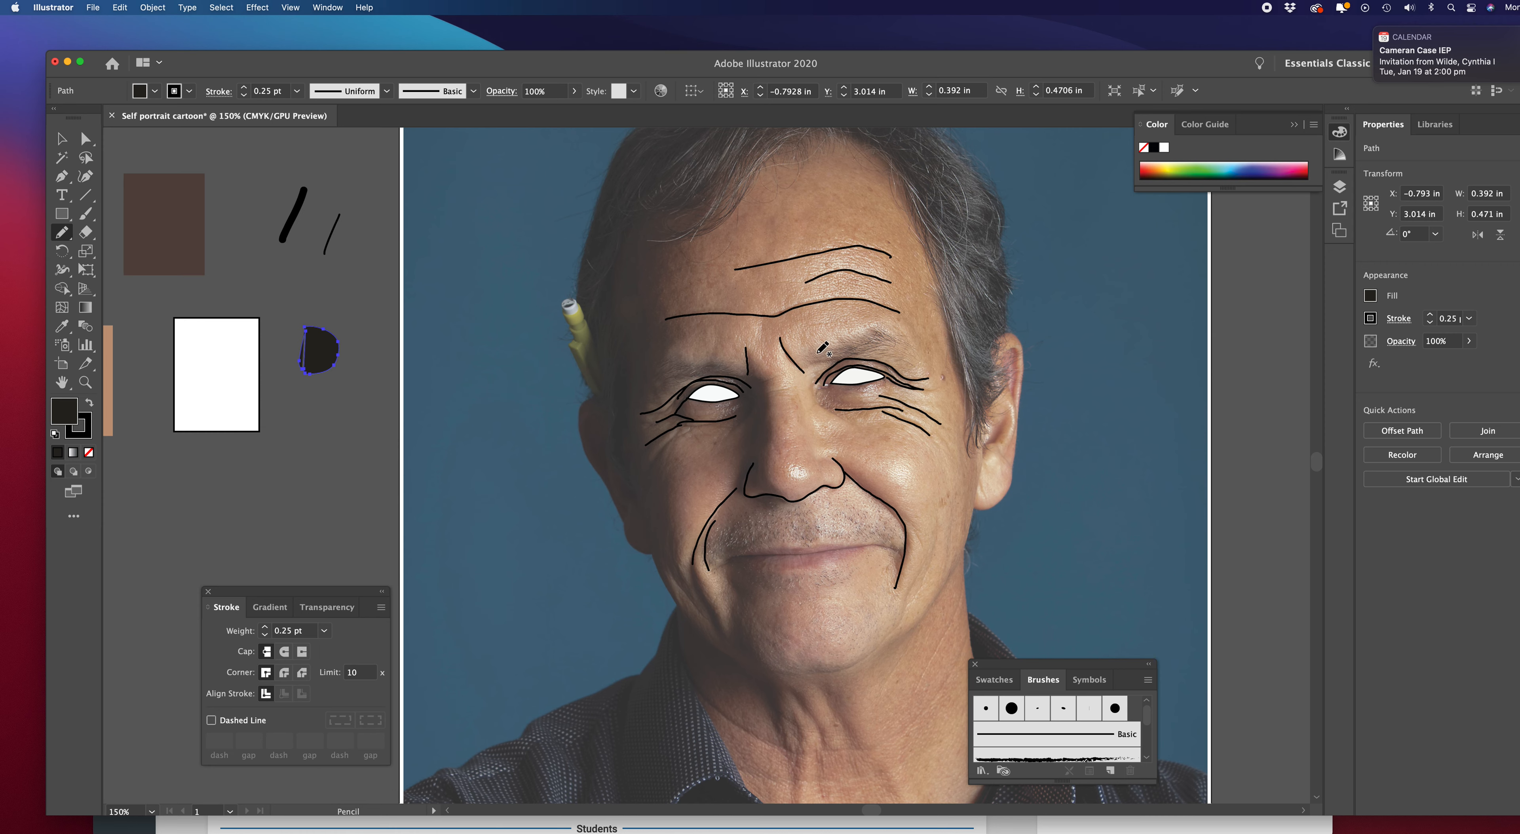
Trace the eyebrow on the photo's right side with the Pencil, about 0.81 by 0.24 in, and fill it with near-black 070707
mouse_move(816, 355)
left_mouse_down()
mouse_move(873, 330)
mouse_move(899, 347)
mouse_move(818, 355)
left_mouse_up()
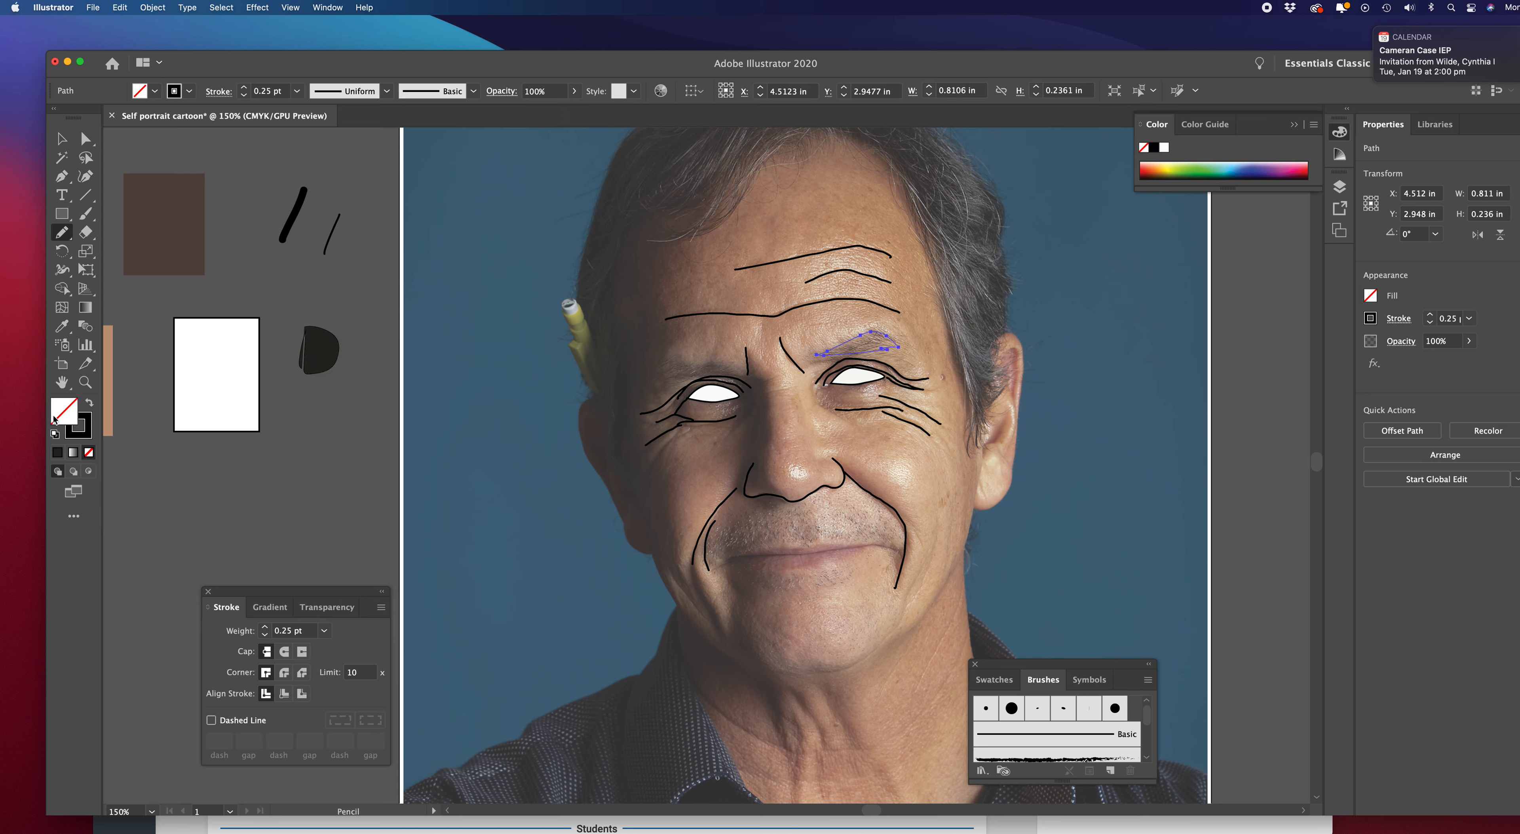
double_click(64, 410)
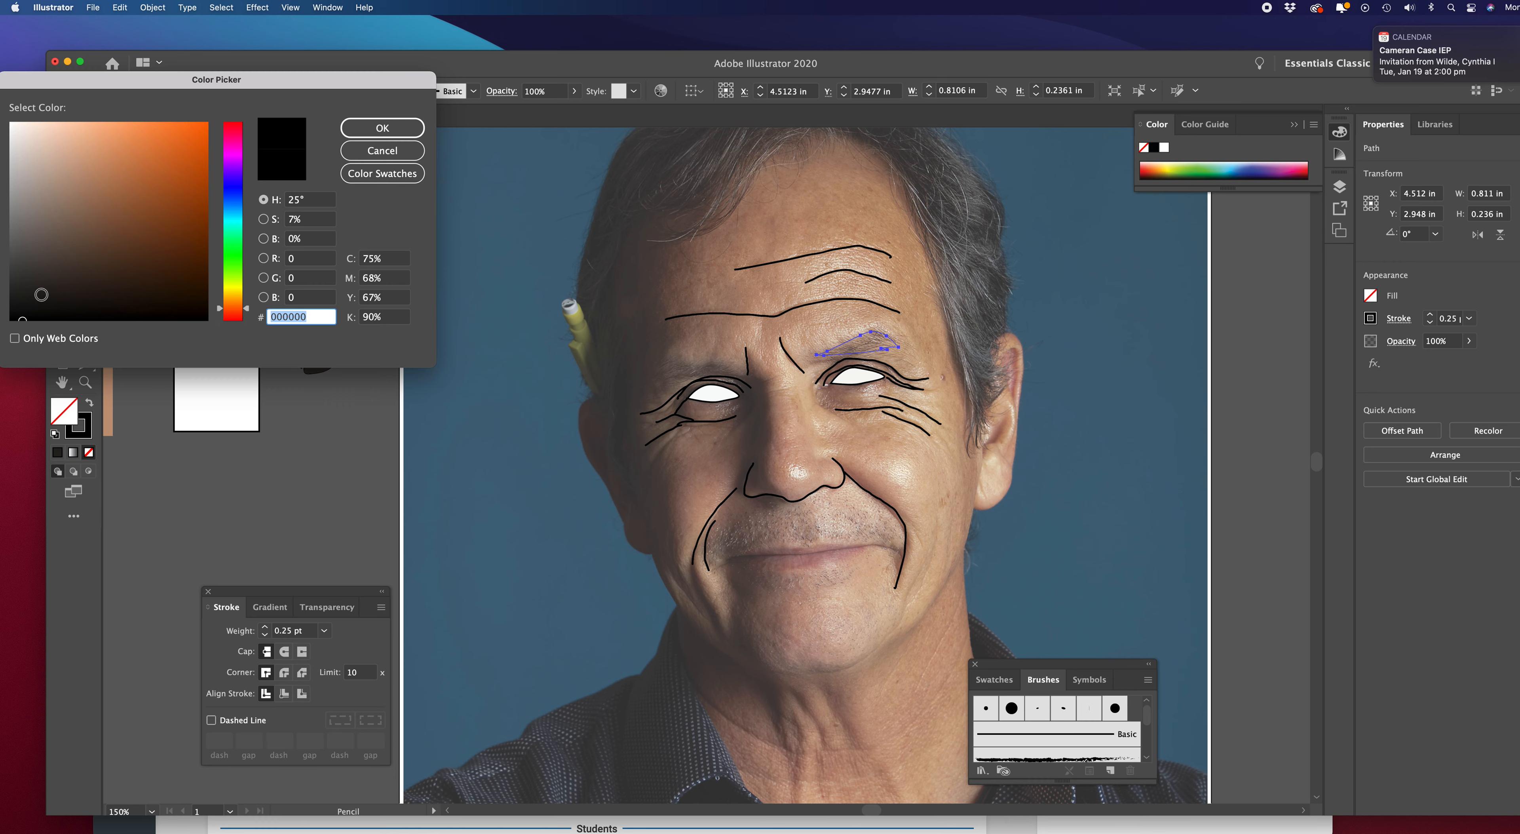
left_click(15, 315)
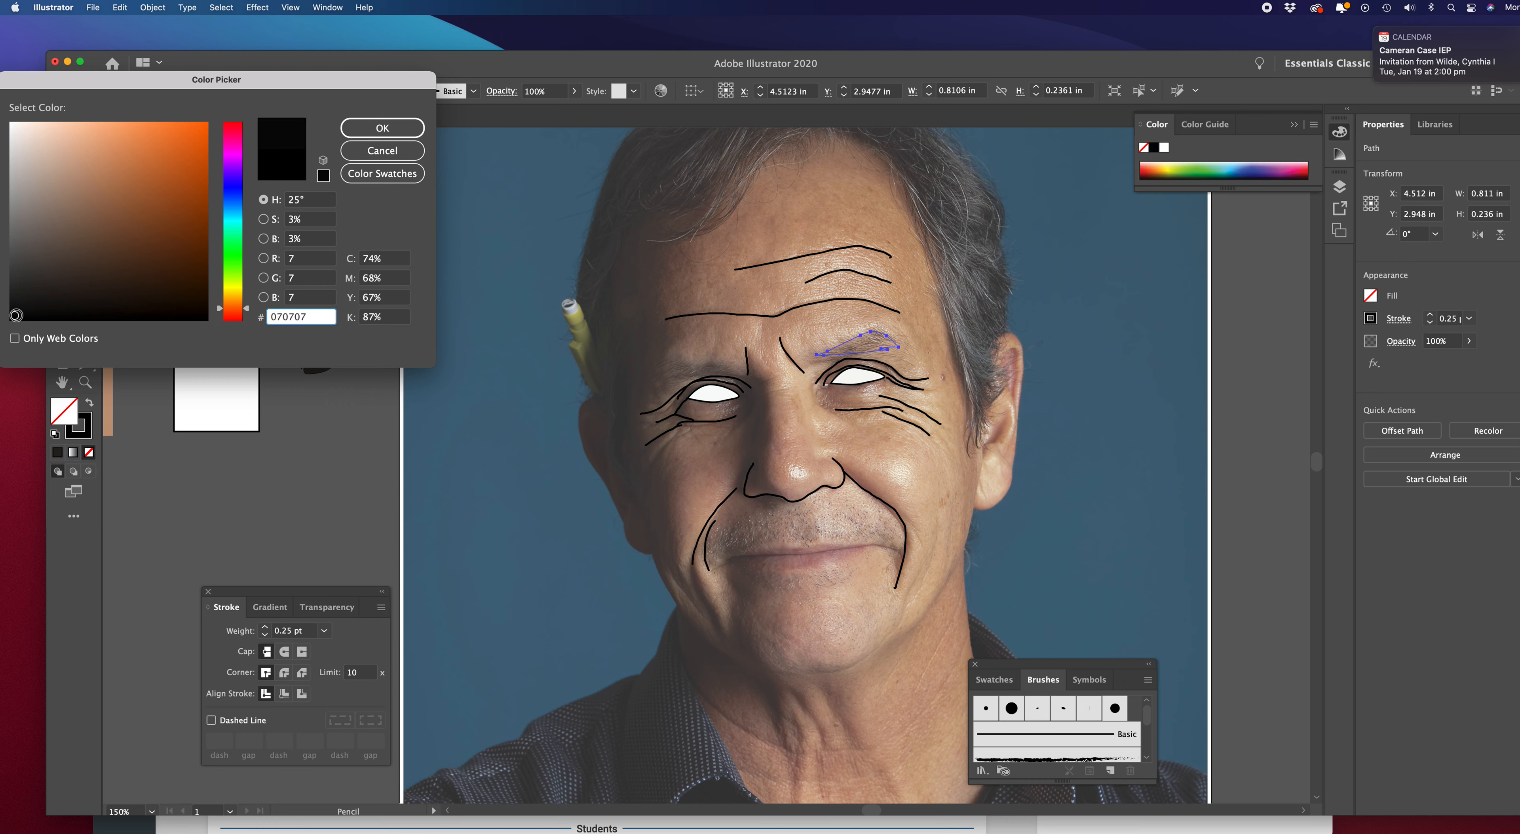
left_click(376, 131)
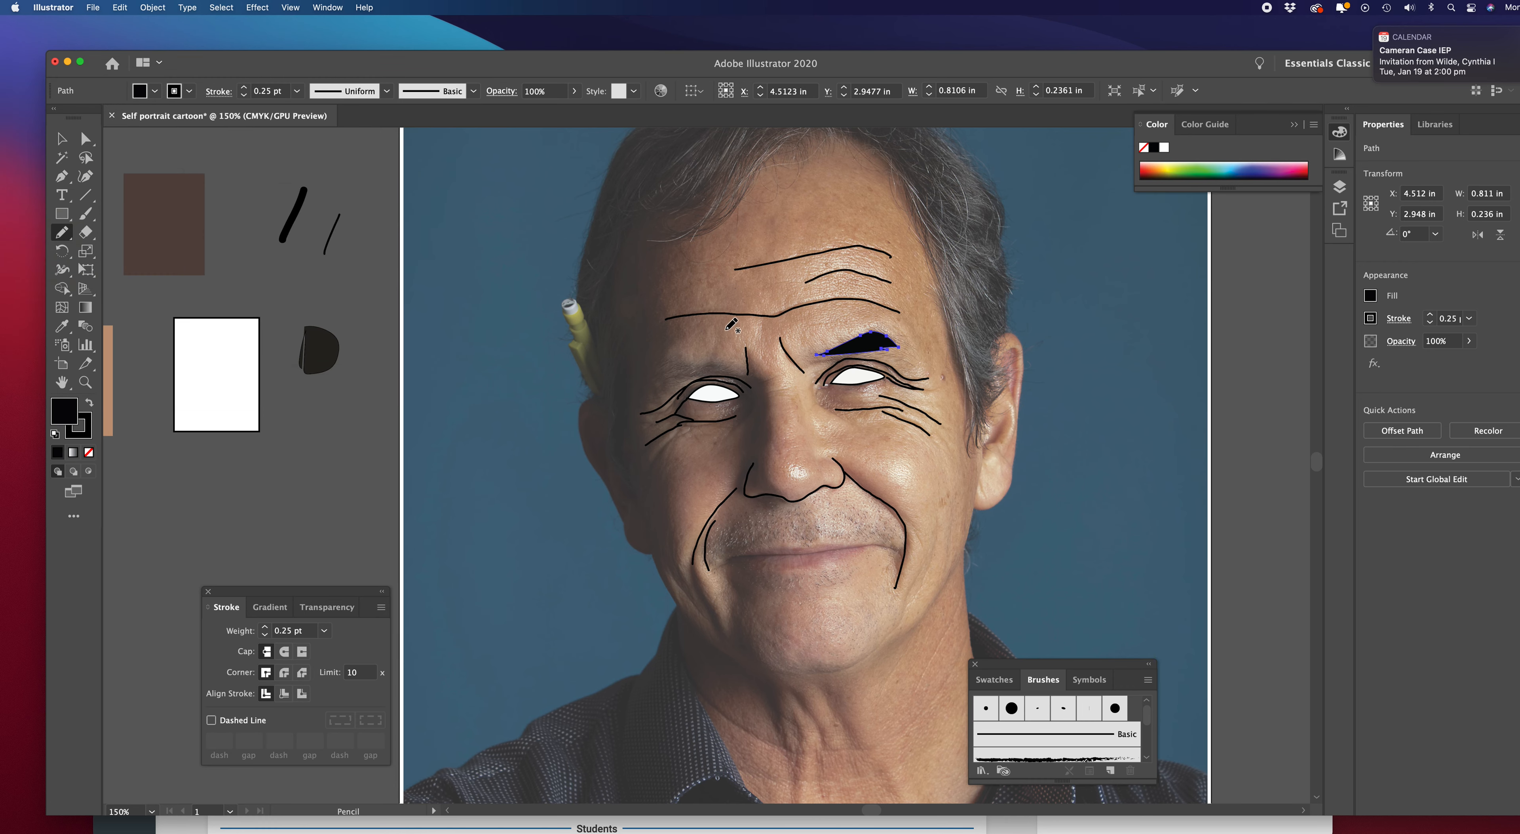
Trace the eyebrow on the photo's left side with the Pencil, about 0.77 by 0.22 in, and fill it with near-black 111010
mouse_move(737, 367)
left_mouse_down()
mouse_move(672, 365)
mouse_move(651, 385)
mouse_move(736, 365)
left_mouse_up()
key("slash")
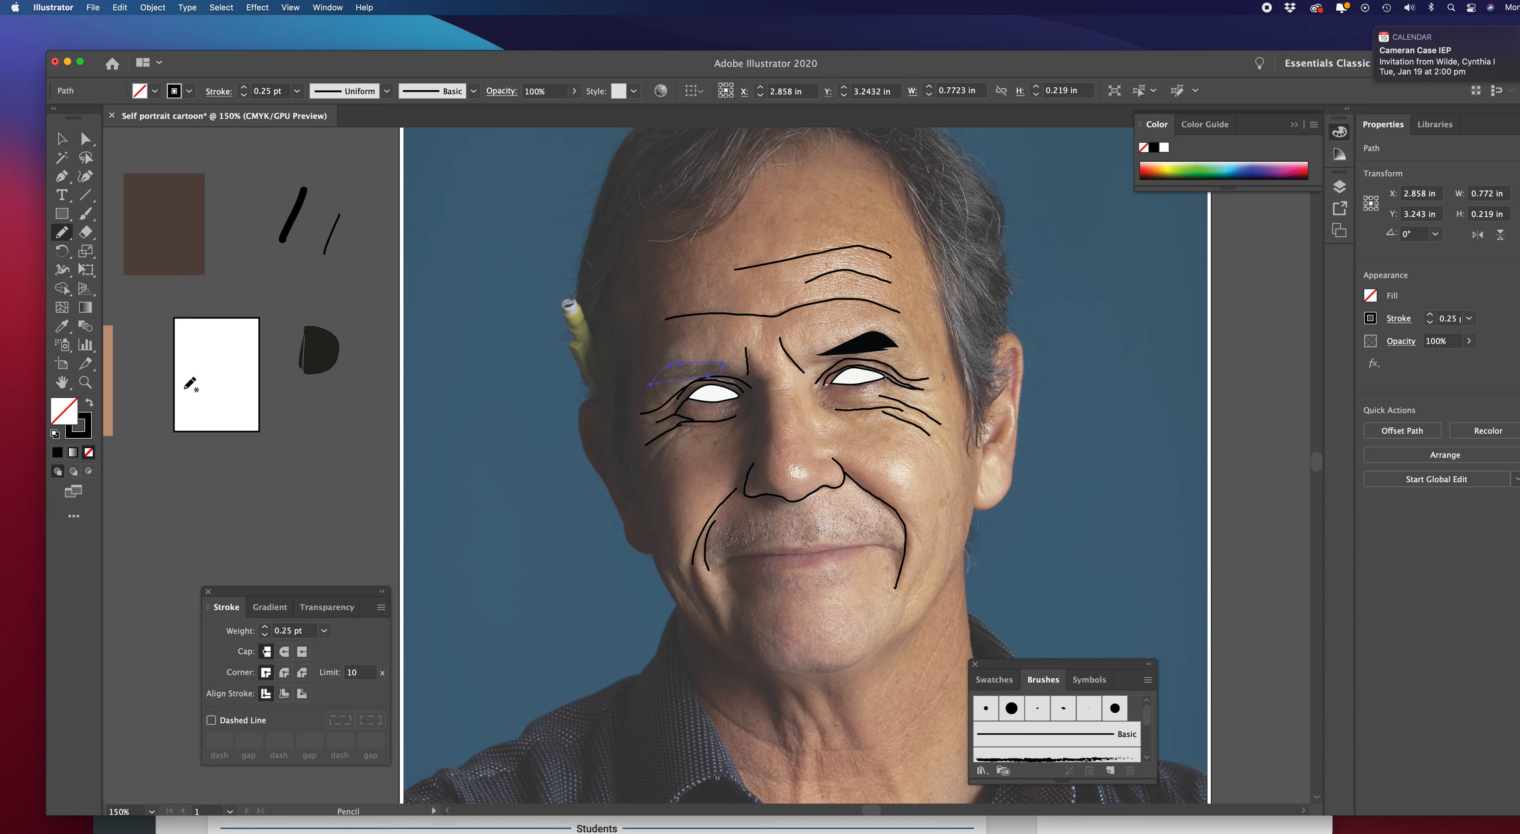
double_click(66, 411)
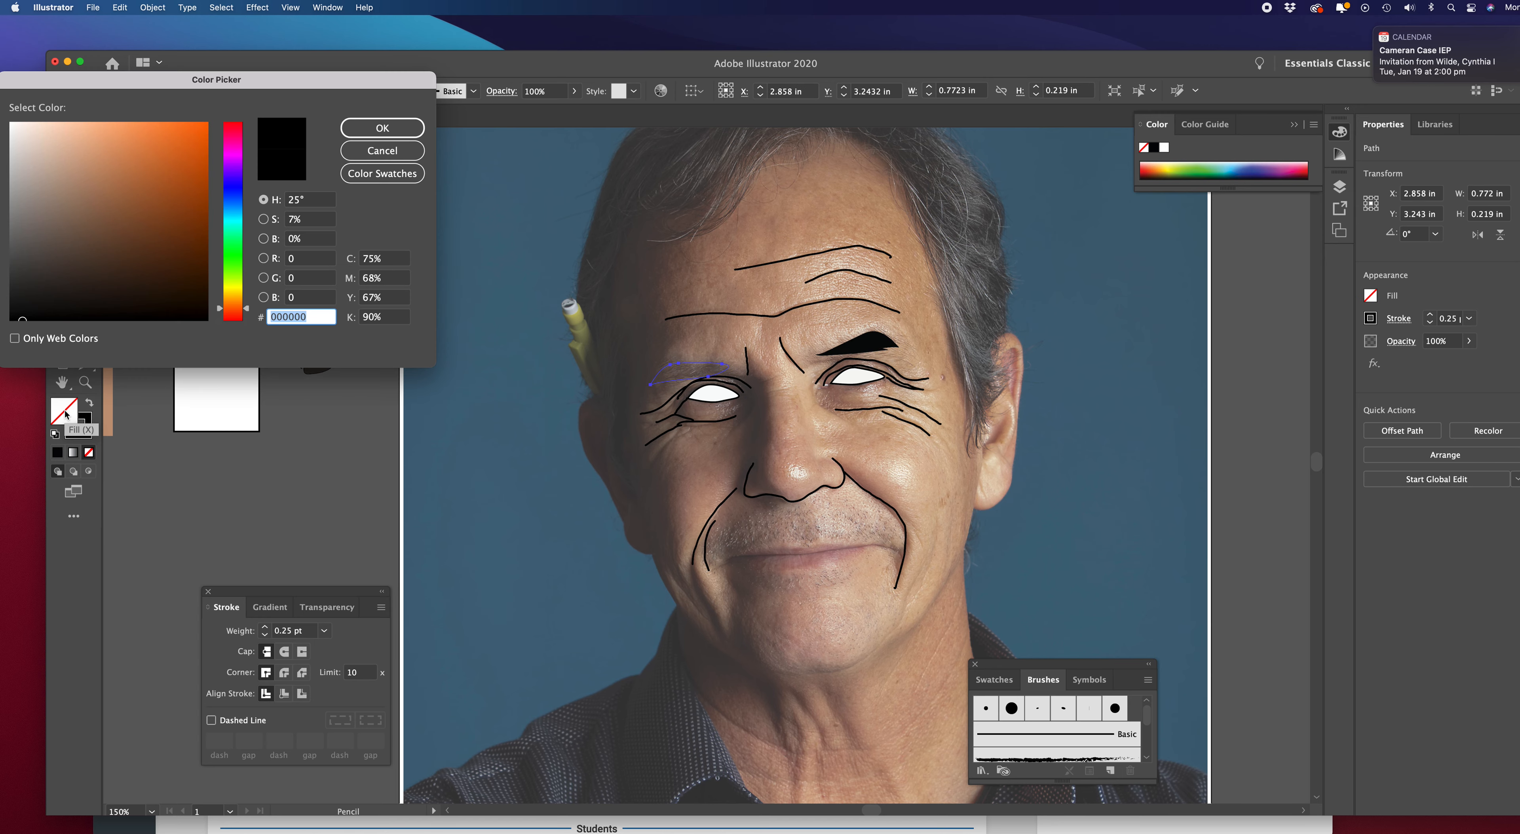
left_click(20, 307)
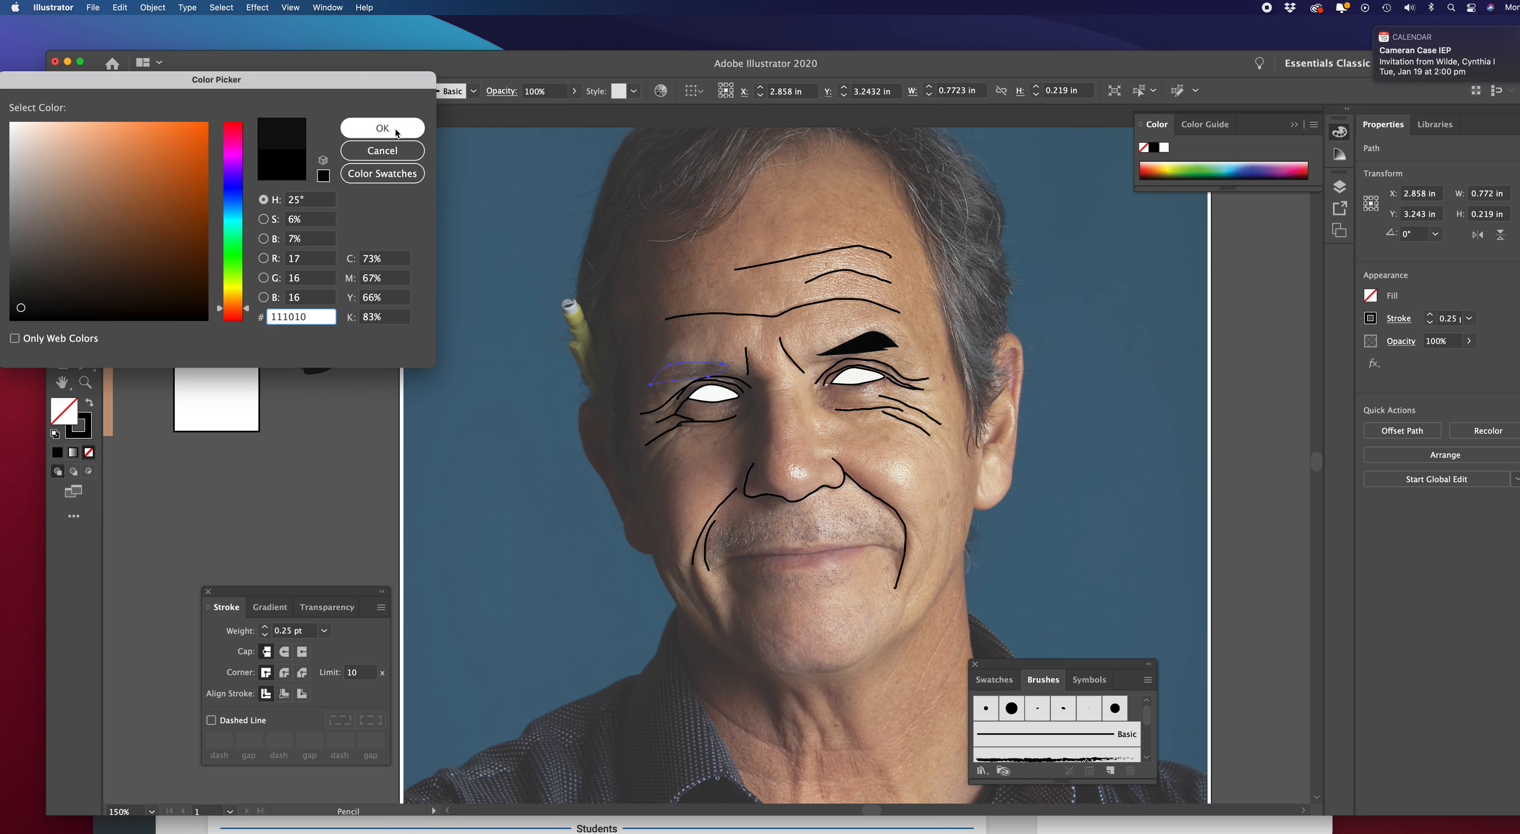
left_click(383, 127)
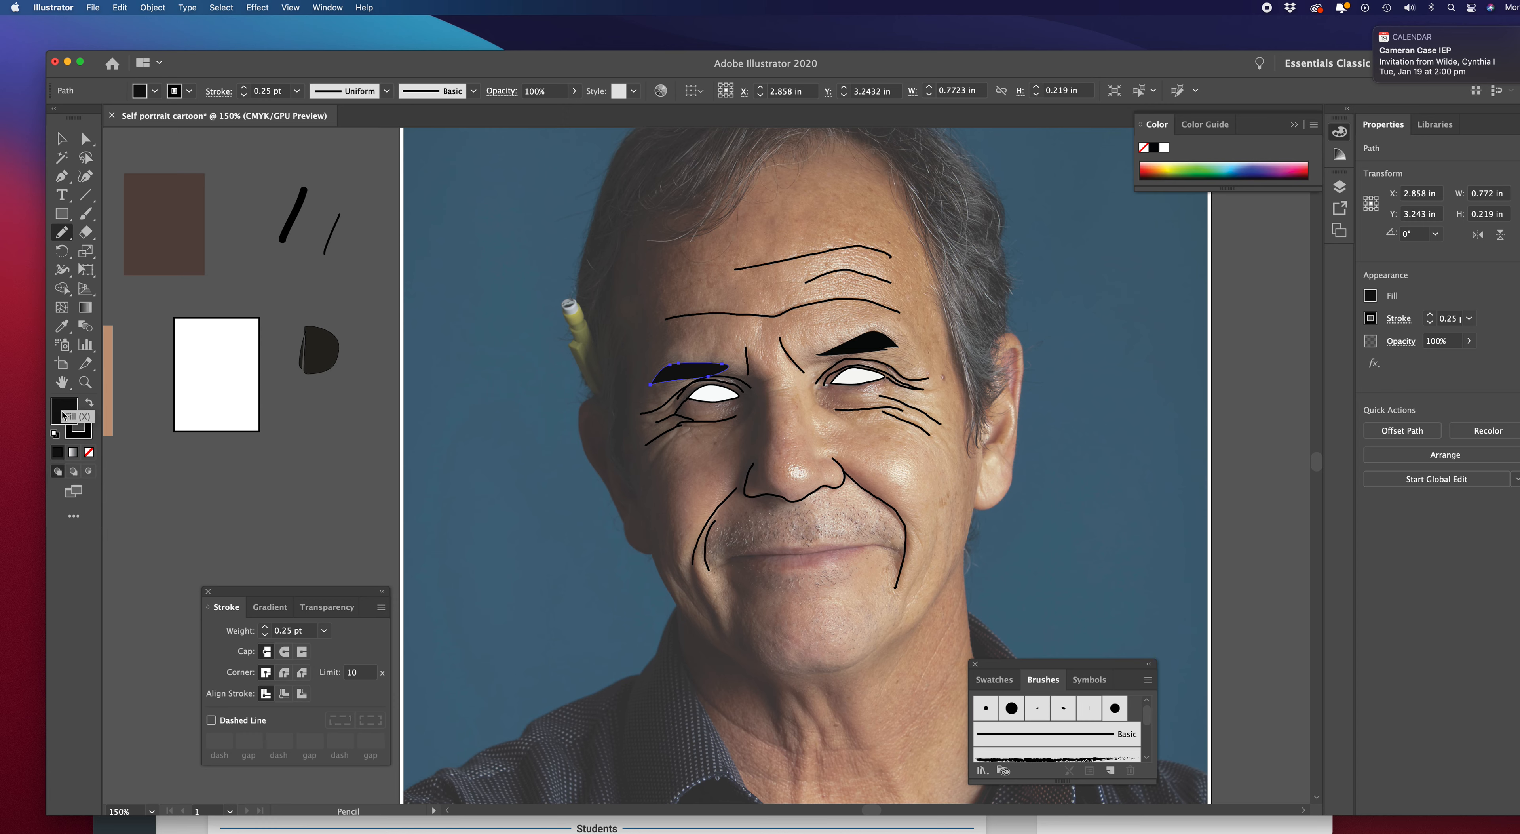
Draw closed Pencil shadow shapes on the jaw, about 0.32 × 0.68 in, and neck, about 0.41 × 0.72 in, and fill both black
left_click(90, 453)
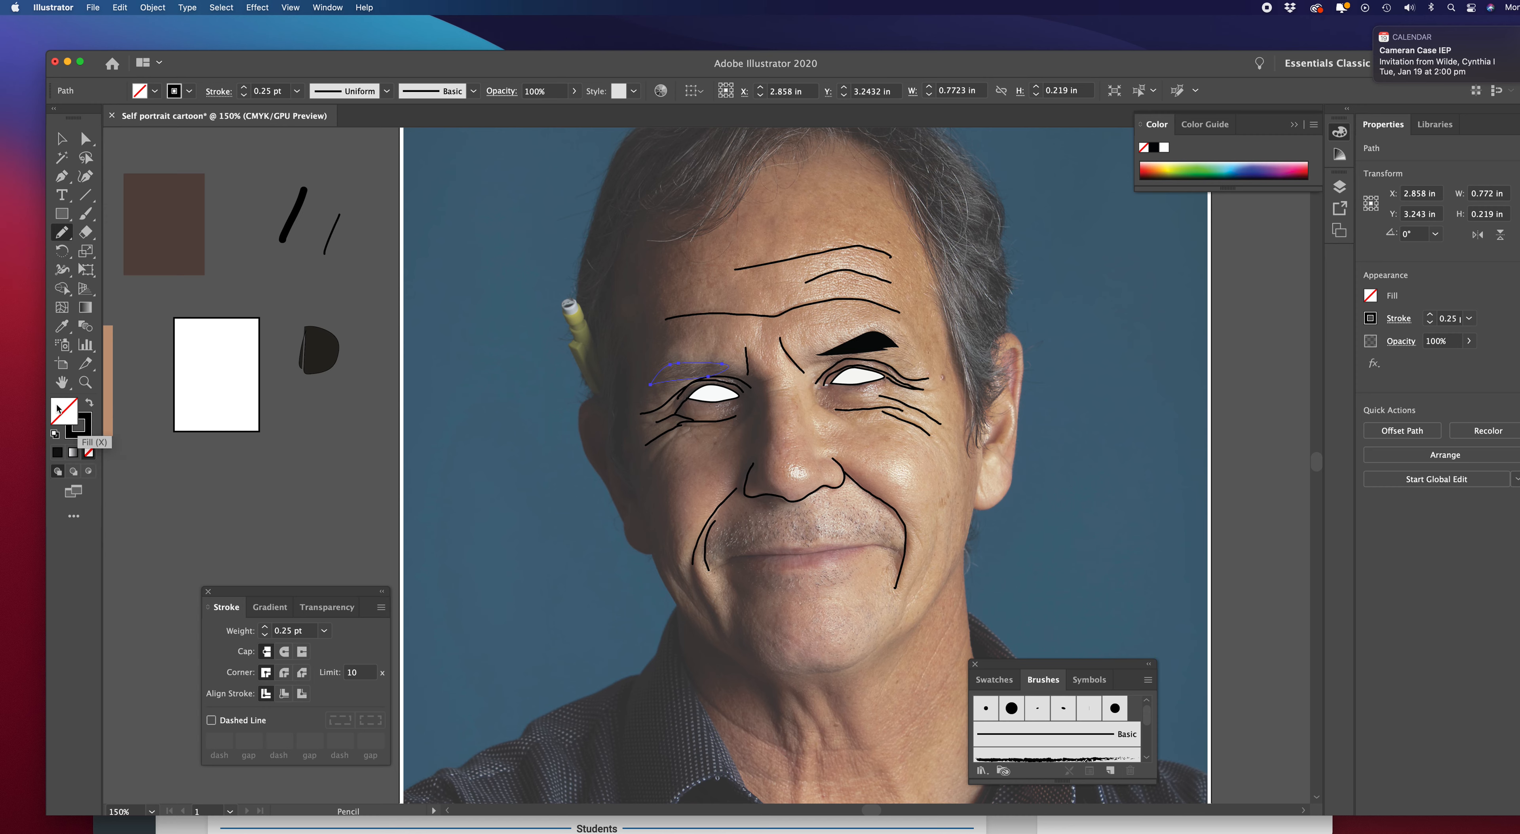
left_click(58, 453)
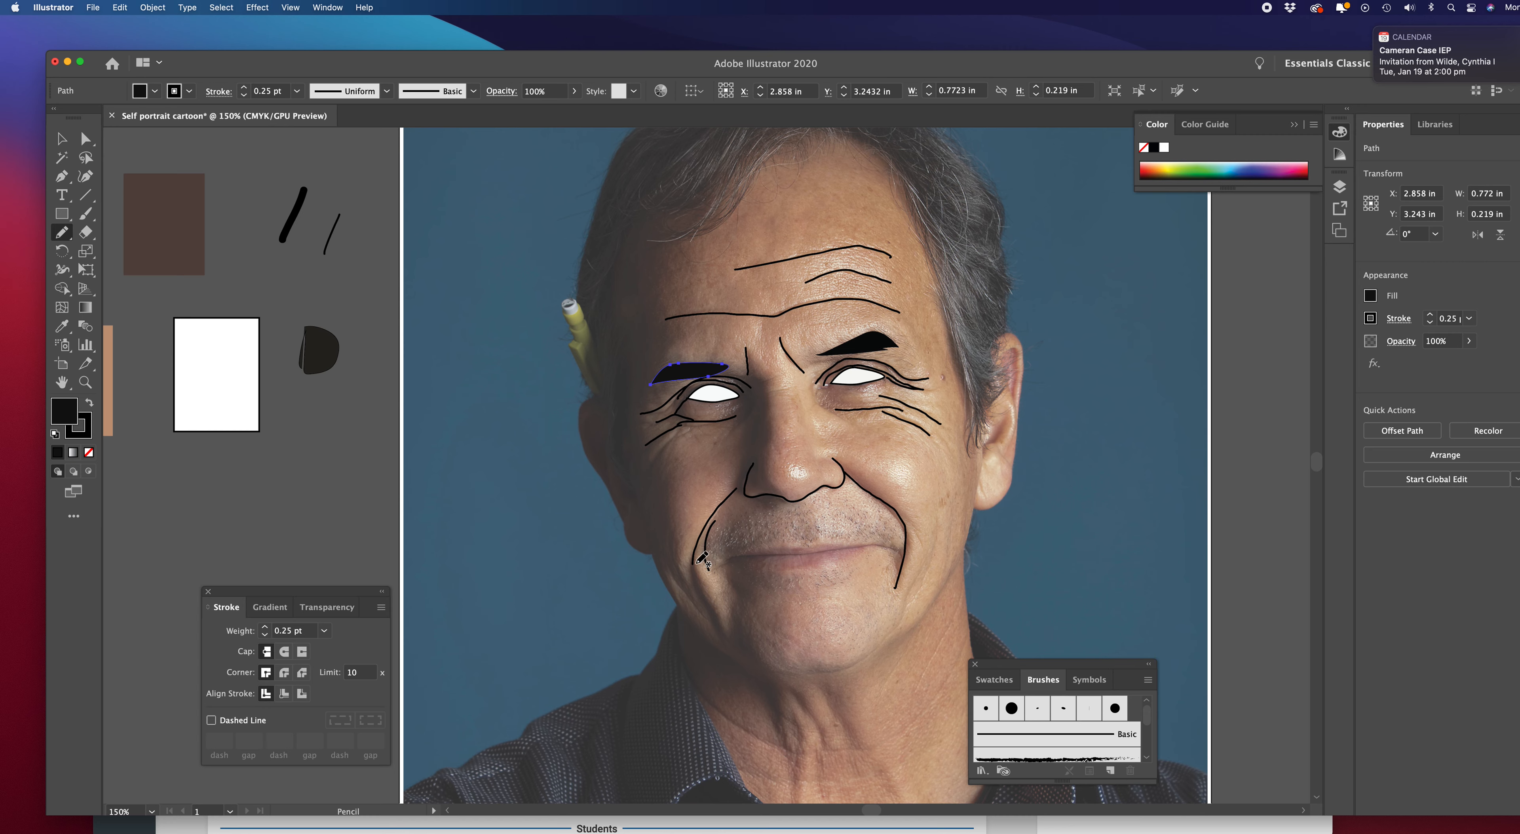
mouse_move(693, 562)
left_mouse_down()
mouse_move(724, 635)
mouse_move(695, 563)
left_mouse_up()
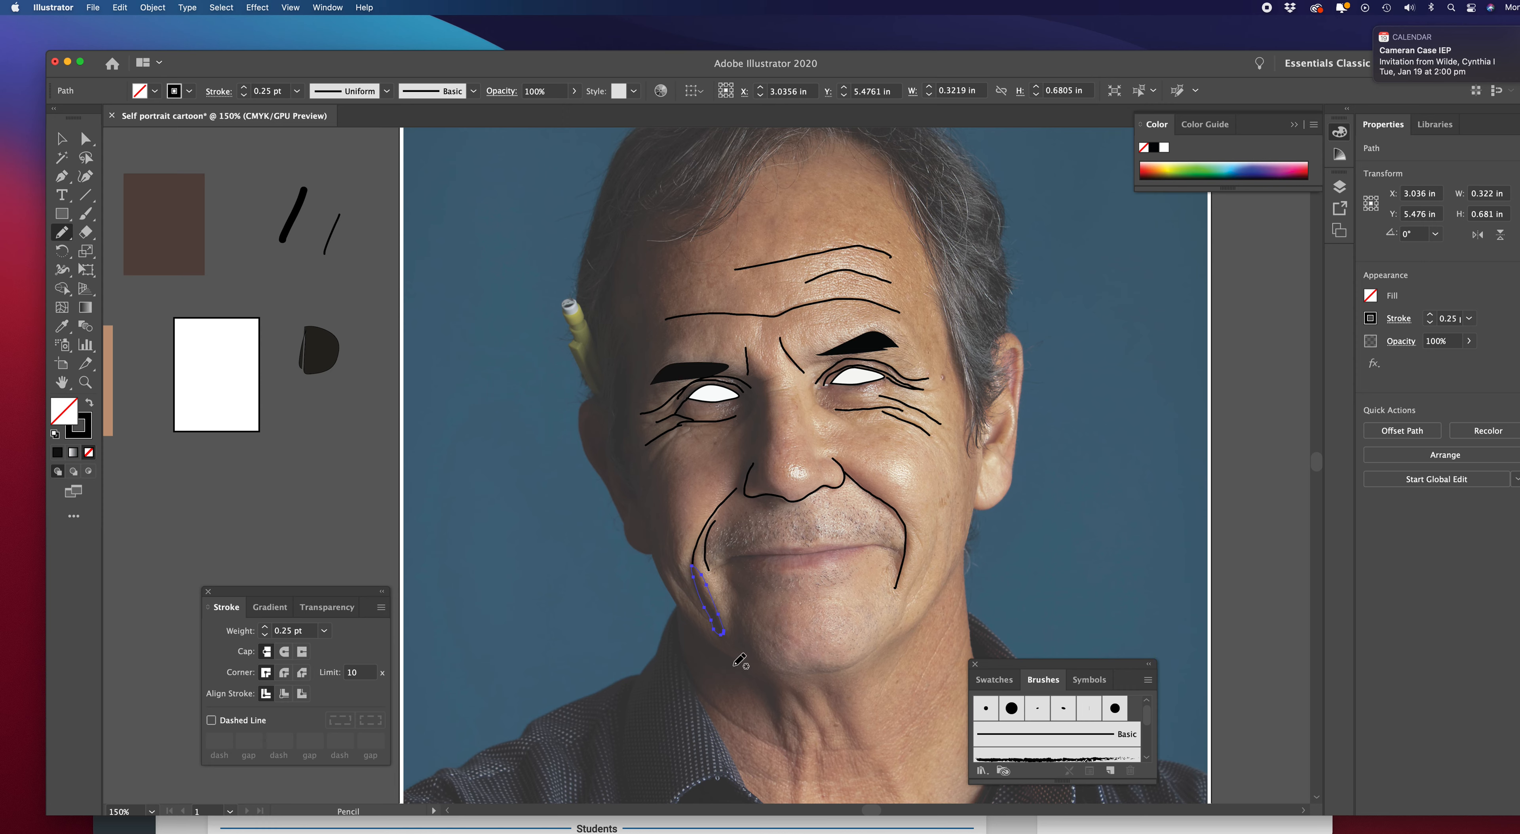
mouse_move(738, 668)
left_mouse_down()
mouse_move(781, 740)
mouse_move(777, 688)
mouse_move(742, 670)
left_mouse_up()
left_click(58, 454)
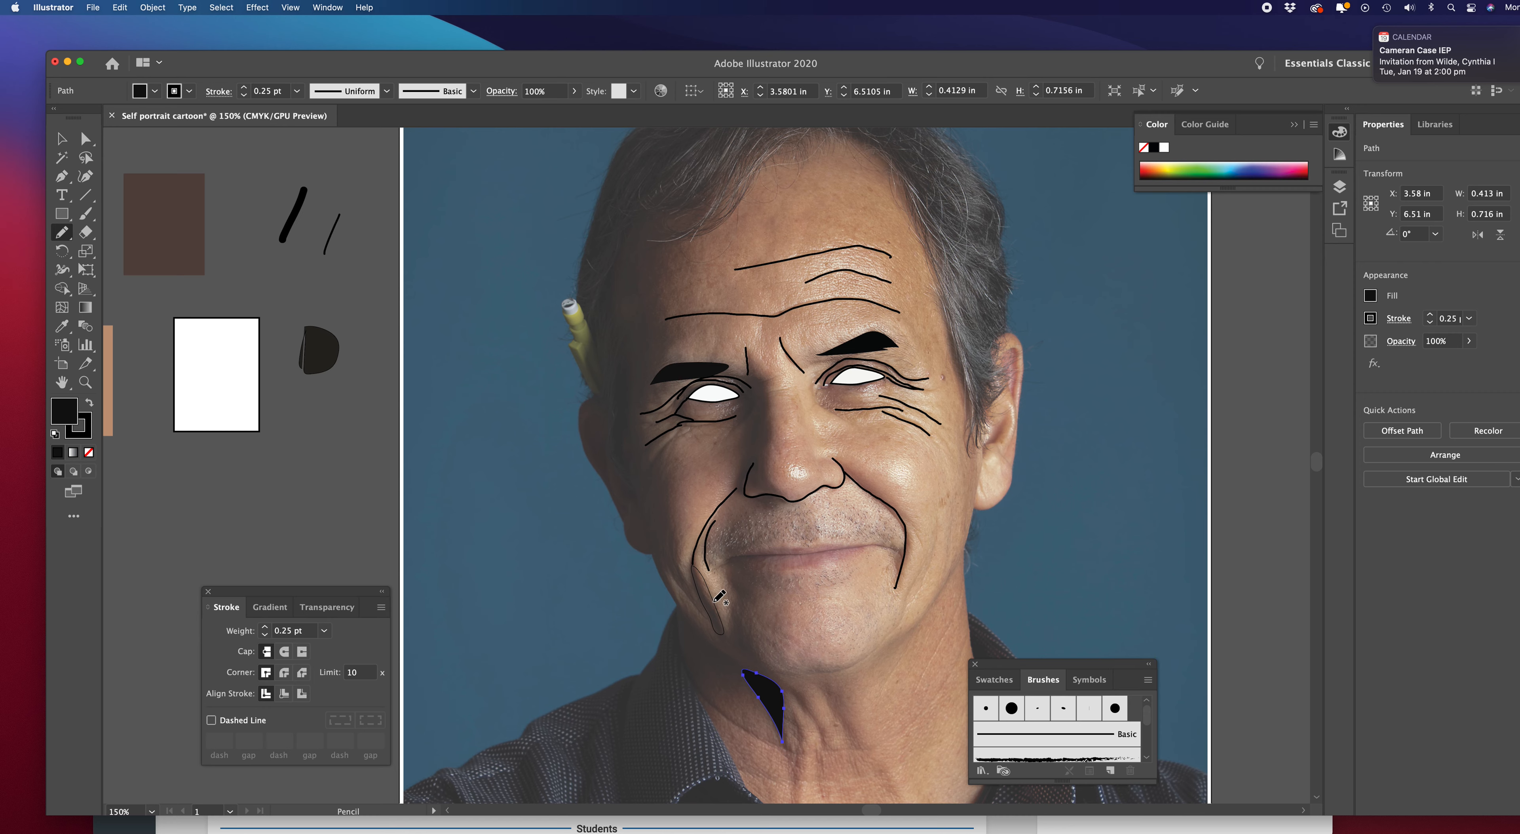
left_click(61, 139)
left_click(724, 629)
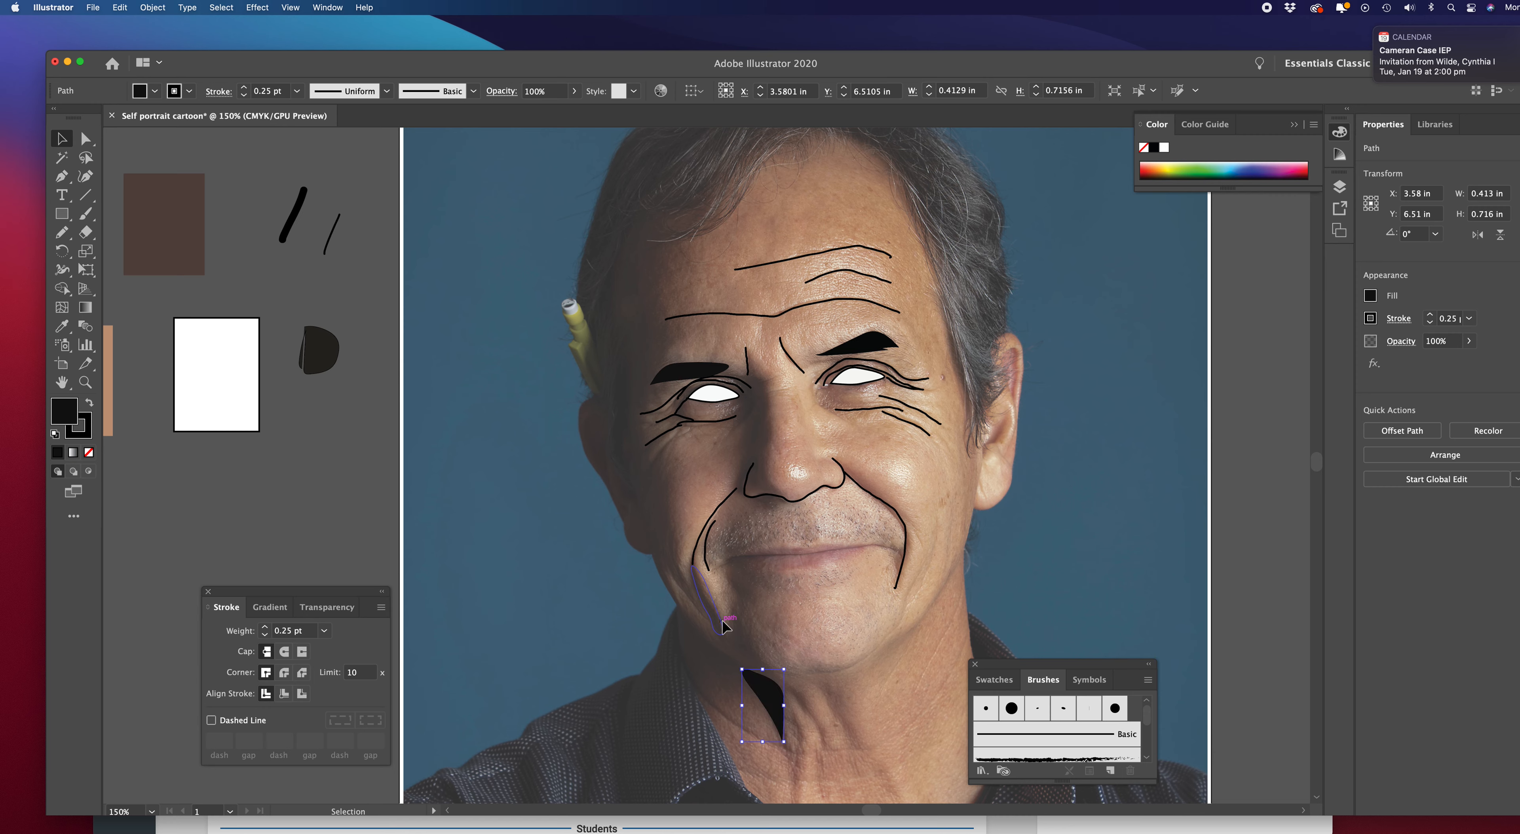
left_click(59, 454)
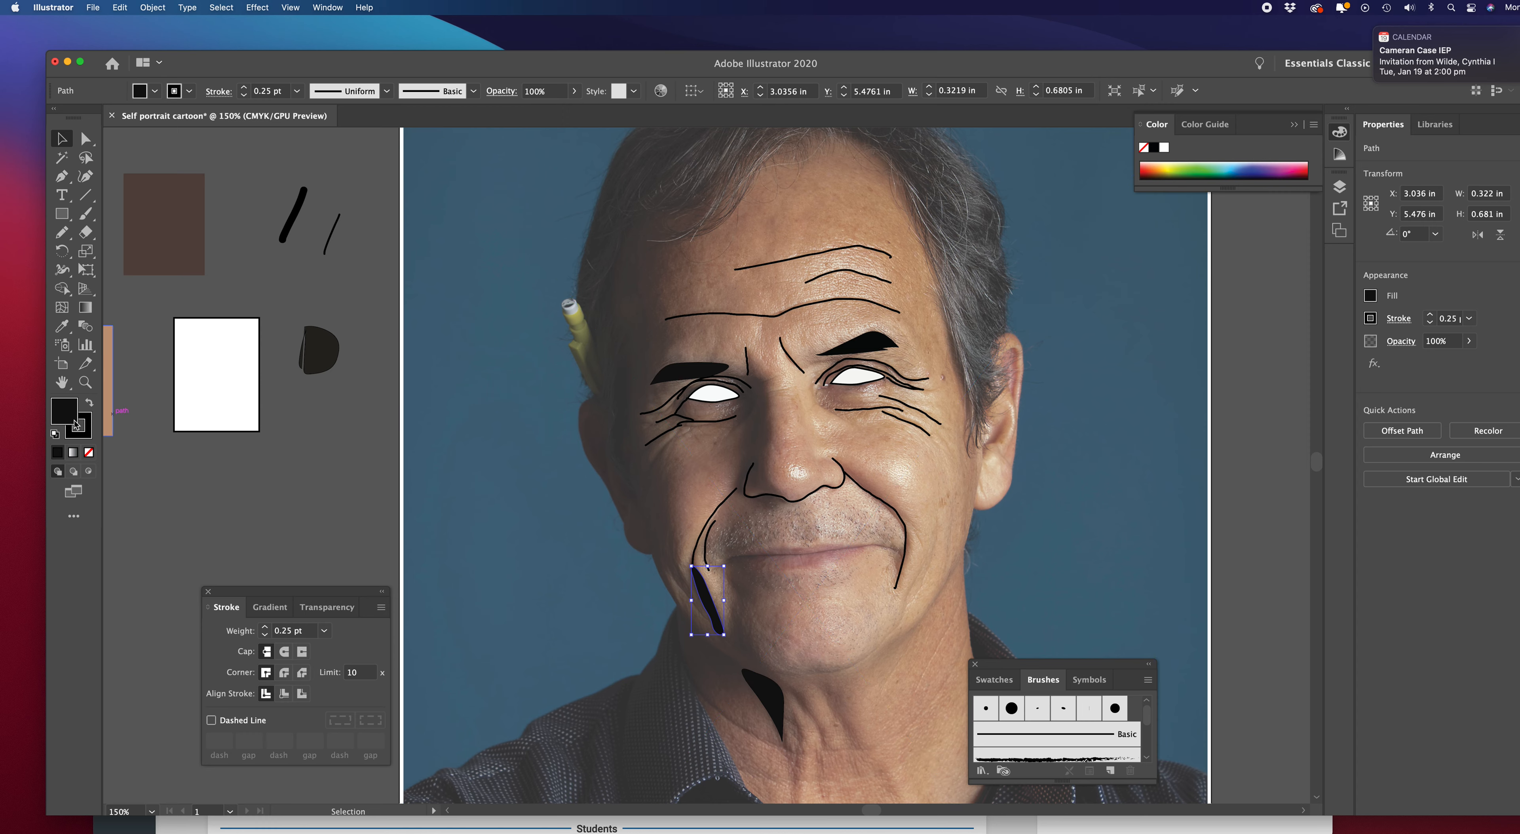
Draw a closed Pencil shadow shape about 0.34 × 0.98 in along the shaded side of the nose and fill it with black
left_click_drag(62, 232, 138, 247)
mouse_move(749, 380)
left_mouse_down()
mouse_move(766, 384)
mouse_move(769, 442)
mouse_move(740, 483)
mouse_move(757, 382)
left_mouse_up()
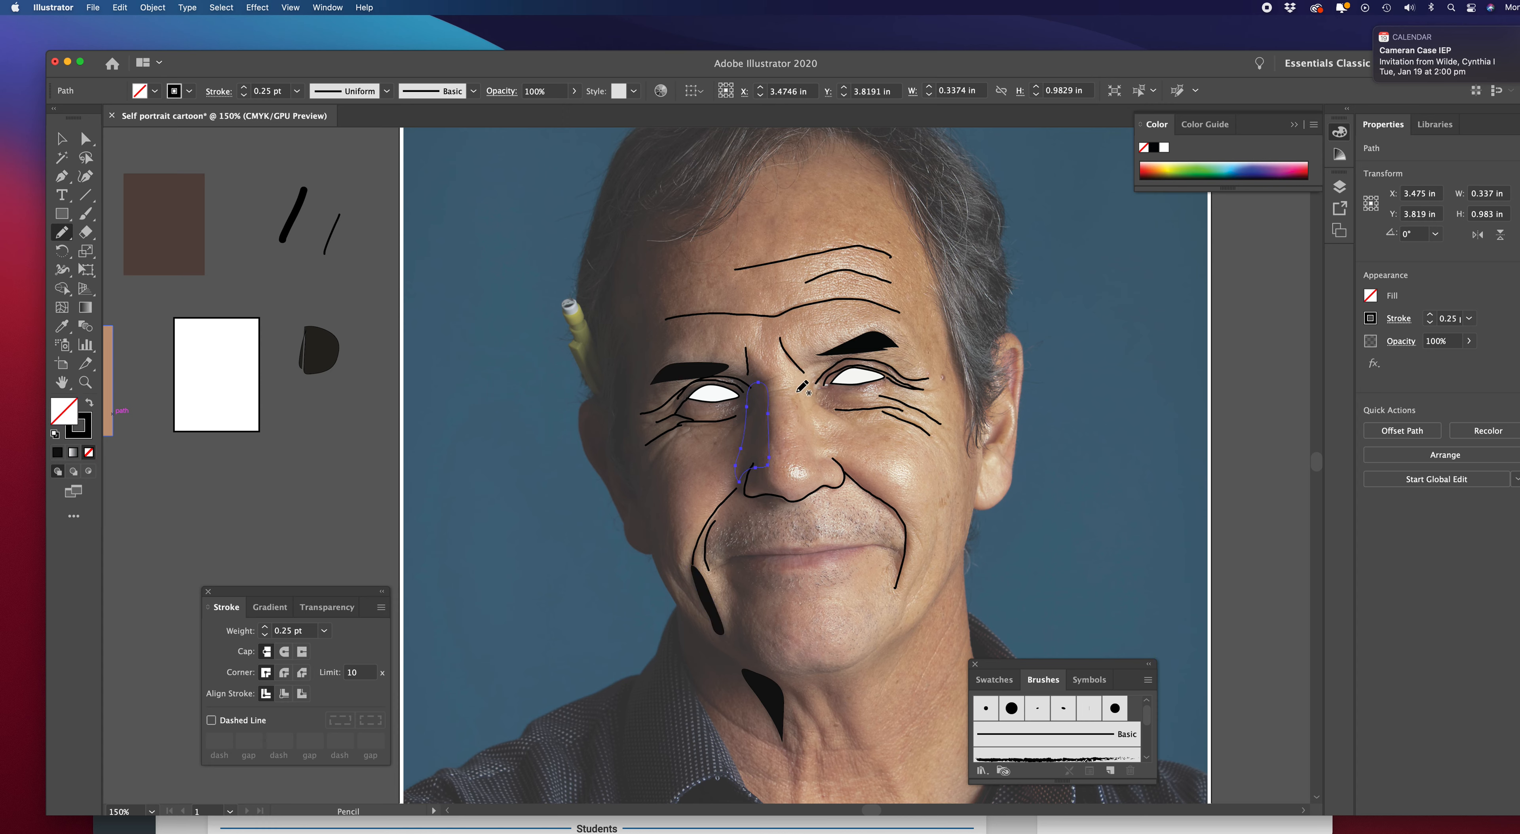
left_click(57, 453)
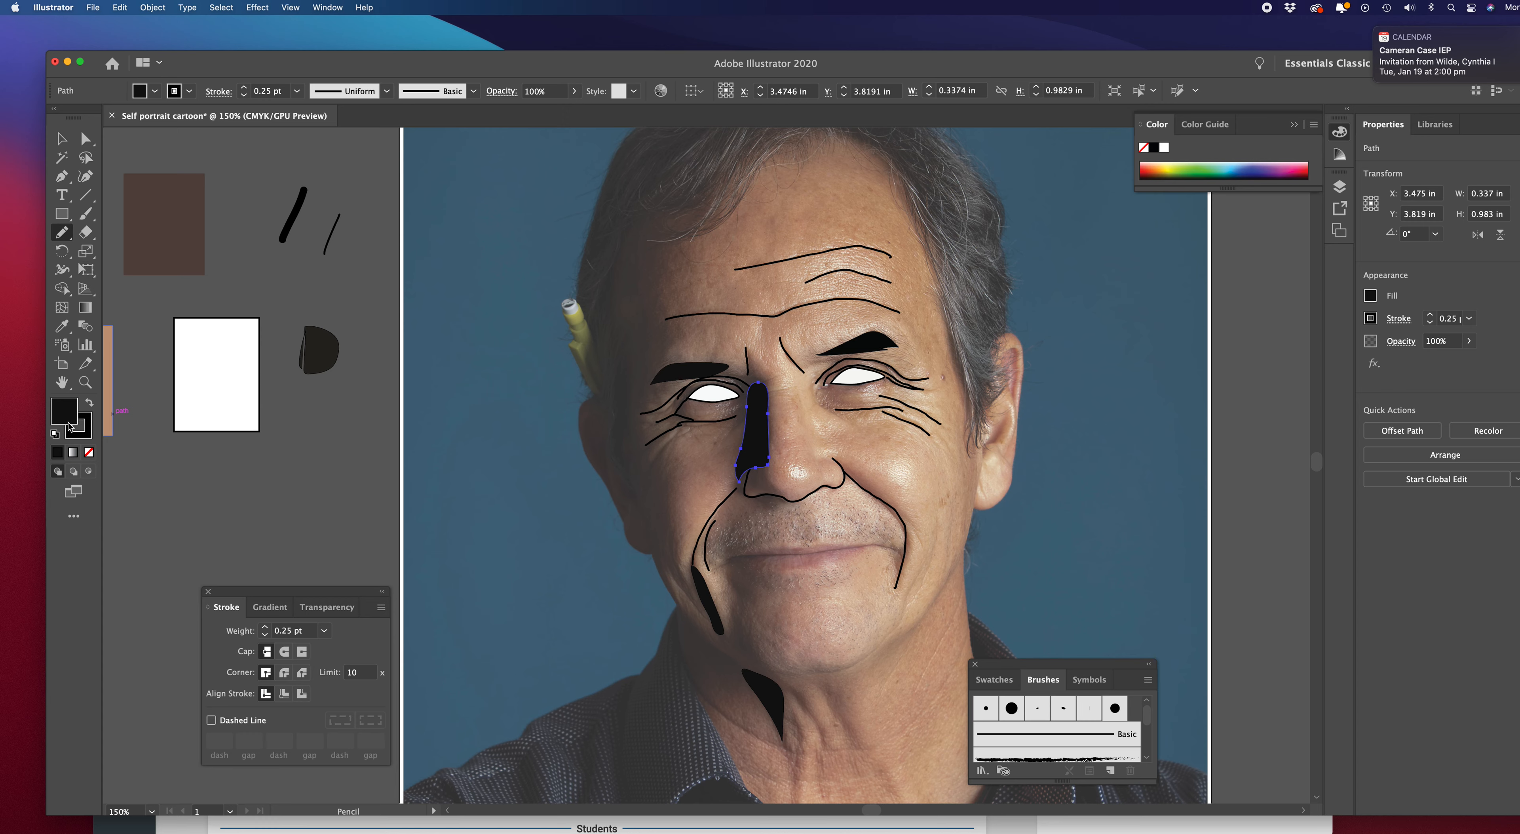
Remove the nose shadow's fill, and trace the lips with the Pencil as a closed, unfilled shape about 1.42 × 0.28 in
left_click(90, 453)
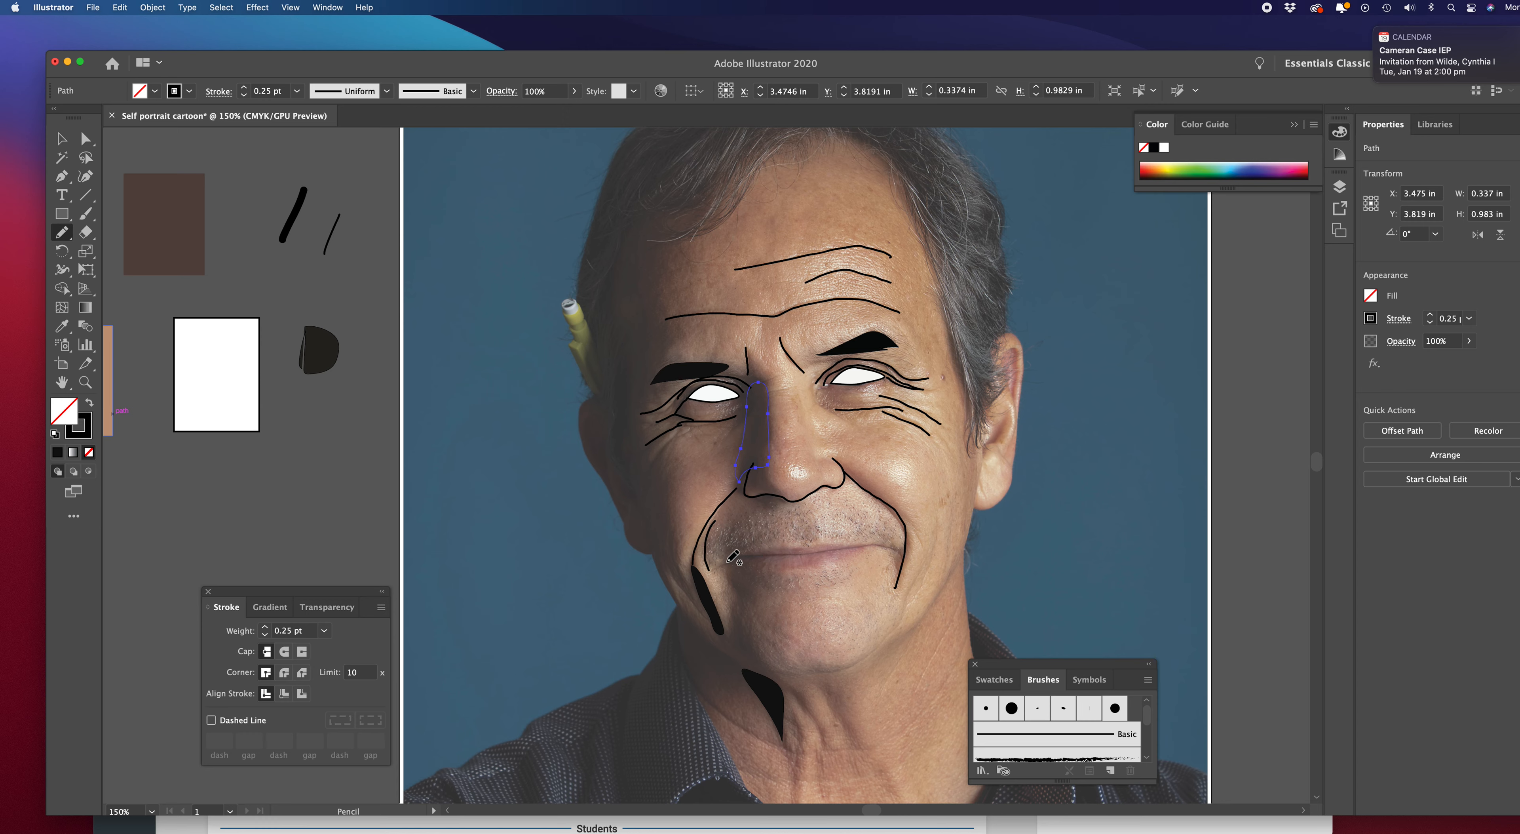
left_click_drag(727, 561, 852, 544)
mouse_move(849, 559)
left_mouse_down()
mouse_move(781, 572)
mouse_move(736, 558)
left_mouse_up()
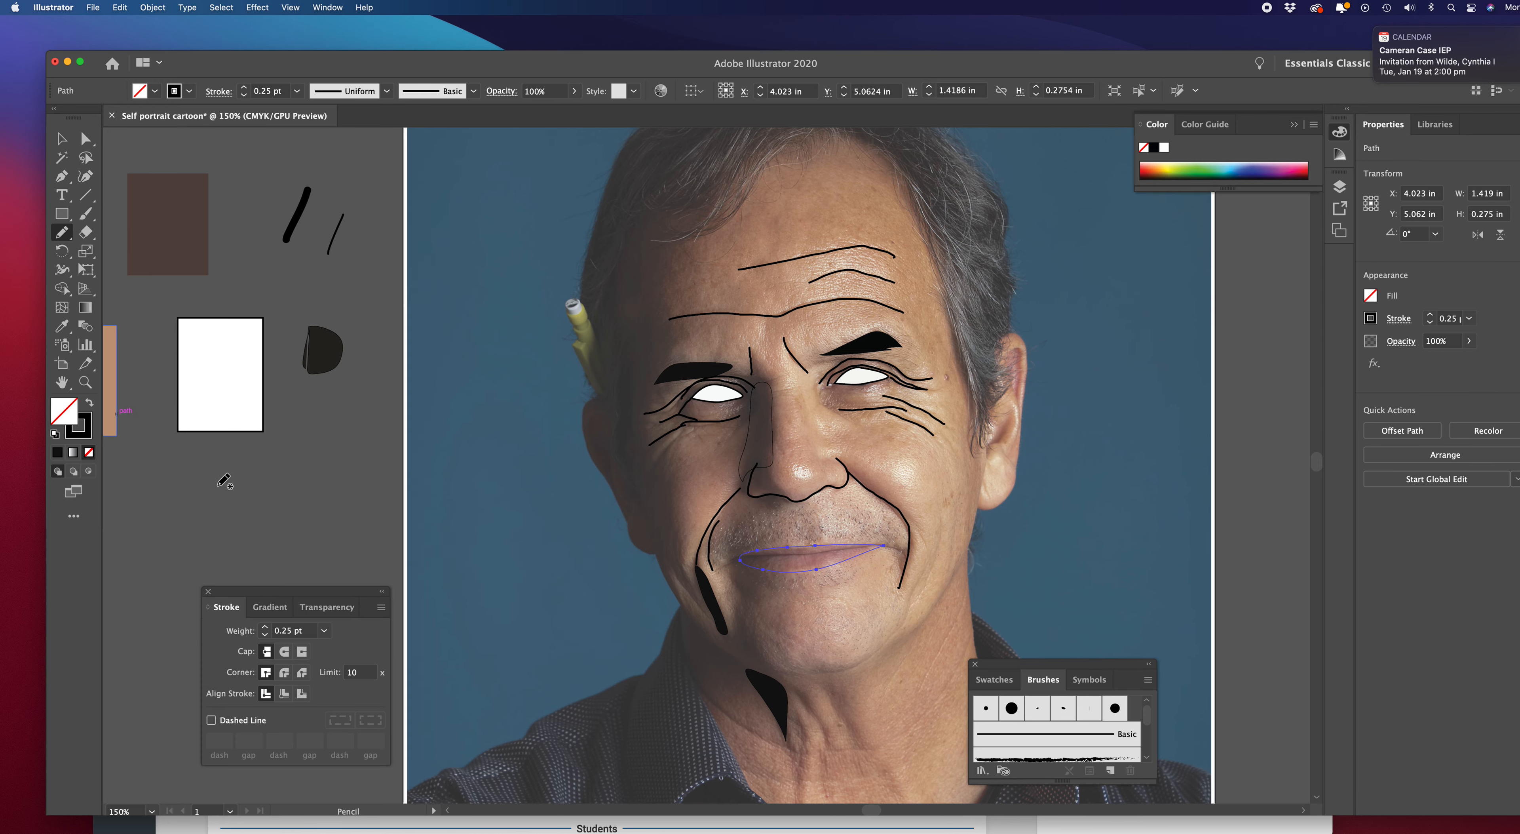
Fill the lip shape with the reddish brown color 935A48
scroll(224, 484, "left", 6)
scroll(227, 481, "left", 4)
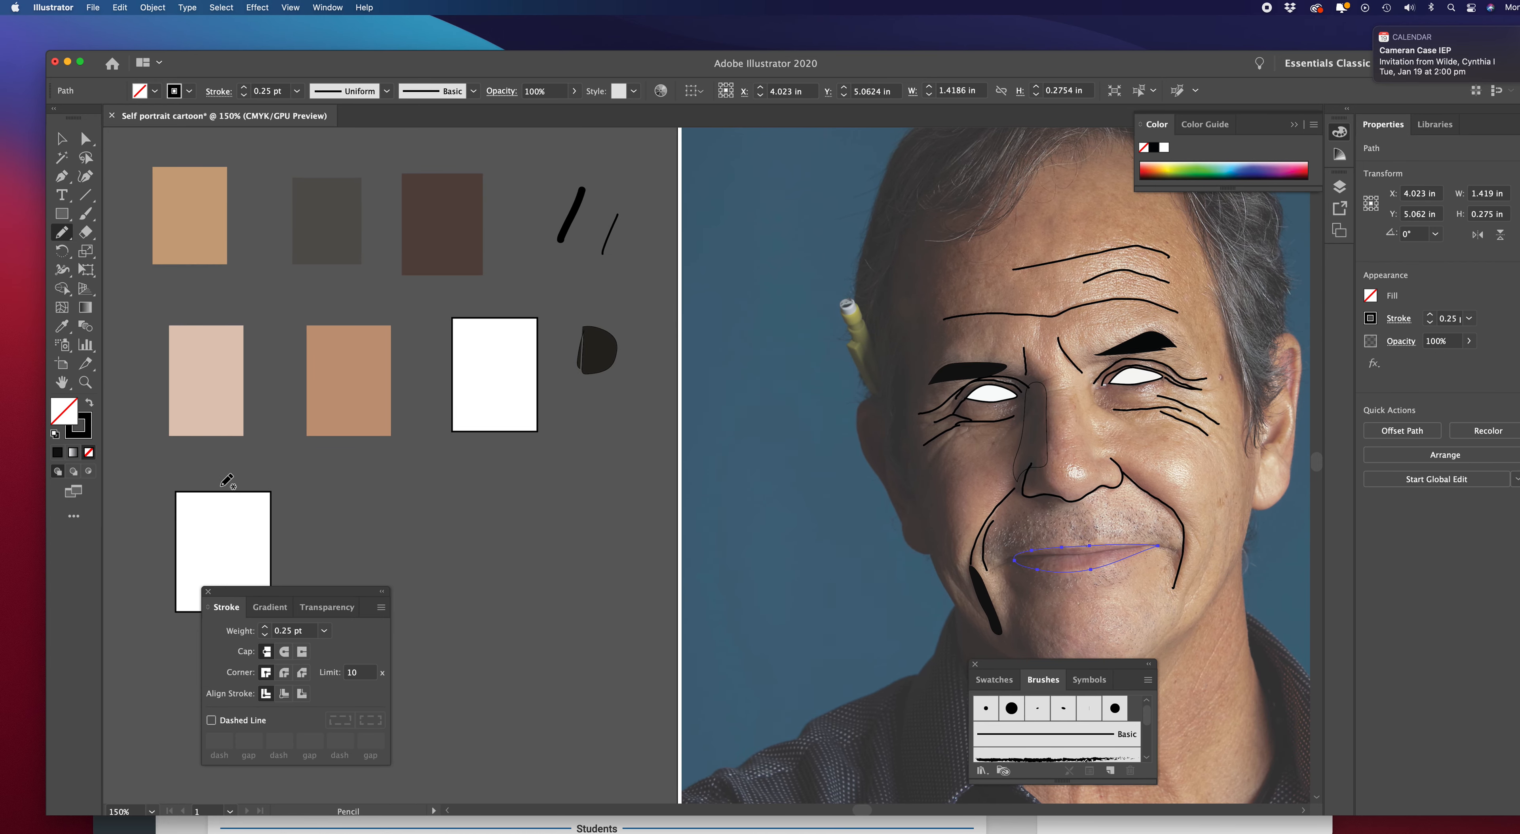
scroll(338, 498, "down", 2)
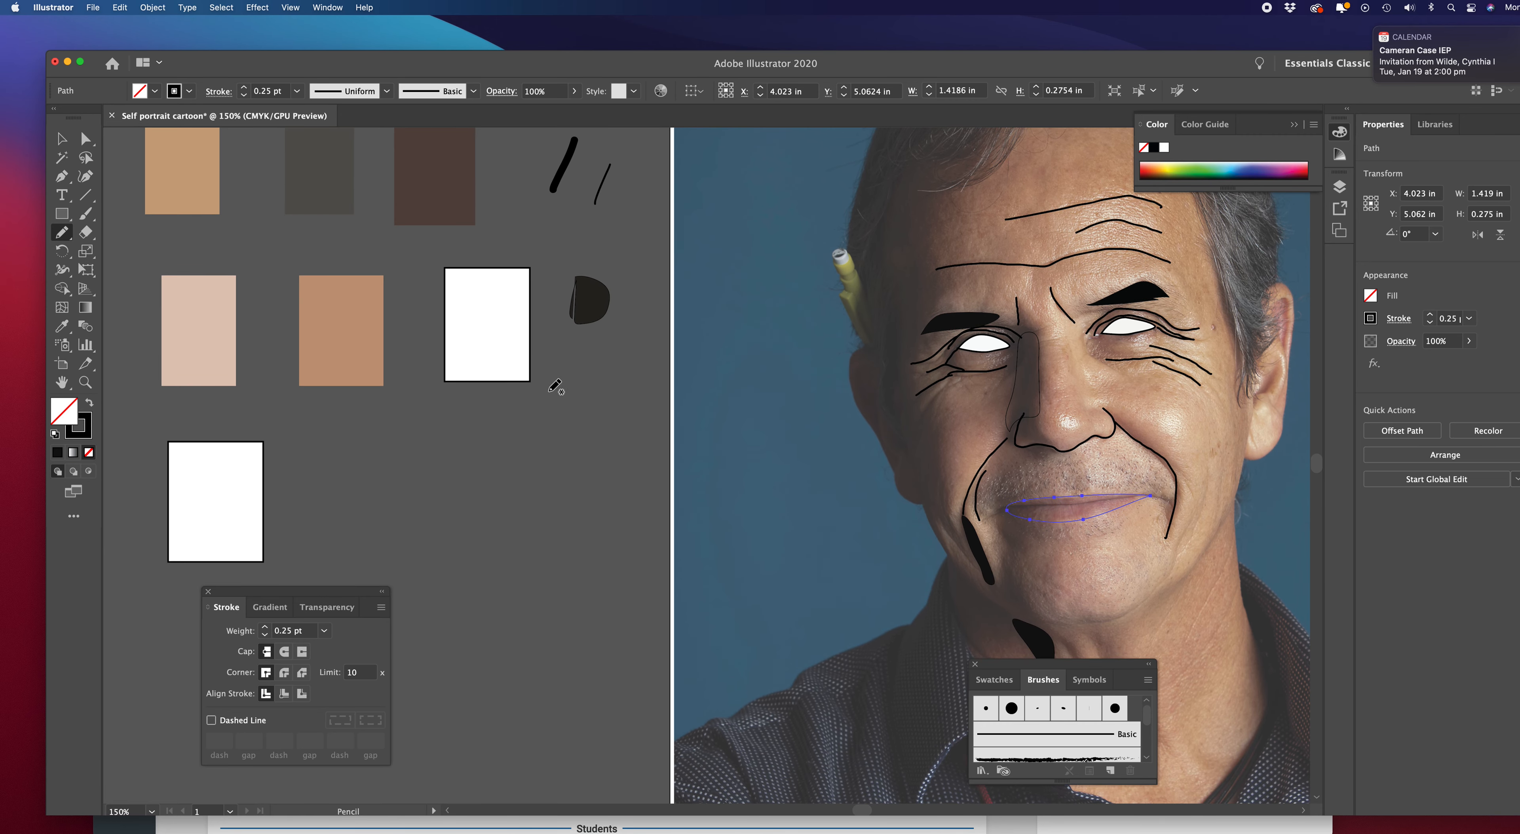
left_click(61, 140)
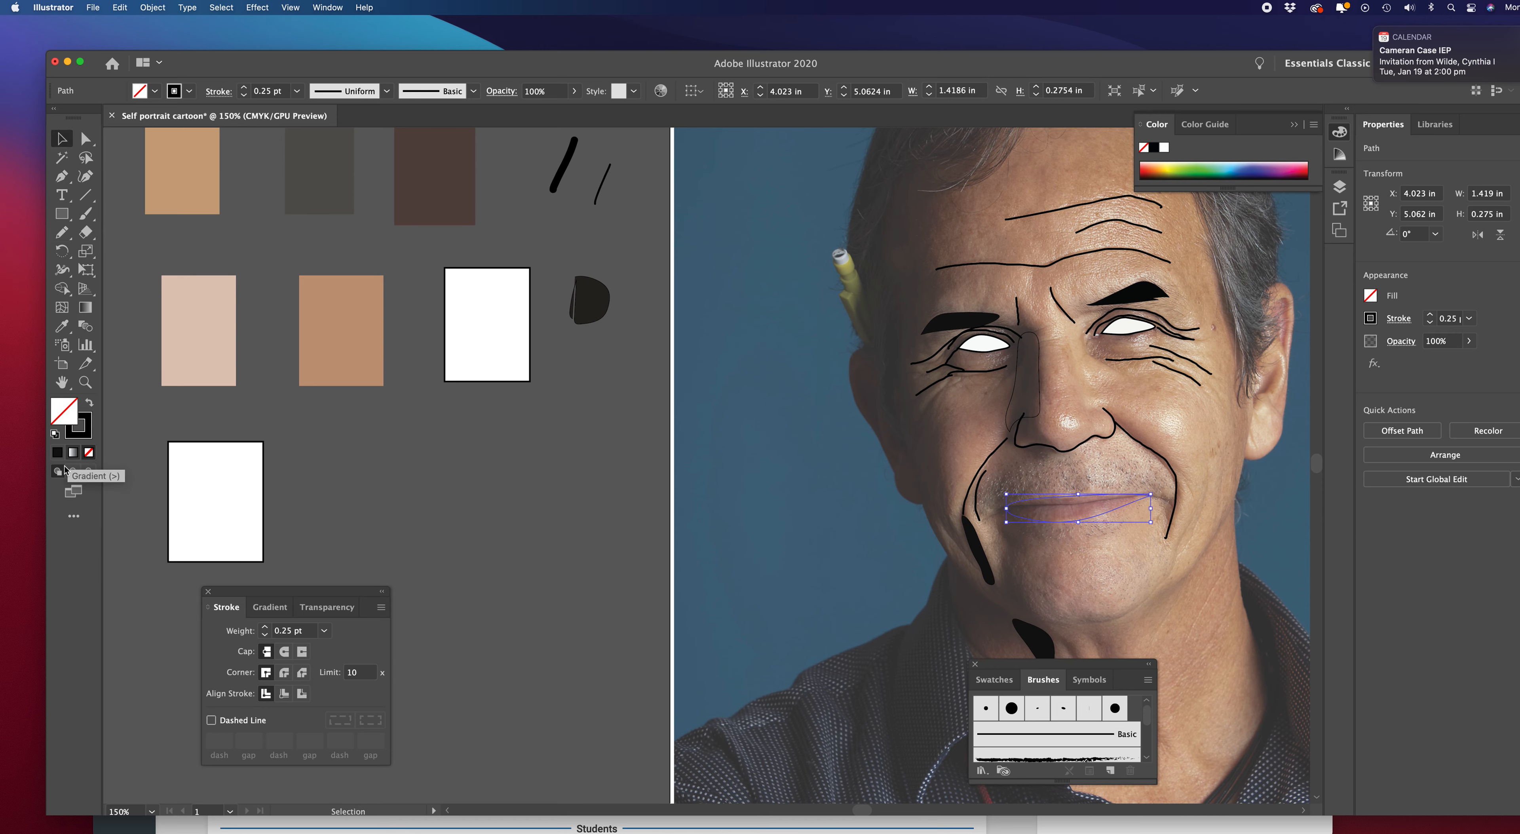
double_click(56, 418)
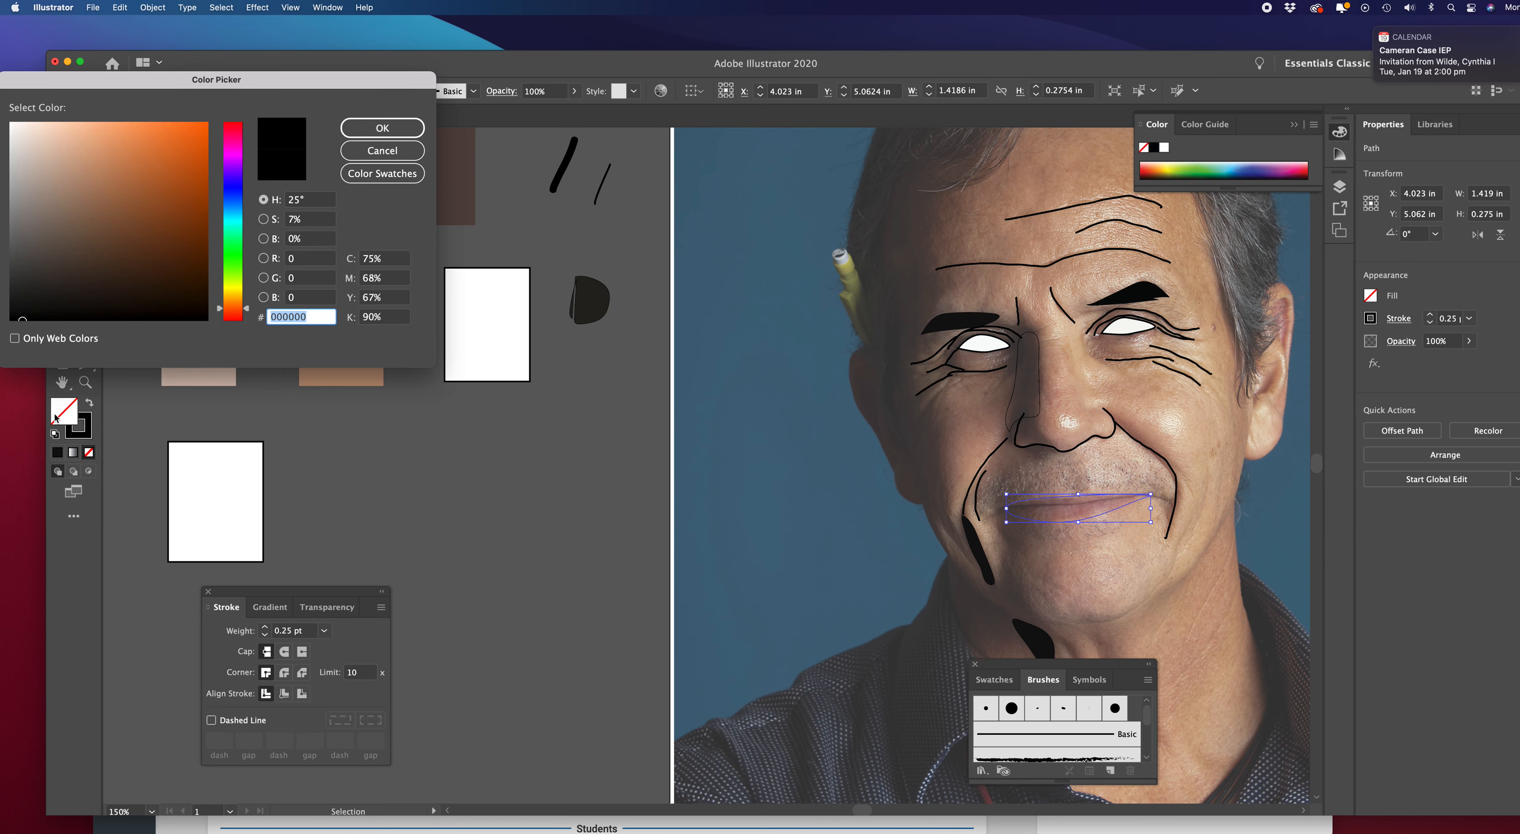
left_click(234, 173)
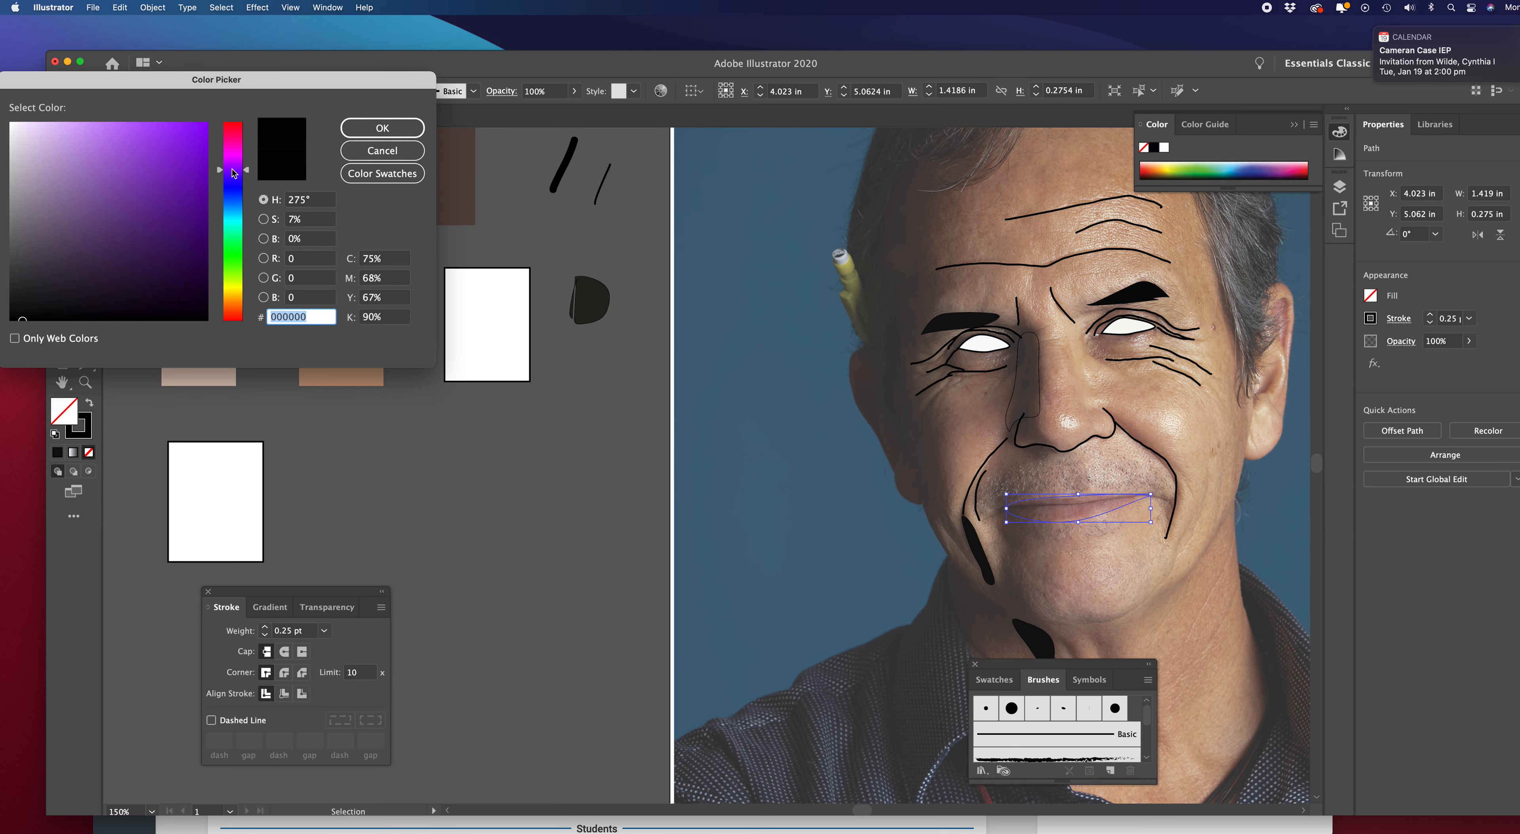
left_click(234, 323)
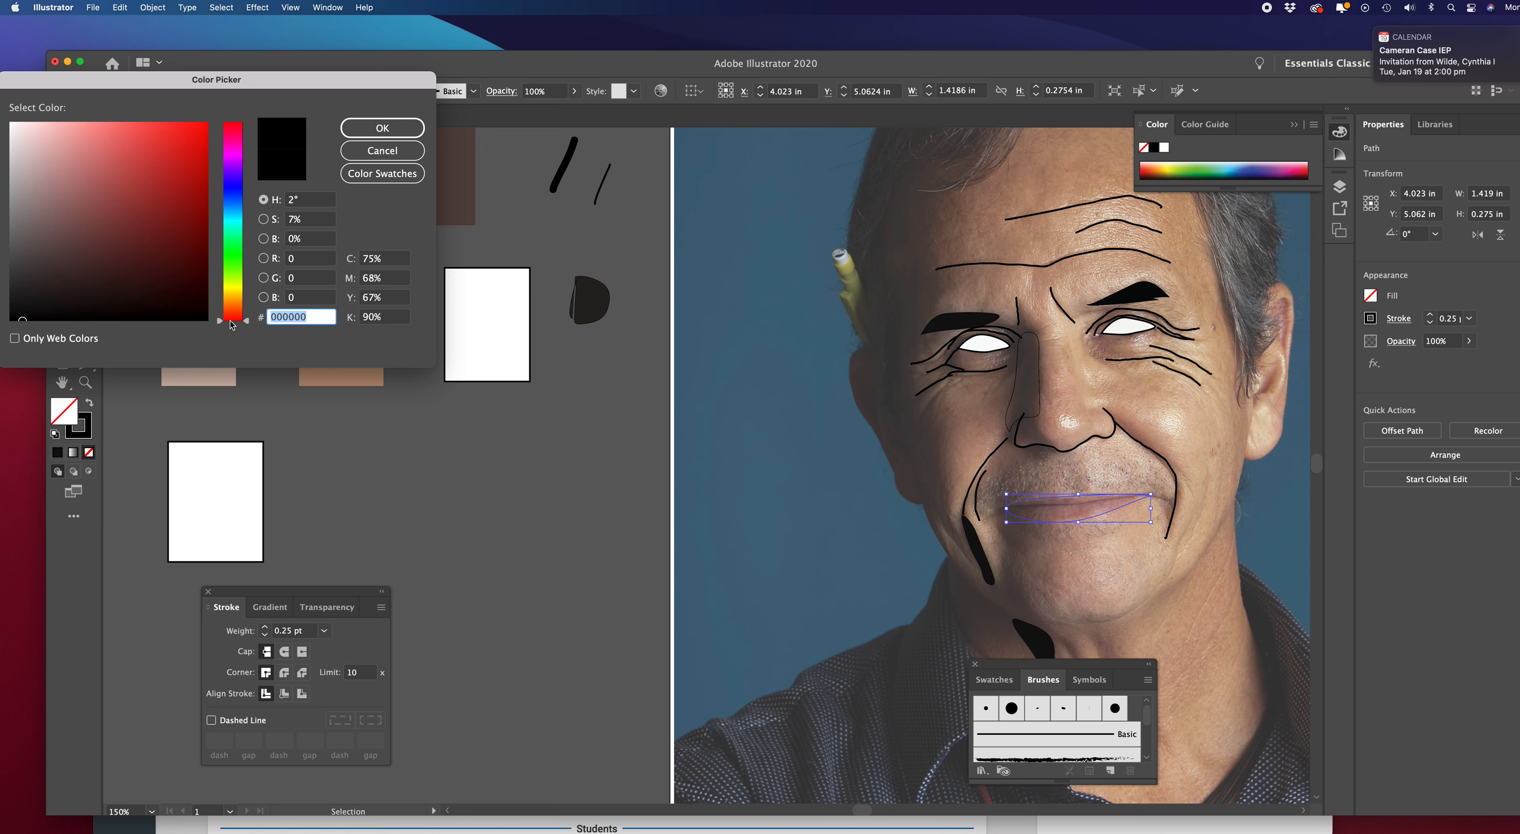
left_click_drag(222, 319, 223, 312)
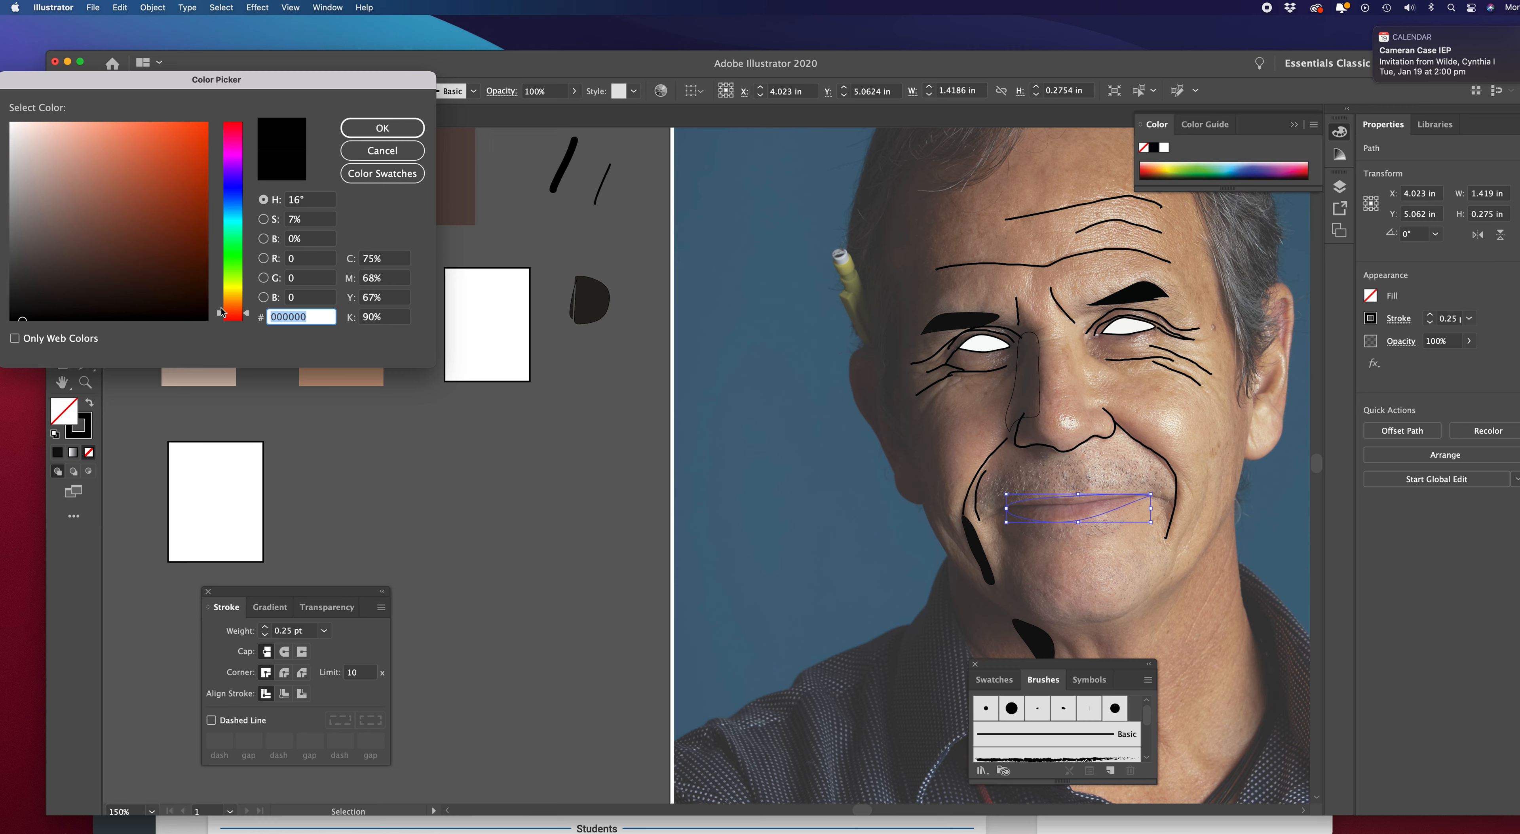
left_click(113, 205)
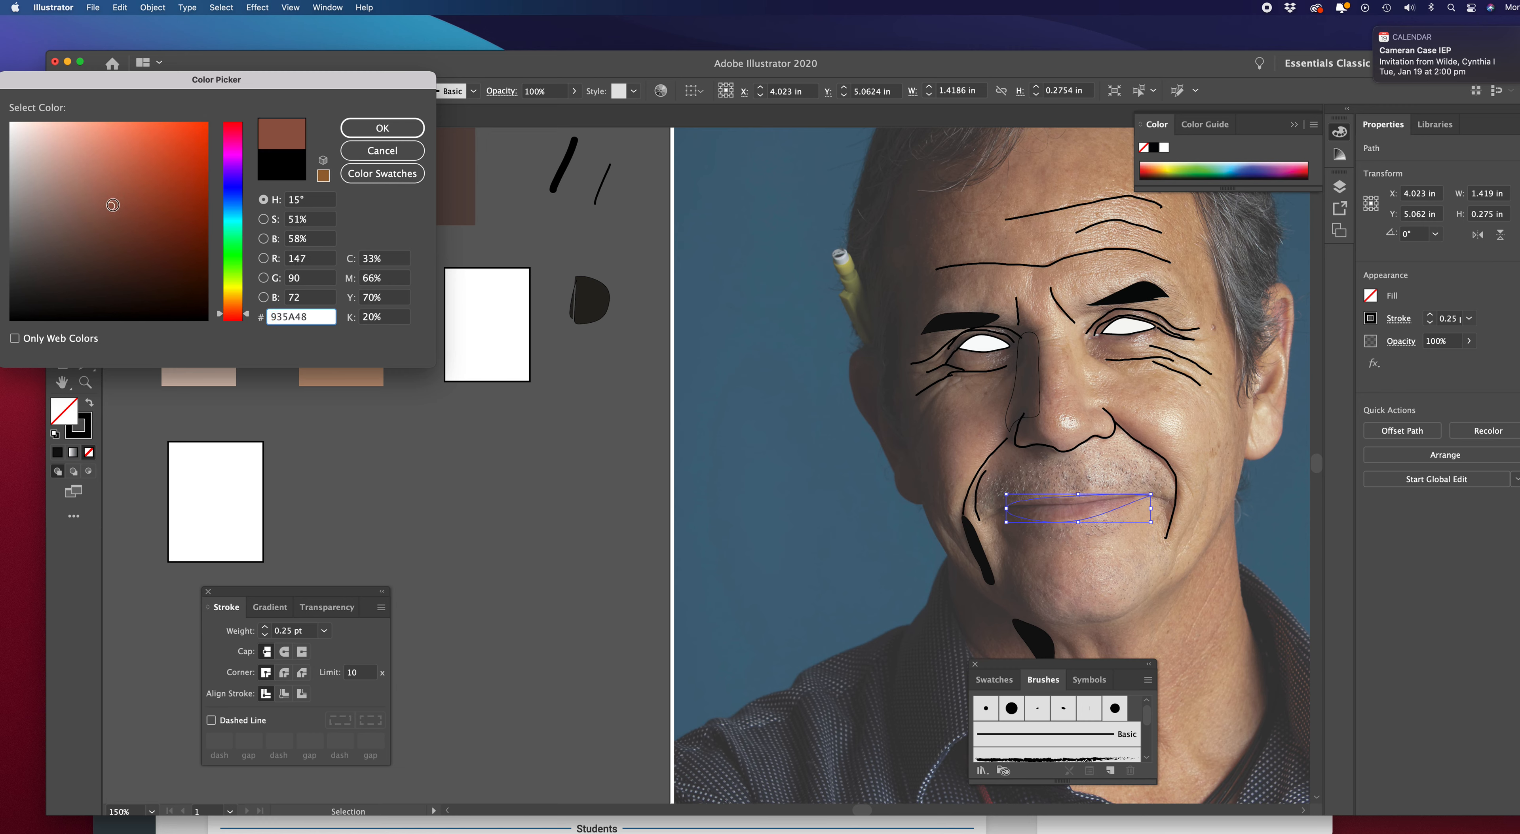
left_click(382, 127)
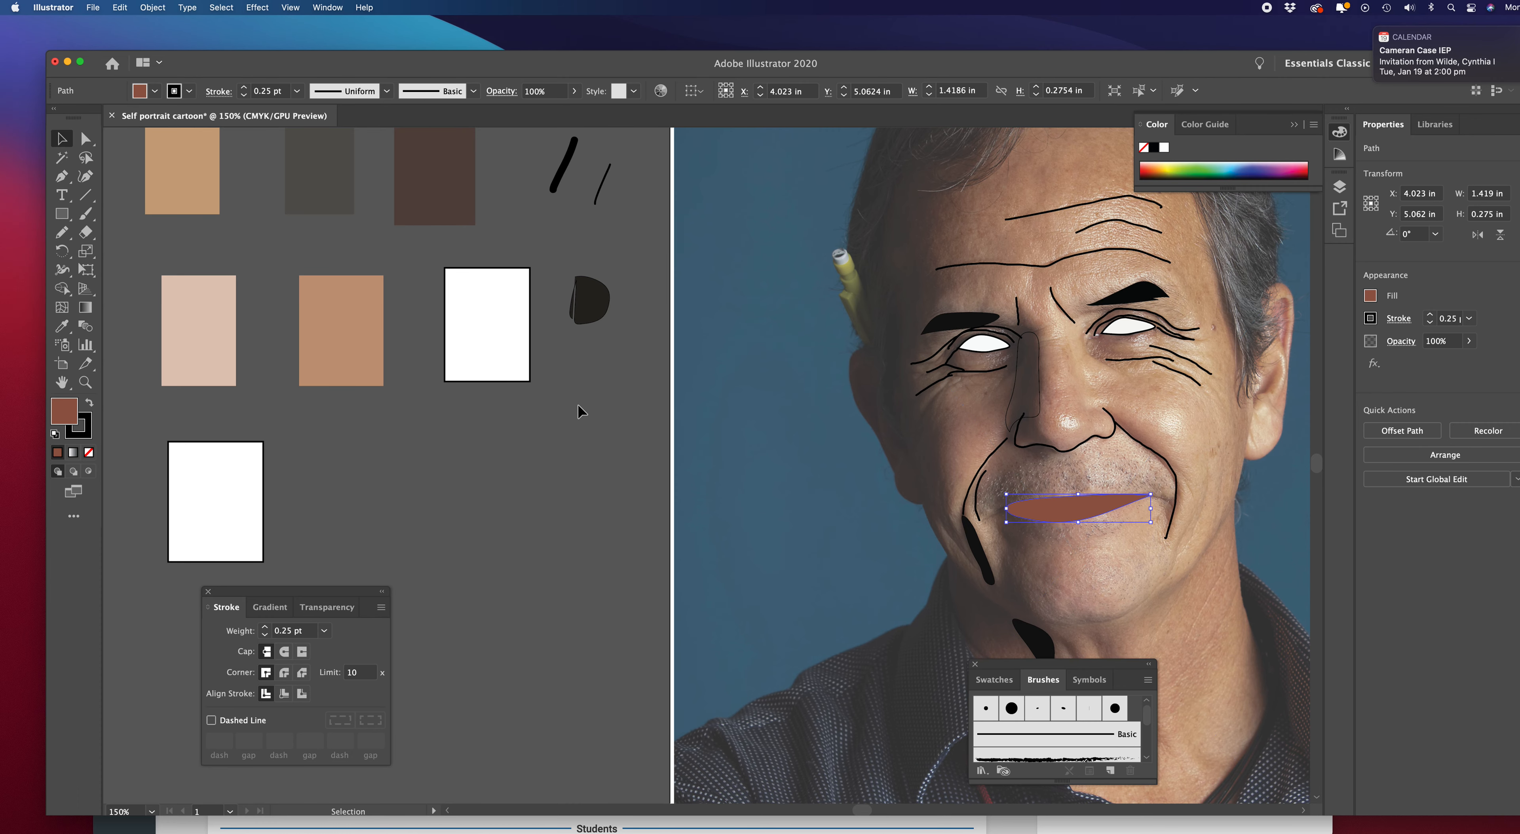
Draw a slightly curved Pen line between the two corners of the lips and set its stroke weight to 1 pt
scroll(367, 398, "right", 3)
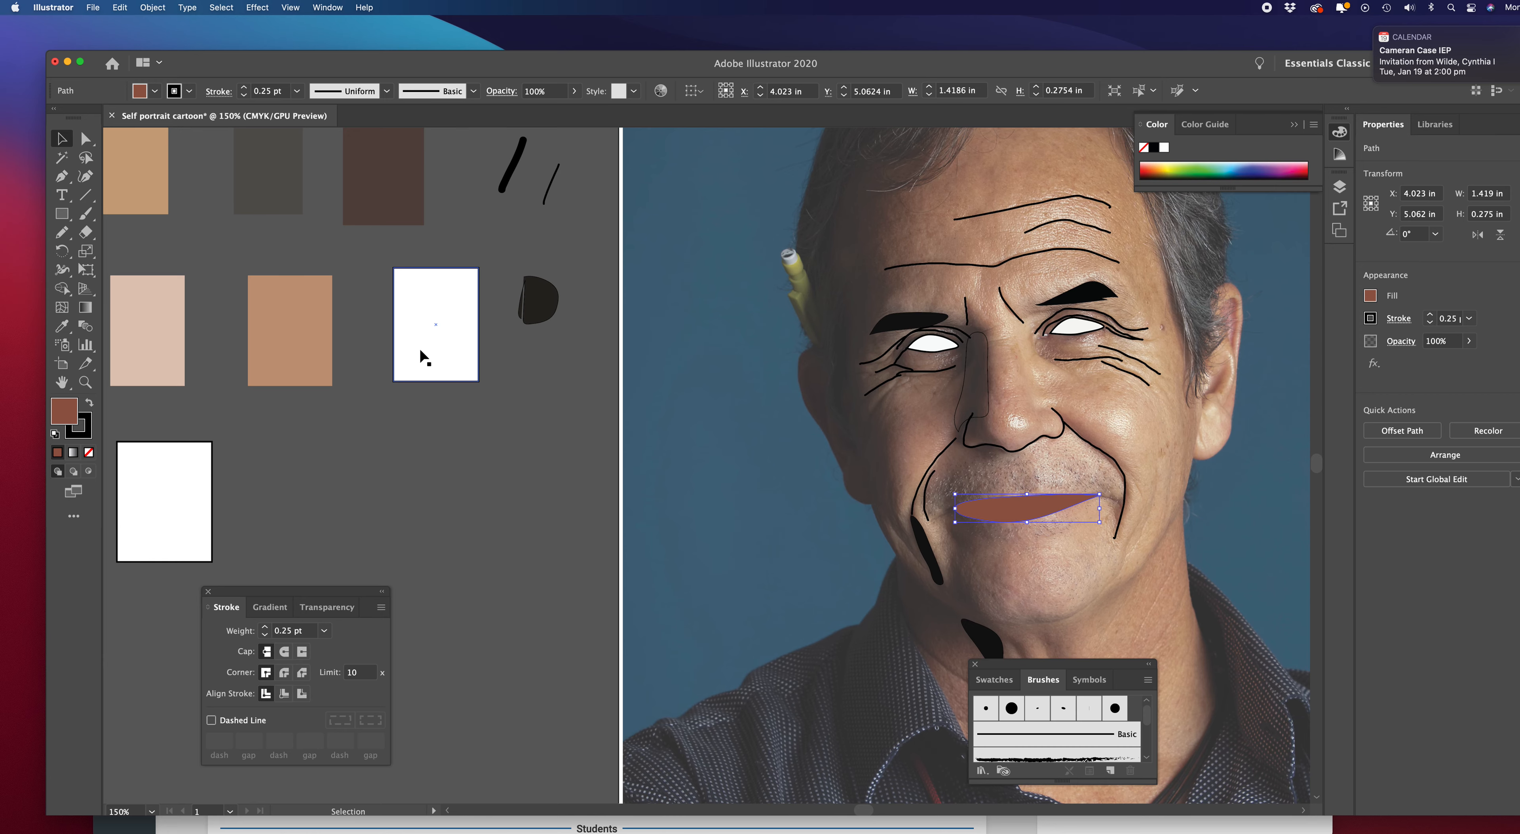
scroll(440, 430, "right", 5)
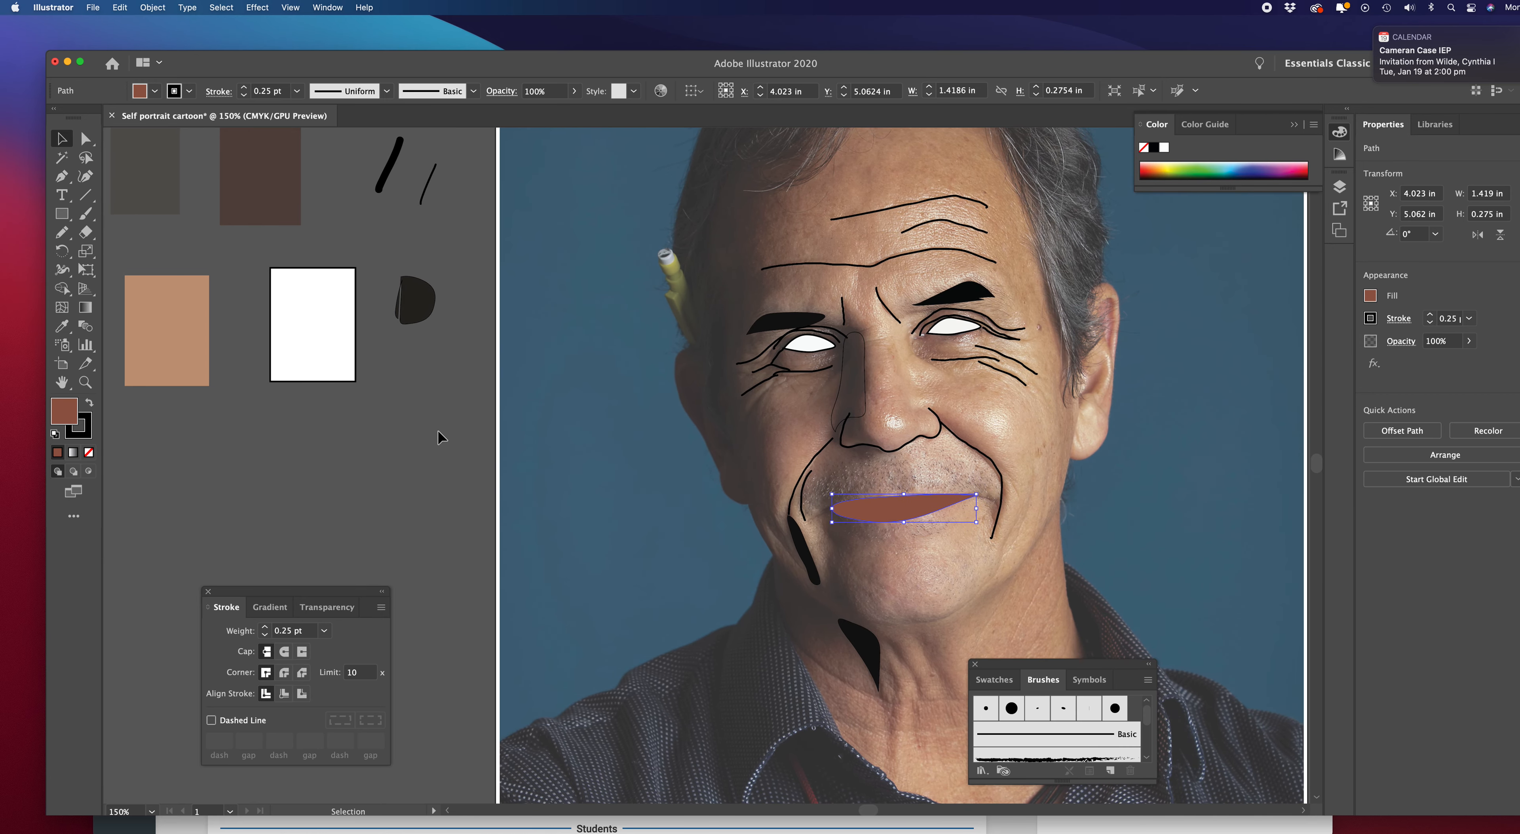
scroll(439, 430, "right", 2)
scroll(439, 430, "right", 3)
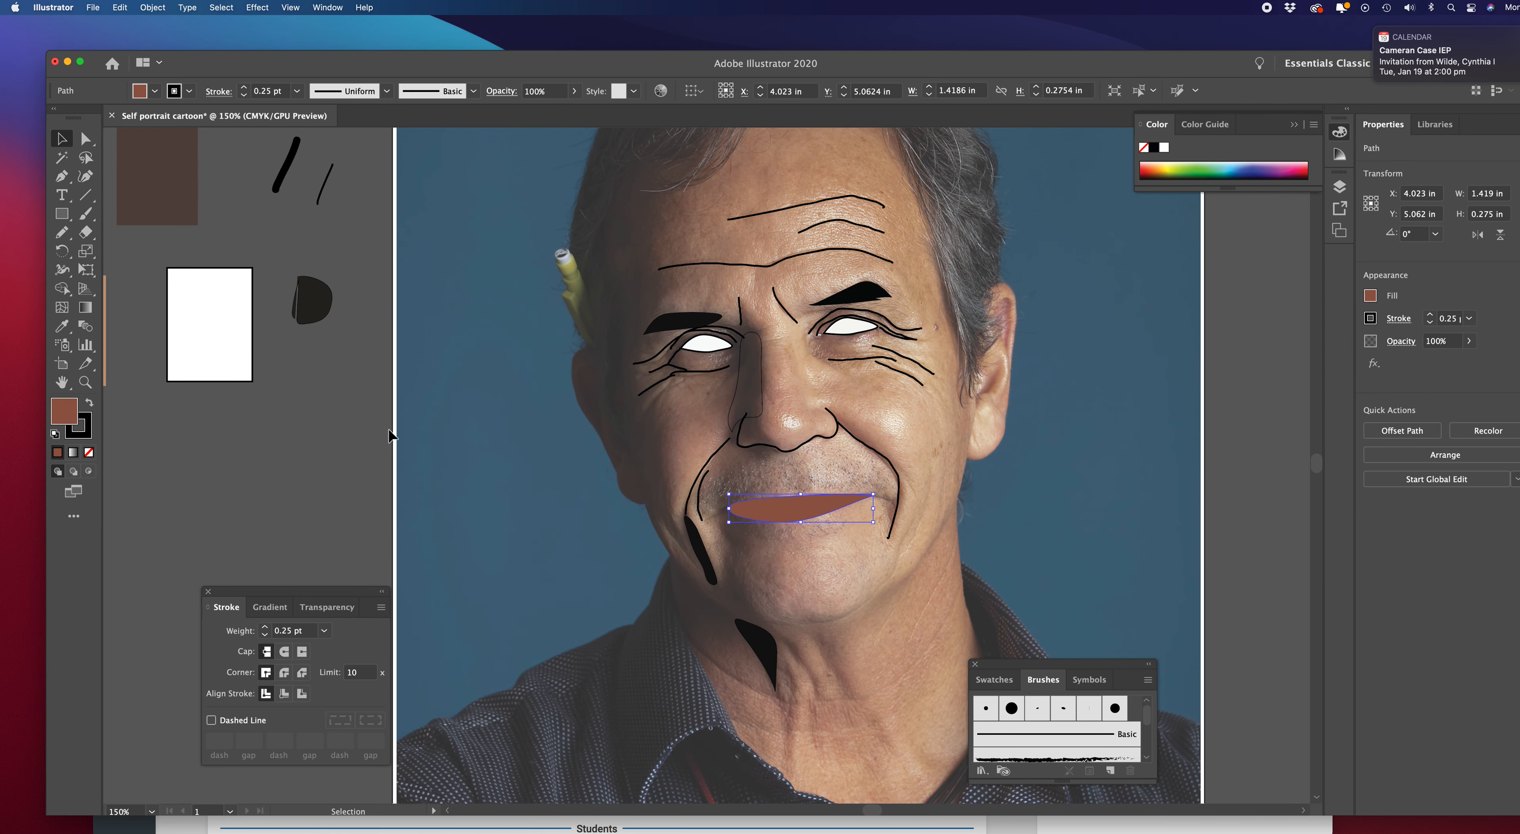
left_click(257, 408)
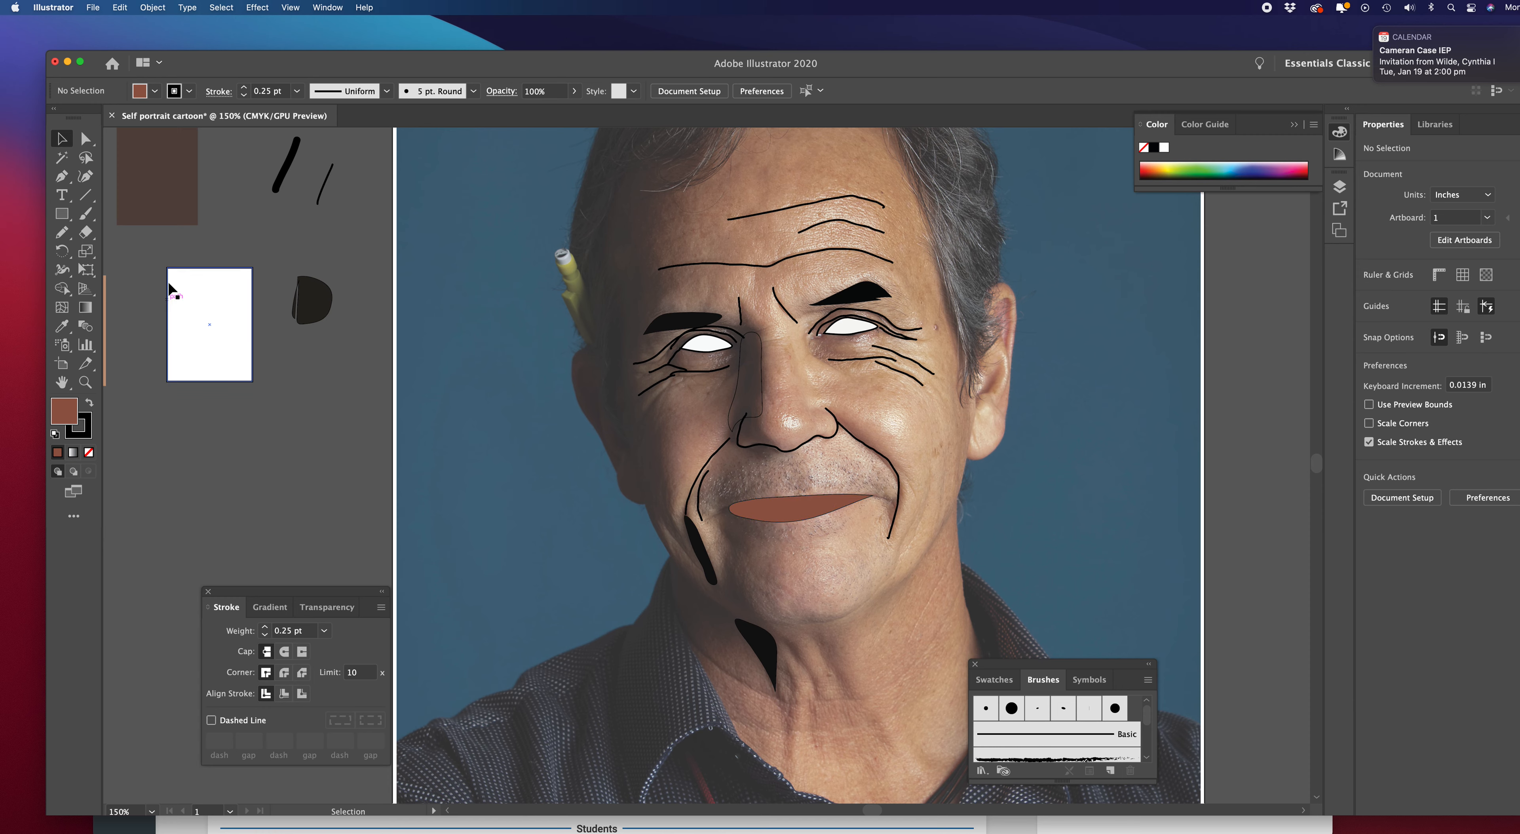
left_click(65, 184)
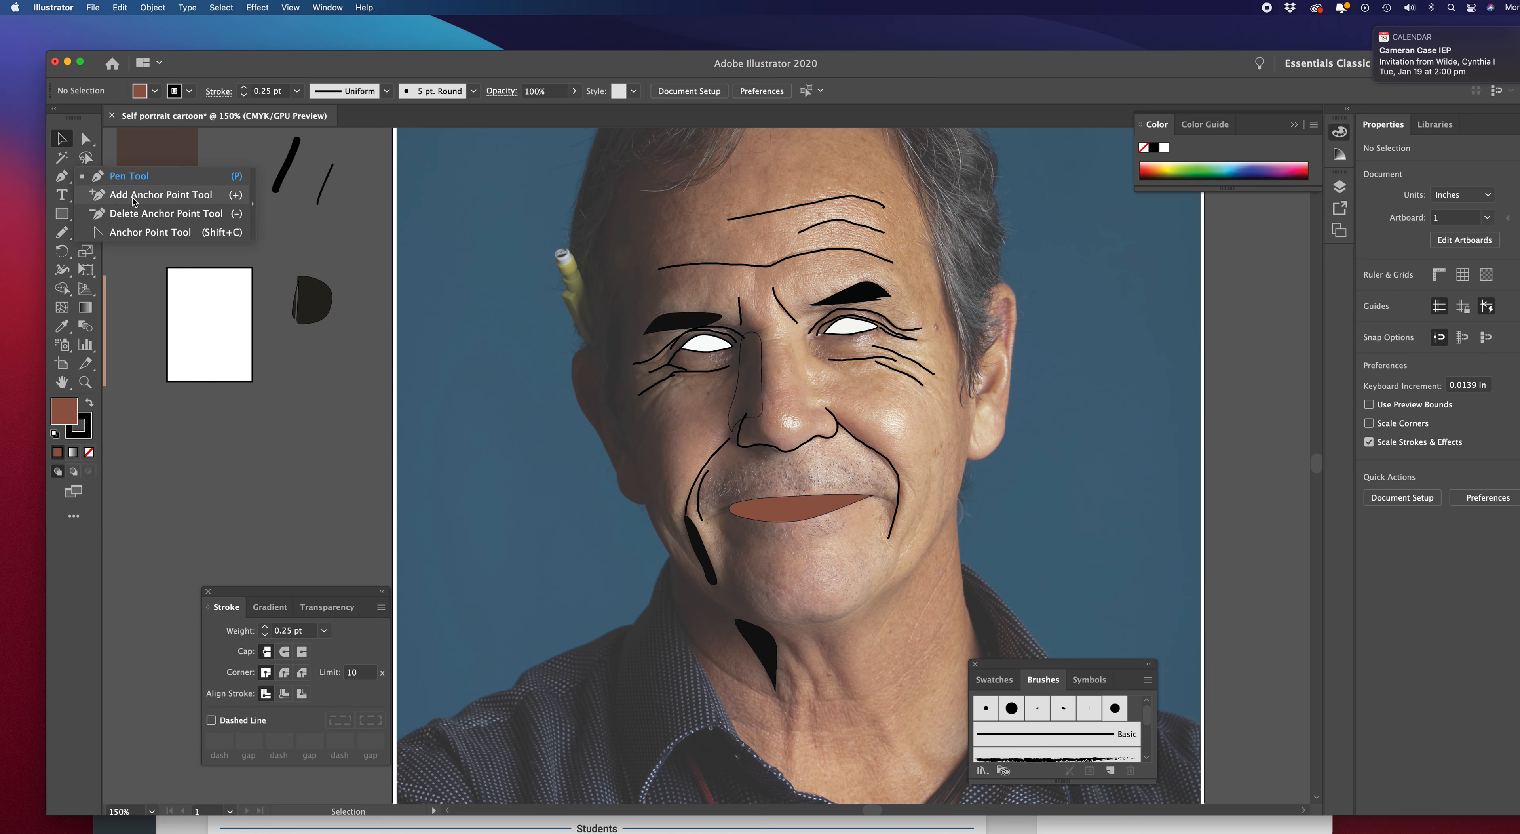
left_click(731, 510)
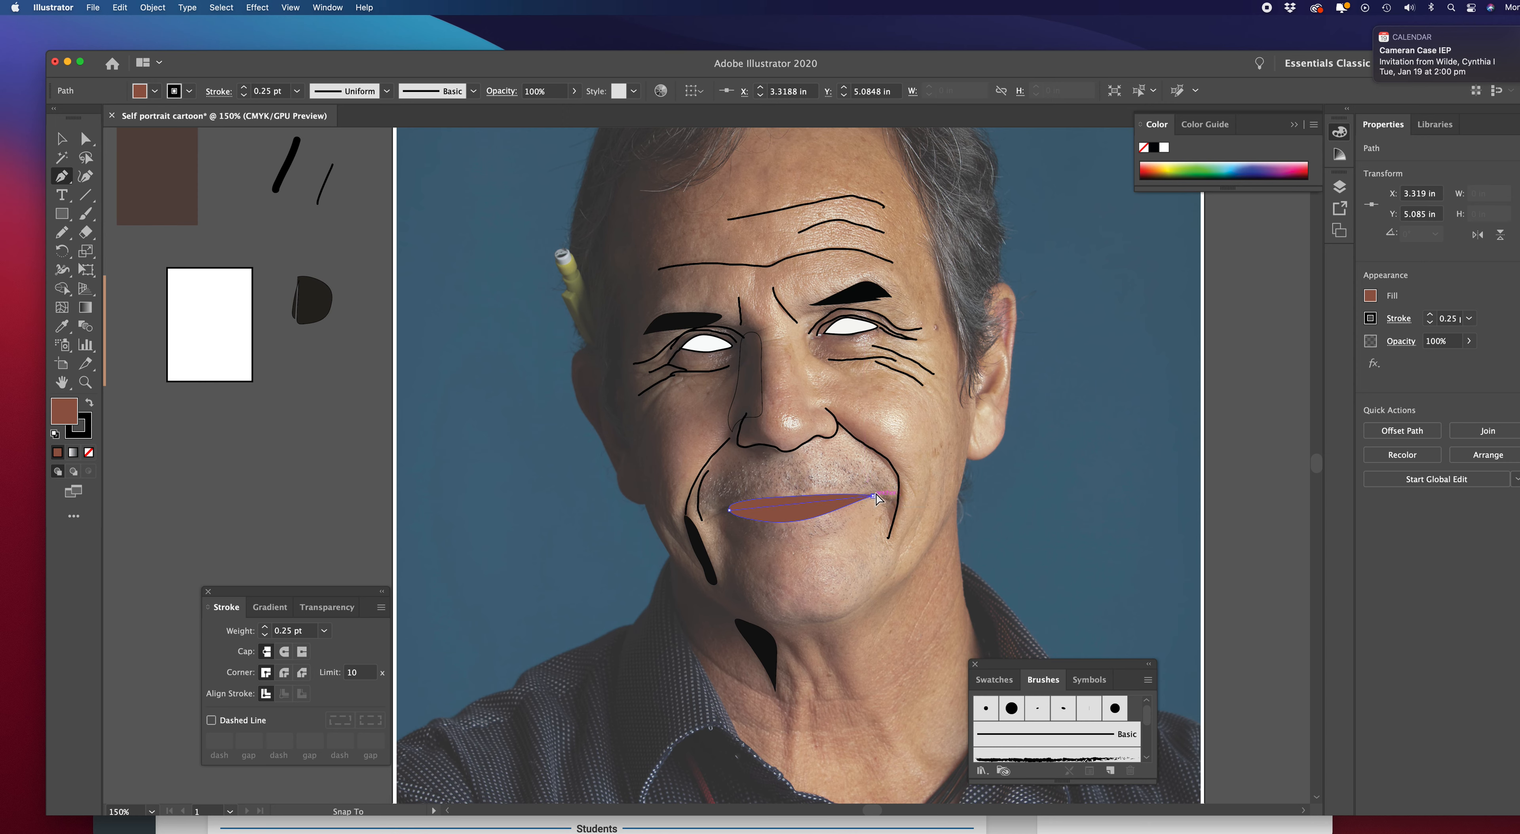
left_click_drag(874, 496, 880, 486)
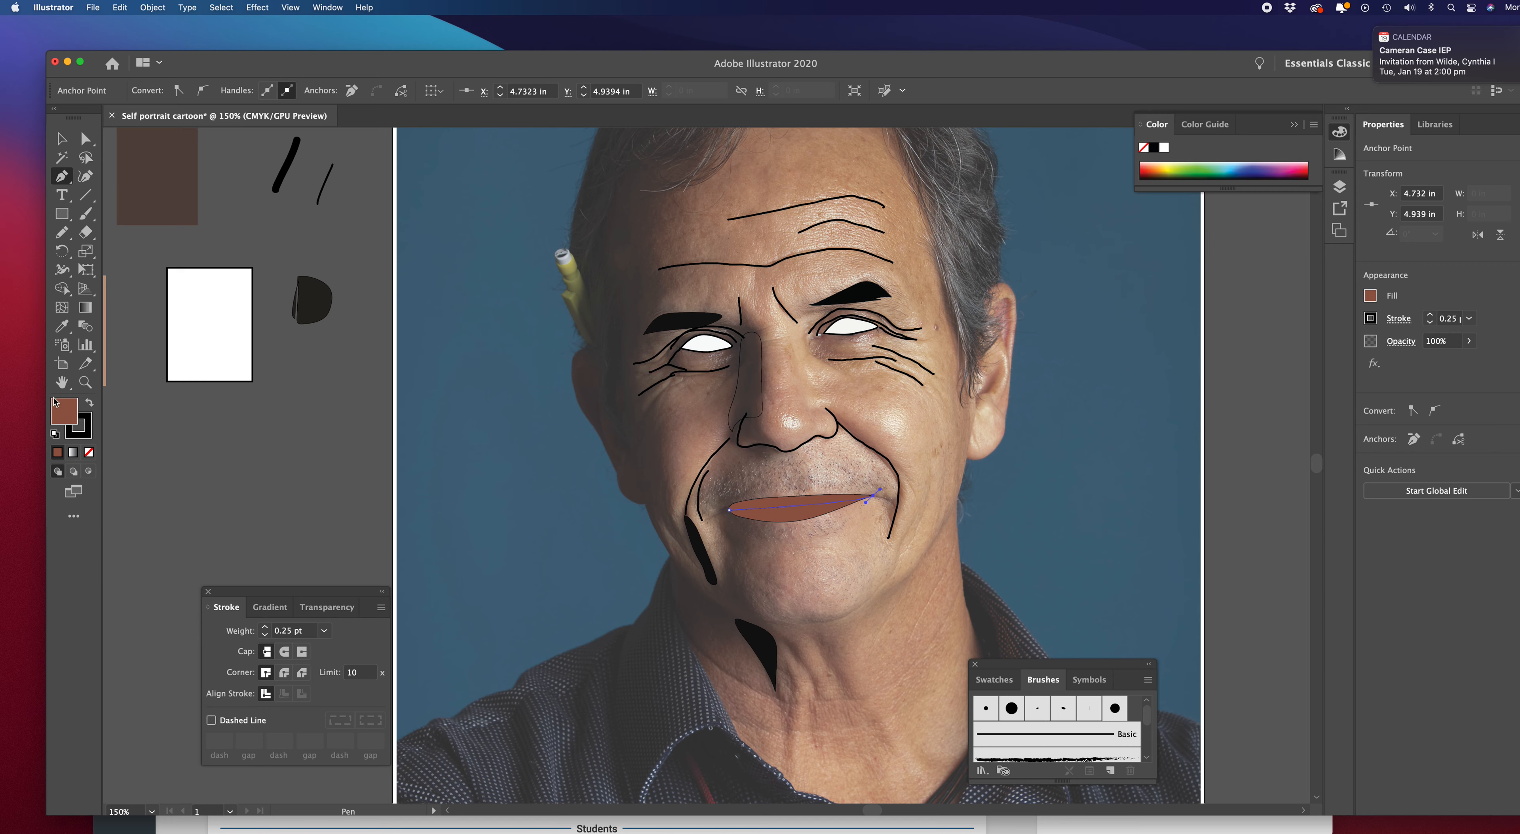
left_click(323, 631)
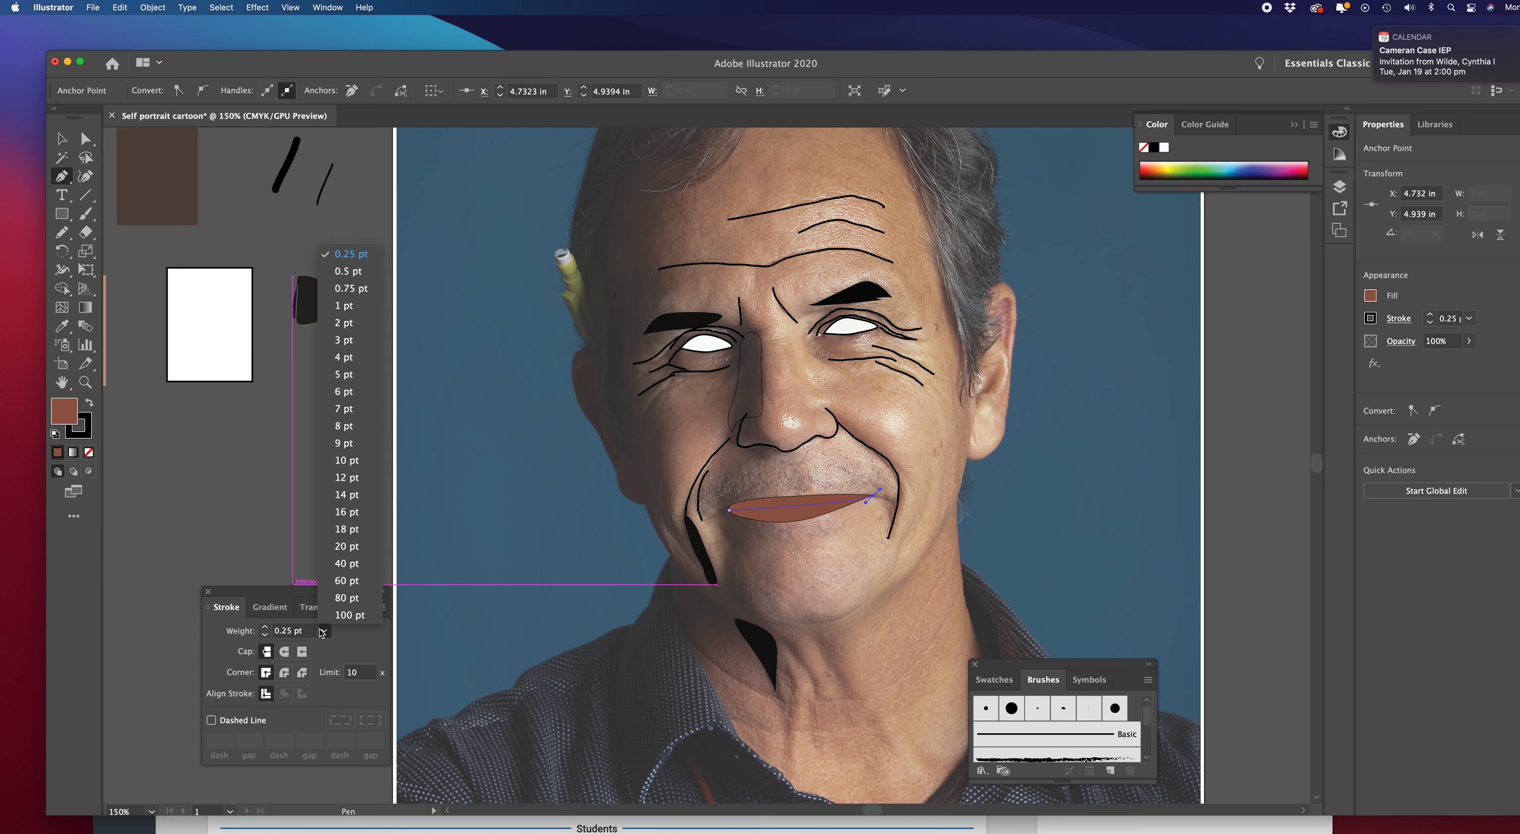
left_click(348, 307)
left_click(60, 136)
left_click(256, 401)
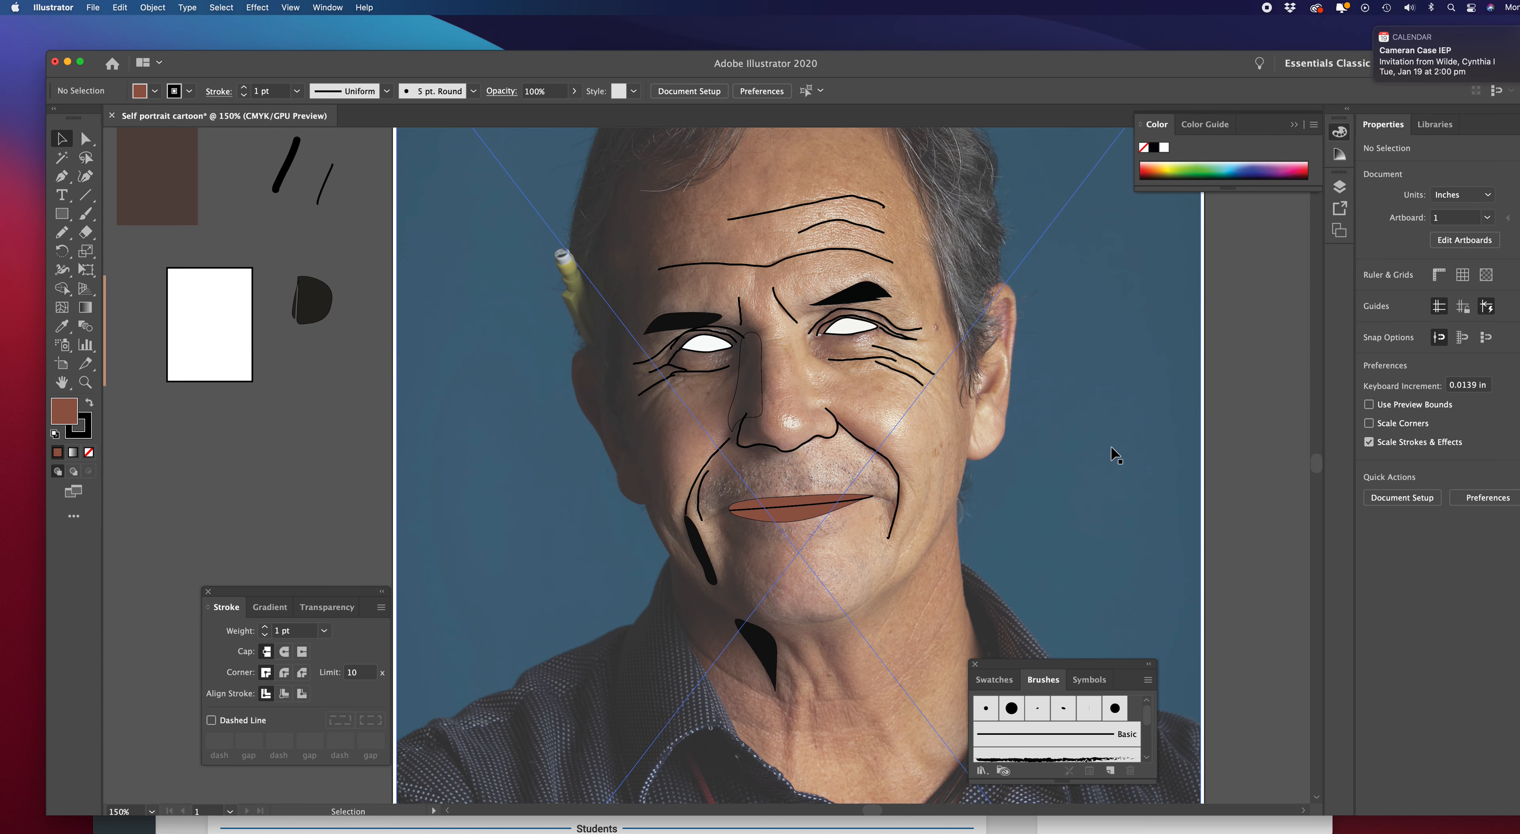
Paint two short sample strokes beside the photo with the 5 pt. Round brush, one at 1 pt and one at 0.25 pt stroke weight
scroll(1111, 445, "up", 3)
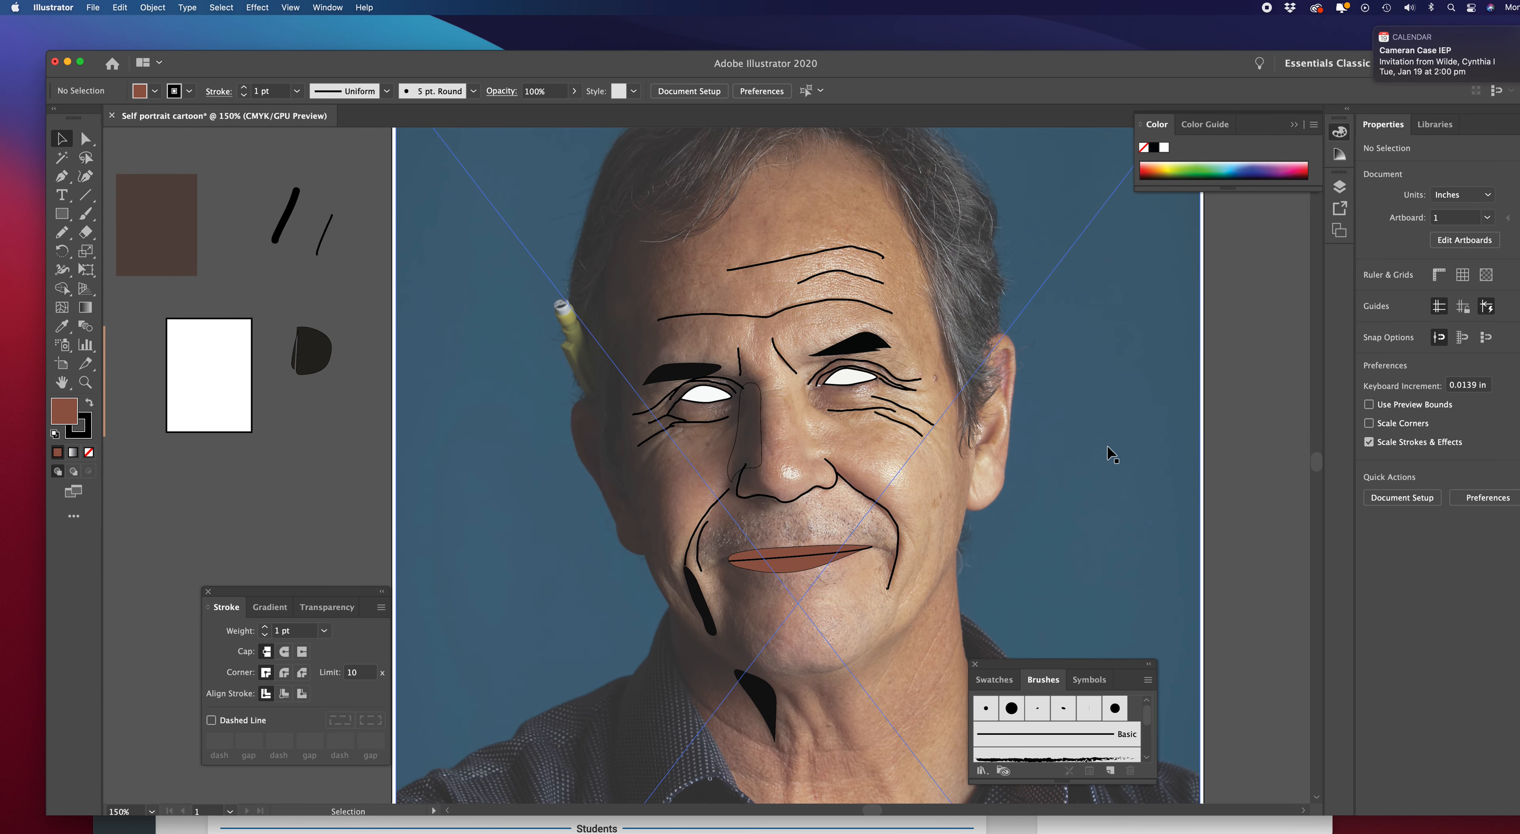
scroll(1111, 455, "up", 2)
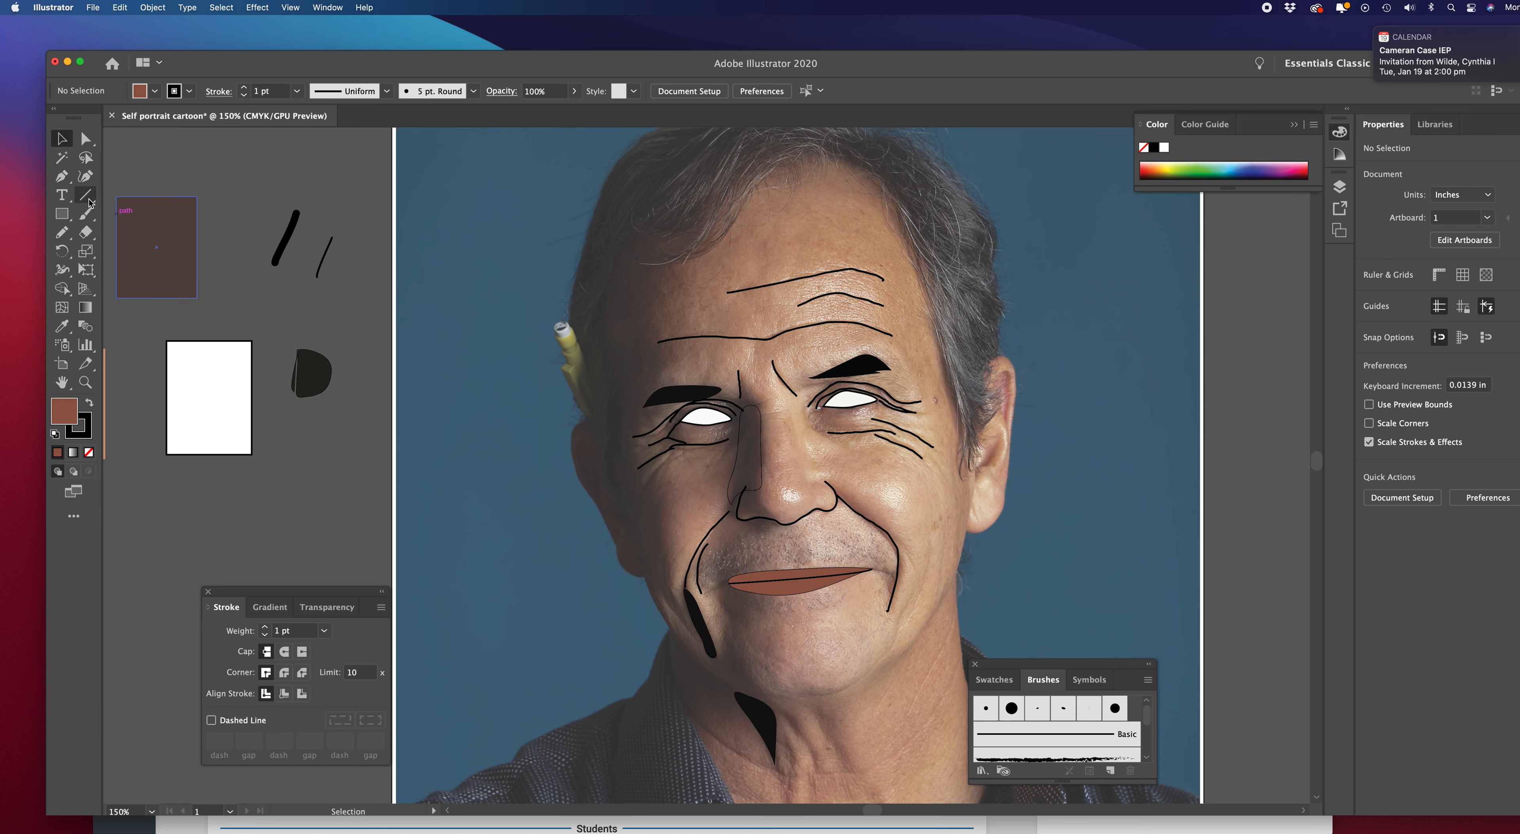
left_click(85, 211)
left_click(141, 213)
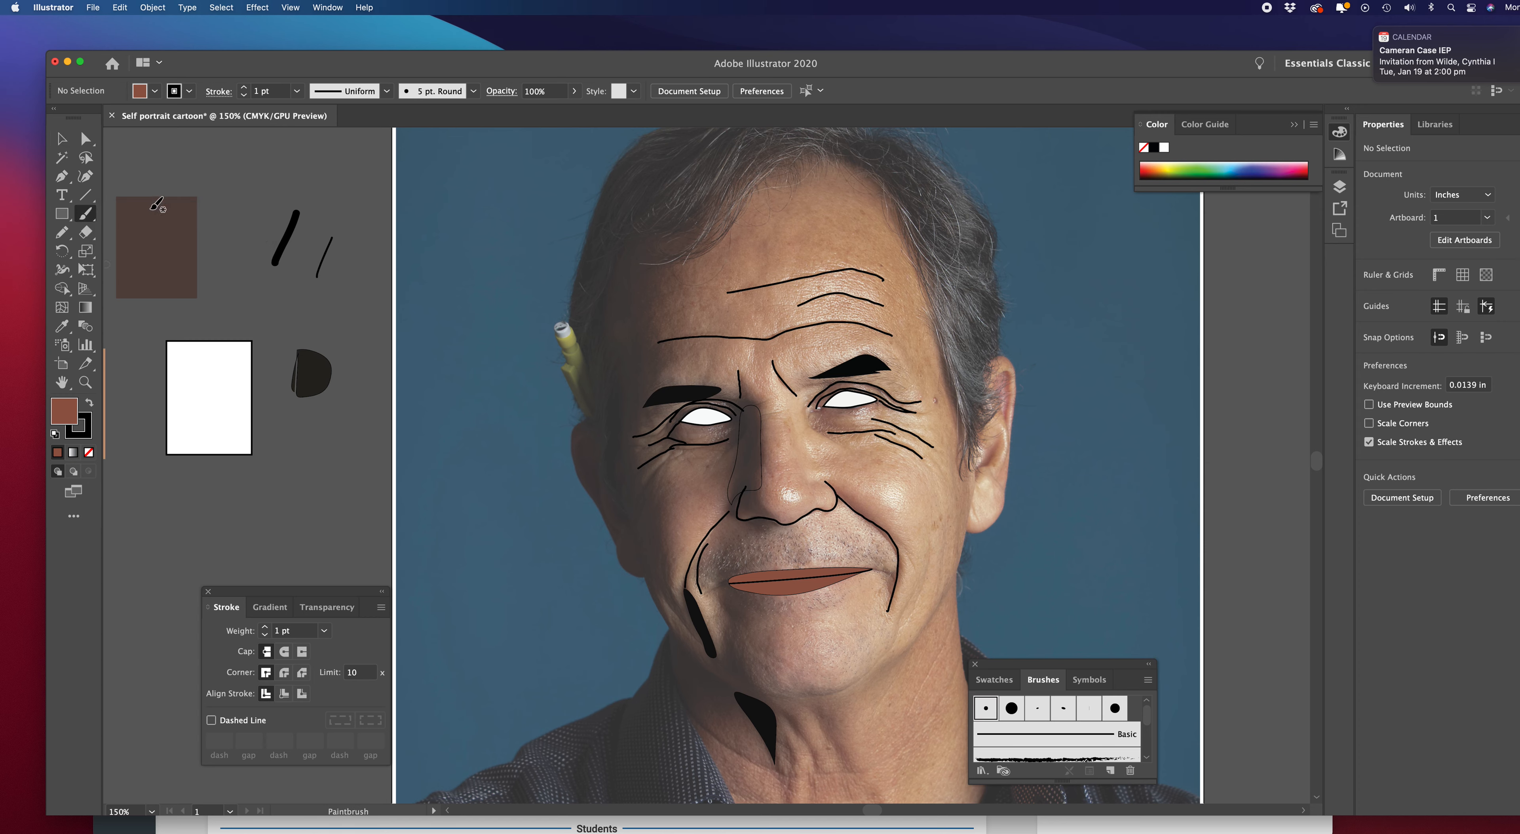
left_click_drag(264, 167, 254, 204)
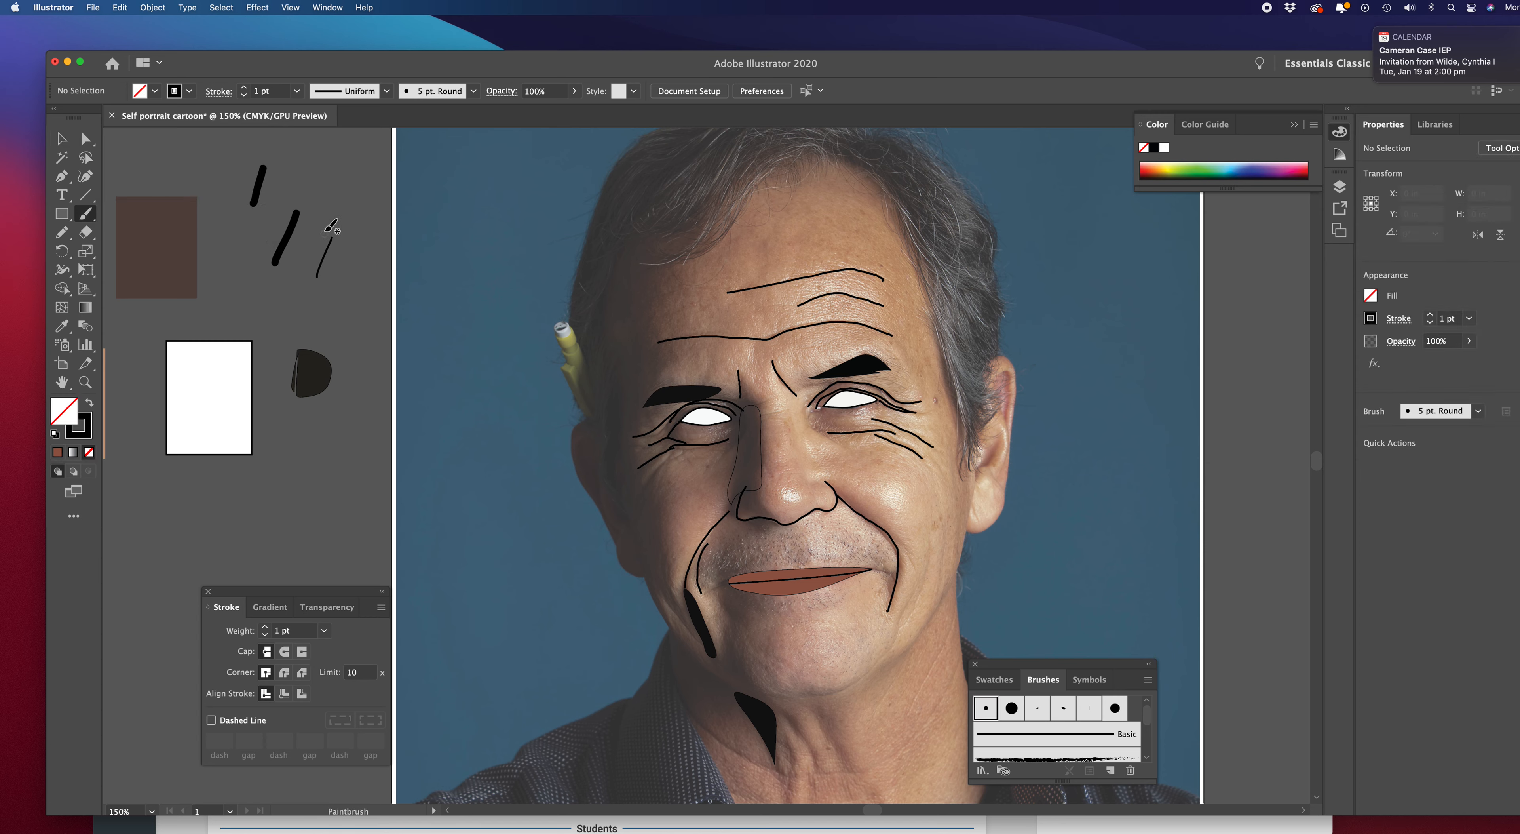
left_click(325, 631)
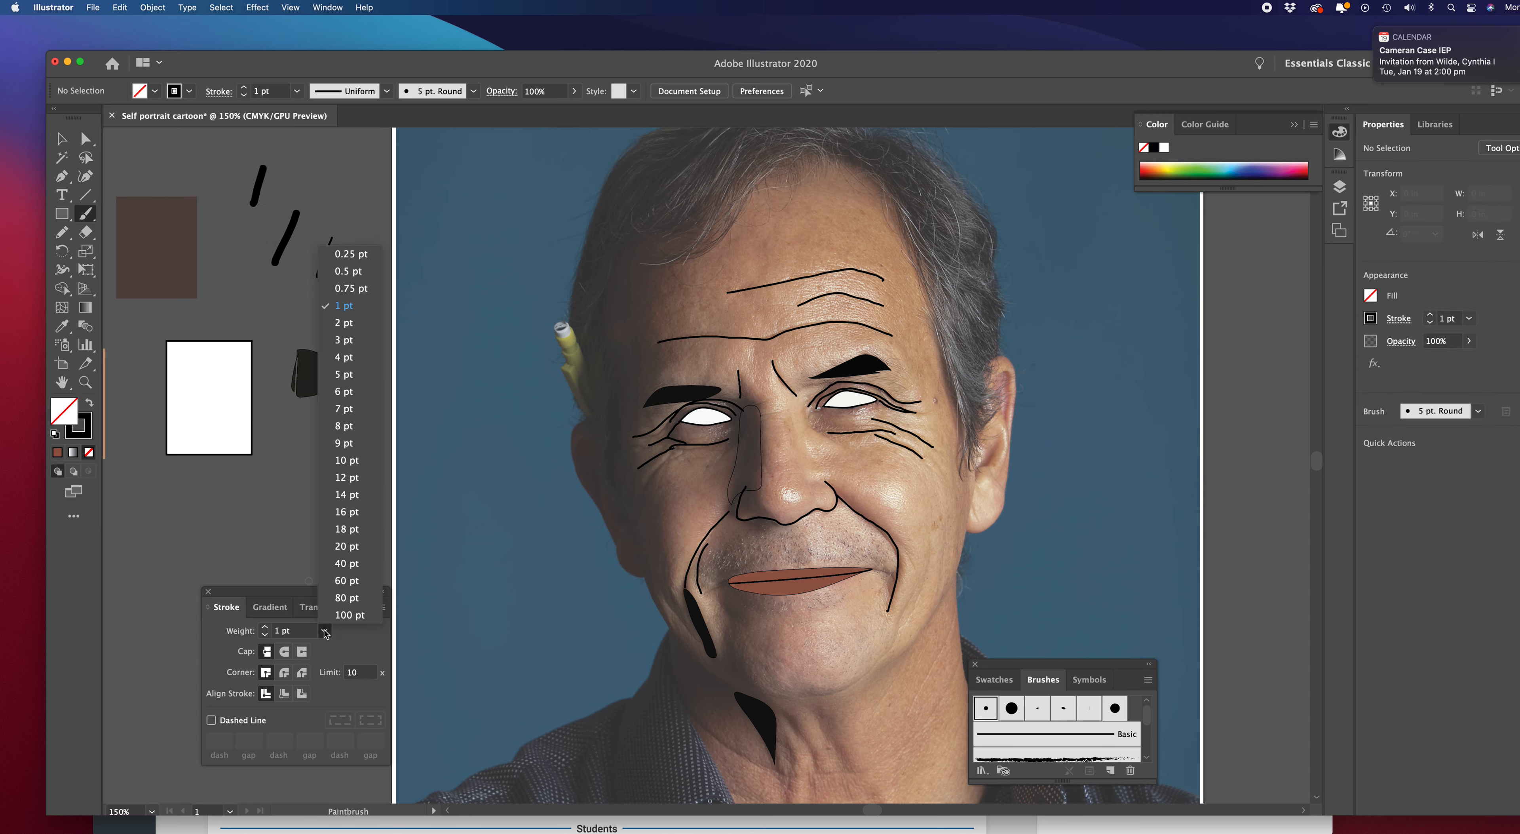
left_click(345, 259)
left_click_drag(332, 444, 326, 474)
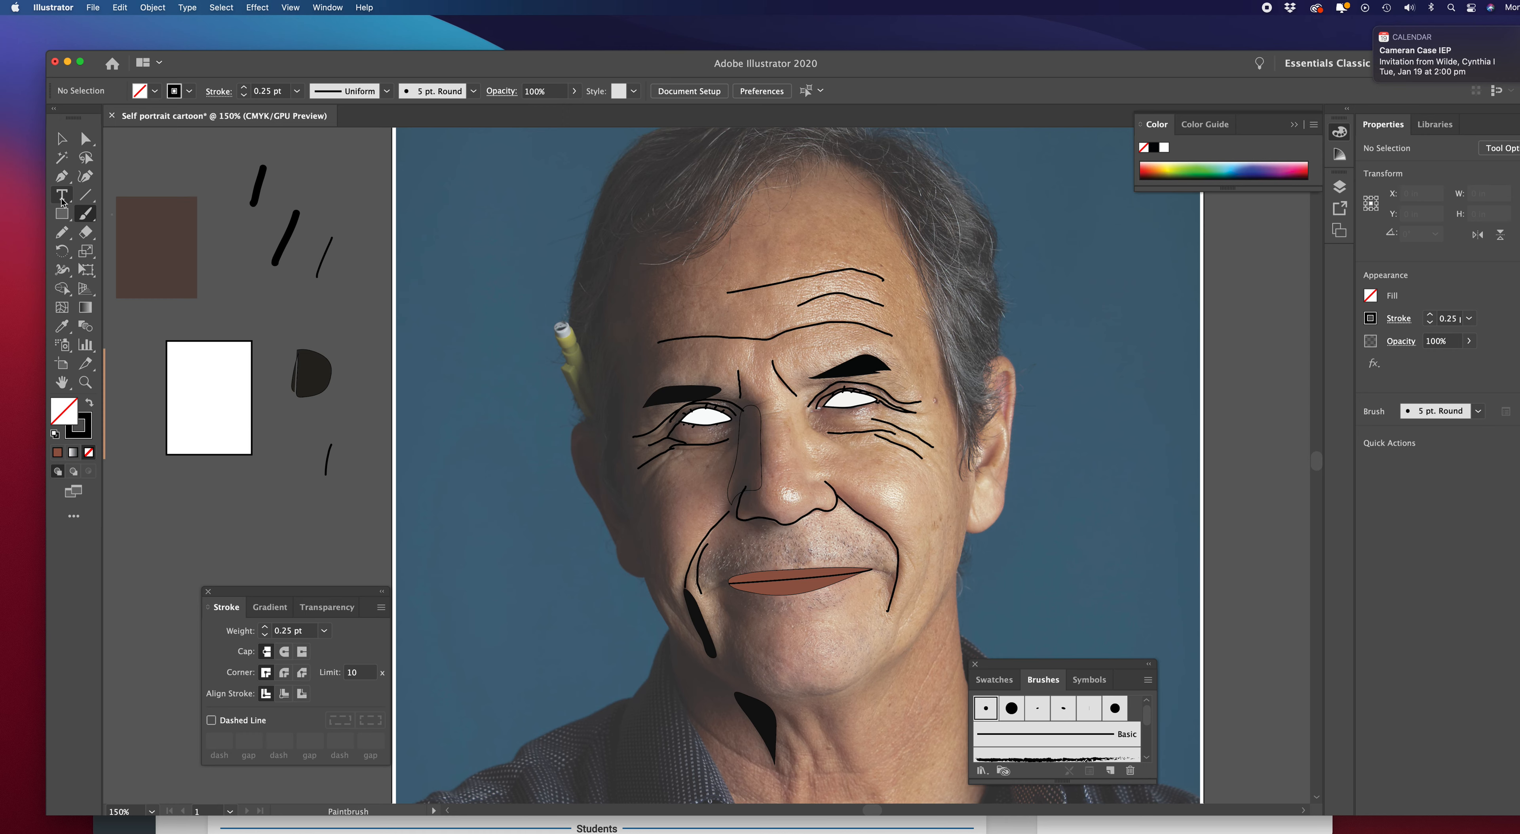
Draw an unfilled ellipse about 0.18 × 0.14 in beside the photo for an iris
left_click(61, 218)
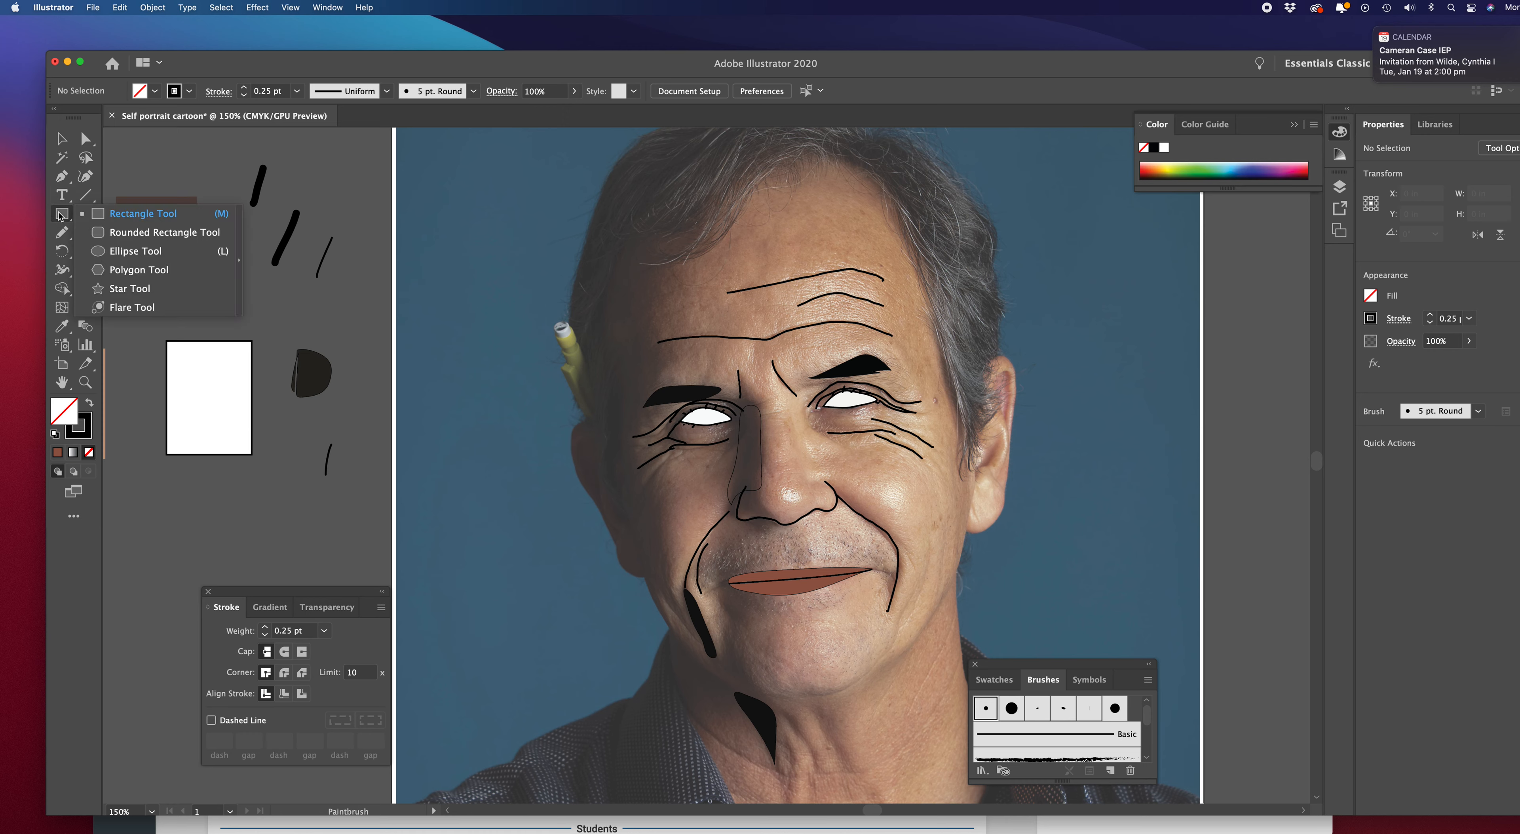
left_click(125, 255)
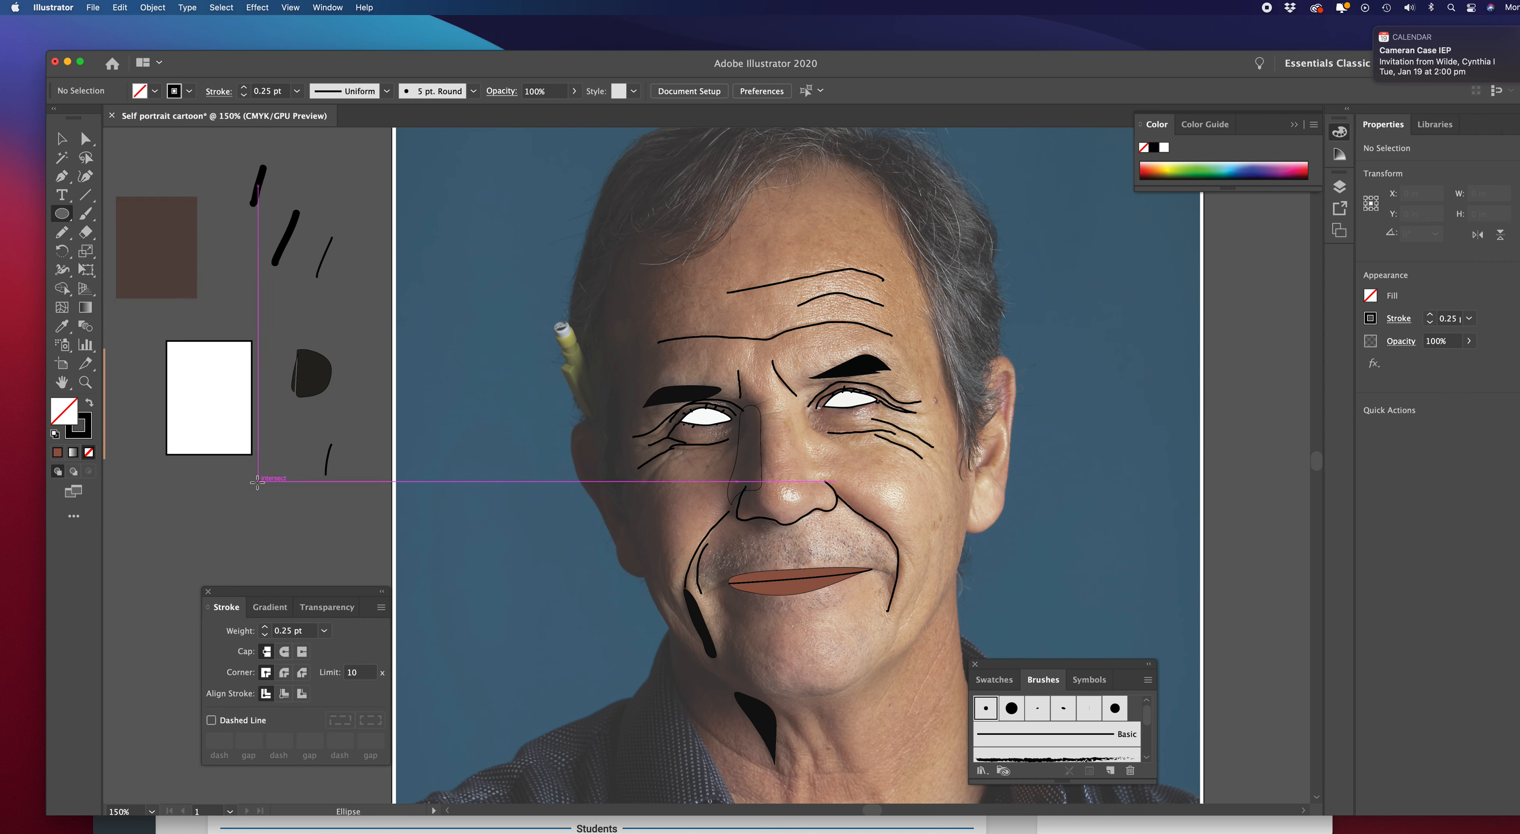
left_click_drag(263, 505, 282, 520)
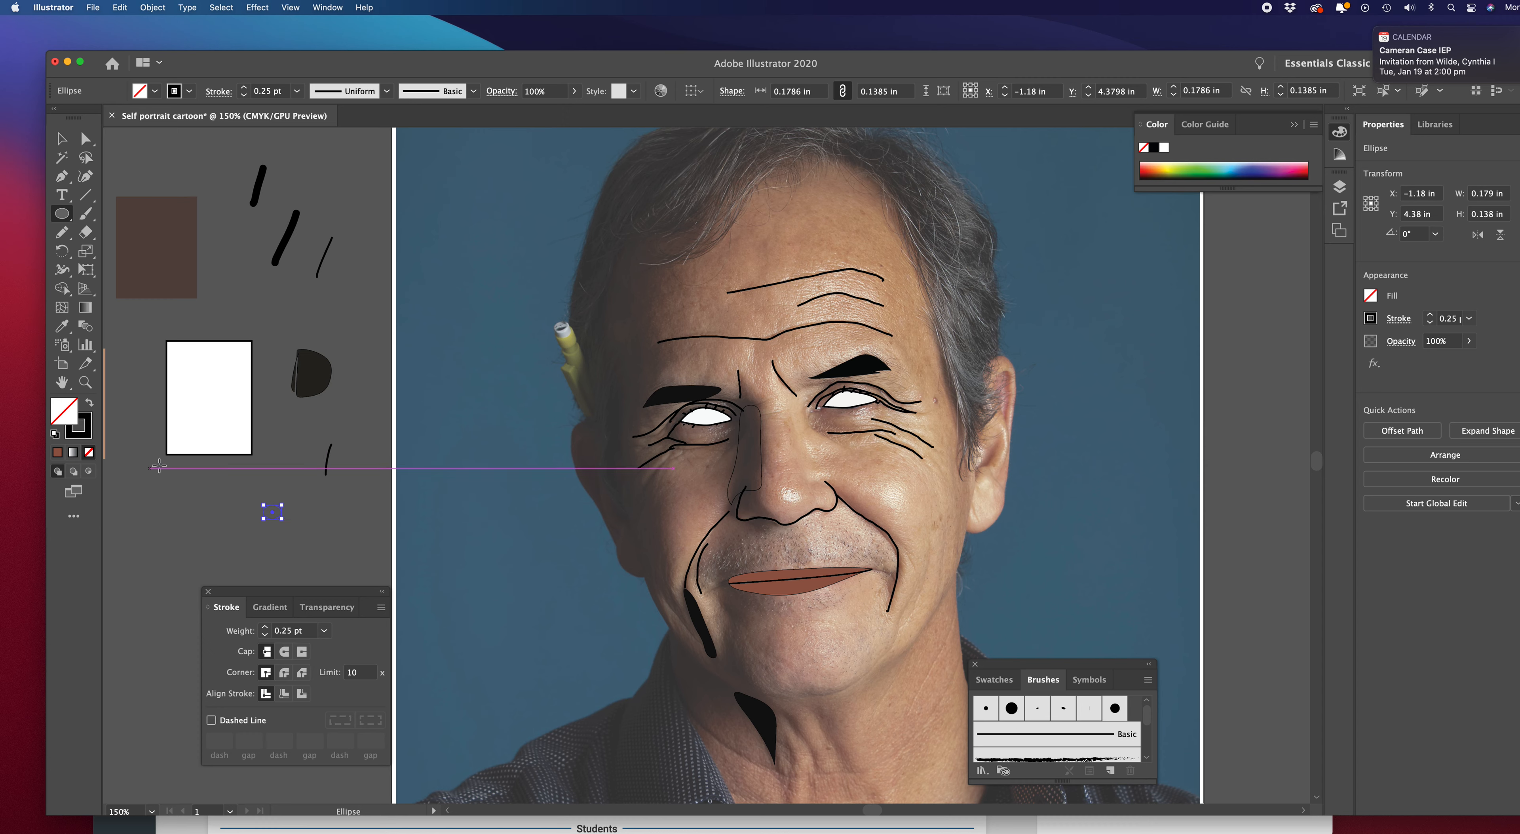
scroll(221, 254, "left", 5)
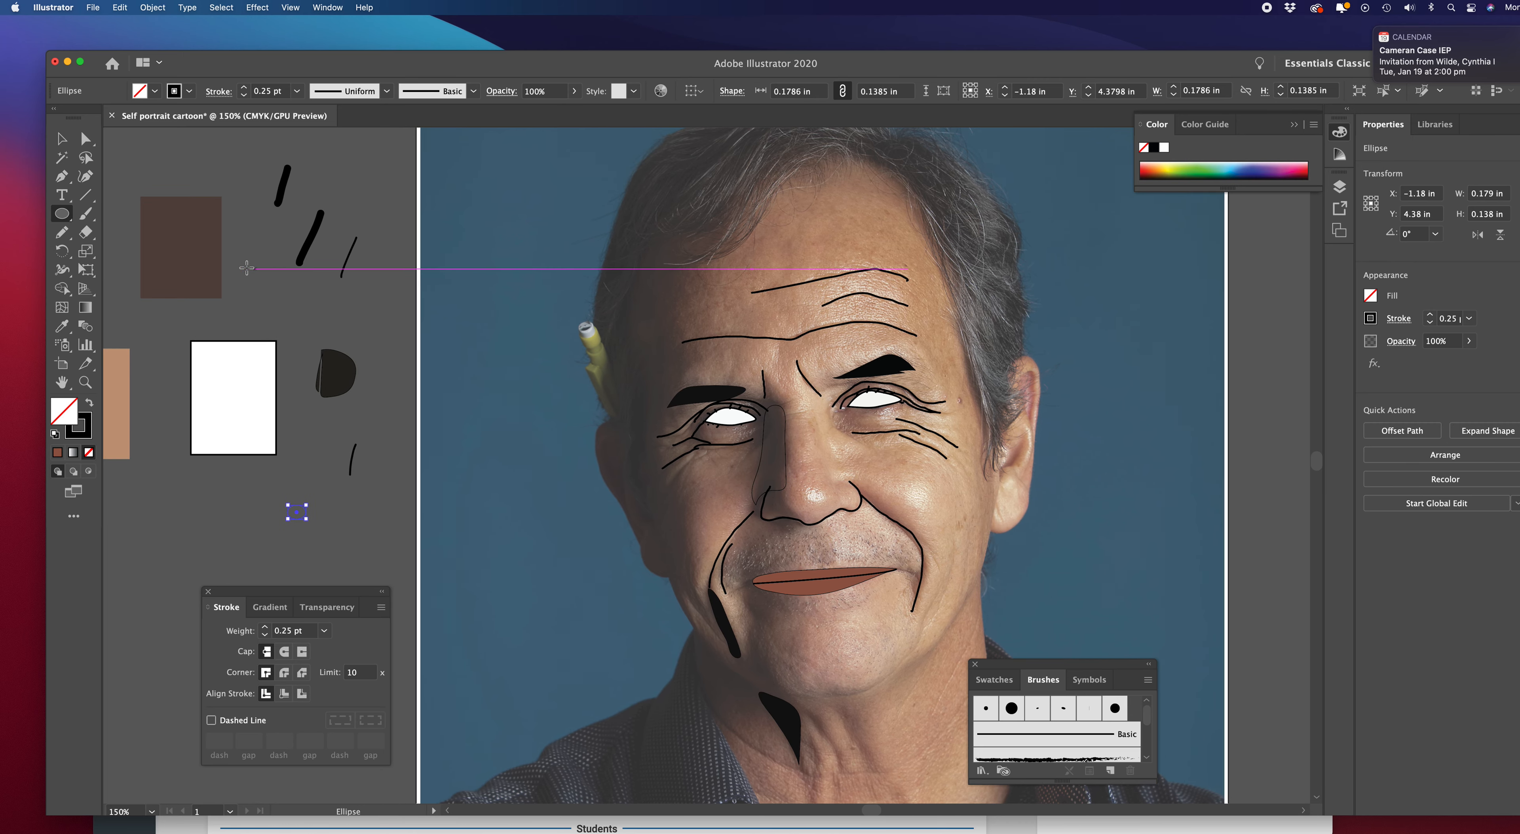
scroll(221, 249, "left", 3)
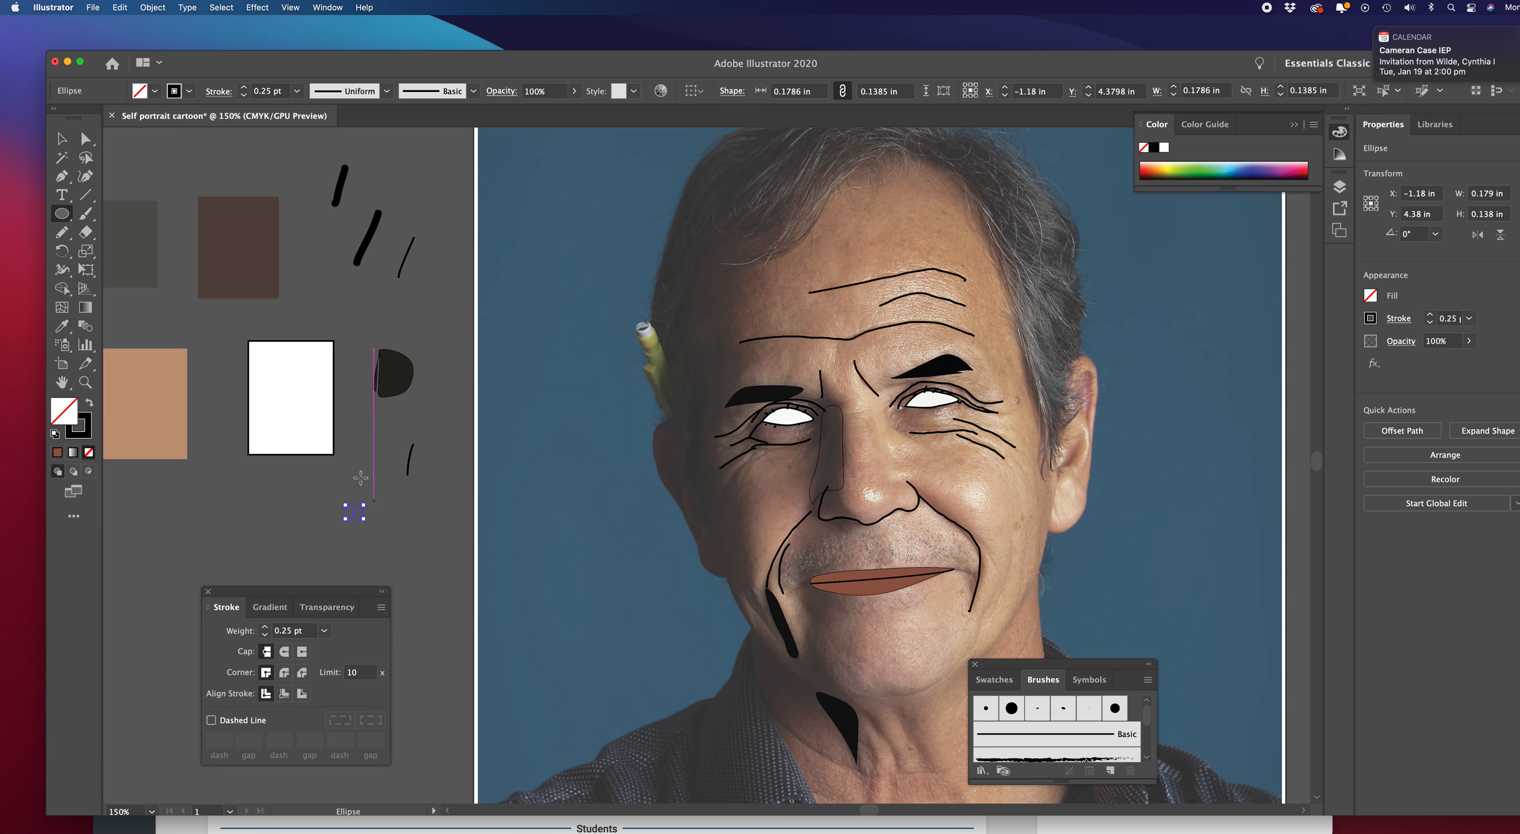
Sample the dark brown color rectangle beside the photo so the ellipse takes its brown fill and no stroke
left_click(62, 141)
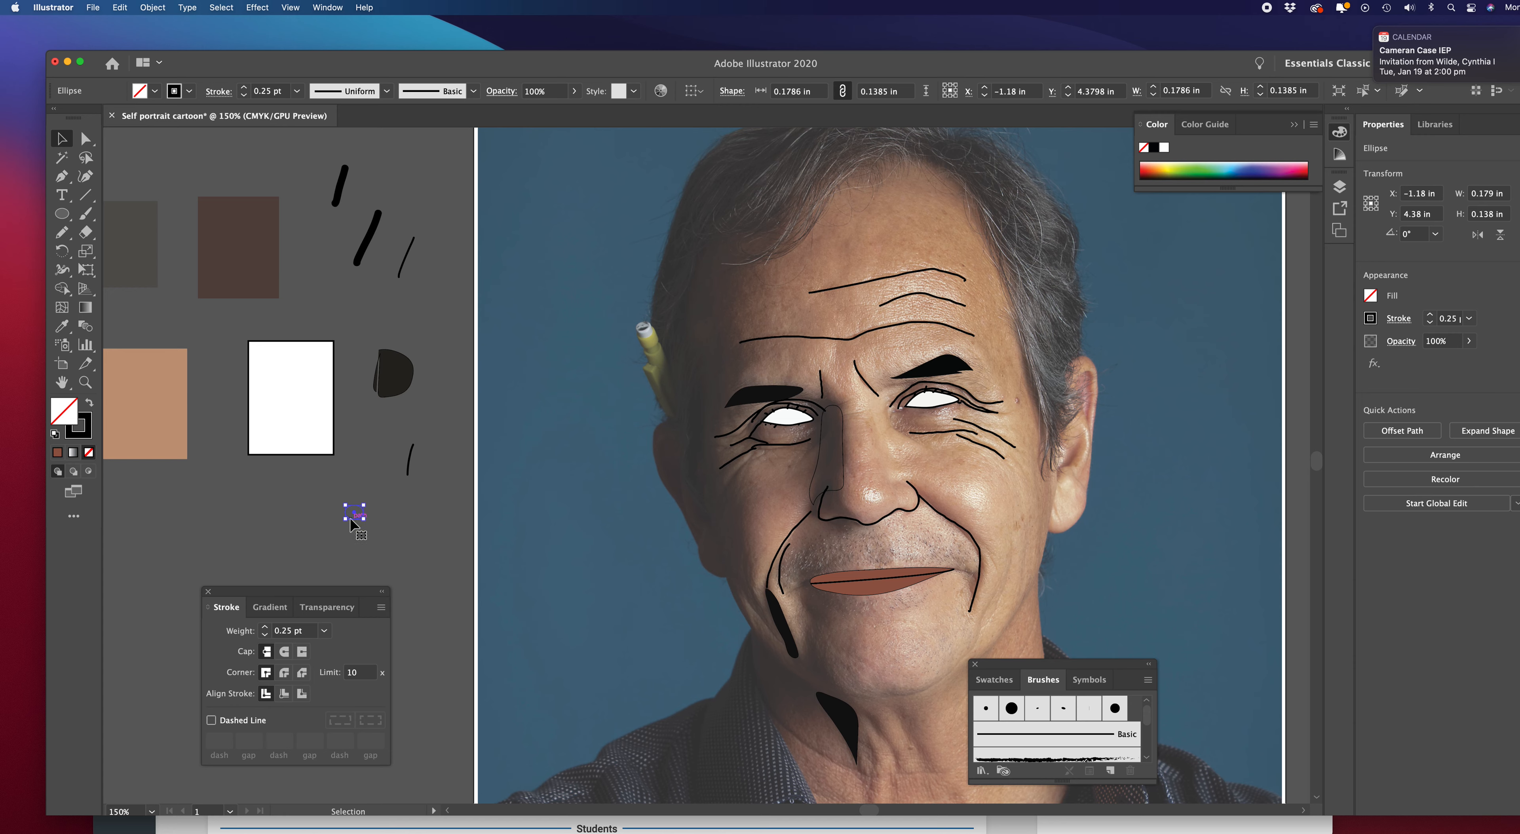
left_click(61, 325)
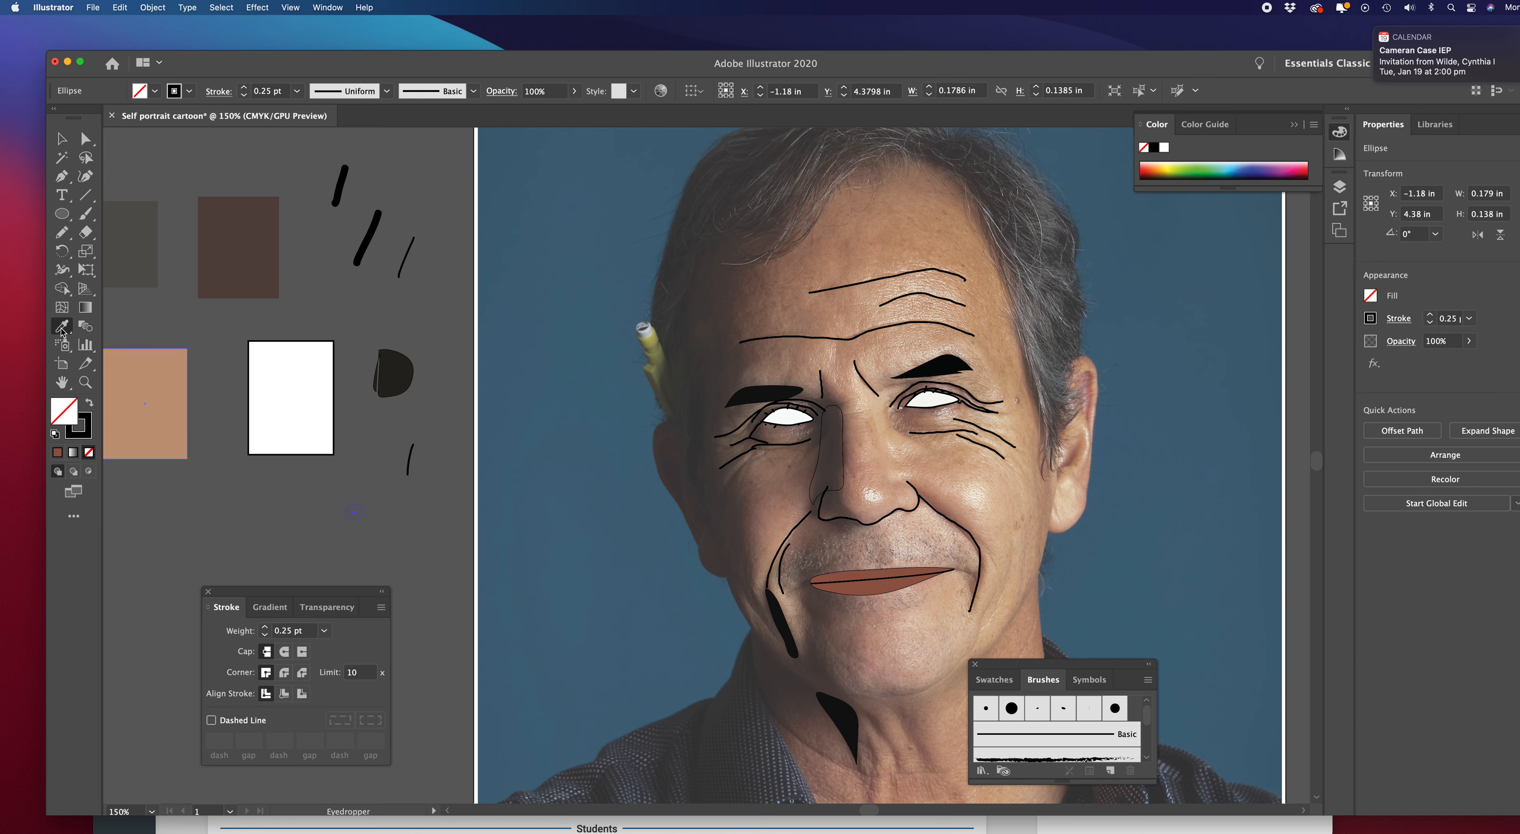
left_click(285, 229)
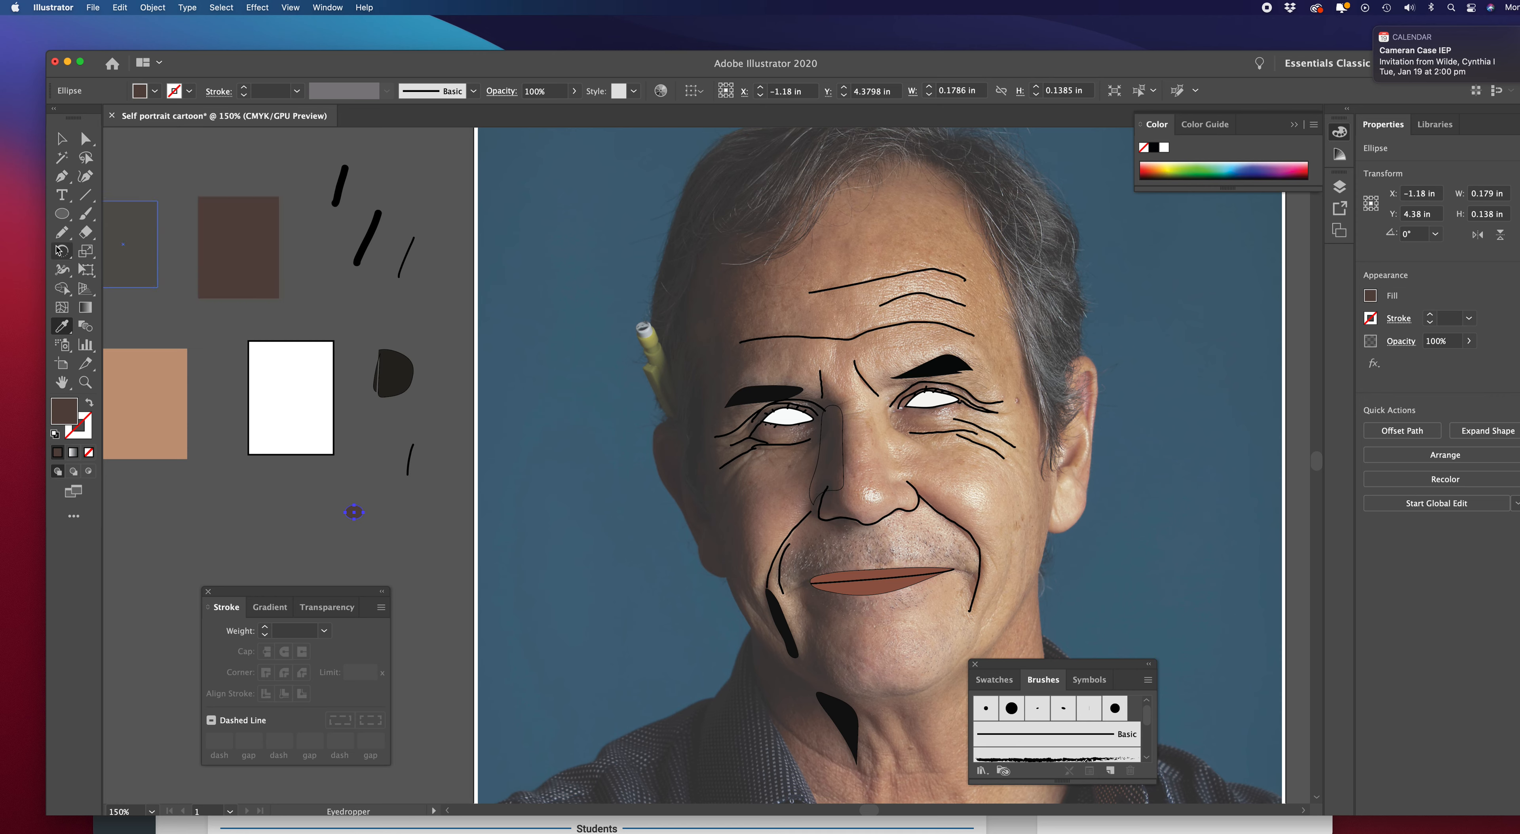
left_click(62, 139)
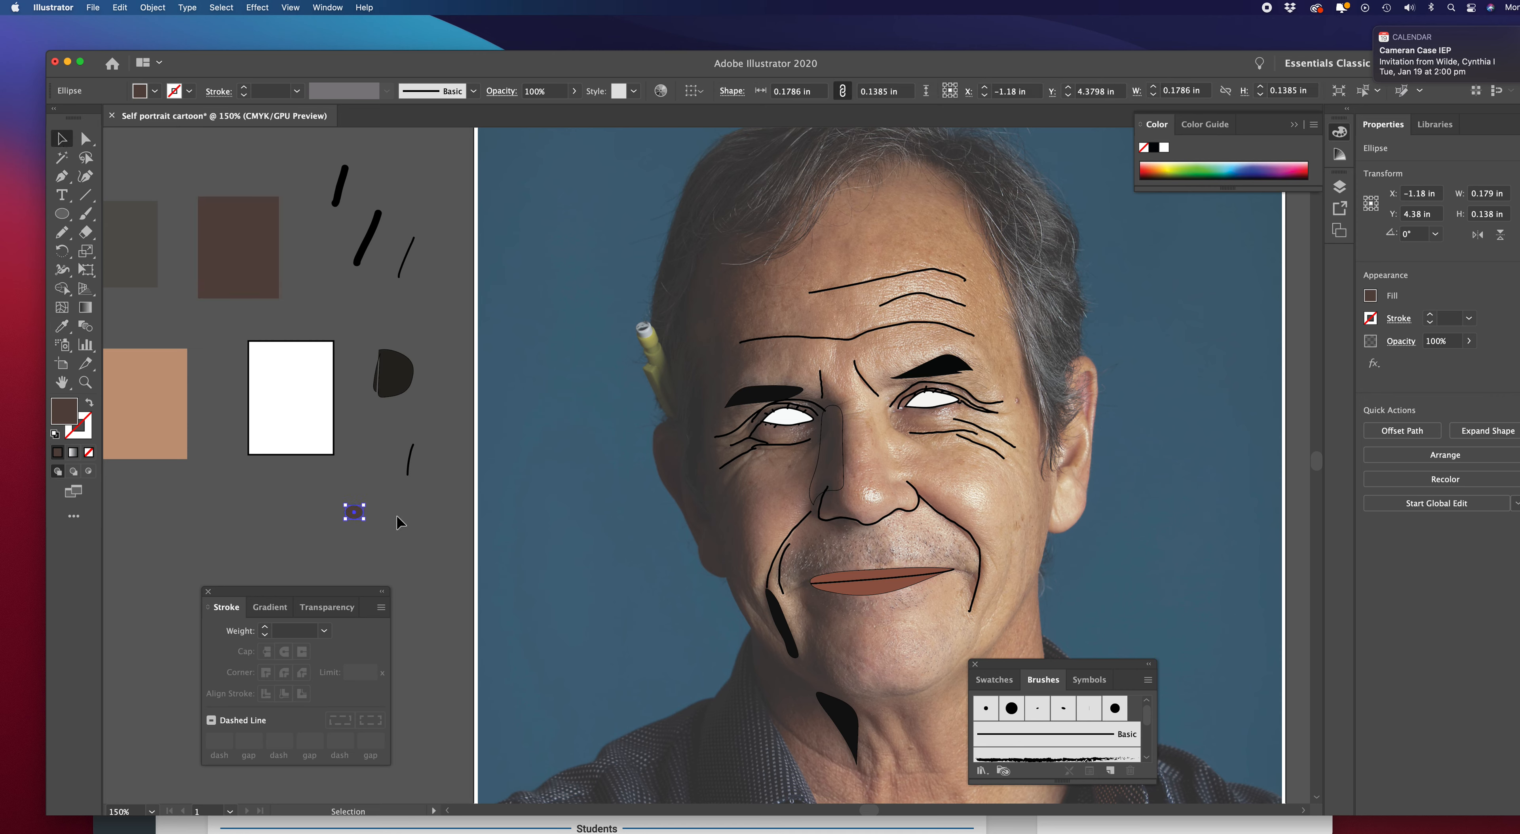
Place the brown ellipse on the white of the picture's left eye and reshape it into a circle about 0.17 in wide
left_click_drag(354, 512, 790, 417)
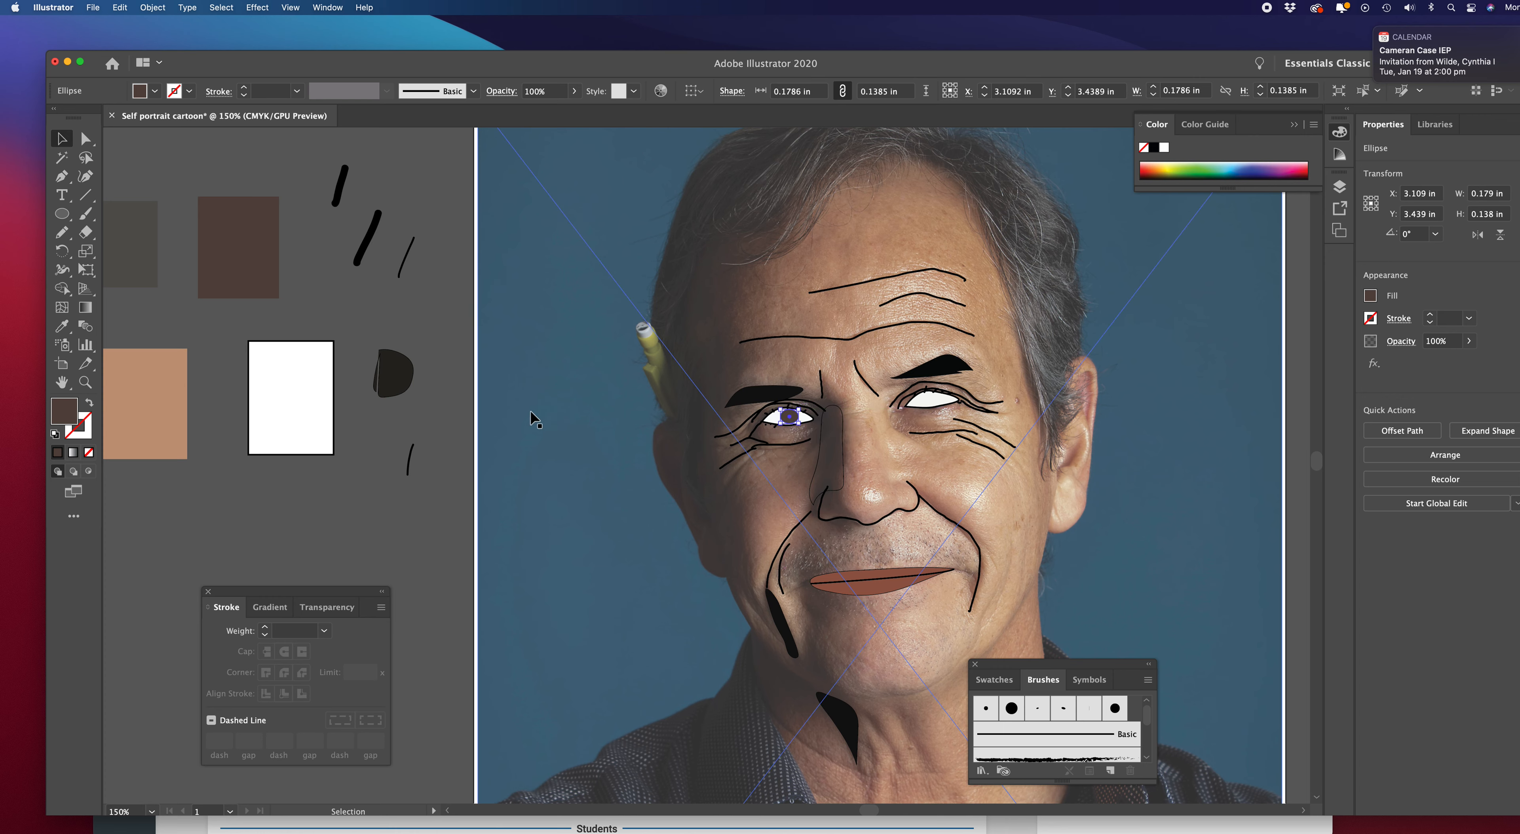
left_click(438, 439)
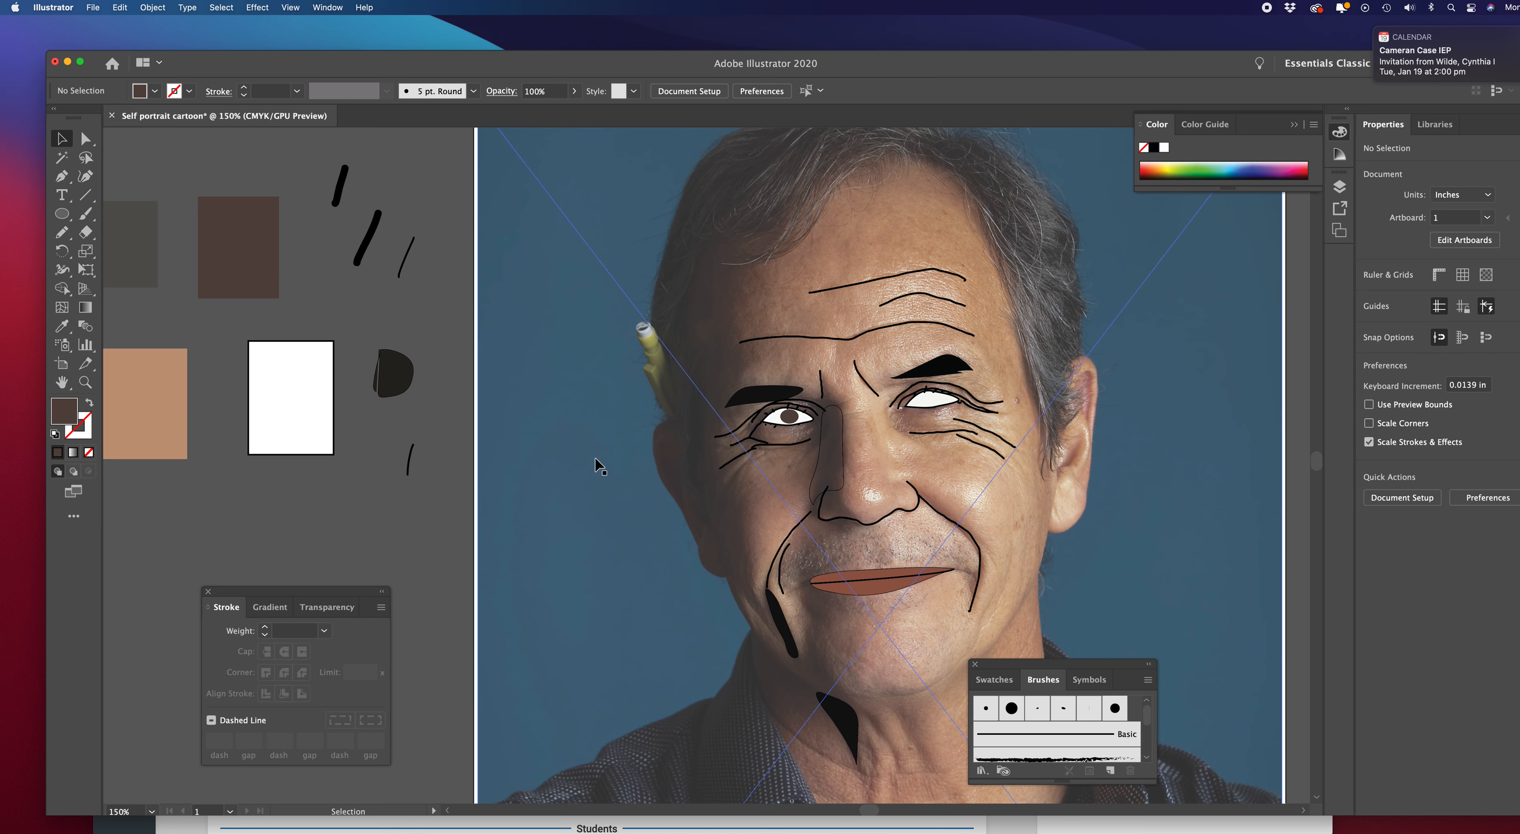
left_click(791, 419)
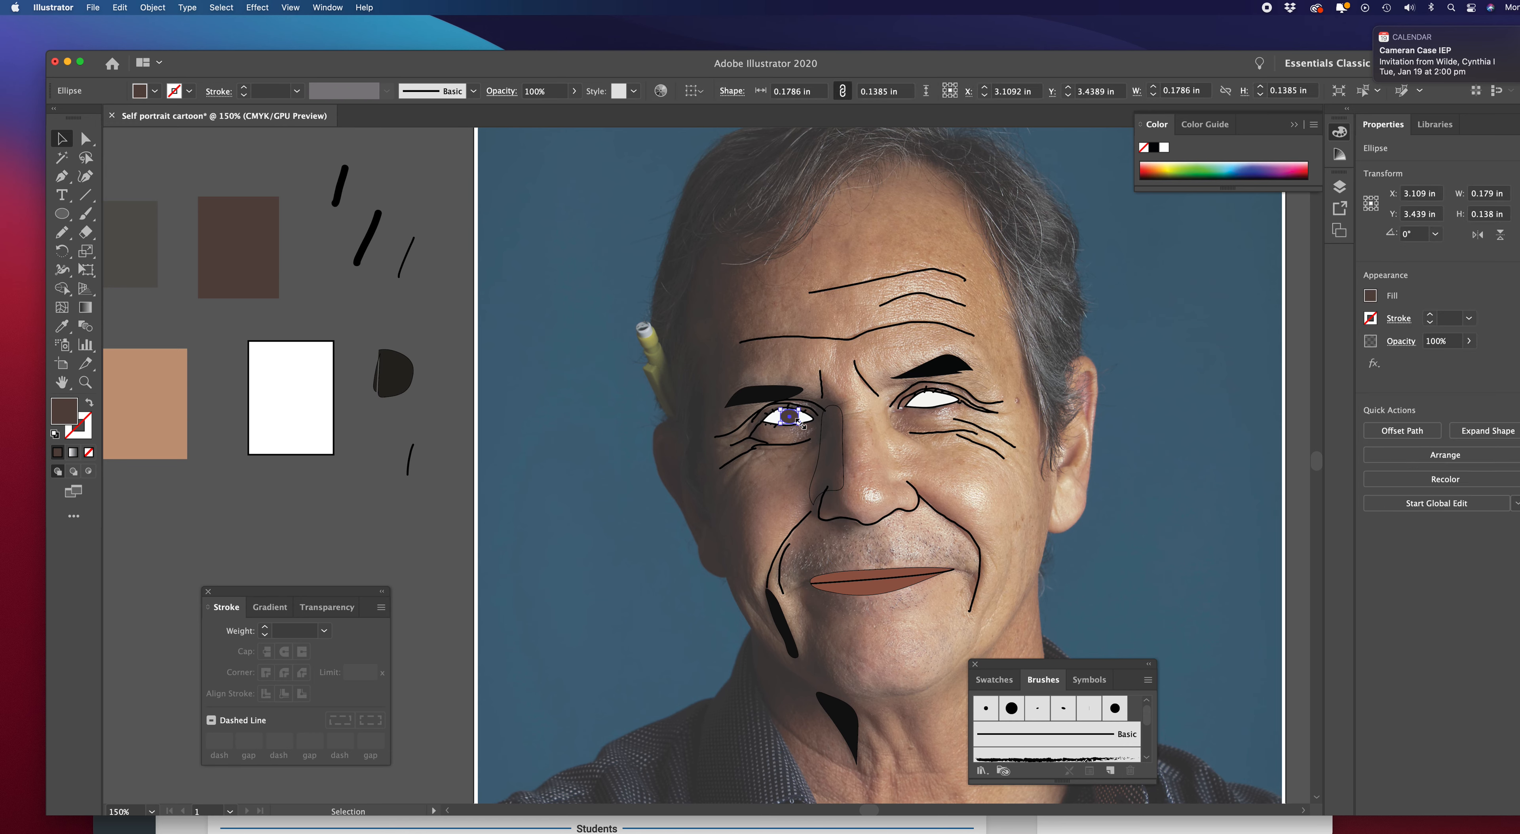
left_click_drag(800, 422, 786, 407)
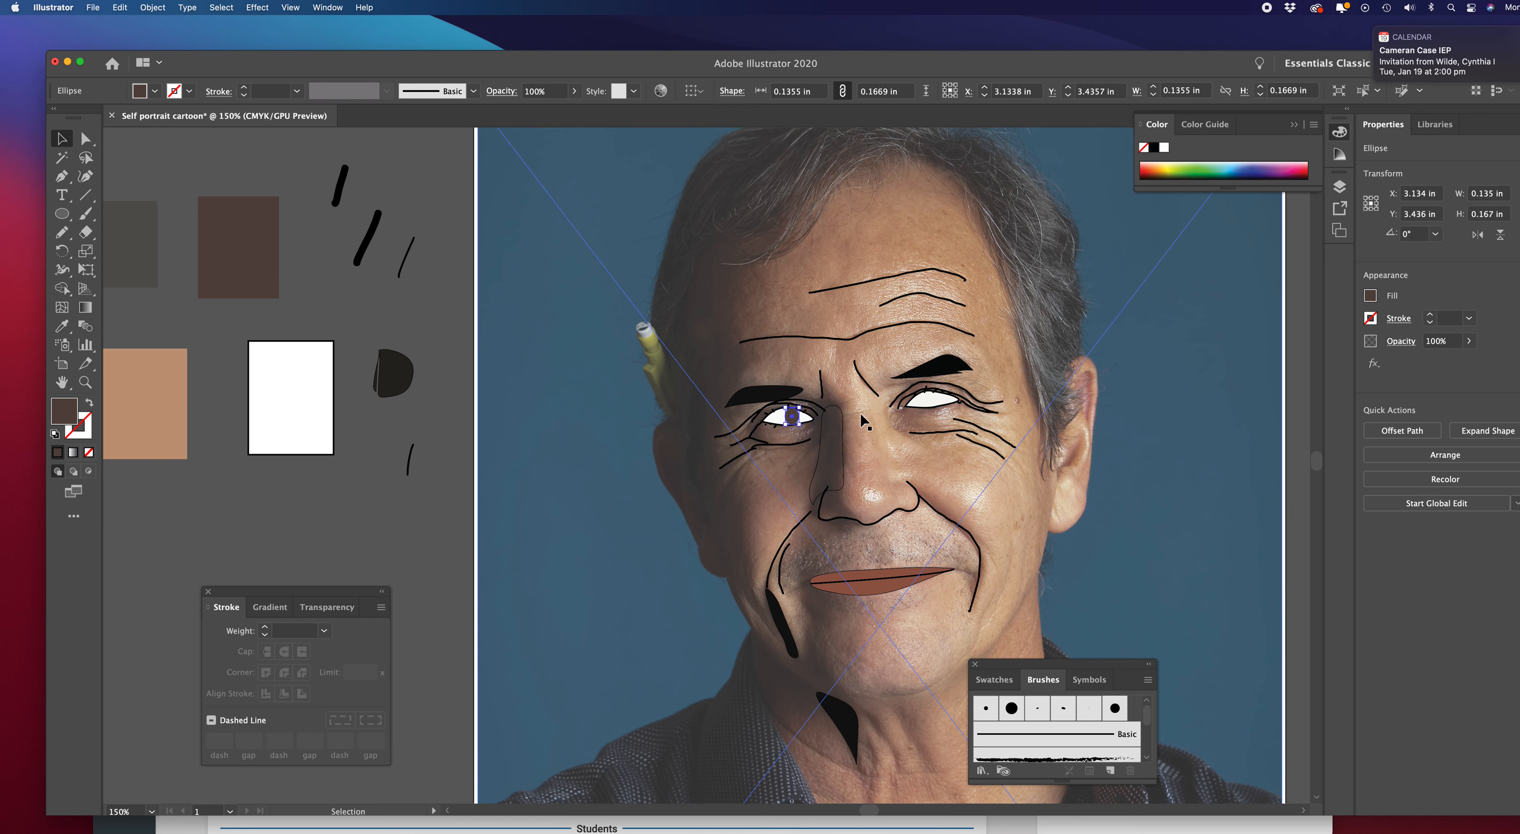
left_click_drag(786, 426, 781, 426)
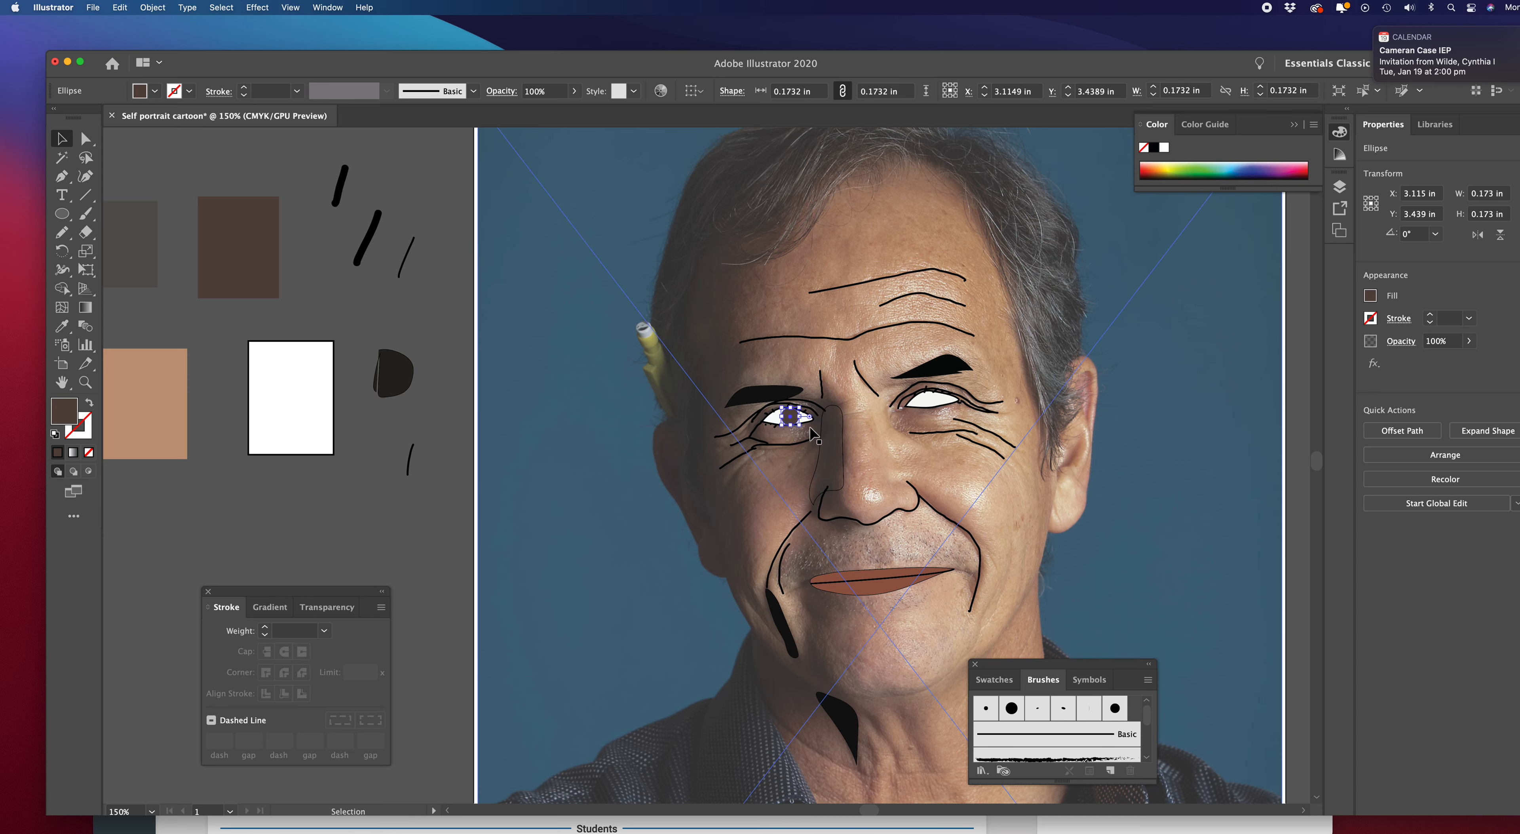
left_click(433, 442)
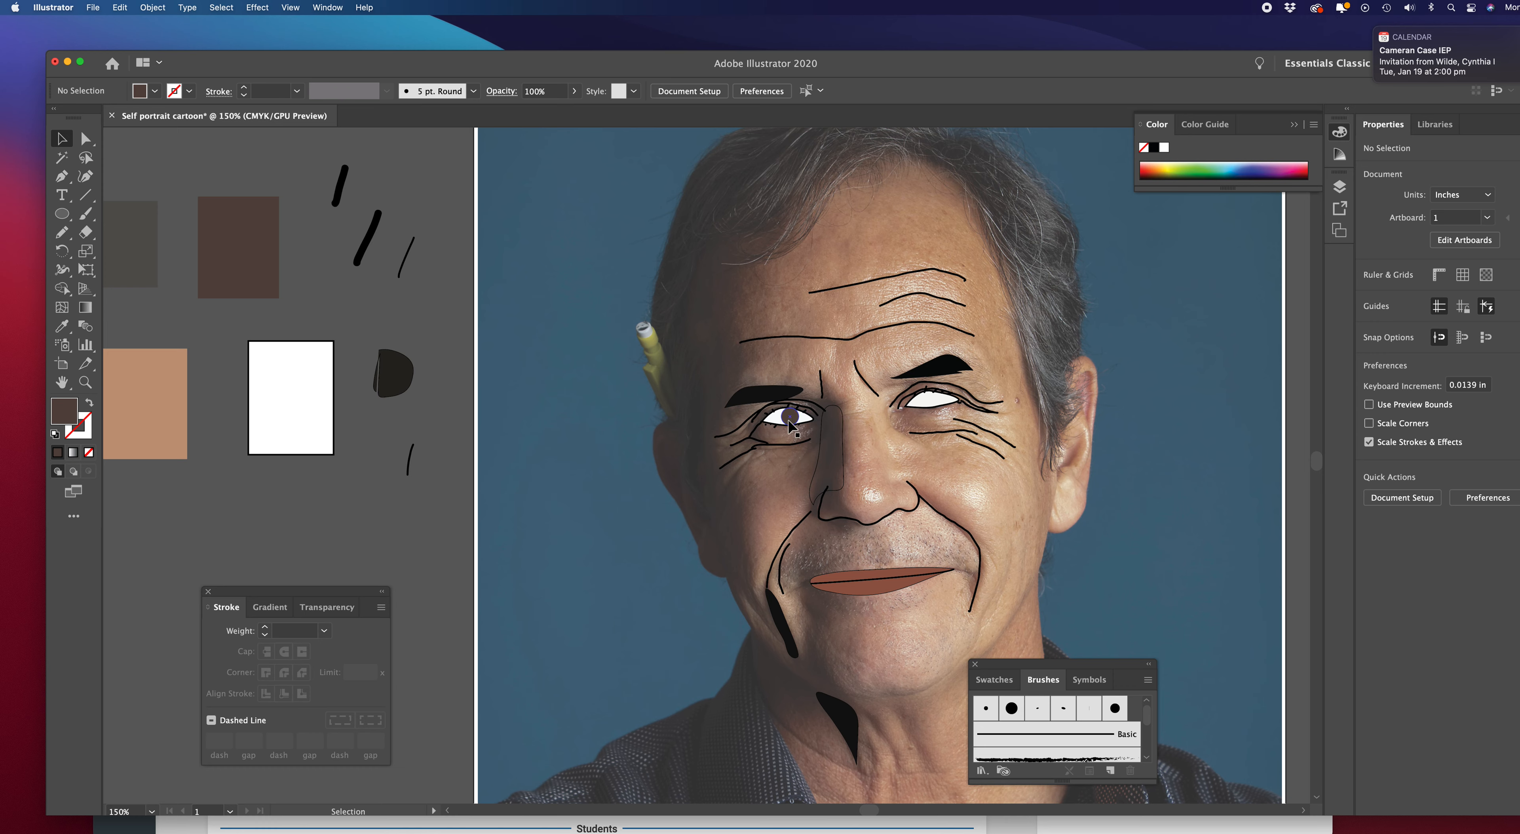
Duplicate the brown iris onto the picture's right eye and fine-tune the position of both irises within the whites
mouse_move(790, 420)
left_mouse_down()
mouse_move(936, 408)
mouse_move(787, 420)
left_mouse_up()
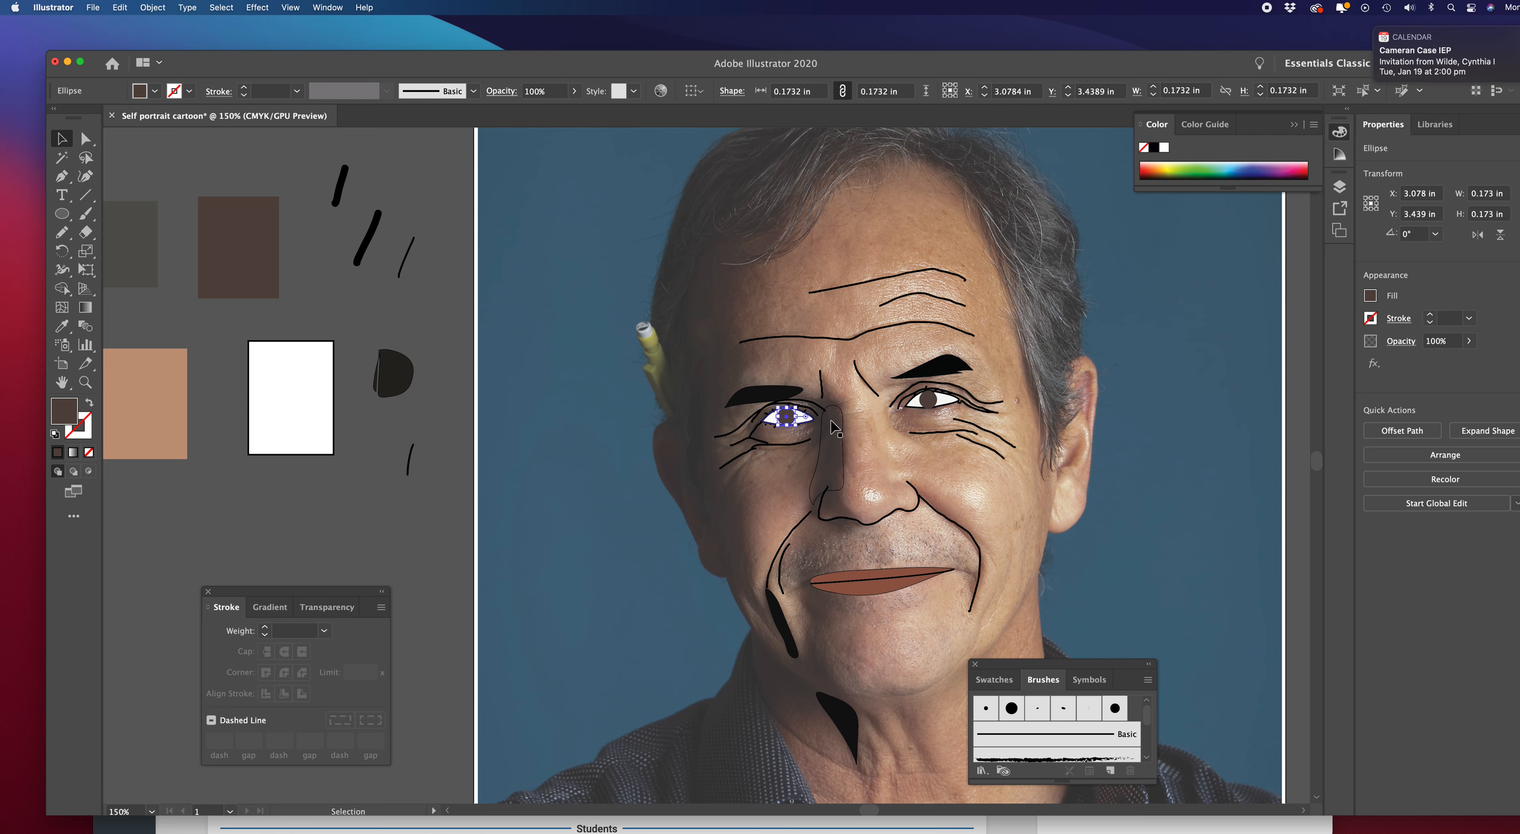
left_click(436, 447)
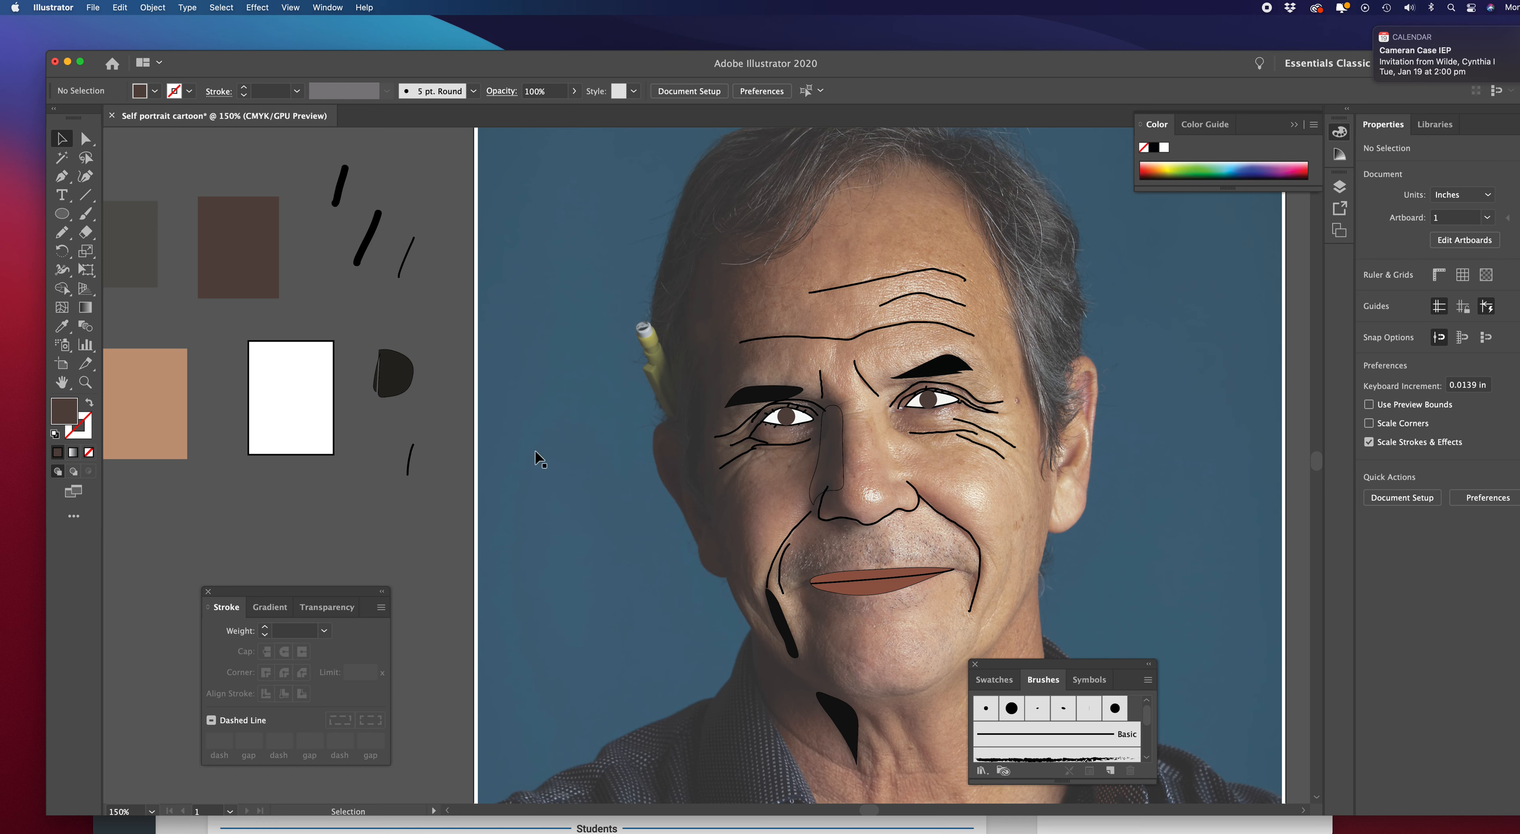
left_click(938, 399)
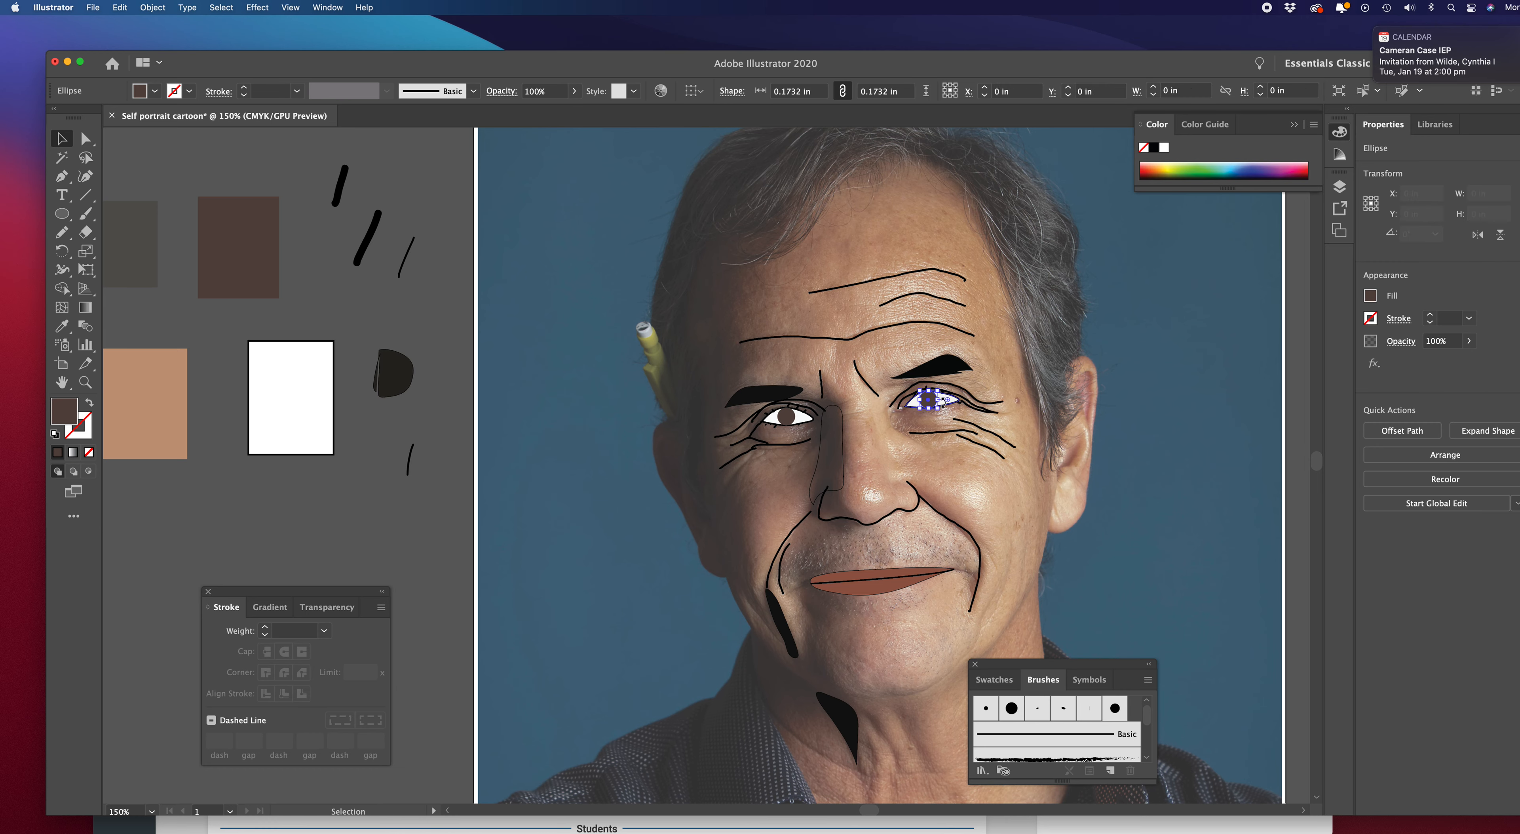
left_click_drag(941, 401, 943, 401)
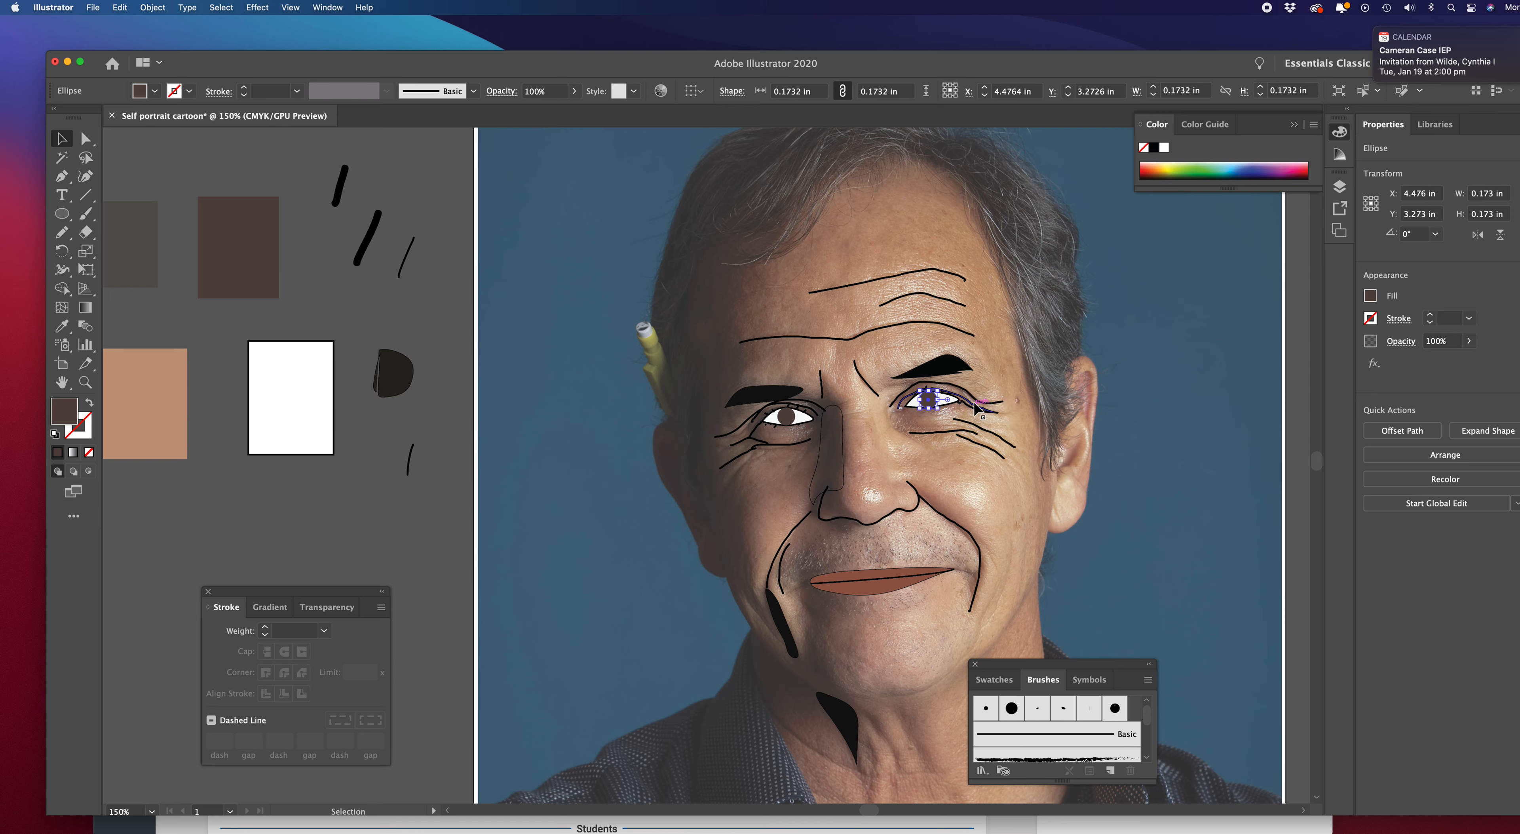
left_click(792, 414)
left_click_drag(797, 416, 801, 416)
left_click(426, 433)
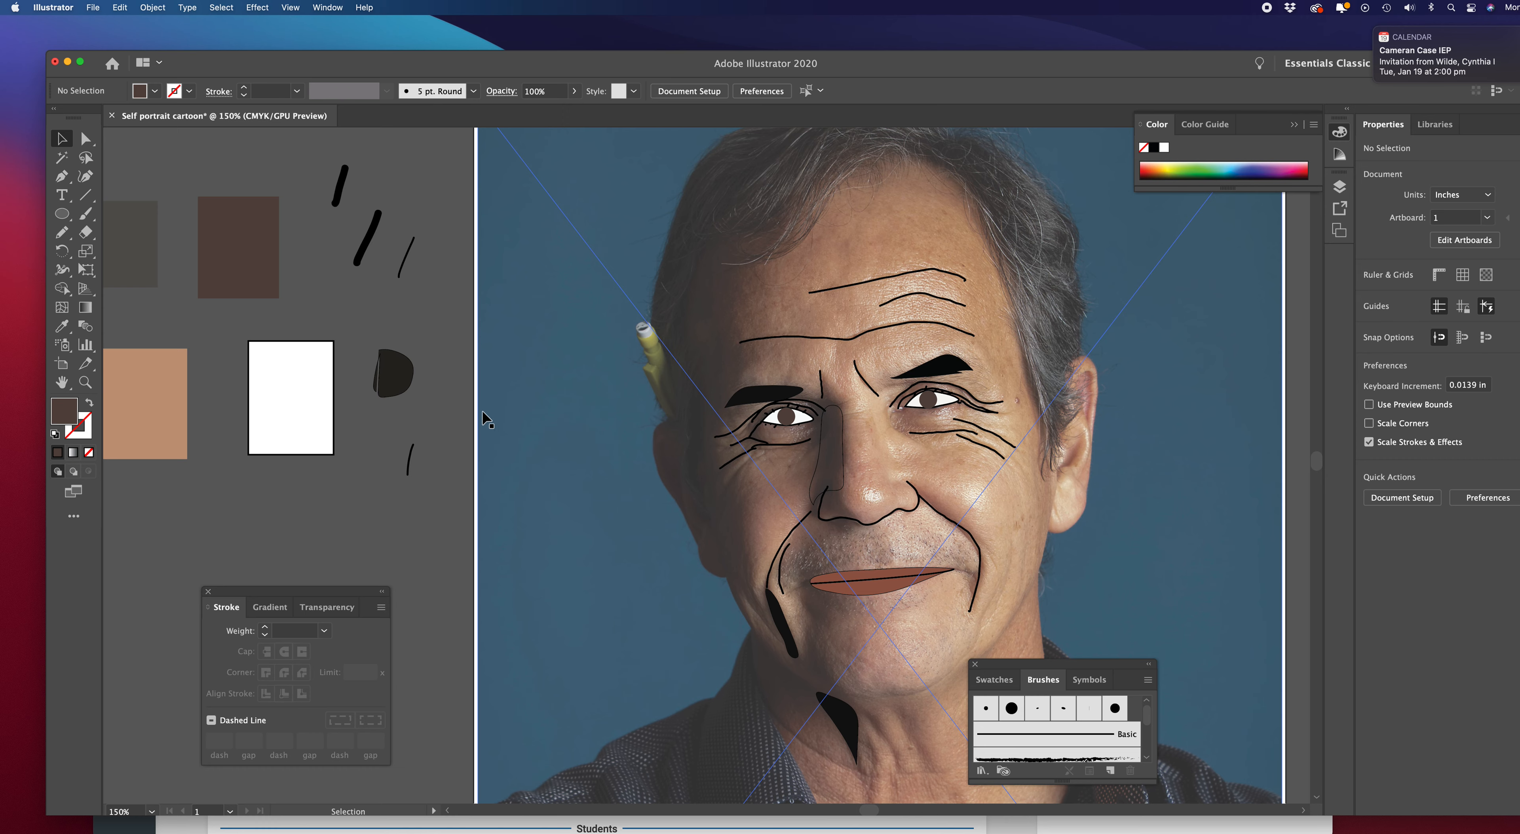
Draw a small flat ellipse about 0.11 × 0.06 in beside the photo and fill it with white for an eye highlight
left_click(67, 218)
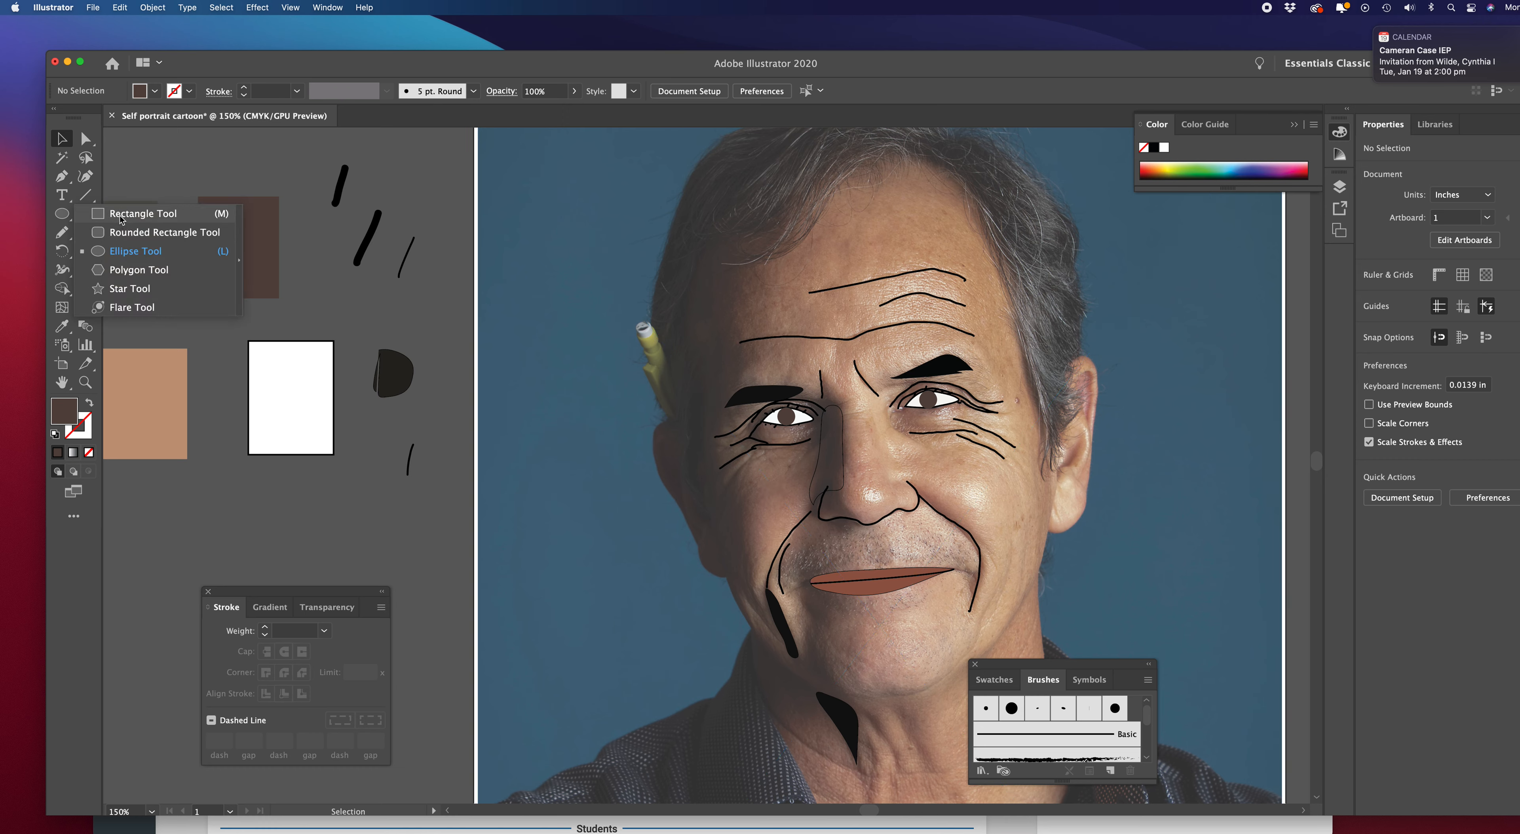
left_click(123, 250)
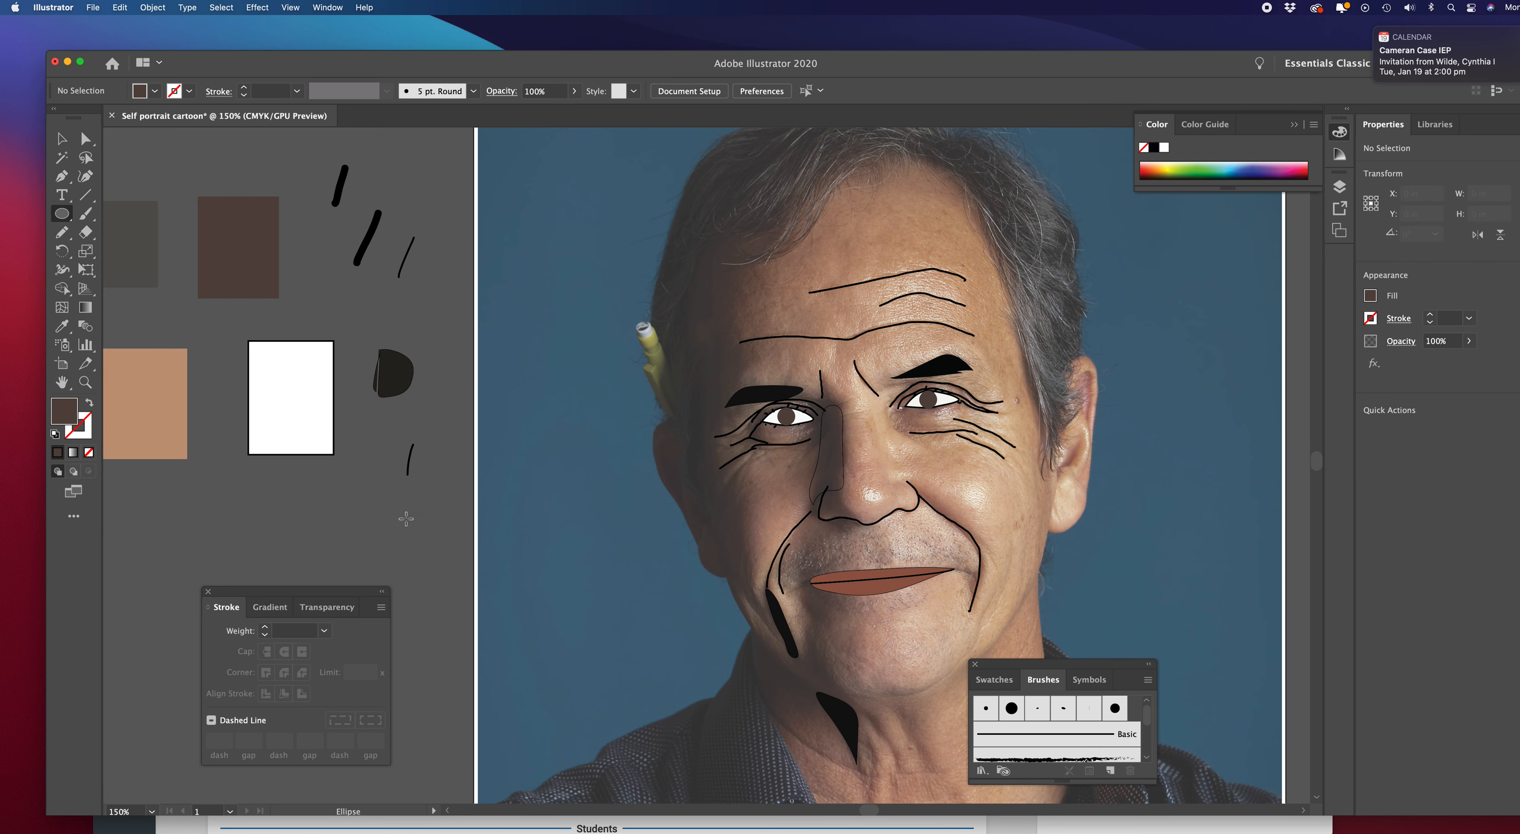
mouse_move(394, 511)
left_mouse_down()
mouse_move(414, 524)
mouse_move(424, 480)
left_mouse_up()
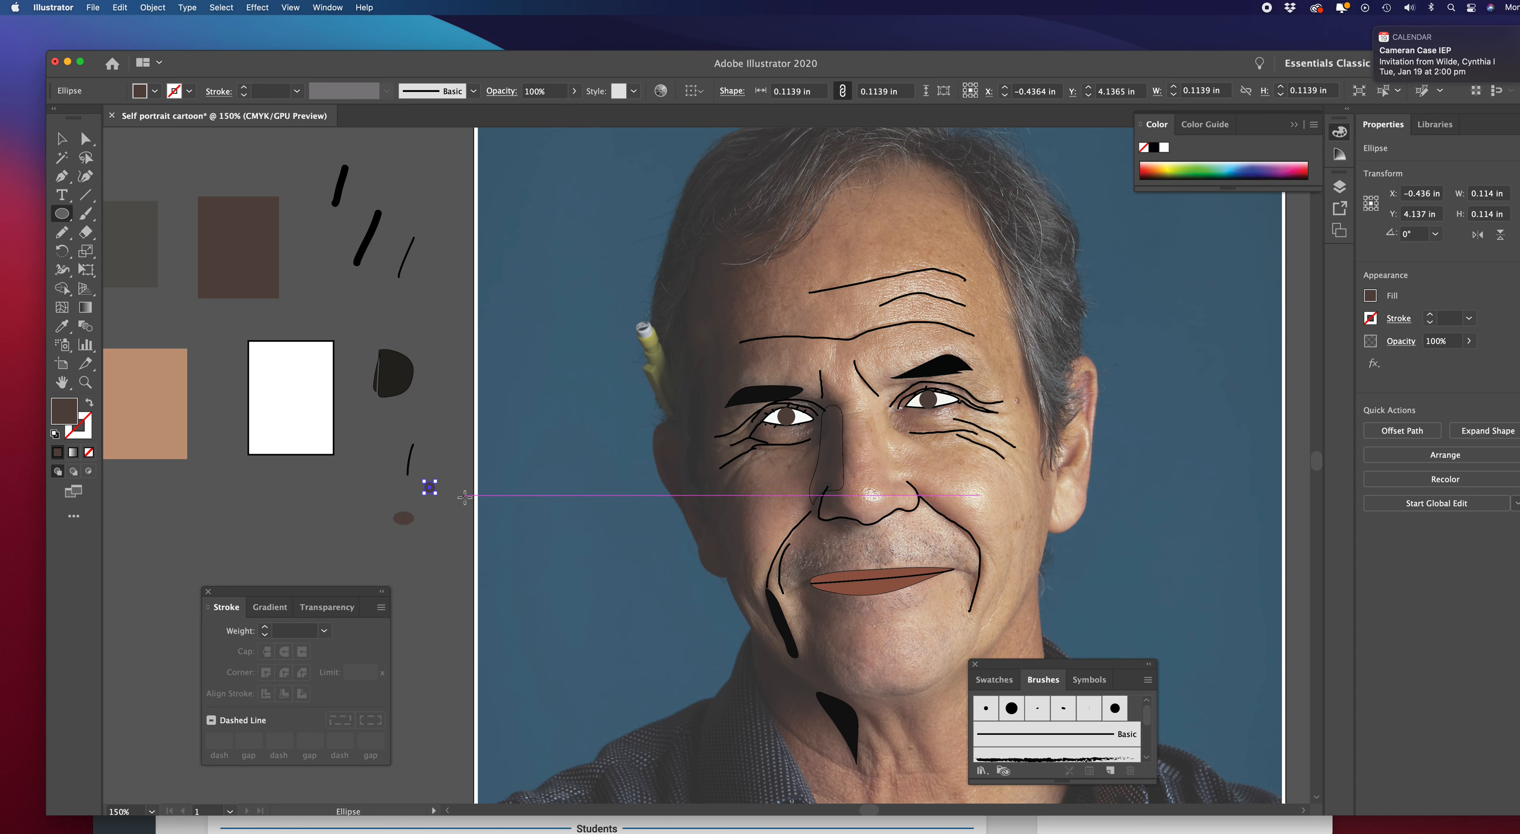
left_click_drag(436, 493, 434, 492)
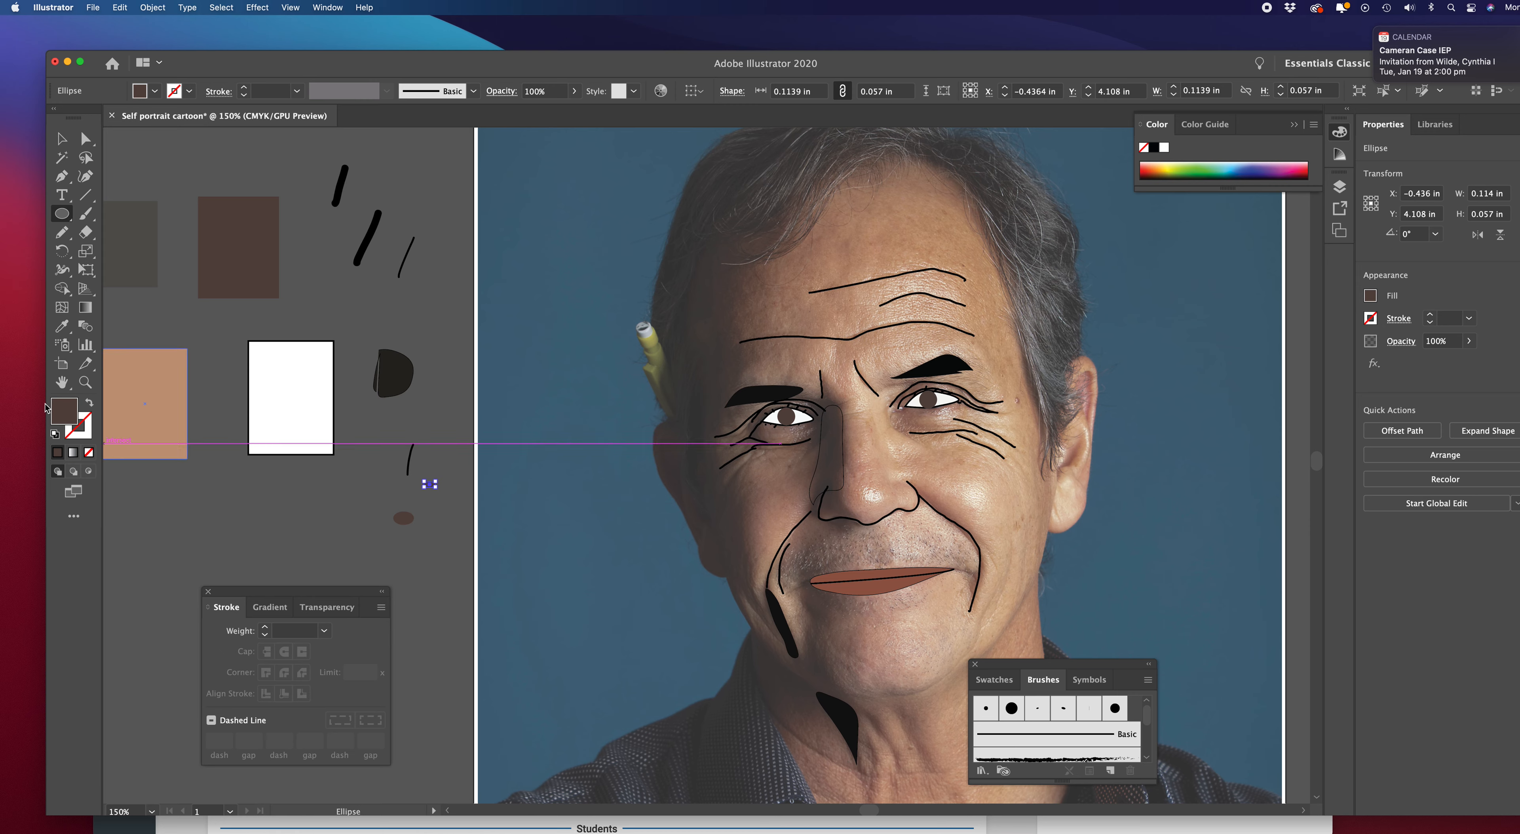
double_click(64, 412)
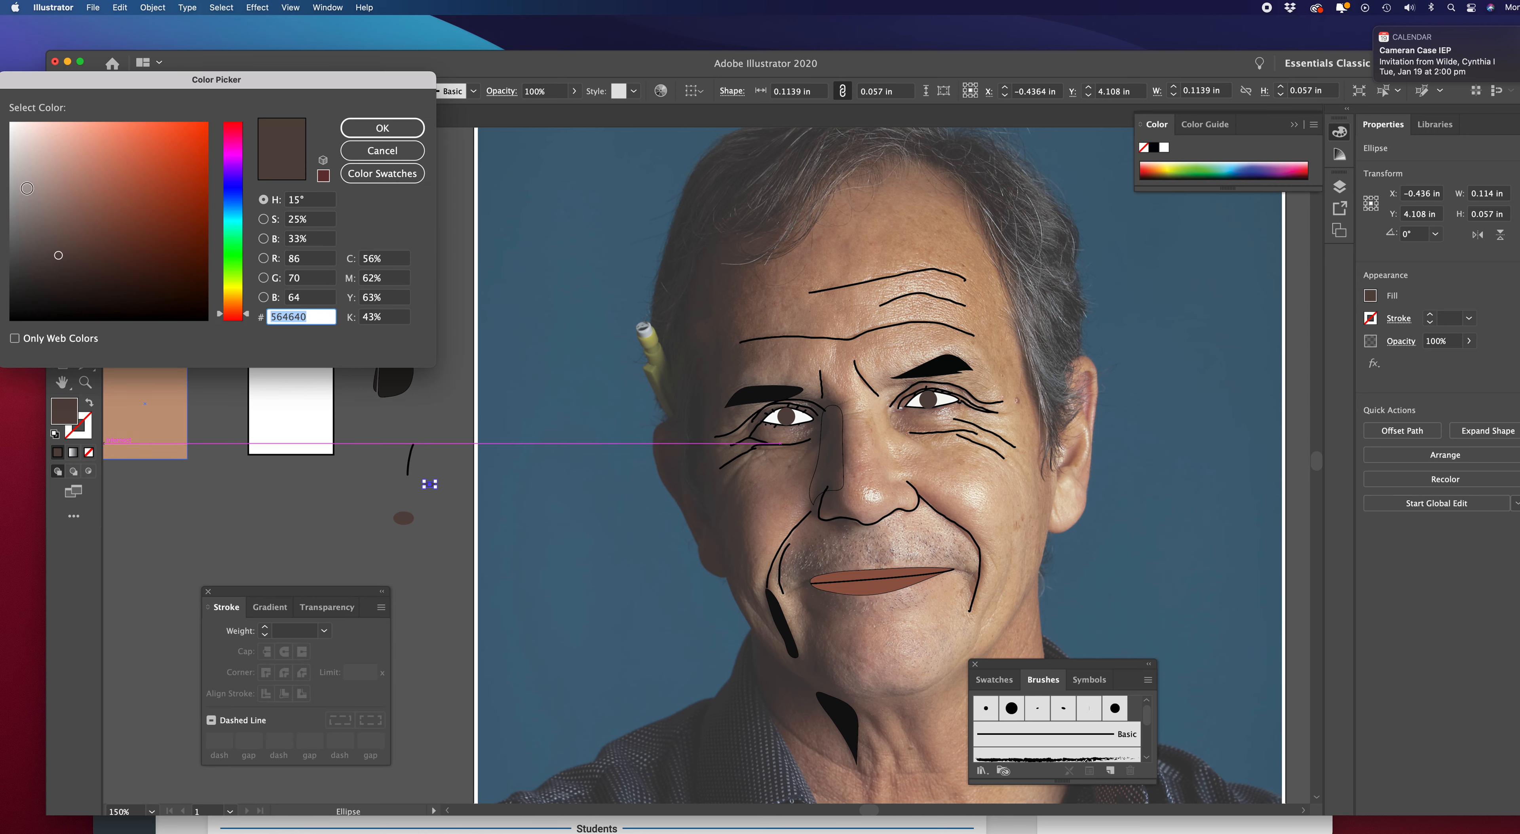
left_click(16, 128)
left_click(382, 127)
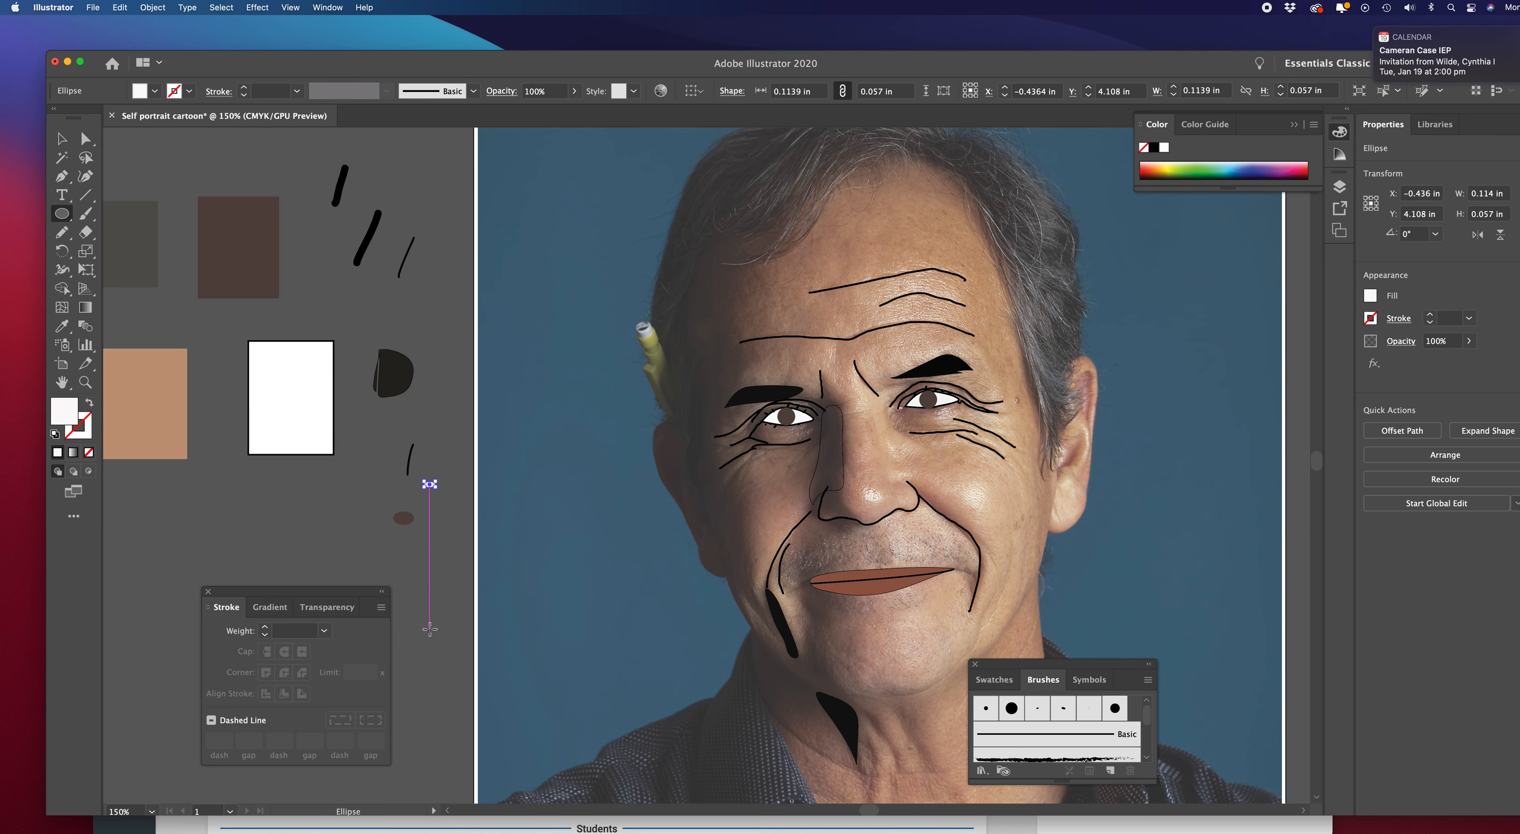
Place the white highlight on the upper part of the picture's left iris and duplicate it to the same spot on the other iris
left_click(62, 139)
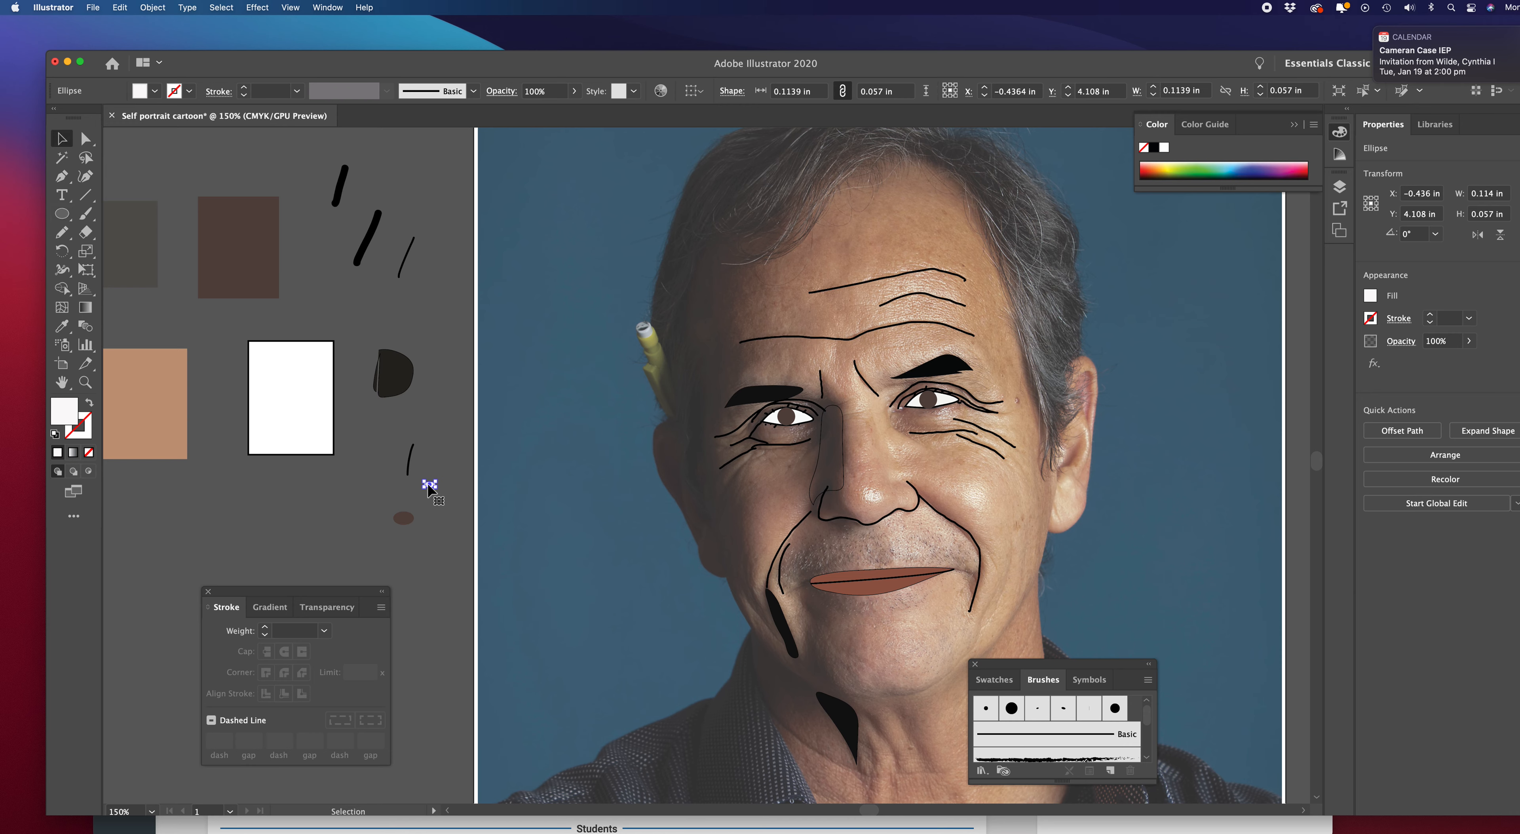
left_click_drag(429, 485, 790, 415)
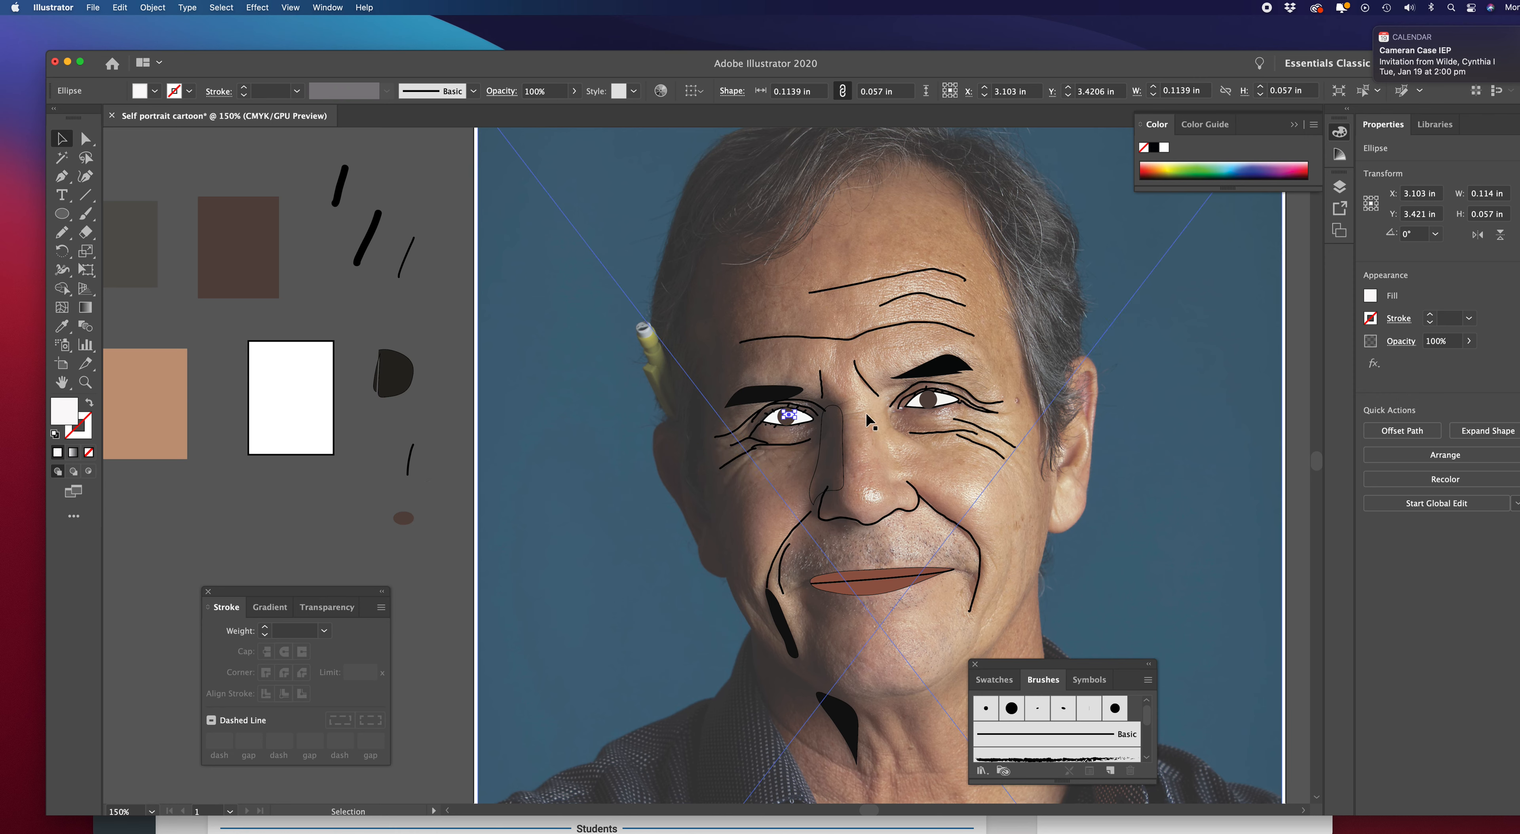
key("Up")
left_click(409, 438)
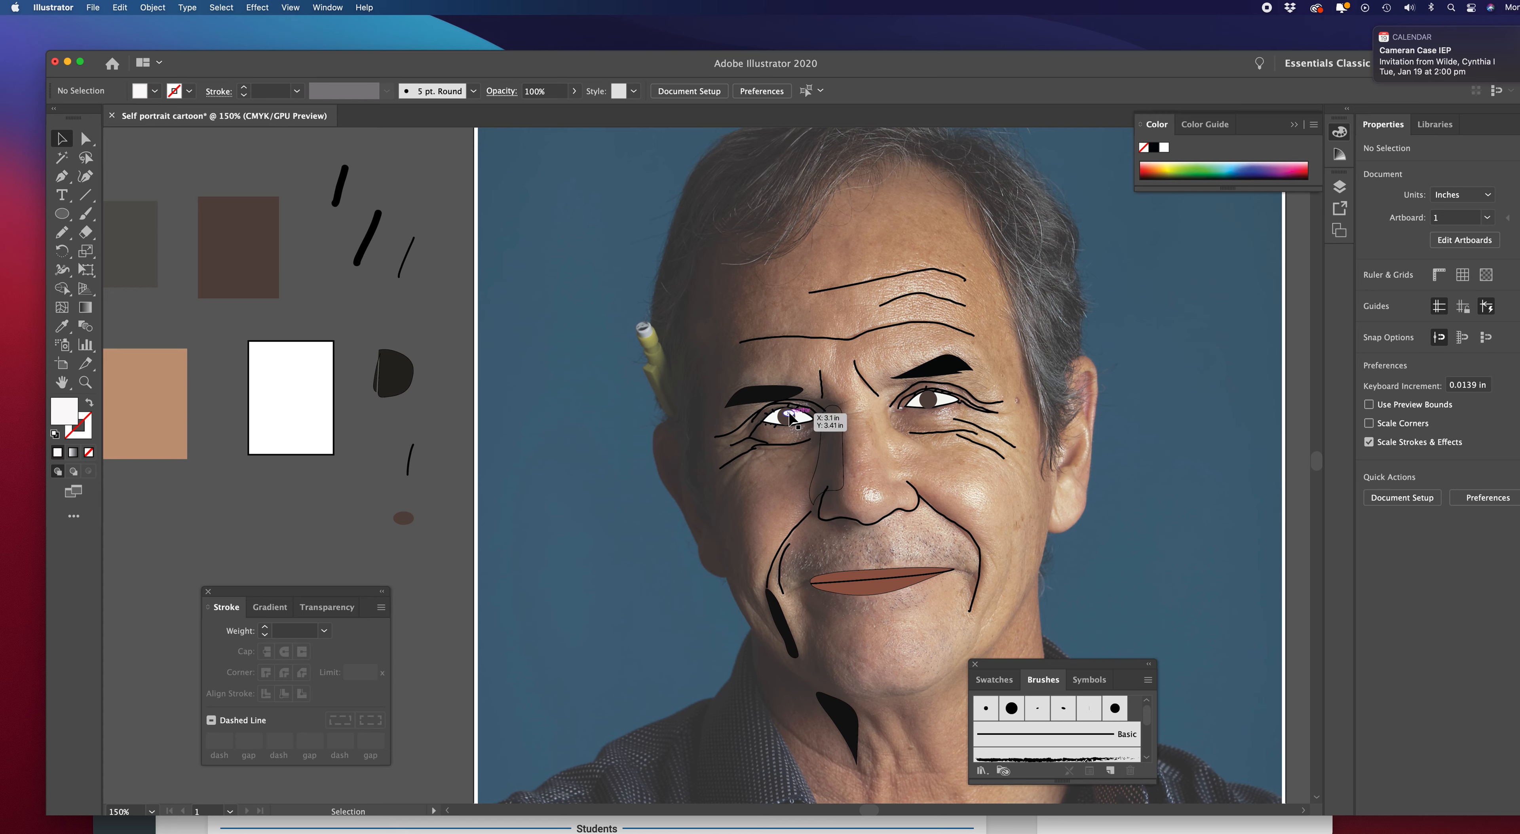
left_click_drag(791, 417, 931, 403)
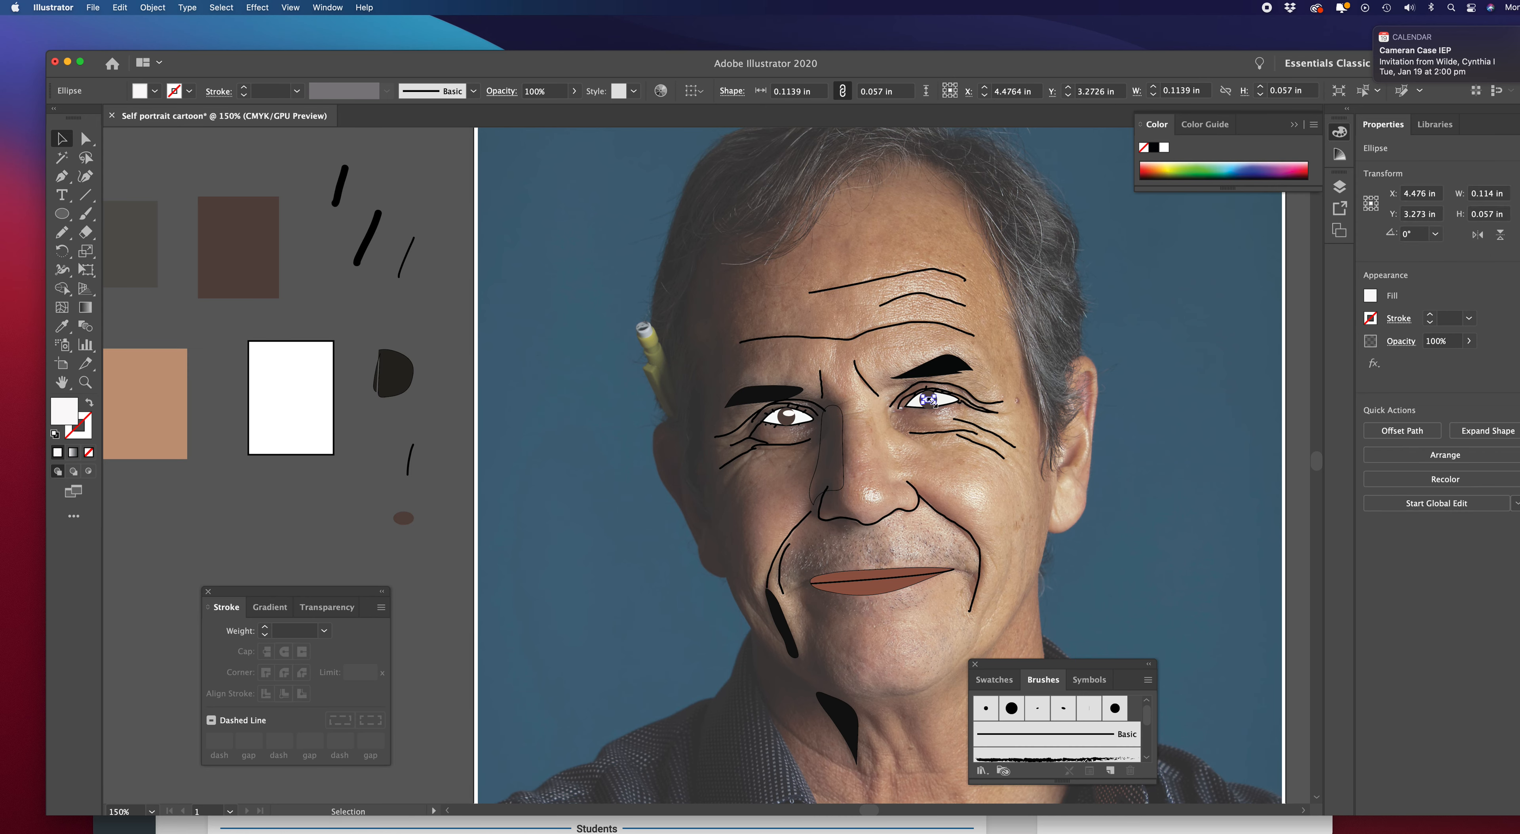
key("Up")
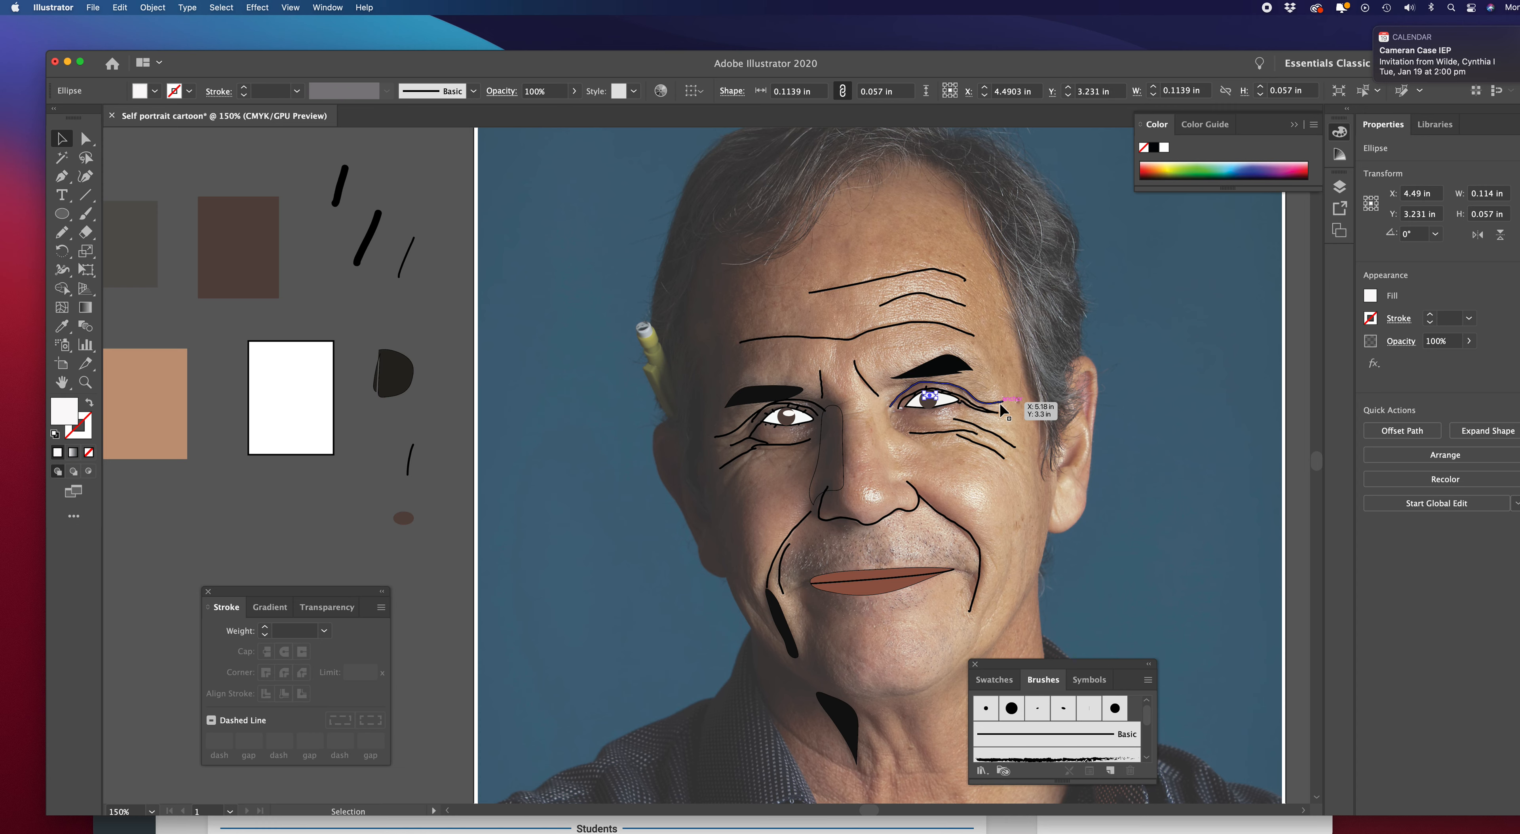
left_click(371, 416)
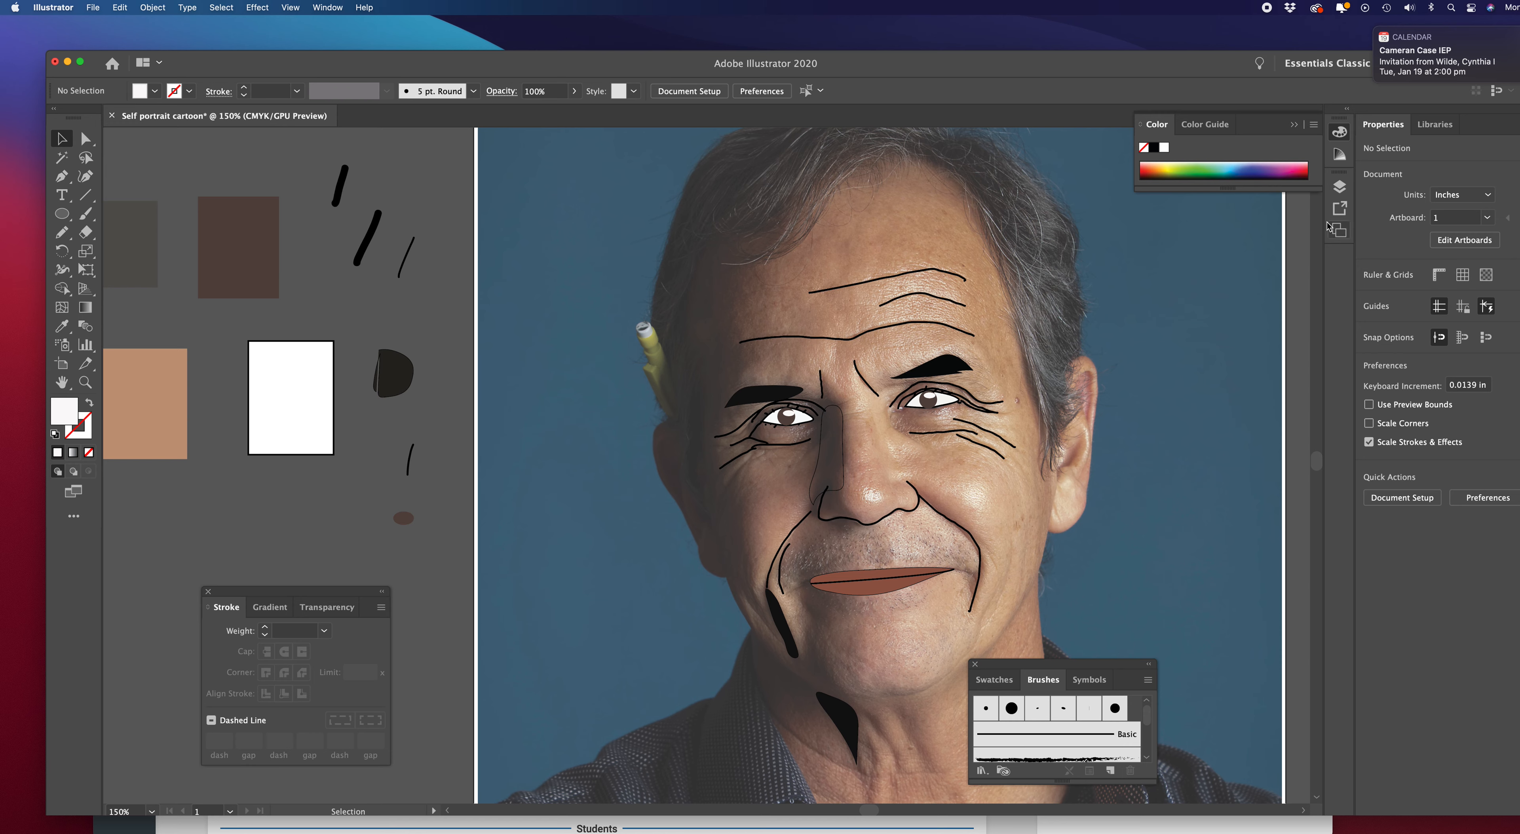
Turn on the visibility of the Hair and Face layers
left_click(1339, 187)
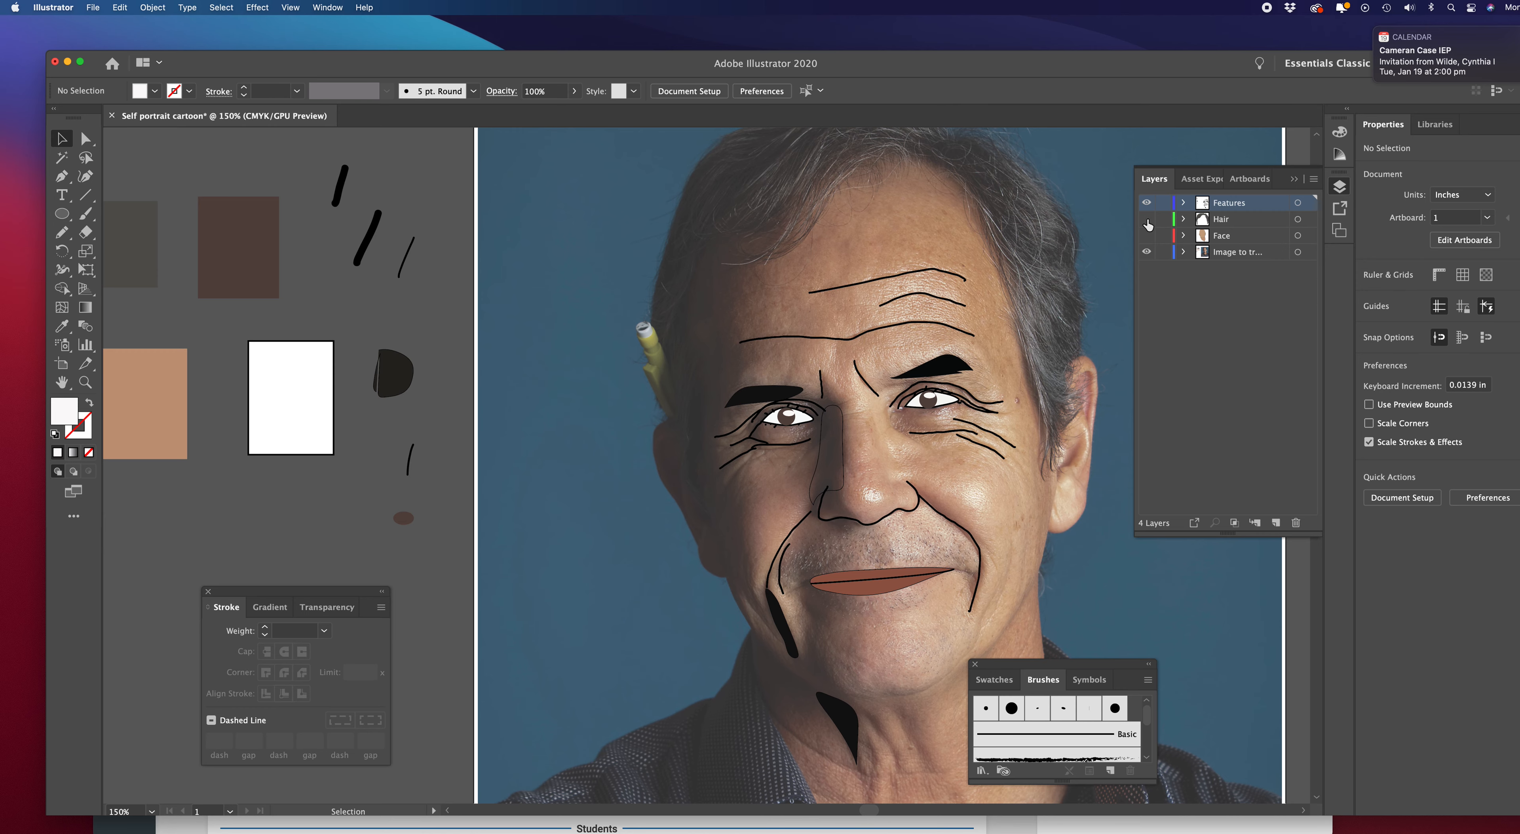
left_click(1147, 219)
left_click(1146, 235)
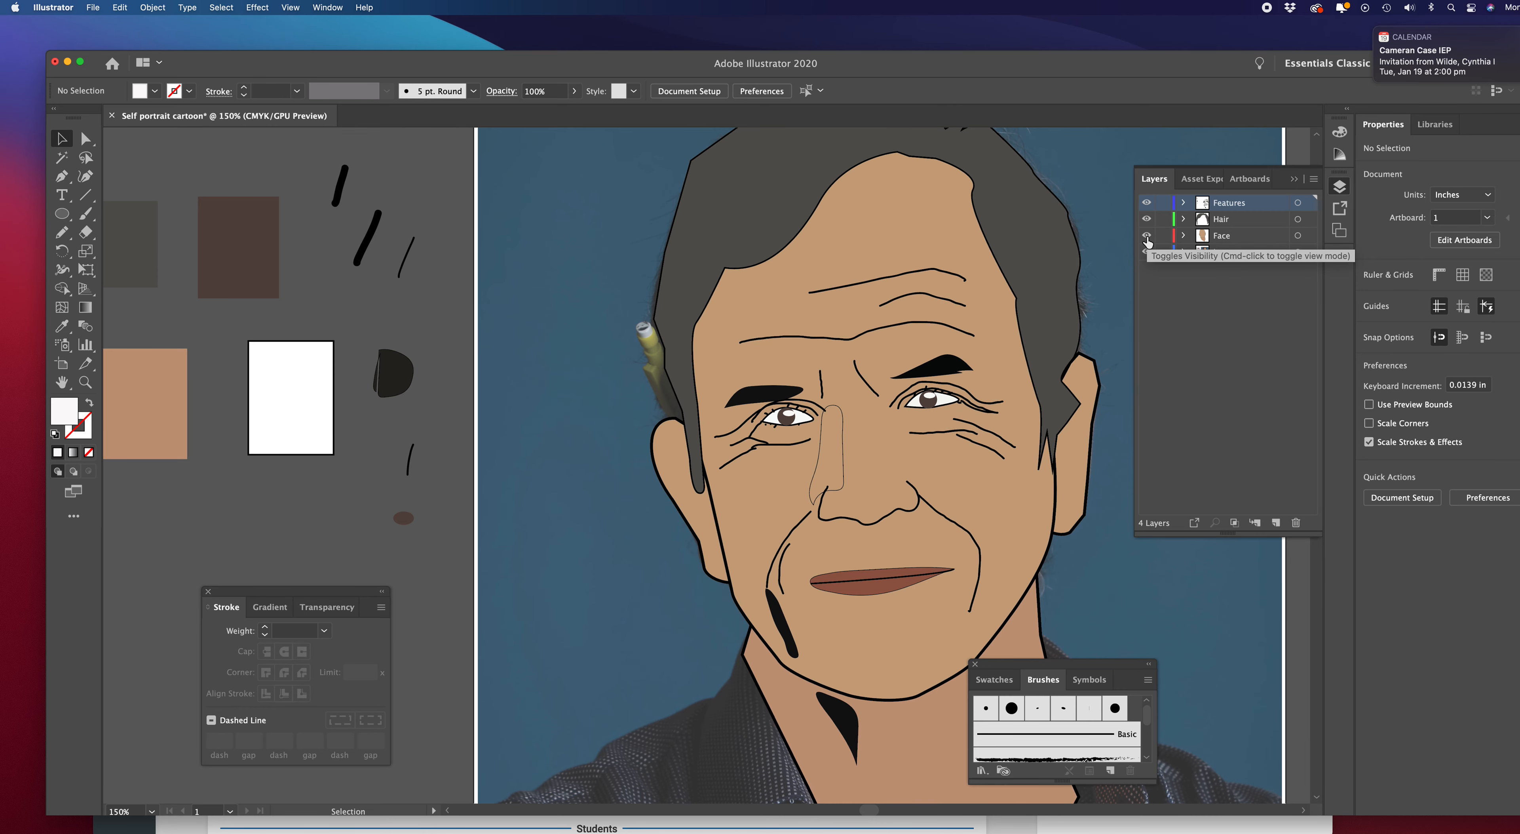
Fill the traced shadow shape along the side of the nose with black and deselect it
left_click(843, 452)
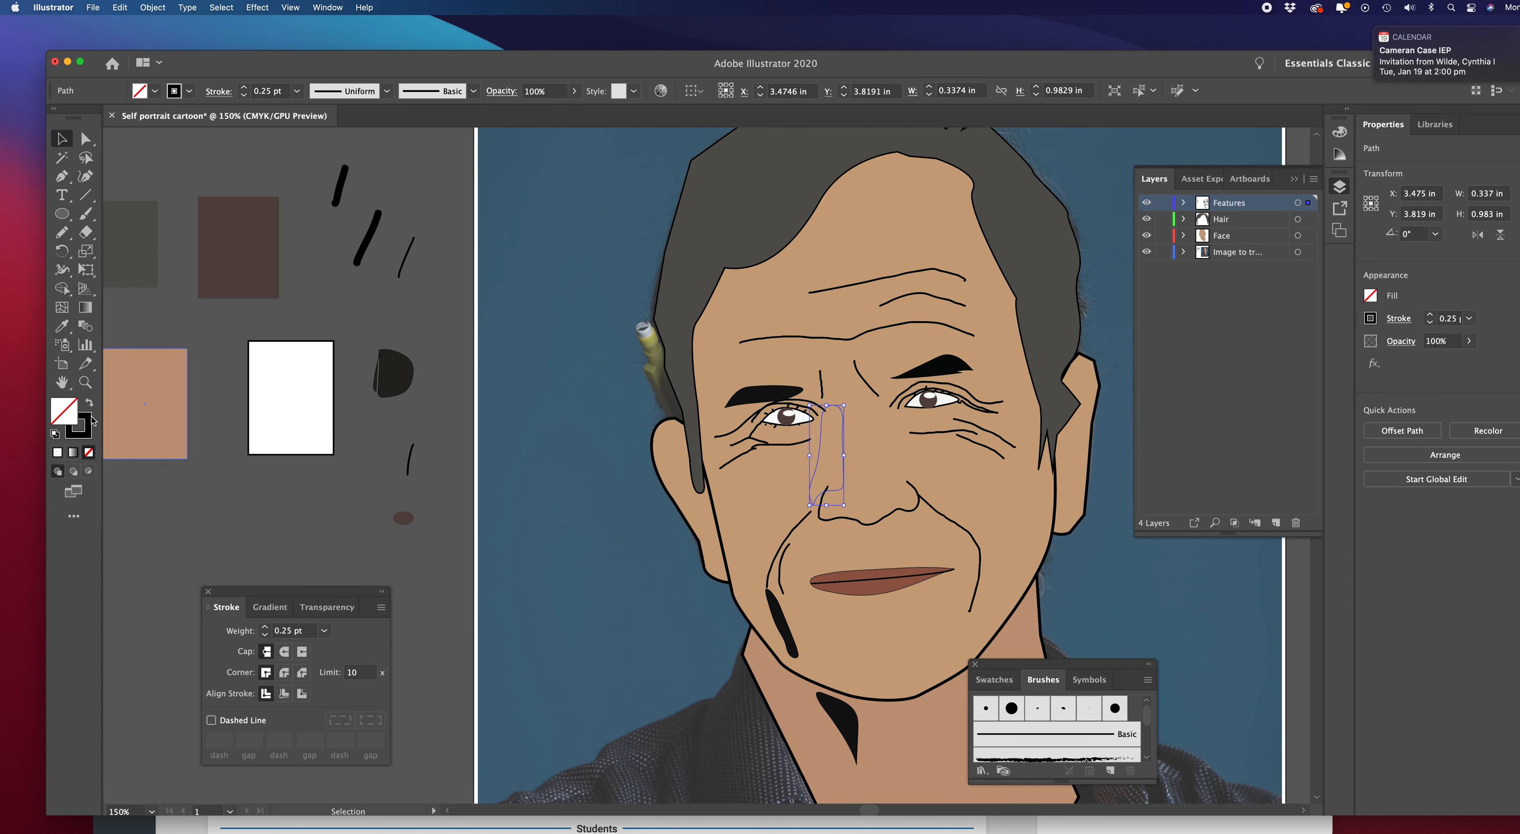
double_click(57, 415)
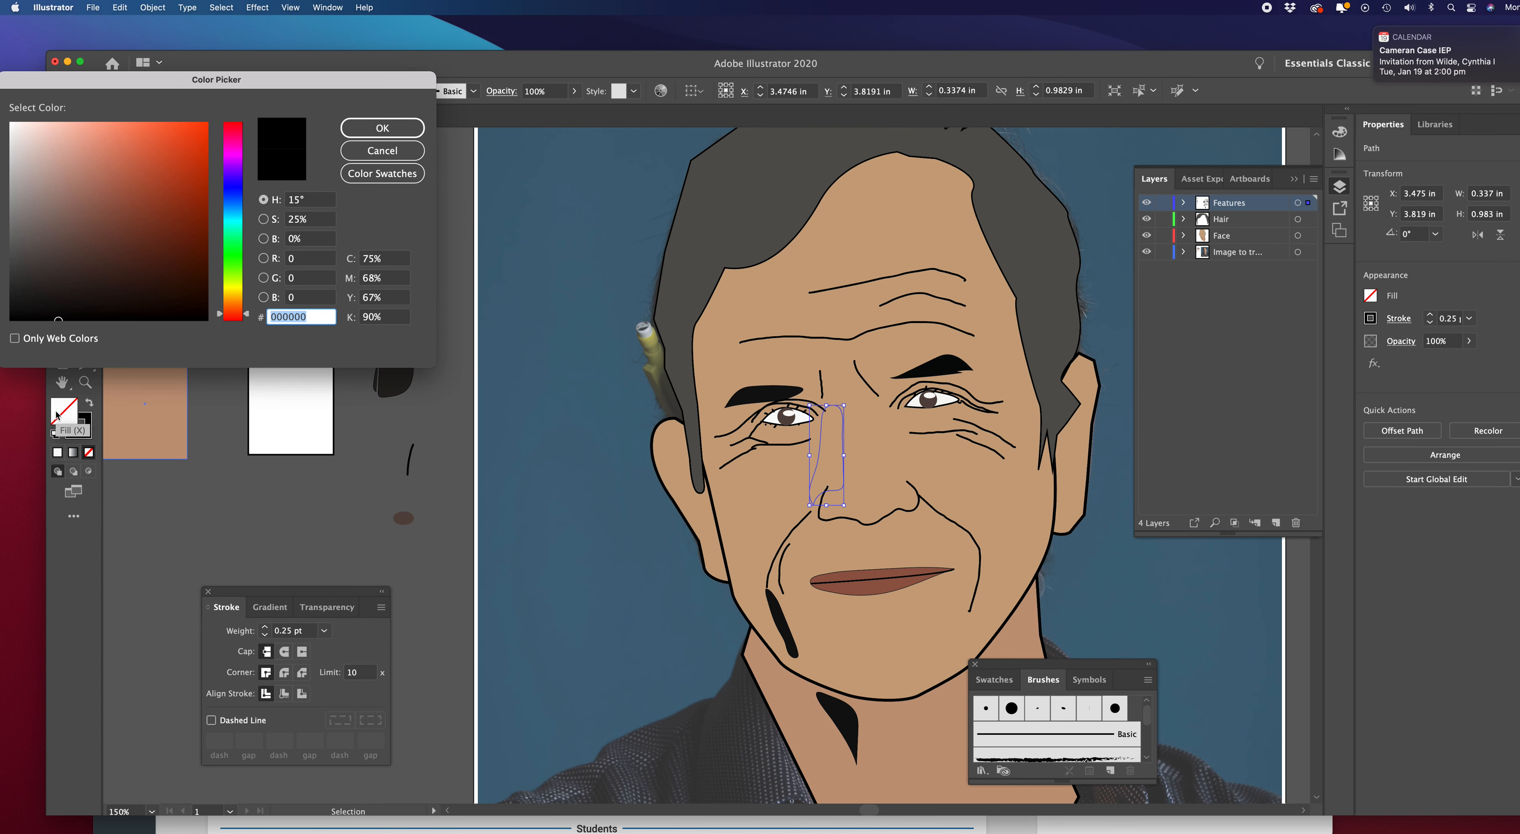
left_click(14, 313)
left_click(381, 130)
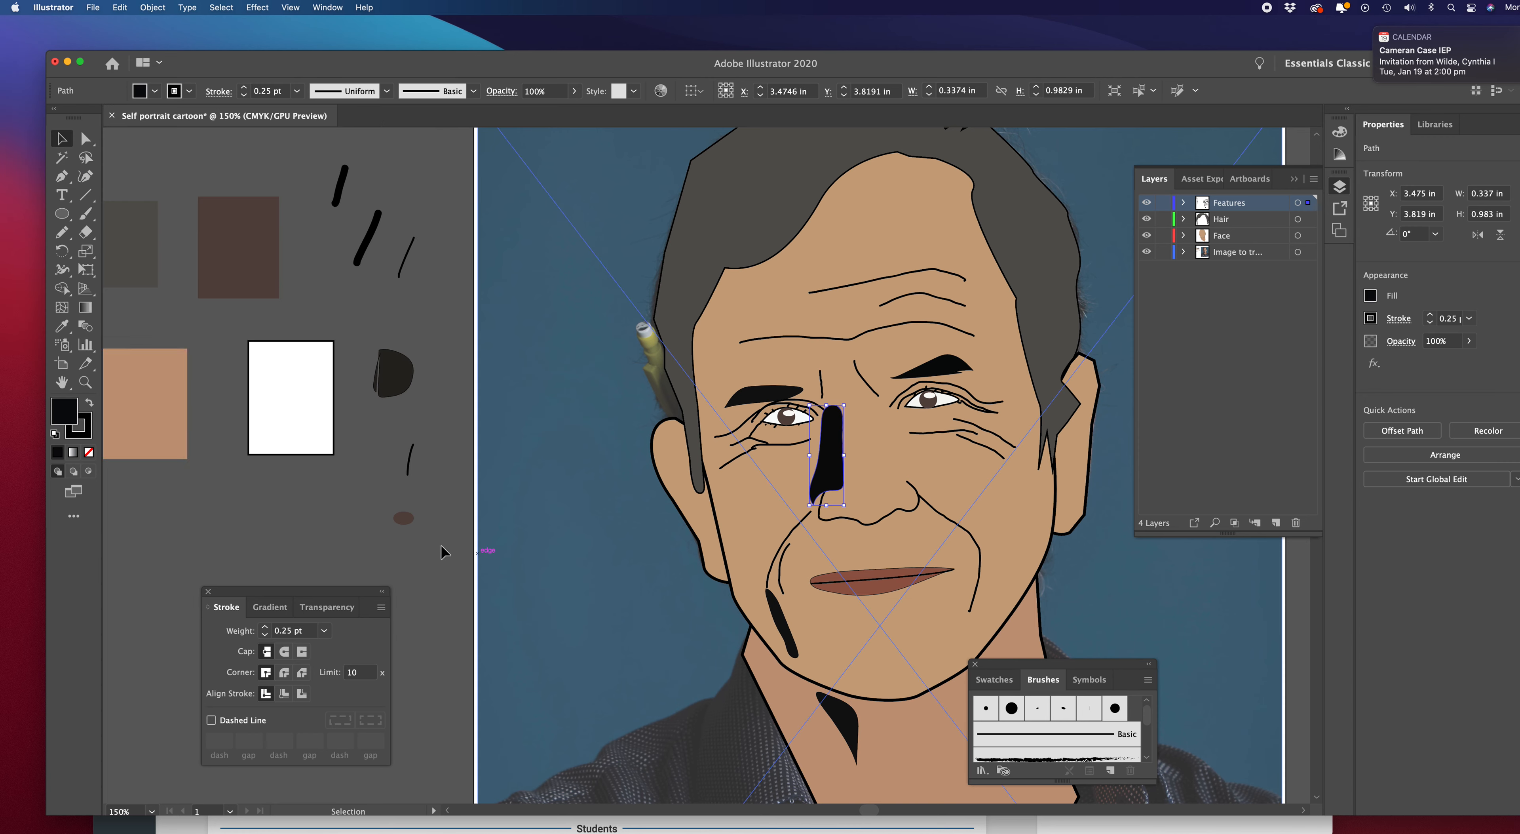
left_click(349, 538)
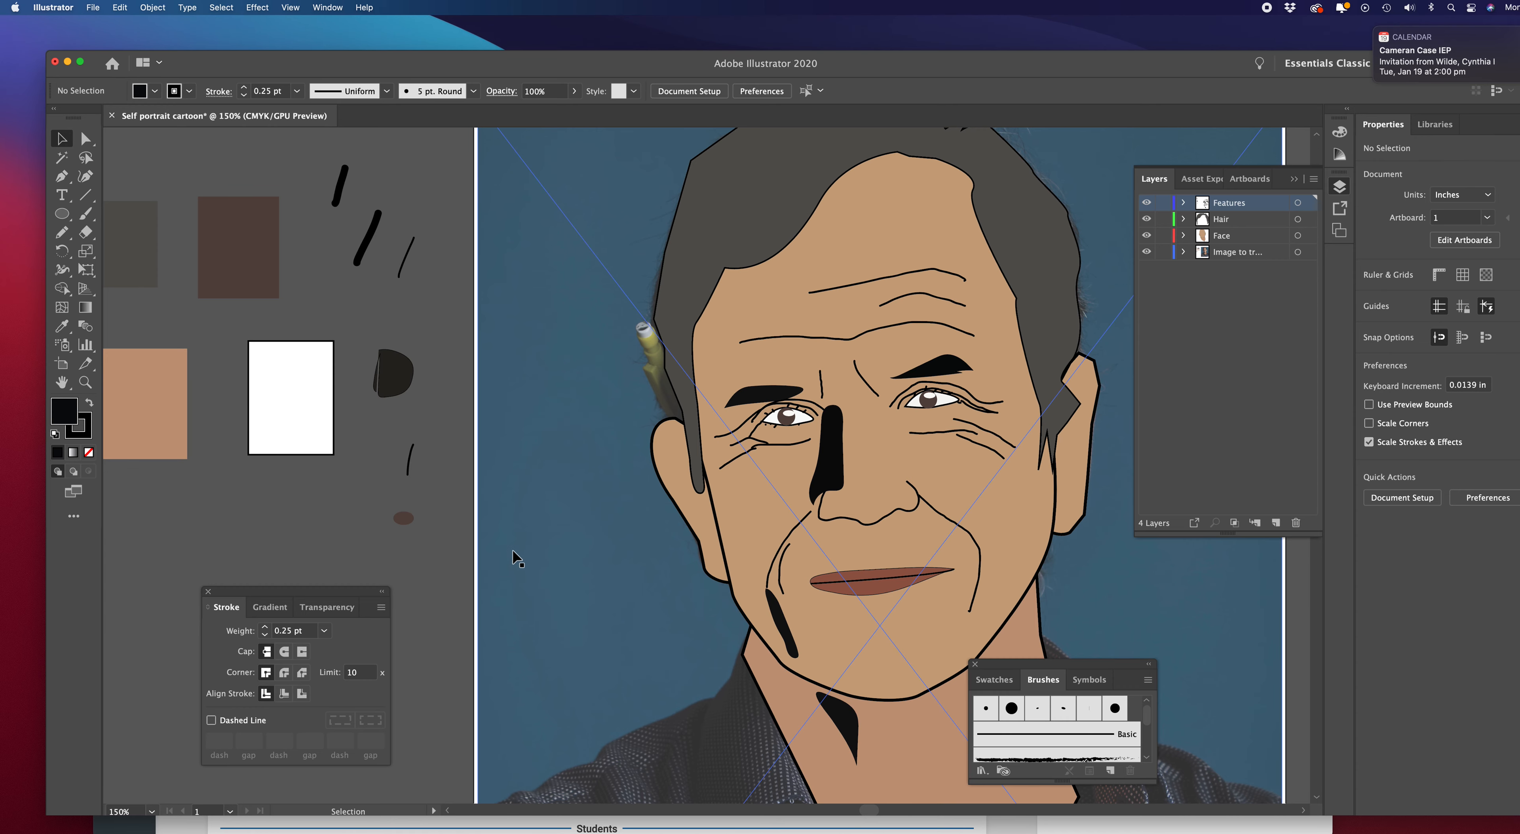
Move the Brushes panel clear of the artwork and create a new layer named Clothes above the Features layer
key("super+minus")
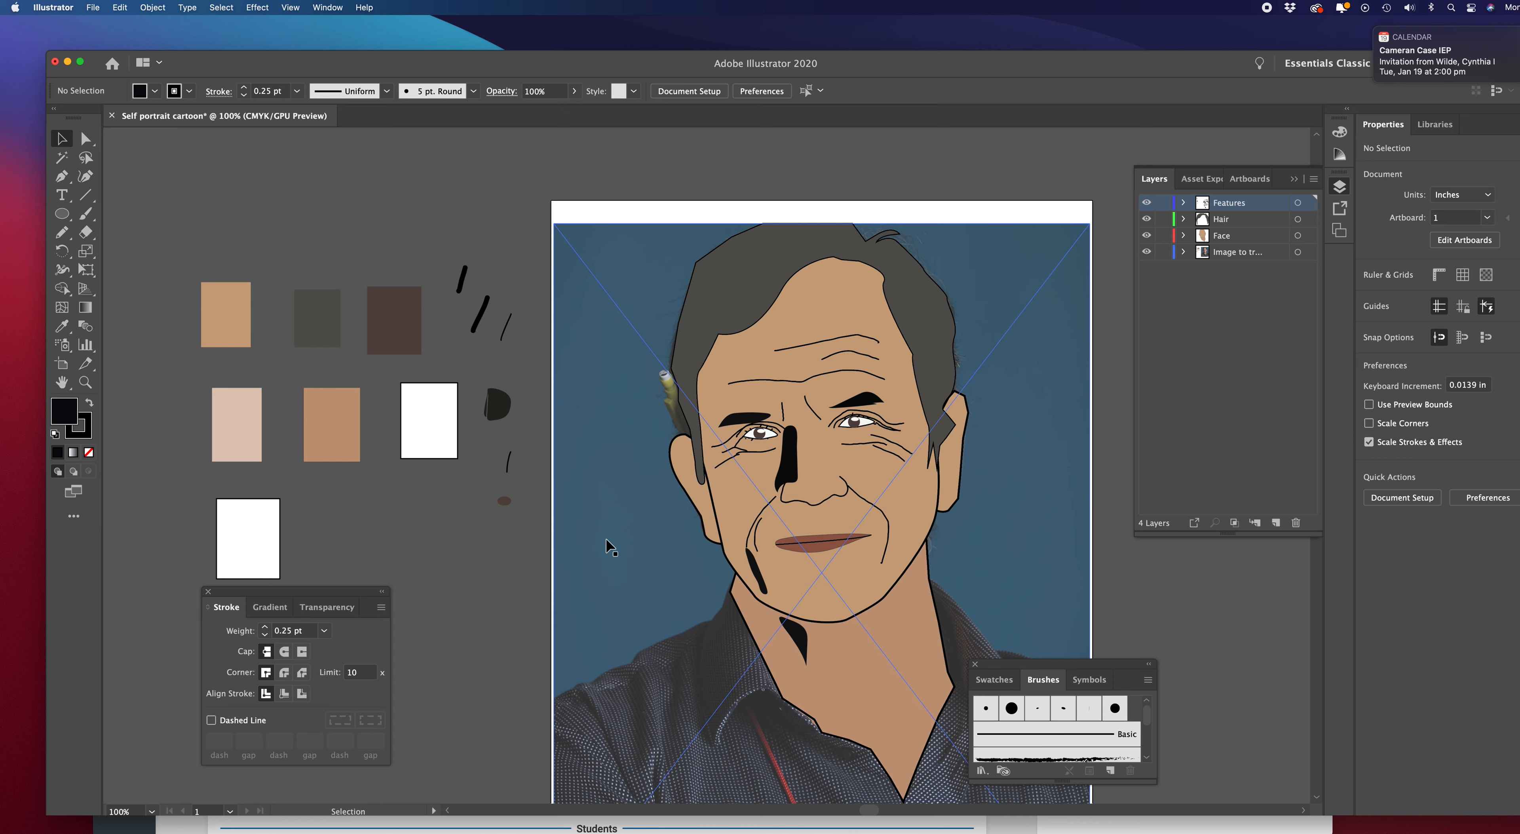
left_click_drag(1079, 667, 1226, 667)
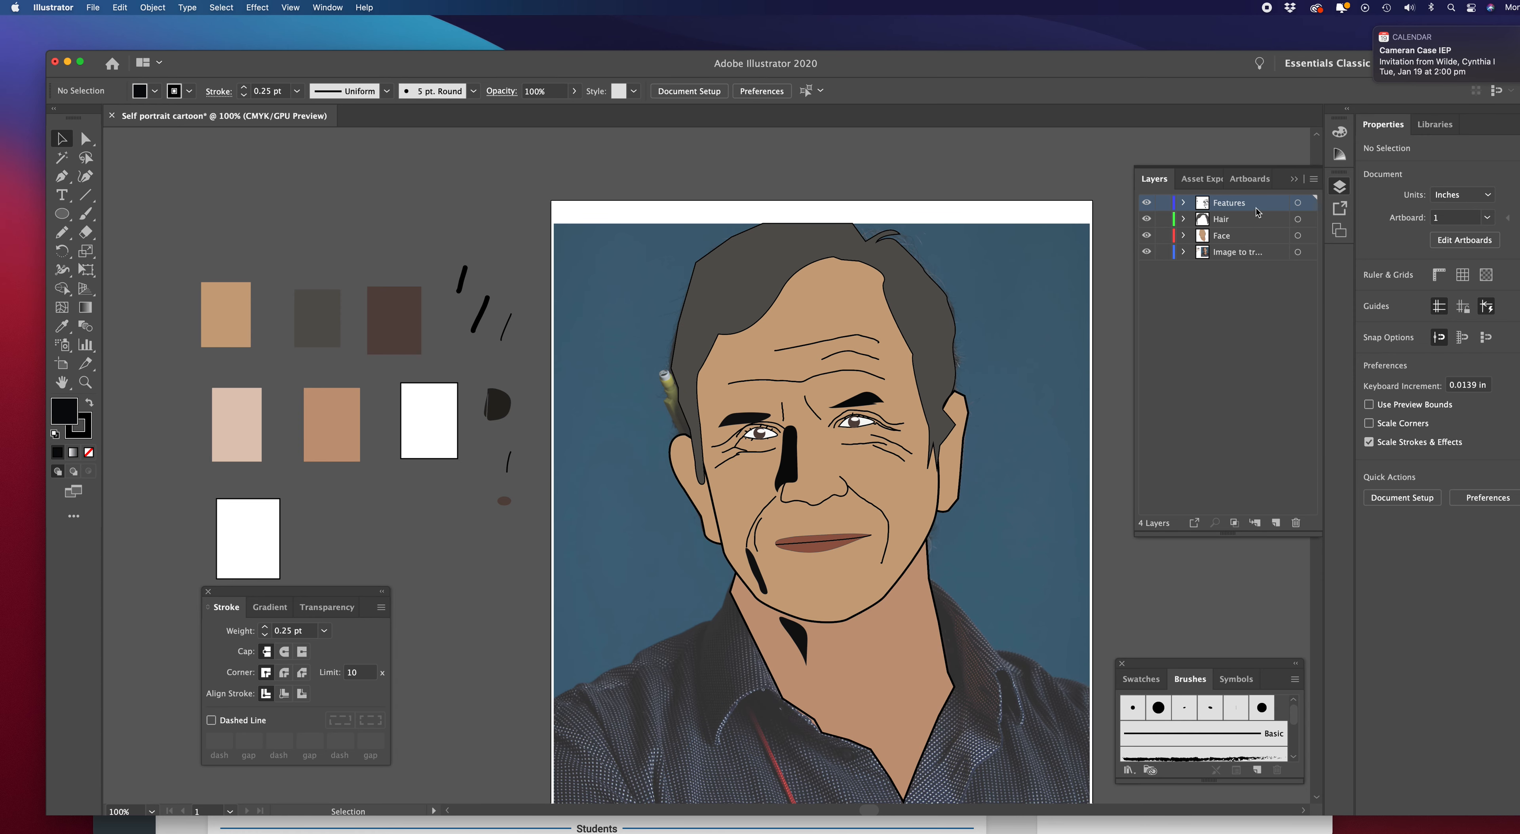
left_click(1276, 522)
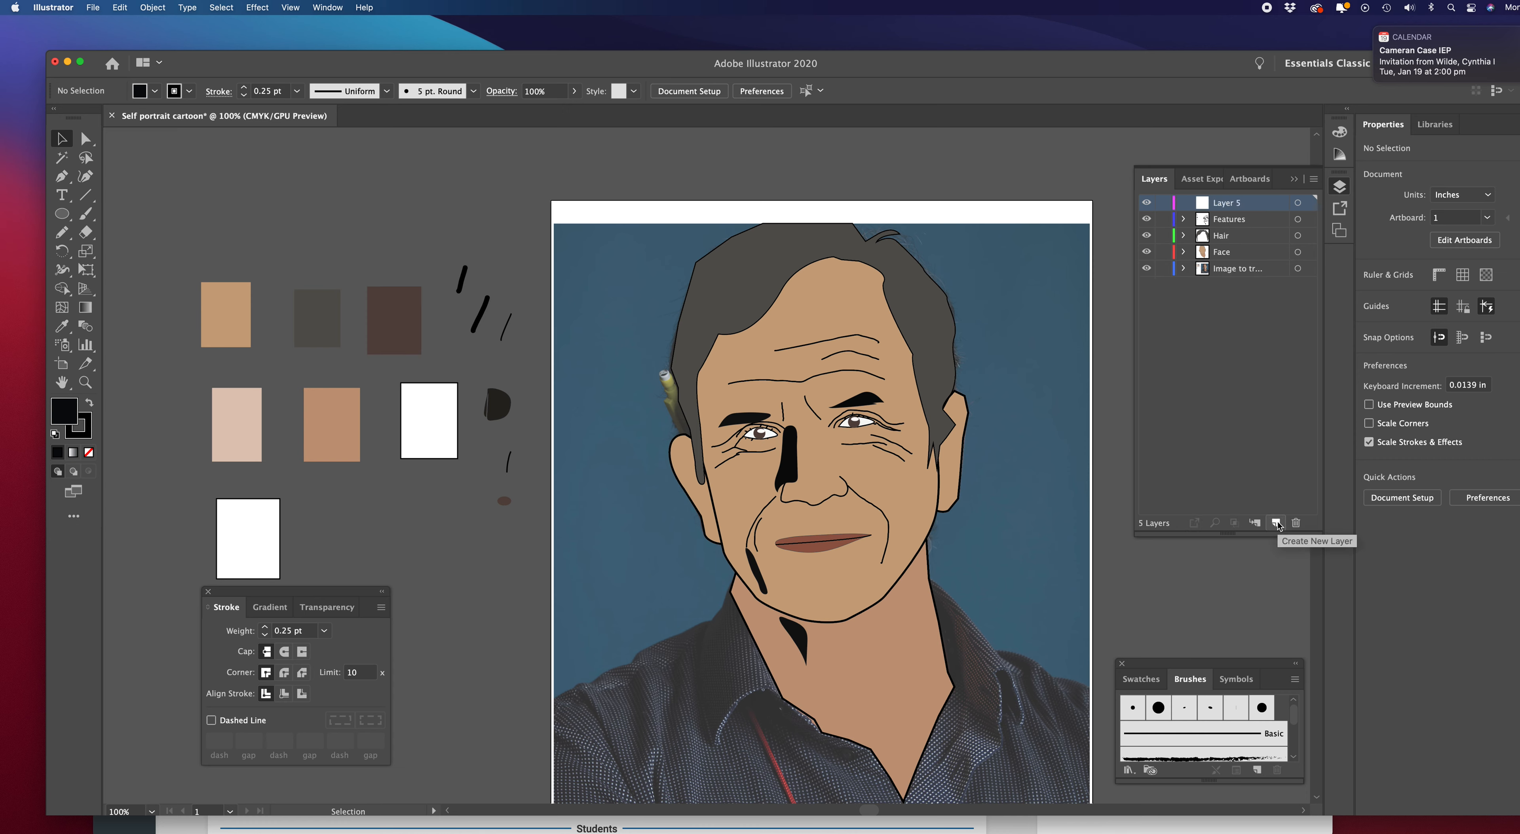
double_click(1228, 203)
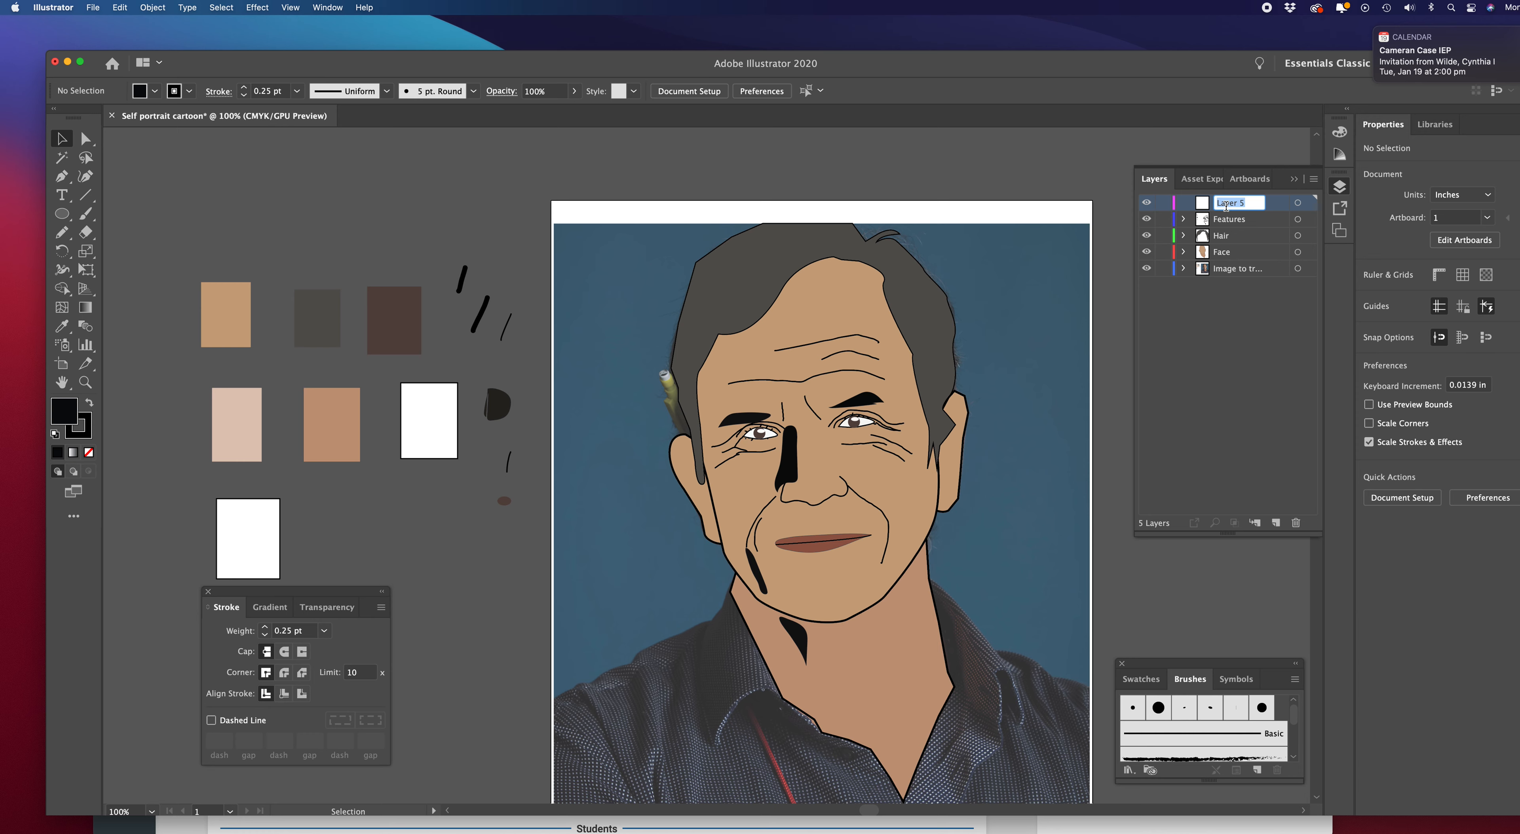
type("d")
left_click(1174, 432)
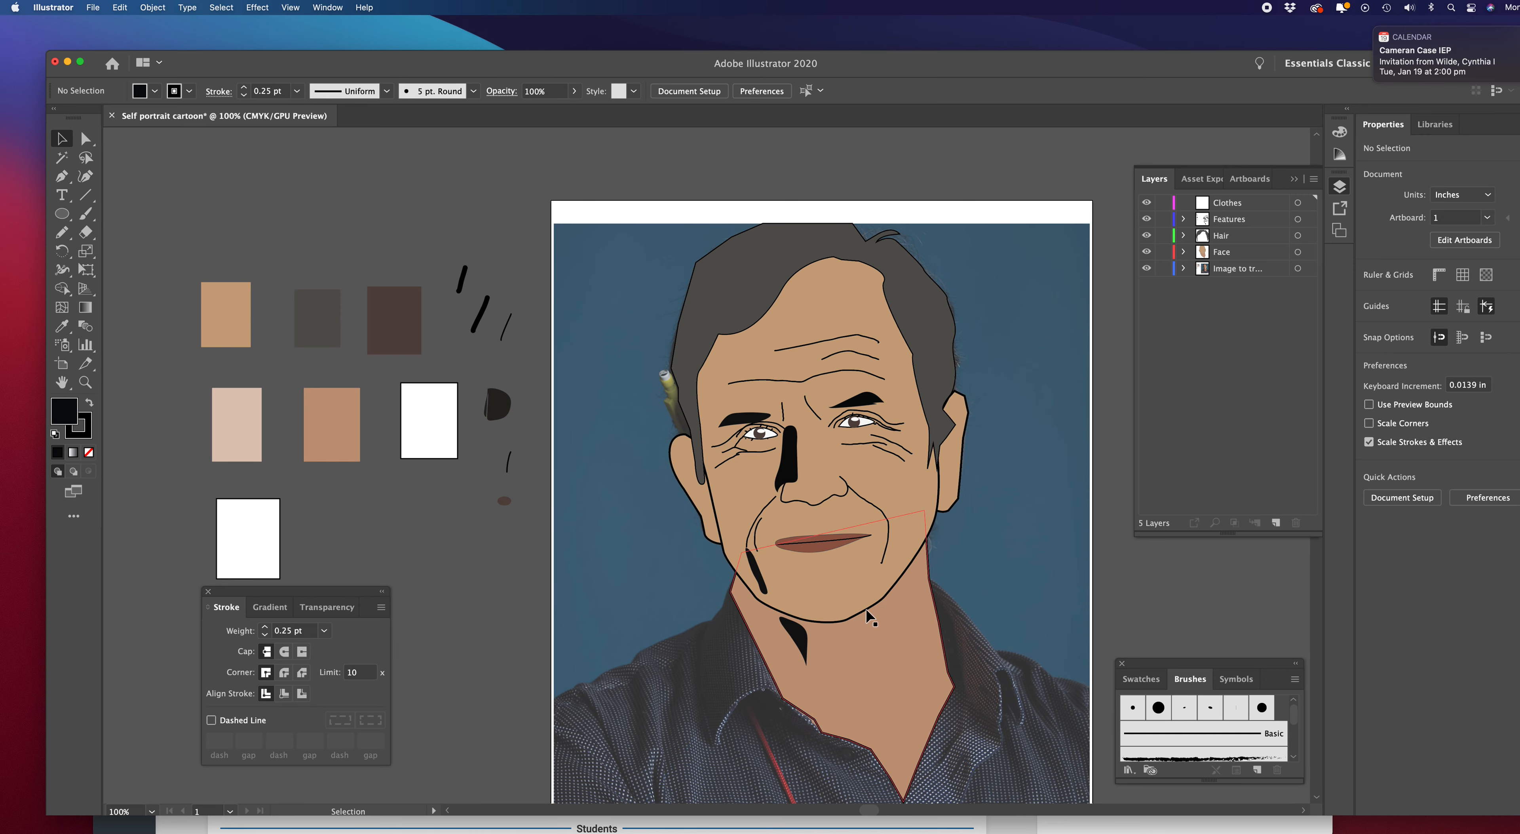
On the Clothes layer, start the shirt outline with the Pen and no fill, tracing the picture's left shoulder up to the collar tip
left_click(56, 176)
left_click(1259, 206)
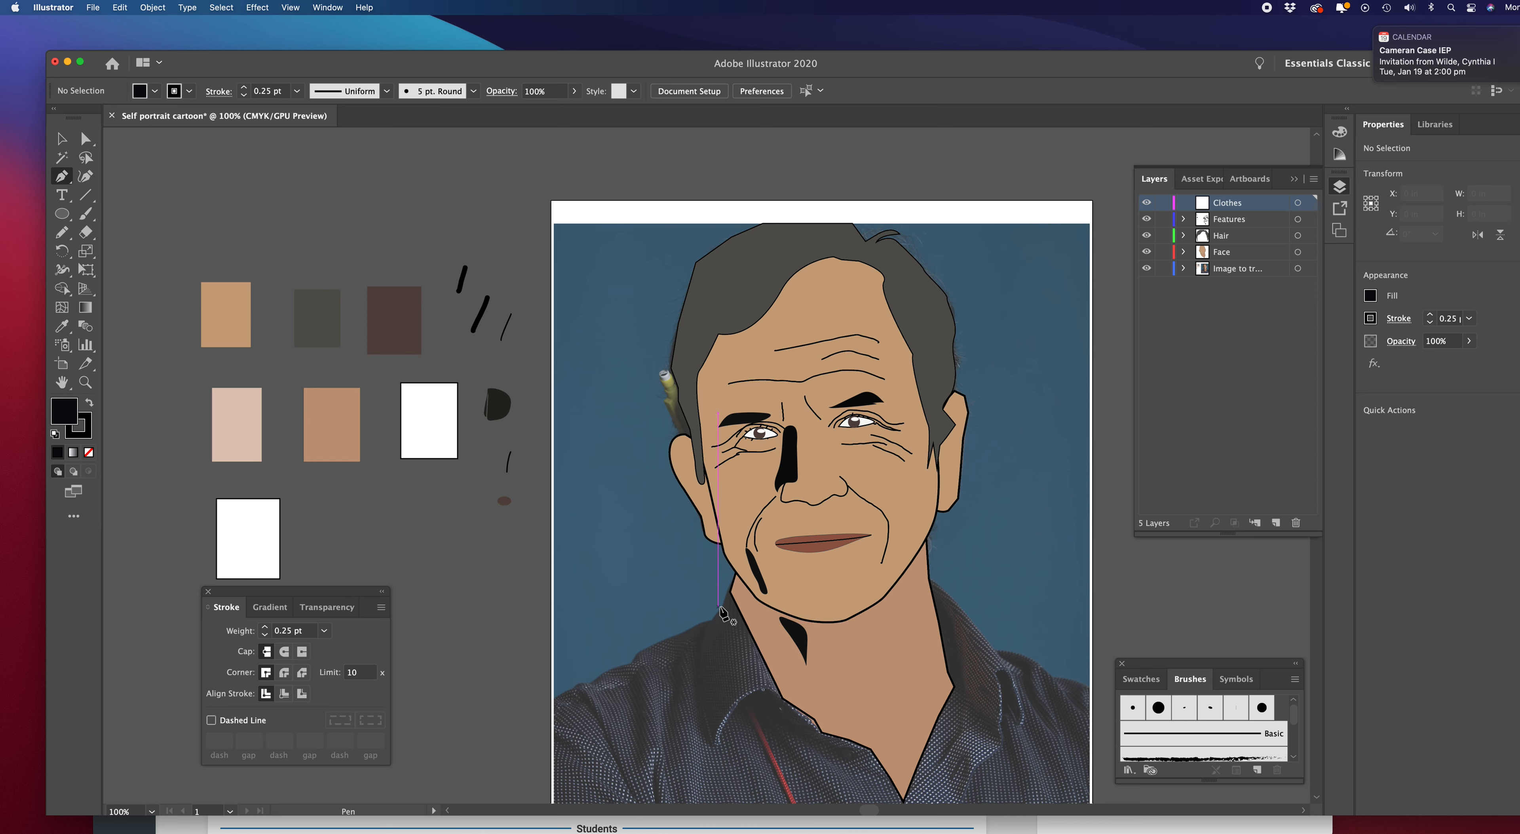
left_click(554, 696)
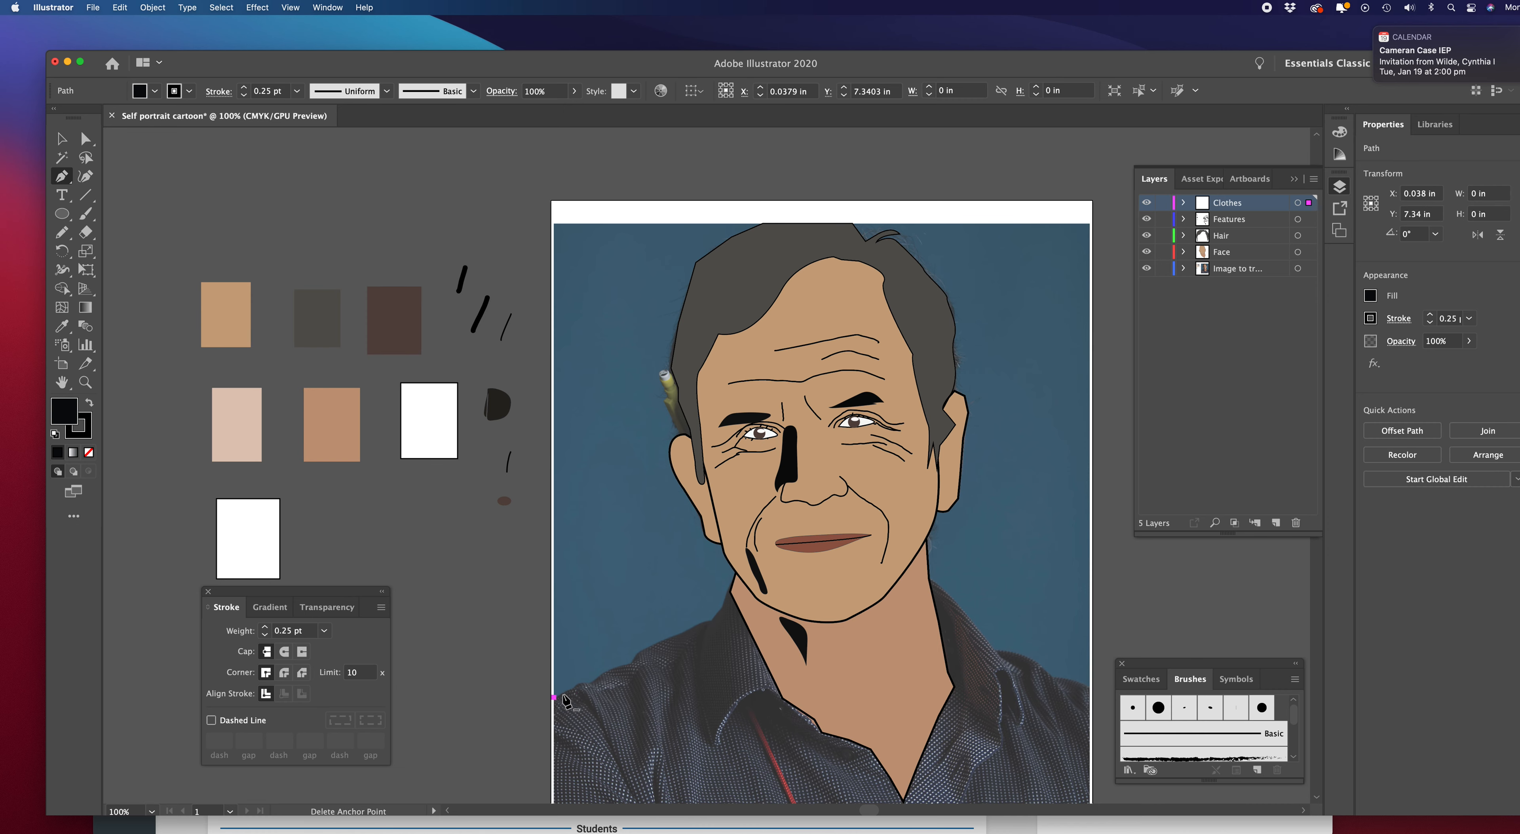
left_click(585, 683)
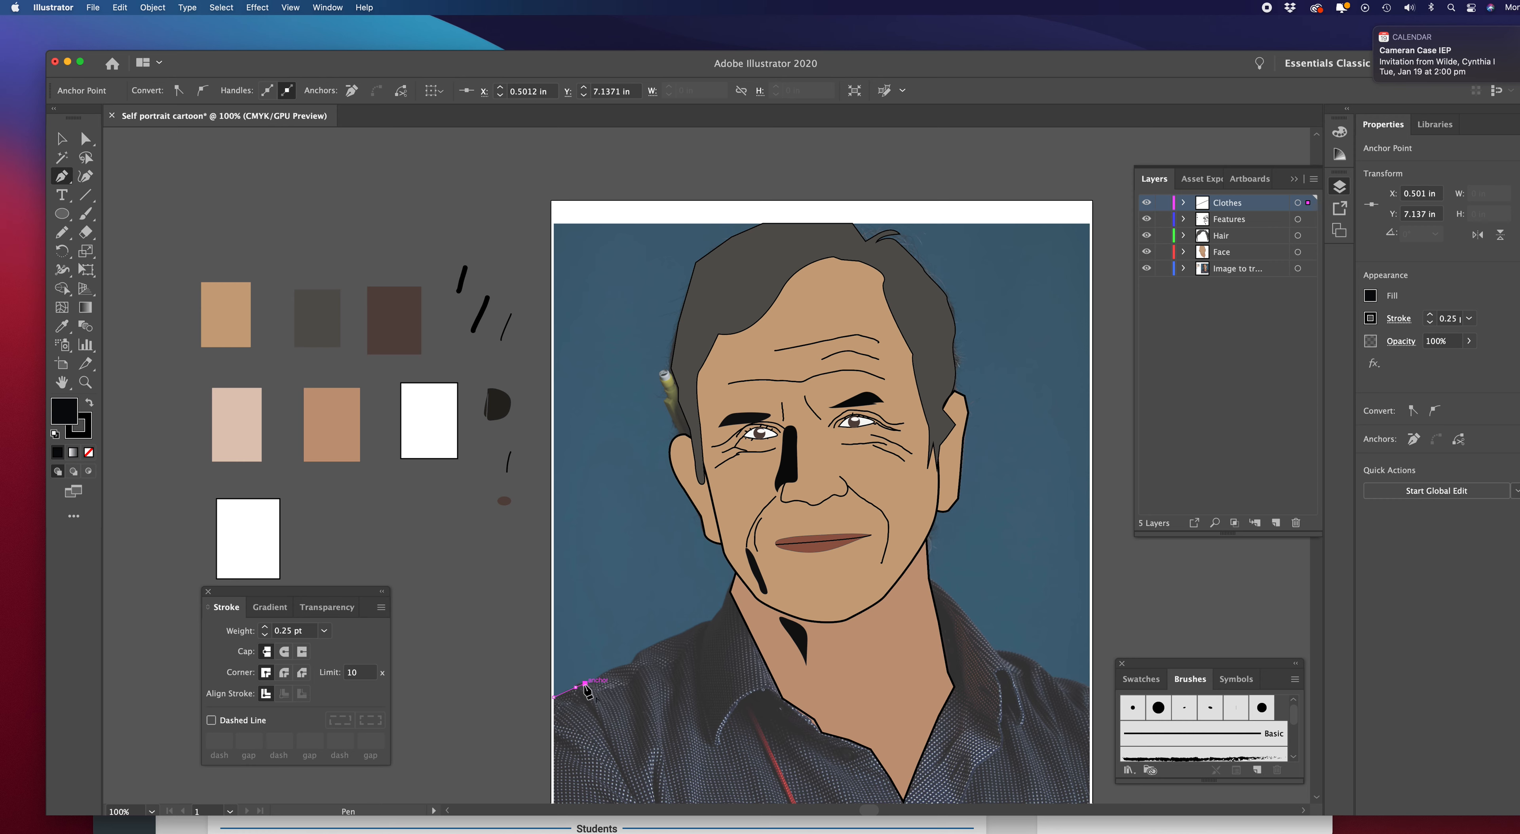
left_click(89, 453)
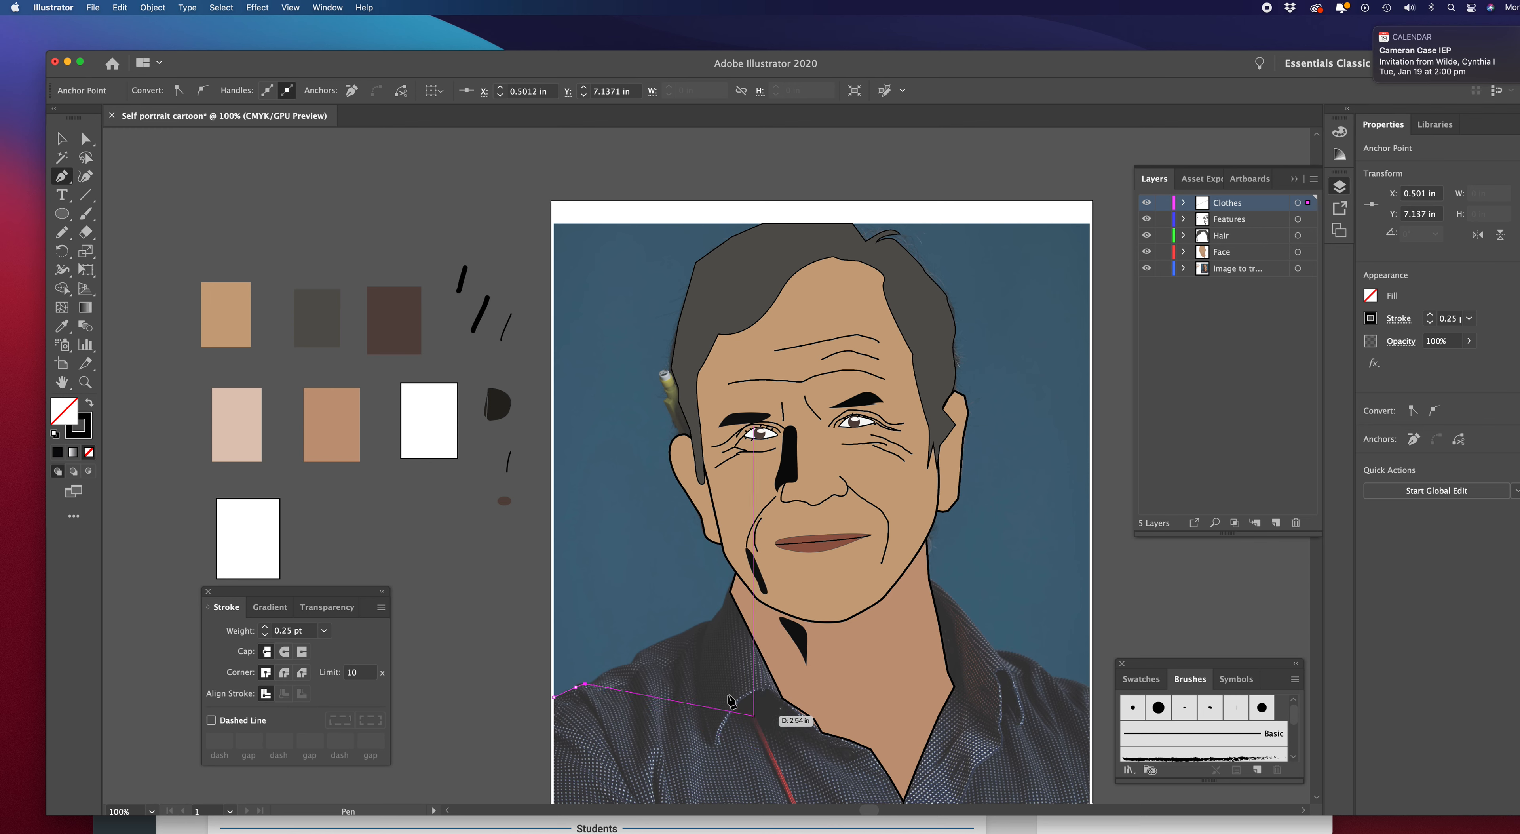
left_click_drag(602, 676, 606, 673)
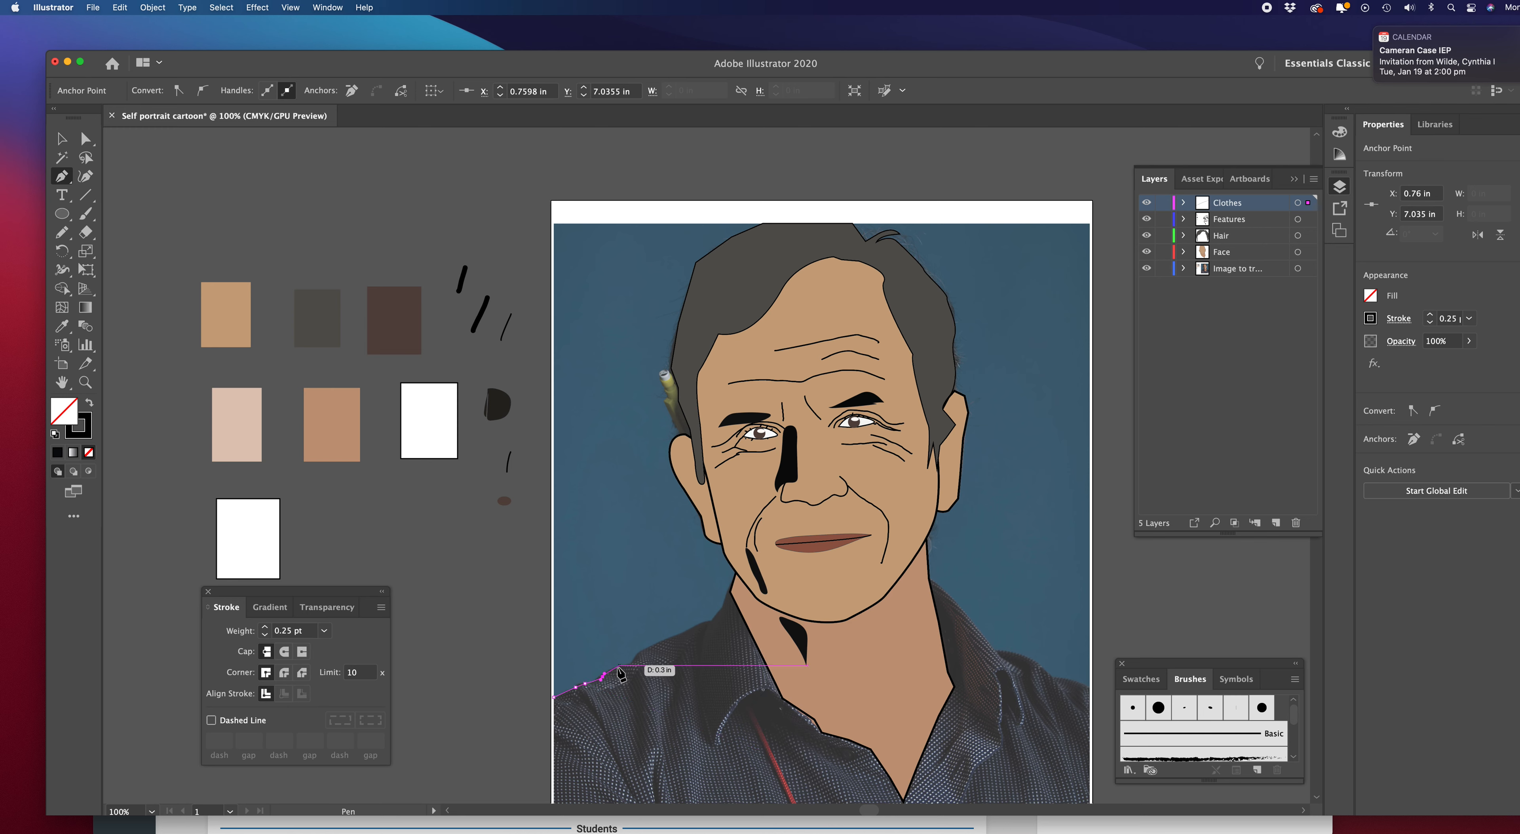
left_click(615, 666)
left_click(627, 665)
left_click(636, 653)
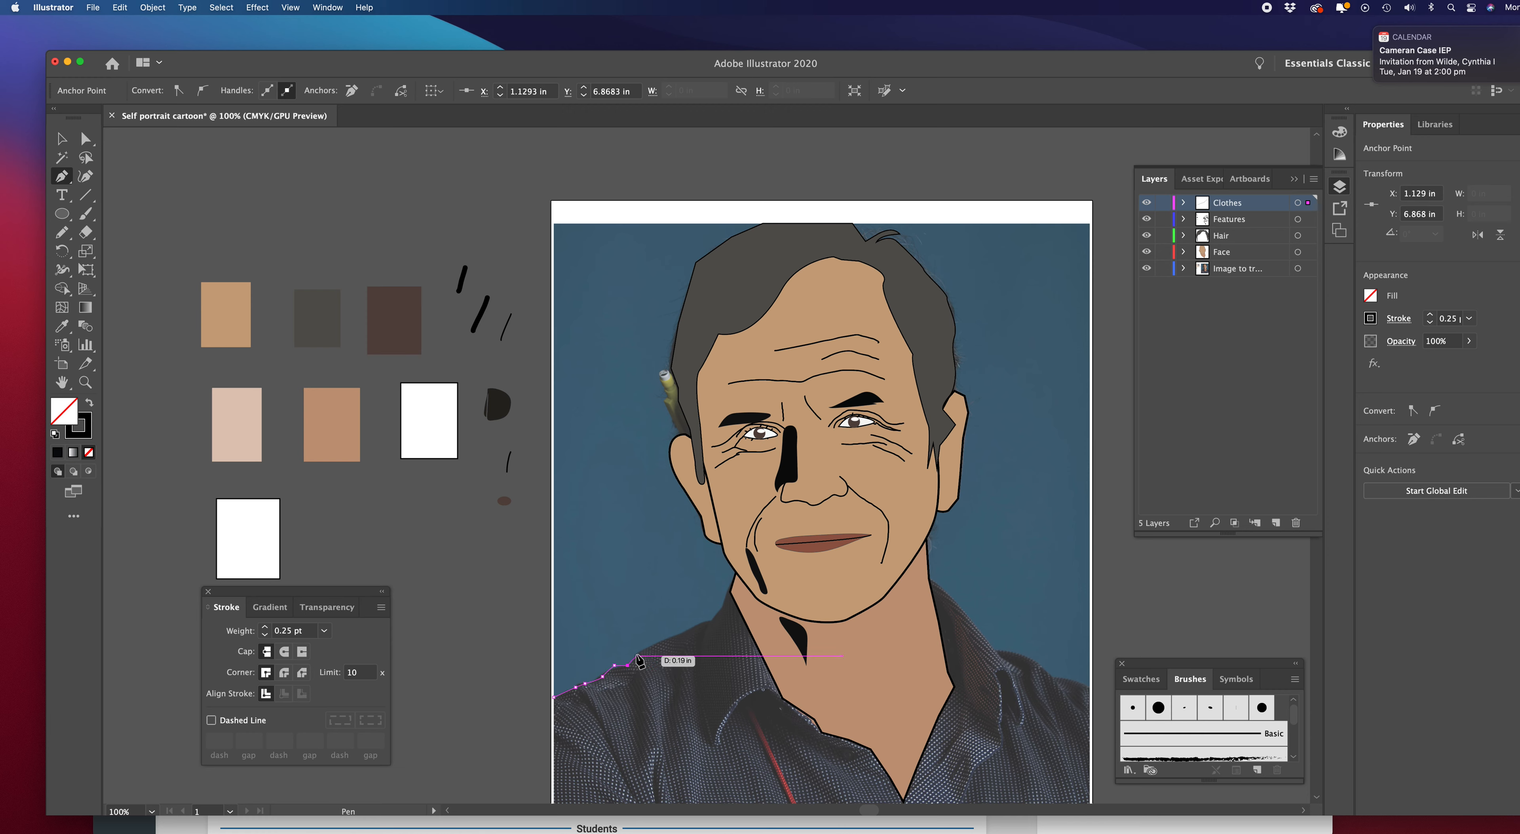
left_click(660, 640)
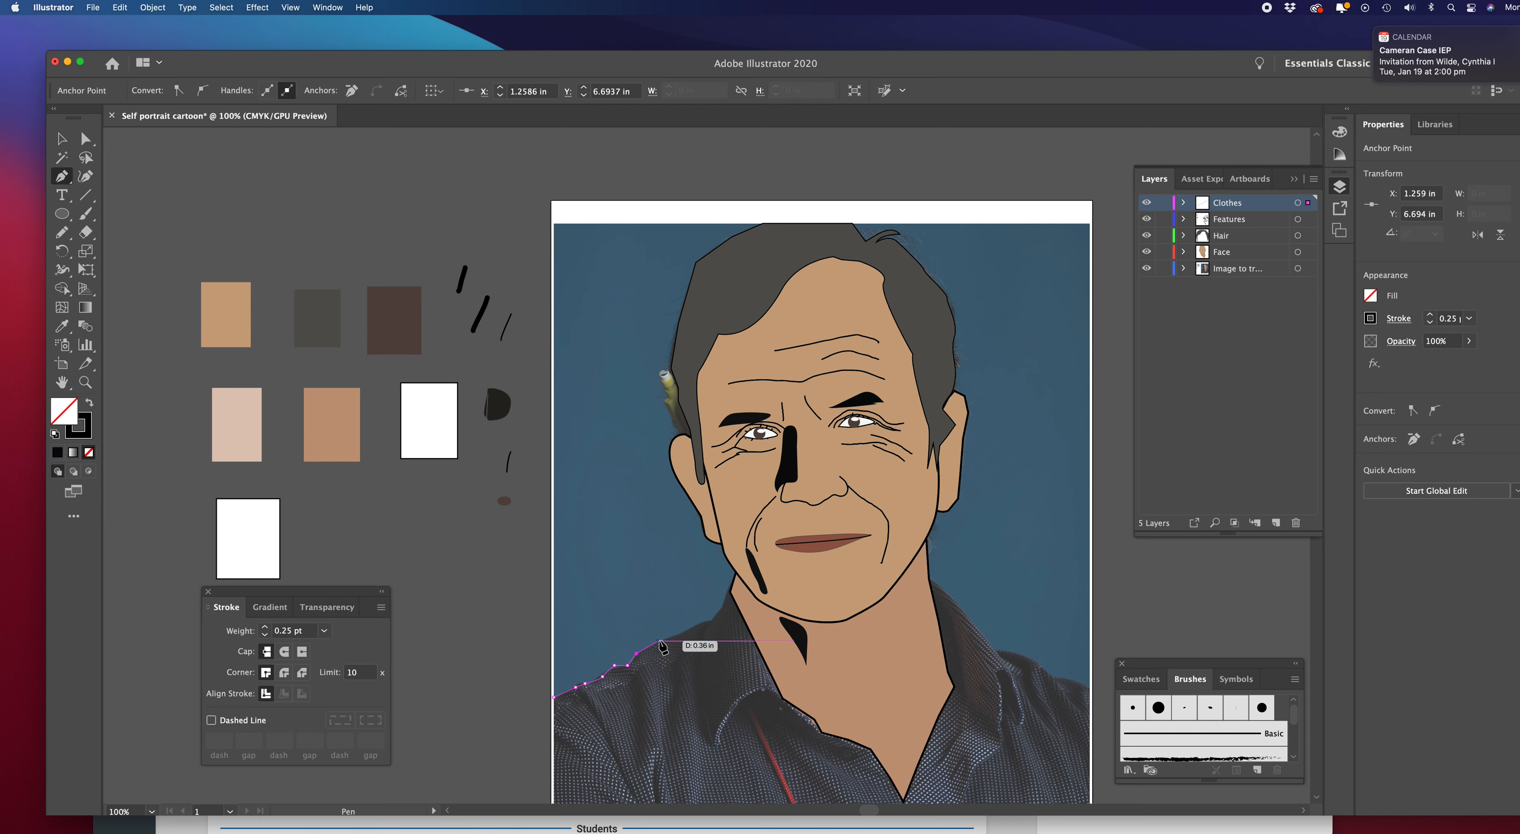
left_click(710, 622)
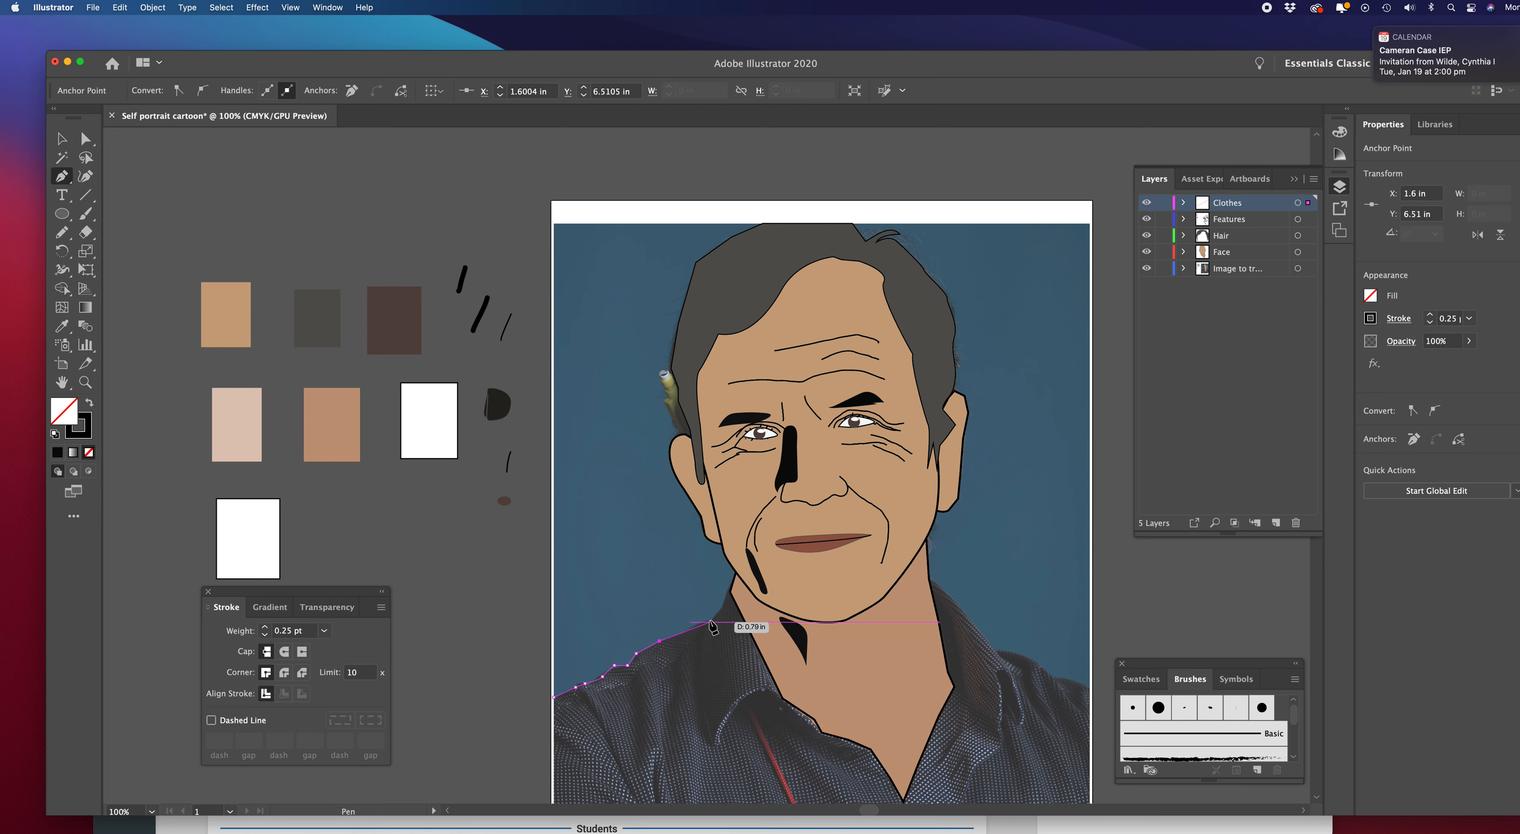
left_click(730, 591)
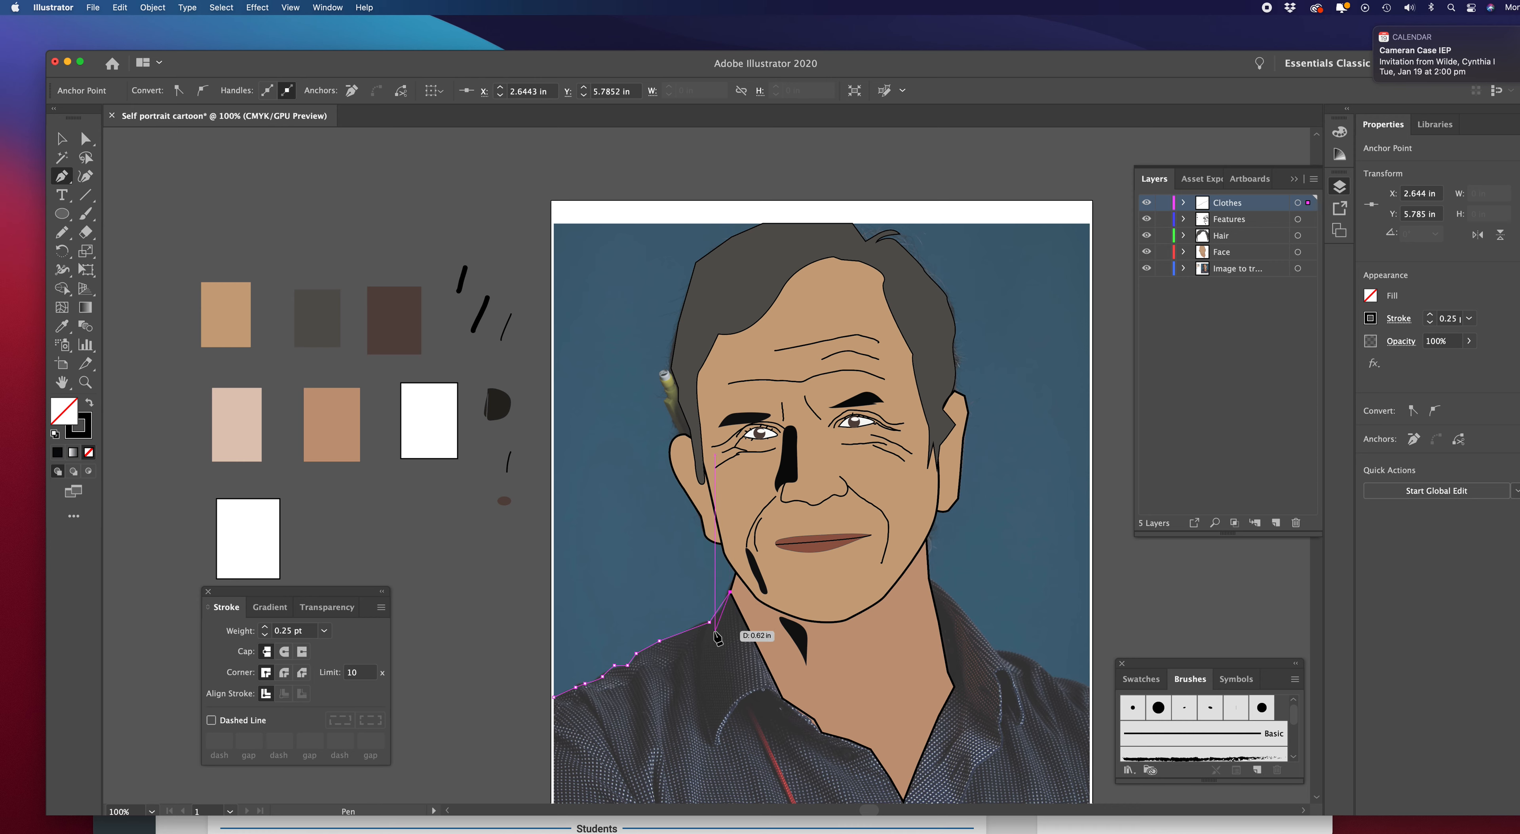
Continue the shirt outline down the open neckline to its V point and up to the collar top on the picture's right side
left_click(779, 689)
left_click(814, 720)
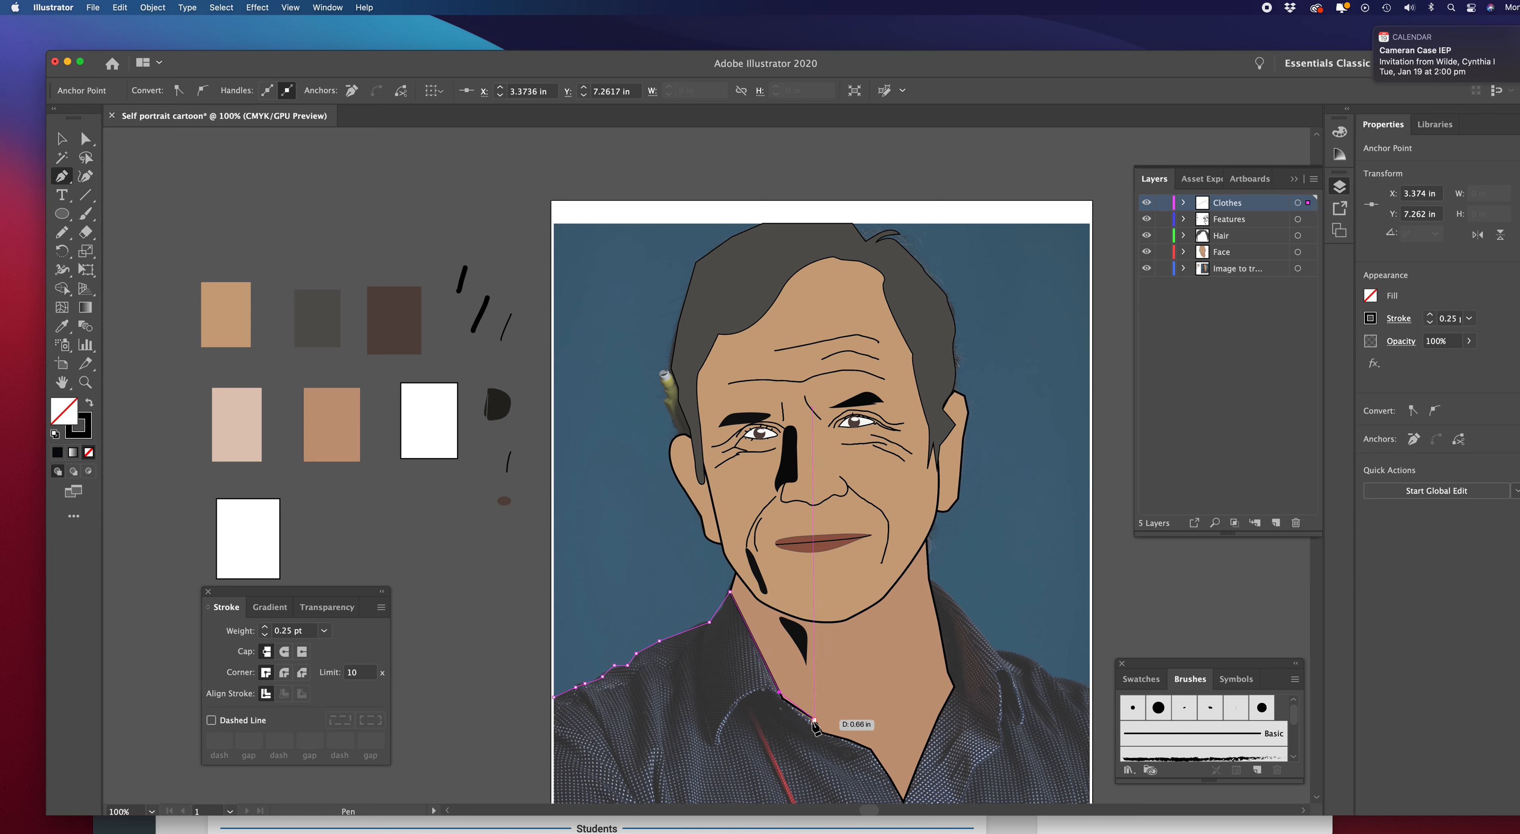
left_click(822, 732)
left_click(875, 756)
left_click(872, 749)
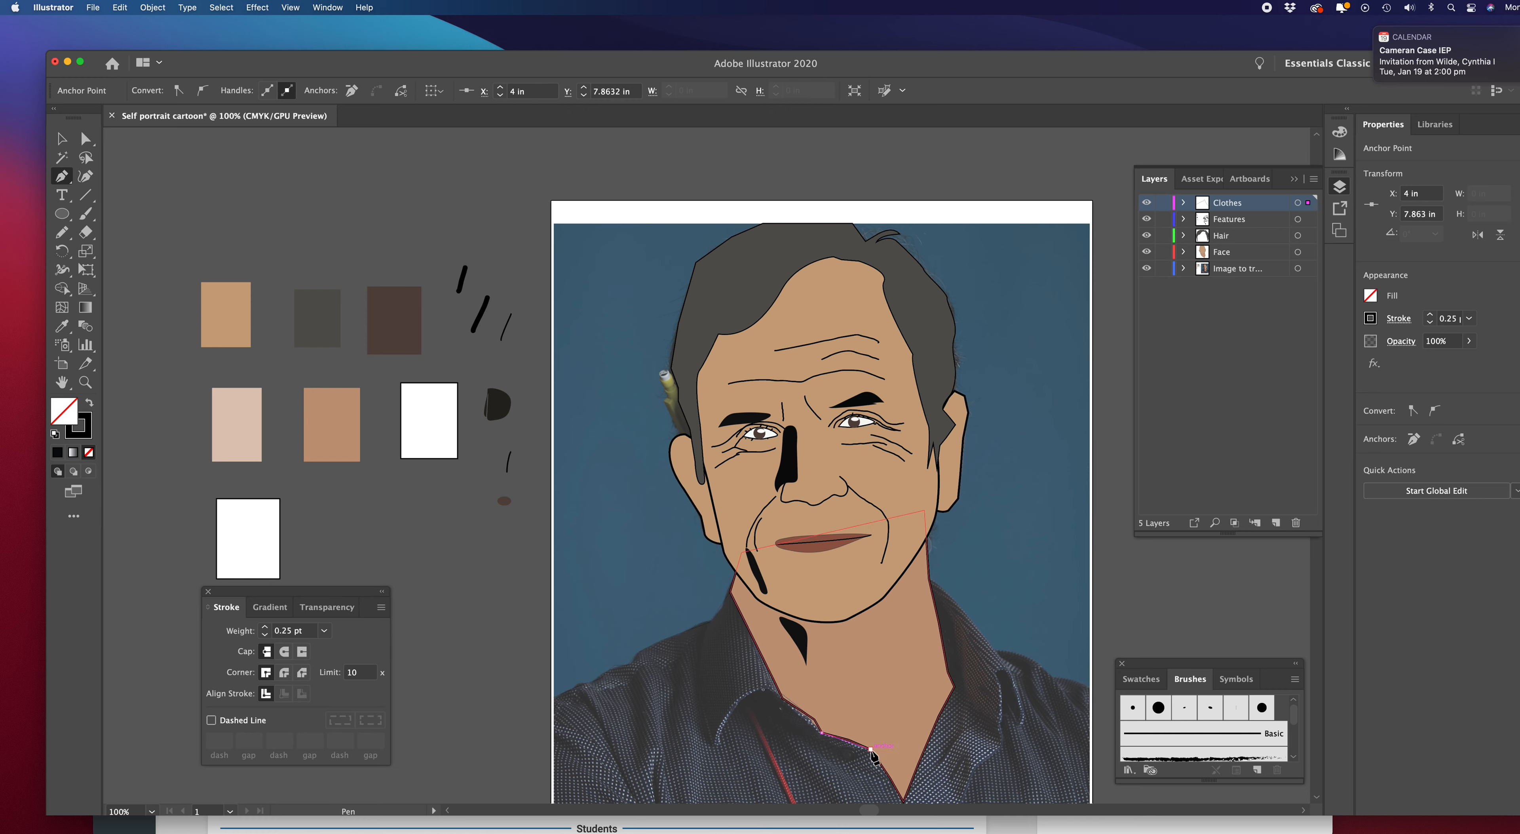
left_click(902, 800)
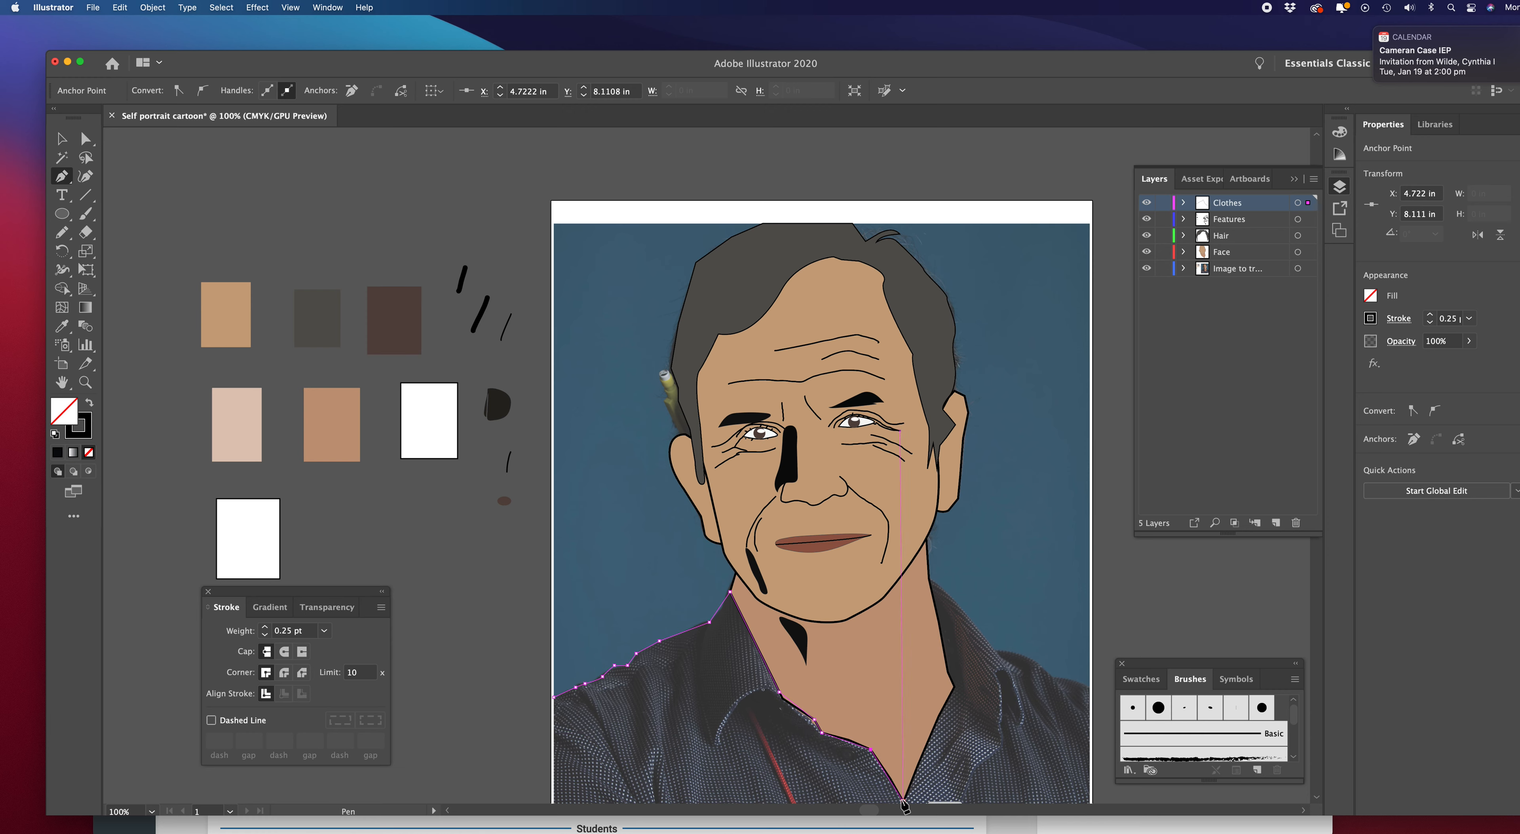
left_click(954, 686)
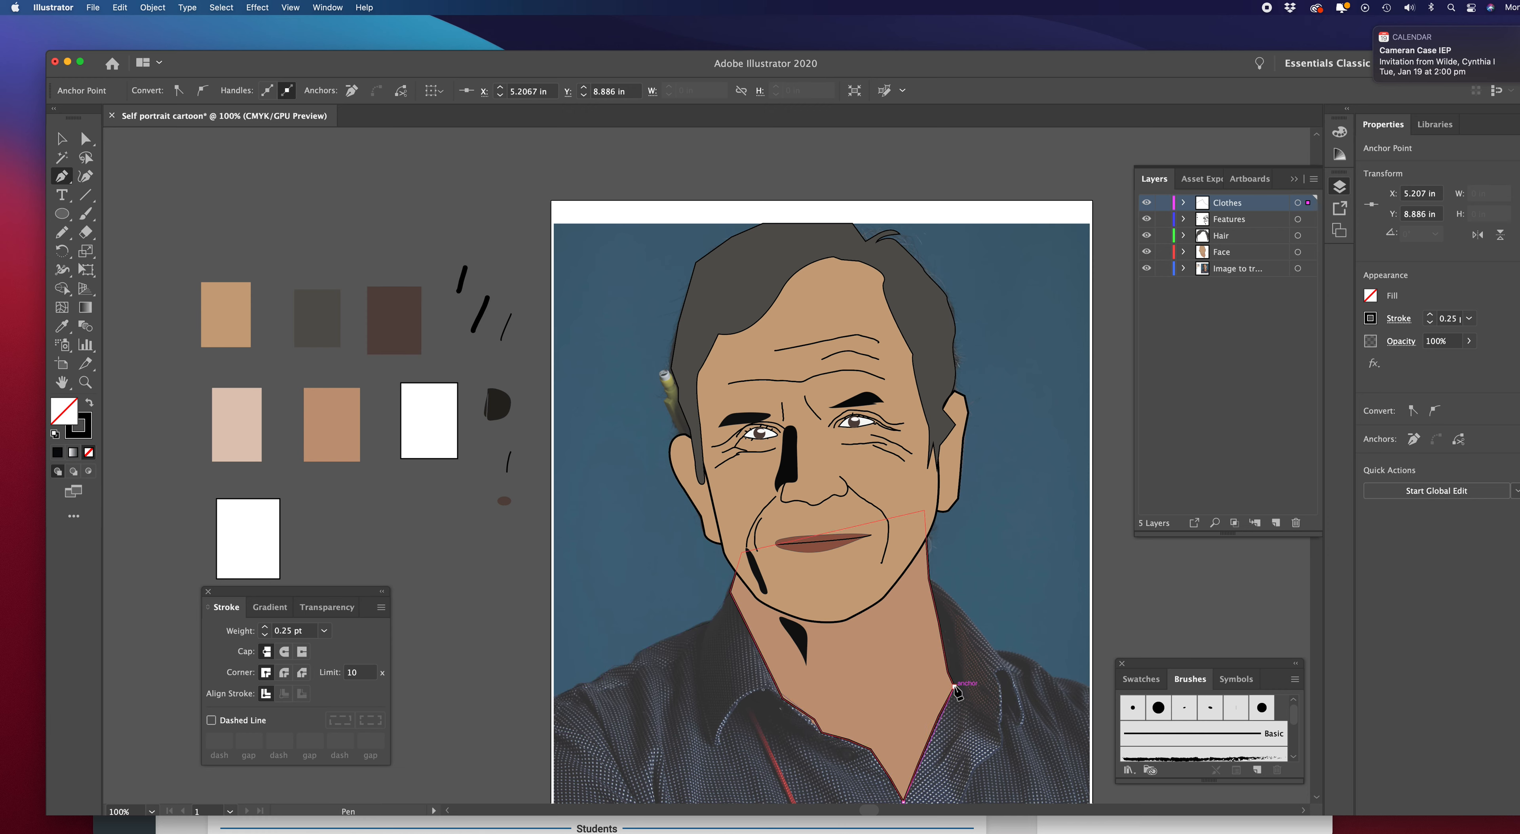
left_click(930, 579)
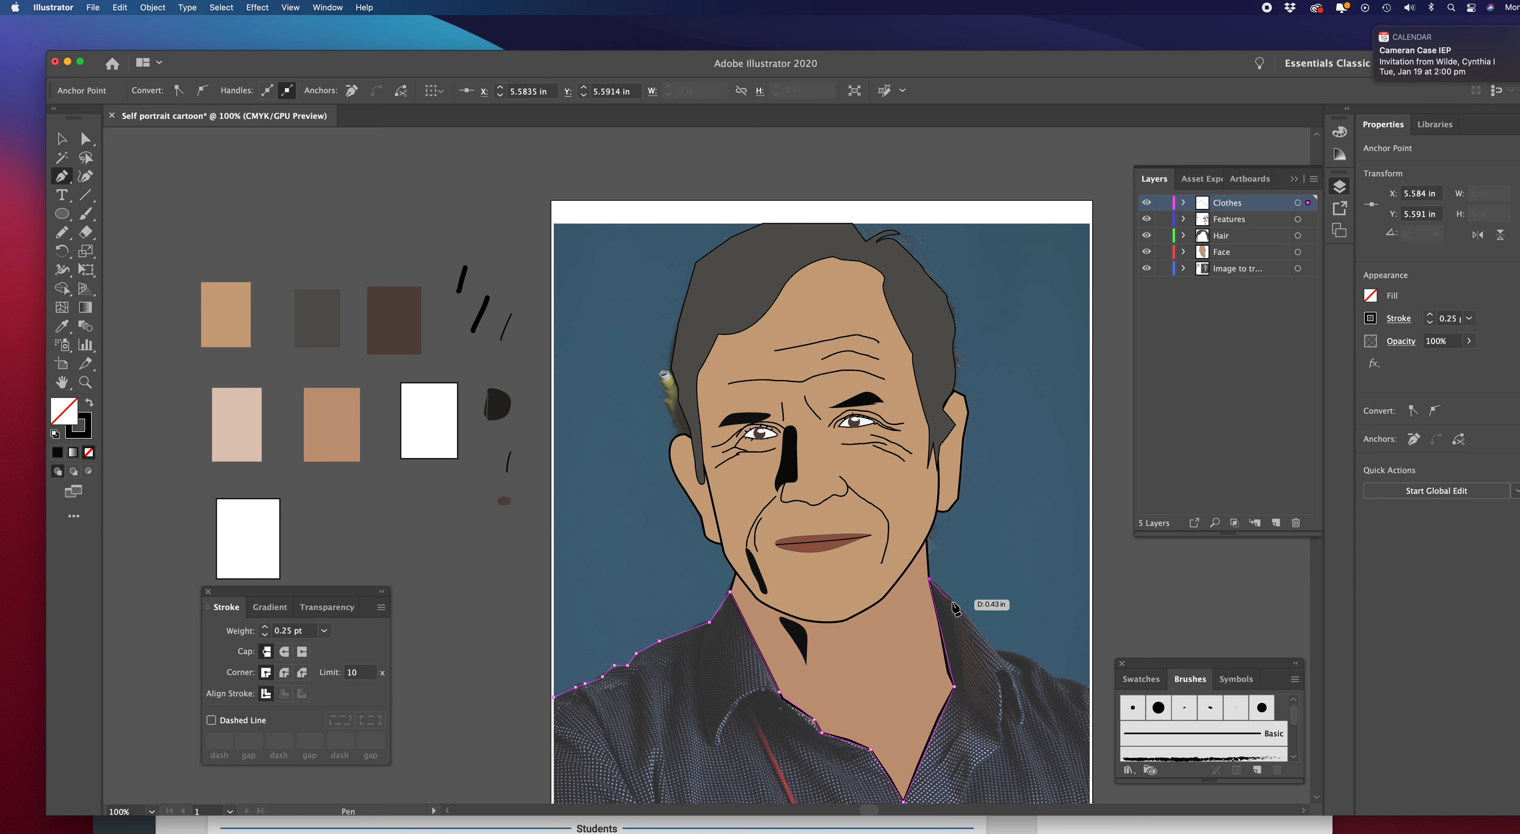
left_click(1010, 669)
left_click(994, 650)
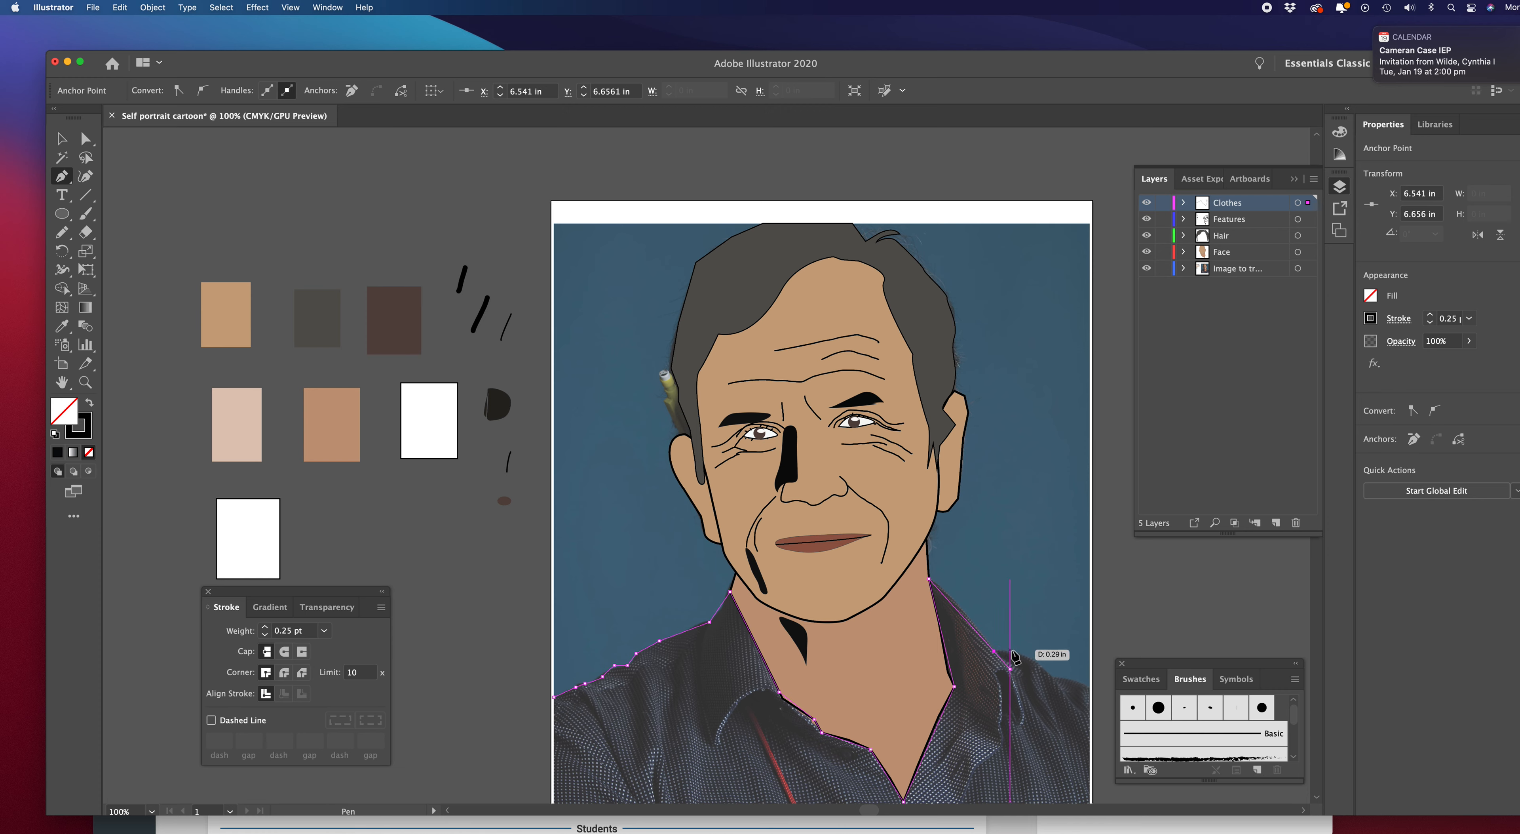
left_click(1006, 651)
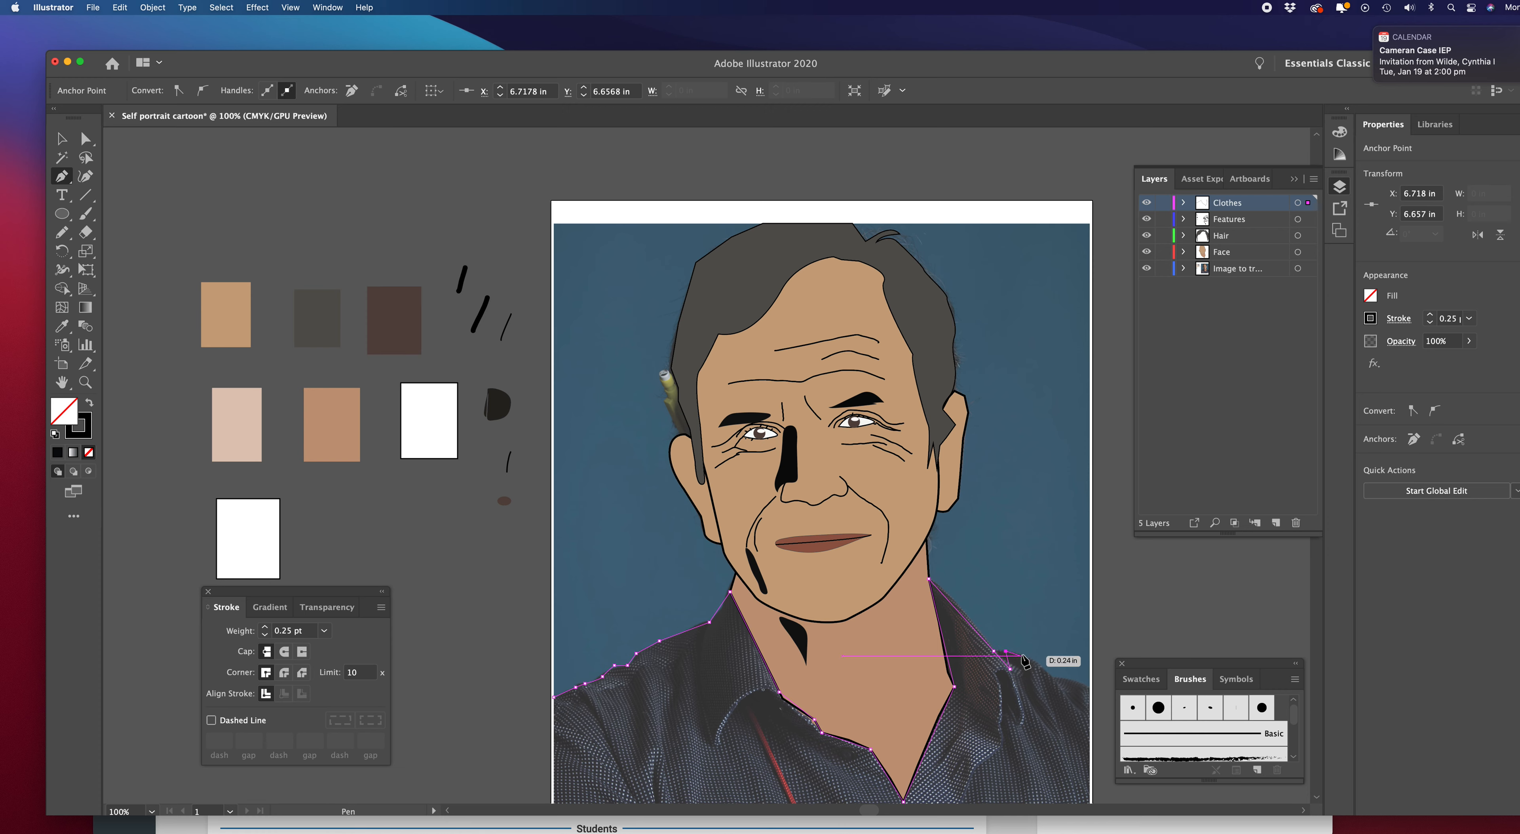
key("super")
left_click(1024, 657, "super")
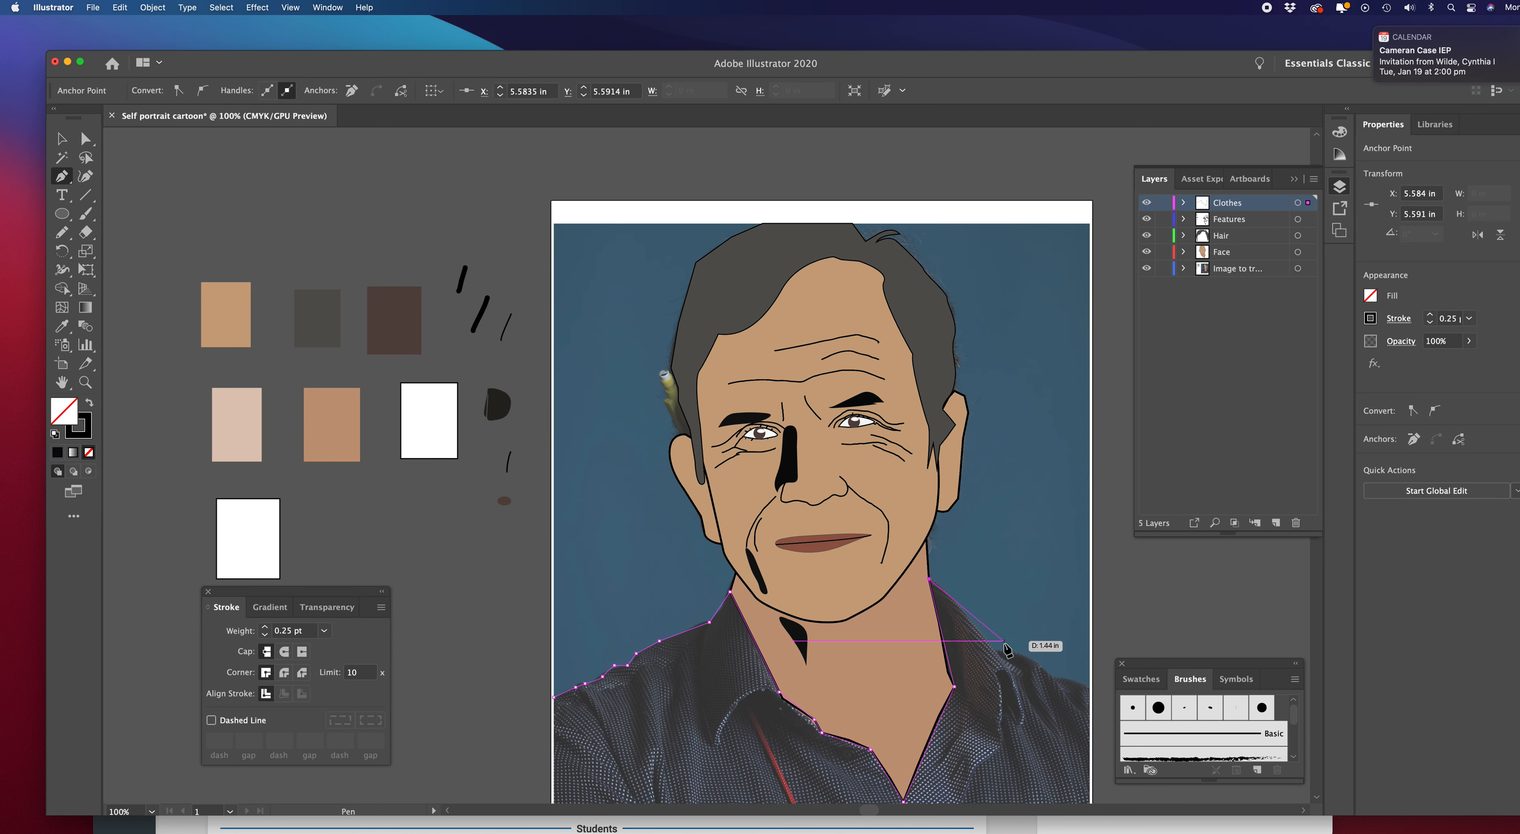
Trace the collar's outer edge and the shoulder on the picture's right side out to the artboard edge
left_click(994, 650)
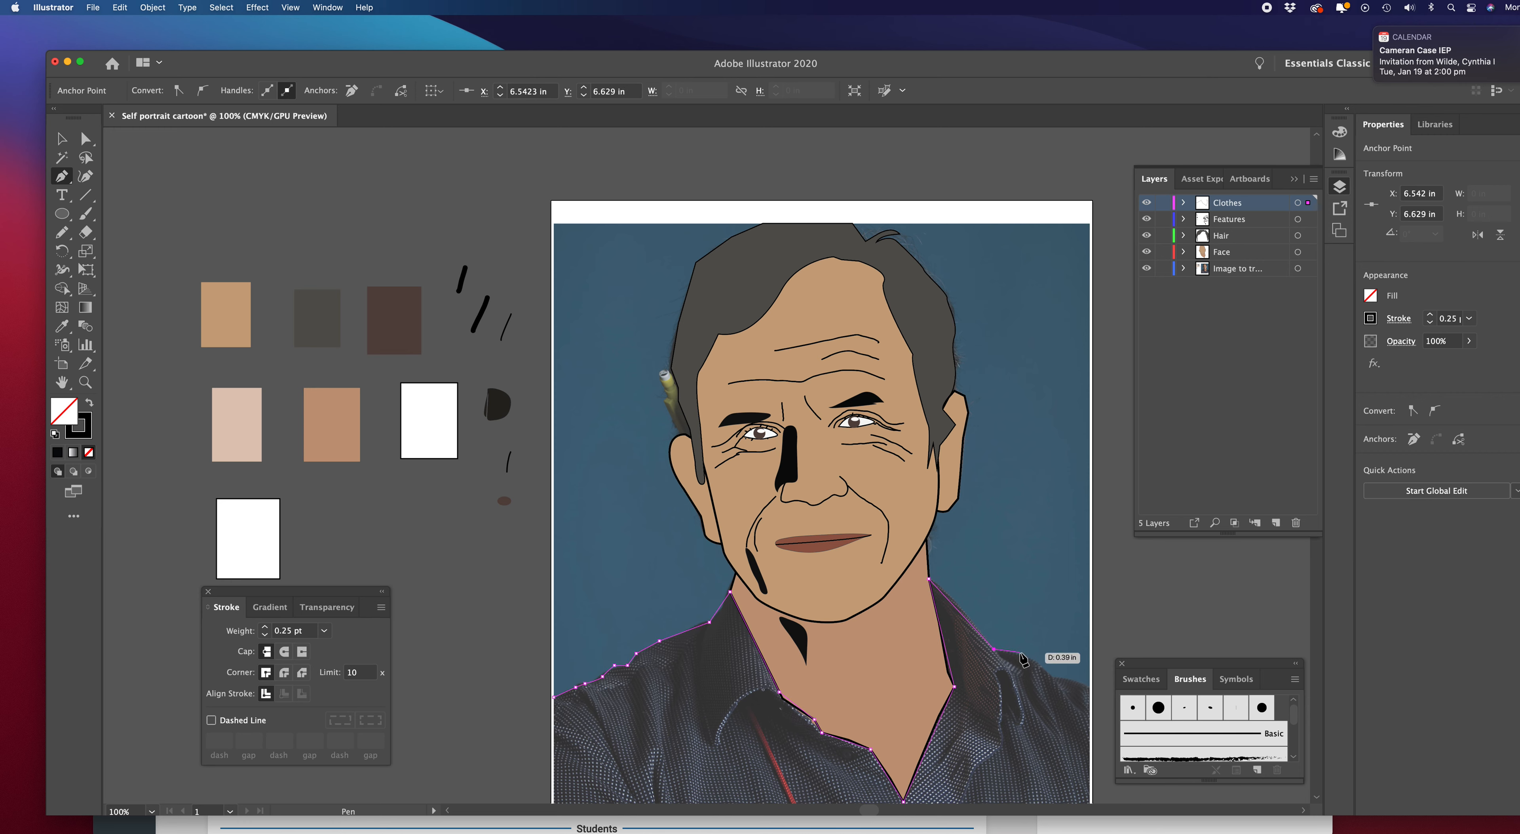
left_click(1041, 667)
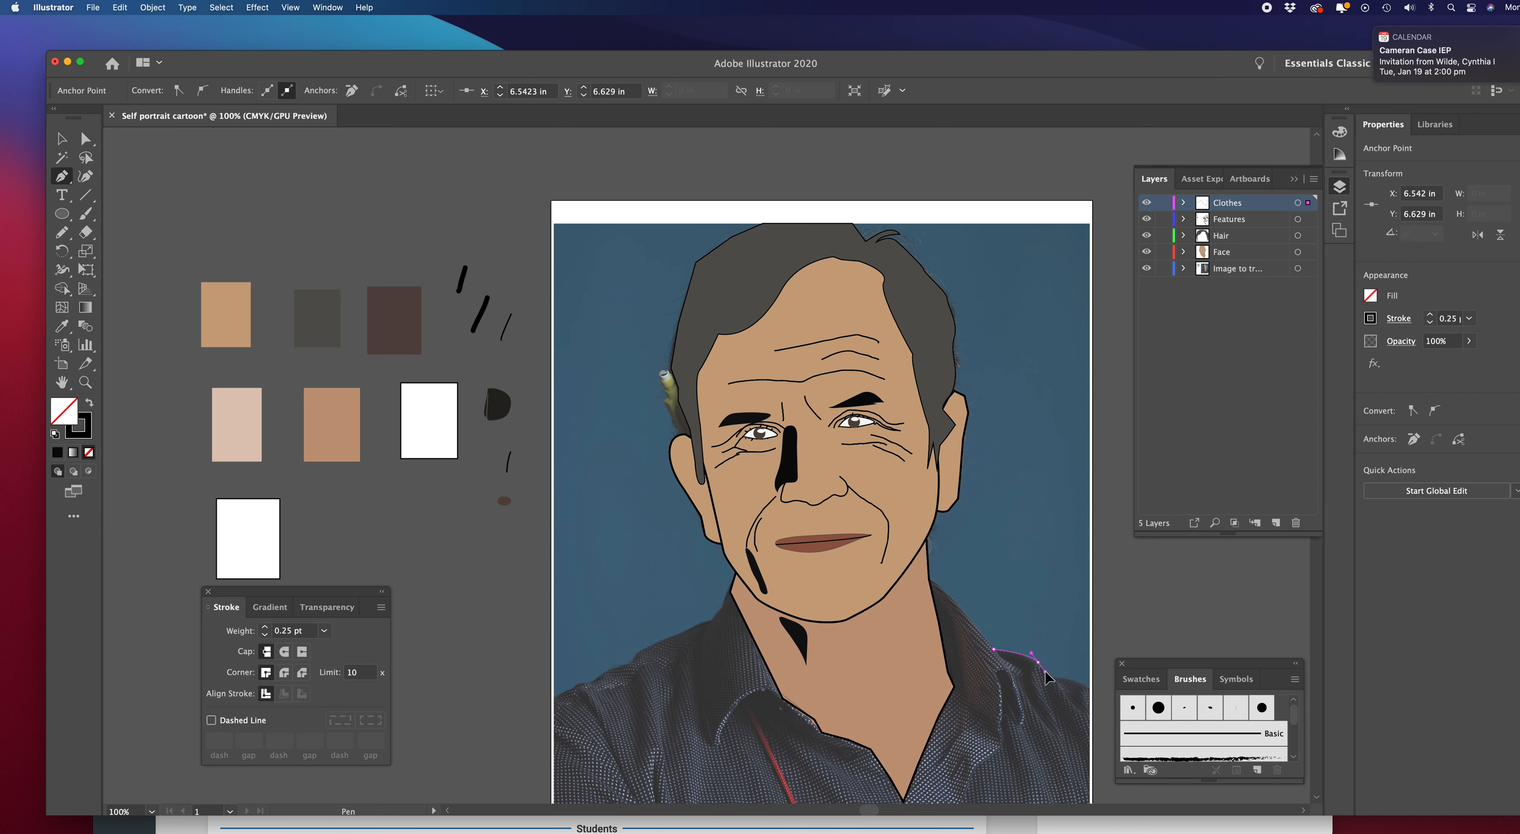
left_click(1053, 681)
left_click_drag(1088, 691, 1090, 701)
left_click(1092, 697)
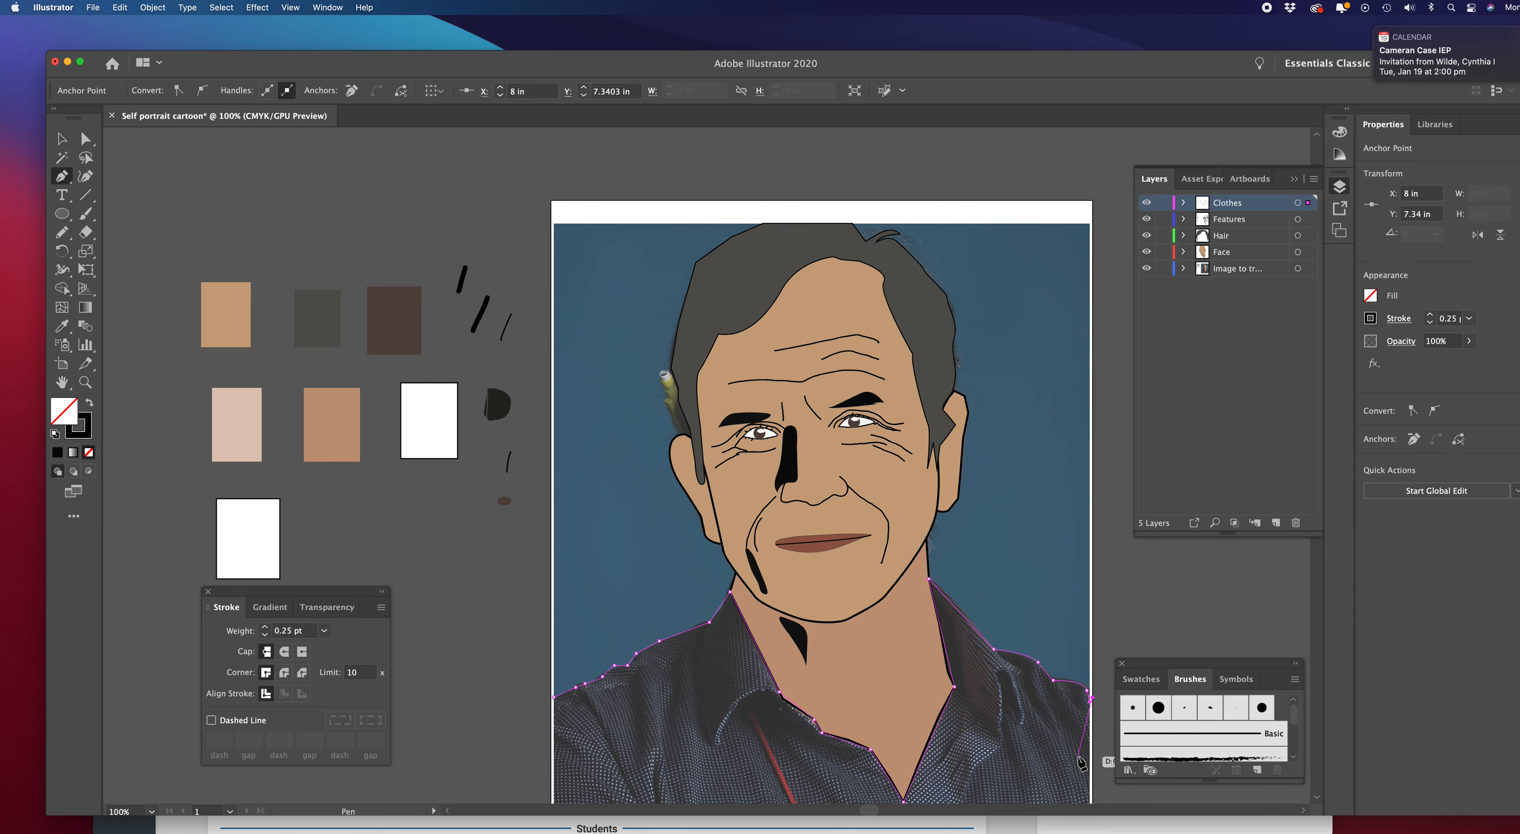
Close the shirt outline down the picture's right side, along the photo's bottom edge and up its left side, and select the whole shape
scroll(1088, 756, "down", 3)
scroll(1080, 759, "down", 5)
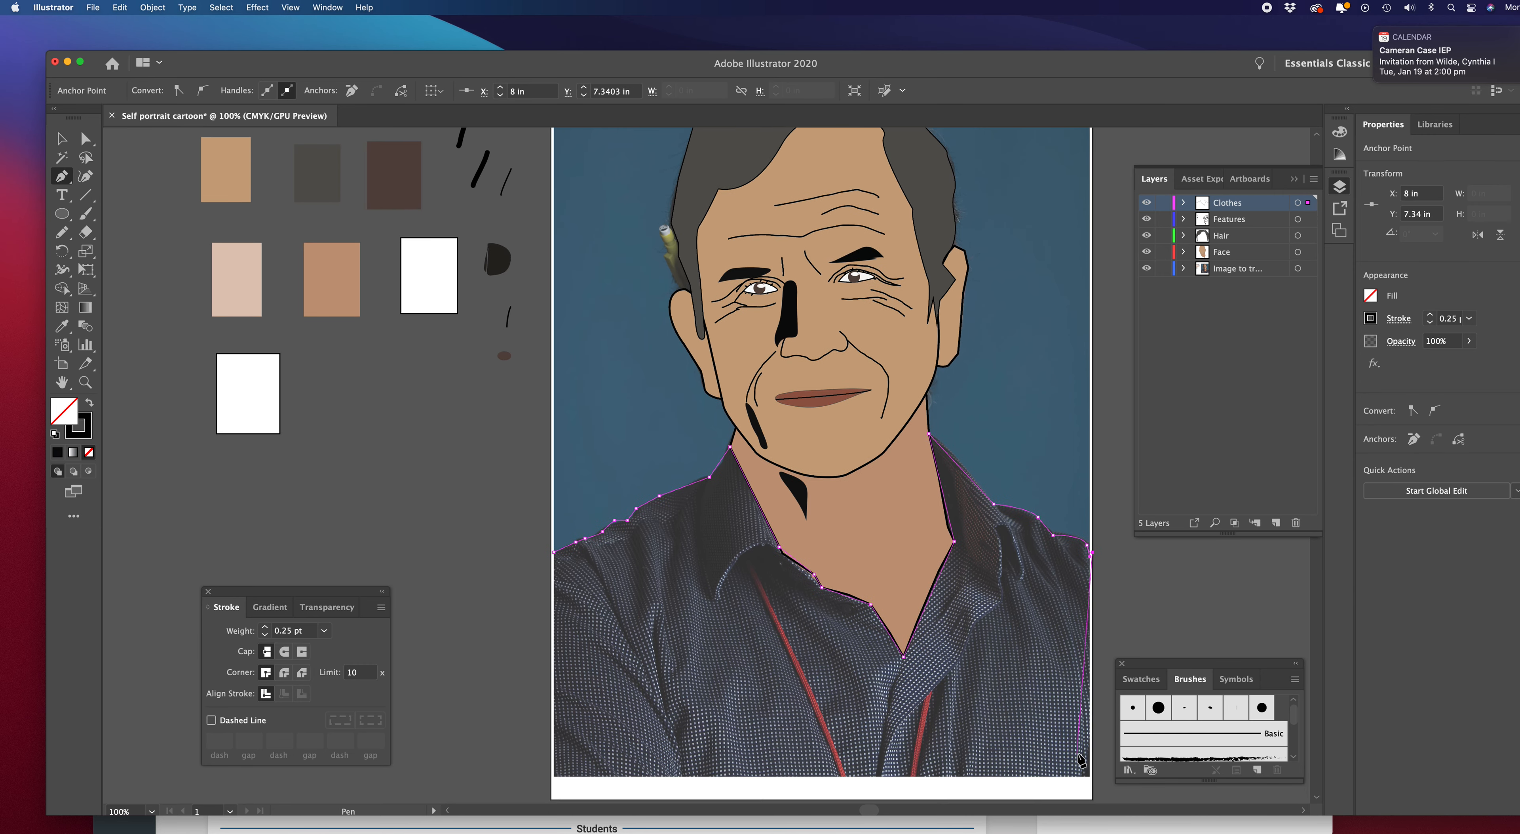
left_click(1089, 776)
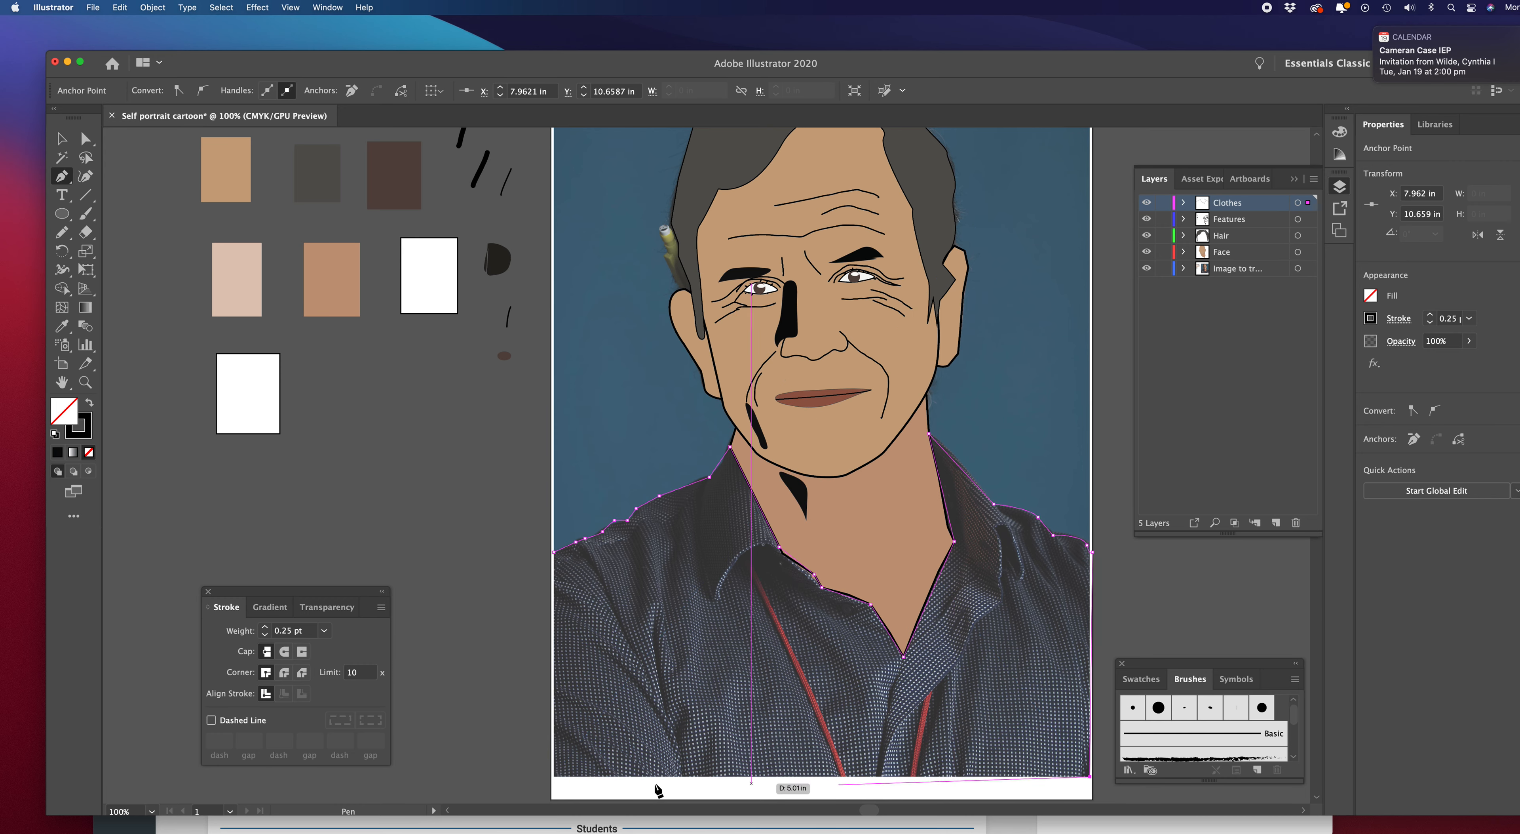
left_click(553, 776)
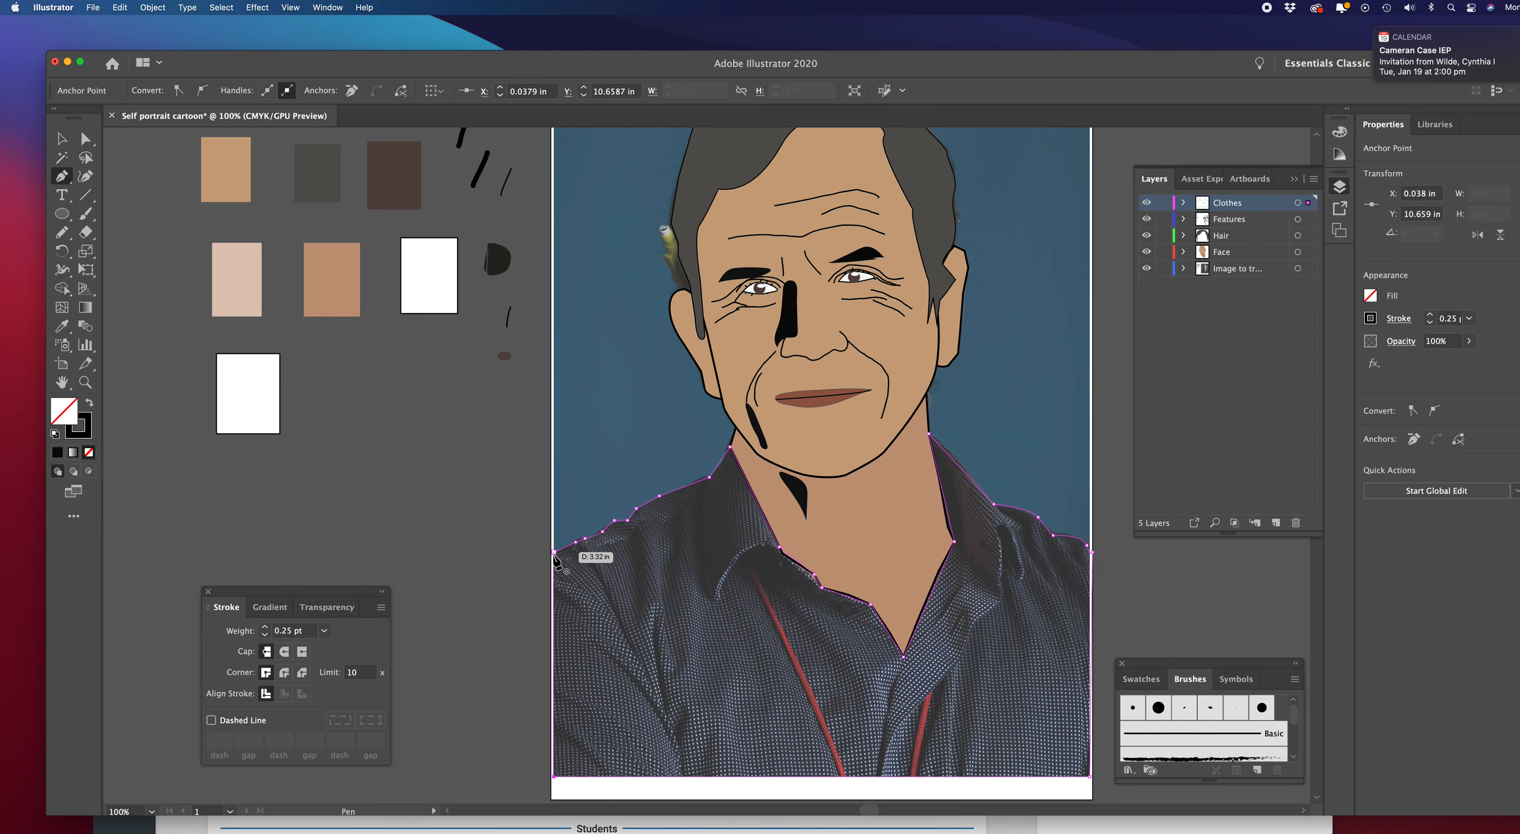
left_click(554, 552)
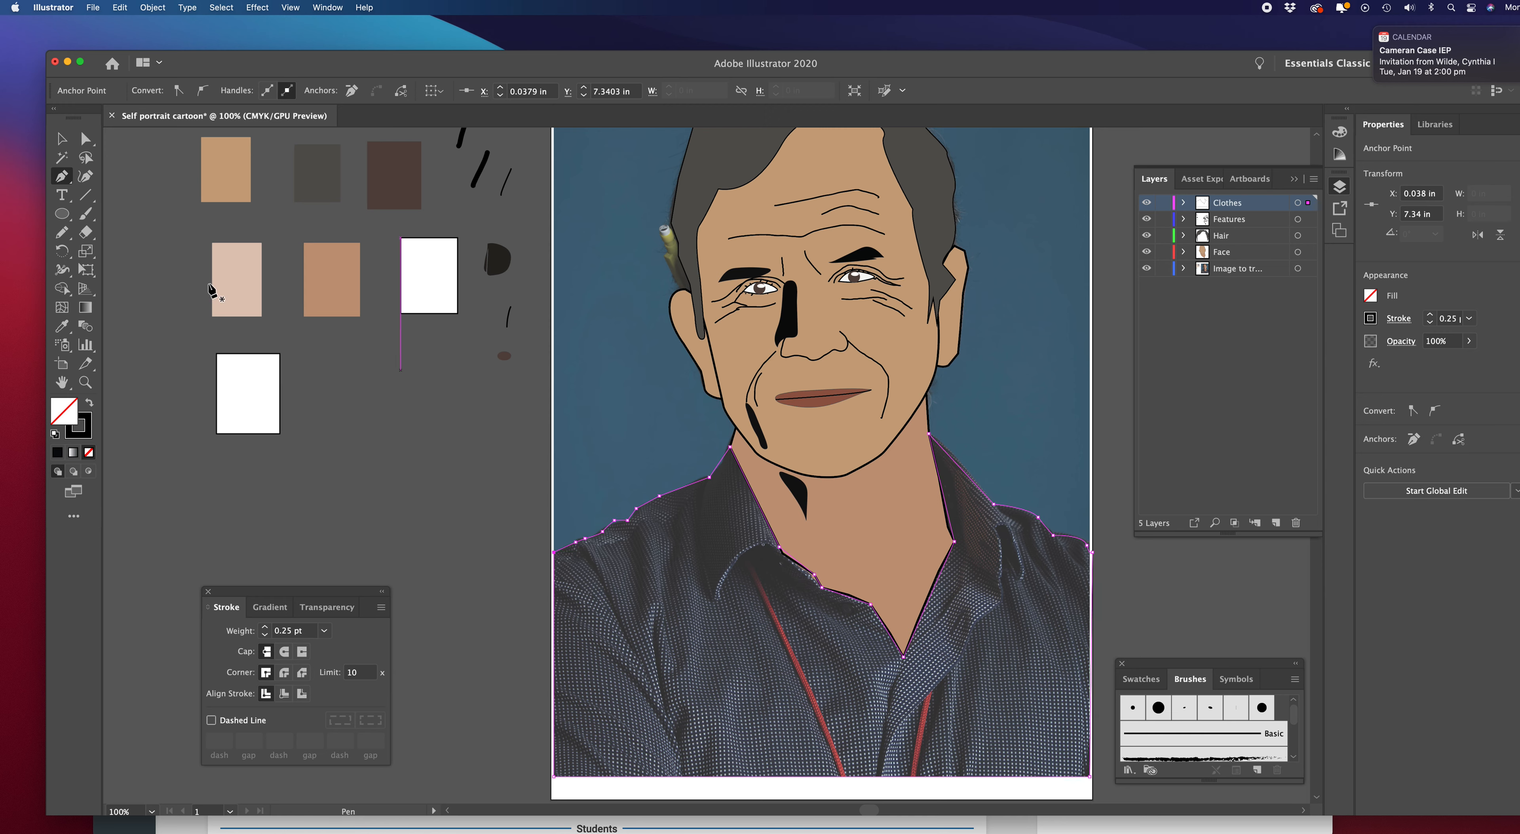
left_click(62, 139)
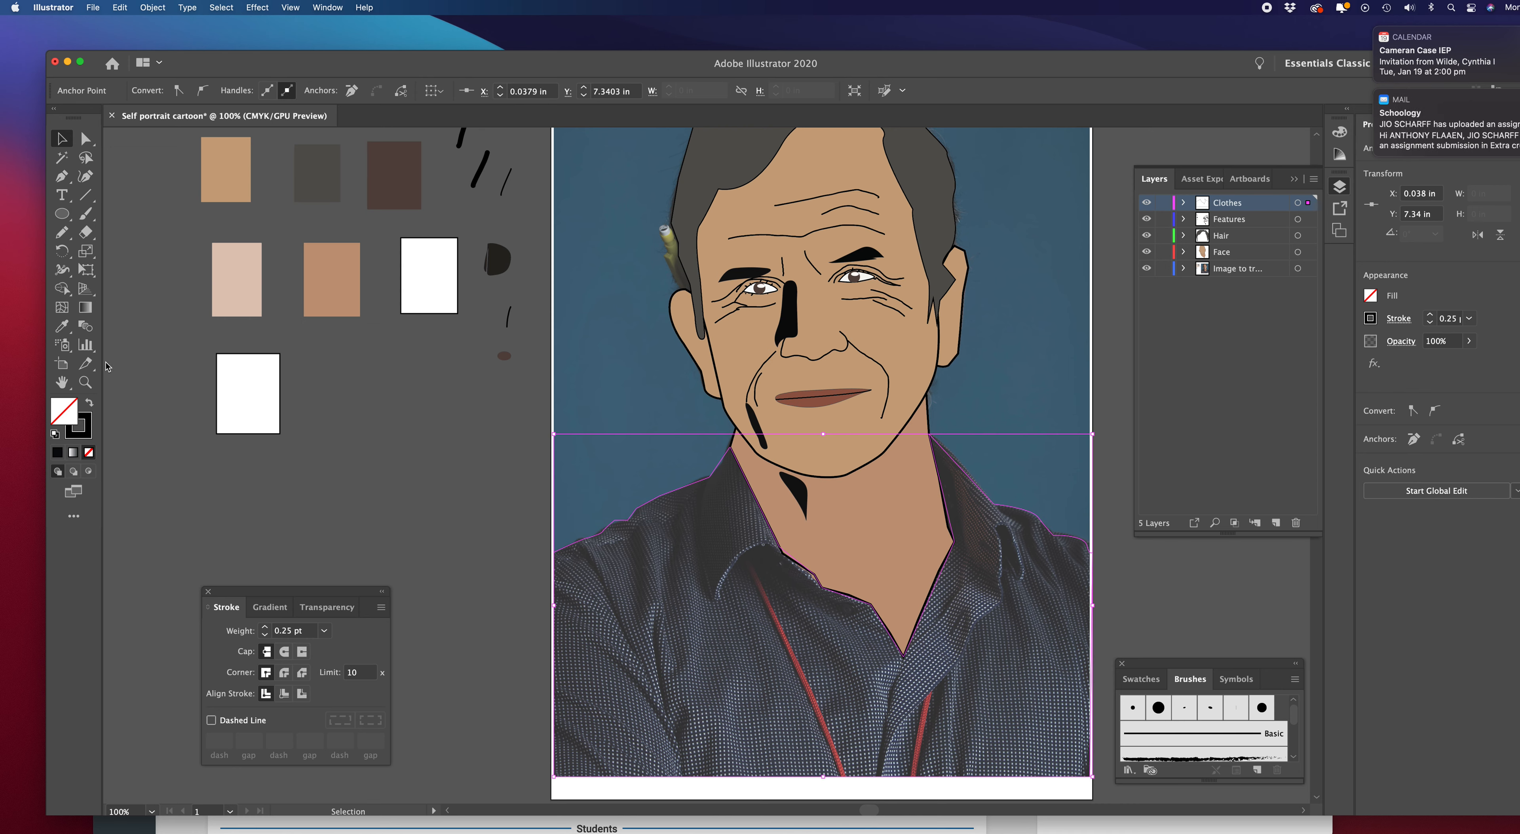
left_click(591, 540)
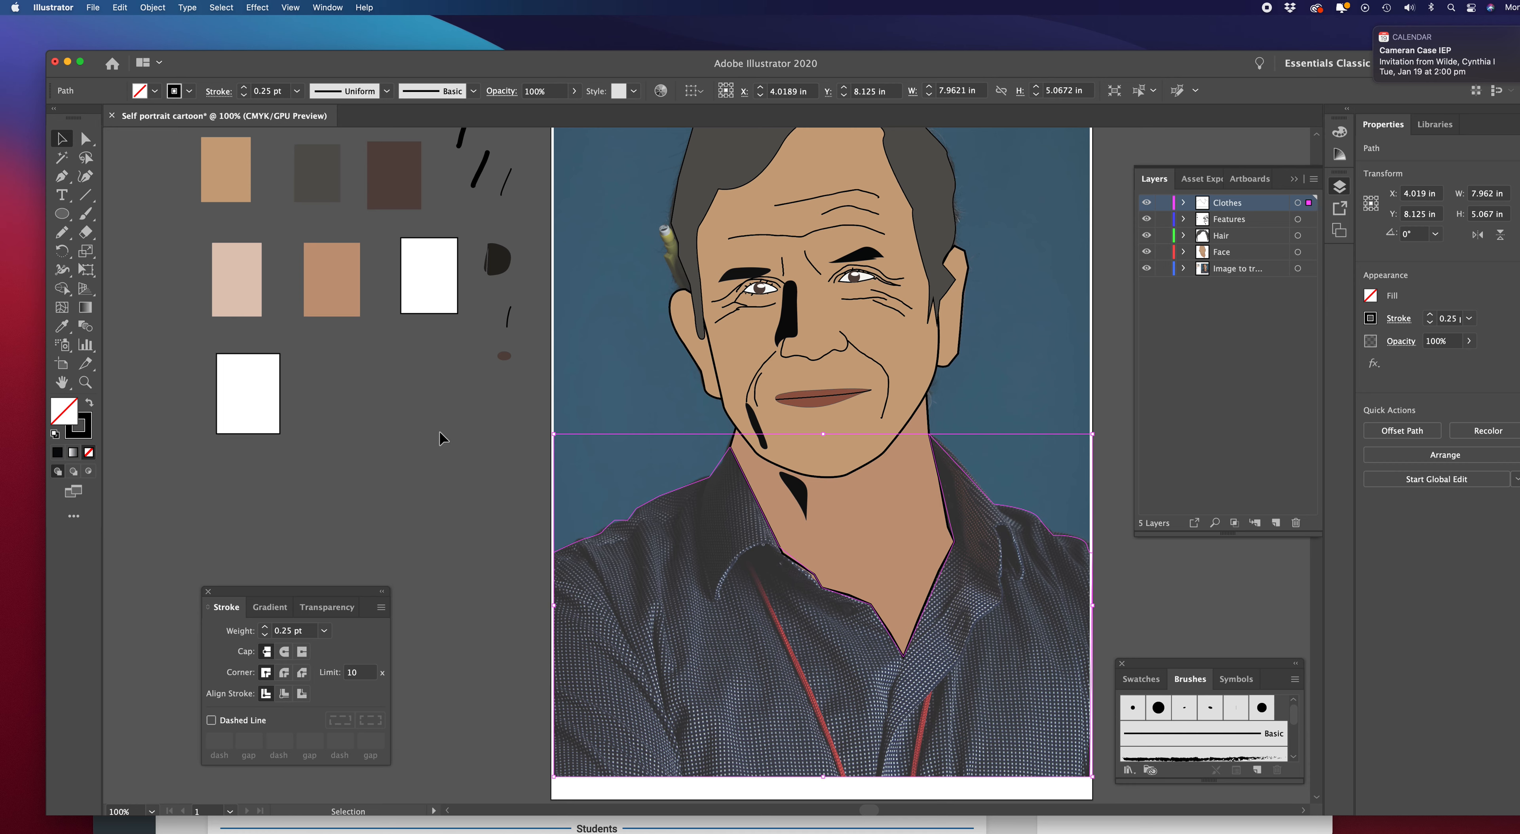
Fill the shirt shape with the muted blue 40607F
double_click(66, 411)
left_click(231, 226)
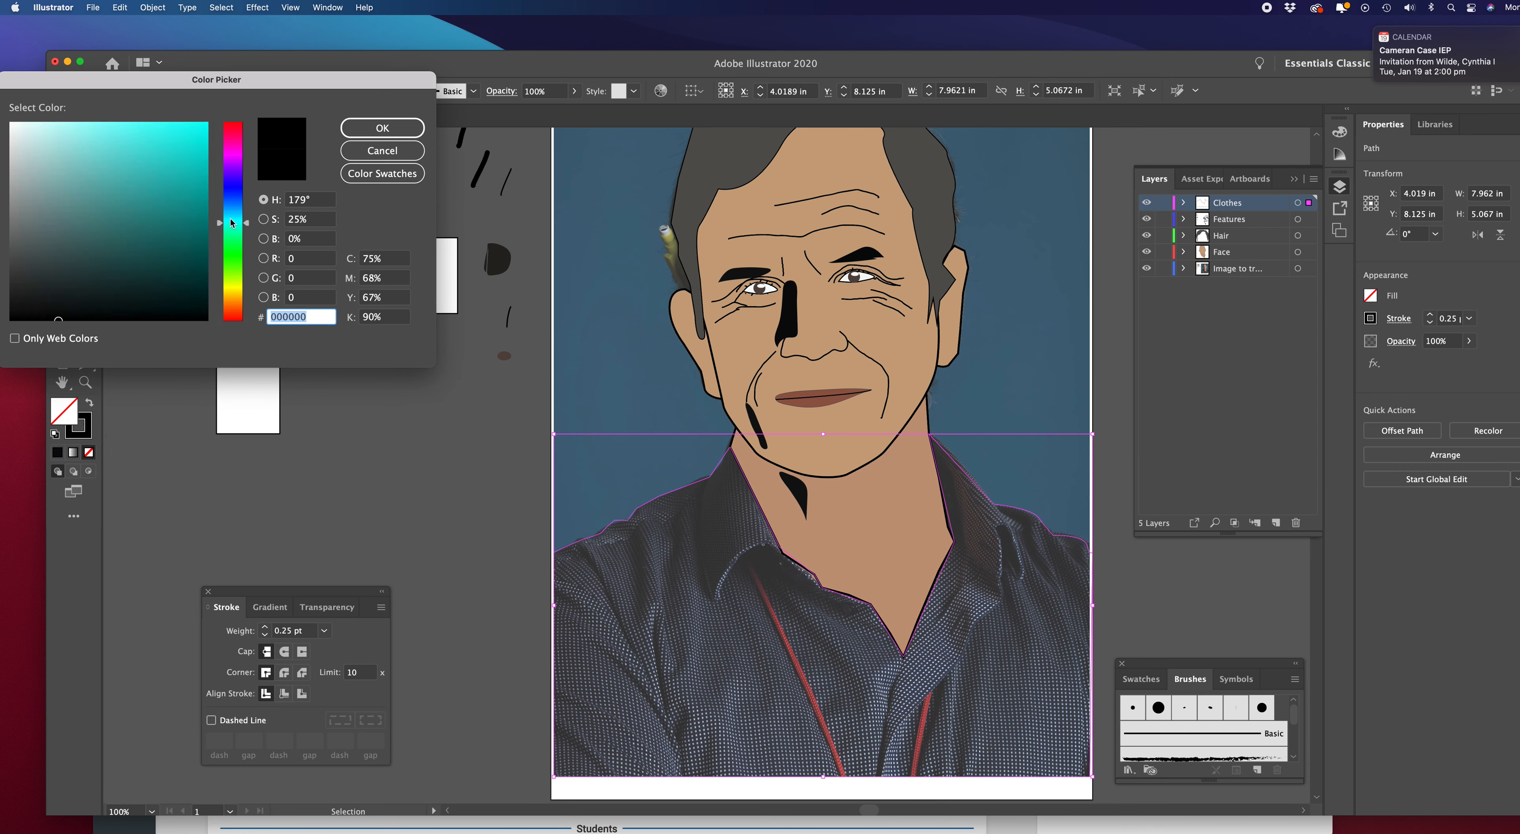
left_click(231, 195)
left_click(233, 211)
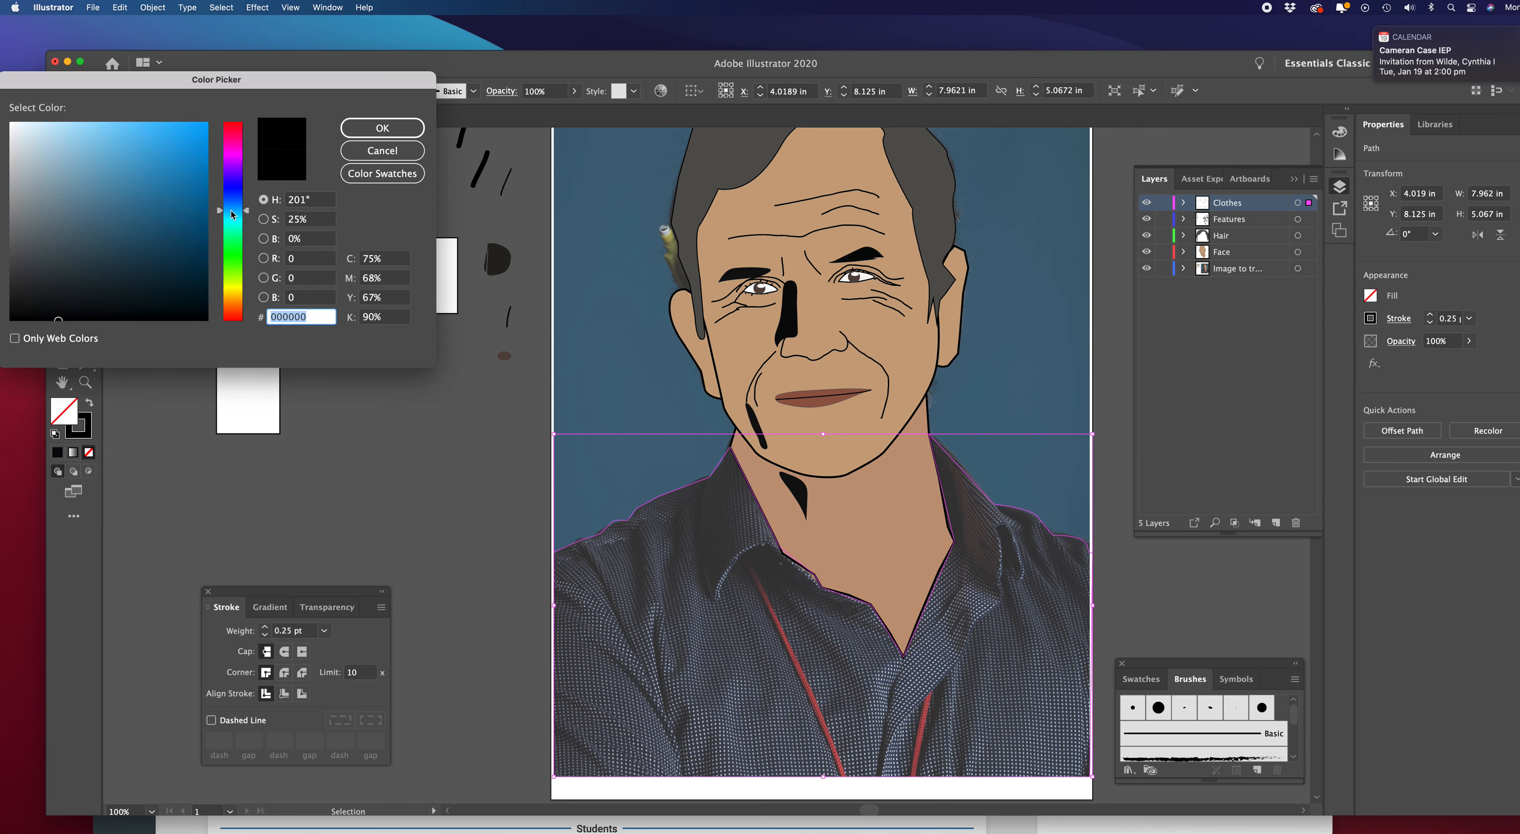
left_click_drag(223, 216, 225, 204)
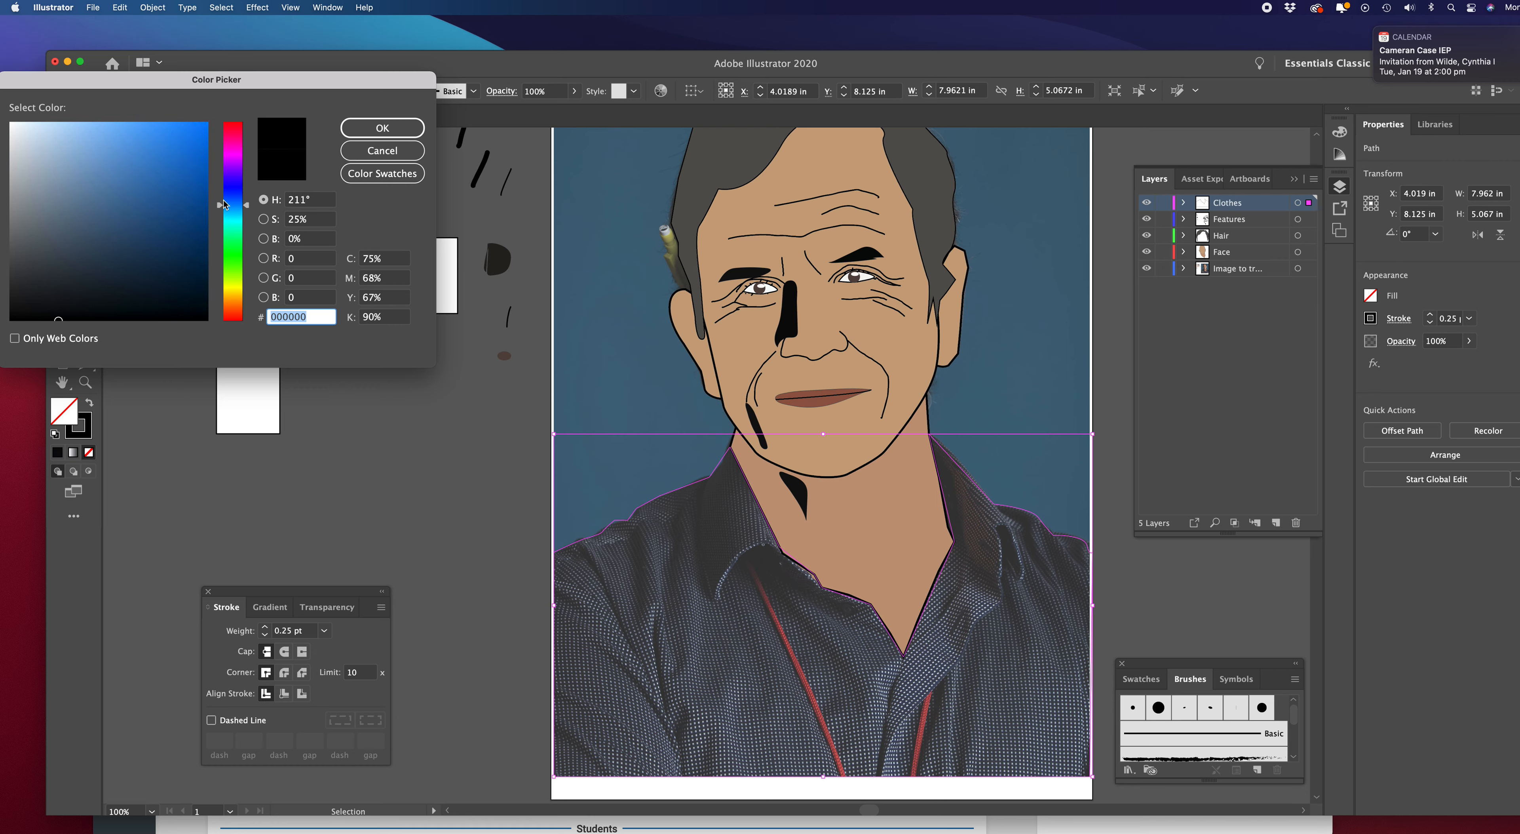
left_click(111, 221)
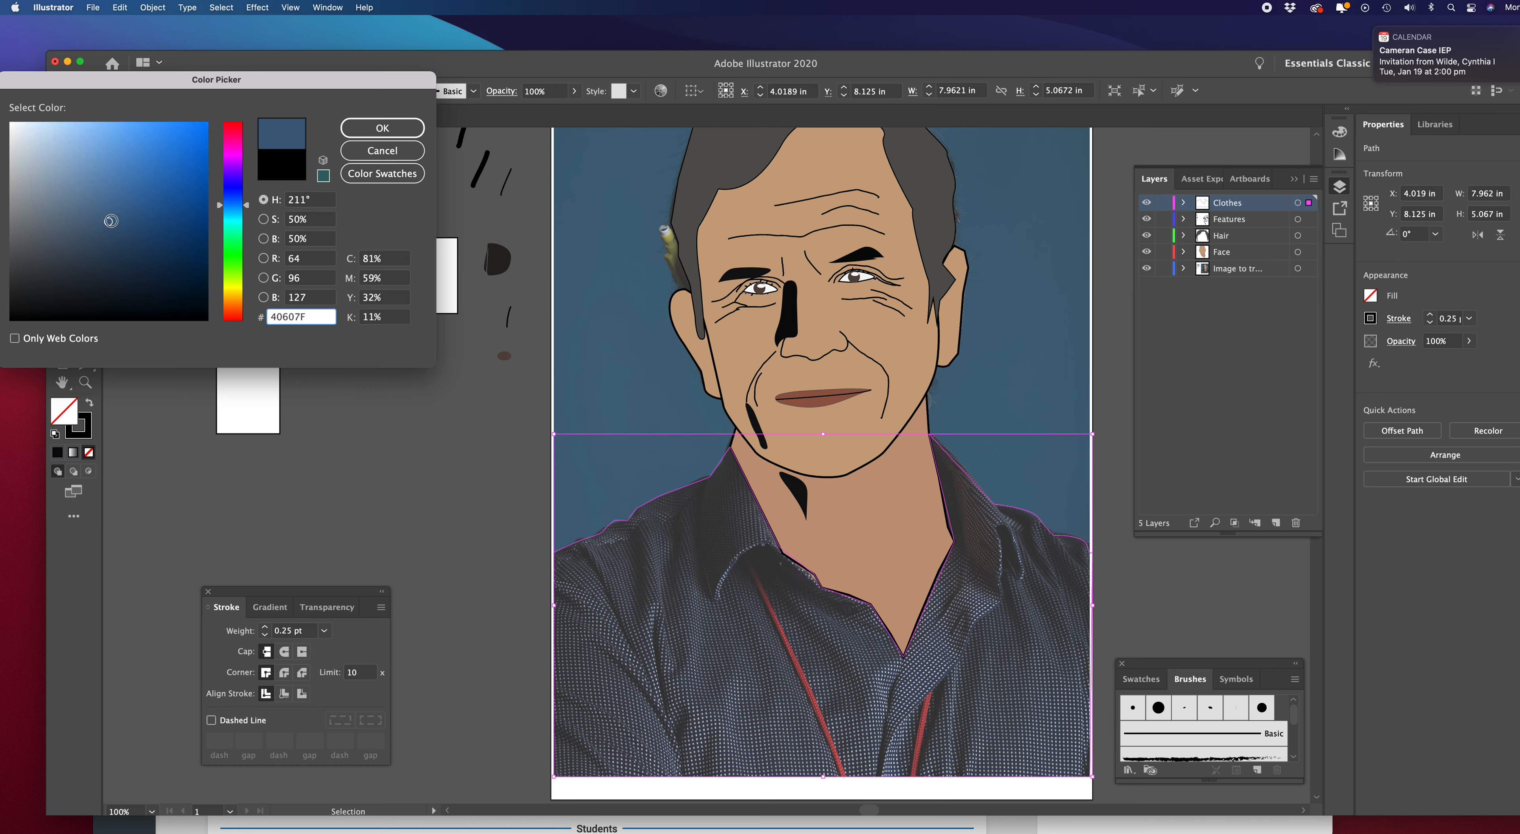
left_click(378, 127)
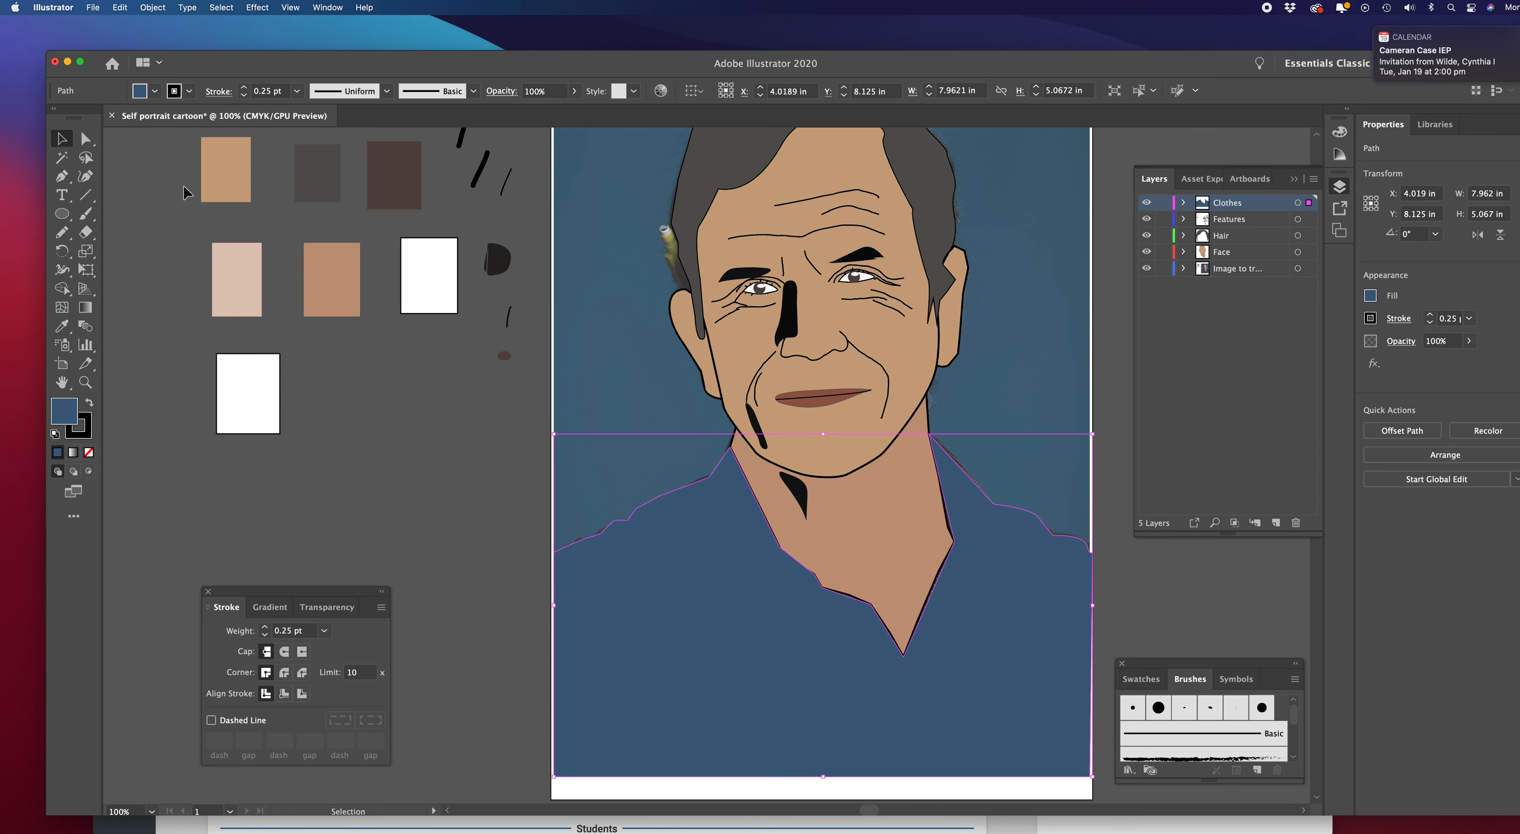
left_click(87, 141)
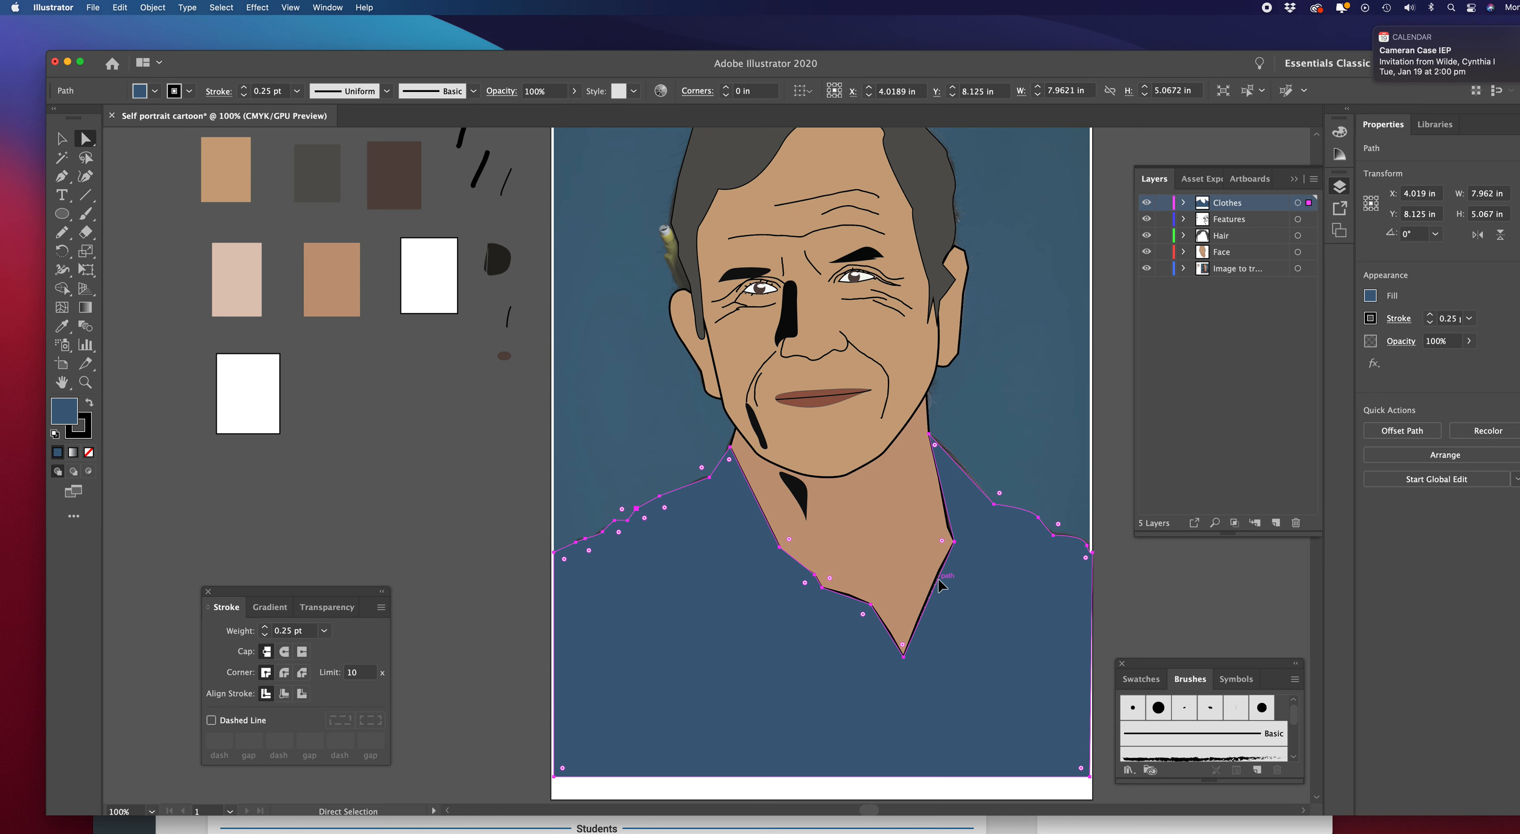
left_click_drag(940, 585, 937, 585)
left_click(923, 578)
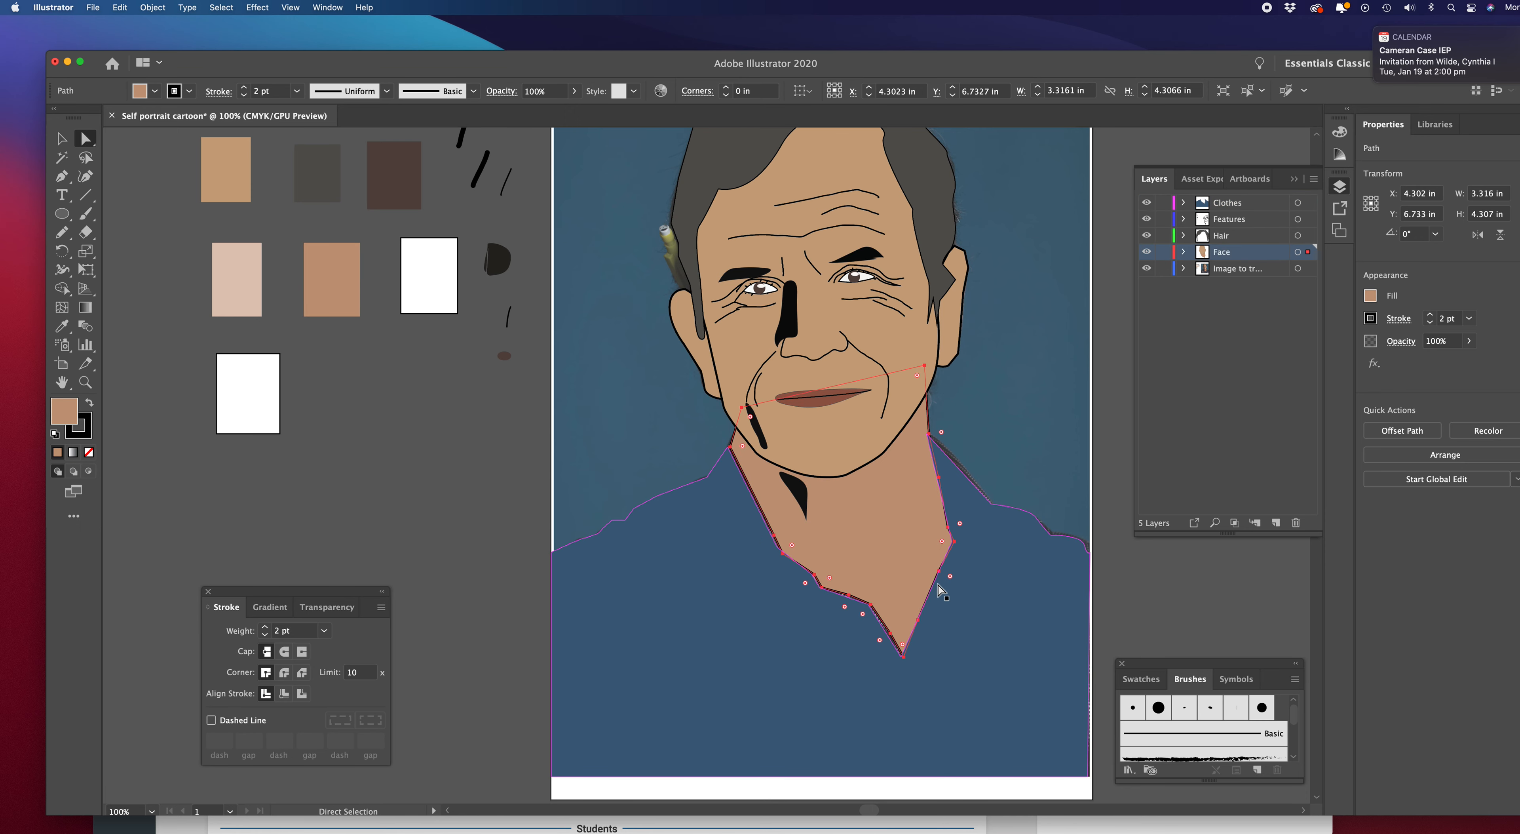
left_click_drag(953, 593, 951, 591)
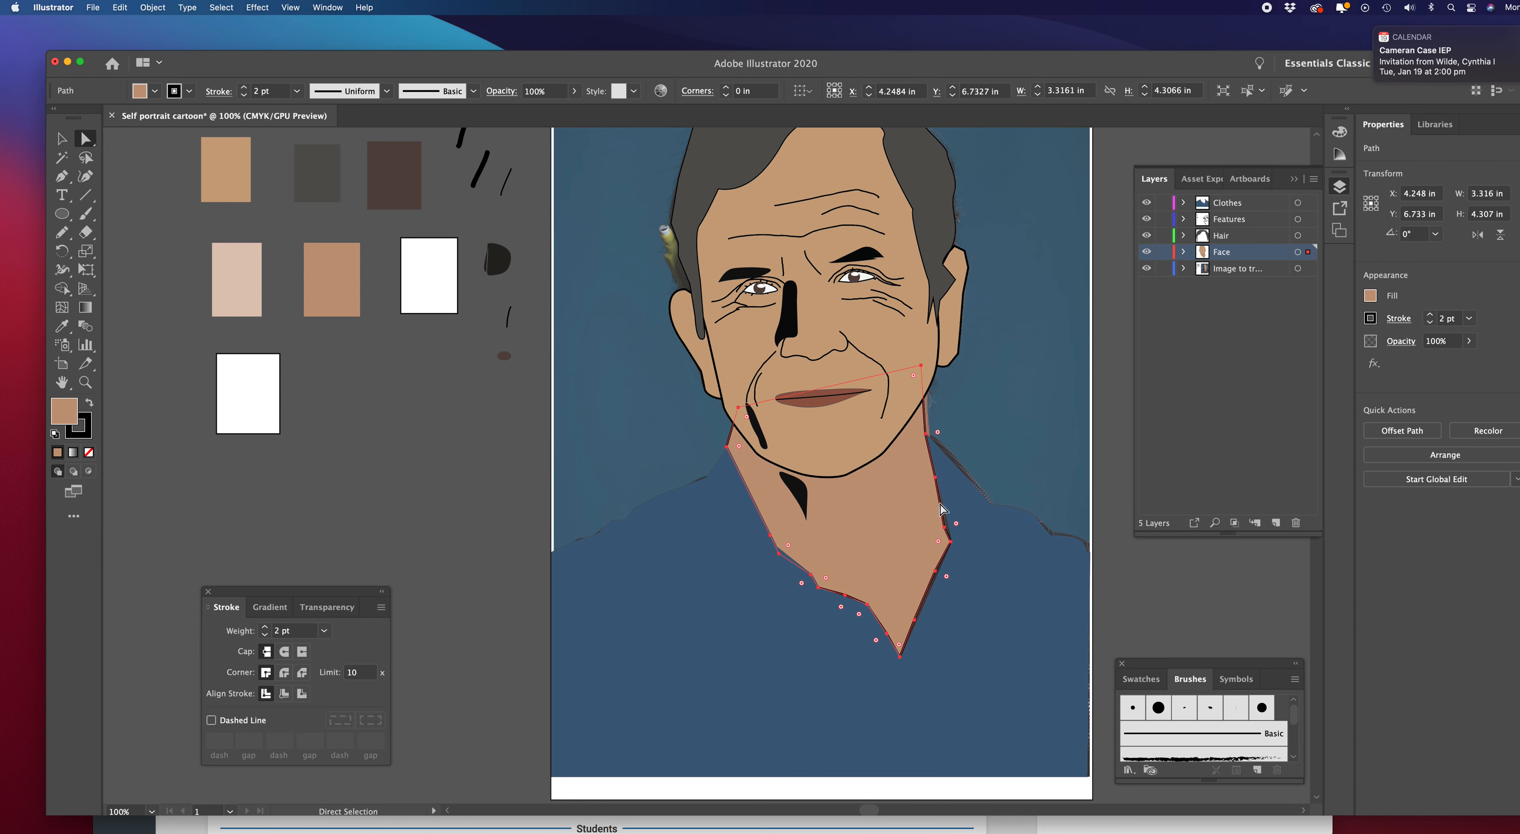
left_click_drag(944, 507, 944, 509)
left_click(61, 140)
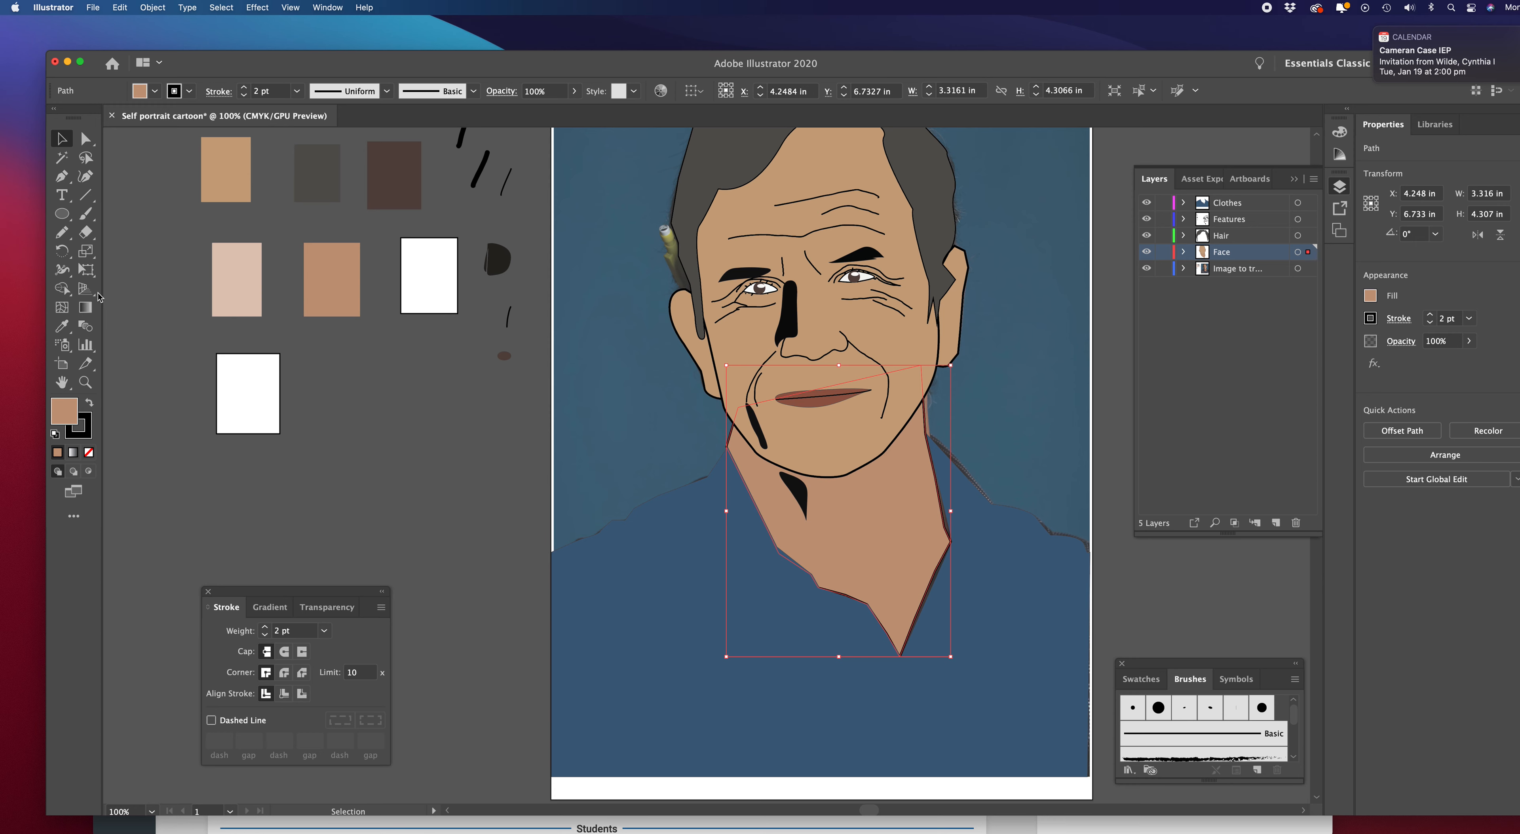
key("Right")
key("Right")
key("Right")
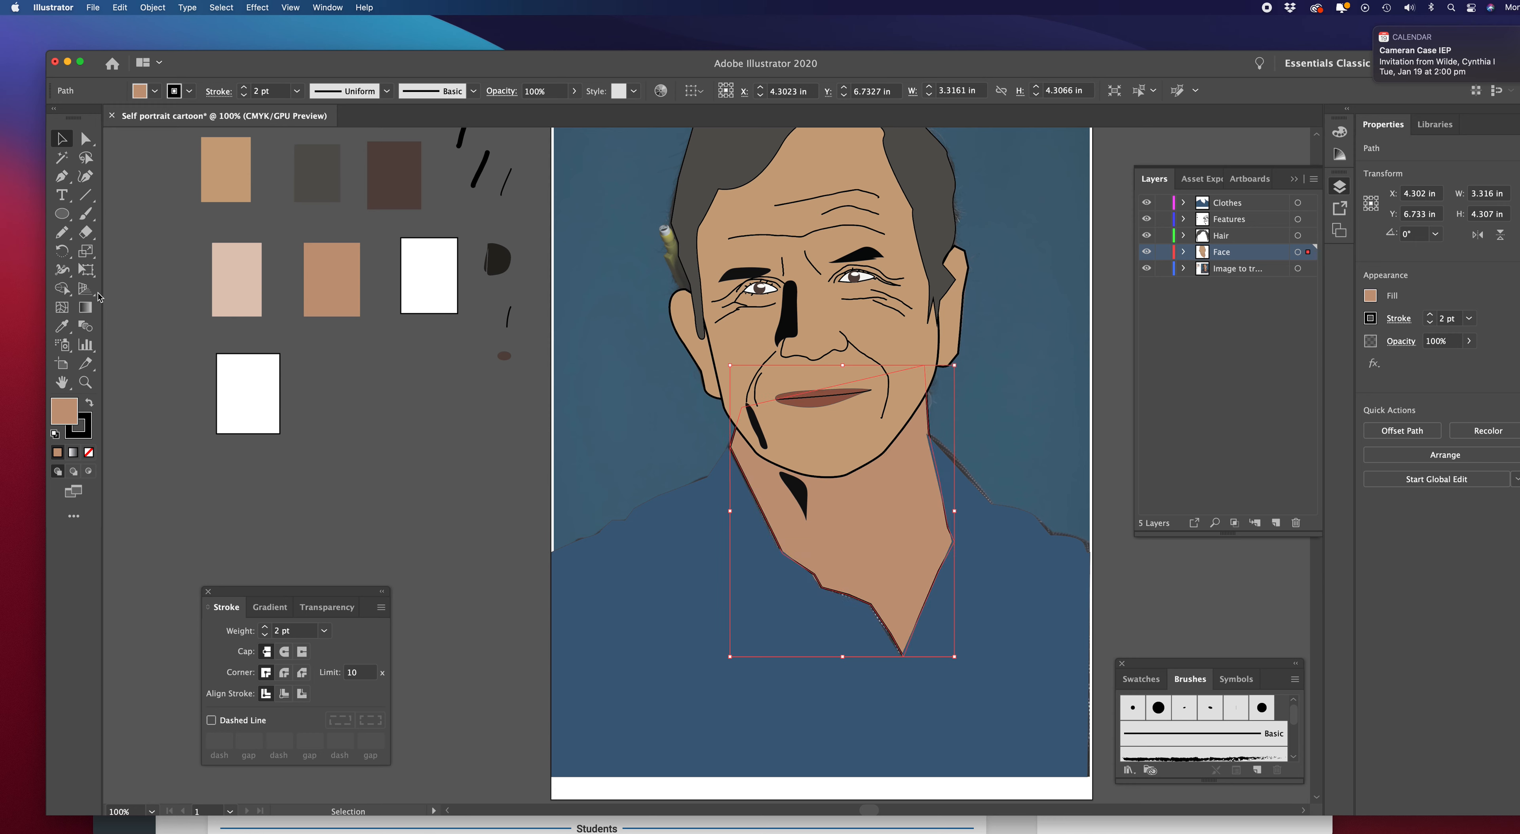
key("super+z")
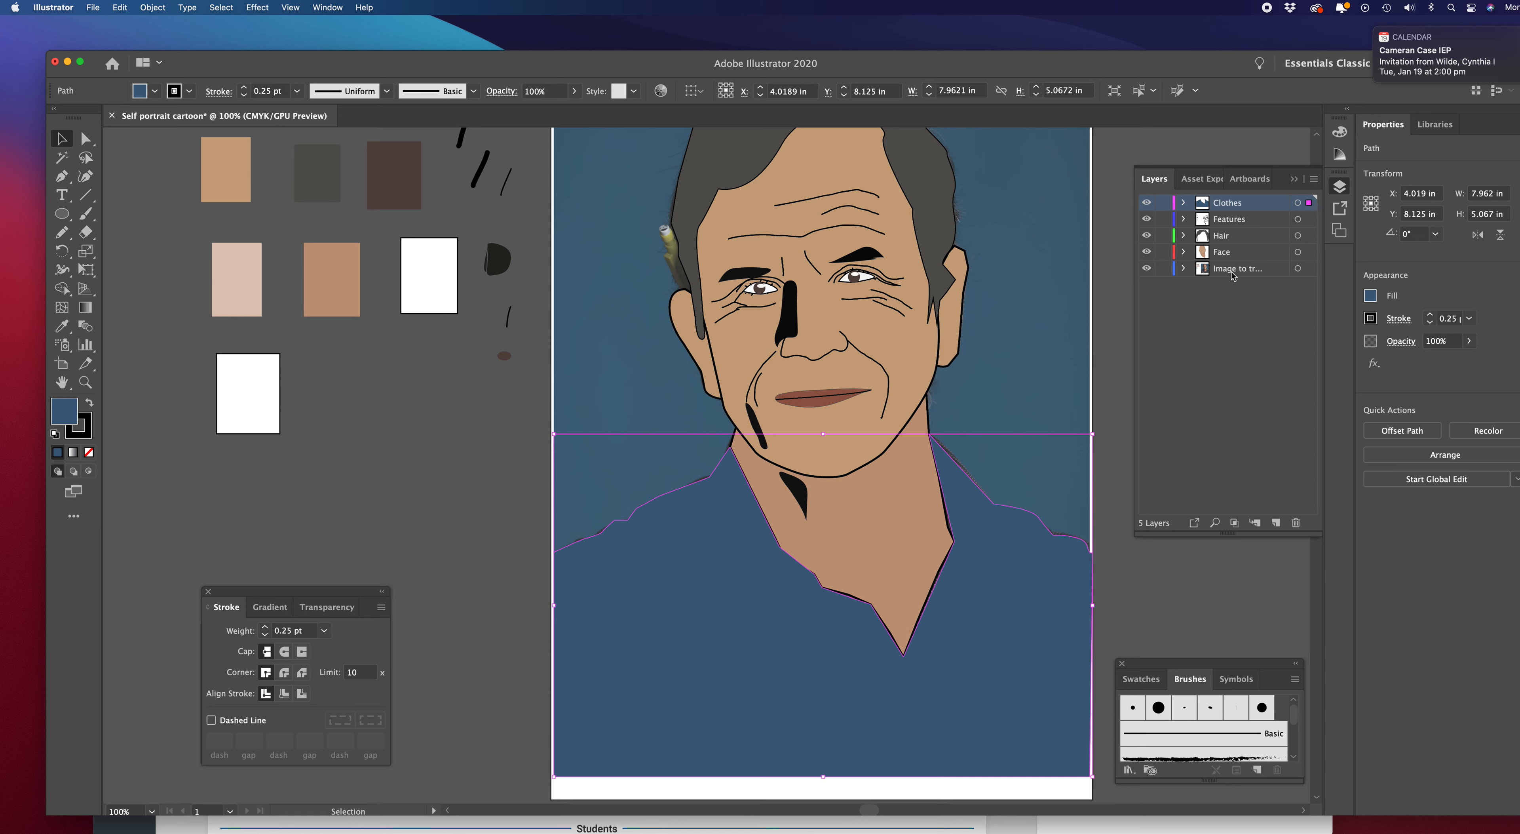
Lock the Face layer and the photo layer, and nudge the shirt's neckline anchor points inward with Direct Selection to cover the neck outline
left_click(1164, 269)
left_click(1162, 253)
left_click(85, 138)
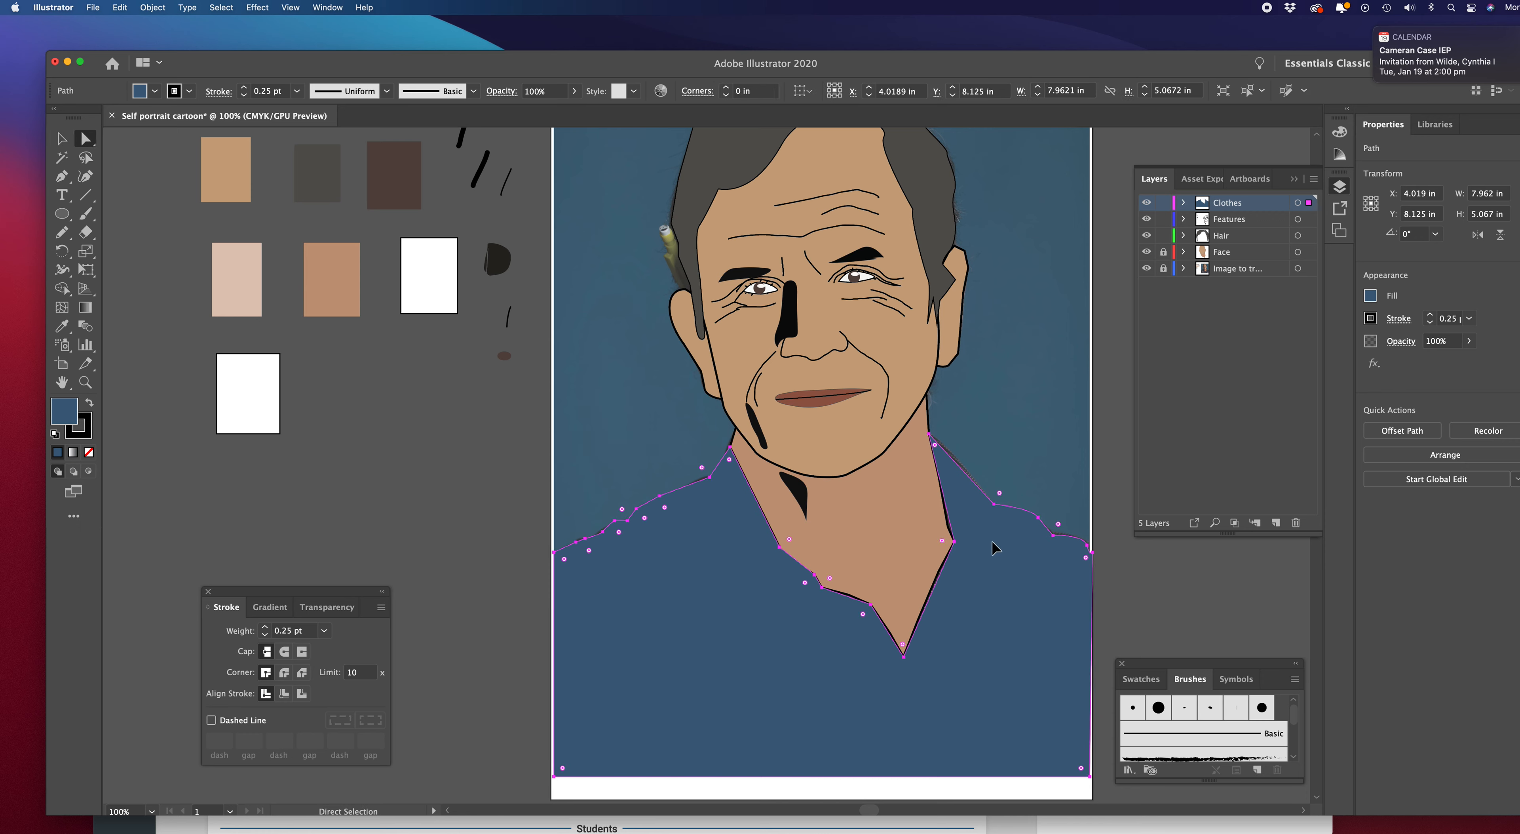
left_click(1023, 484)
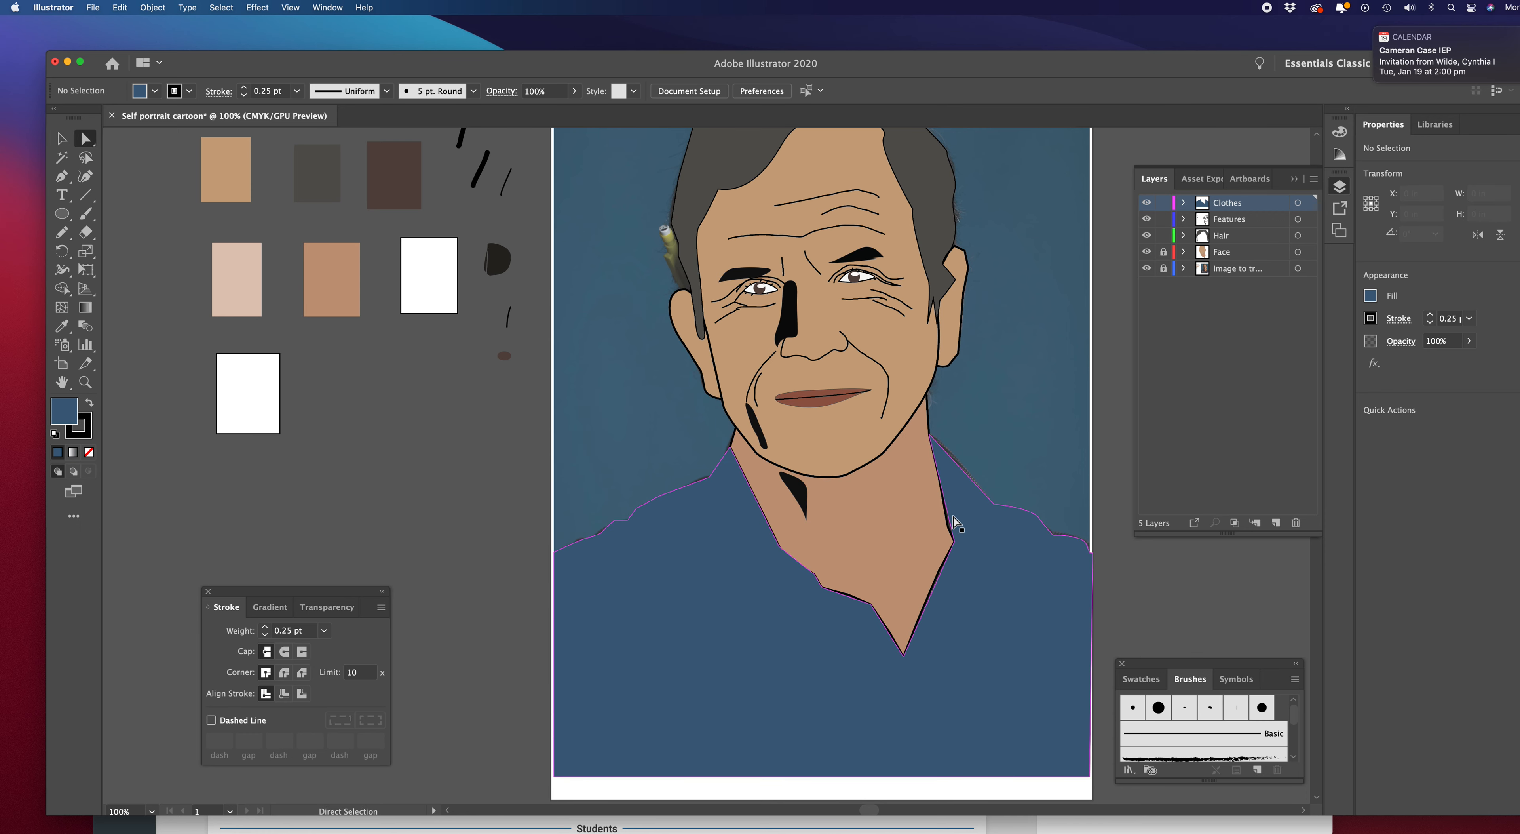
mouse_move(950, 520)
left_mouse_down()
mouse_move(937, 515)
mouse_move(949, 523)
left_mouse_up()
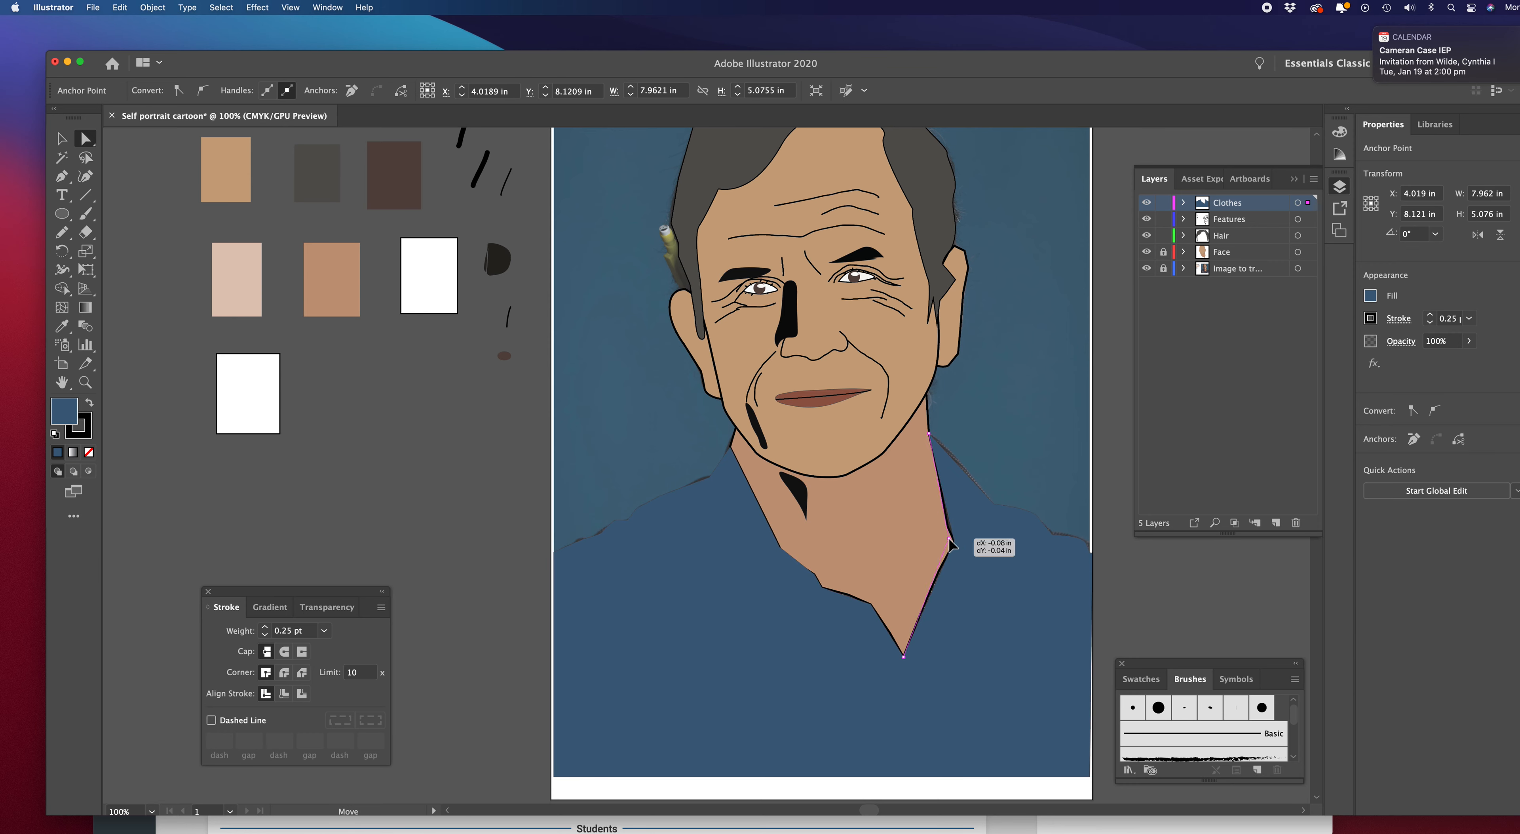
left_click(954, 541)
left_click_drag(955, 542, 950, 544)
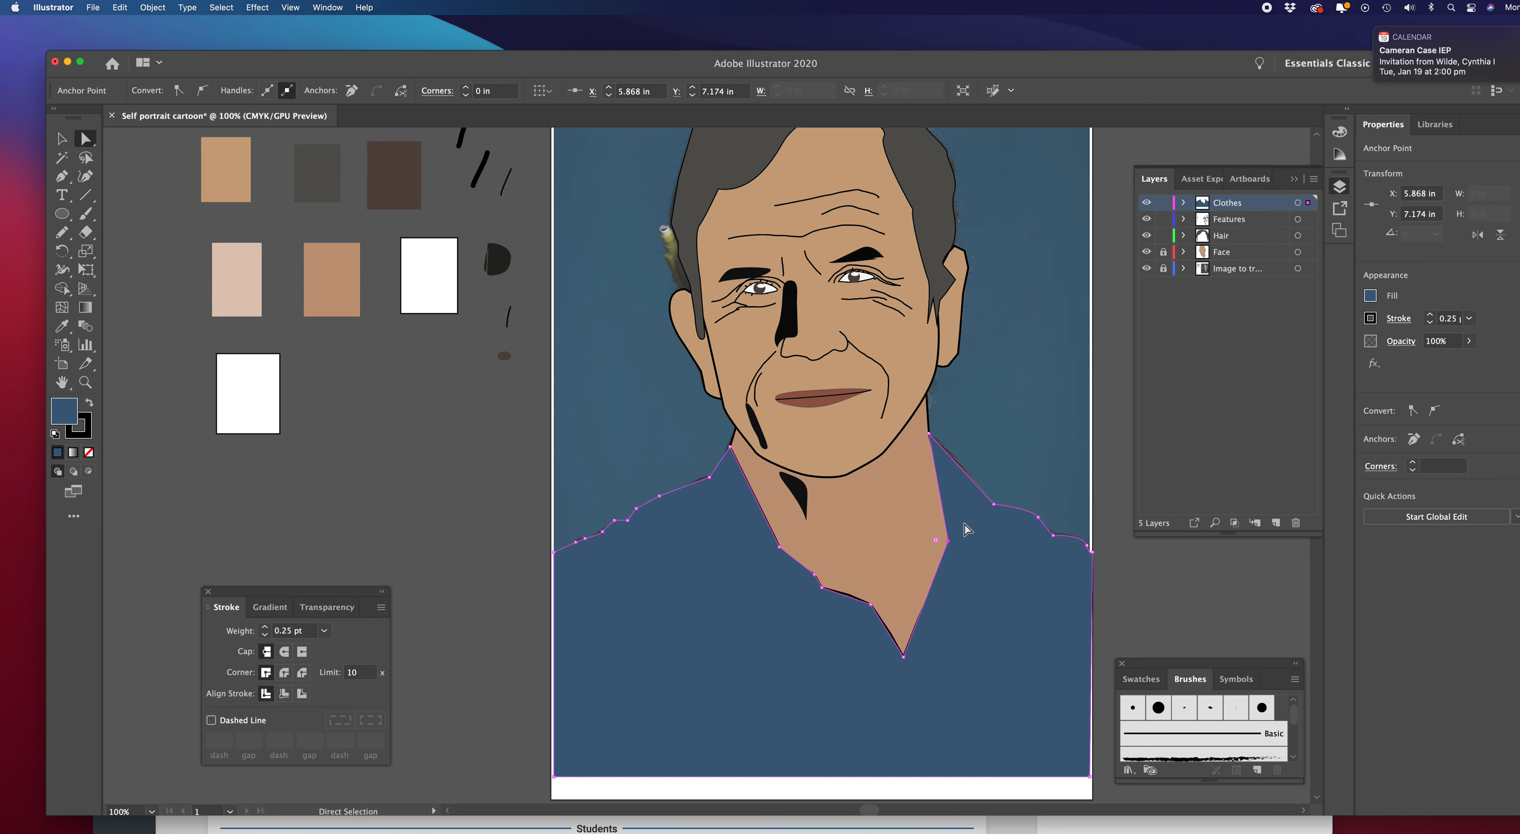
left_click_drag(822, 587, 873, 599)
left_click_drag(903, 656, 905, 649)
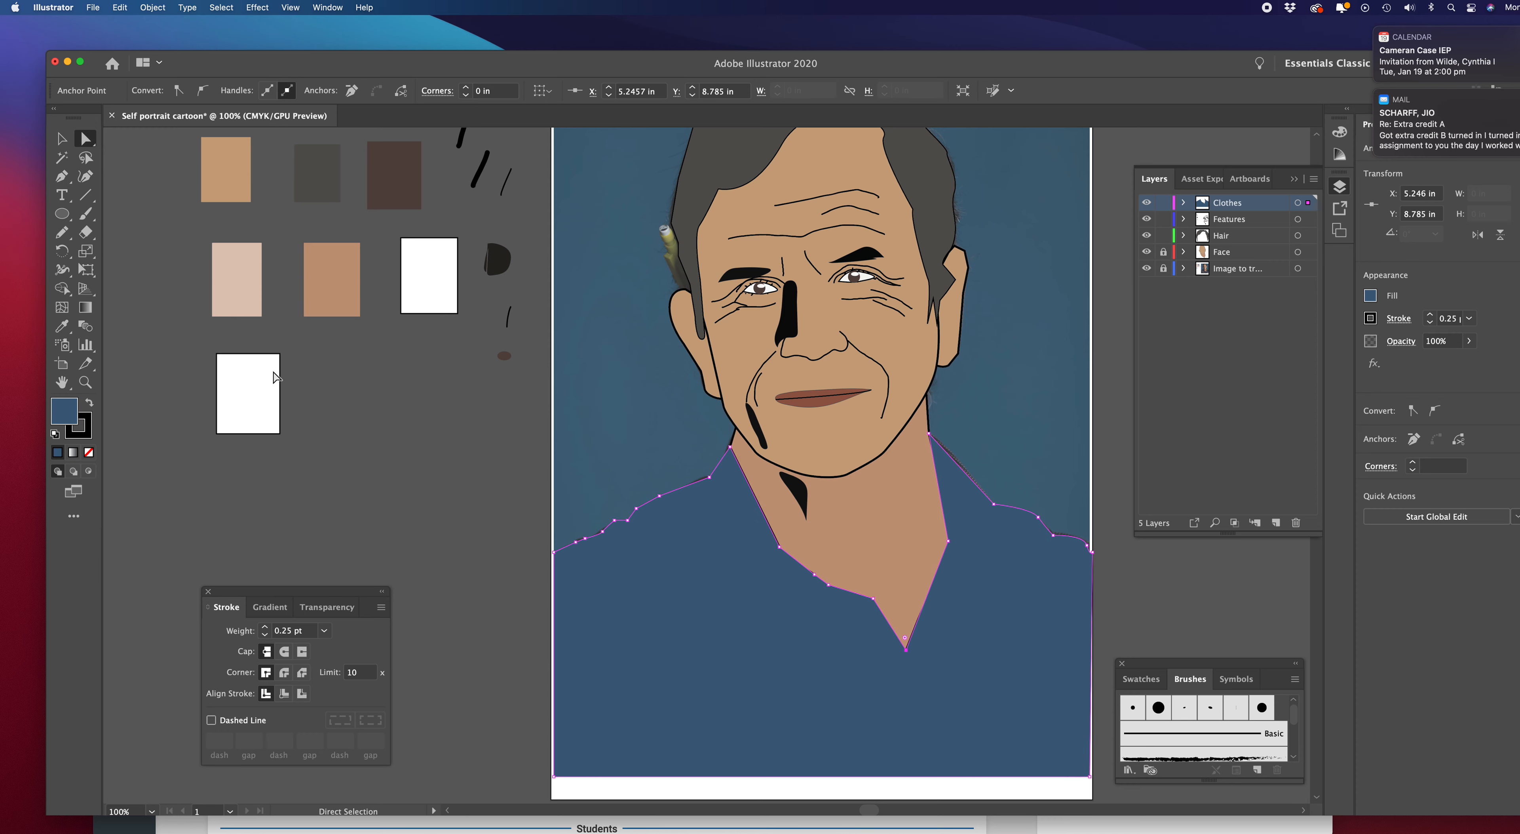
left_click(152, 266)
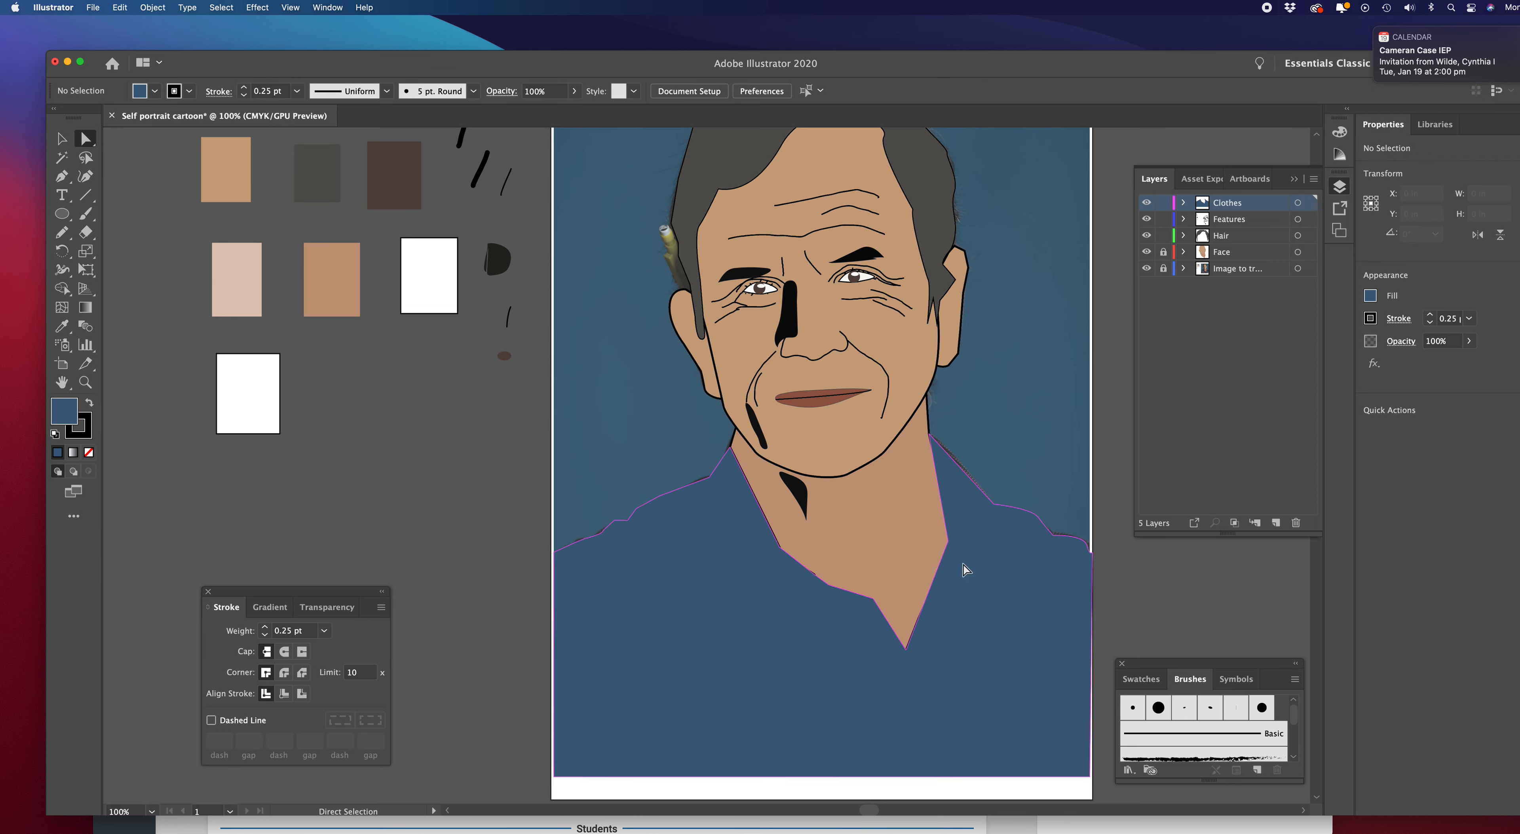
Toggle the Clothes layer's visibility to compare the blue shirt with the collar in the photo
left_click(1147, 203)
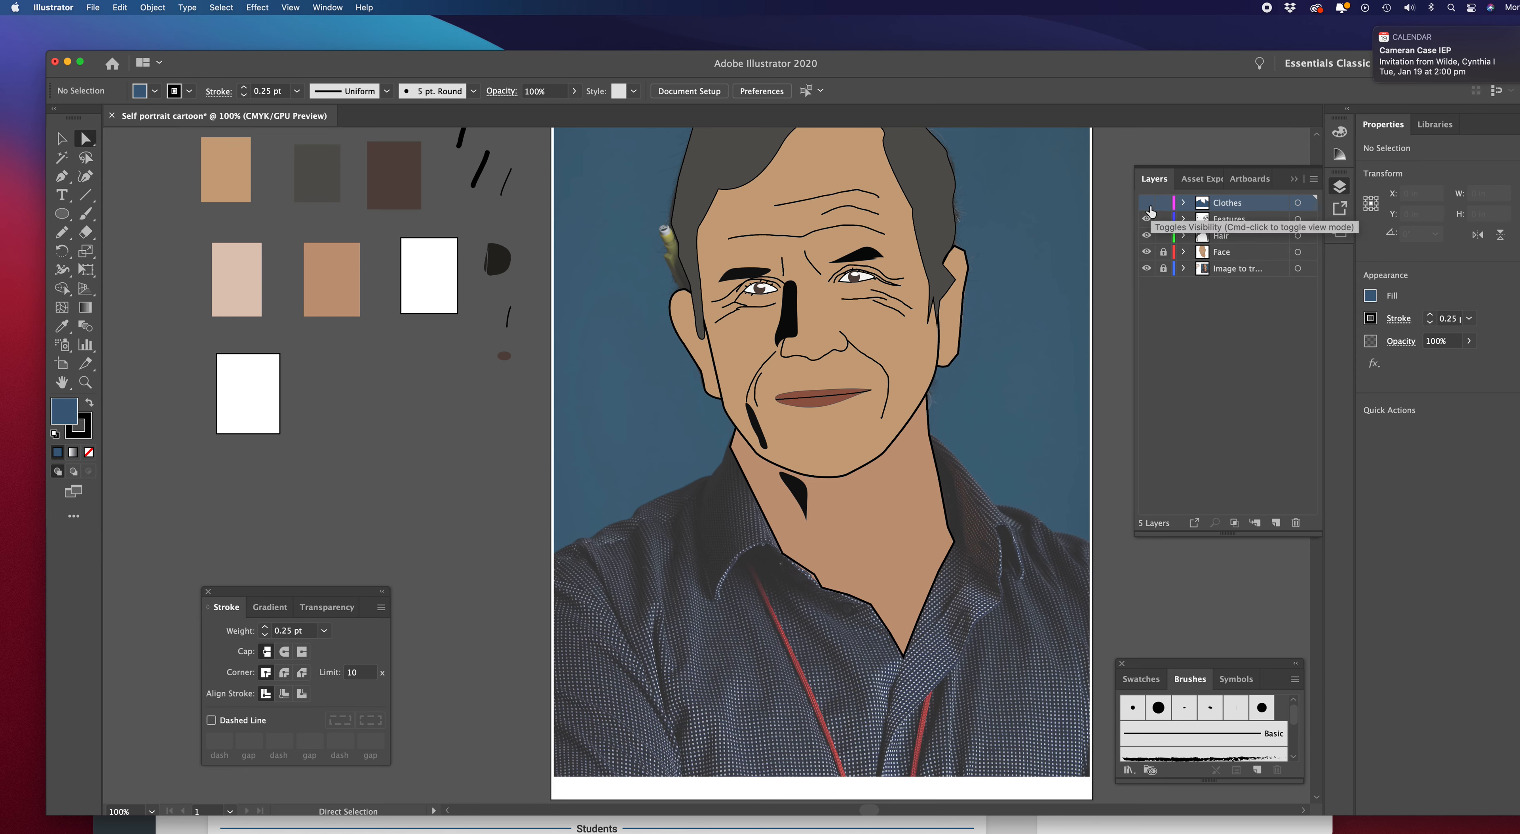
left_click(1147, 203)
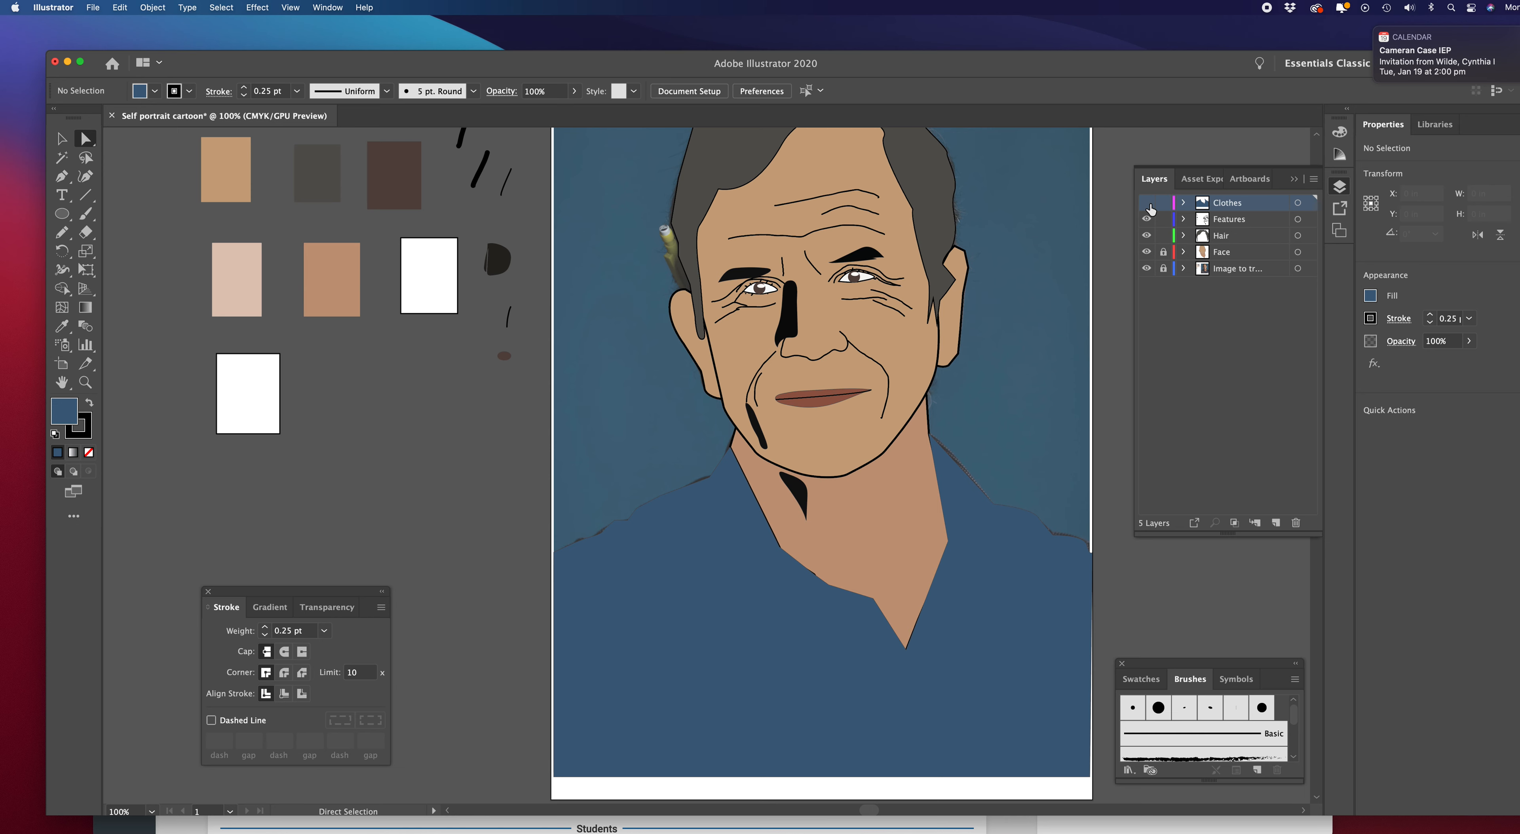
left_click(1149, 204)
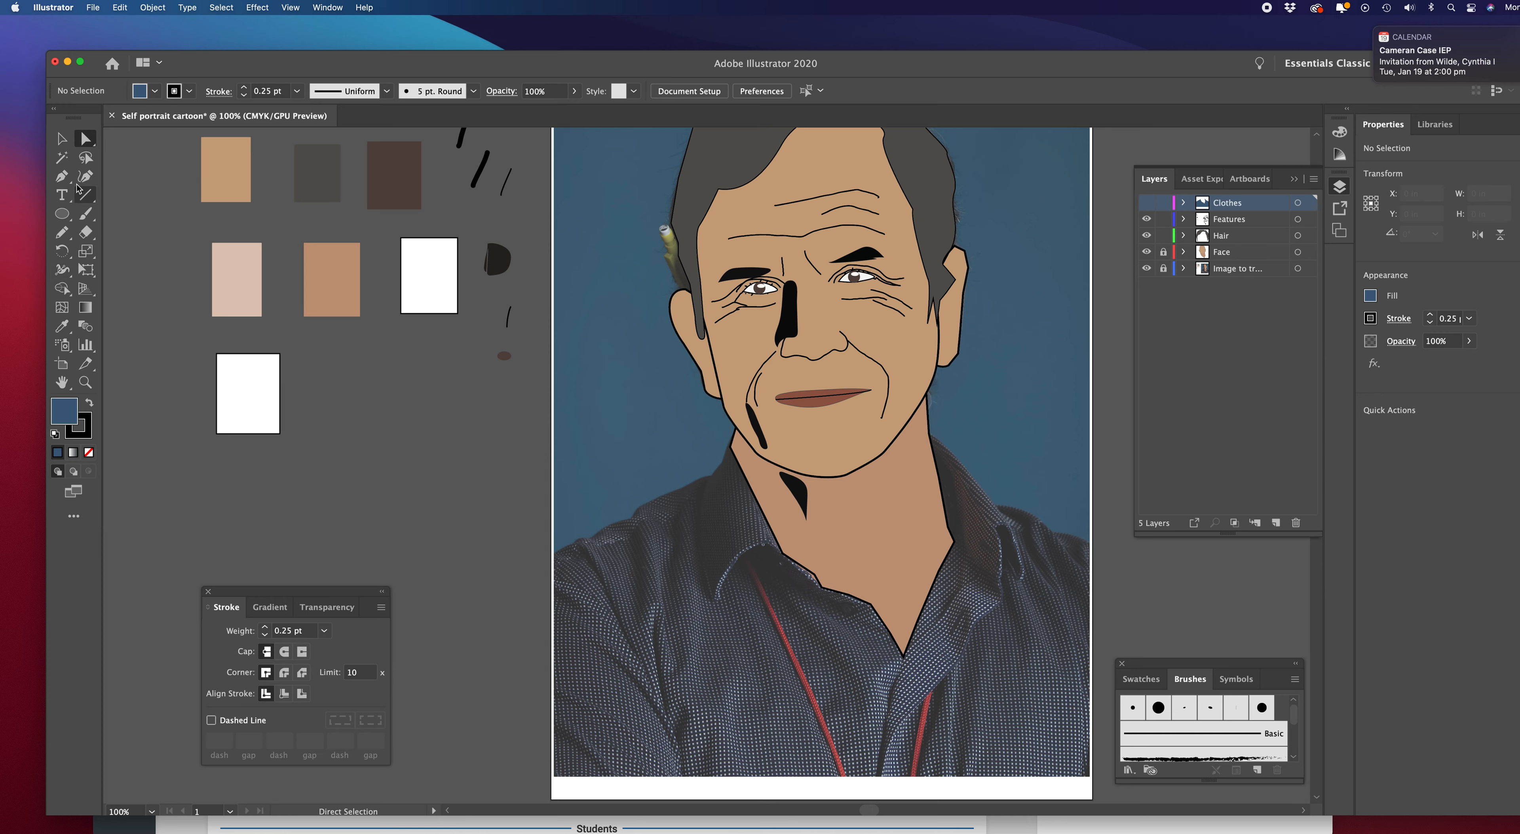
left_click(86, 216)
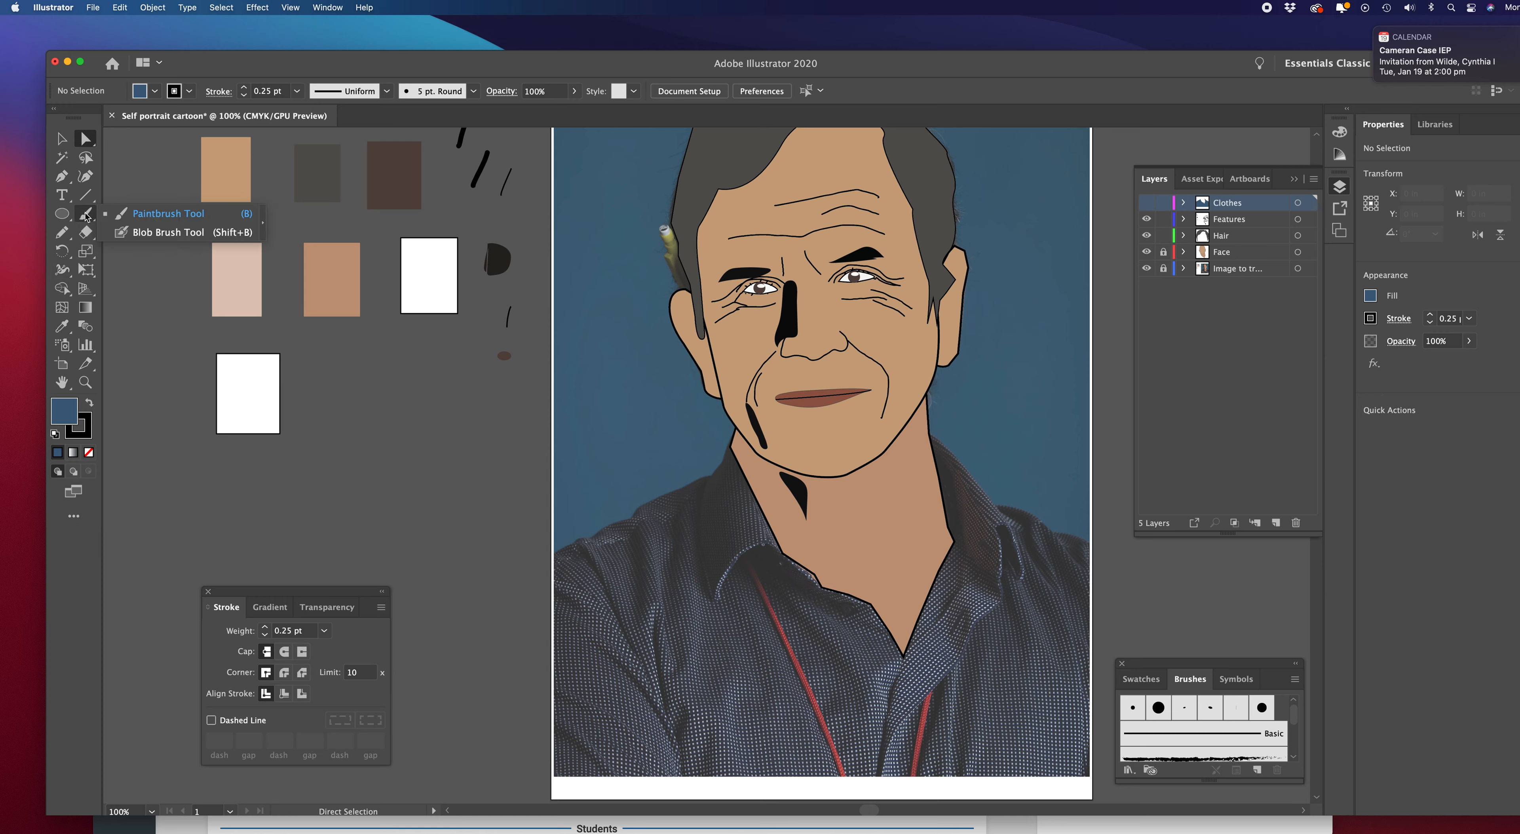
left_click(149, 212)
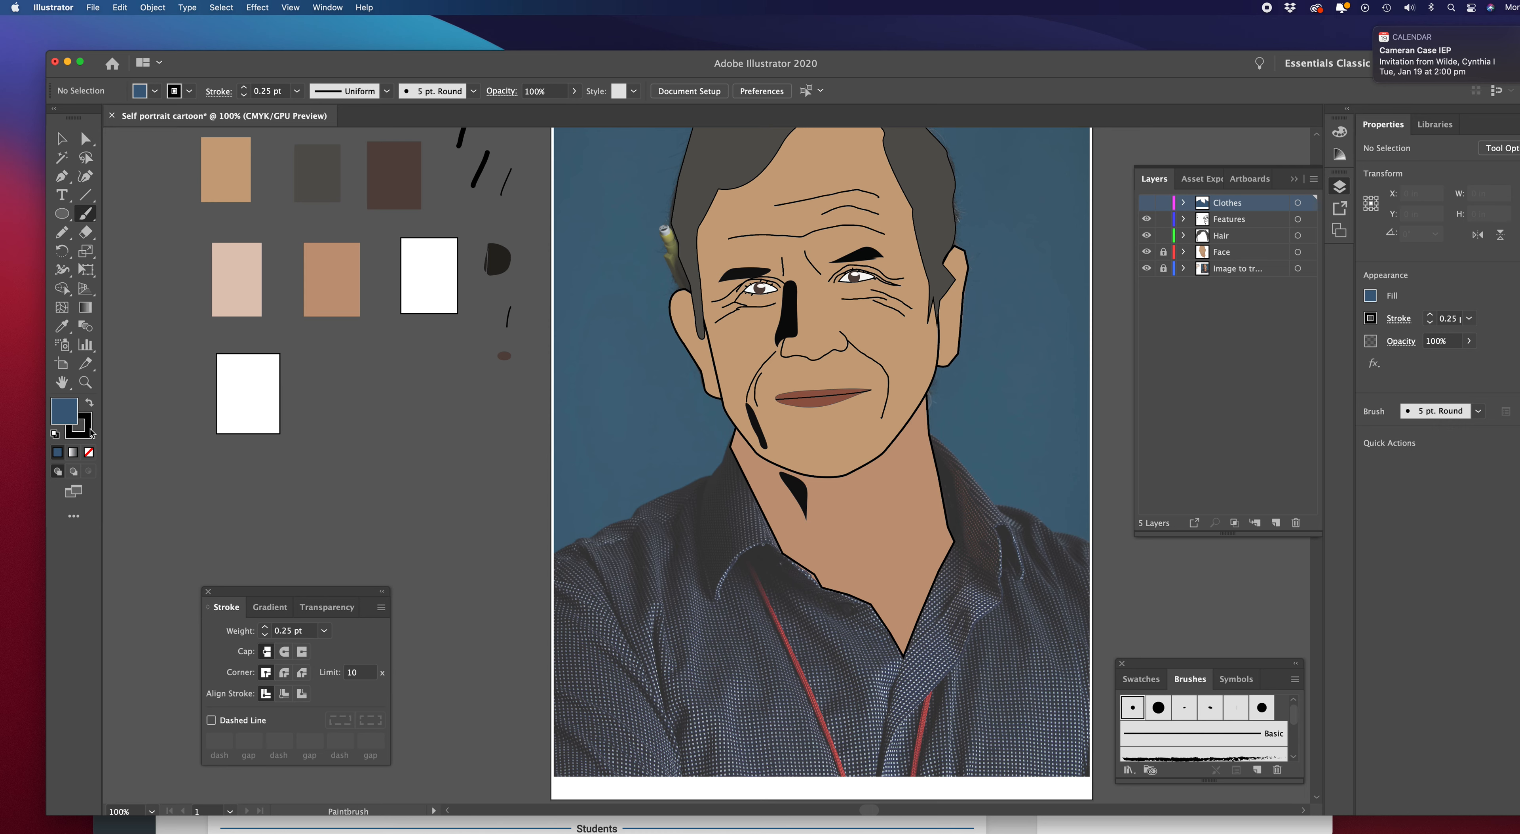
Set the fill colour to black and unlock the Face layer
double_click(66, 422)
left_click(12, 317)
left_click(382, 128)
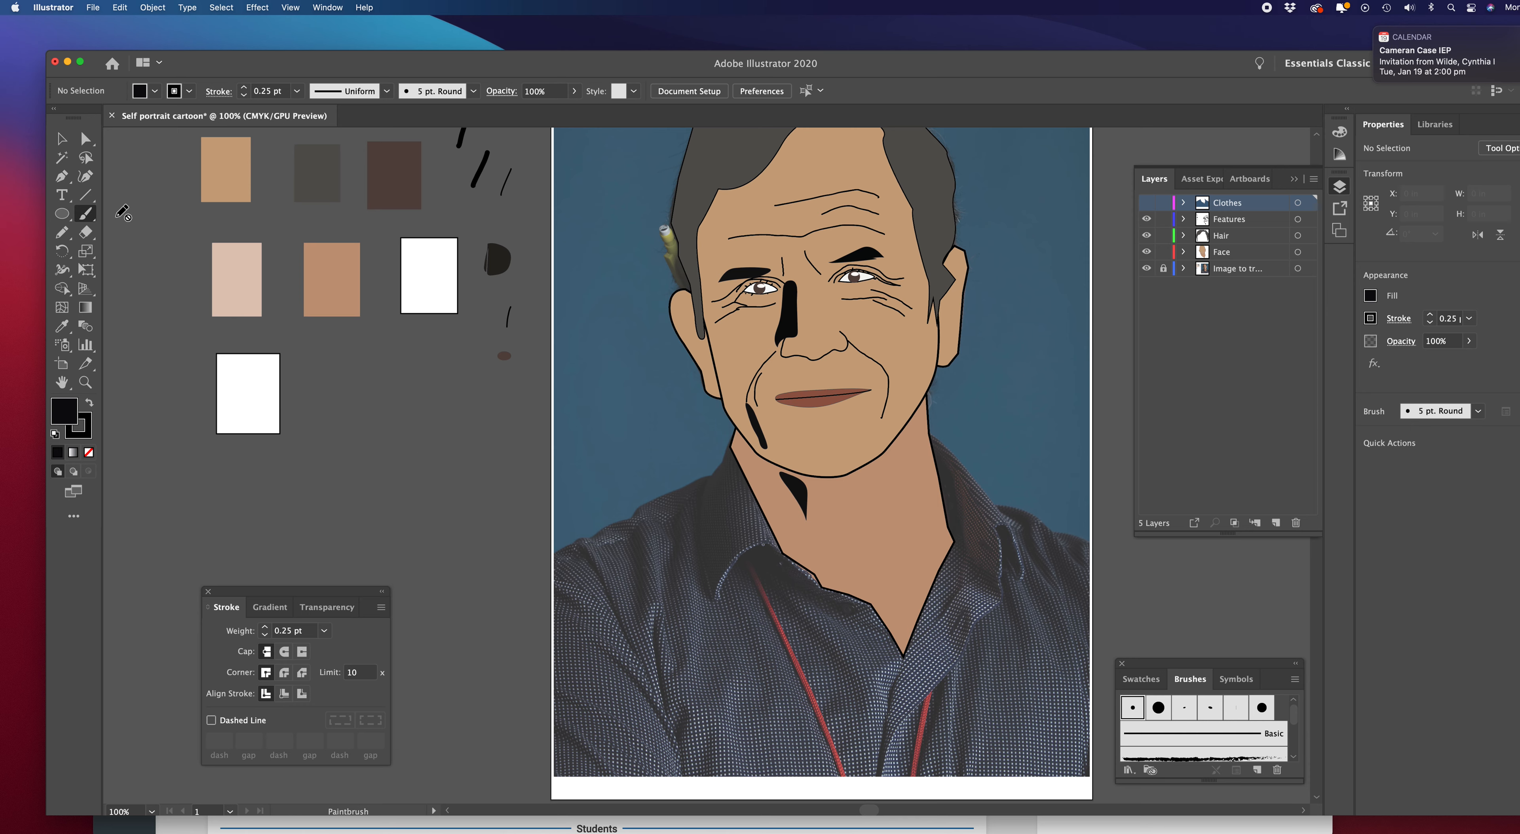
left_click_drag(88, 216, 142, 211)
Show the Clothes layer and draw a closed collar flap with the Pen between the picture's left shoulder and the neckline
left_click(62, 177)
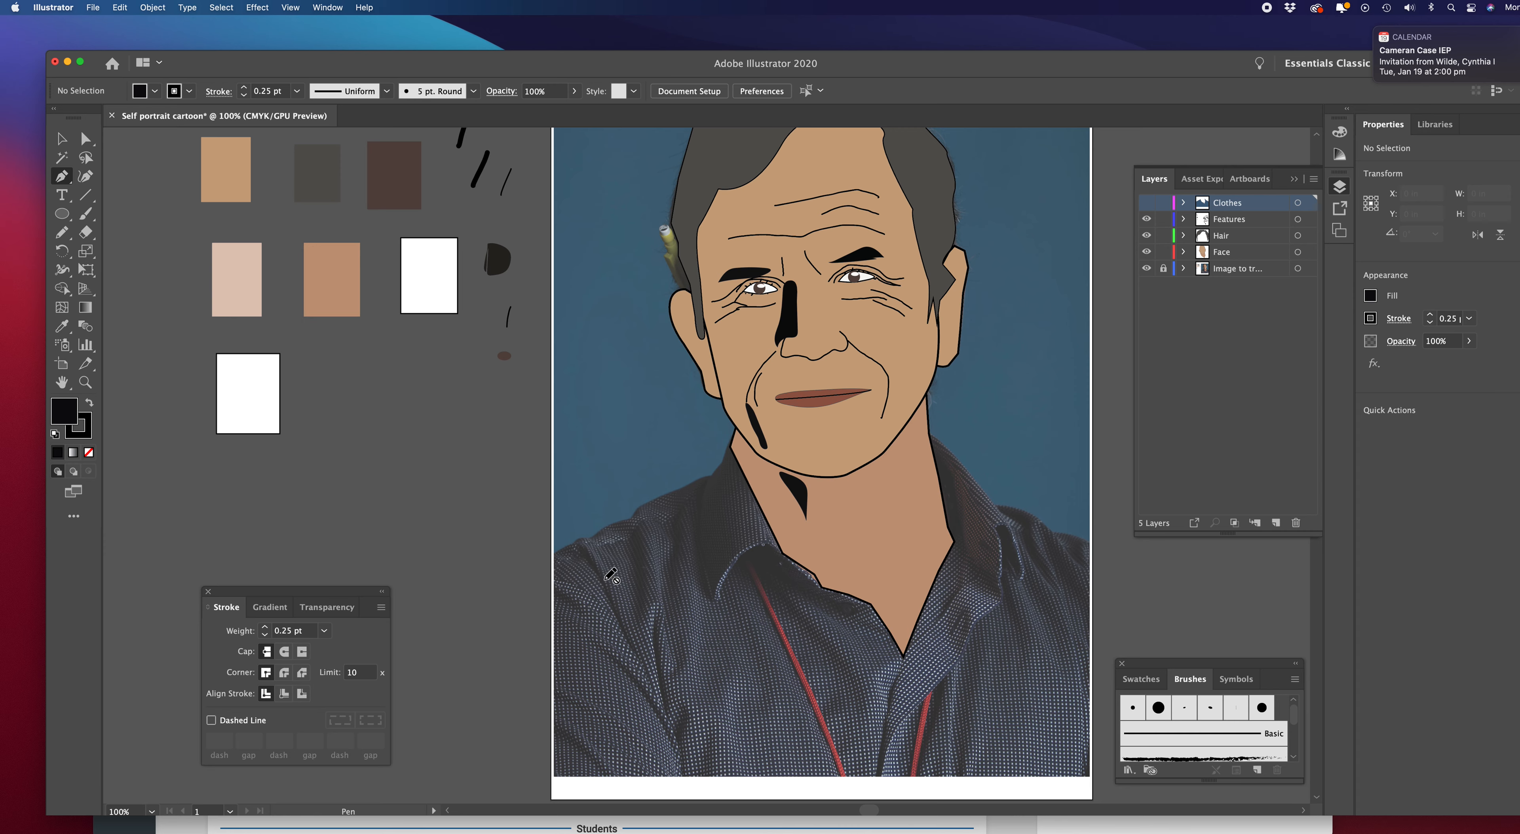
left_click(1146, 203)
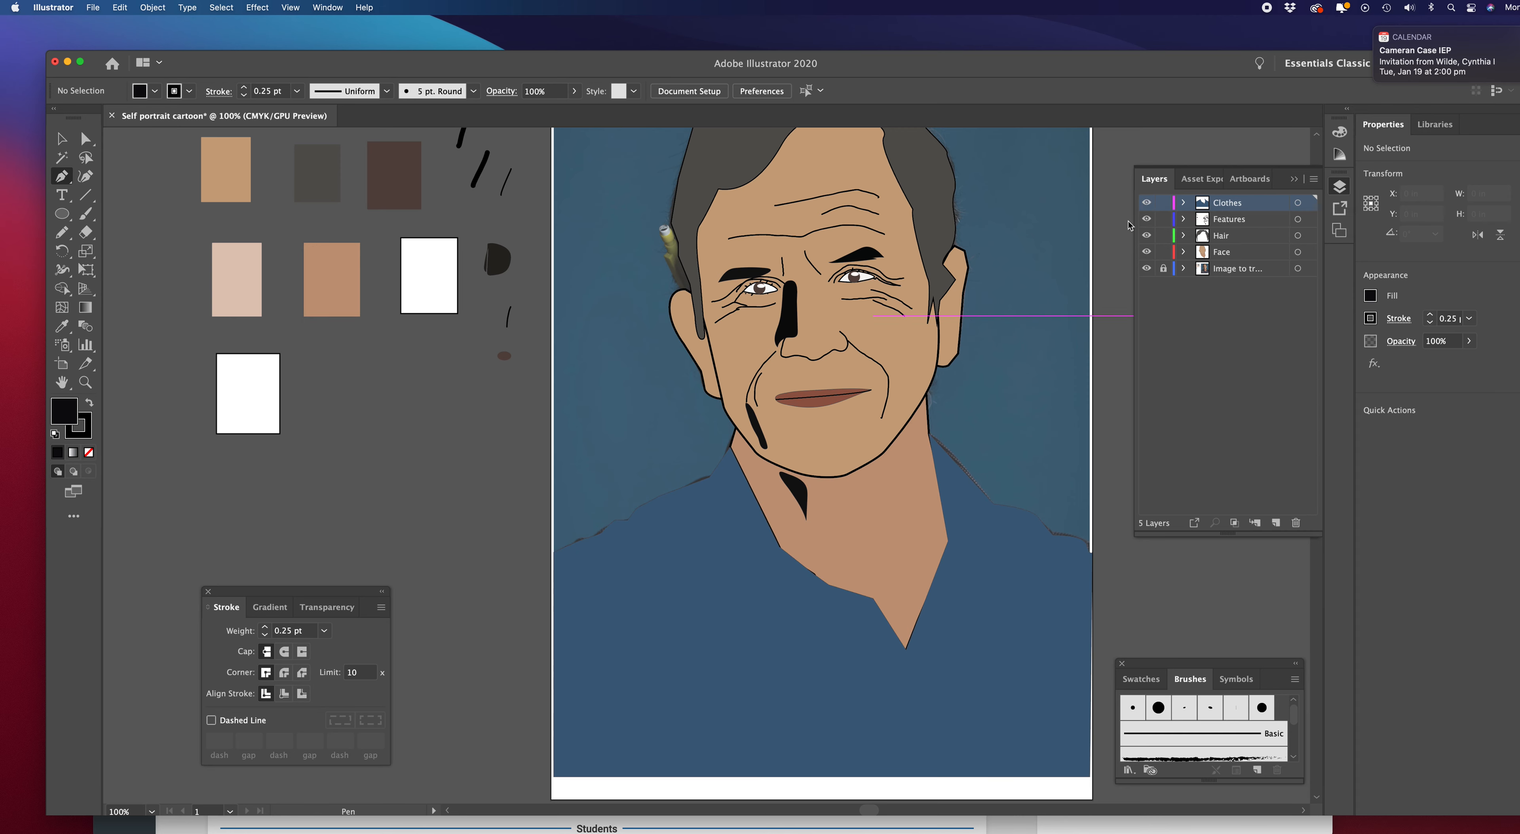
left_click(710, 477)
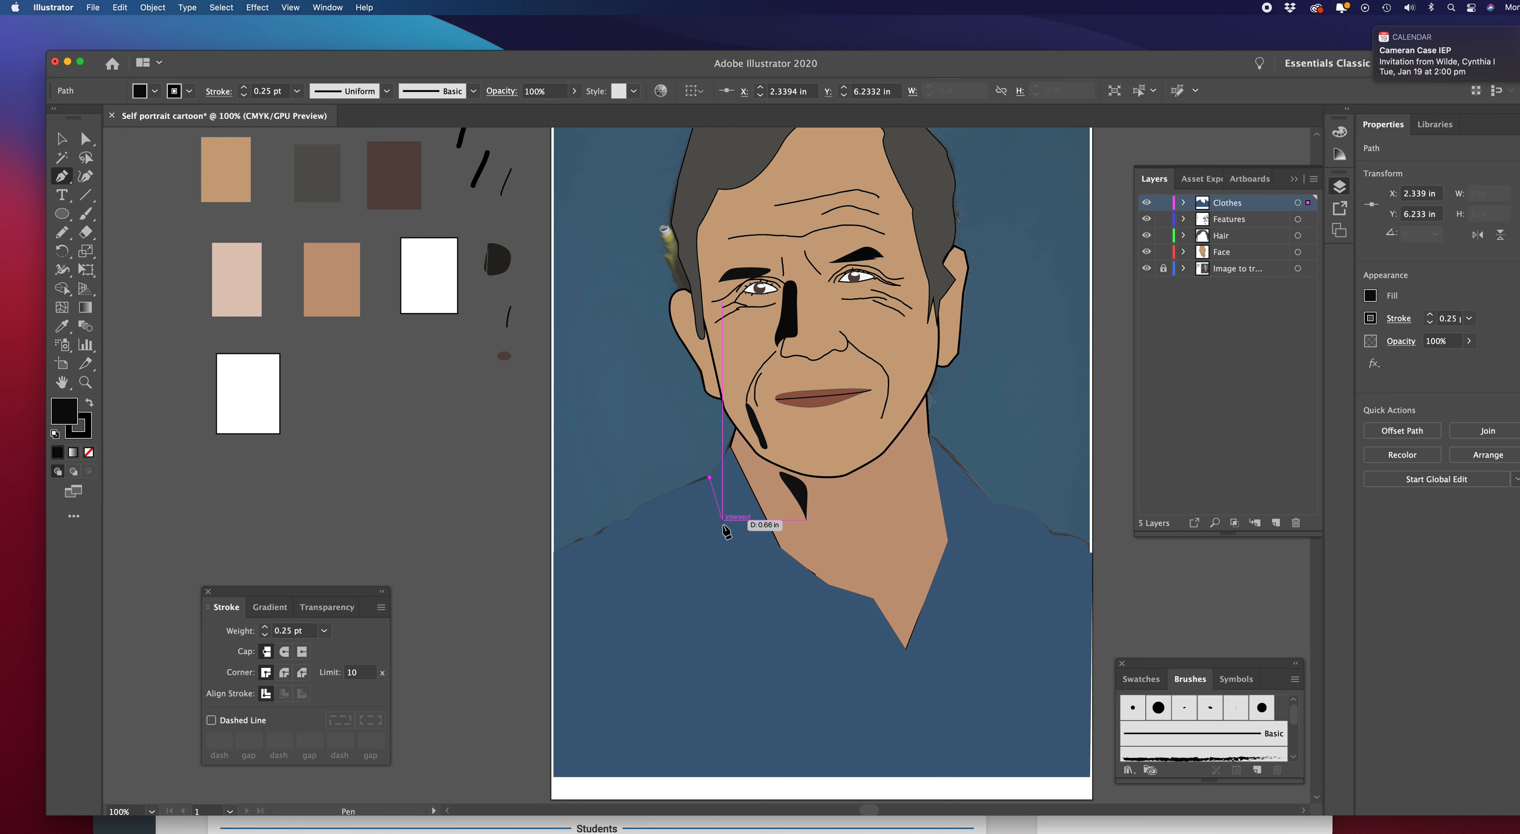
left_click(746, 570)
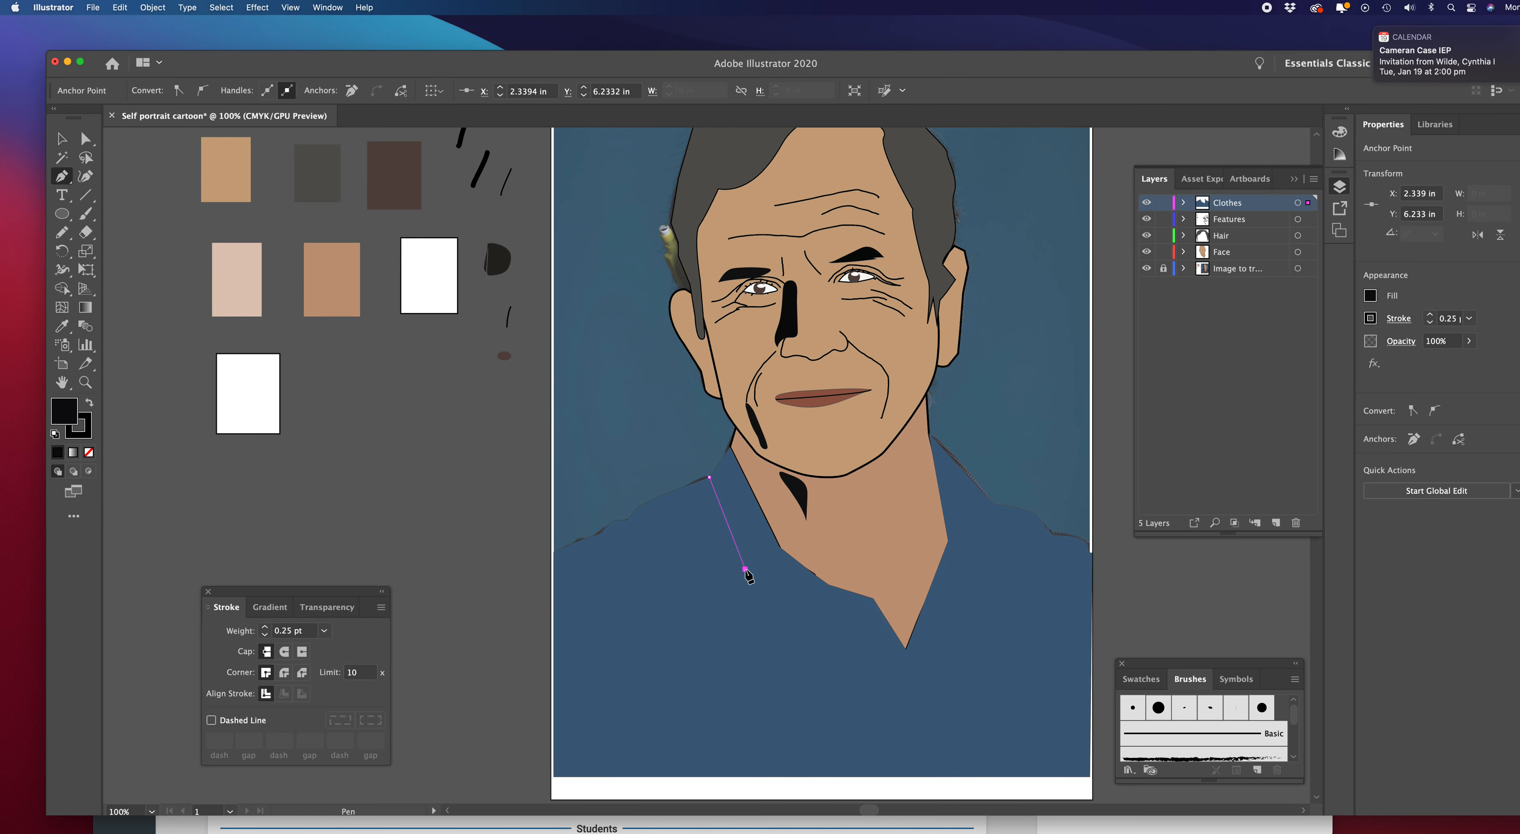
left_click(761, 604)
left_click(779, 547)
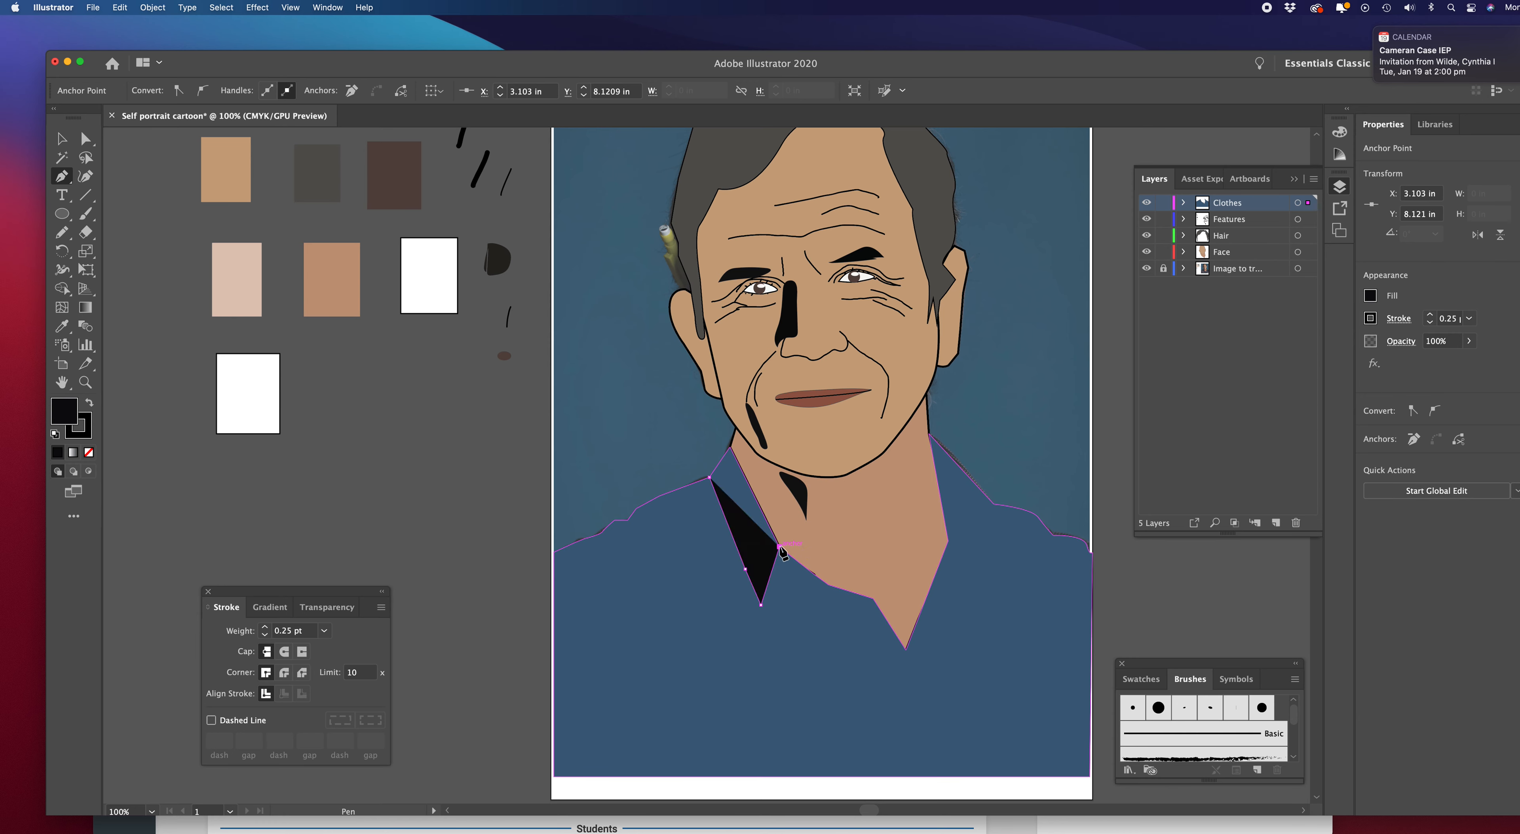
left_click(730, 447)
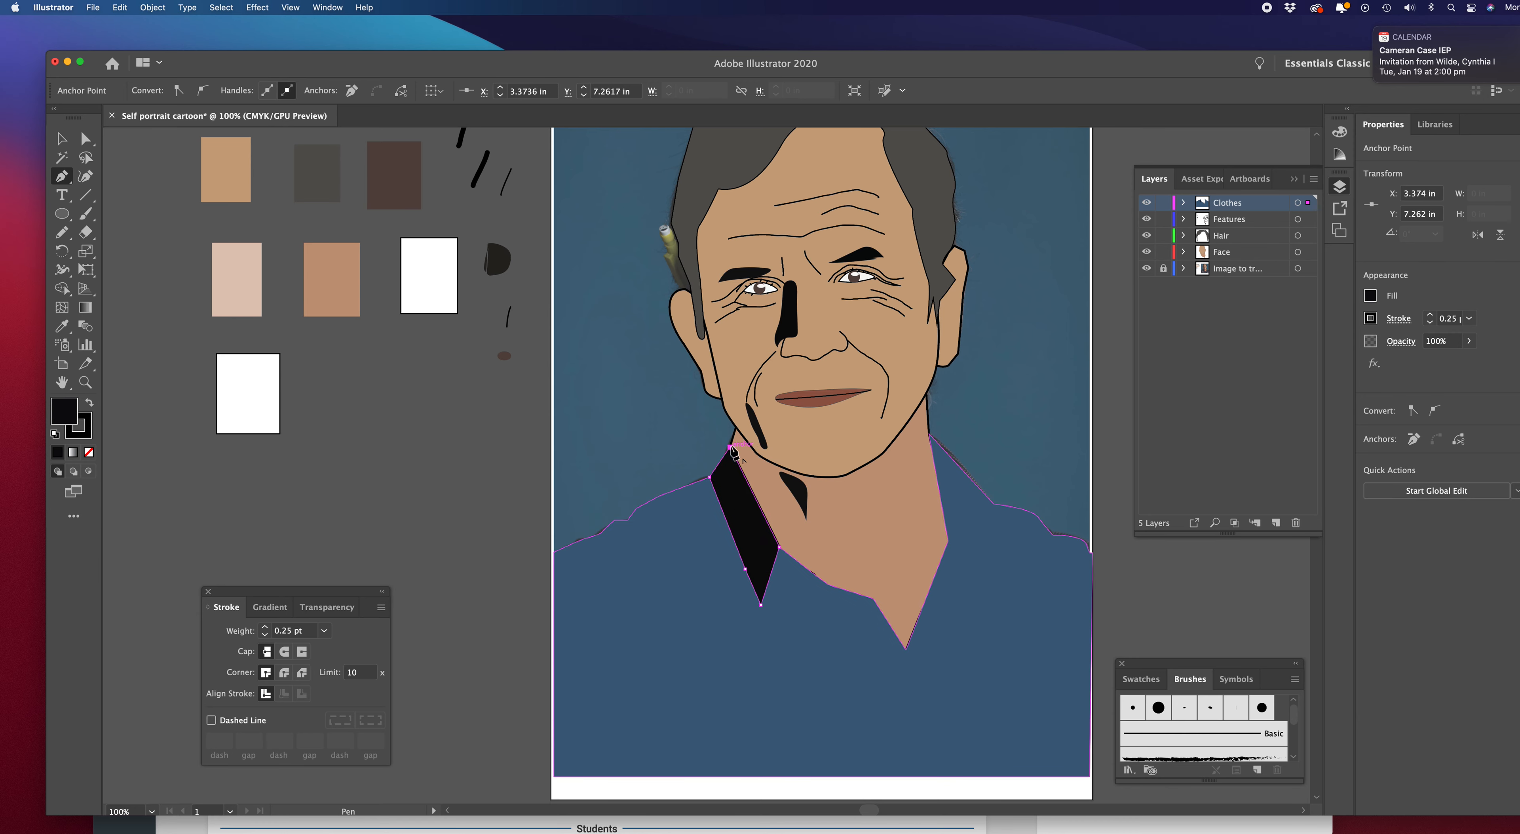
left_click(711, 477)
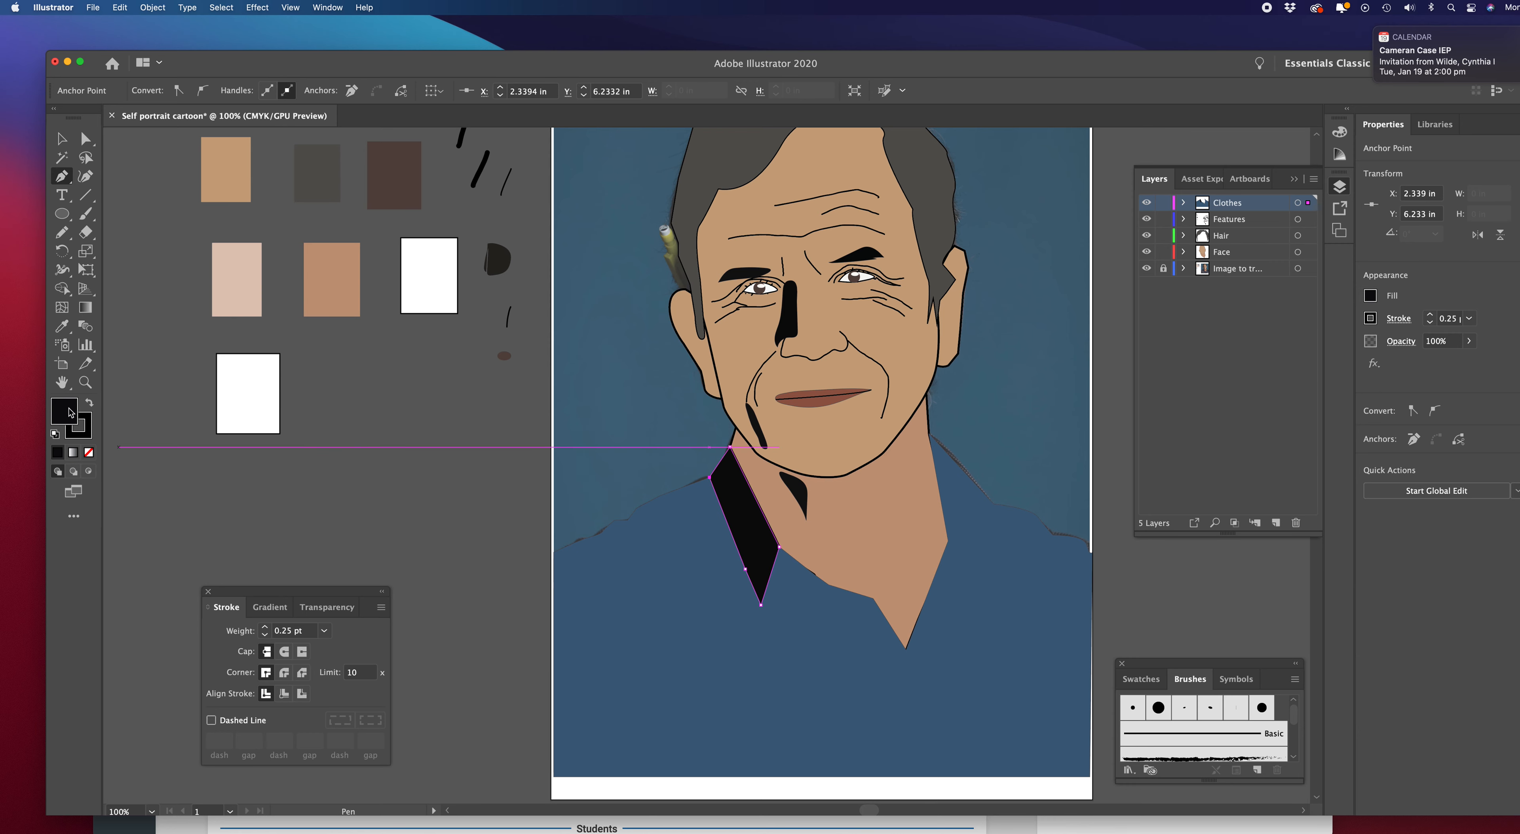
Remove the collar flap's fill, set its black stroke to 2 pt and leave the shape
left_click(89, 453)
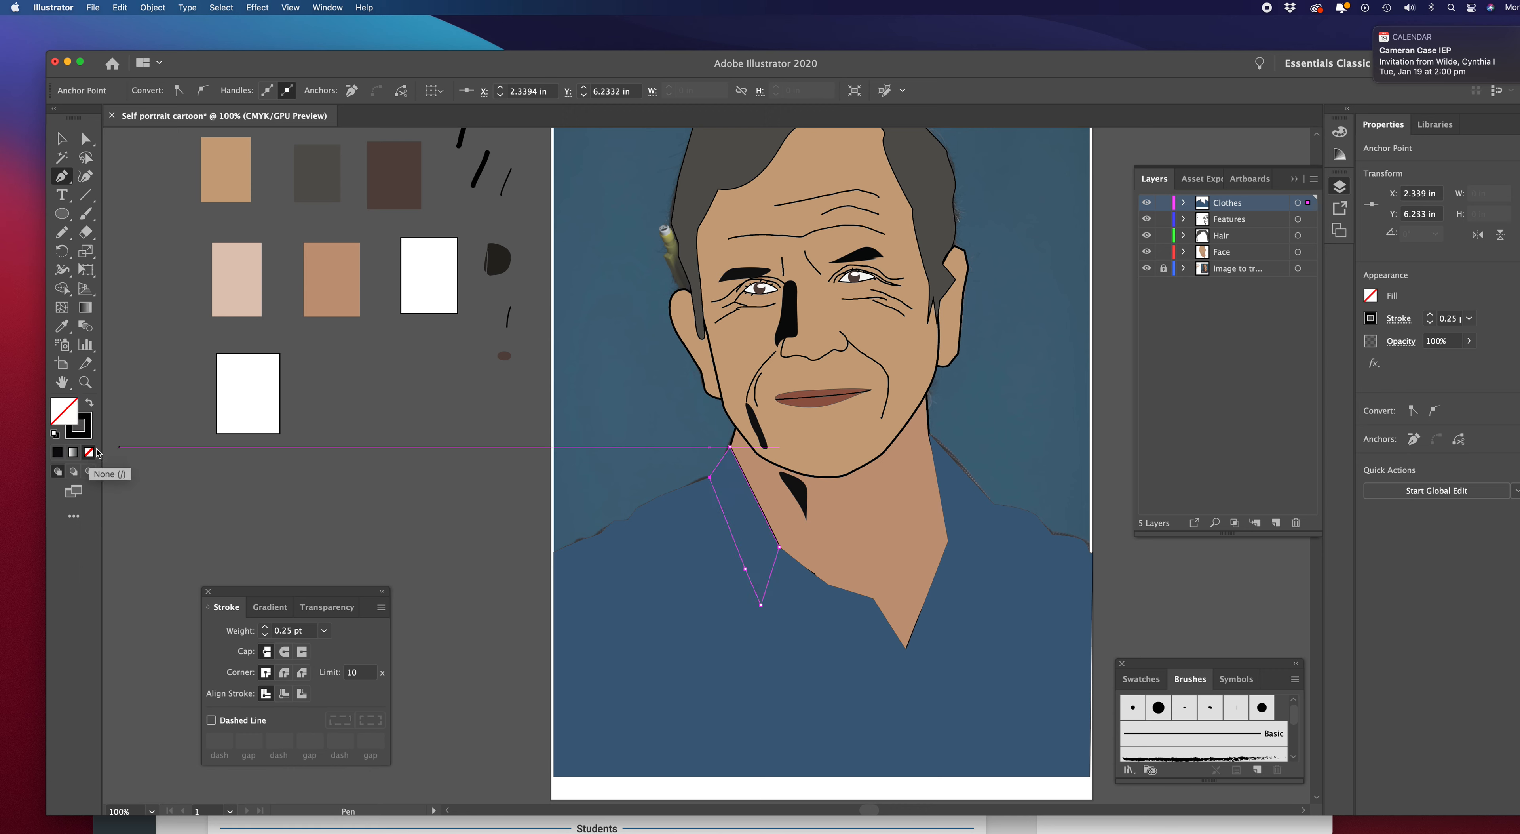
left_click(85, 432)
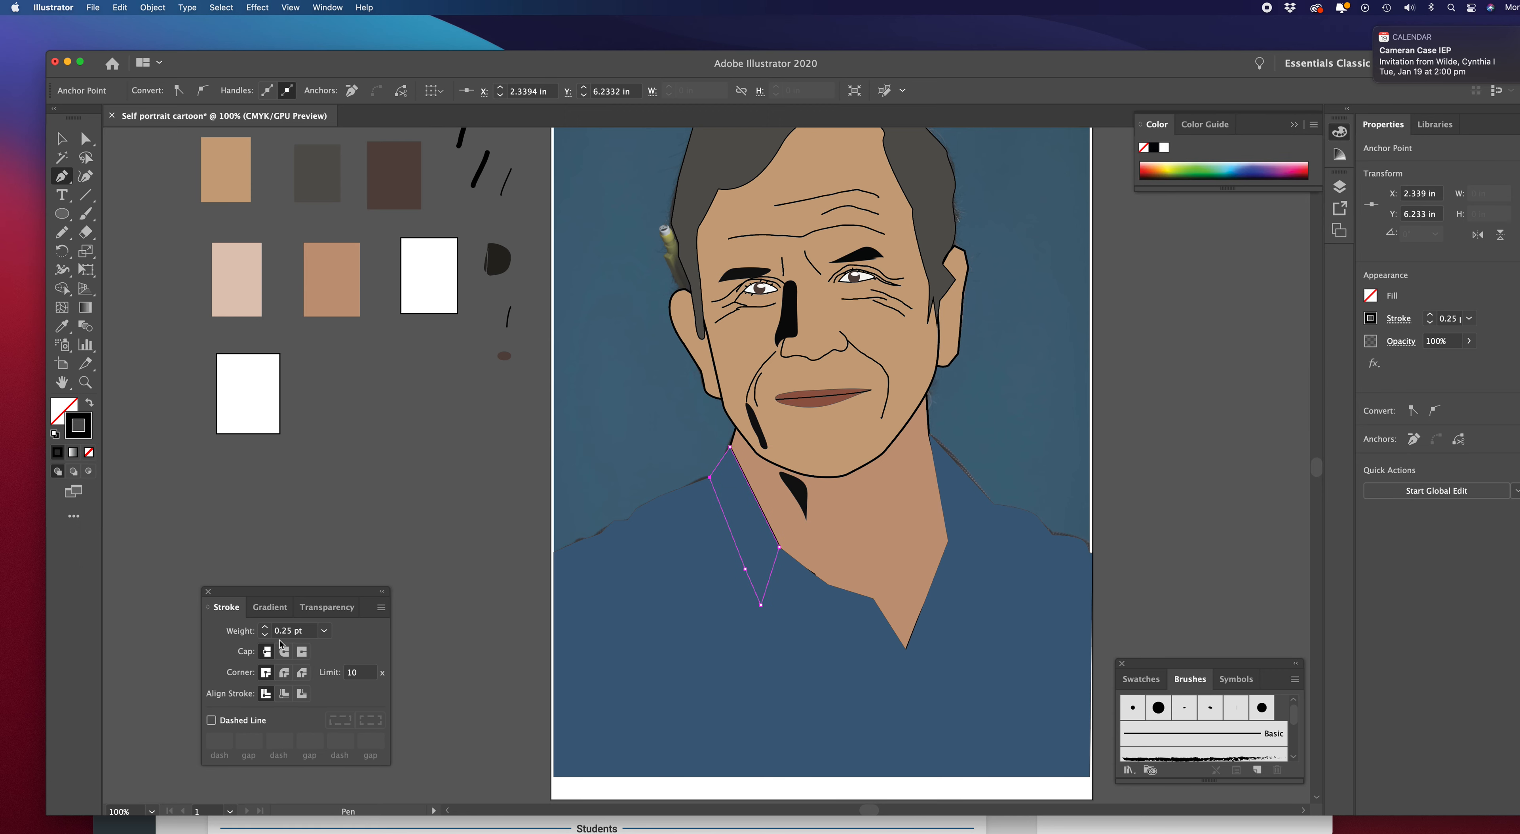
left_click(324, 631)
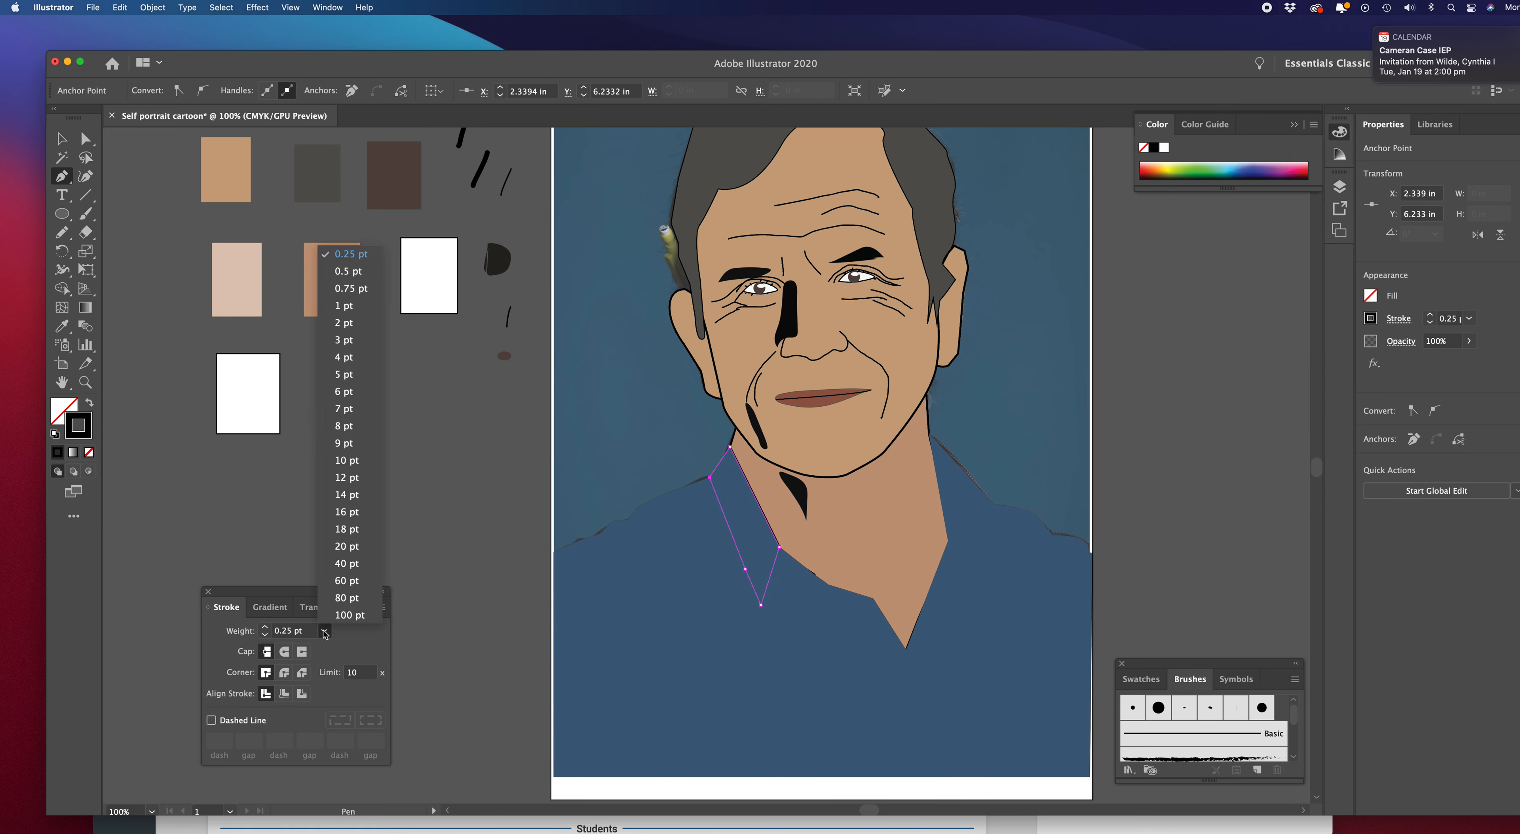
left_click(345, 323)
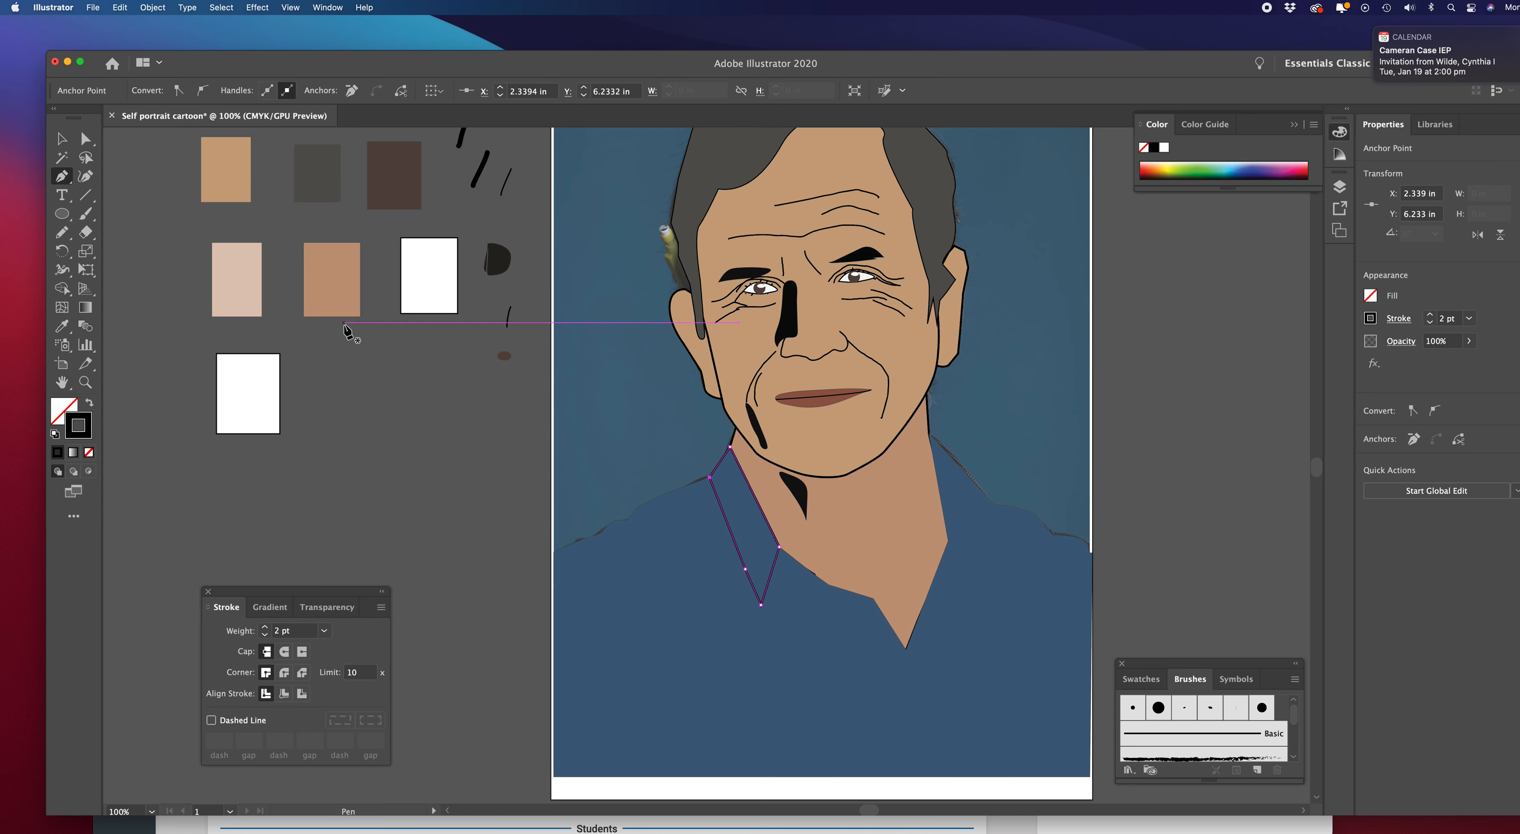
left_click(433, 452)
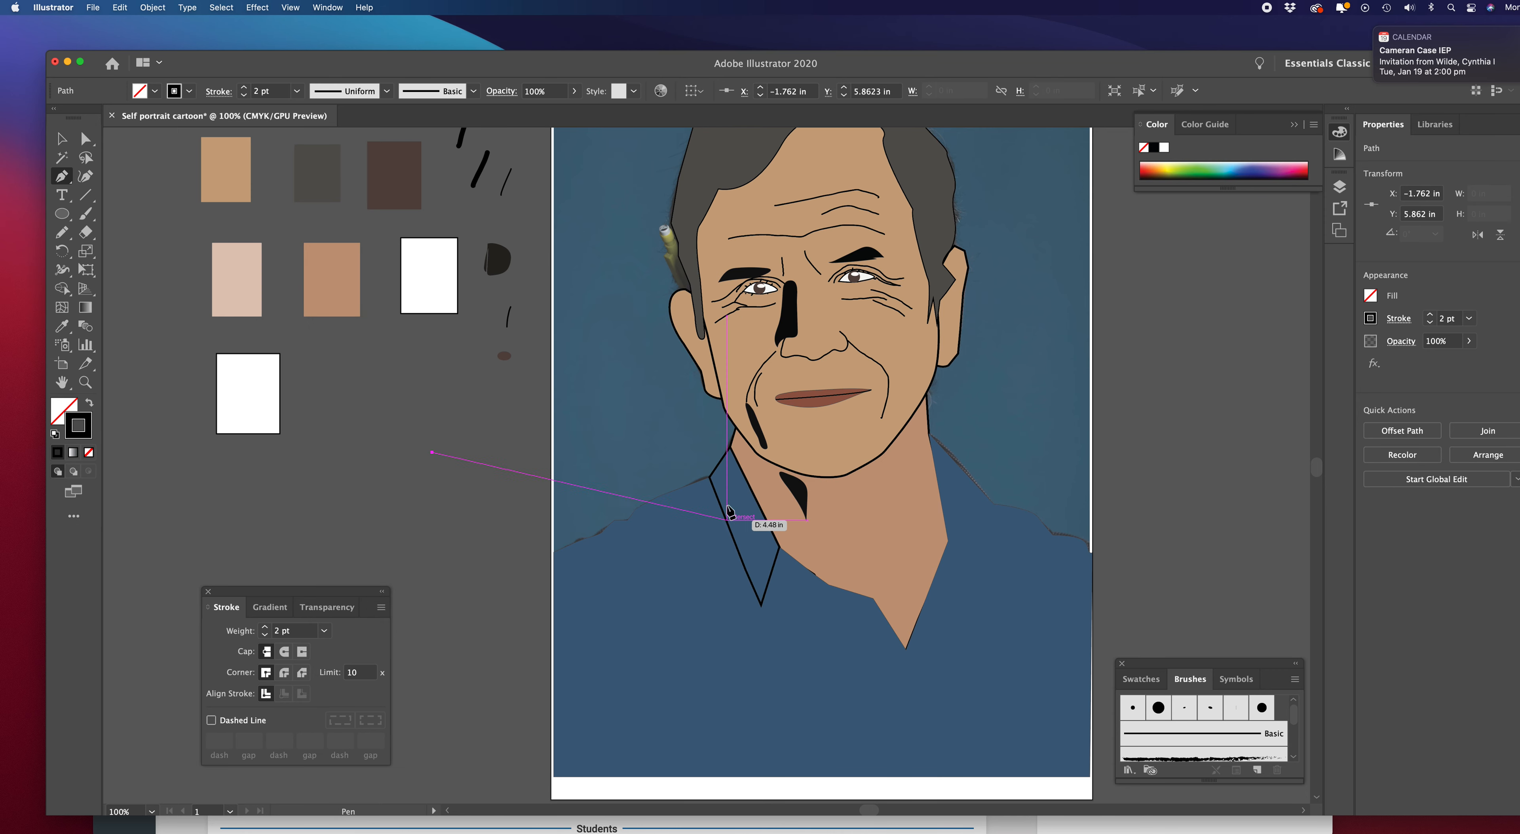
Try to draw a shirt fold line with the Pen from the picture's left shoulder down the front beside the collar flap
left_click(673, 491)
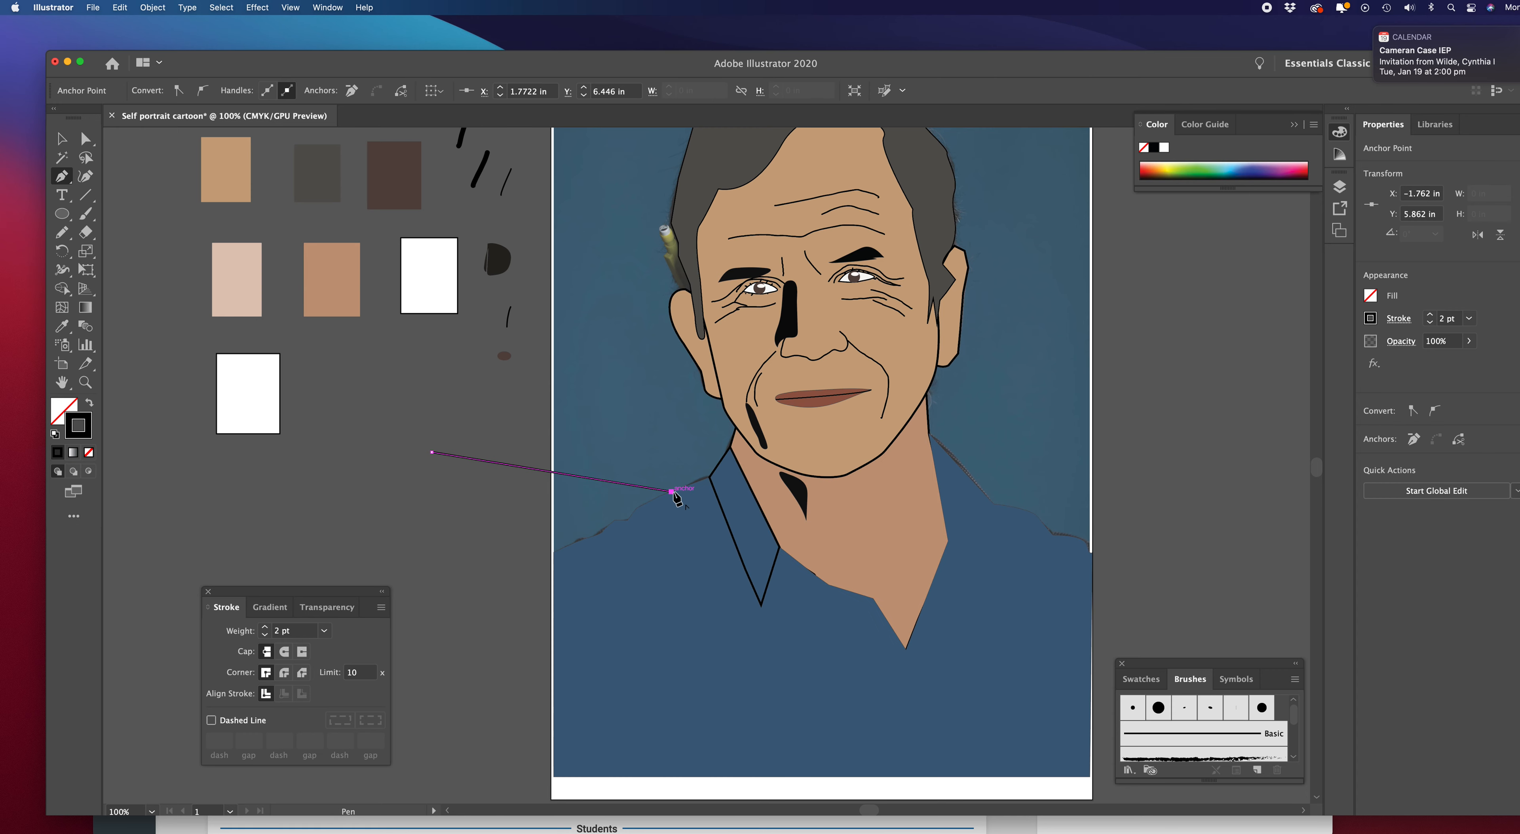
left_click(750, 702)
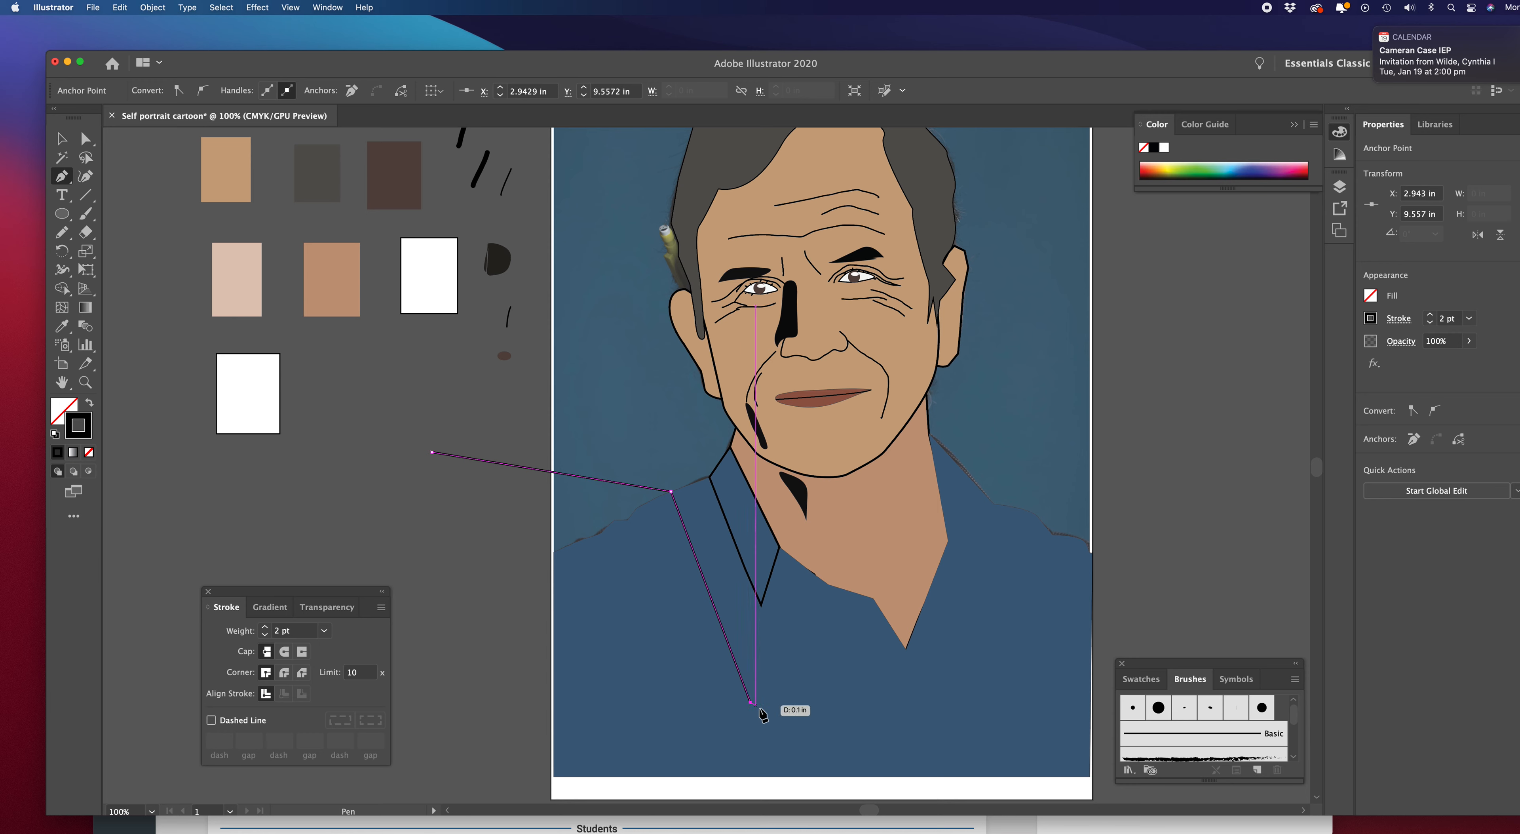
left_click(773, 728)
left_click(781, 735)
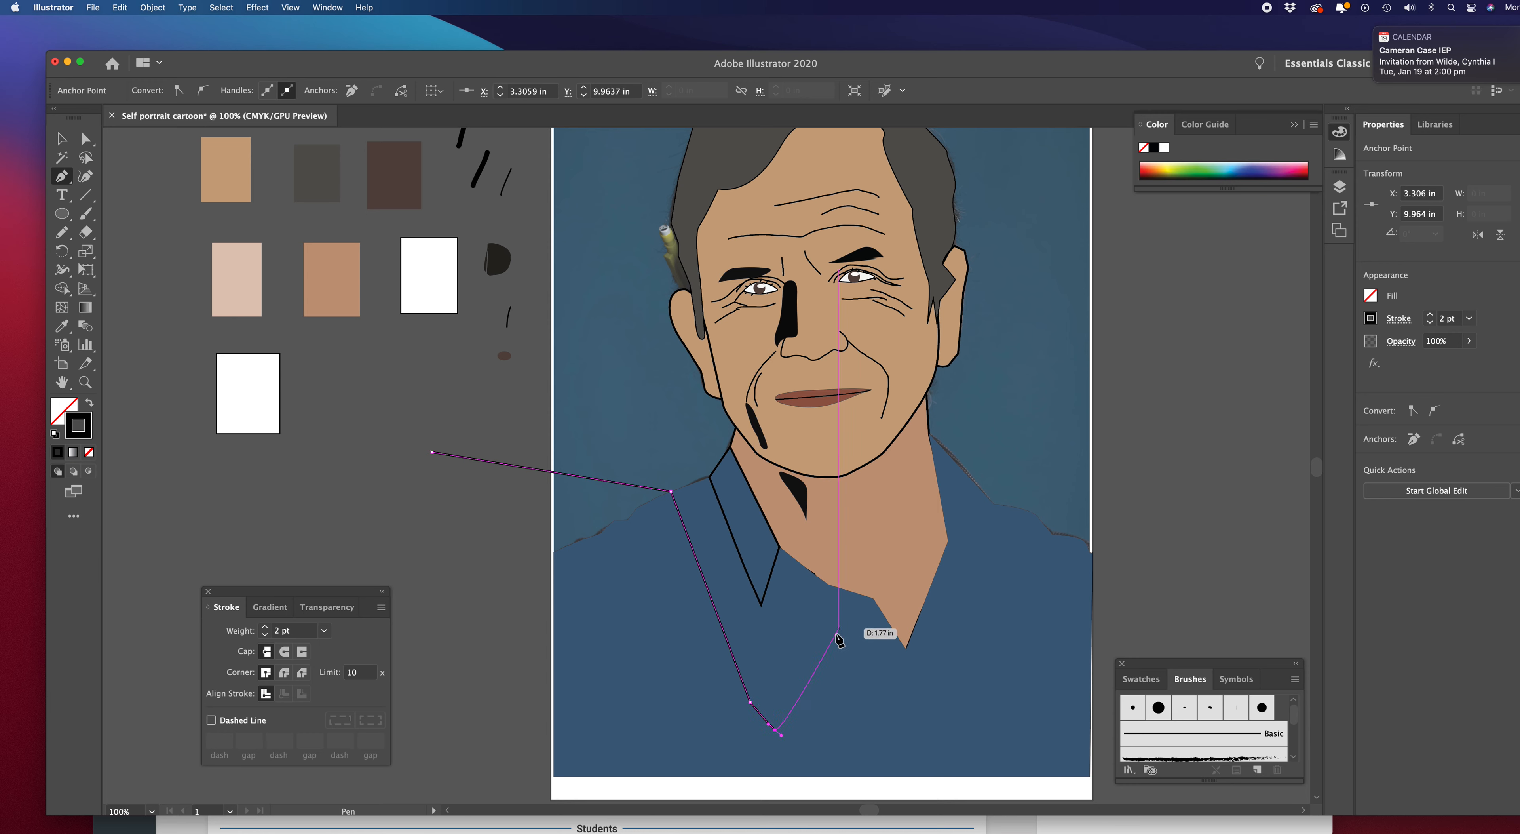
key("Escape")
Draw two curved 2 pt black fold lines with the Pen from the picture's left shoulder down the sleeve
left_click(628, 521)
left_click_drag(684, 693, 698, 702)
key("Escape")
left_click(585, 539)
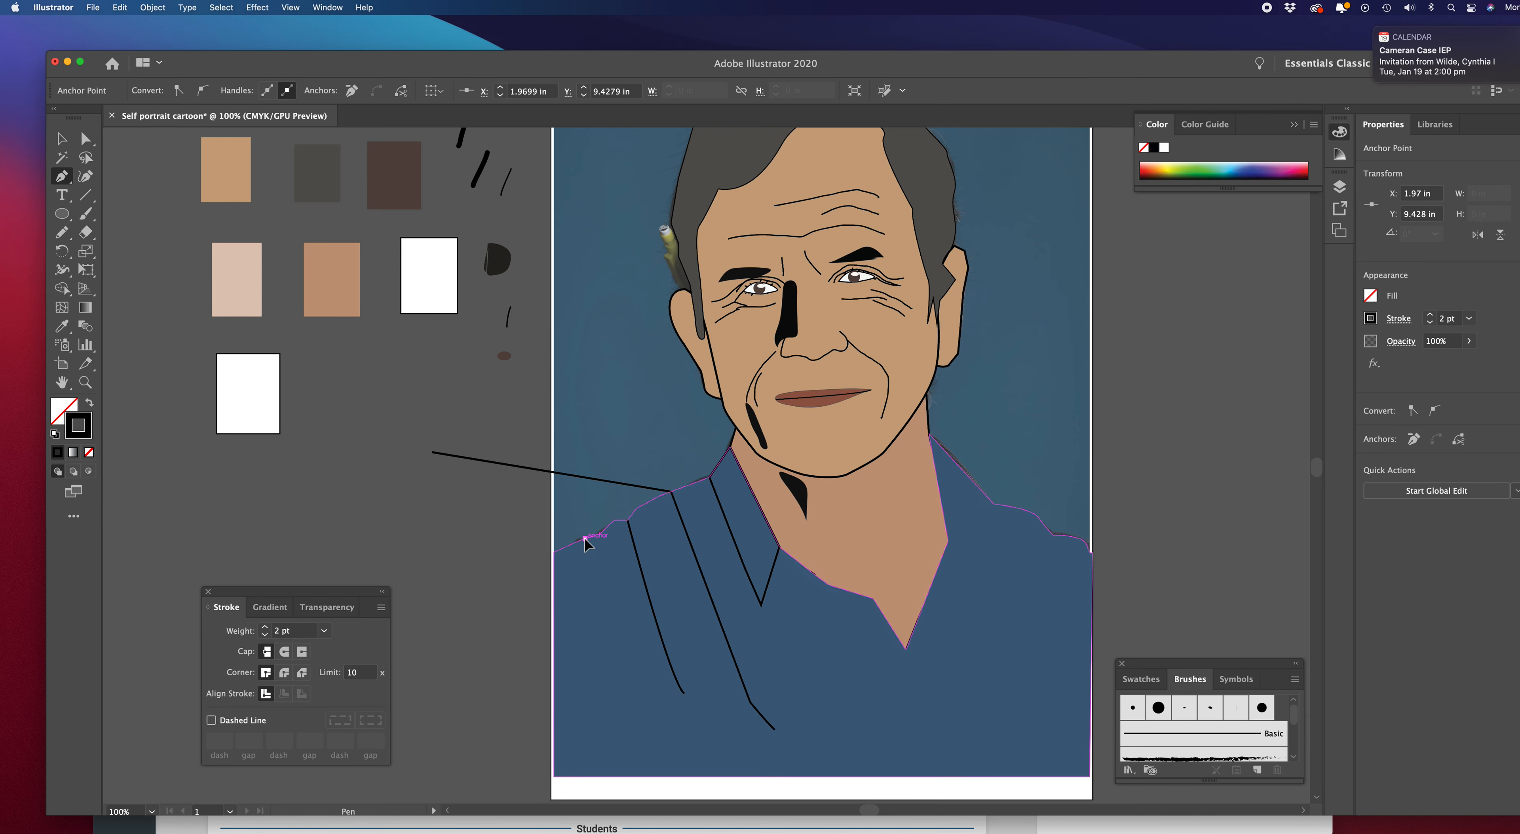
left_click_drag(624, 715, 645, 722)
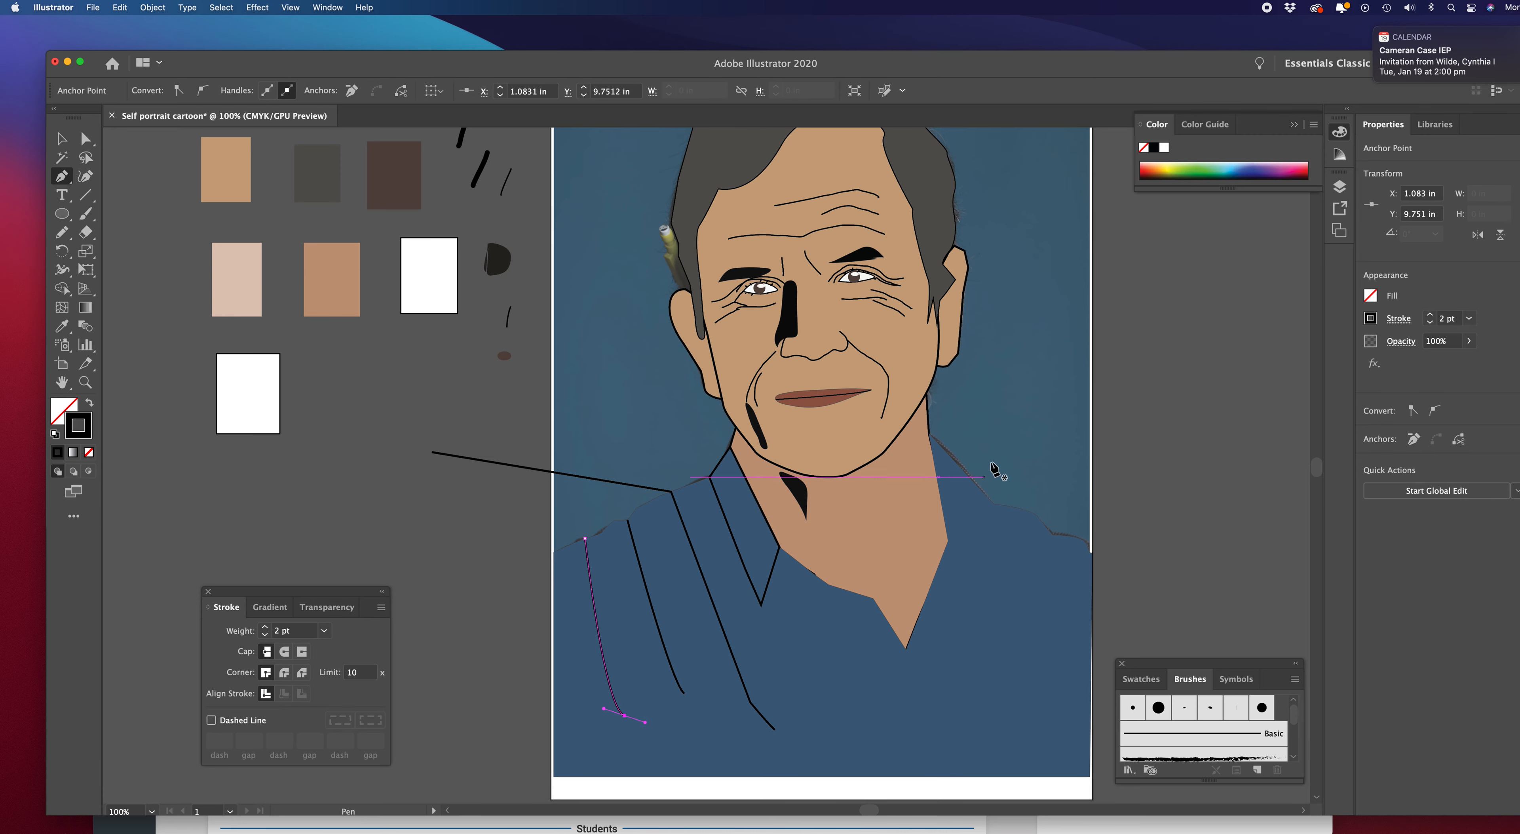
Check the photo beneath the Clothes layer and outline the collar flap on the picture's right with the Pen, from shoulder to neckline
left_click(1340, 188)
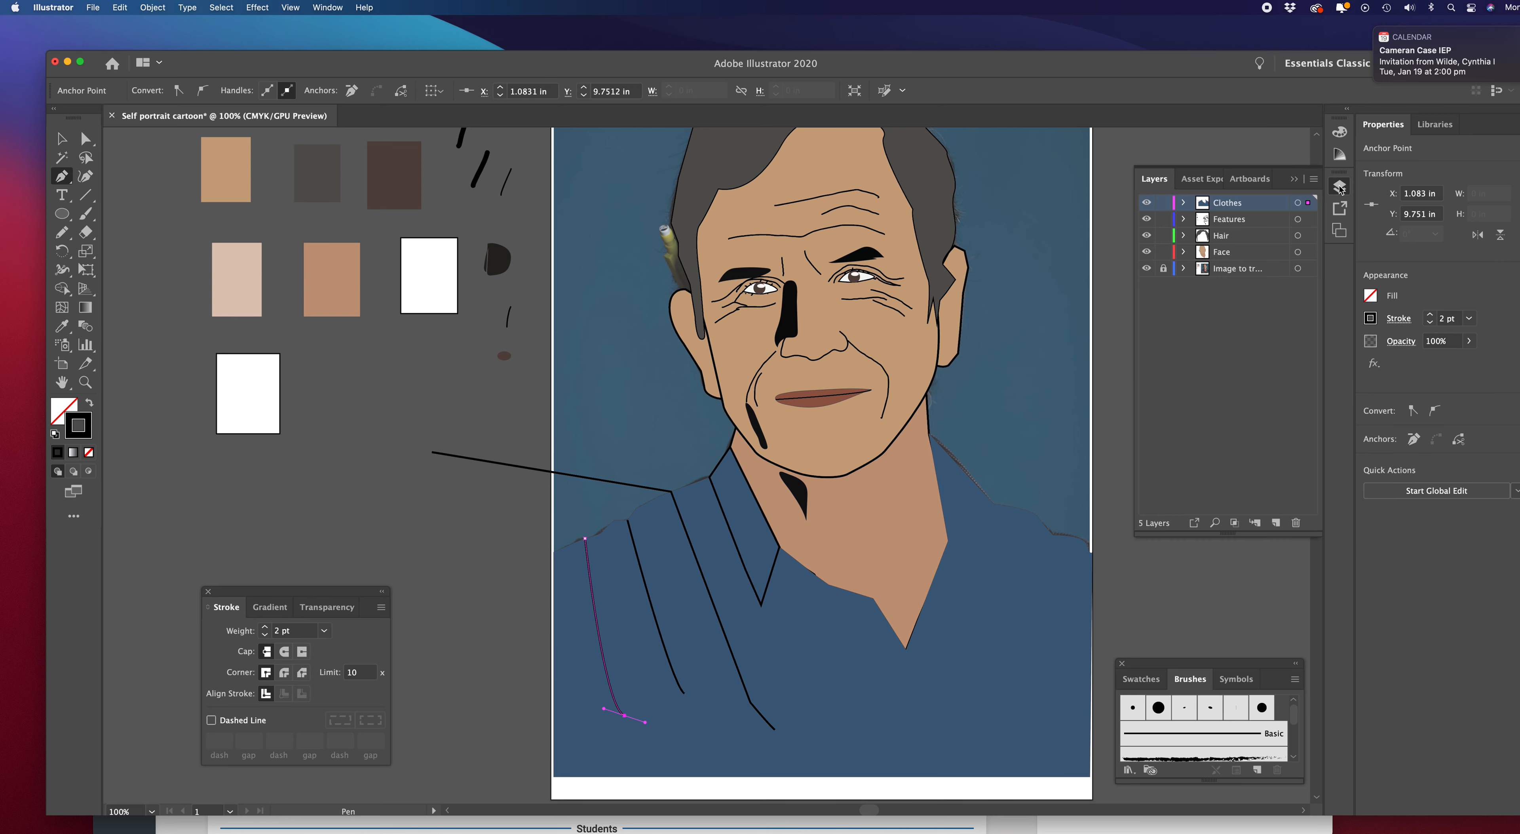
left_click(1146, 203)
left_click(1146, 202)
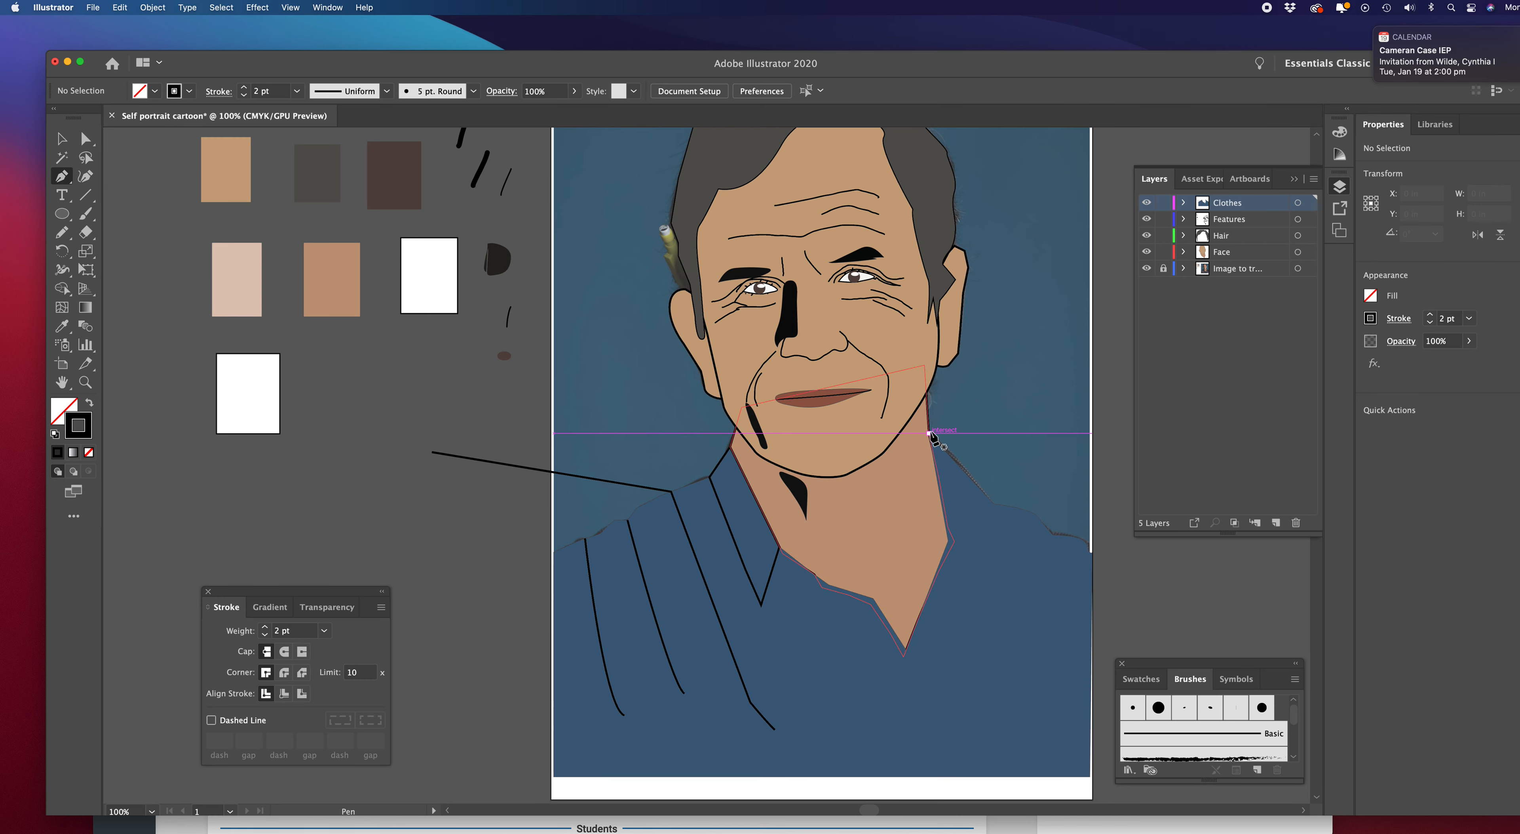
left_click(993, 504)
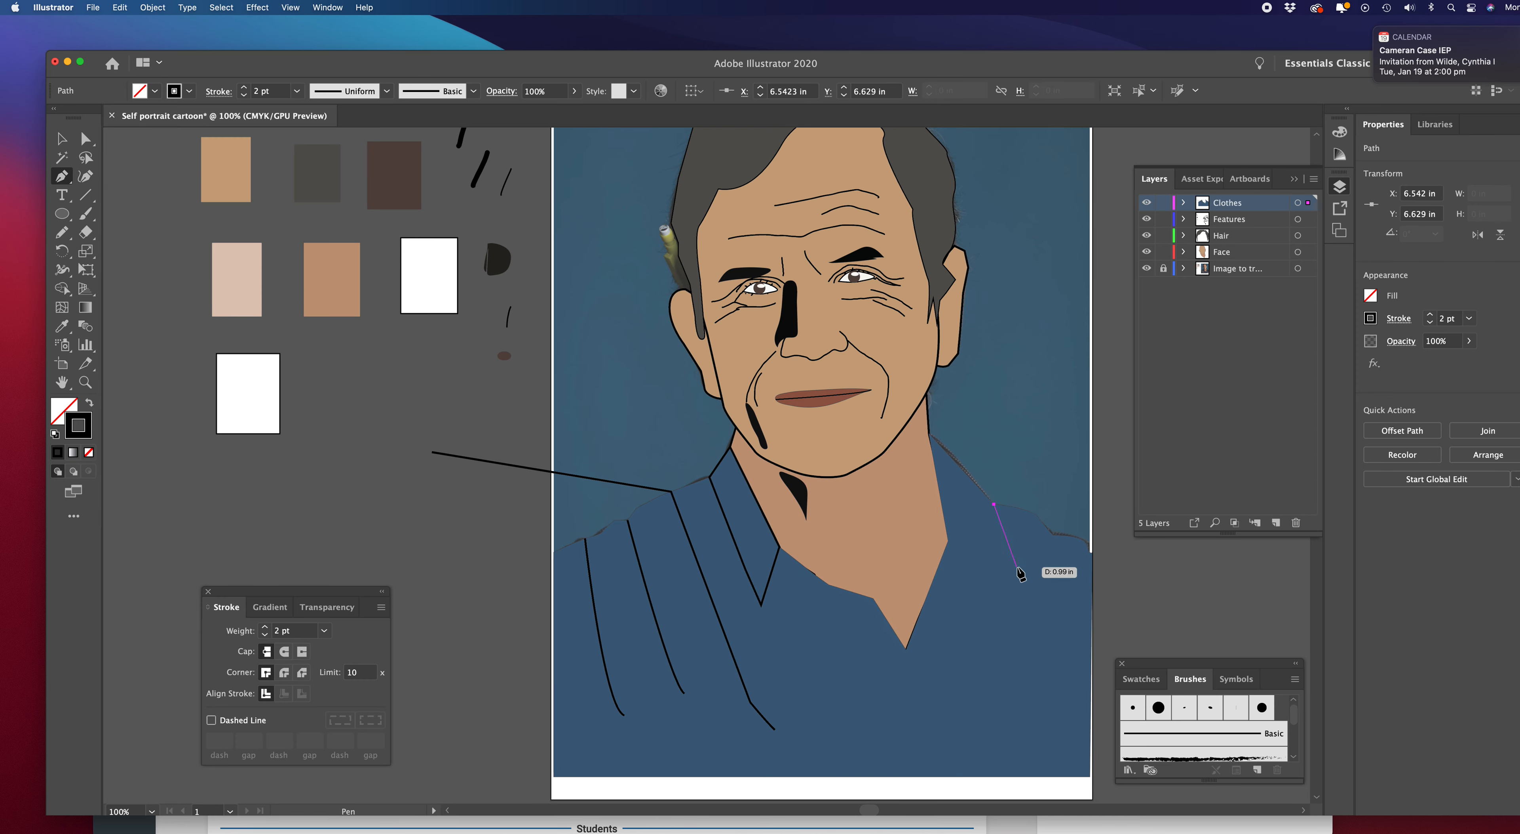
left_click(1016, 567)
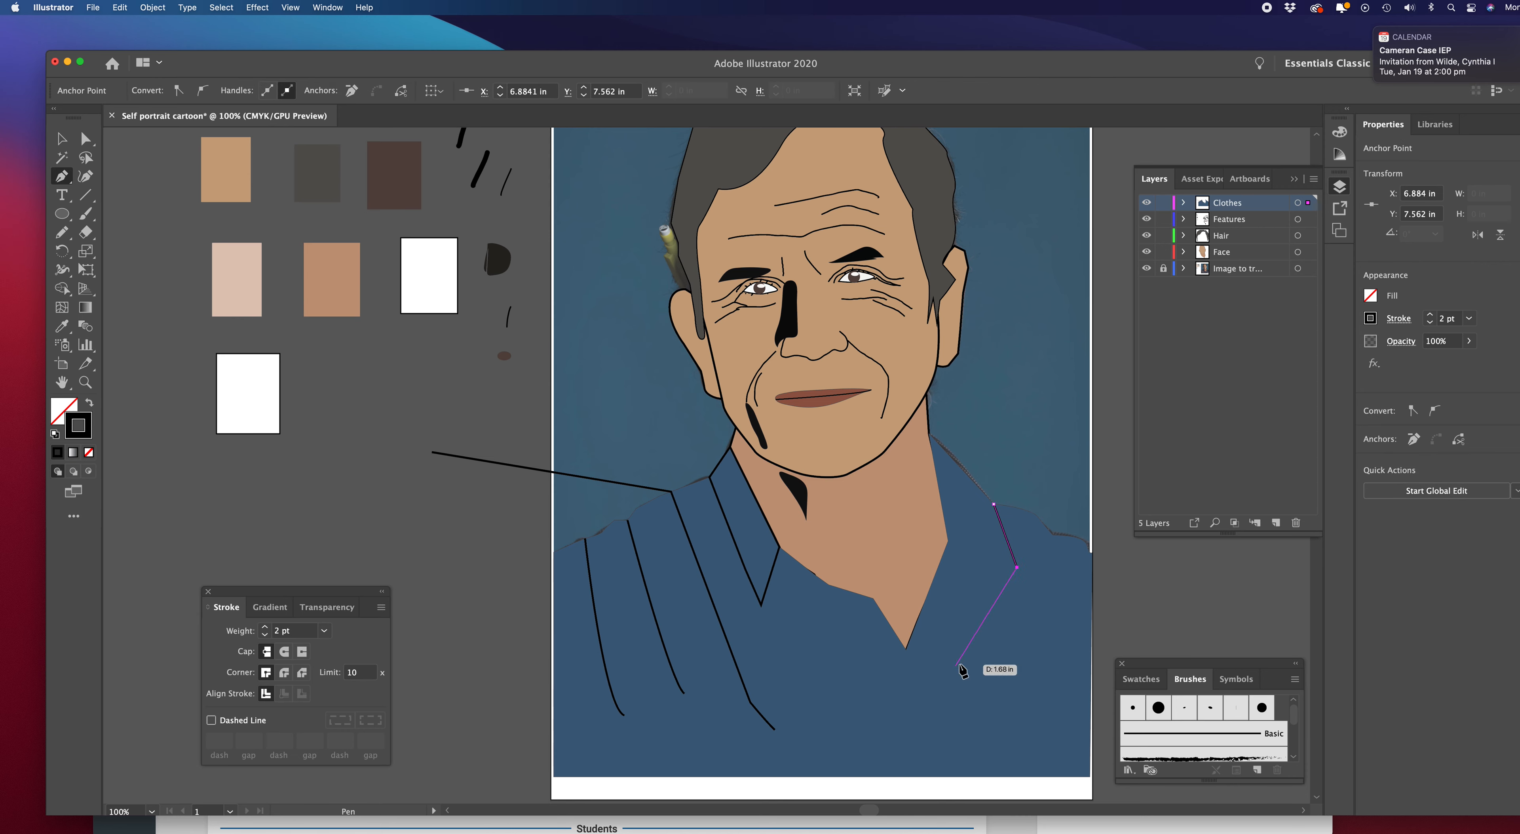
left_click(968, 643)
left_click(949, 540)
left_click(929, 434)
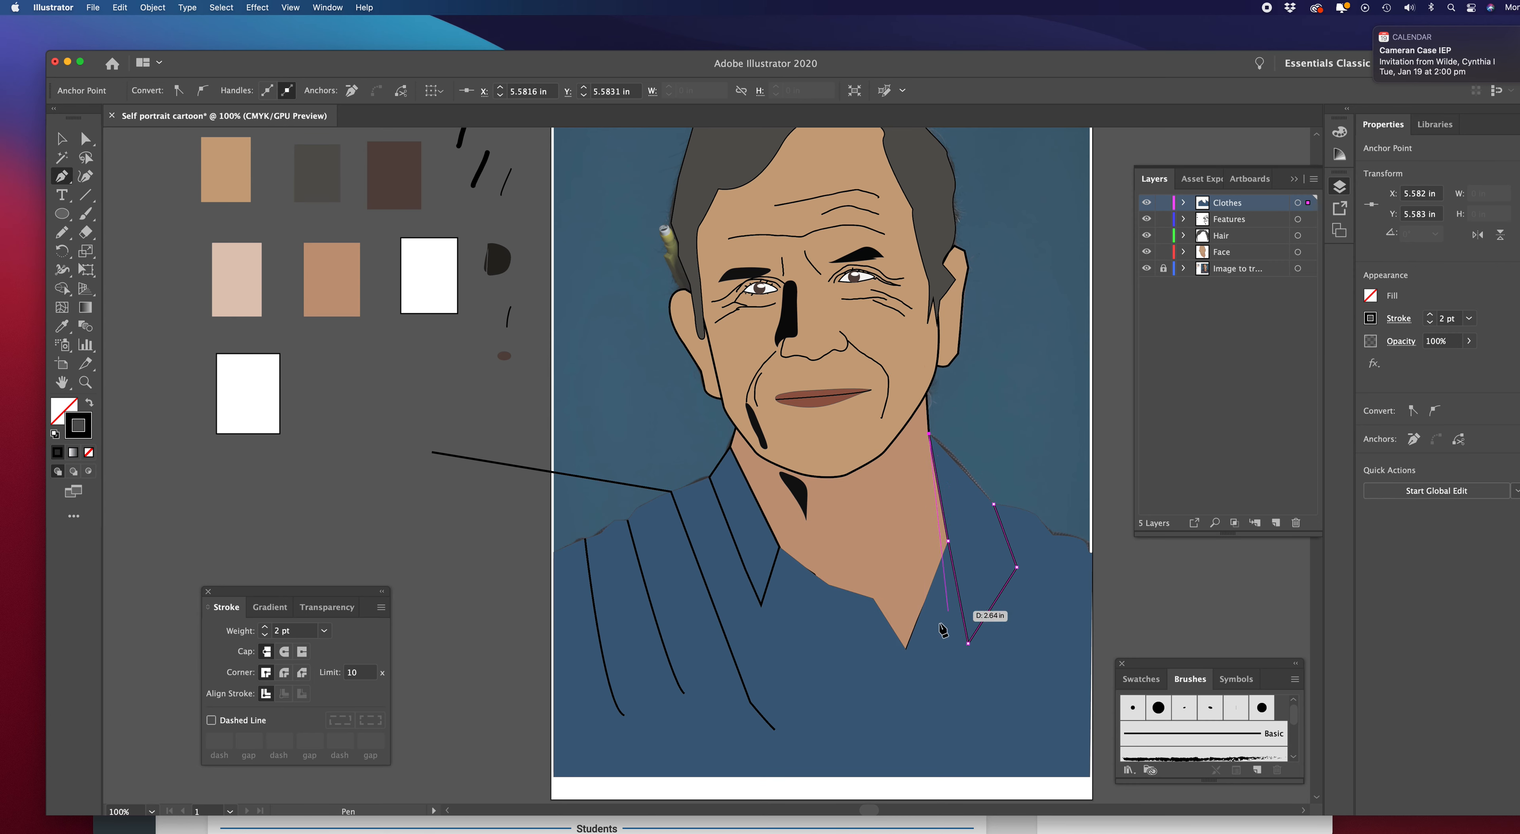
key("Escape")
Draw a curved fold line with the Pen from the picture's right shoulder down the sleeve
left_click(1054, 534)
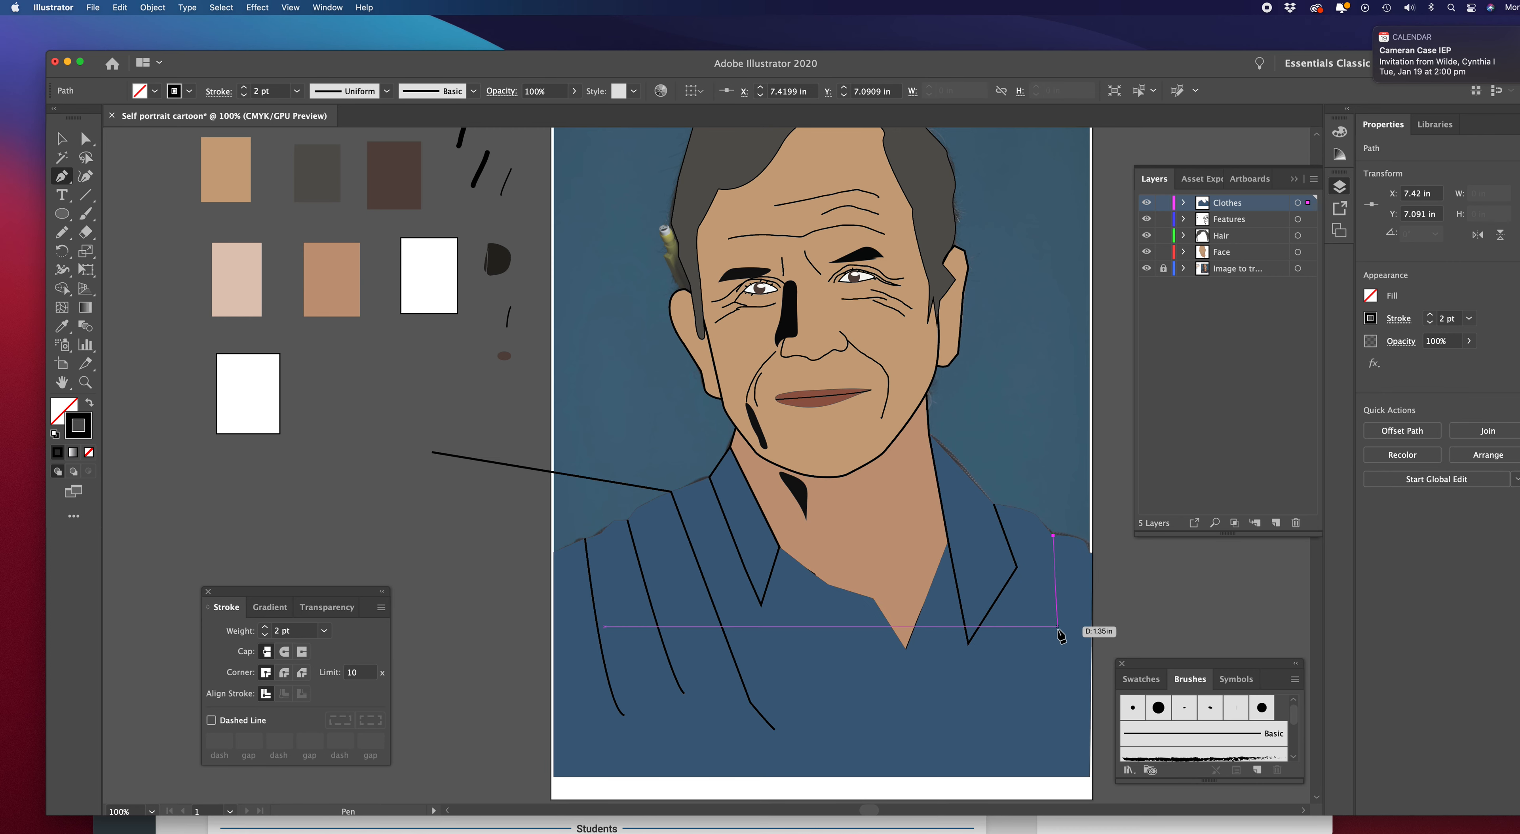
left_click_drag(1064, 653, 1055, 689)
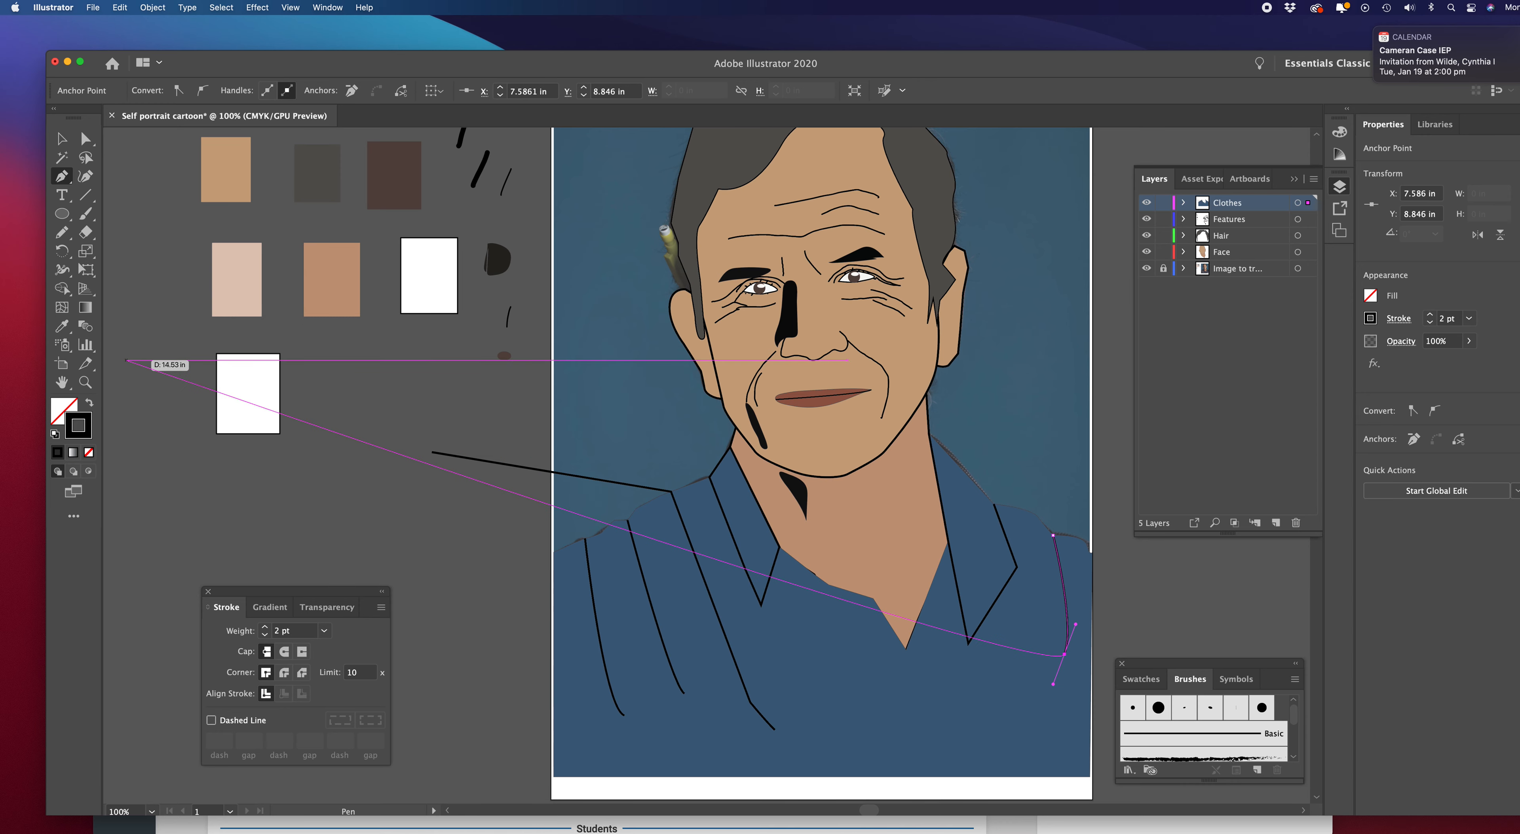
left_click(61, 138)
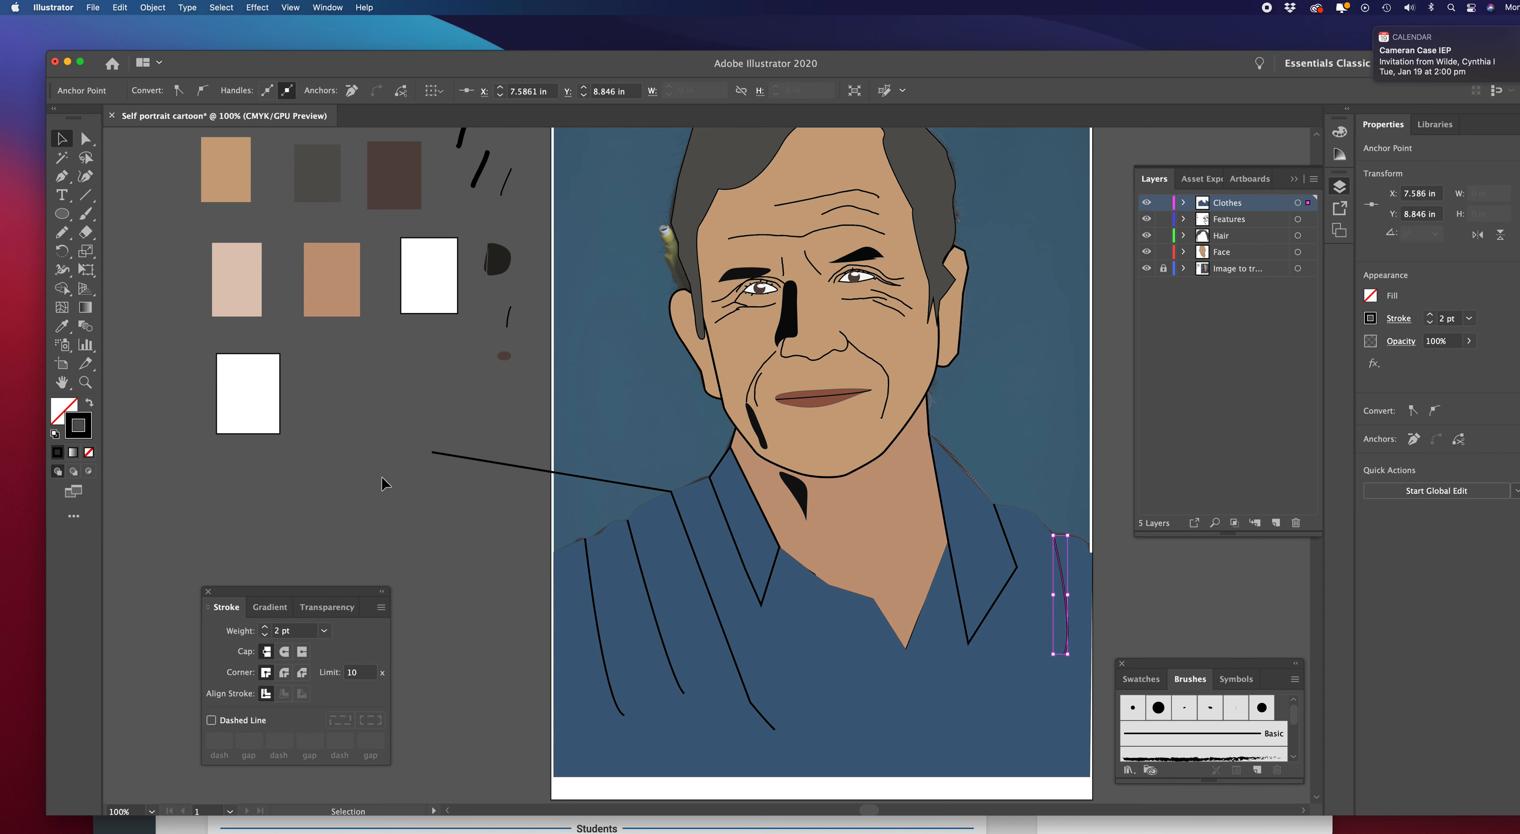
Delete the fold line that runs off the artboard and redraw it from the picture's left shoulder down the shirt front
left_click(594, 478)
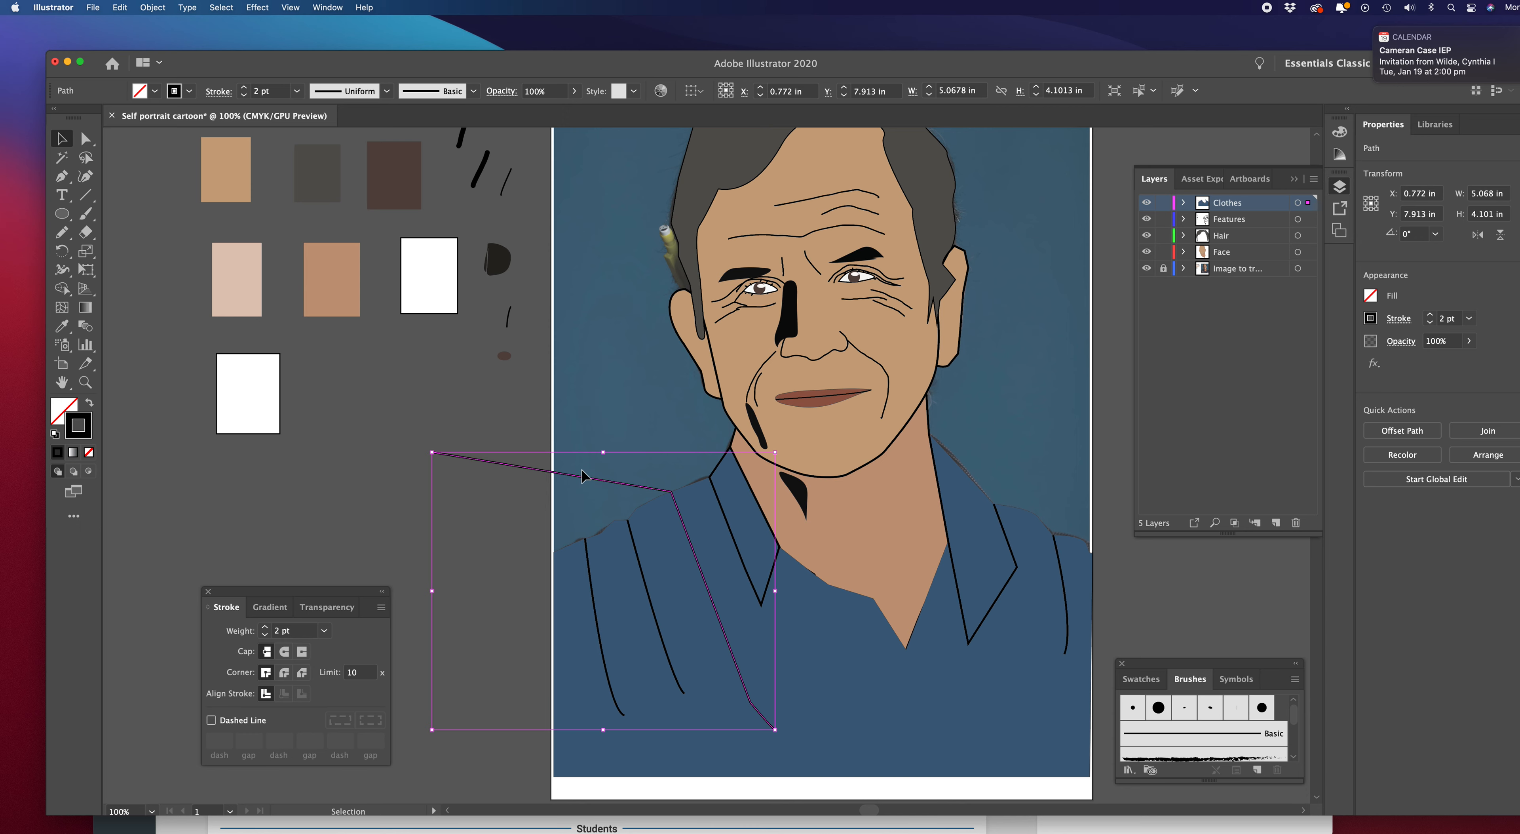
key("Delete")
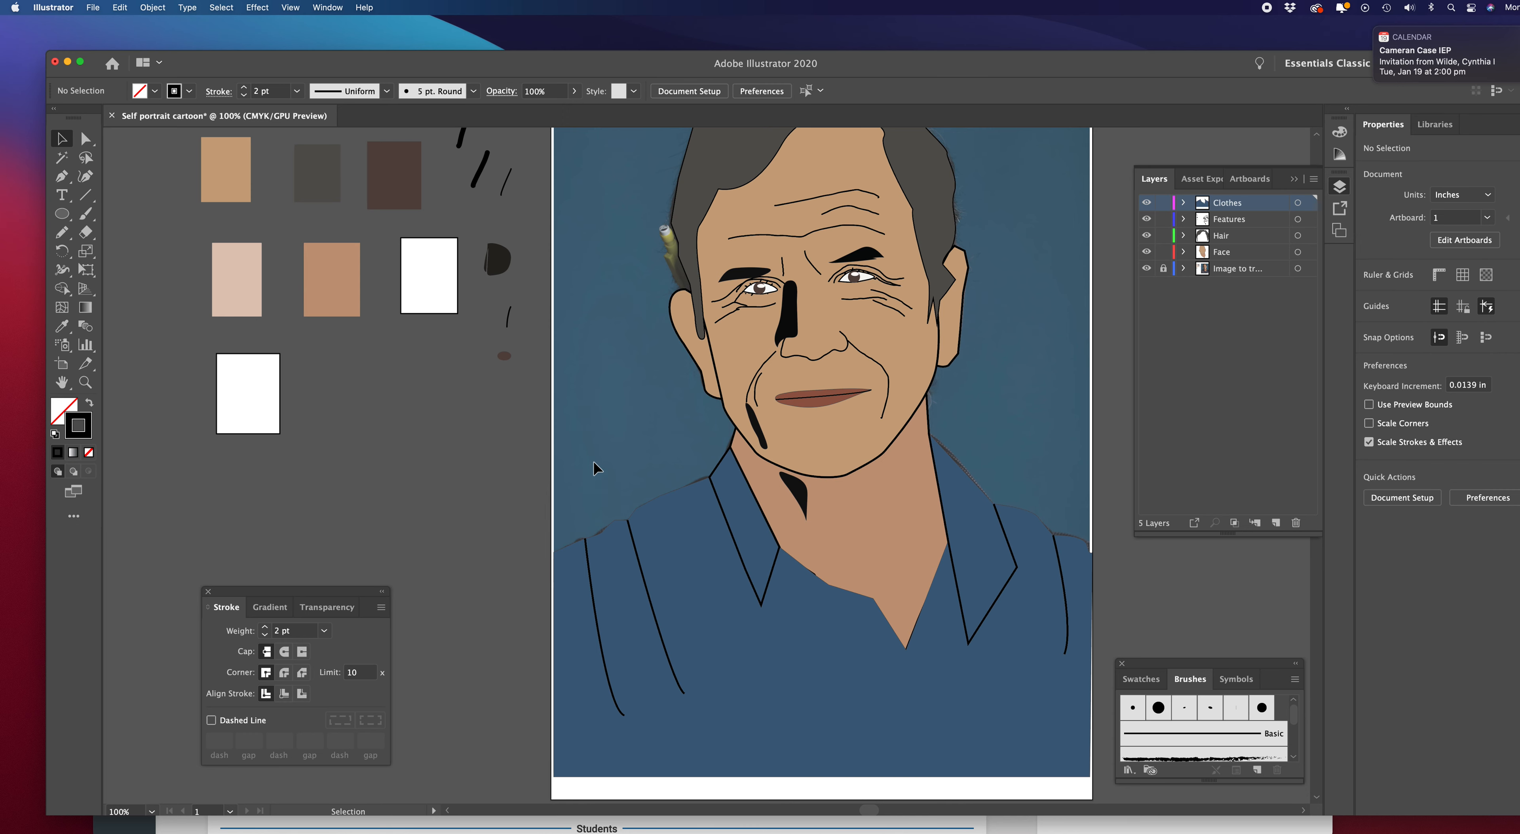
left_click_drag(62, 175, 117, 185)
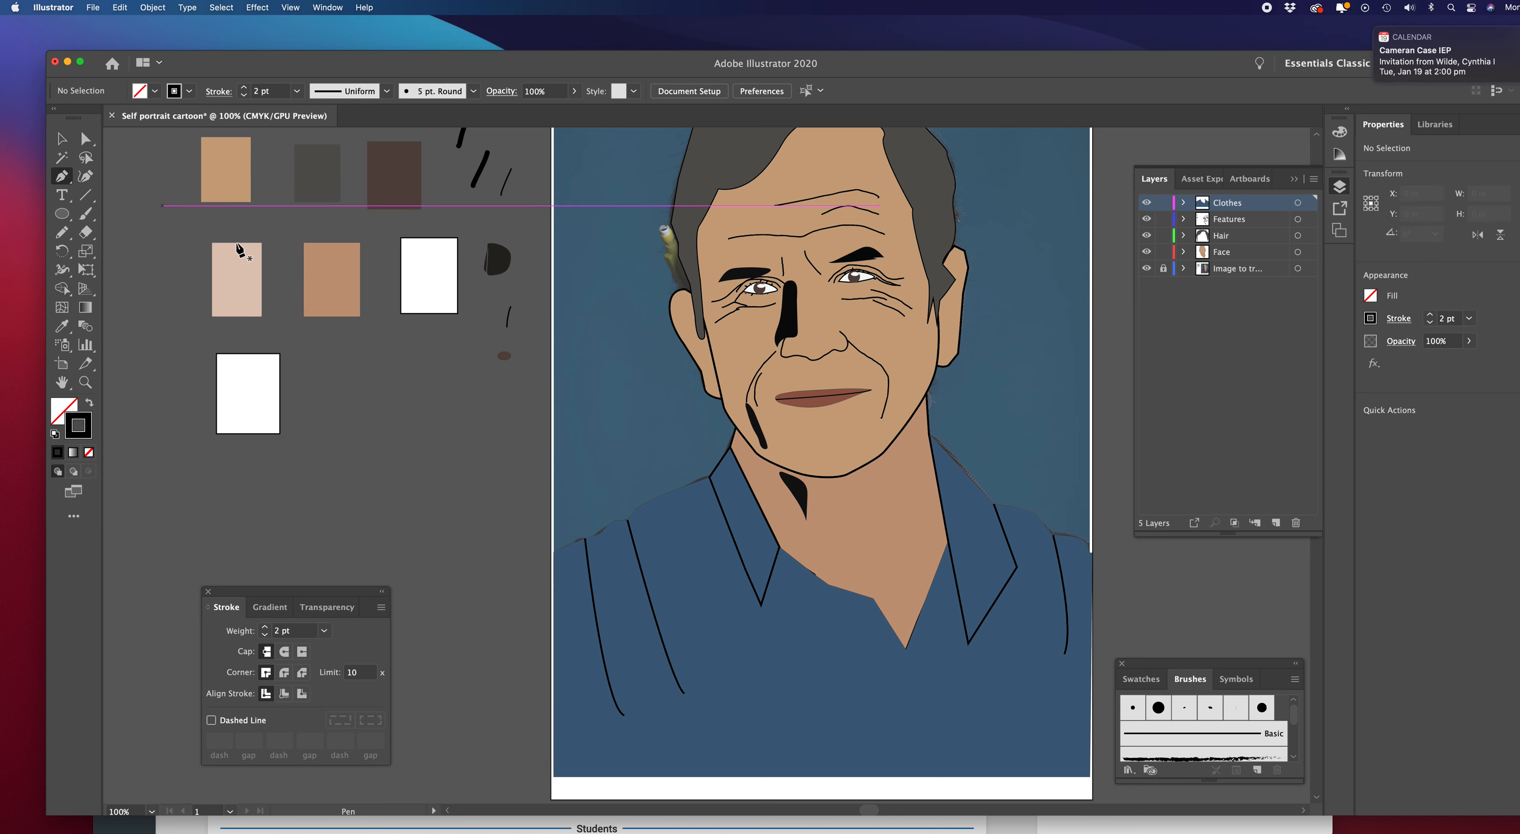
left_click(670, 492)
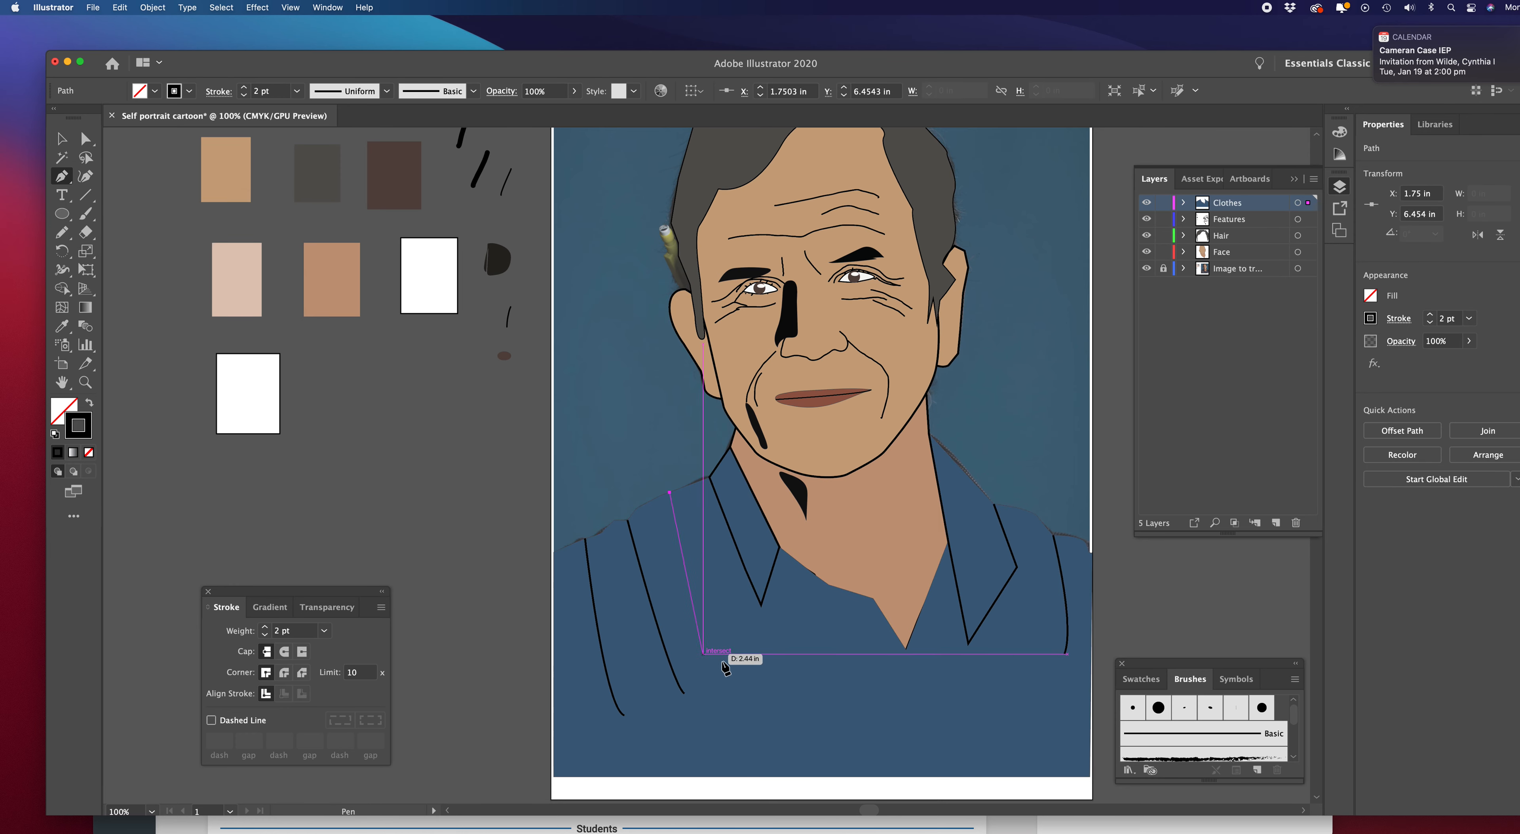
left_click(696, 568)
left_click(730, 661)
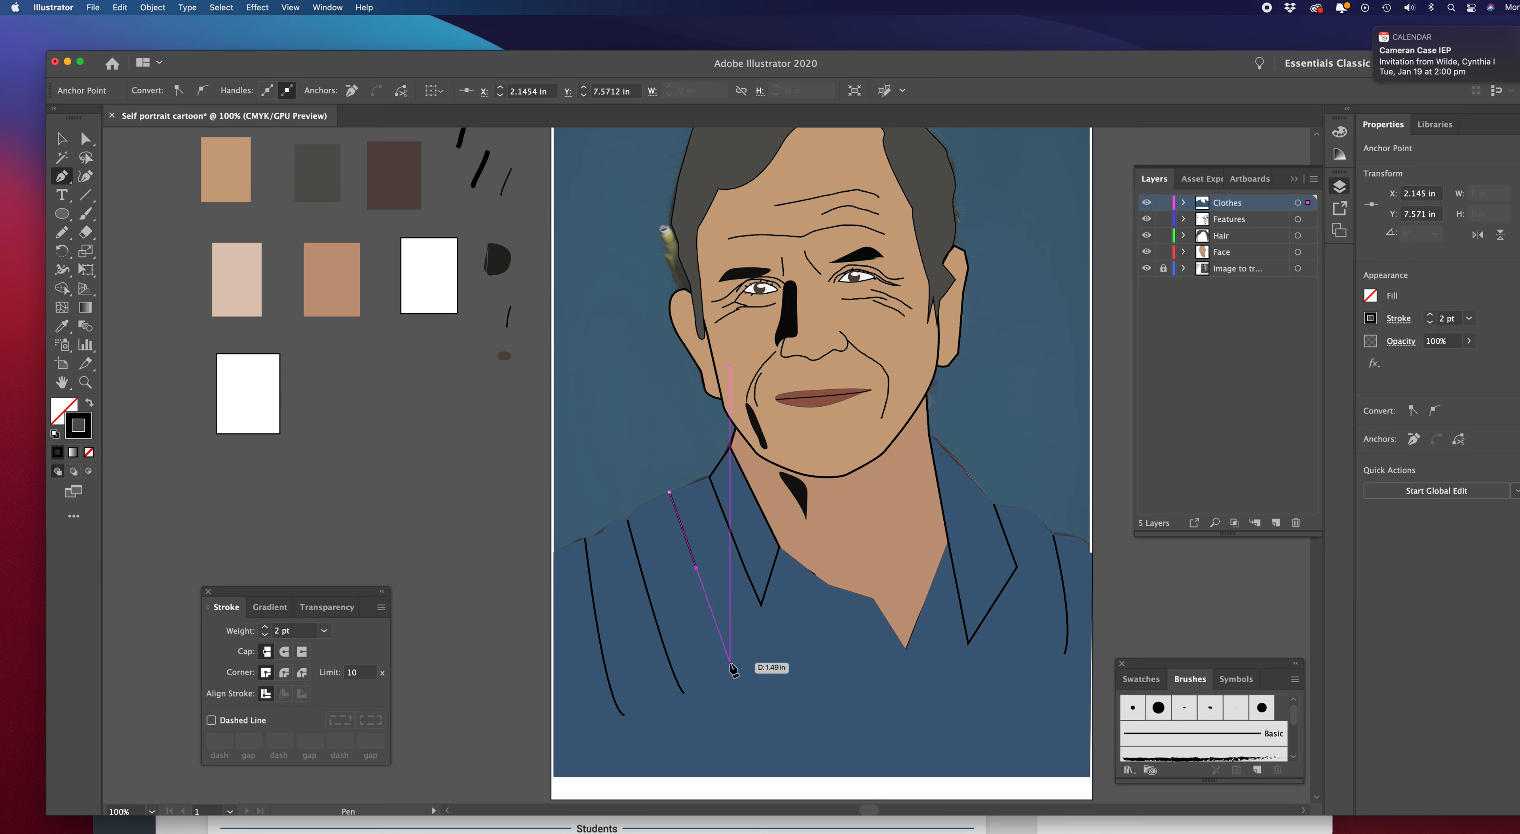
key("Escape")
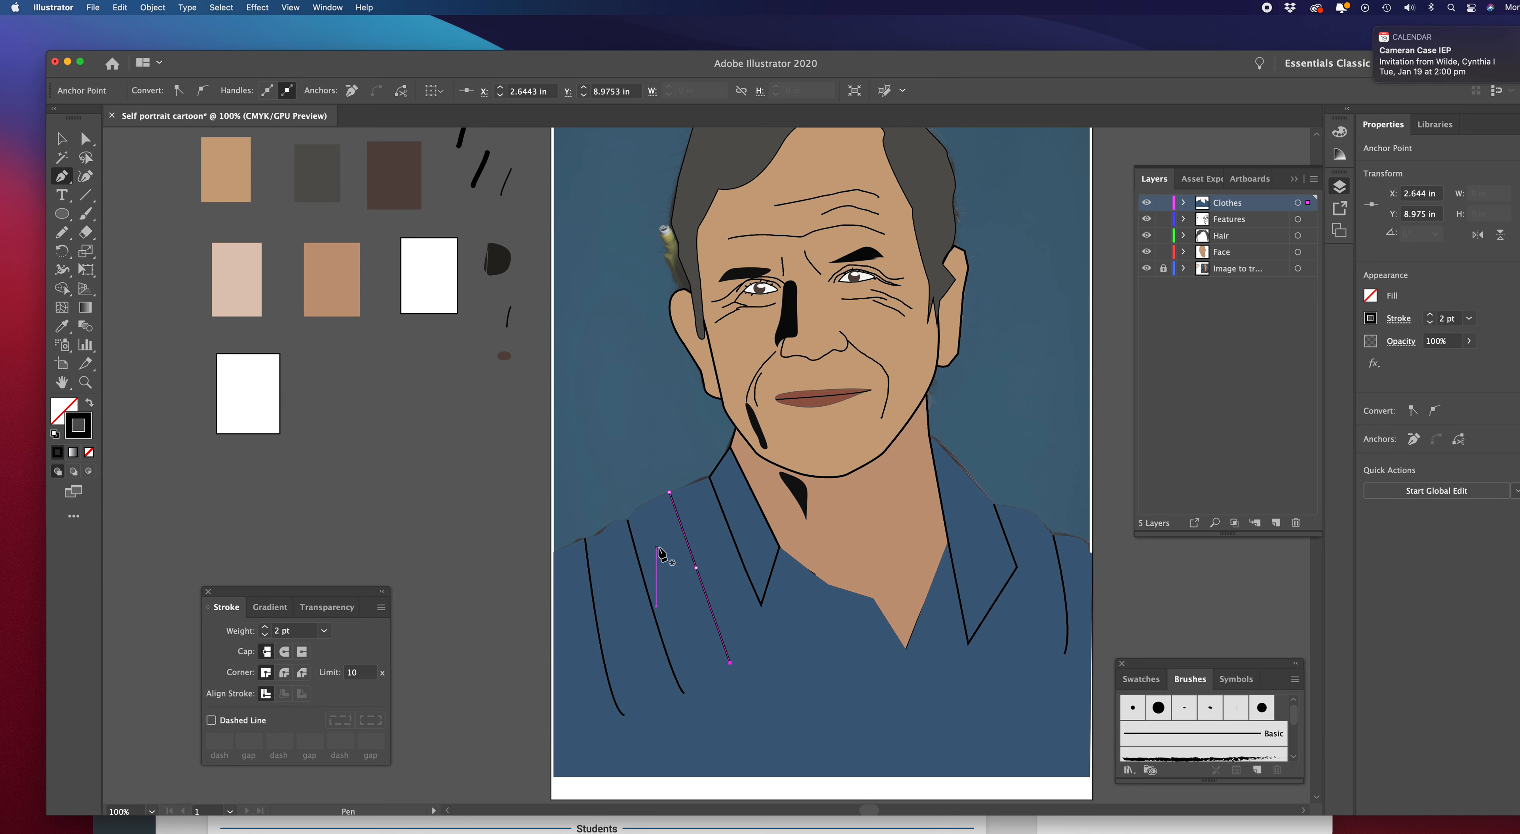
left_click(62, 139)
left_click(328, 460)
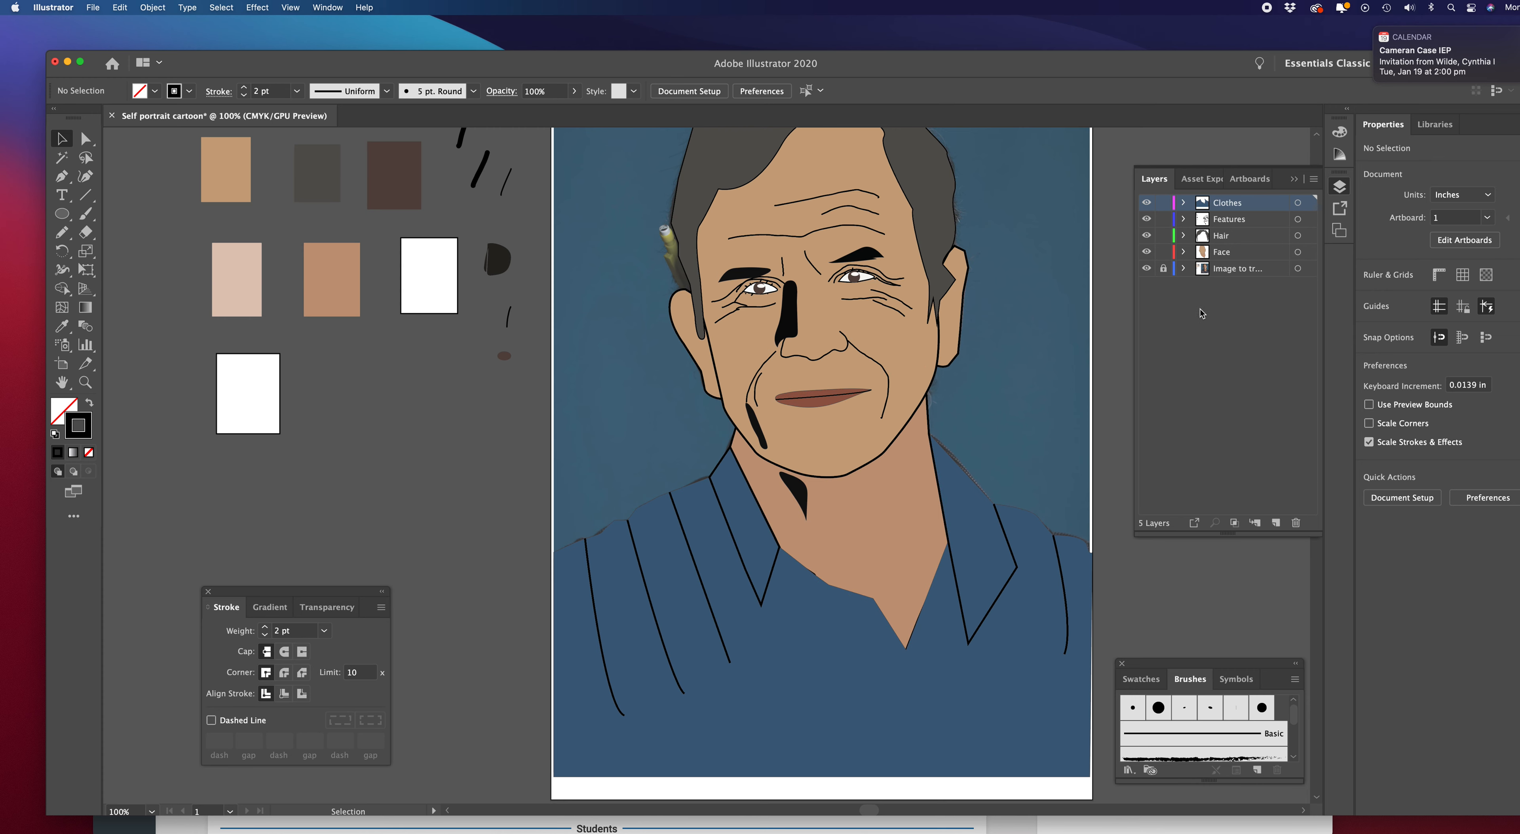
Set the blue shirt shape's stroke weight to 2 pt and deselect it
left_click(977, 484)
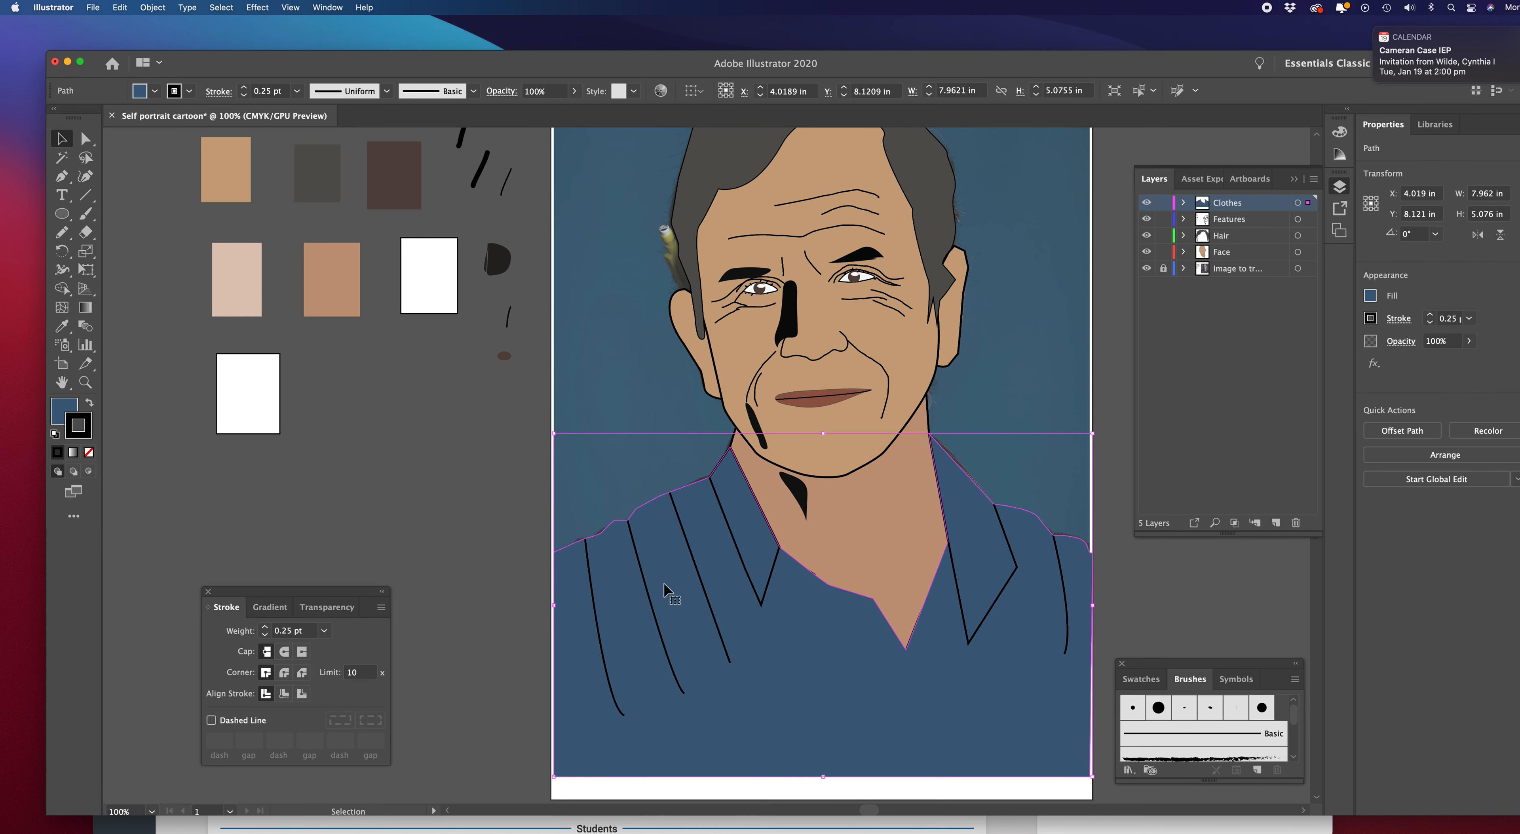
left_click(326, 631)
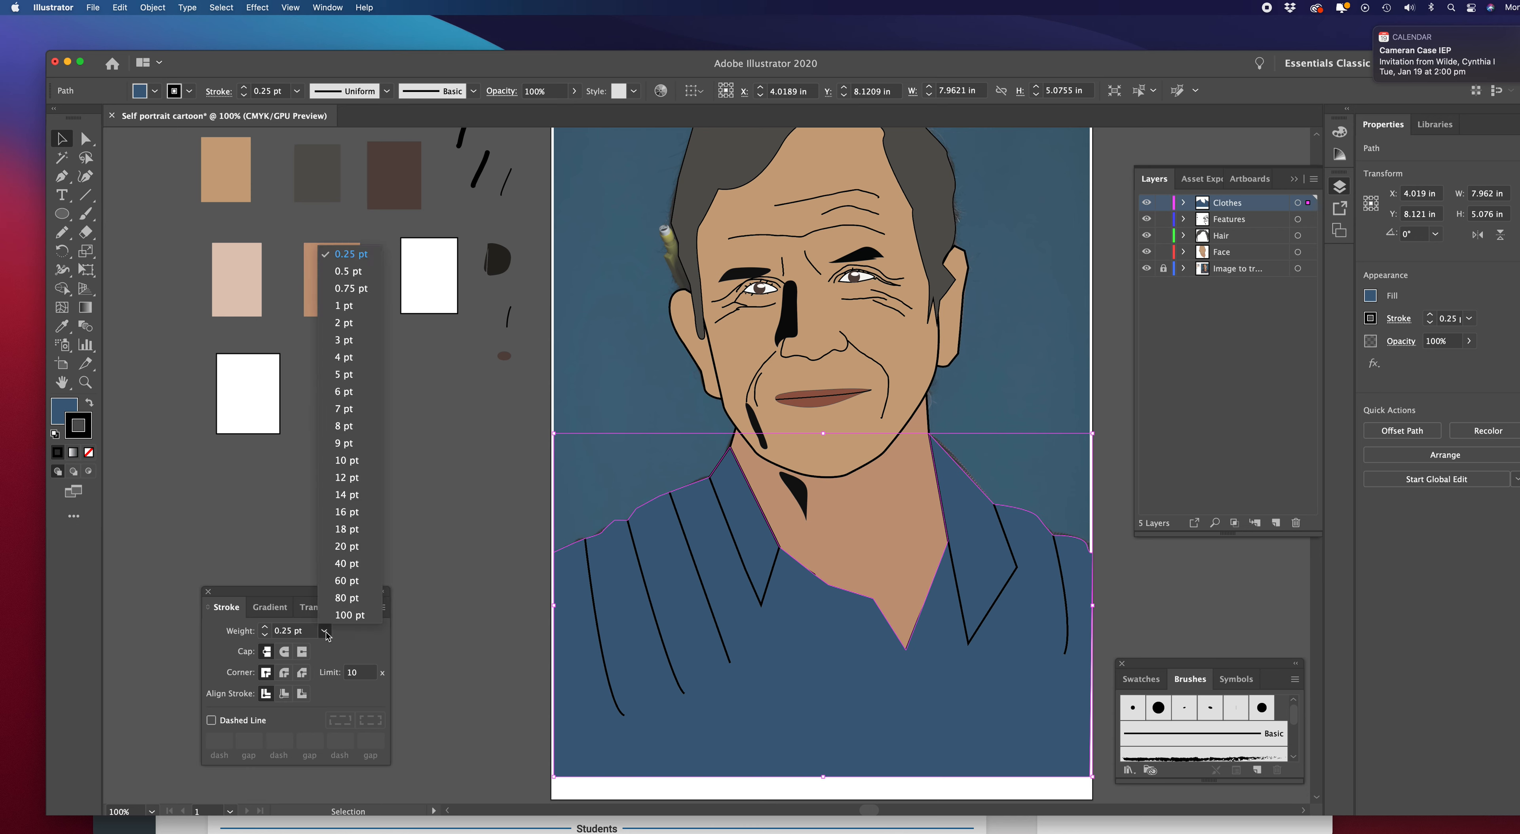
left_click(344, 324)
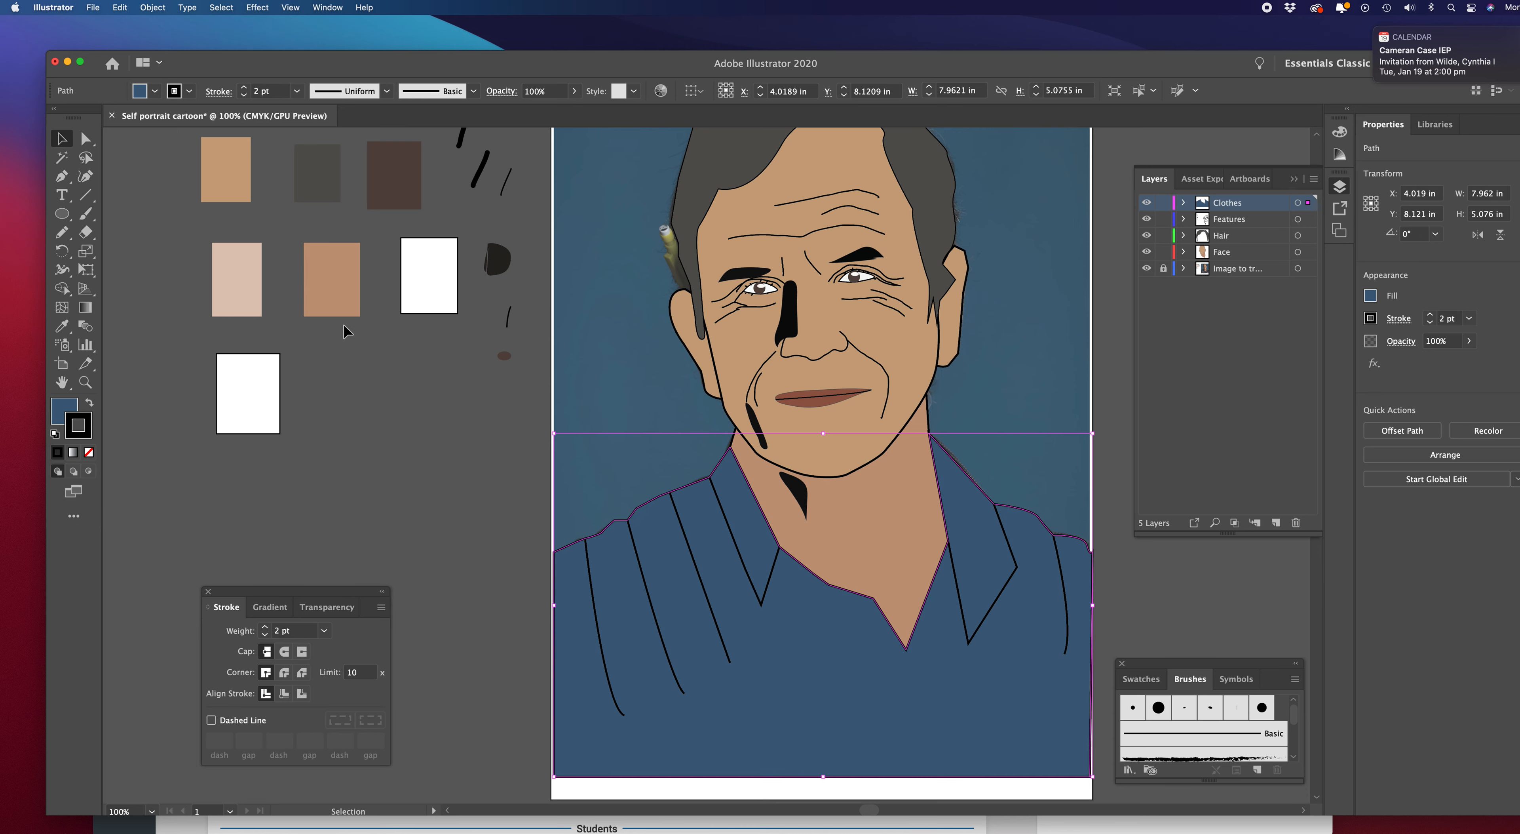
left_click(450, 466)
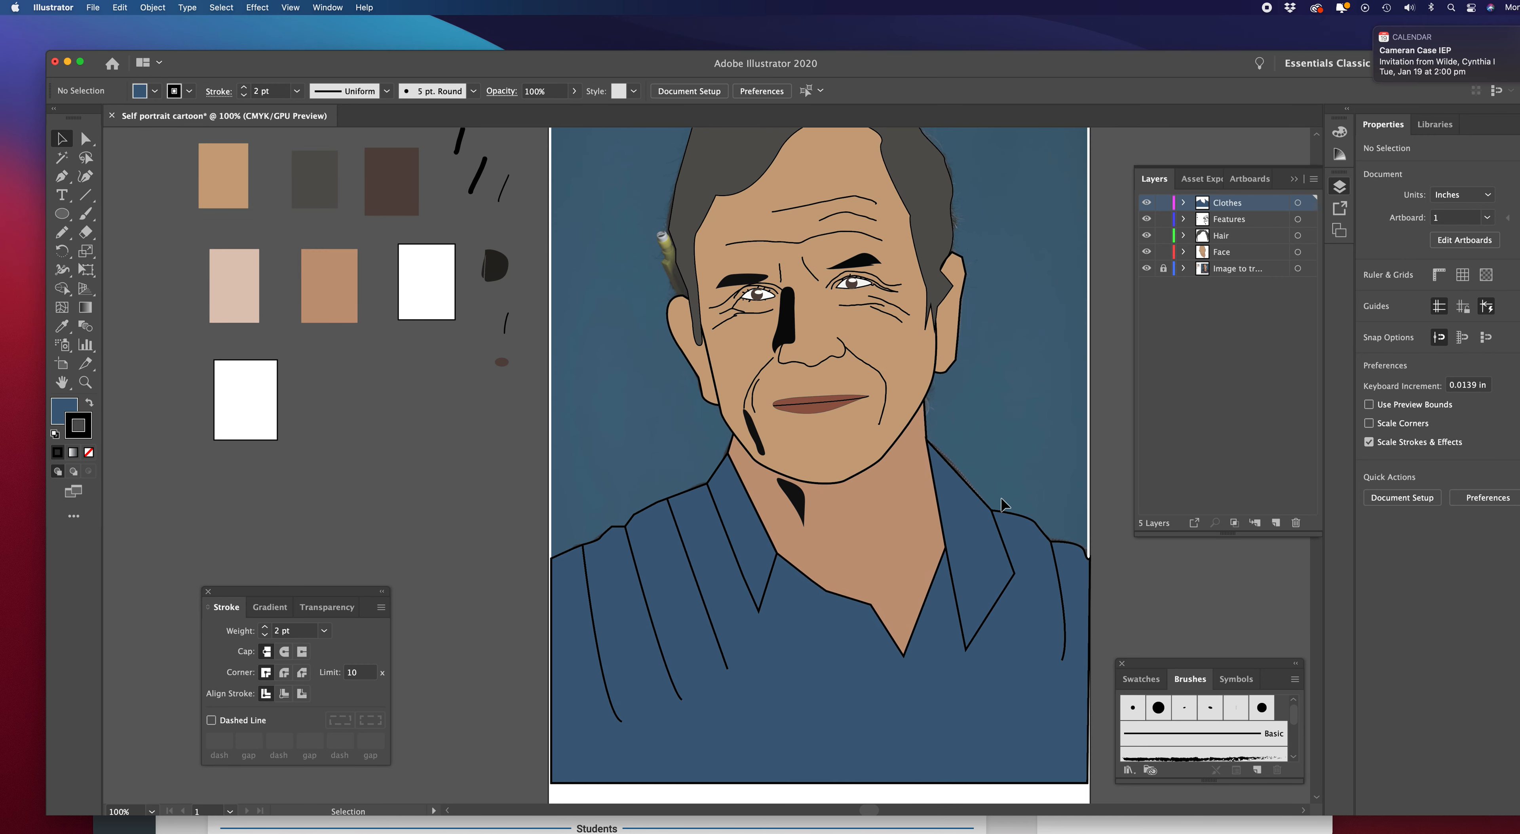
Trace a small patch with the Pen around the photo remnant beside the hair, above the ear on the picture's left
scroll(1005, 504, "up", 3)
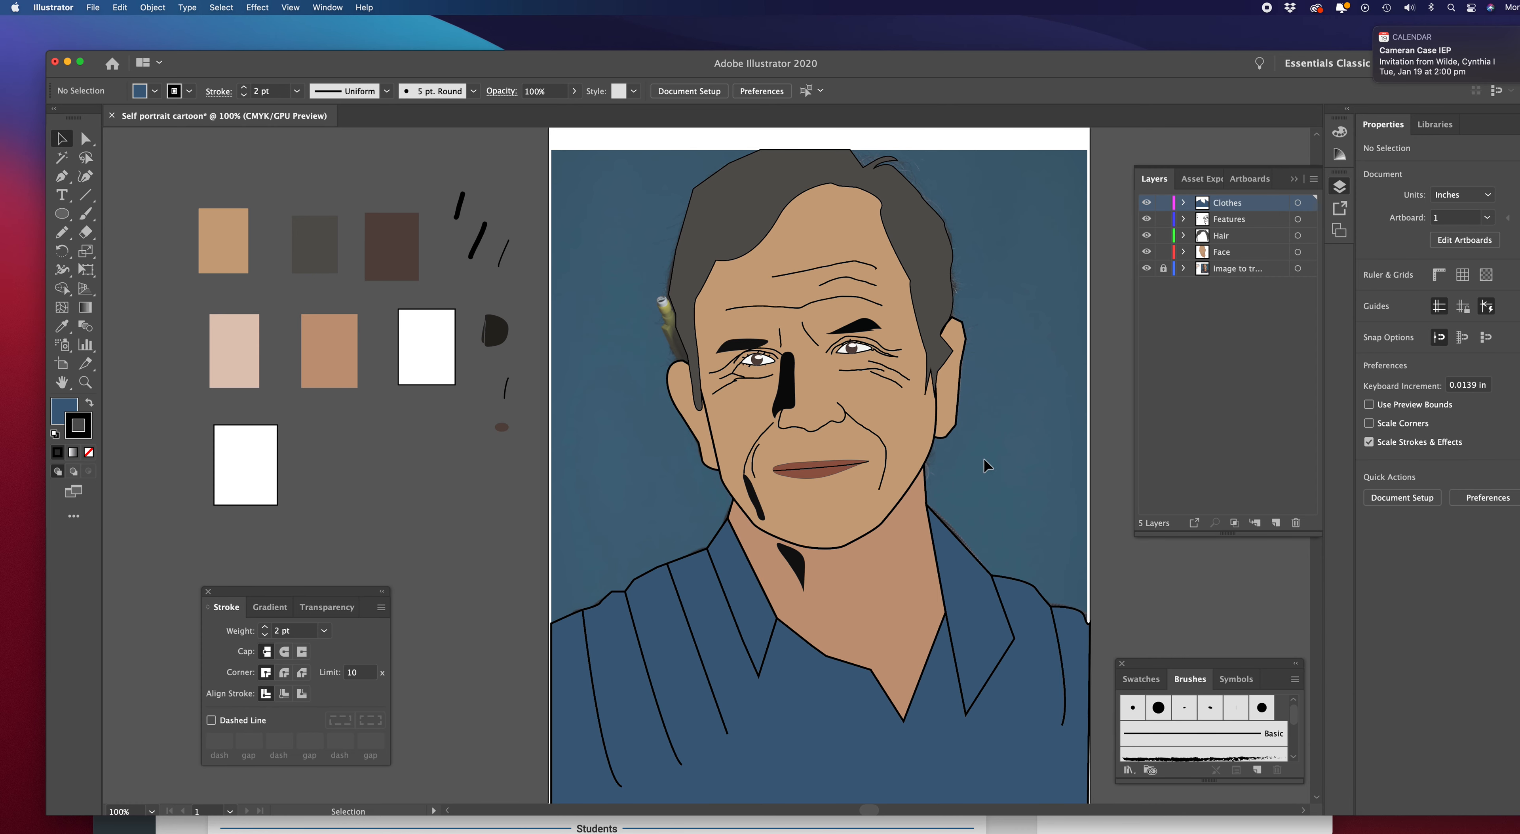
scroll(960, 354, "right", 3)
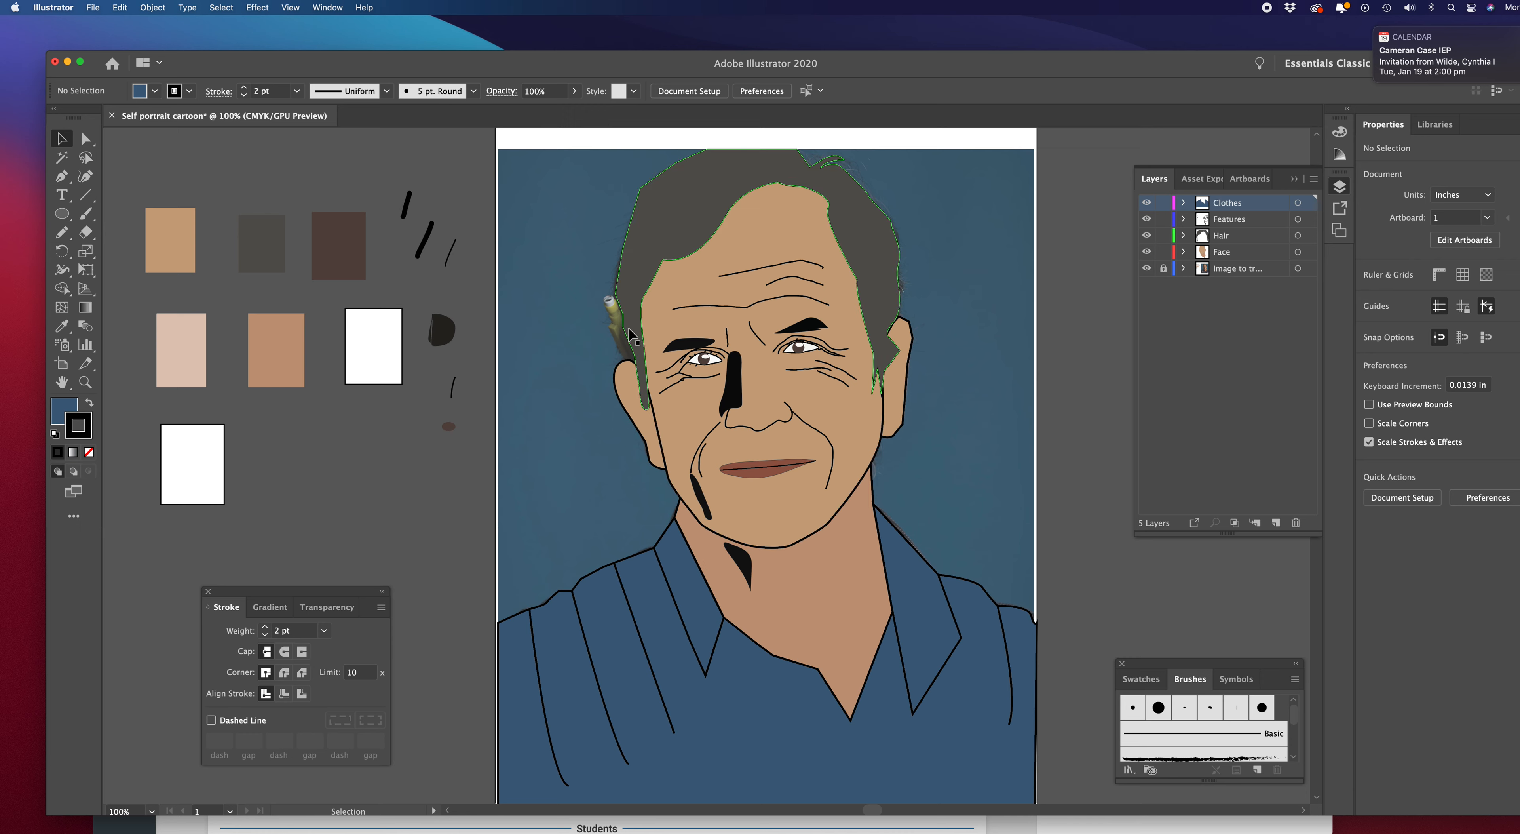
left_click_drag(61, 176, 116, 183)
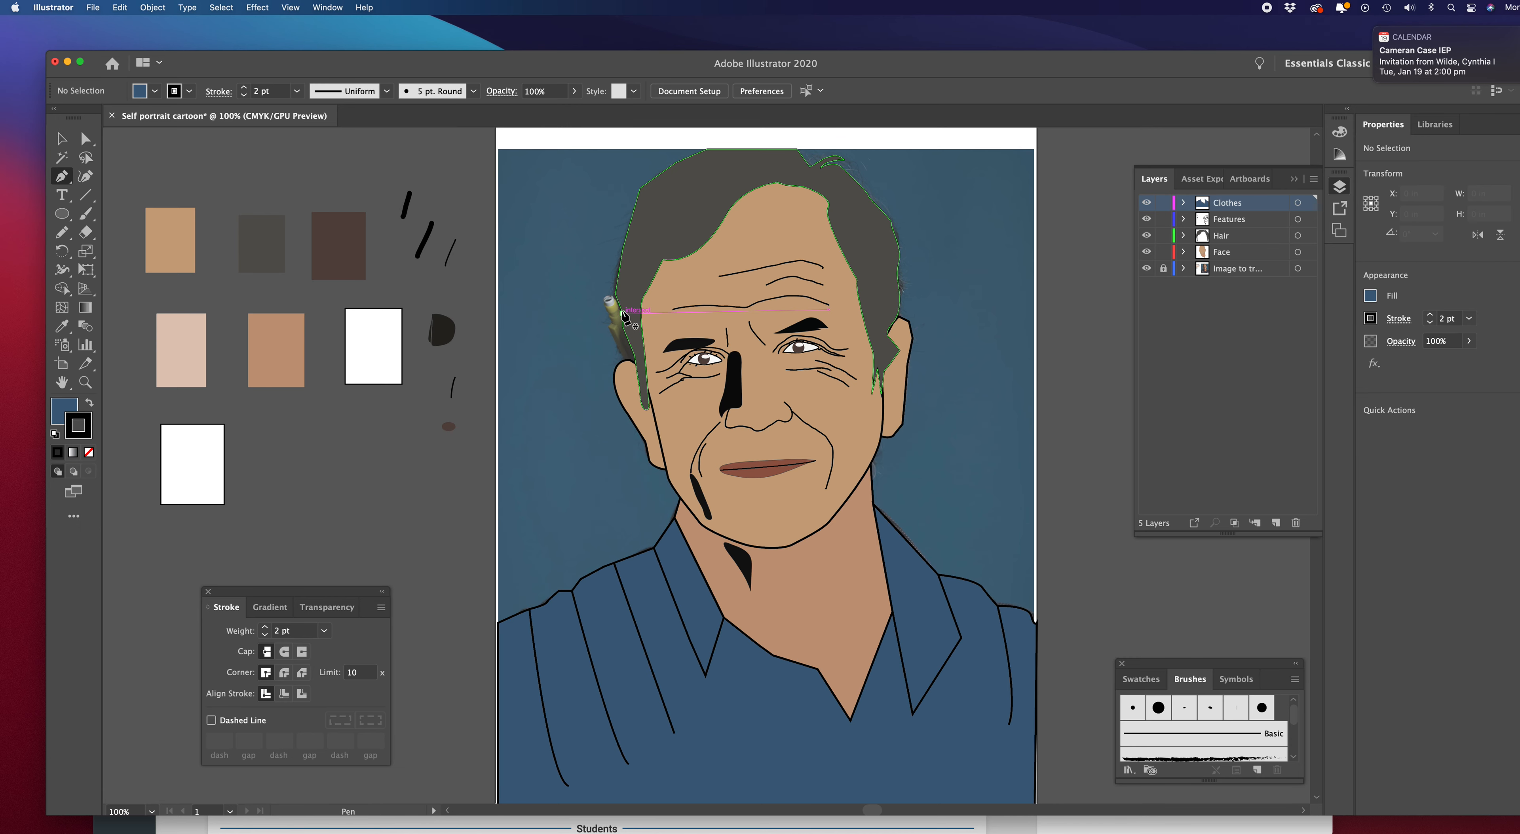
left_click(612, 294)
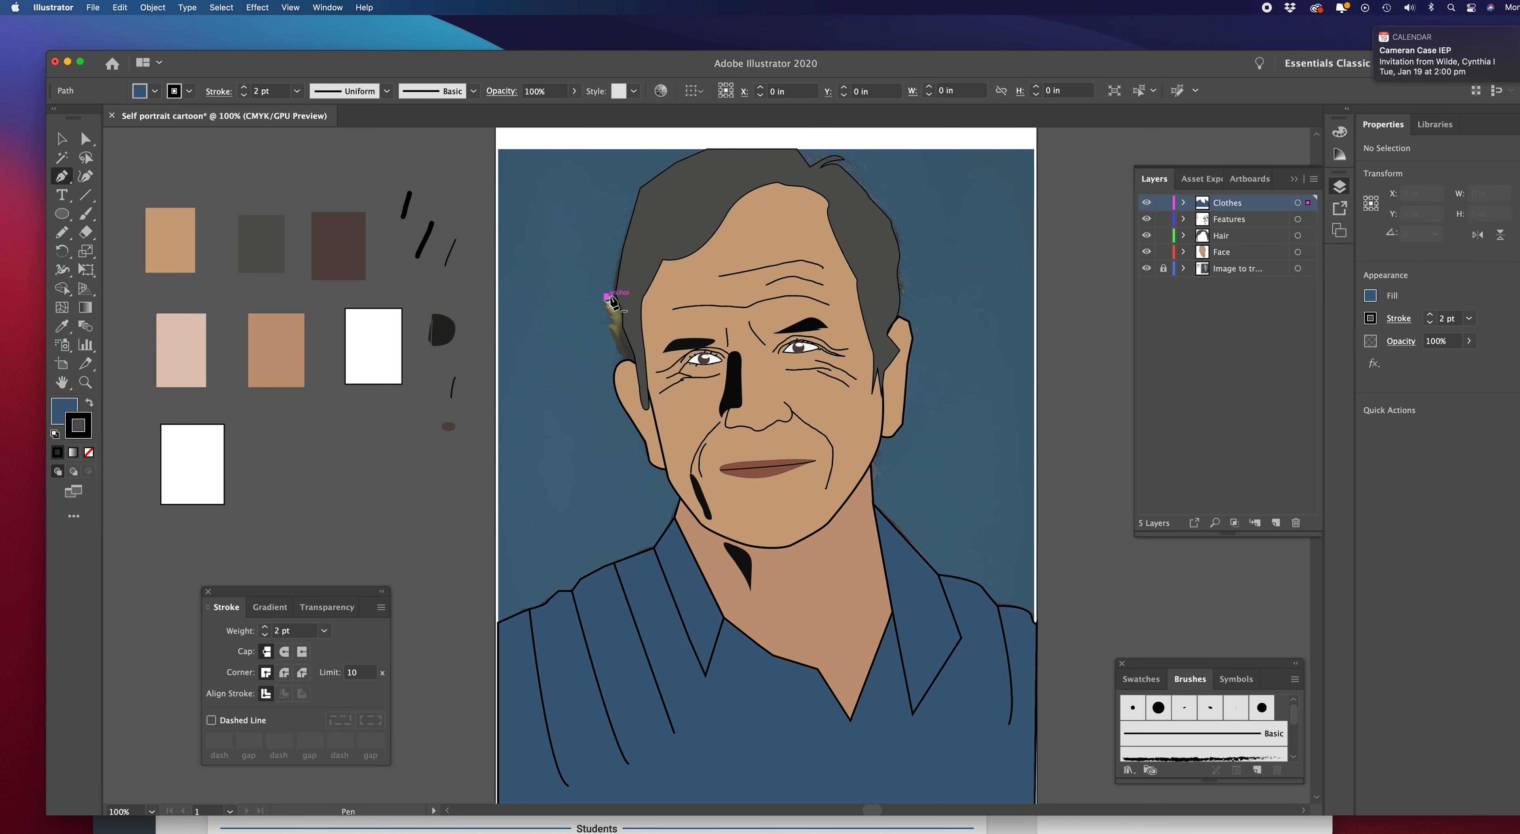
left_click(623, 314)
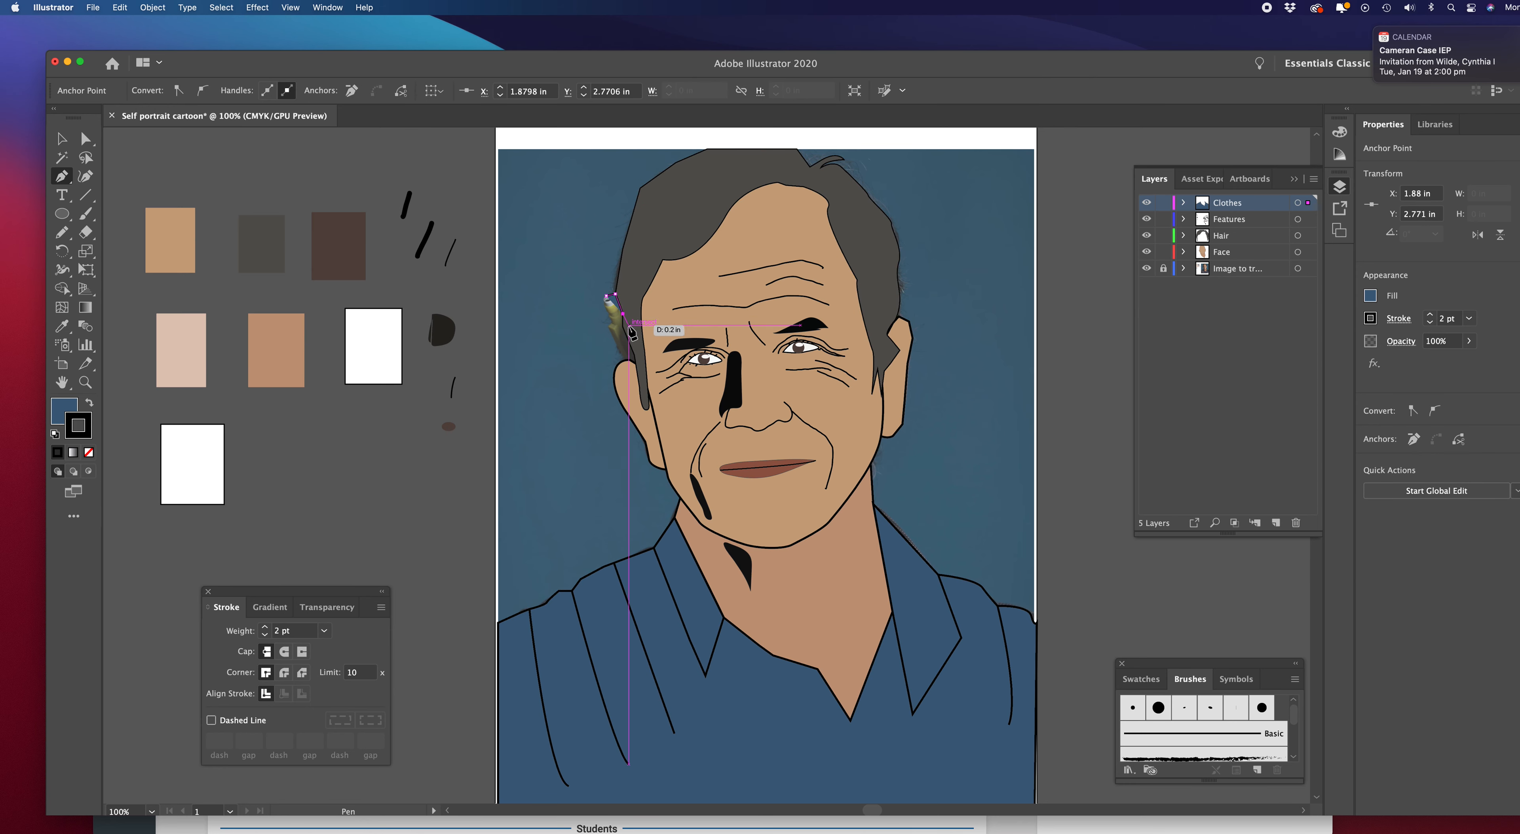
left_click(627, 334)
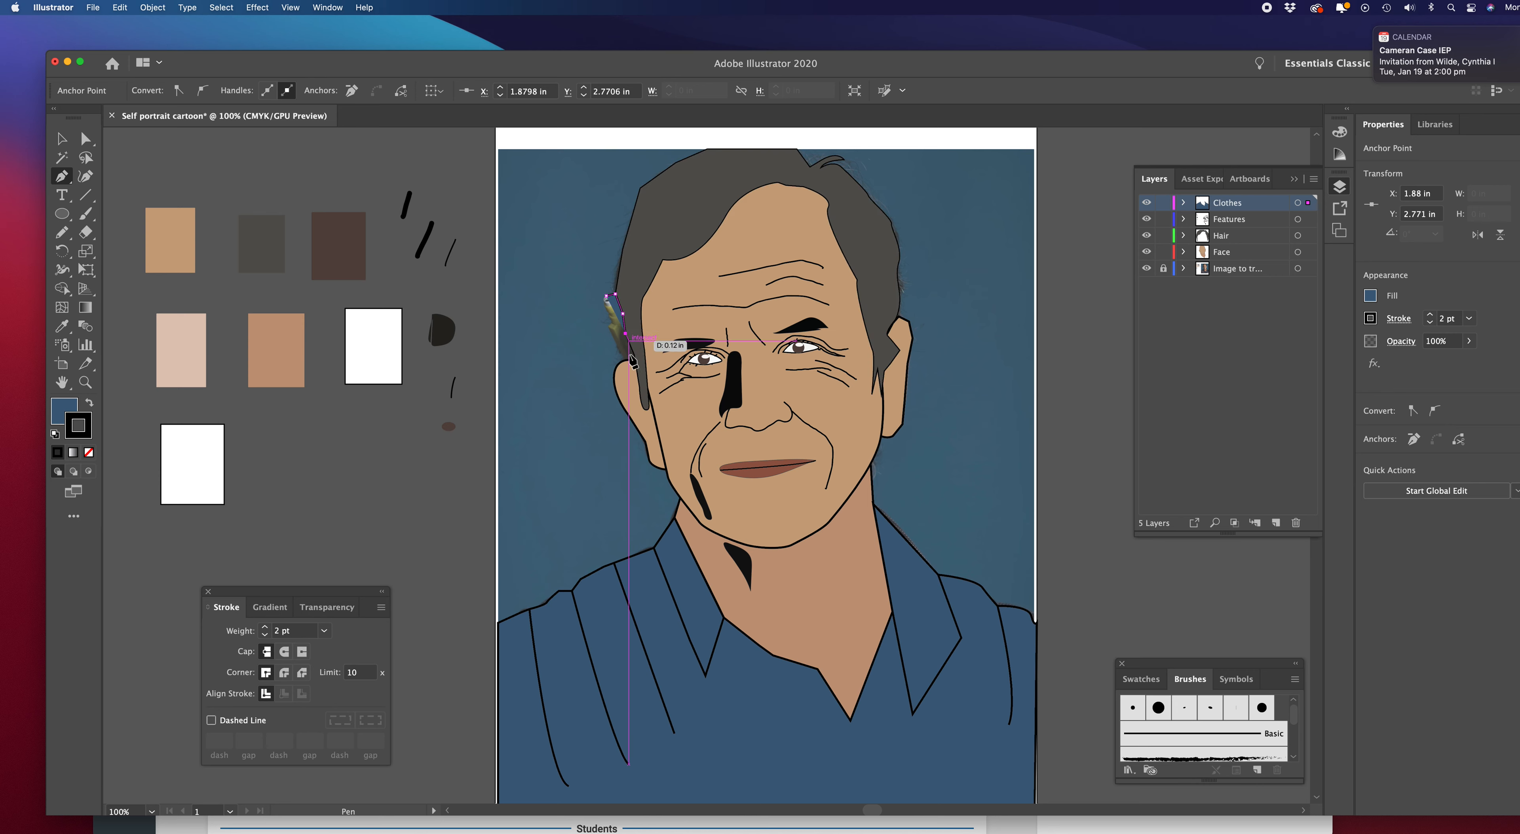
left_click(635, 362)
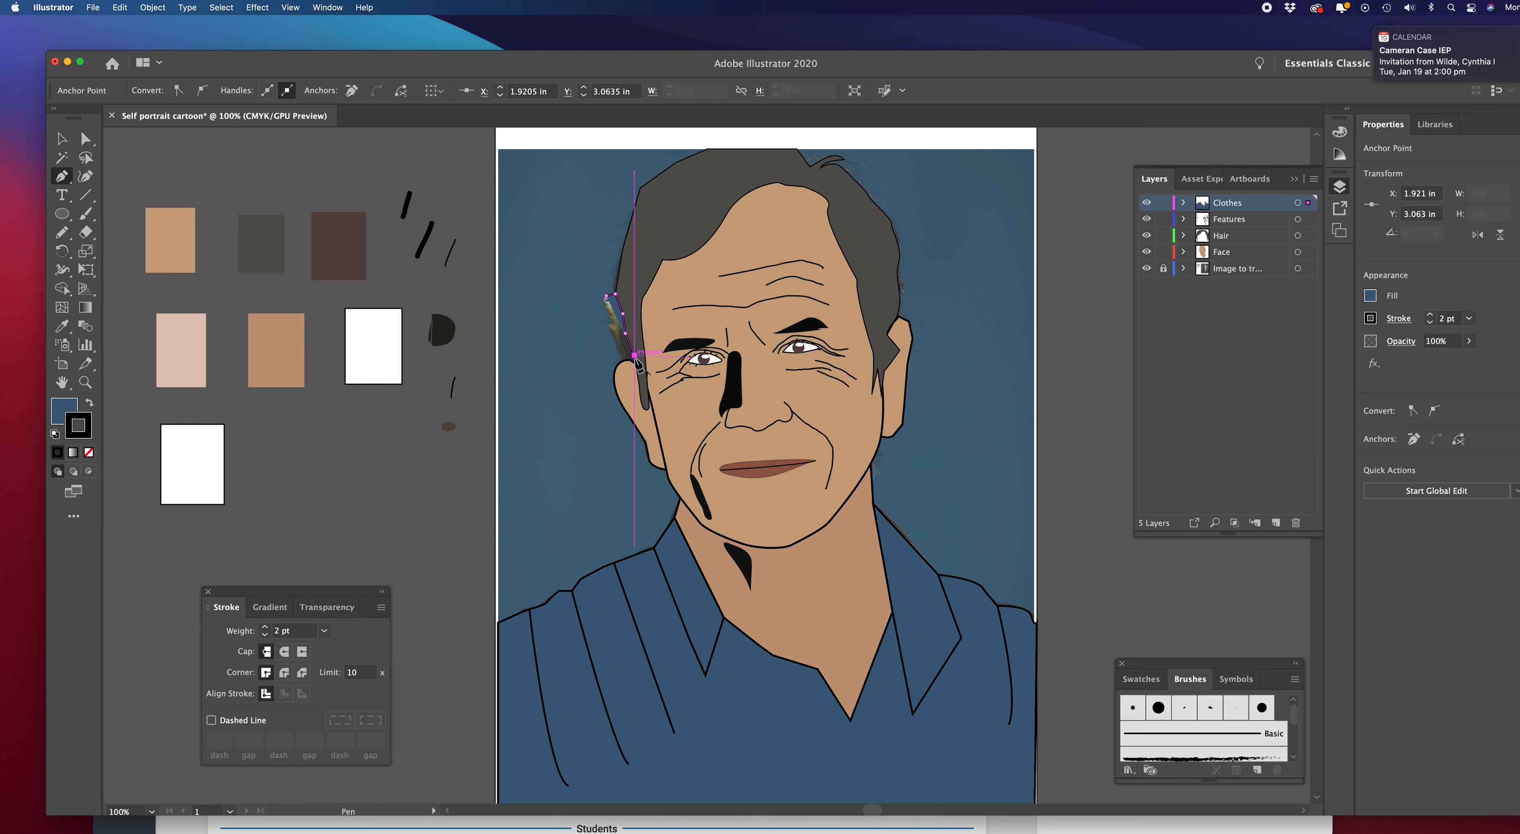
left_click(621, 357)
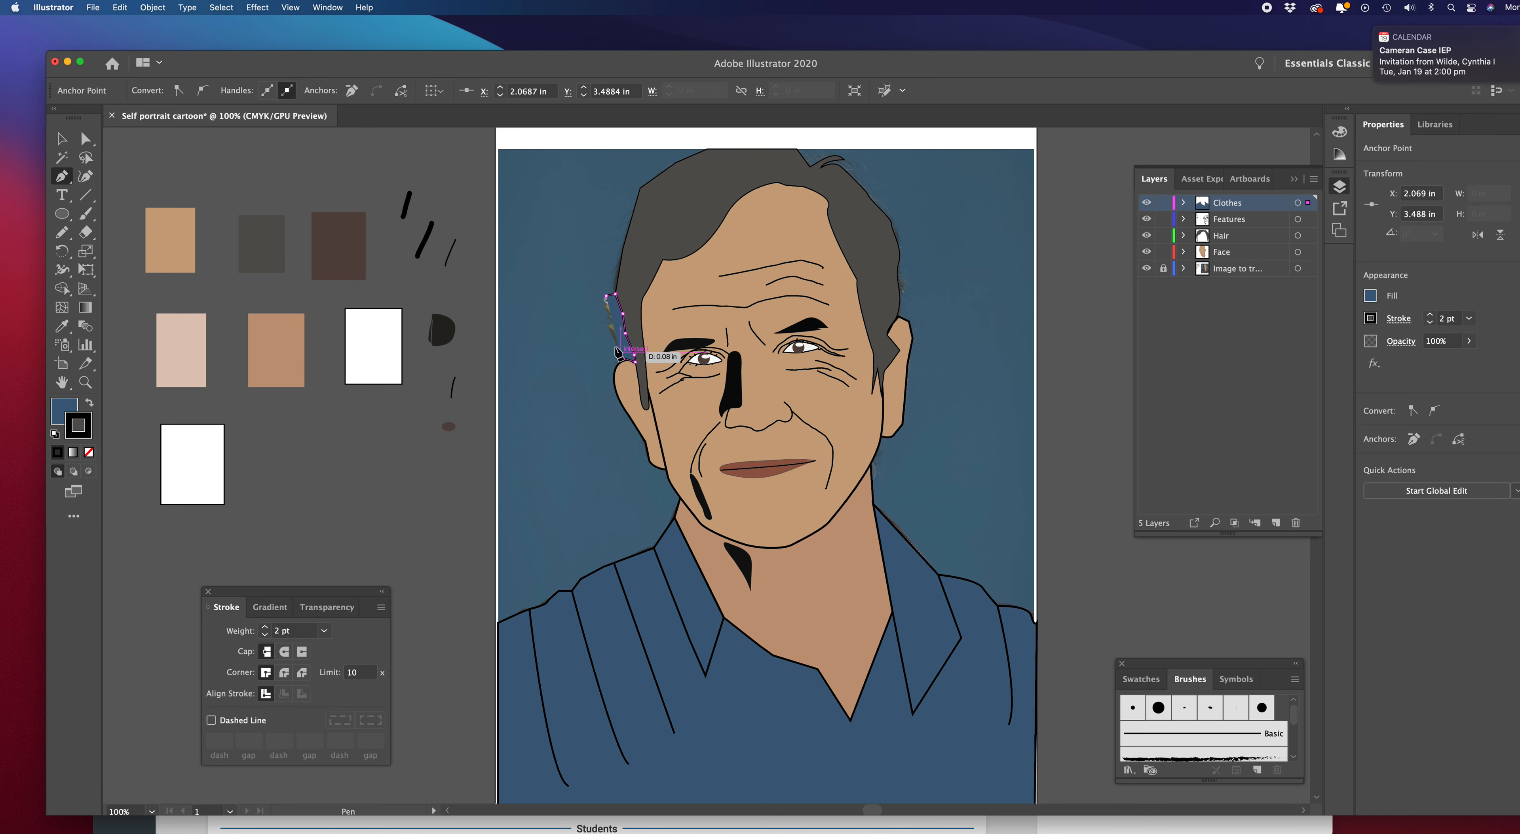
left_click(609, 329)
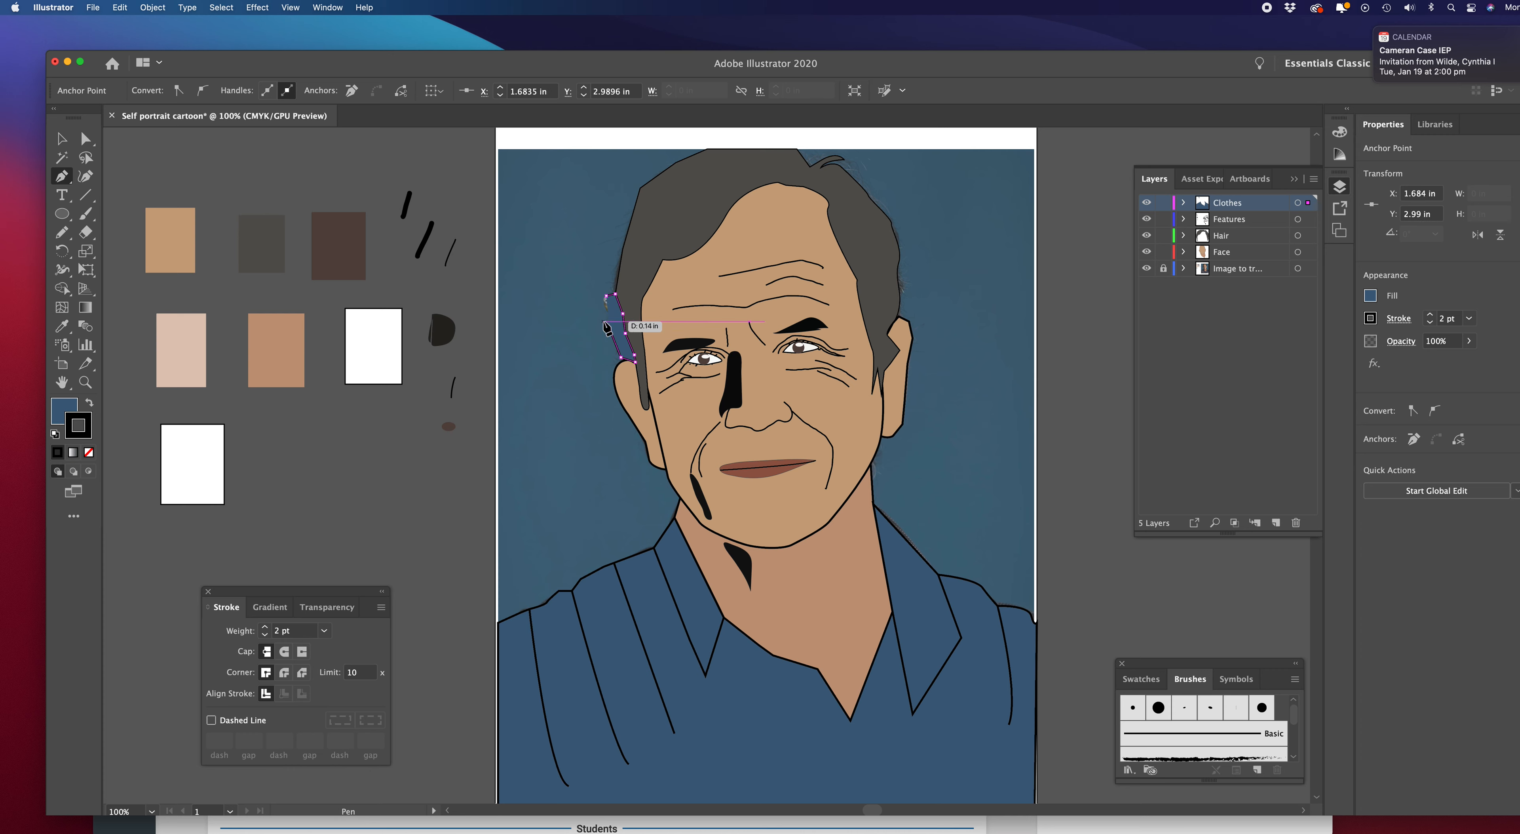
Give the patch beside the hair no fill and a blue 1 pt stroke, and close its outline with the Pen
left_click(89, 452)
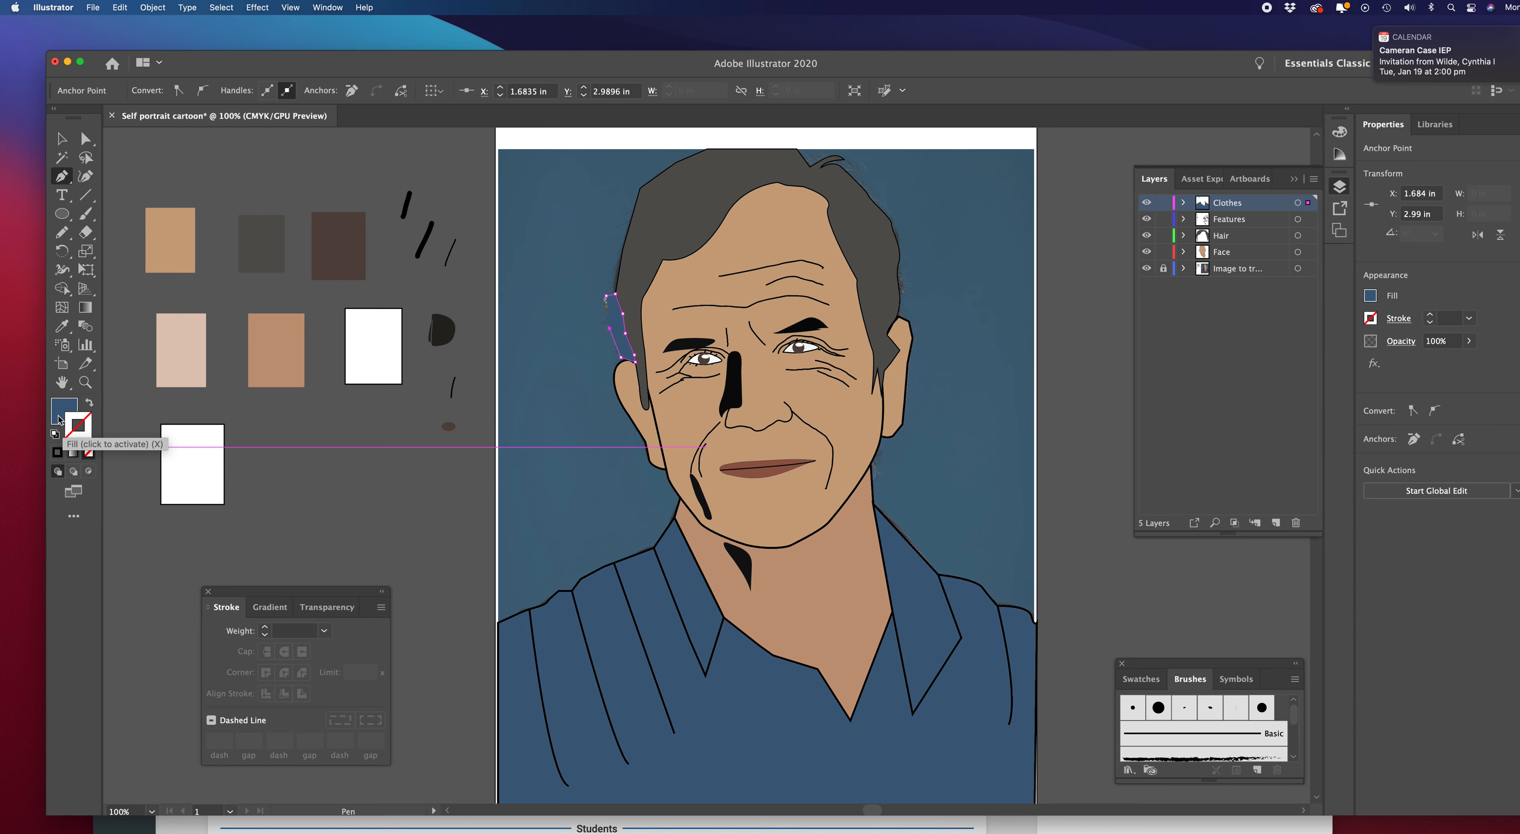
left_click(89, 434)
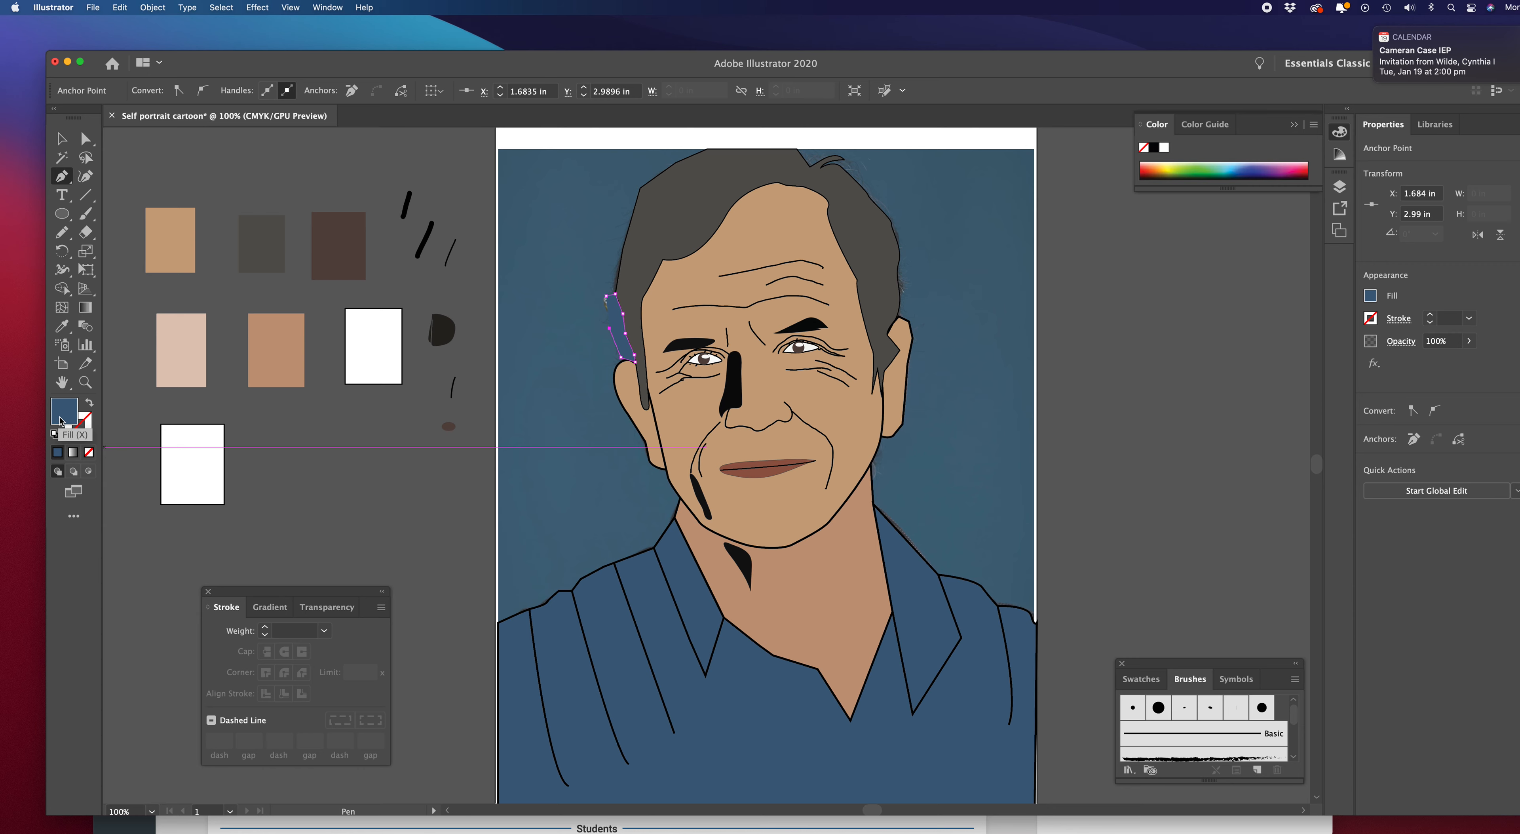
left_click(57, 452)
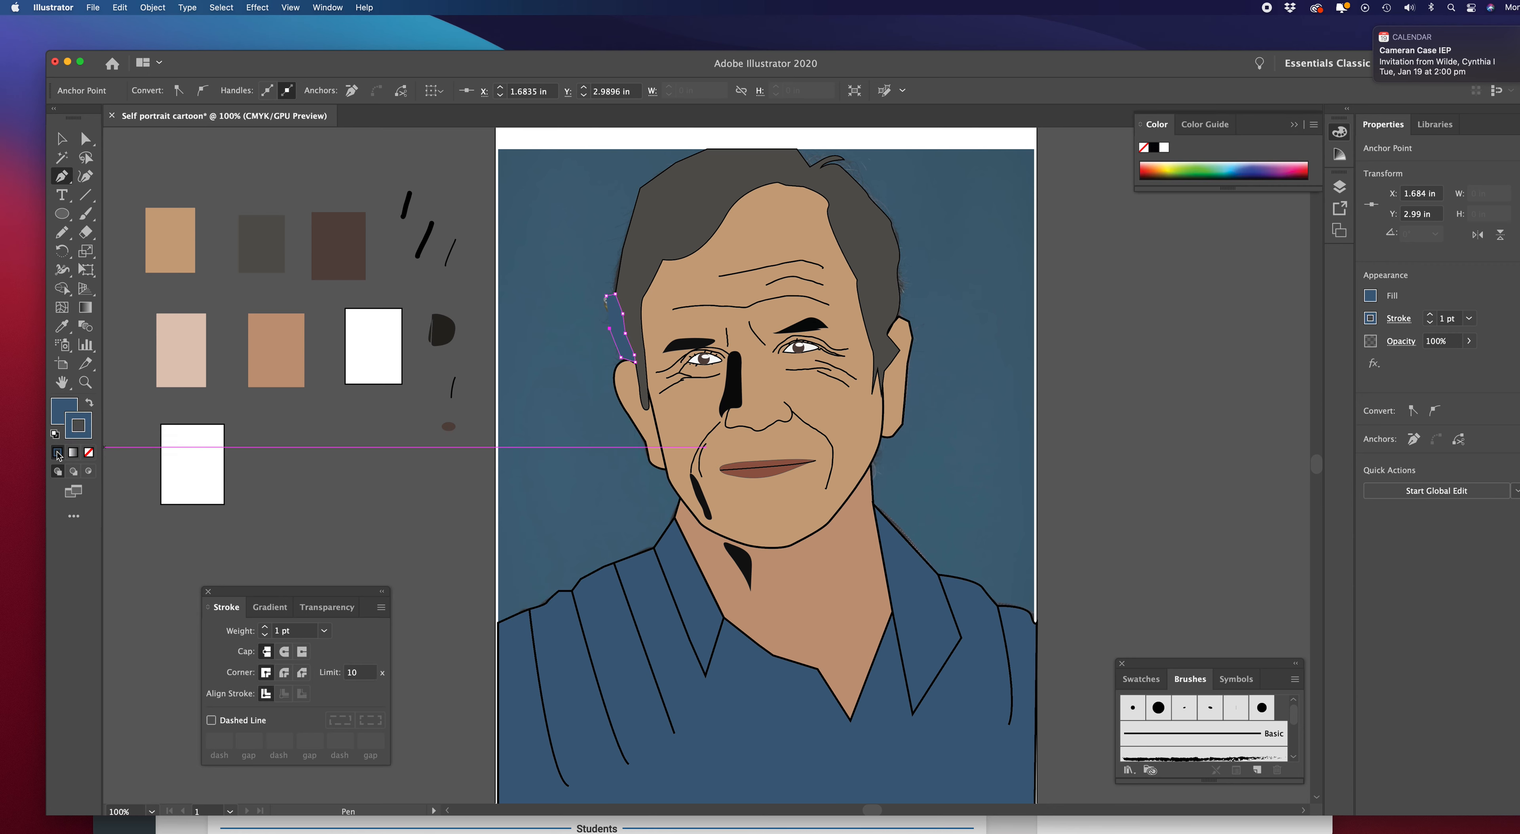
left_click(89, 453)
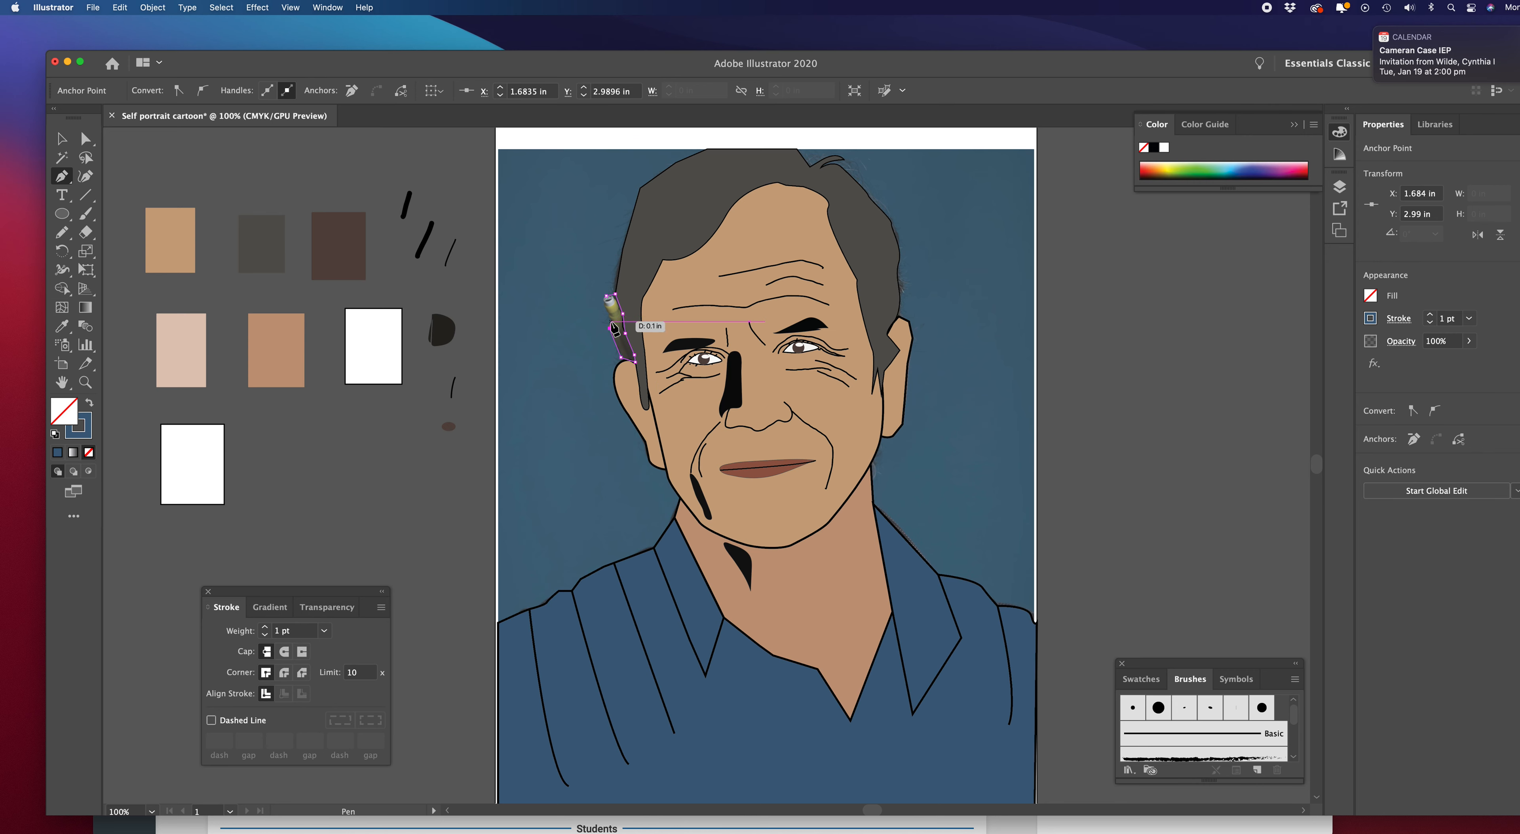
left_click(601, 301)
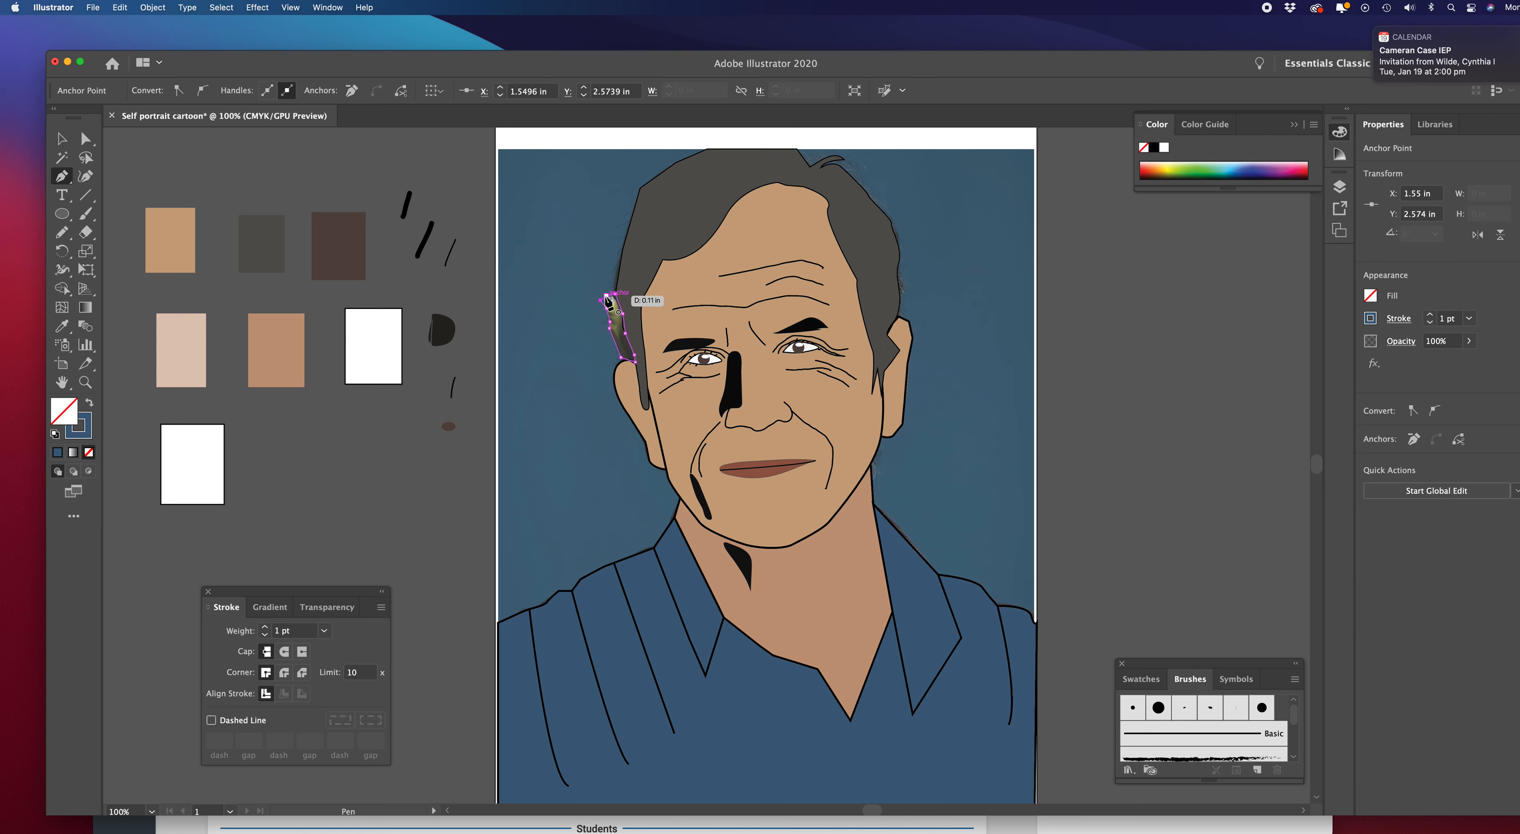
left_click(615, 294)
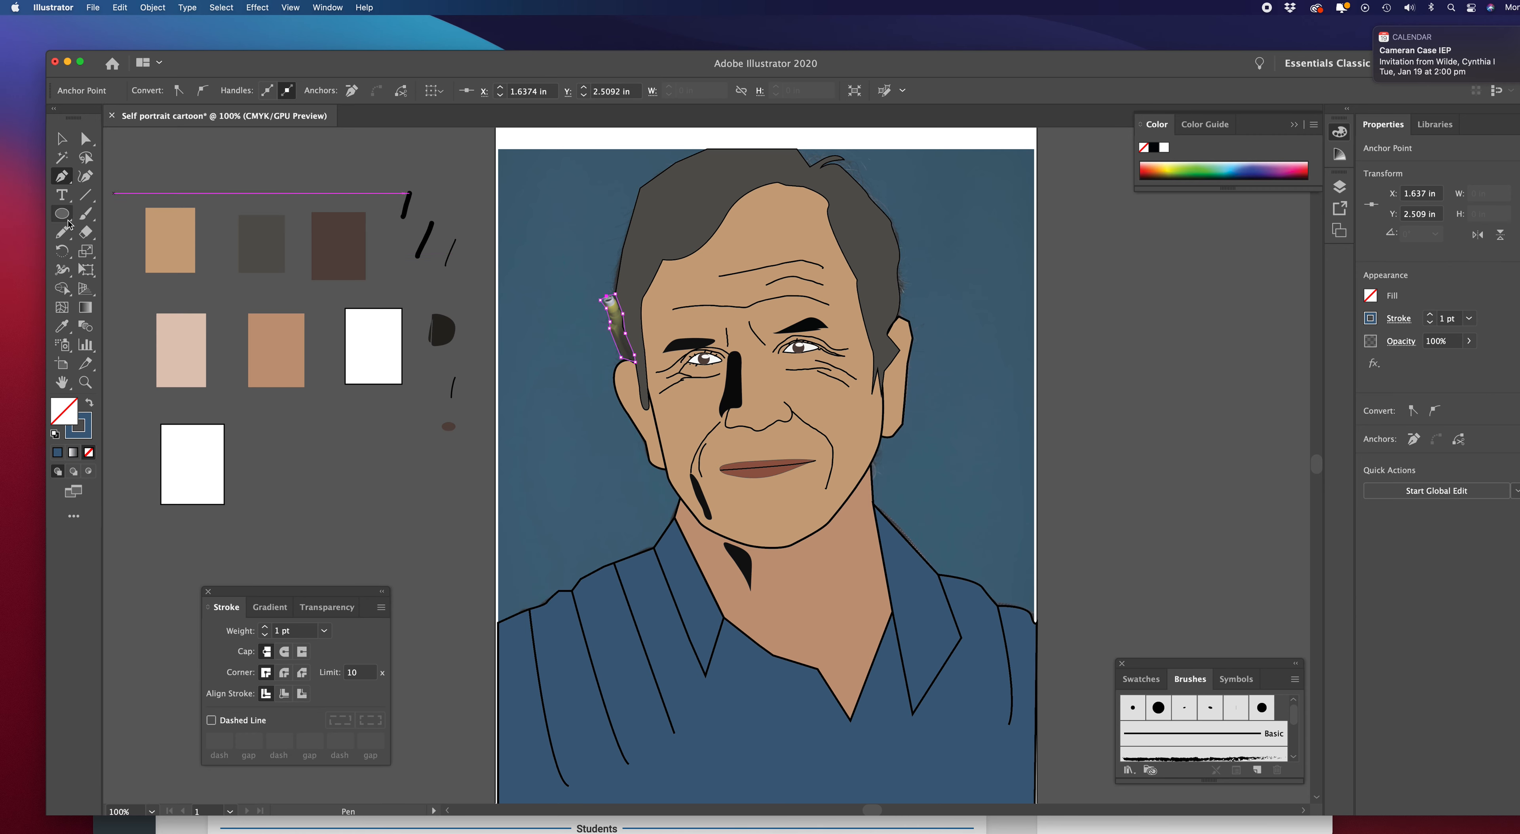
Fill the patch beside the hair with green and undo the stray anchor point placed off the artboard
double_click(65, 408)
left_click(228, 249)
left_click(194, 203)
left_click(391, 129)
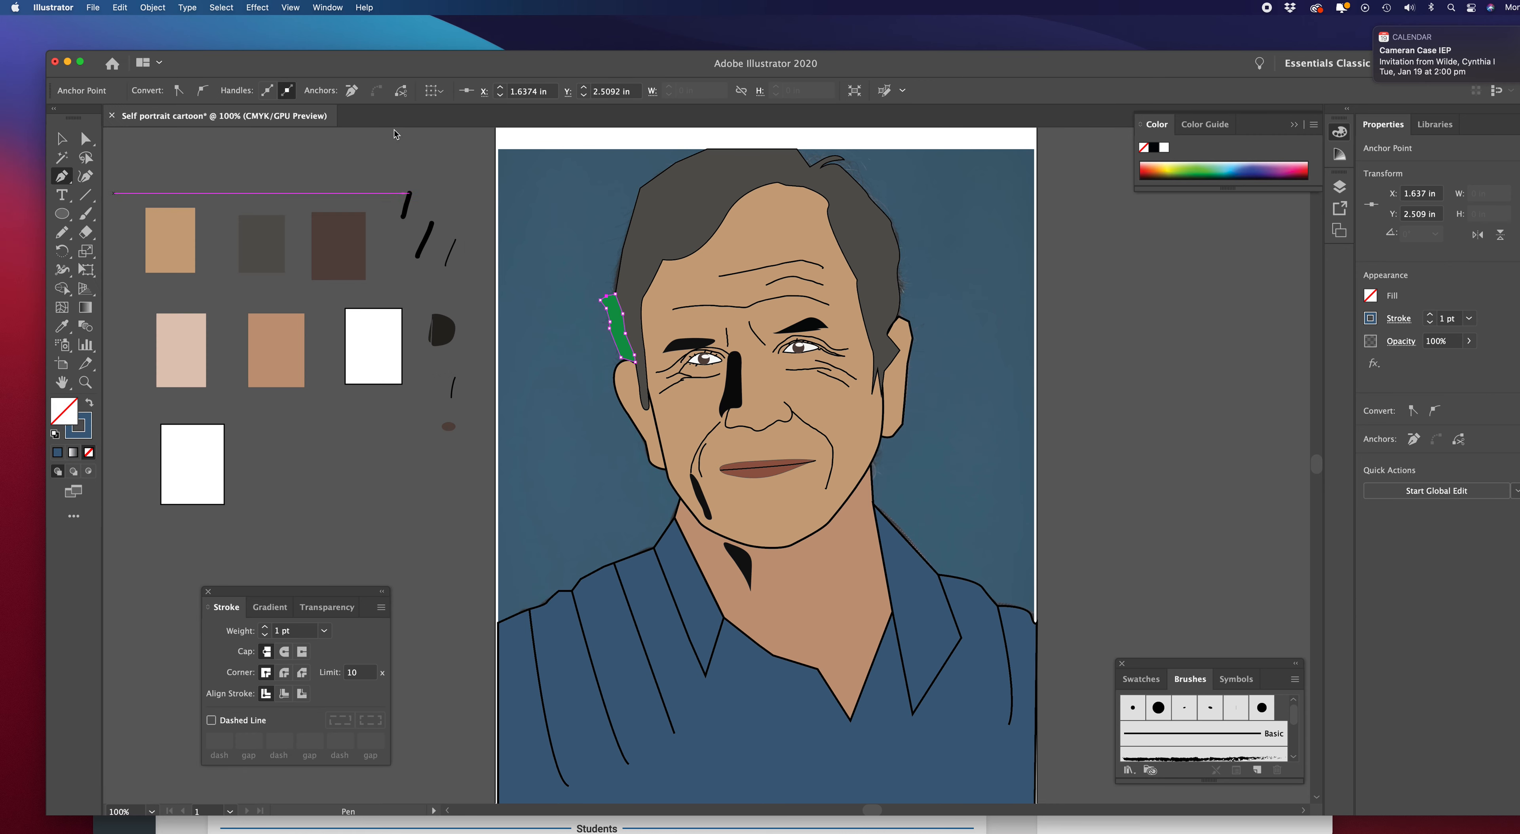
left_click(393, 496)
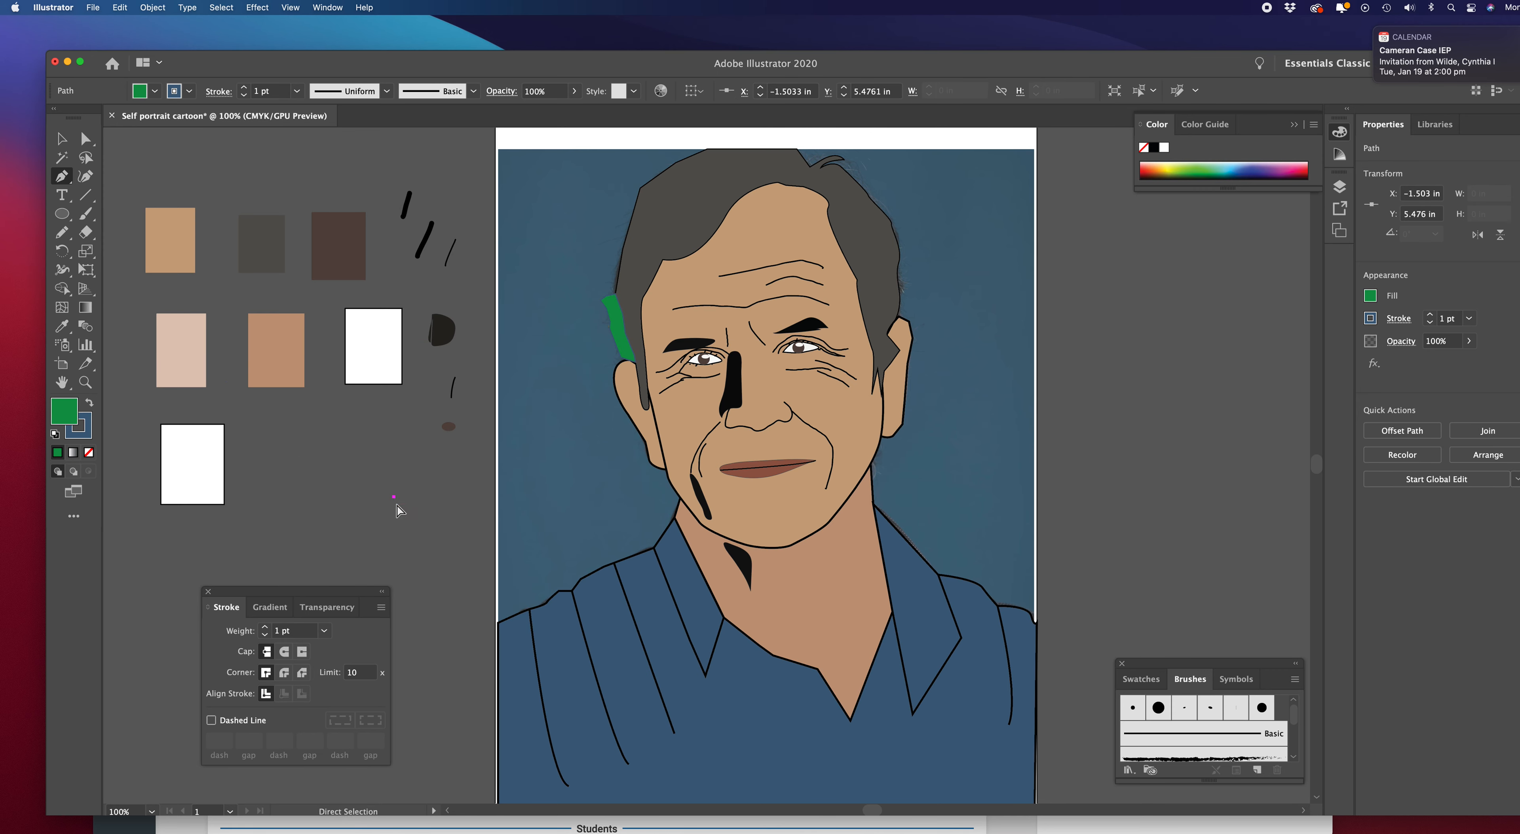
key("super+z")
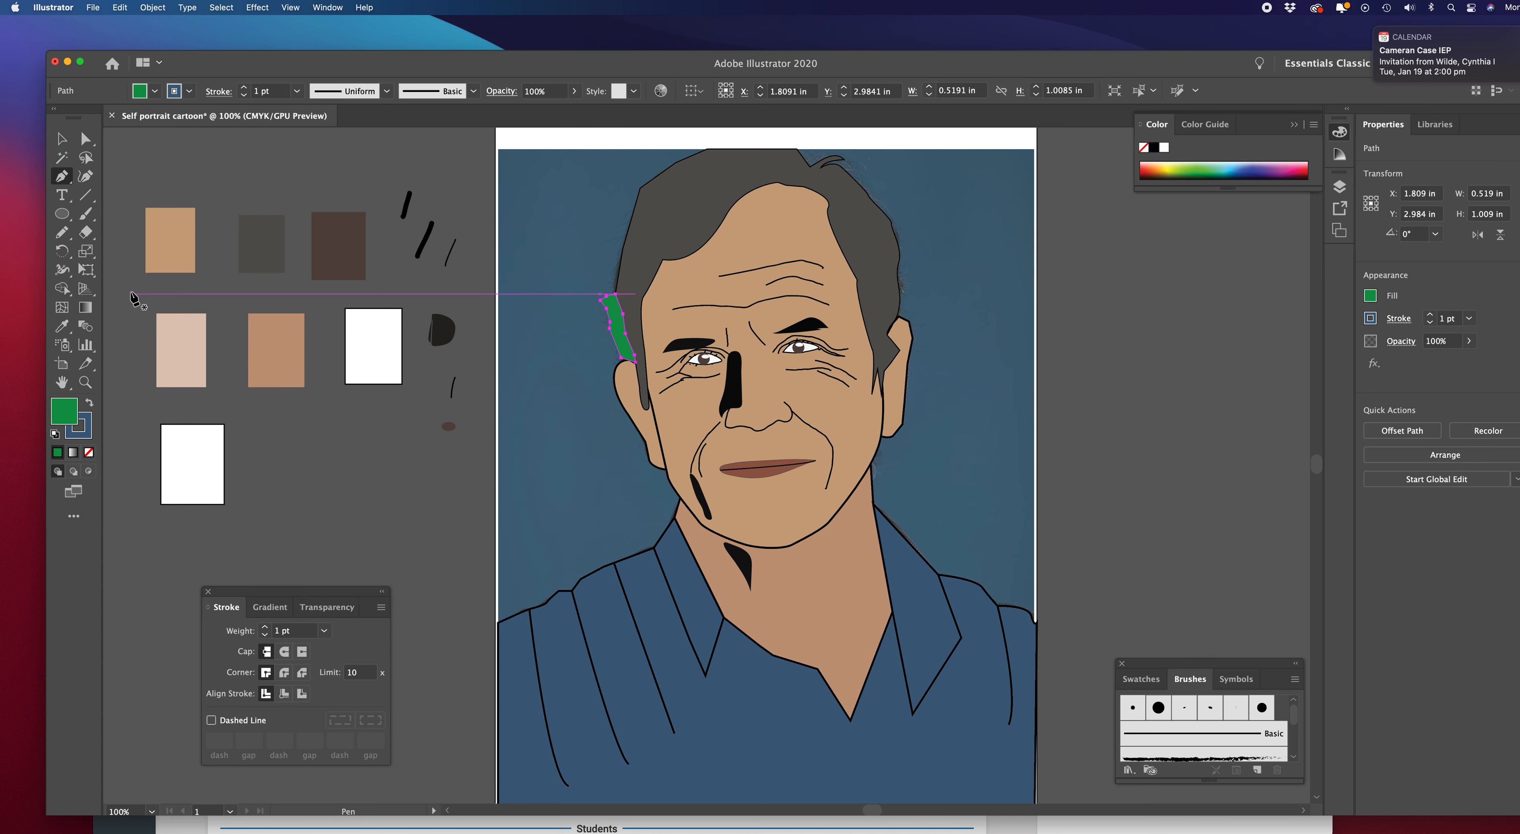
Paint a short blue test stroke above the colour samples with the Paintbrush and the 5 pt. Round brush
left_click(63, 140)
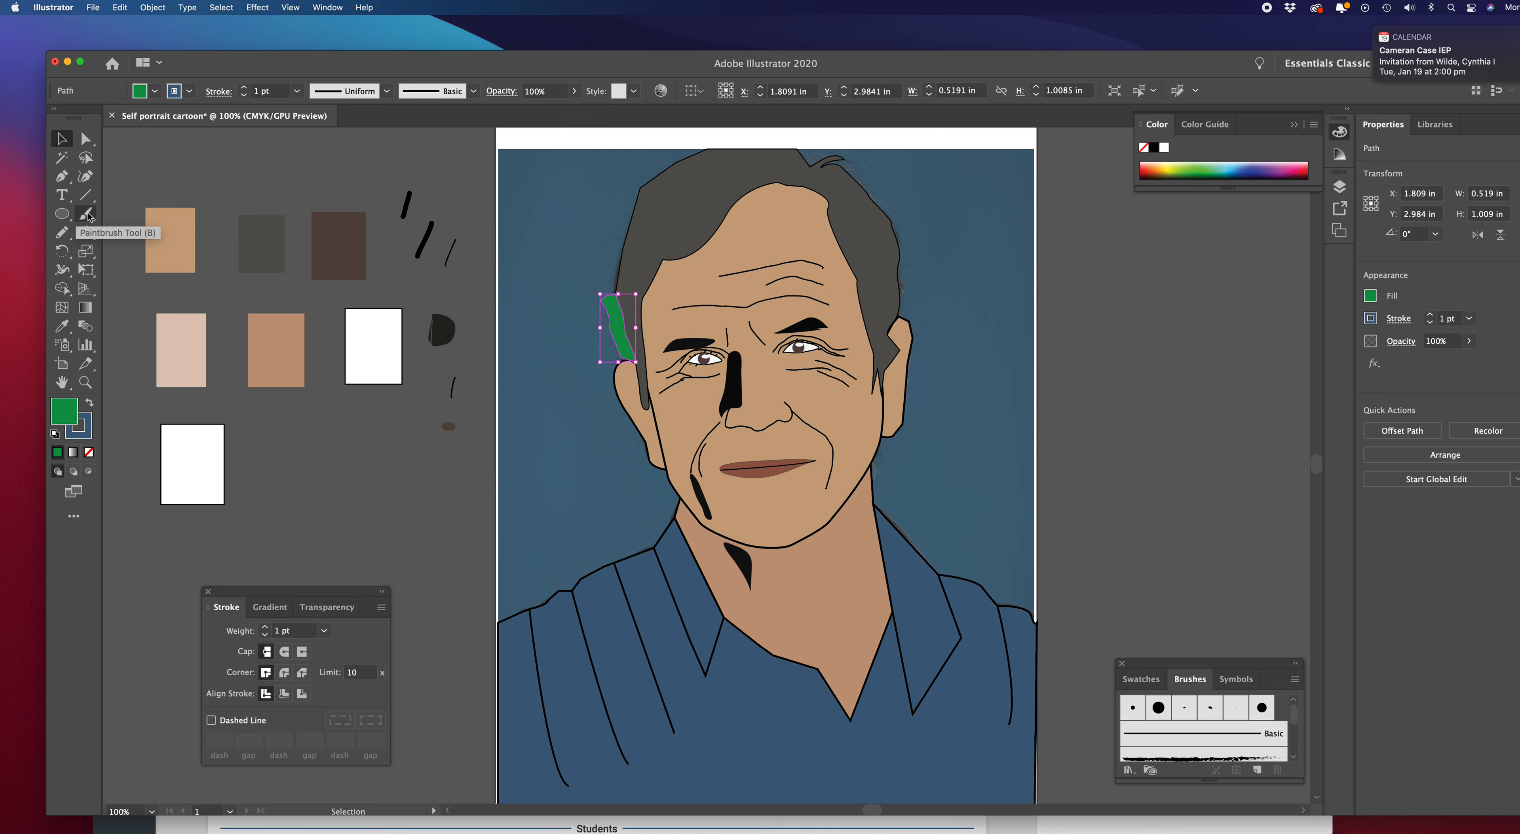
left_click_drag(85, 213, 201, 230)
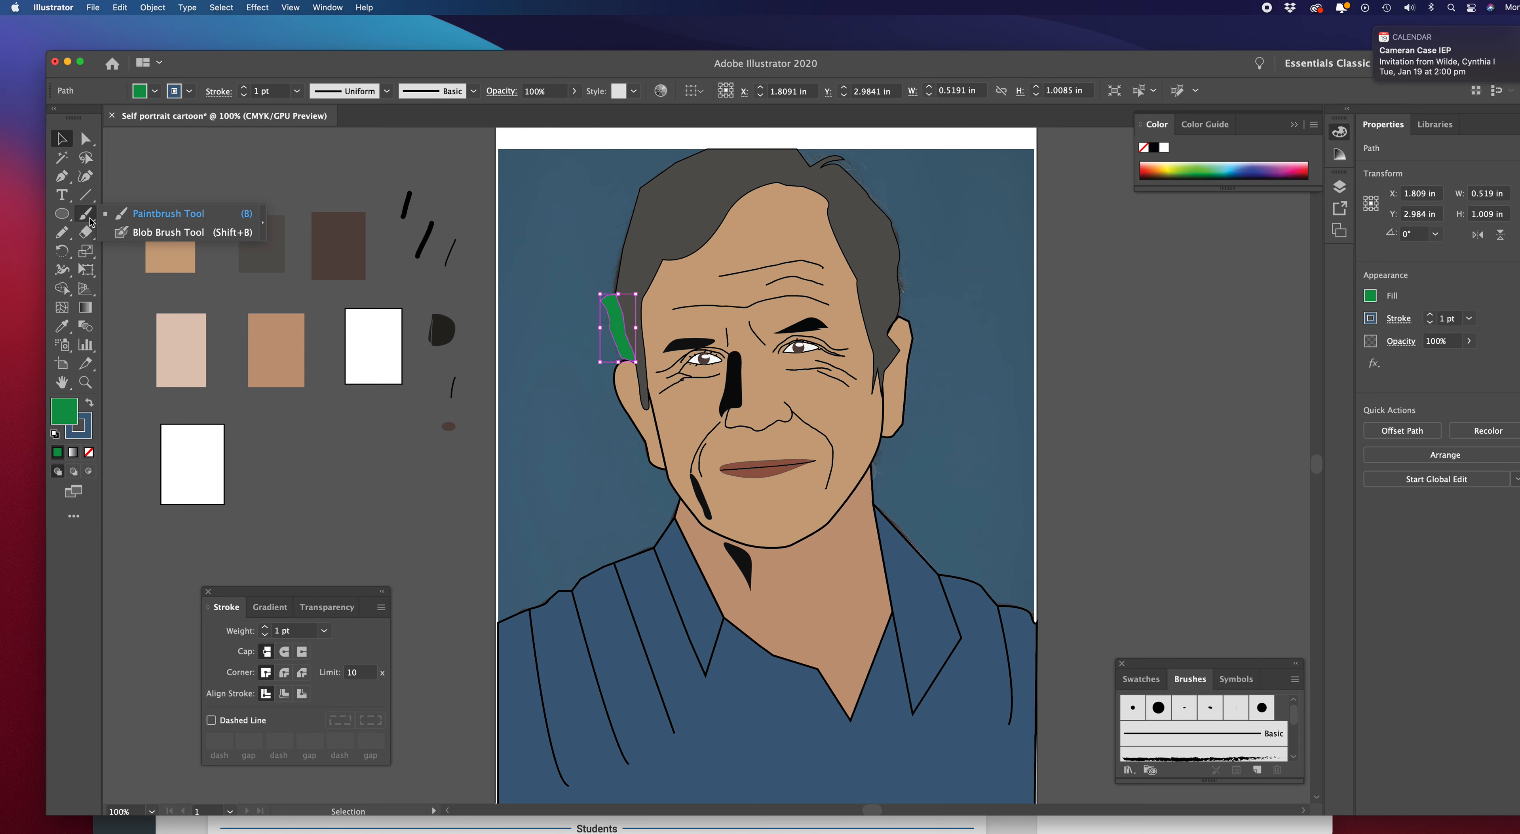
left_click(189, 214)
left_click_drag(352, 159, 348, 175)
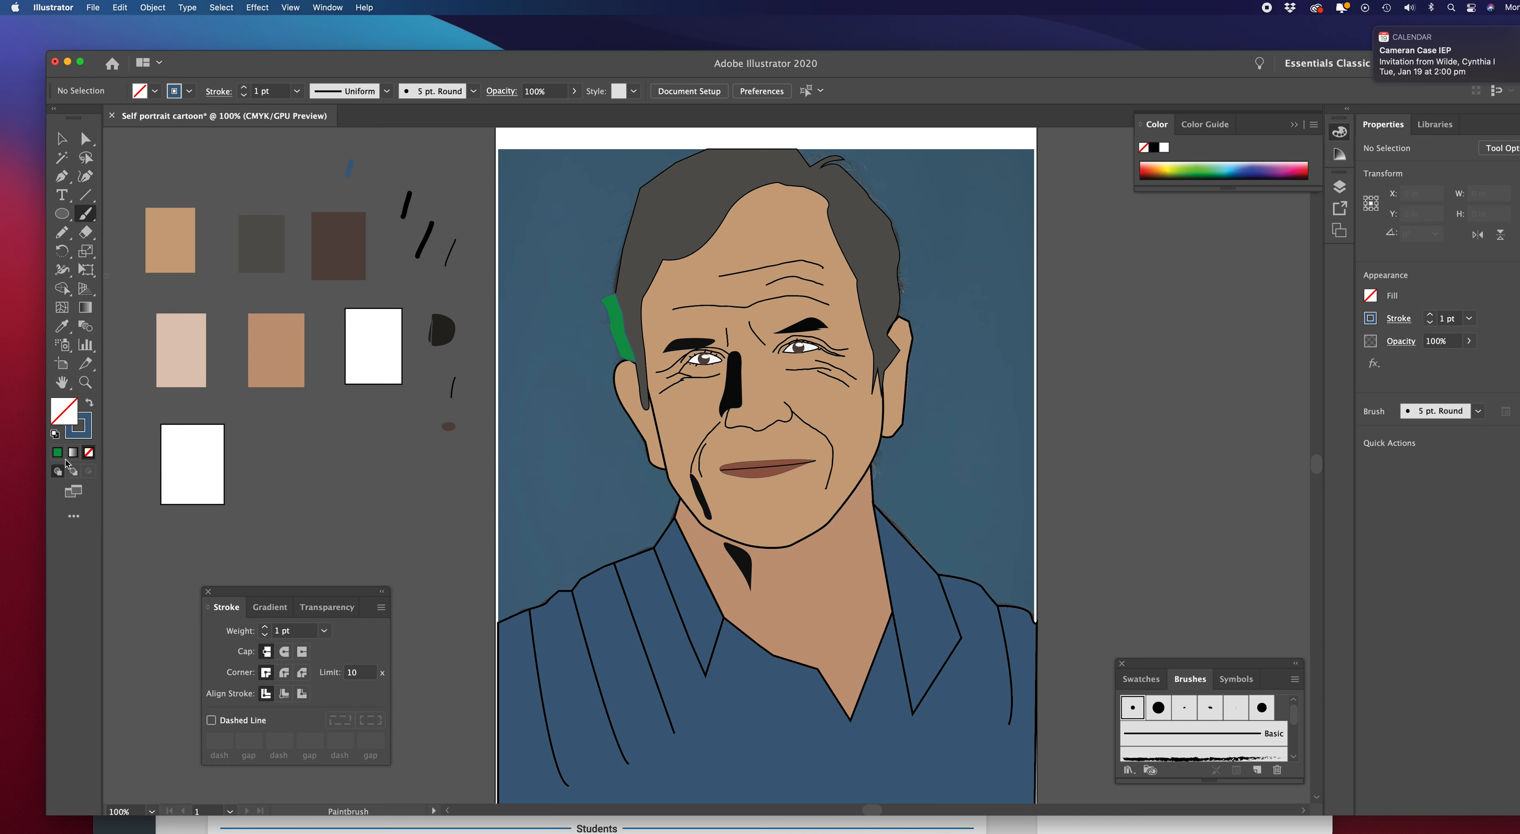
Set the fill colour to black and paint another short Paintbrush stroke beside the black sample strokes
double_click(62, 420)
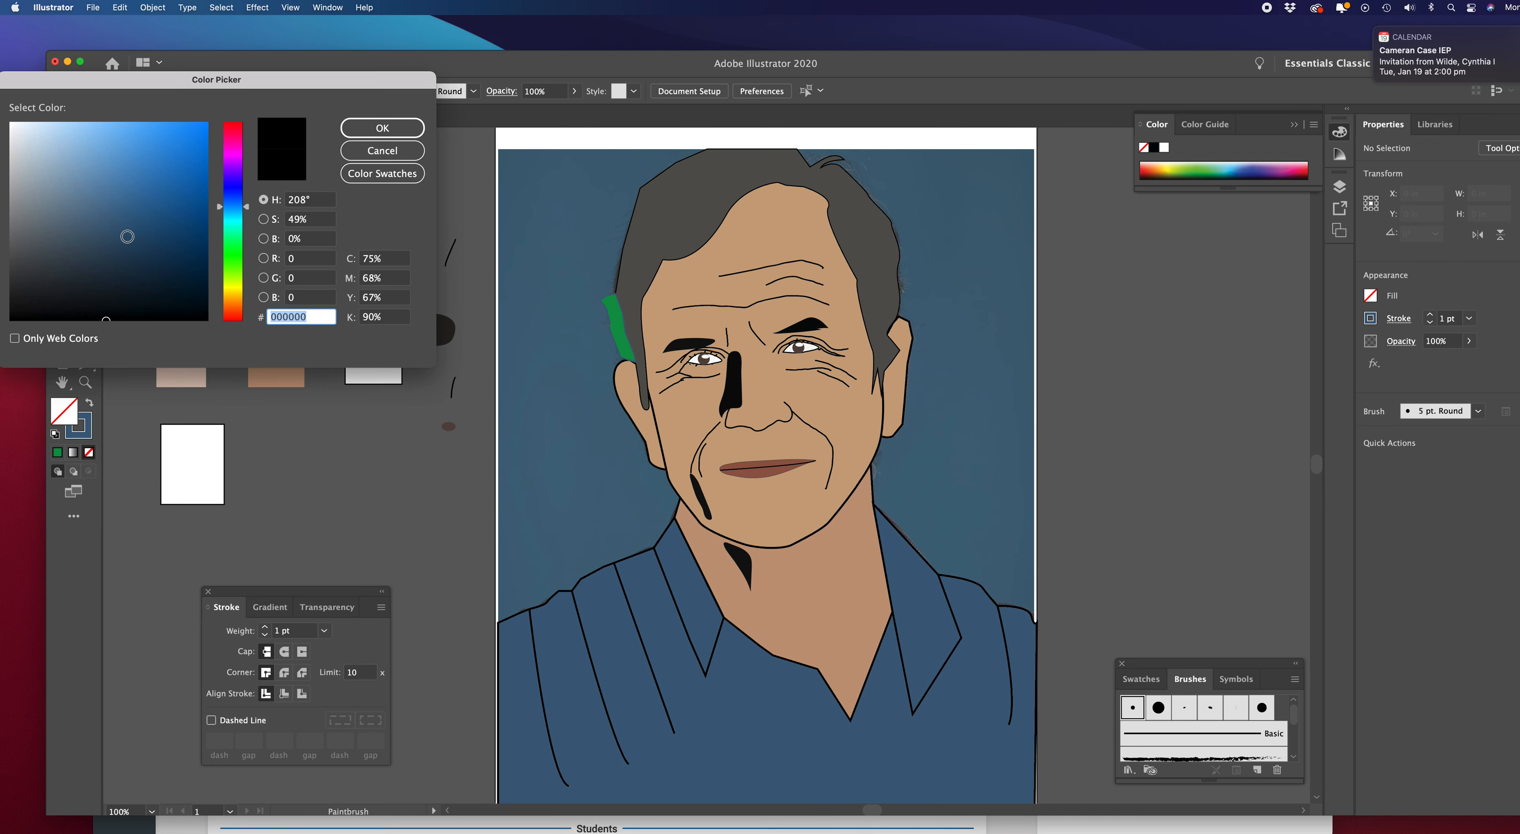
left_click(382, 127)
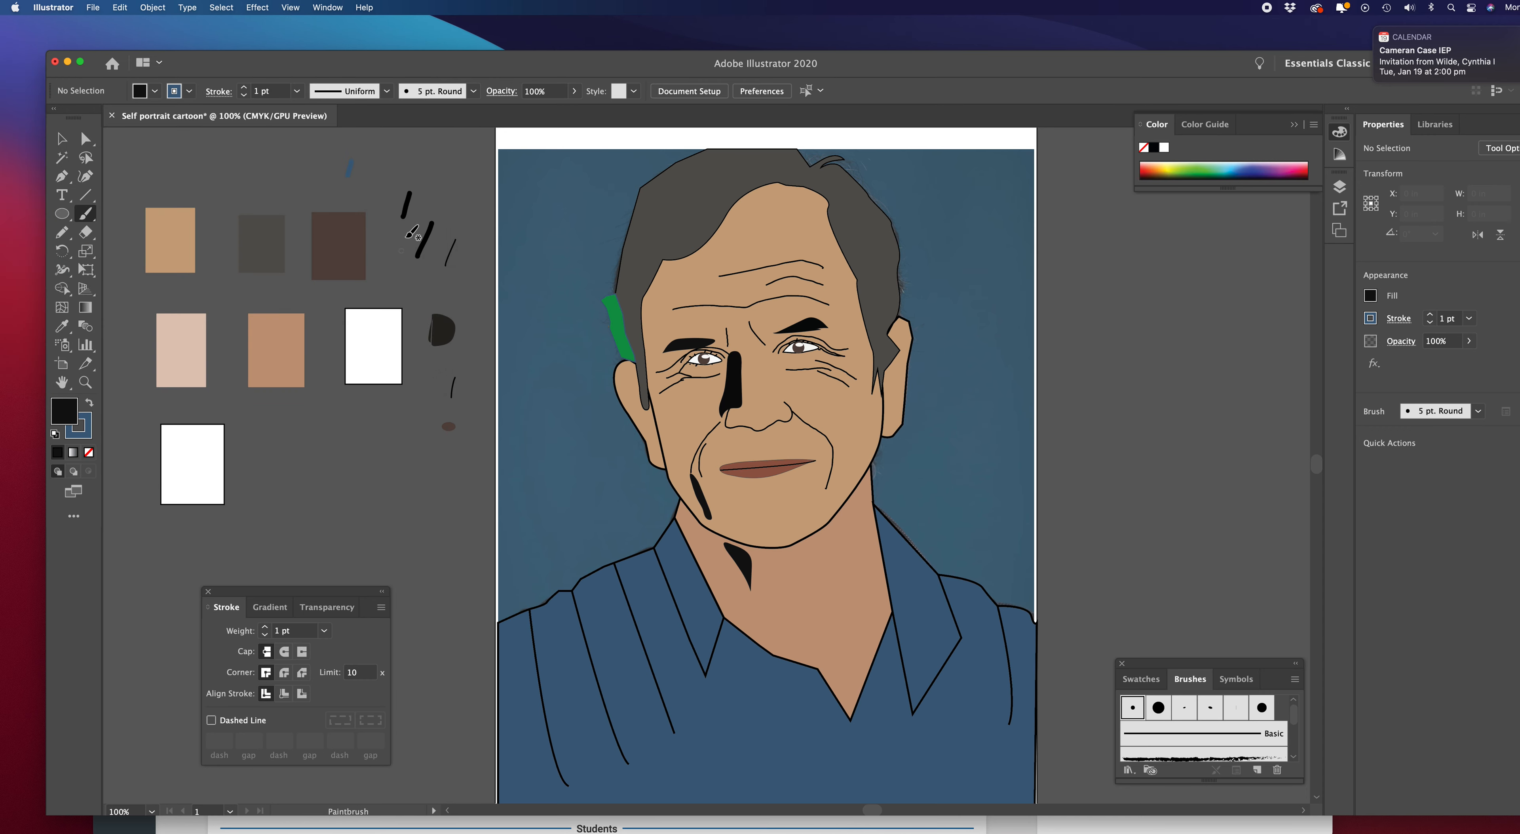
left_click_drag(436, 194, 428, 208)
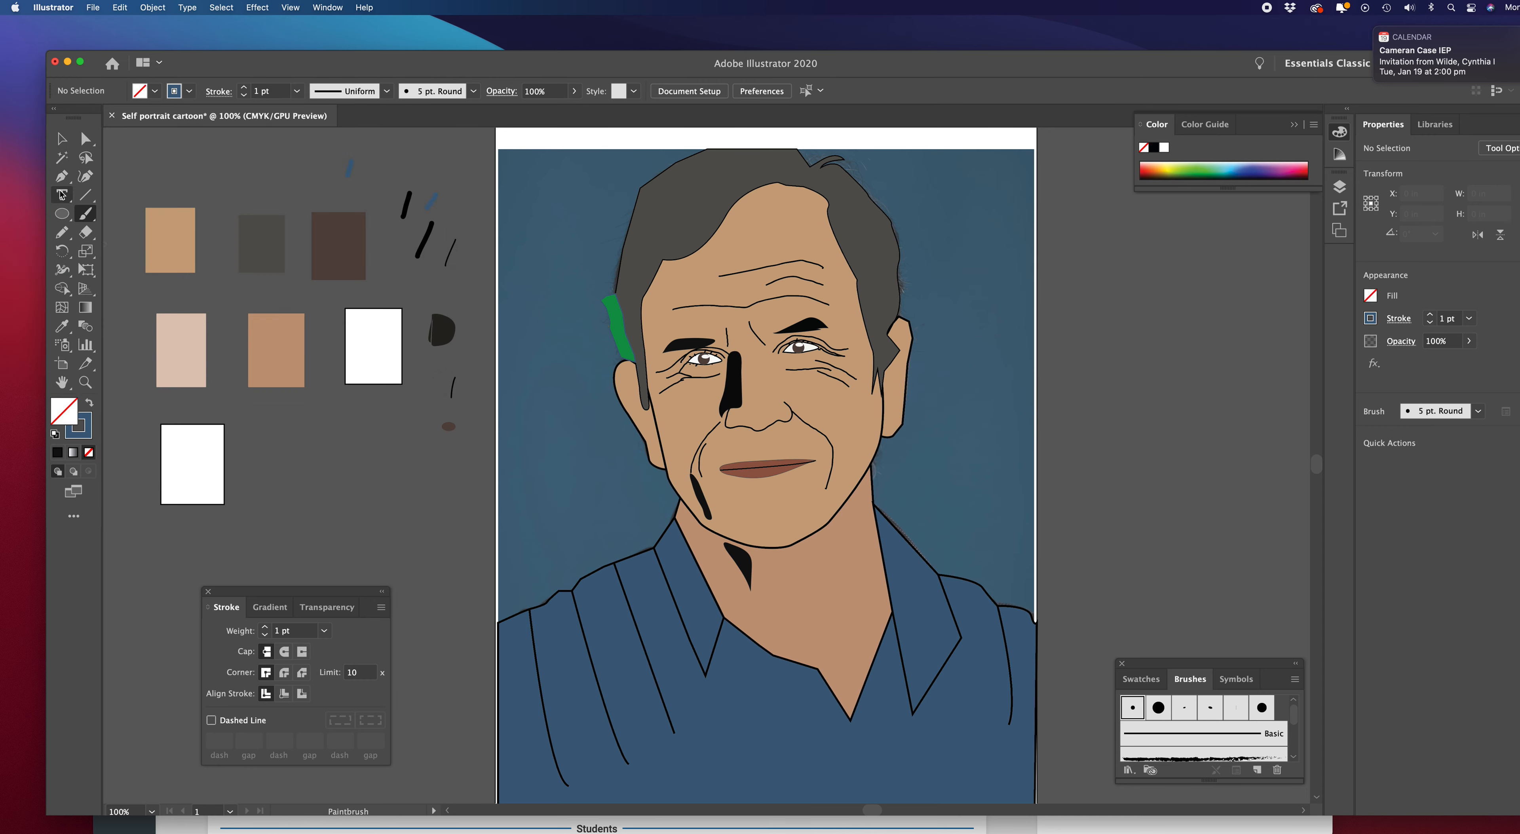
Draw a short Pen line across the upper end of the green patch and set its stroke colour to black
left_click(61, 175)
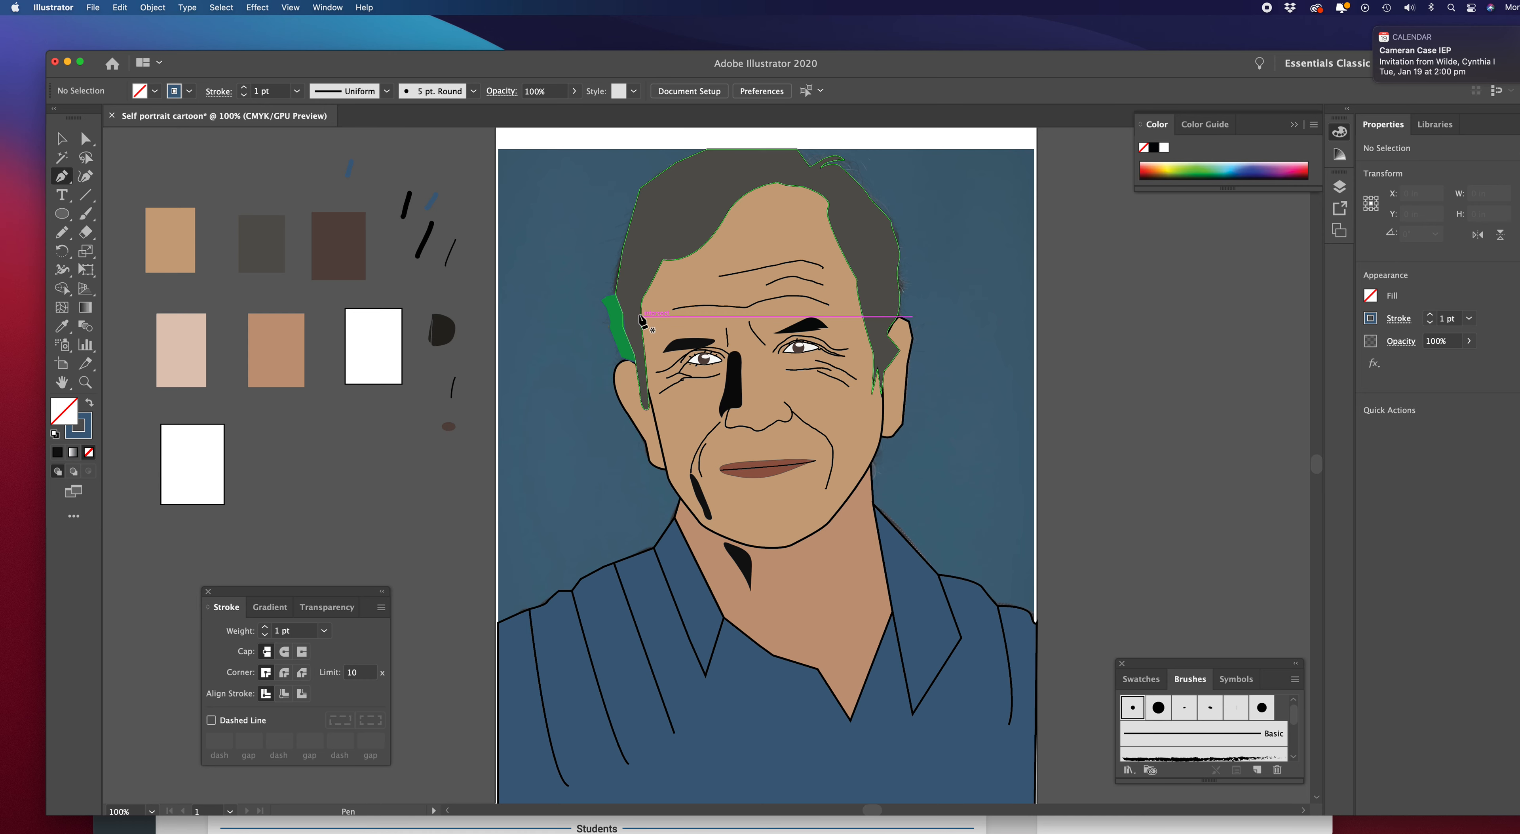
left_click(608, 309)
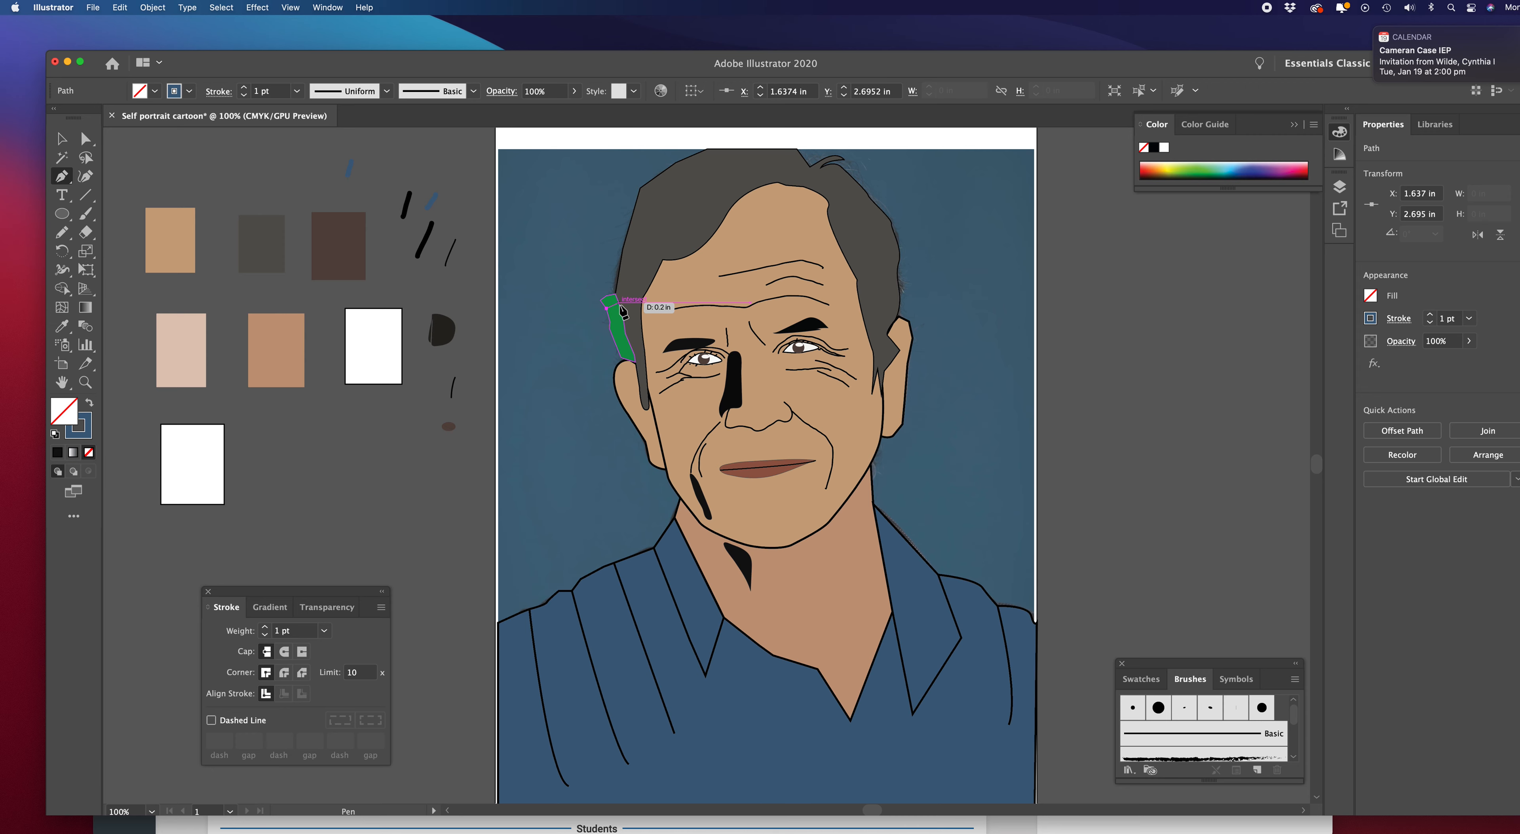
left_click(619, 303)
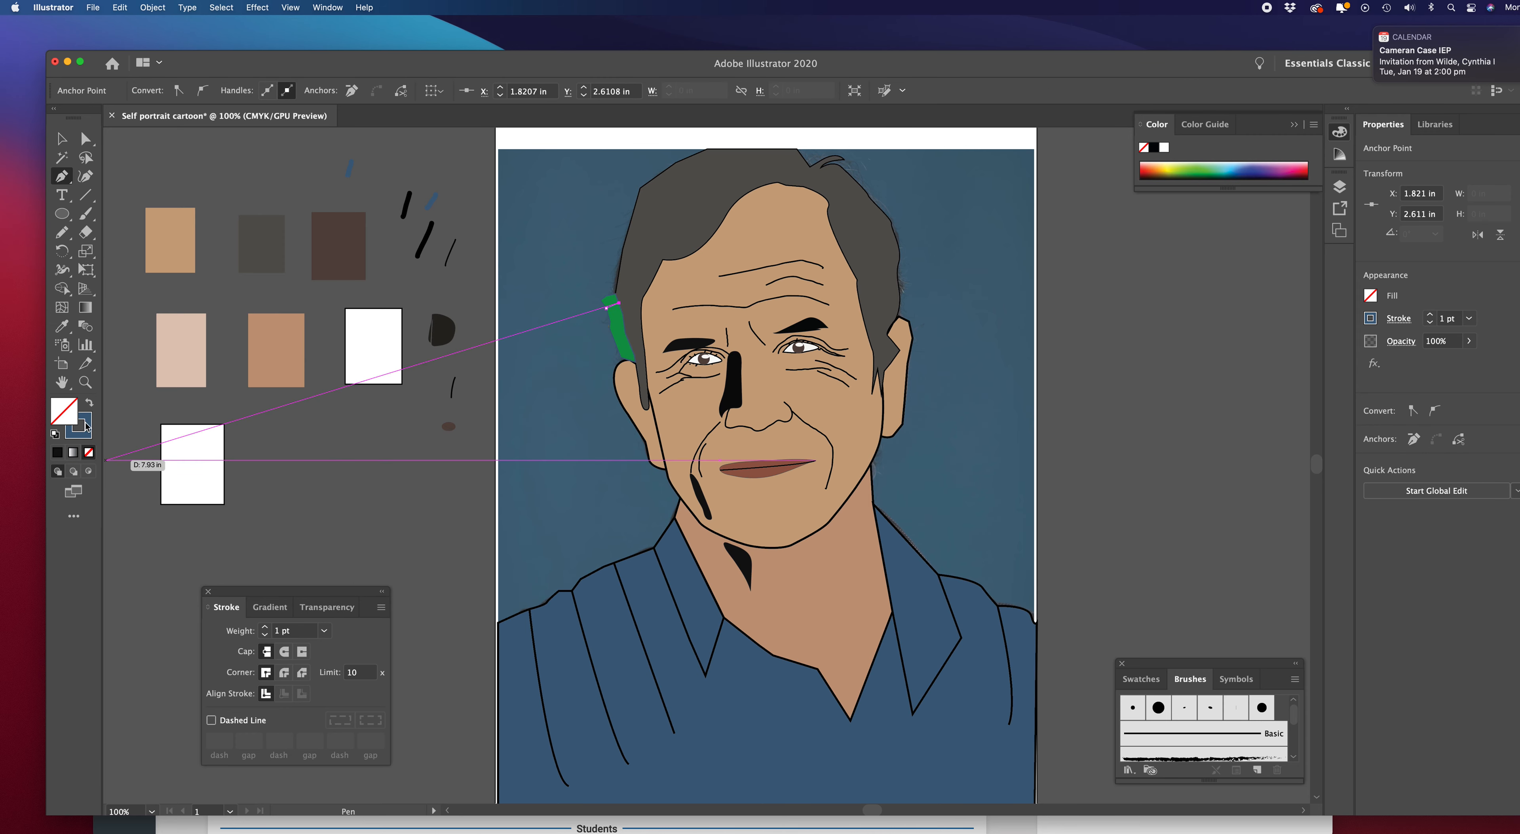
double_click(90, 426)
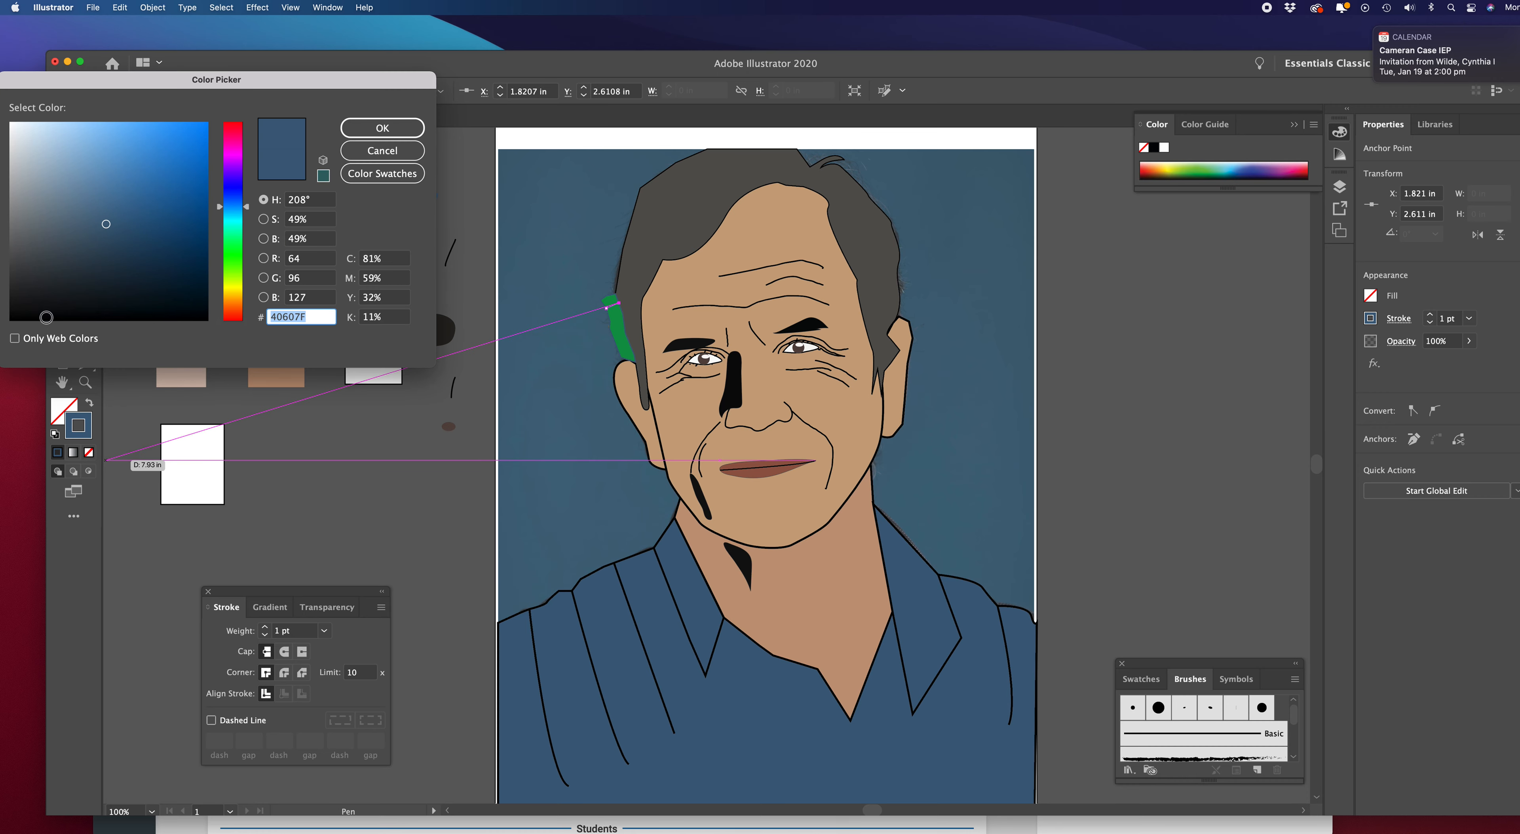
left_click(22, 313)
left_click(383, 128)
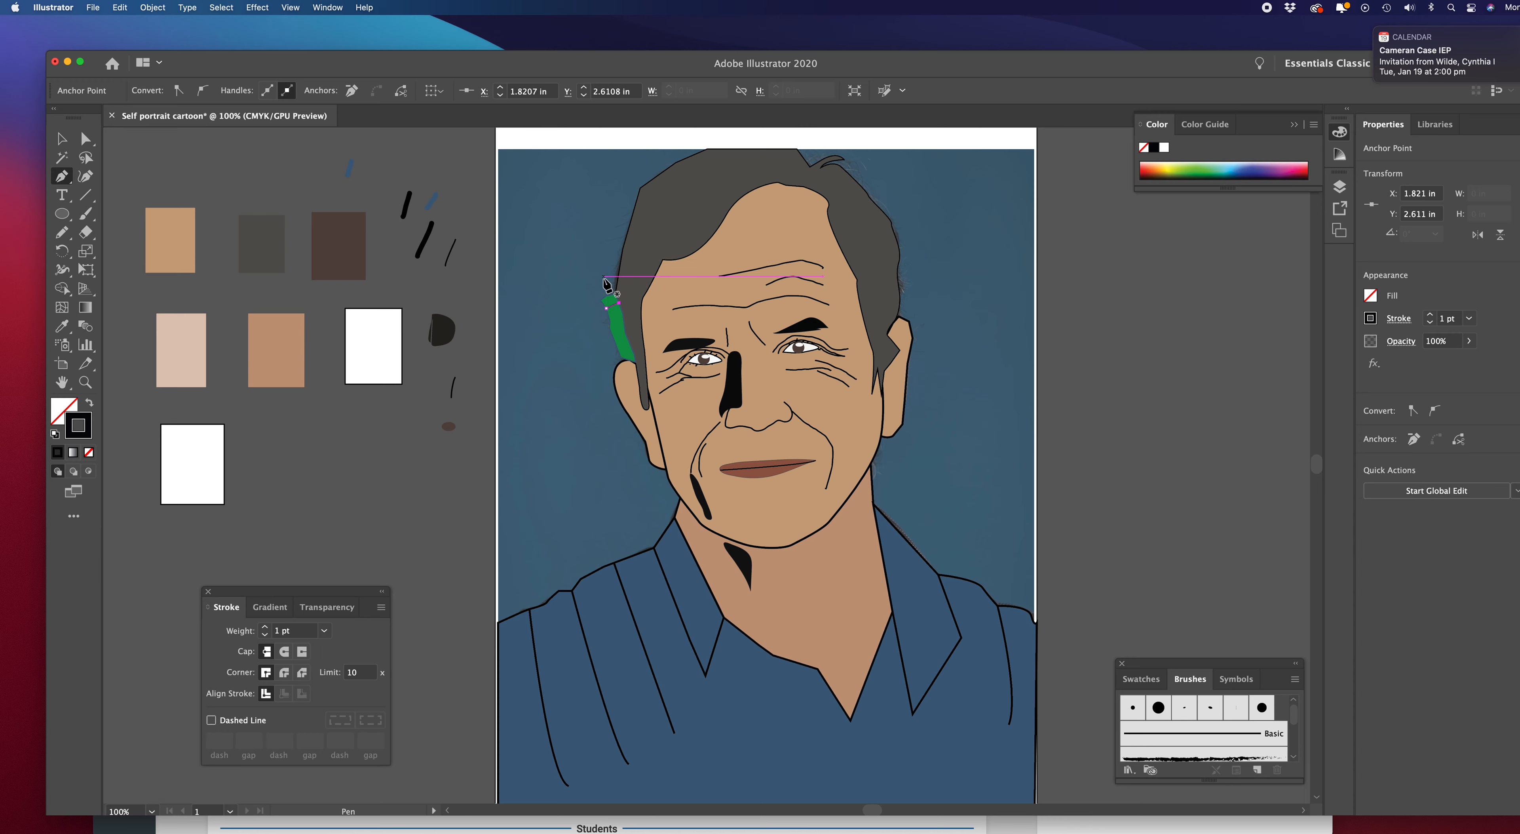
Draw a second black Pen line down the length of the green patch and deselect it
key("Escape")
left_click(611, 322)
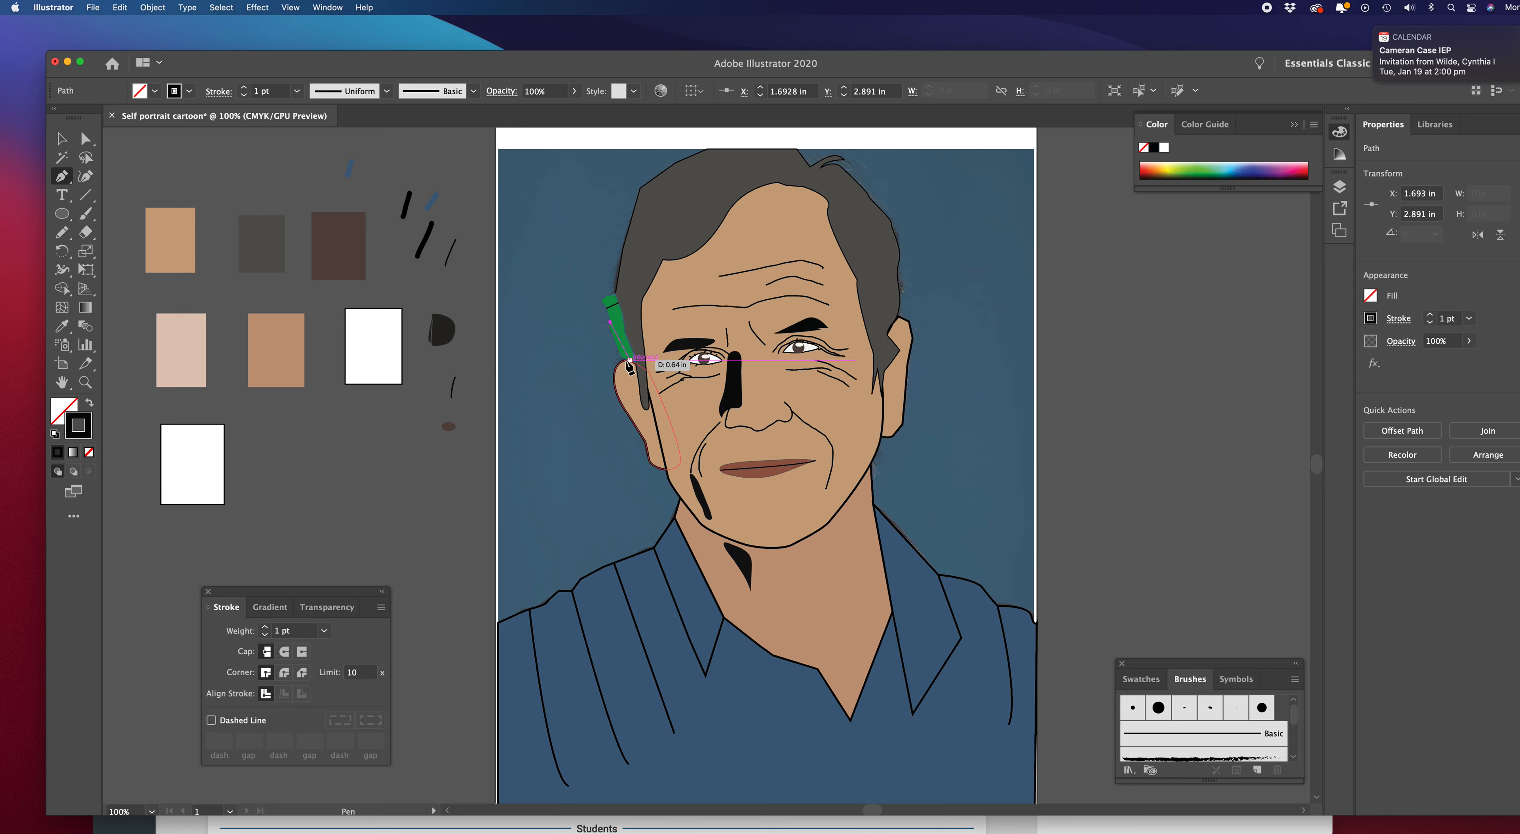
left_click(629, 360)
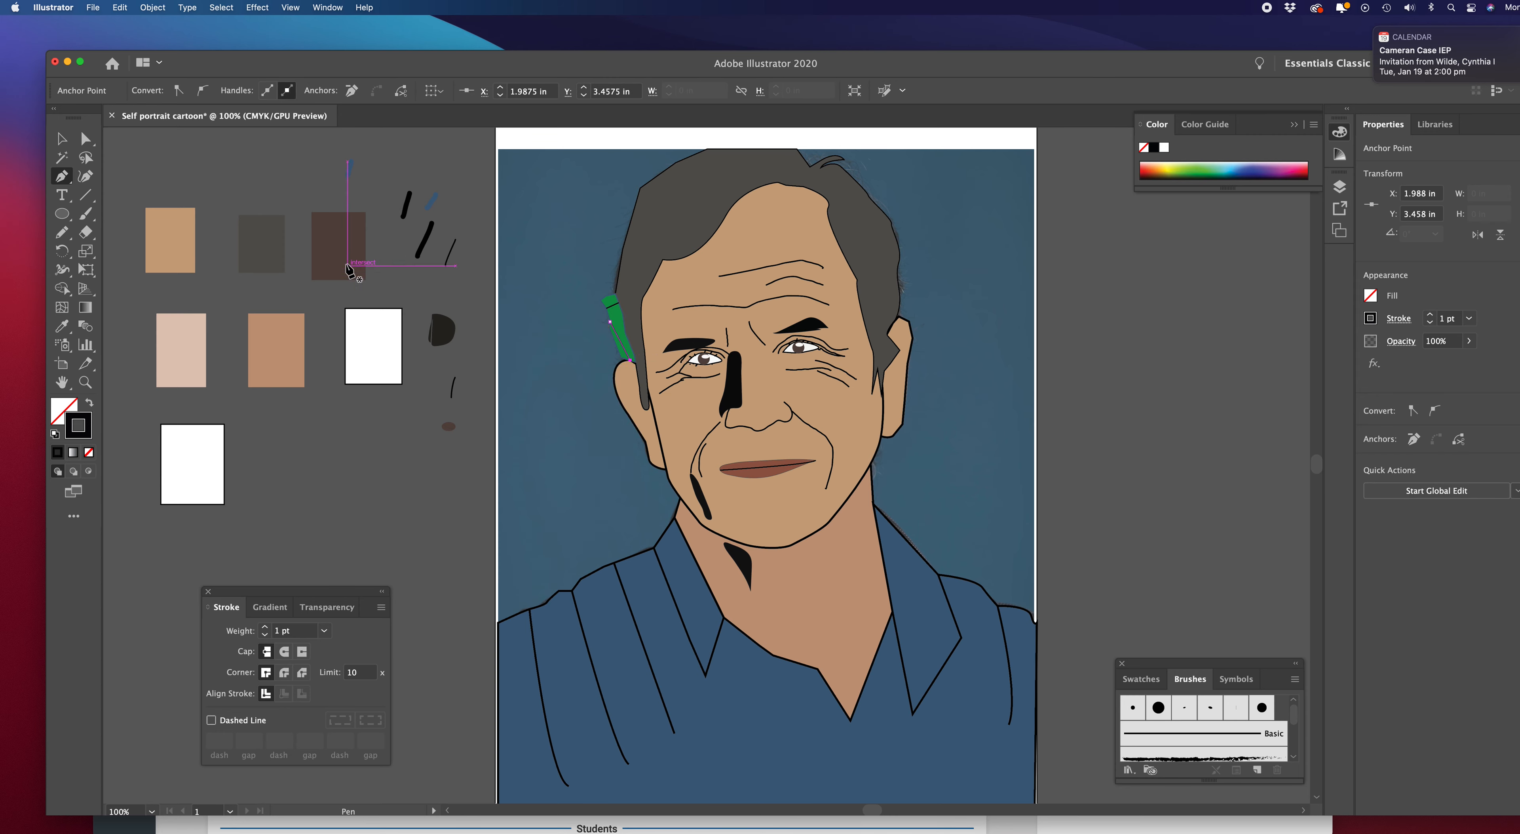
left_click(61, 139)
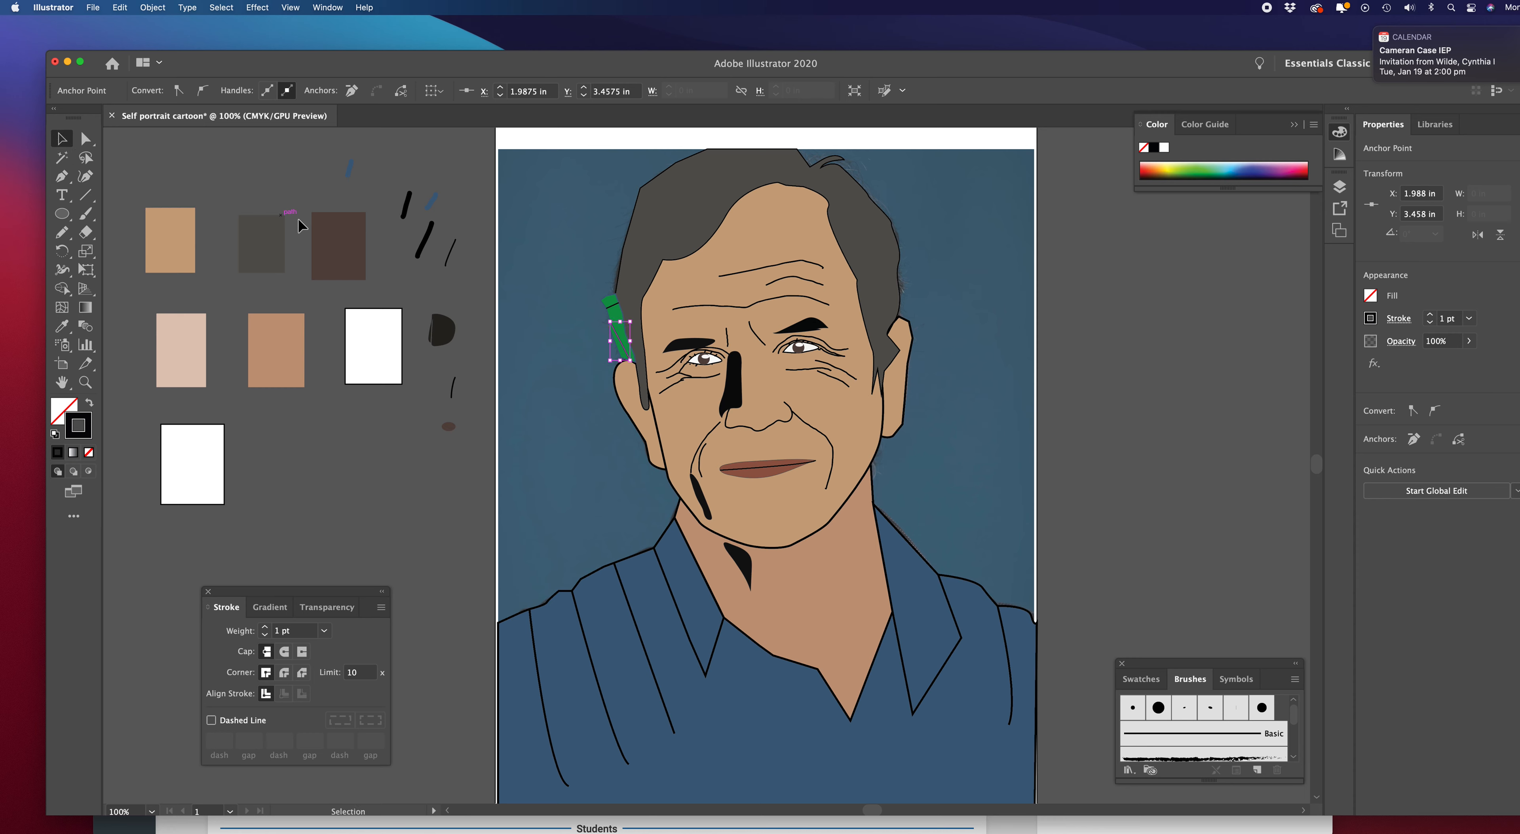
left_click(370, 237)
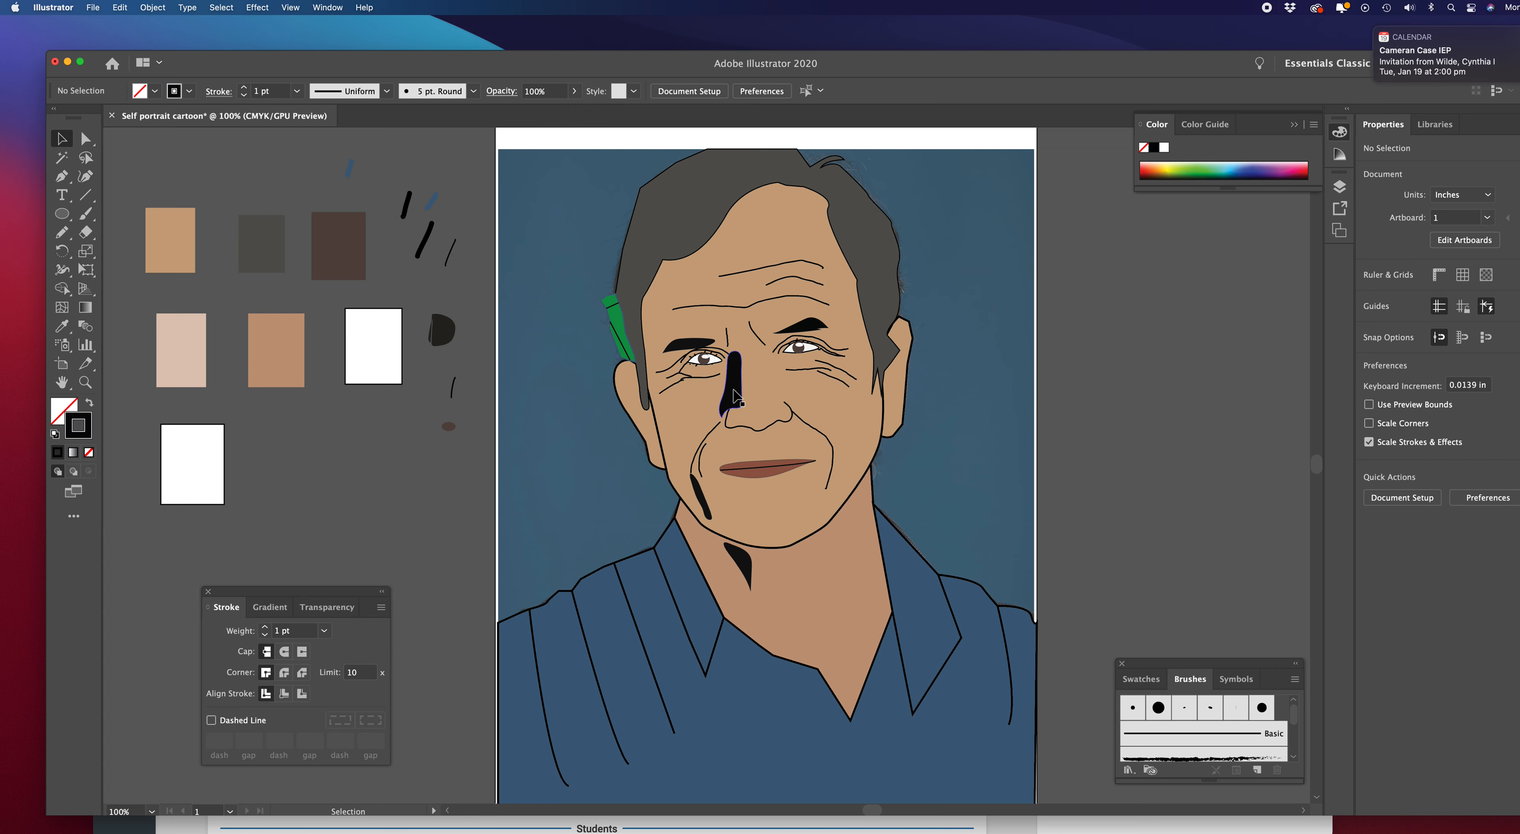
Activate the Features layer, nudge the black nose shadow about 0.07 in to the right and deselect it
left_click(1341, 187)
left_click(1262, 224)
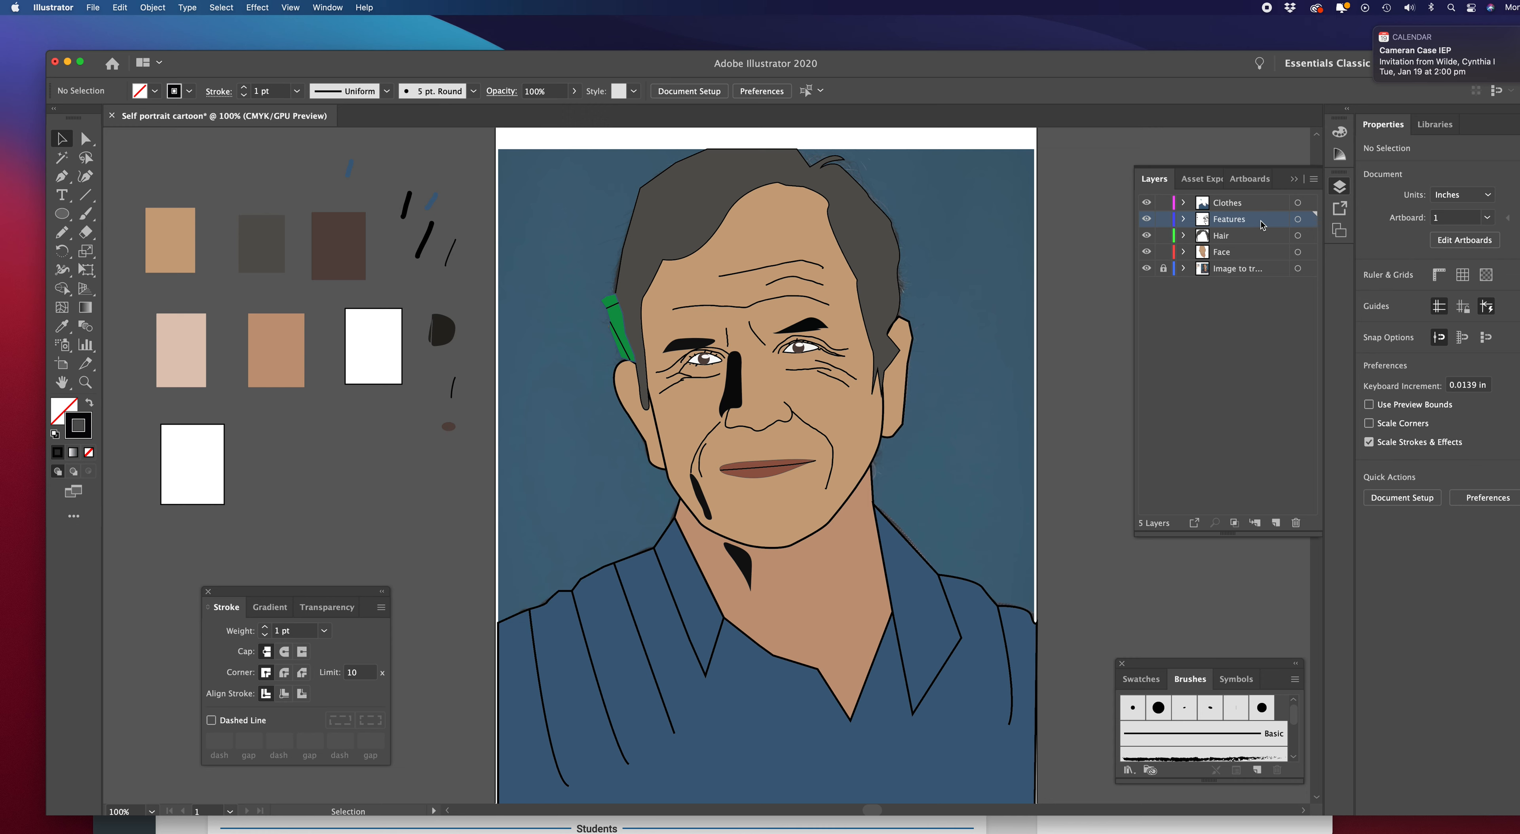
left_click(744, 394)
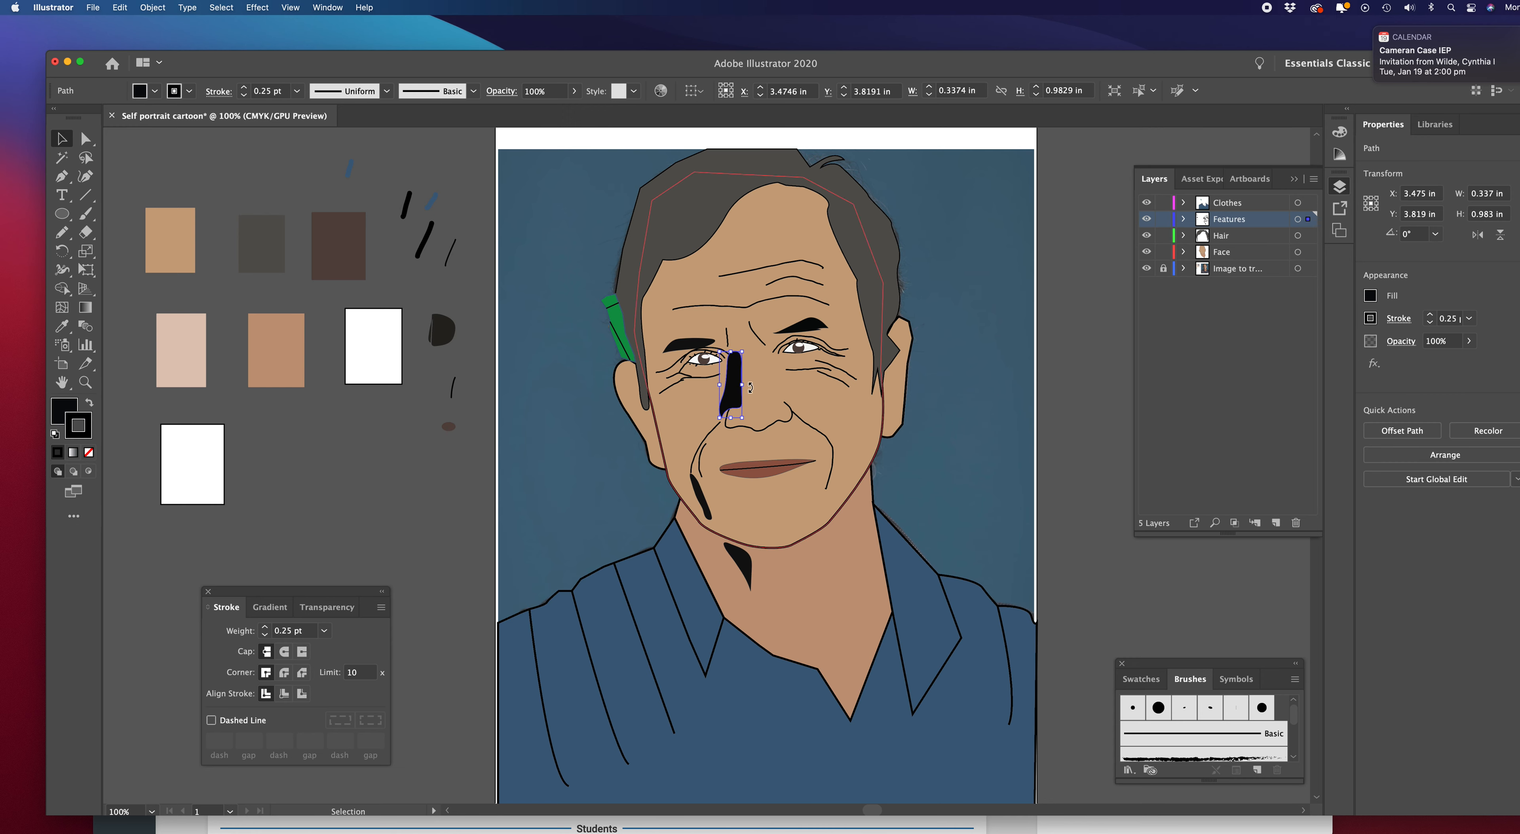
key("Right")
key("Right")
key("Right")
key("Right")
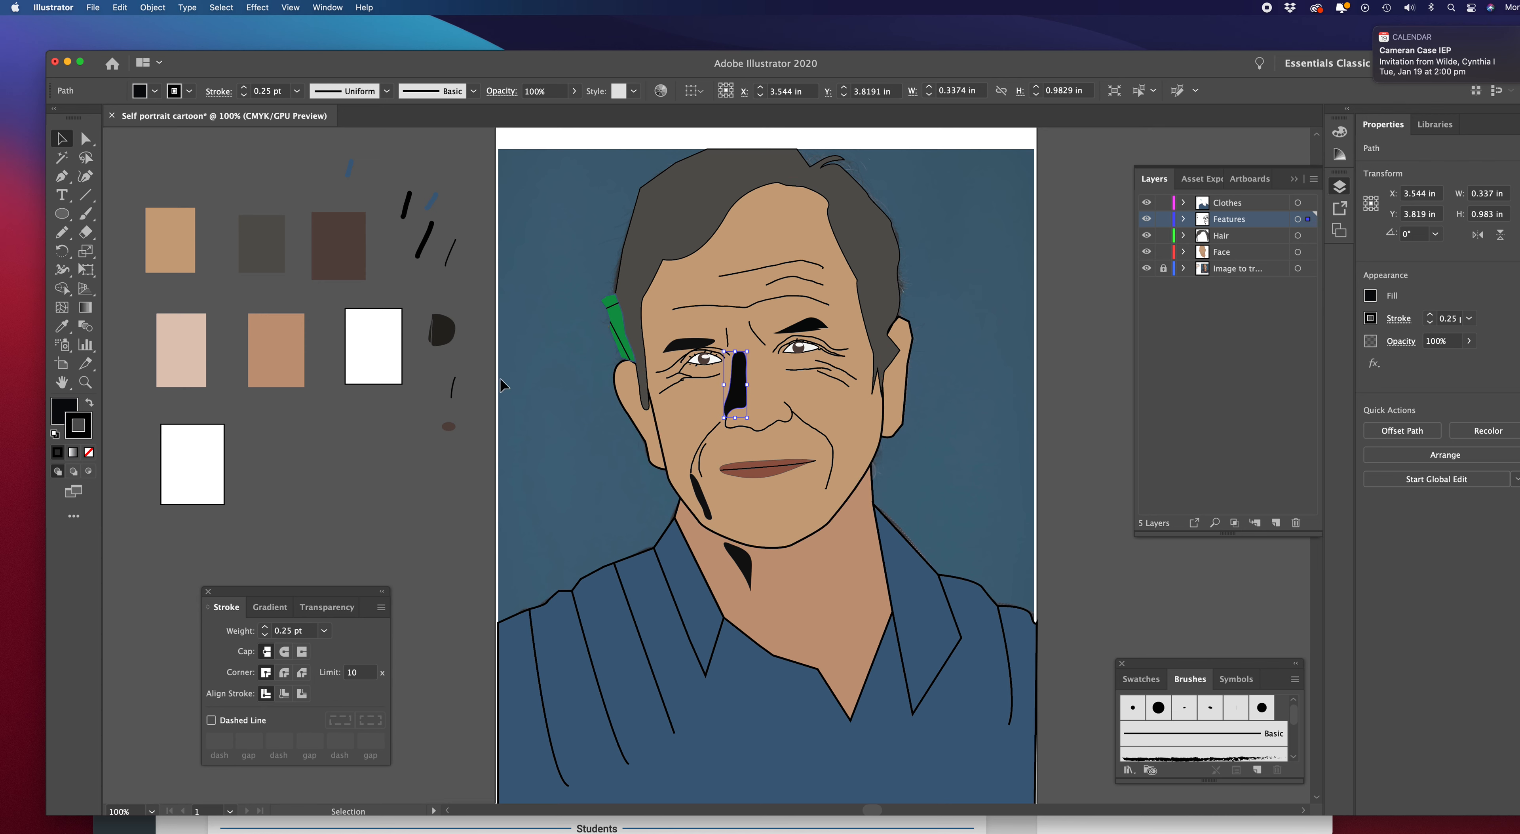
left_click(151, 148)
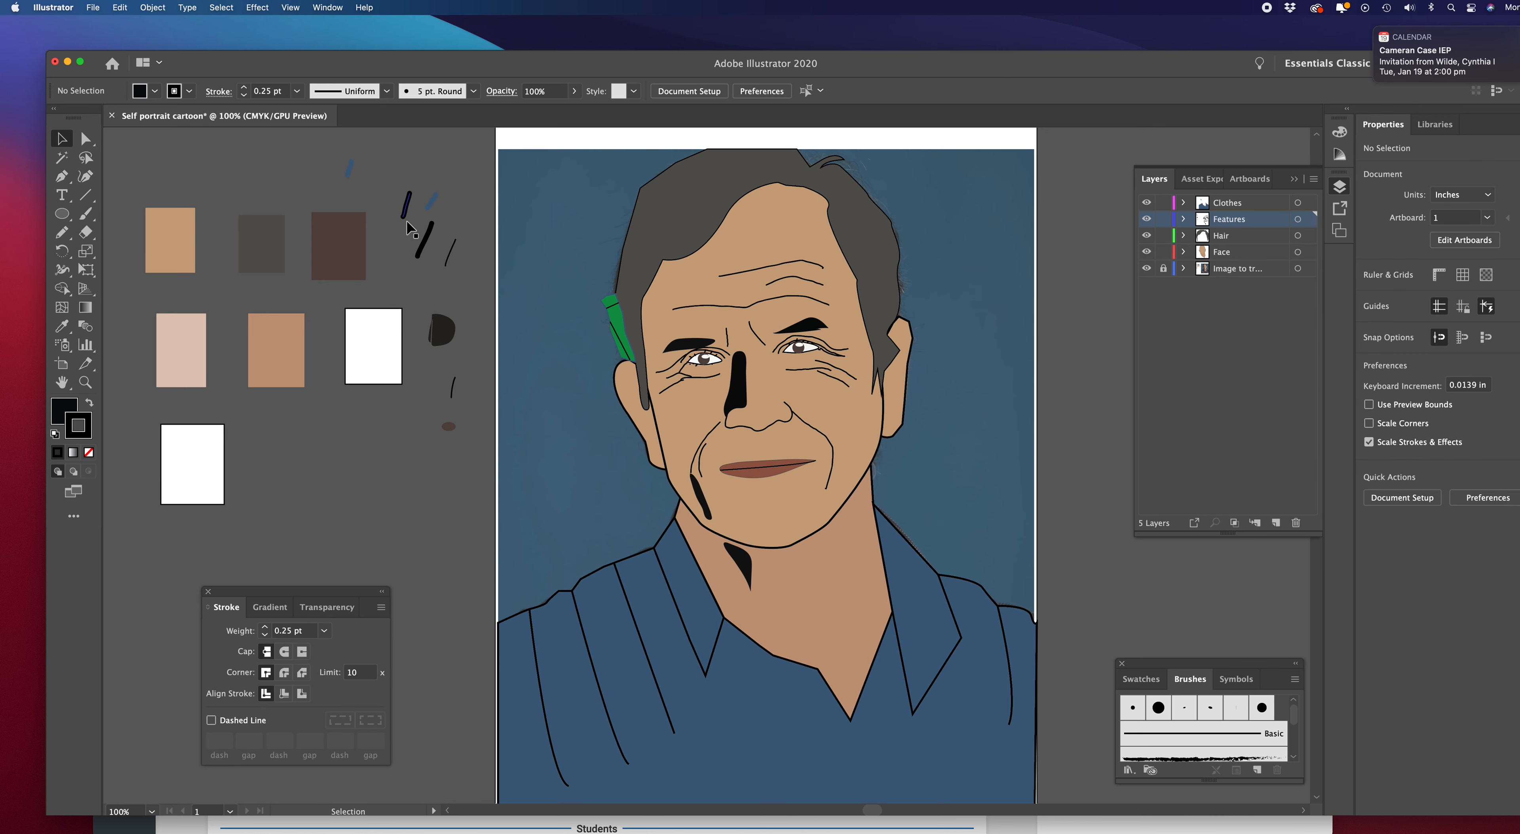
Draw an 8 by 11 in black rectangle over the whole artboard on the Features layer and delete it
left_click(69, 216)
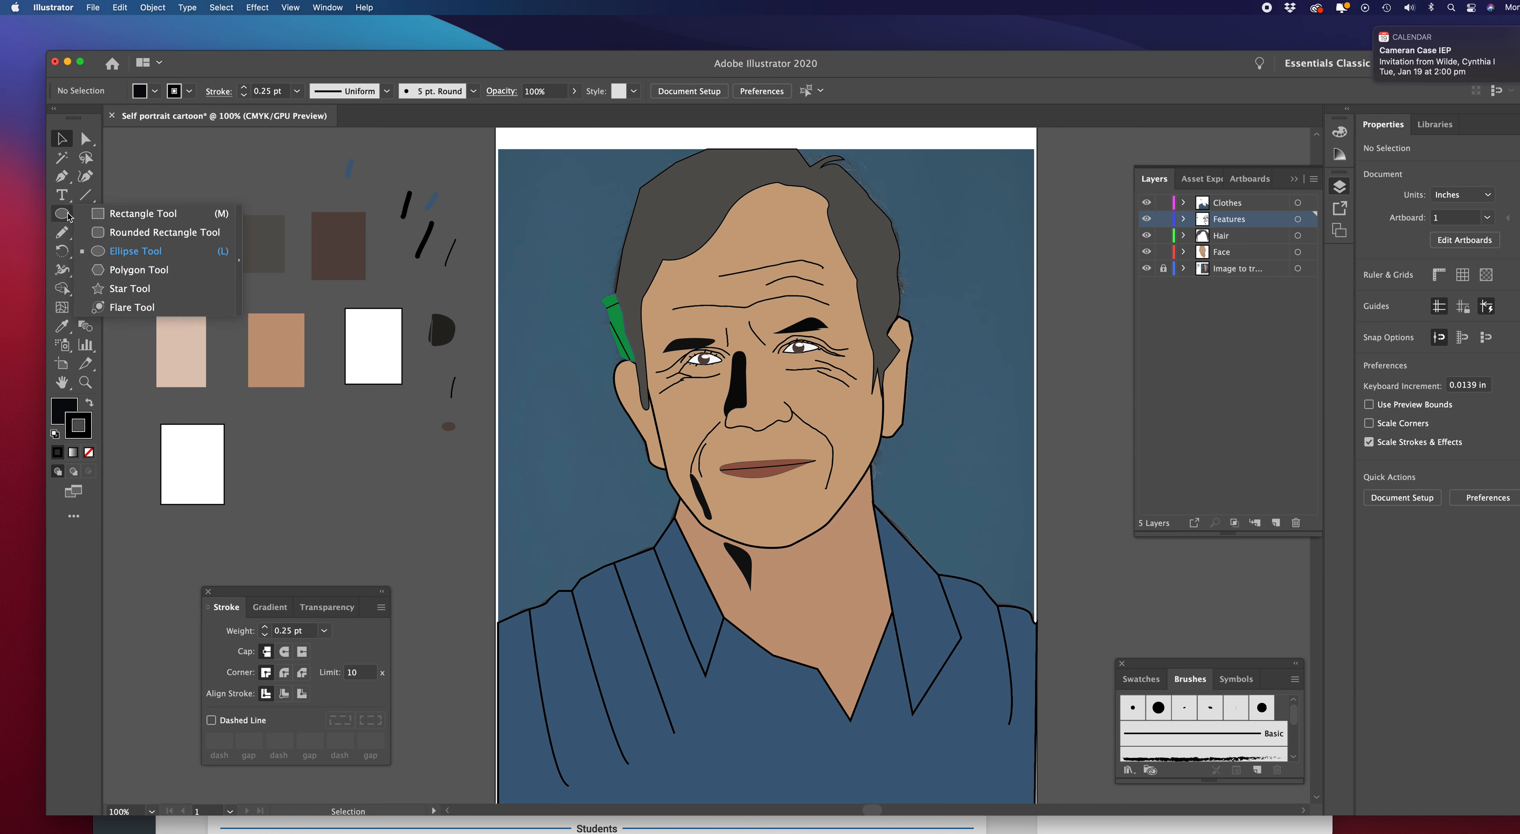
left_click(130, 213)
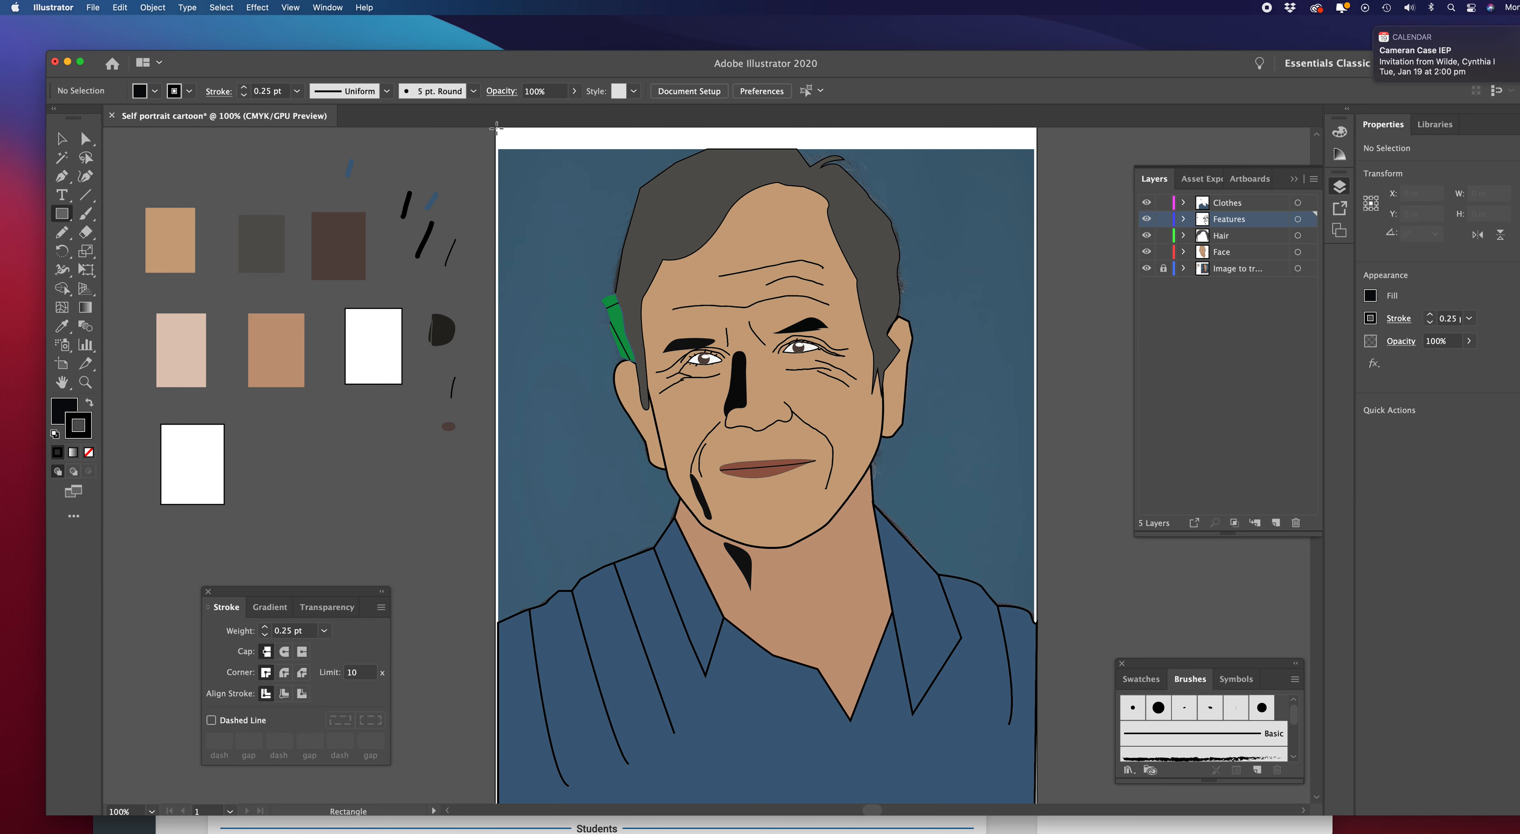
mouse_move(497, 128)
left_mouse_down()
mouse_move(729, 372)
mouse_move(767, 466)
mouse_move(998, 794)
mouse_move(1042, 798)
mouse_move(915, 399)
mouse_move(872, 169)
mouse_move(1048, 670)
mouse_move(1045, 764)
mouse_move(1001, 594)
mouse_move(1037, 591)
left_mouse_up()
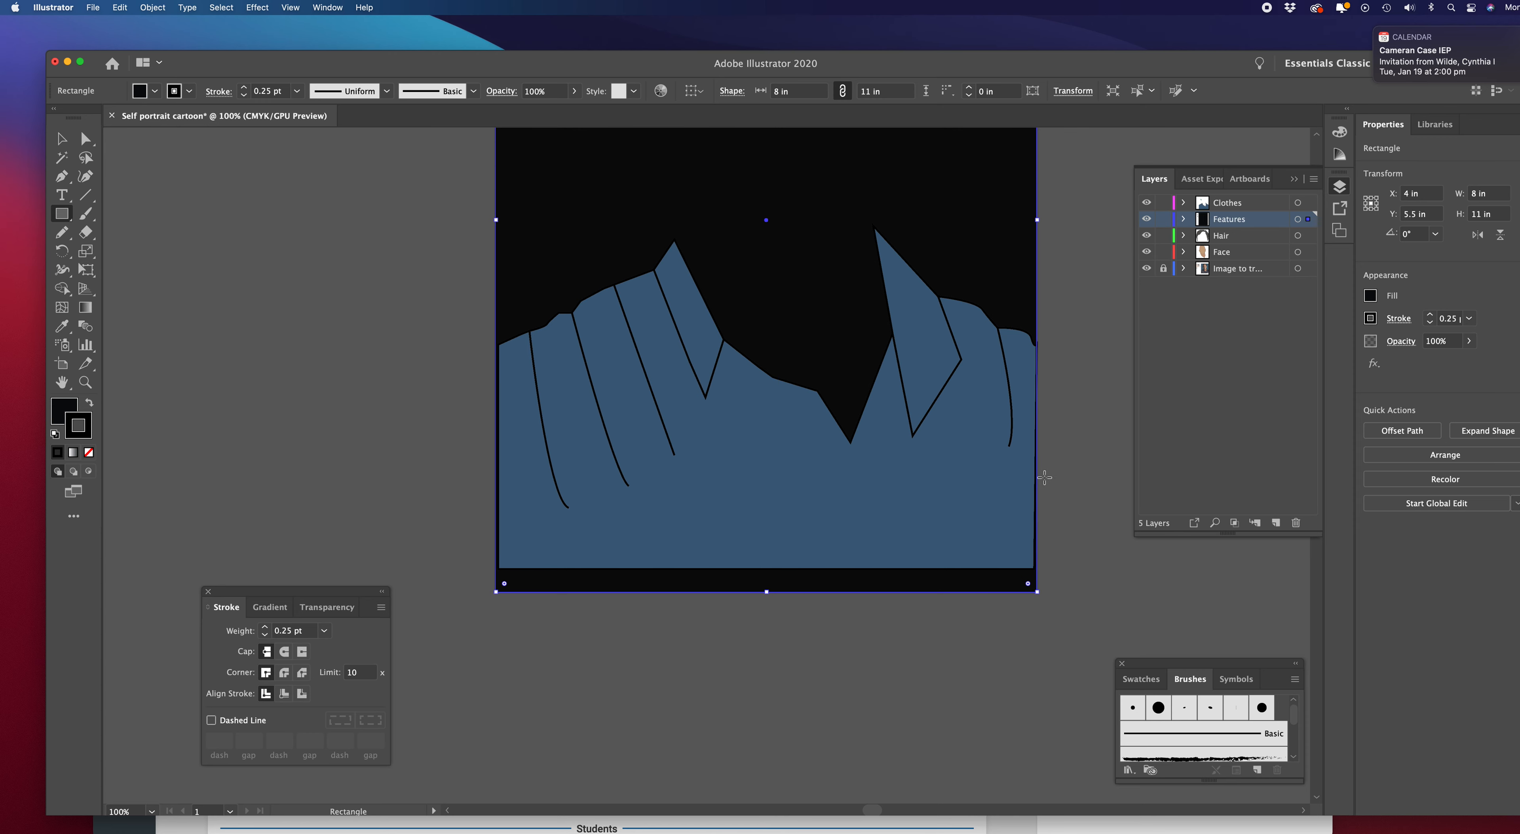
scroll(1003, 478, "up", 5)
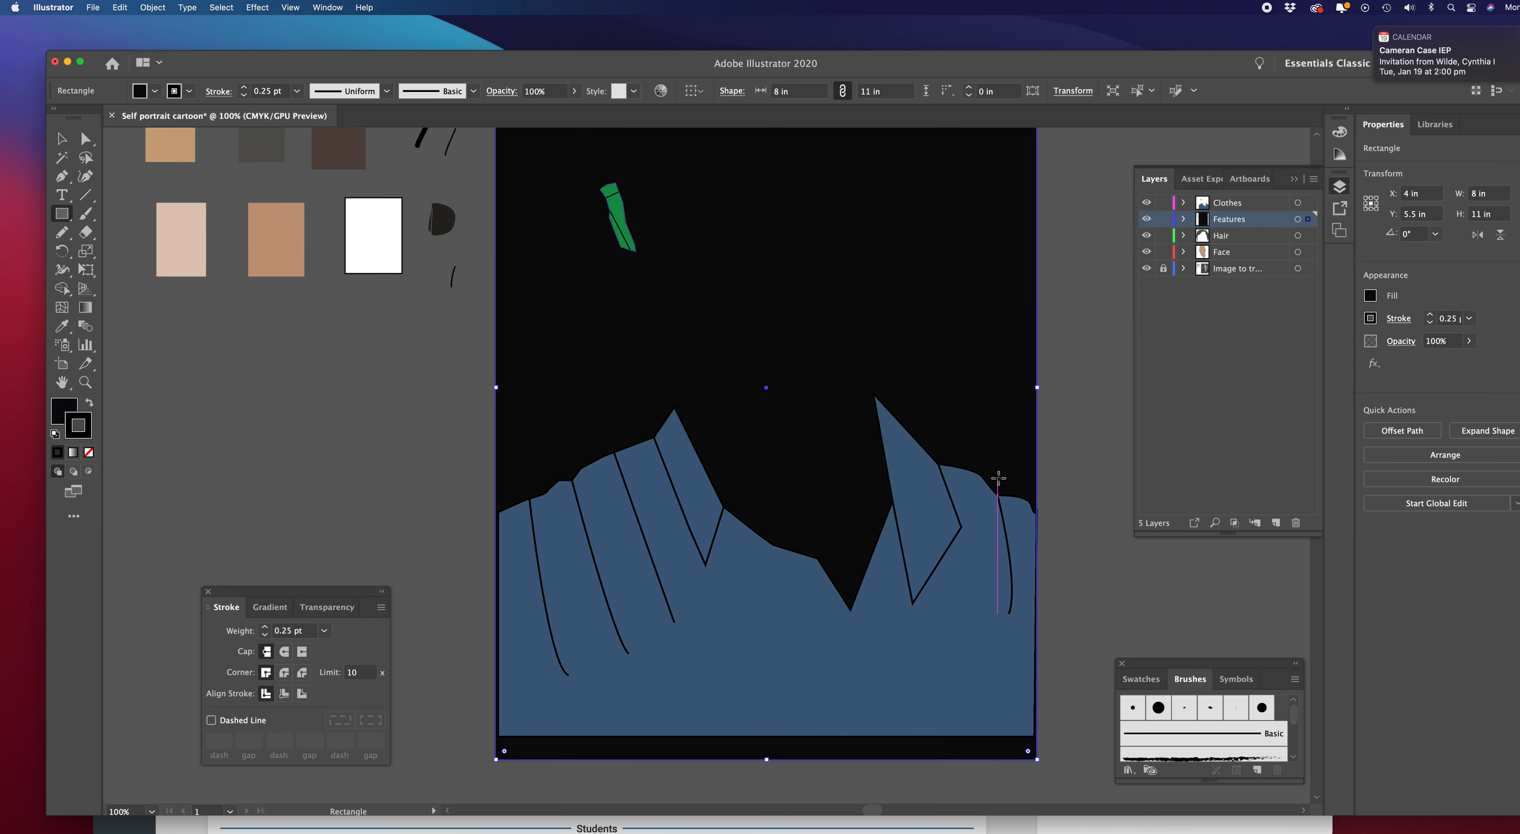
scroll(997, 478, "up", 1)
key("v")
key("Delete")
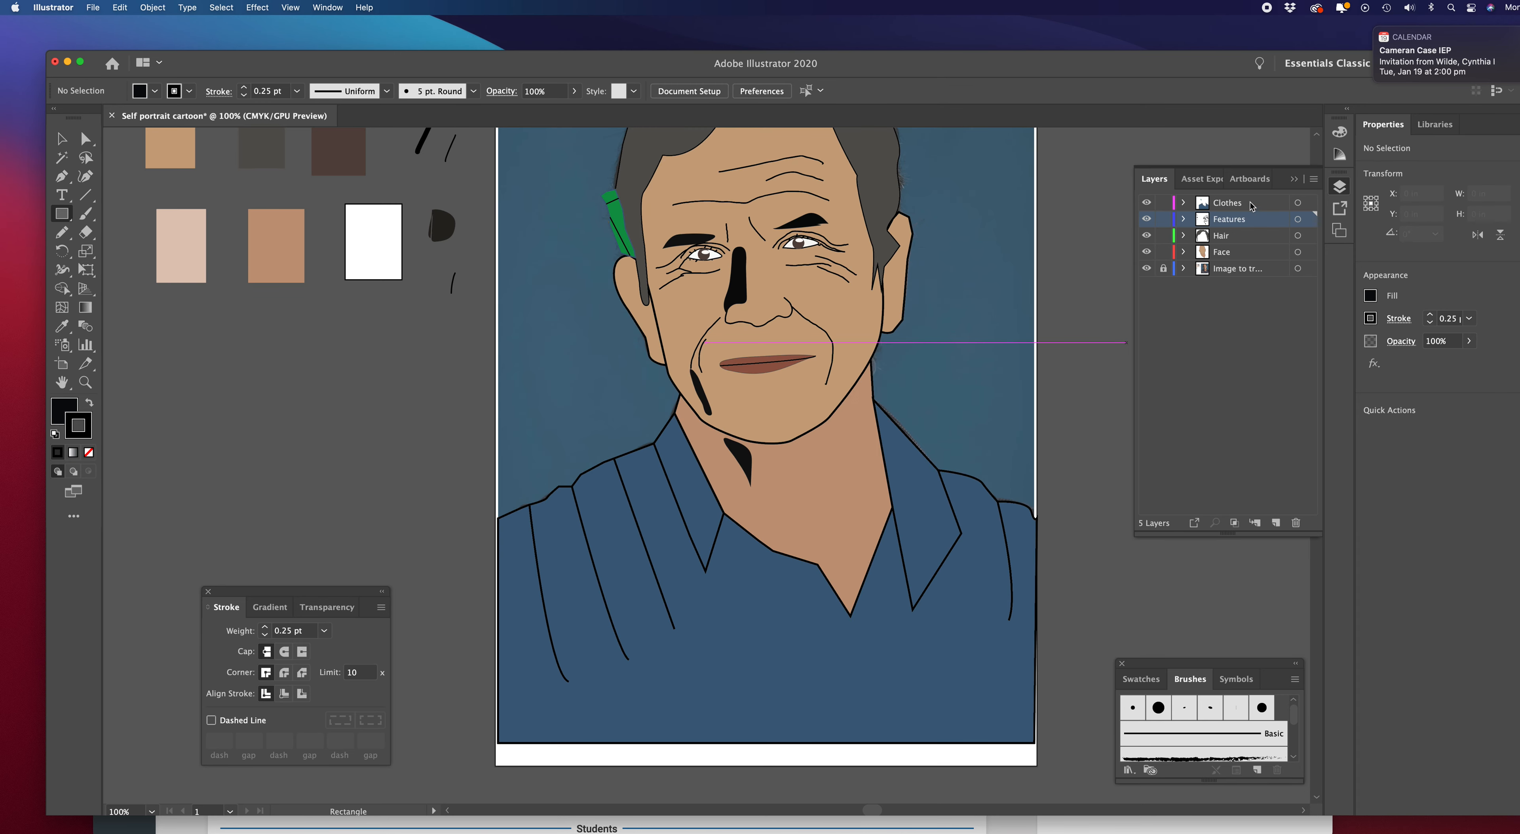
Create a new layer above the Clothes layer and name it Background
left_click(1274, 201)
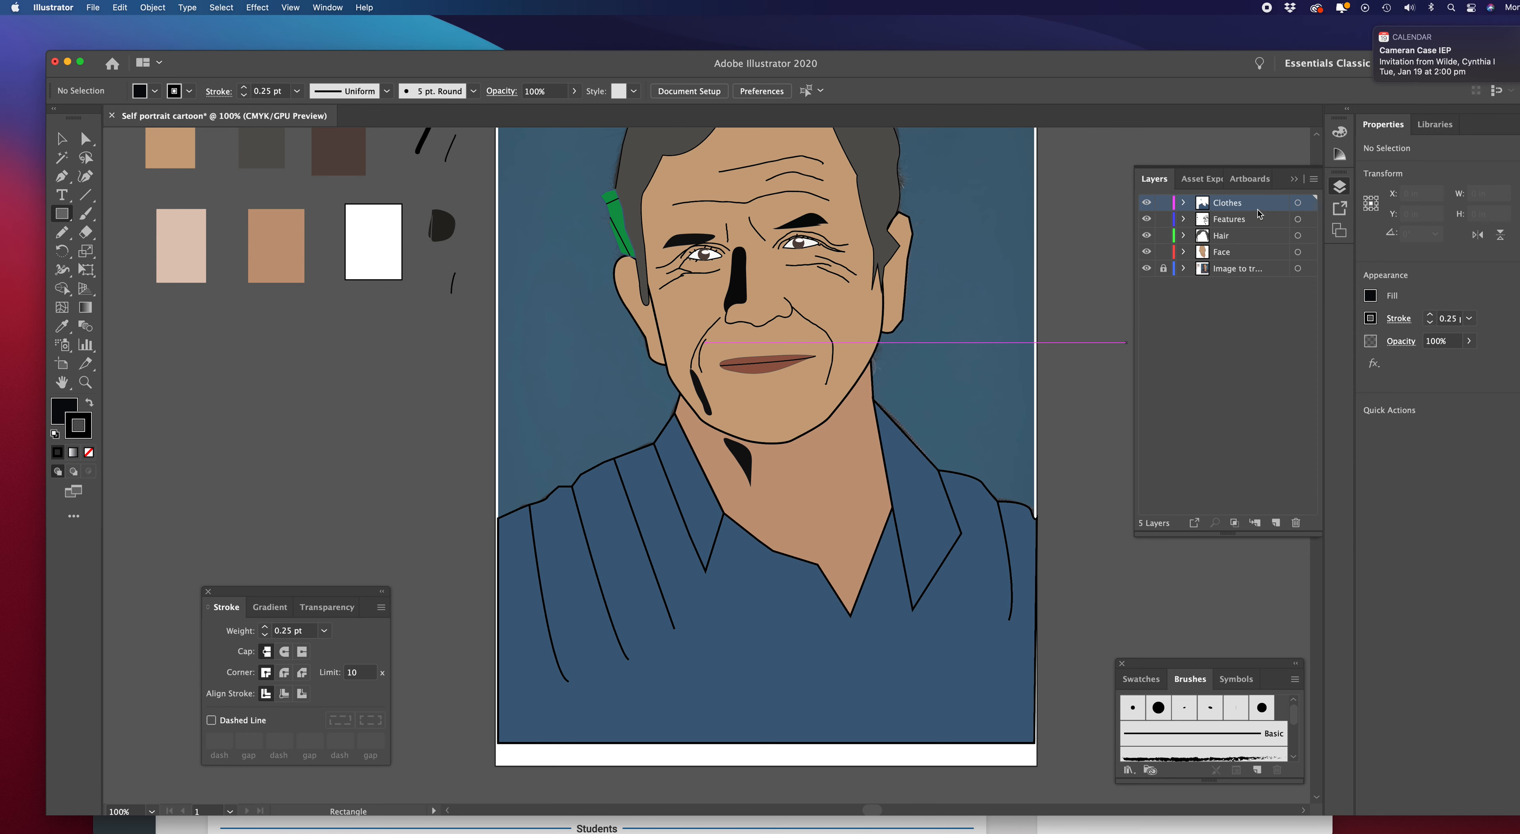
scroll(1002, 334, "up", 3)
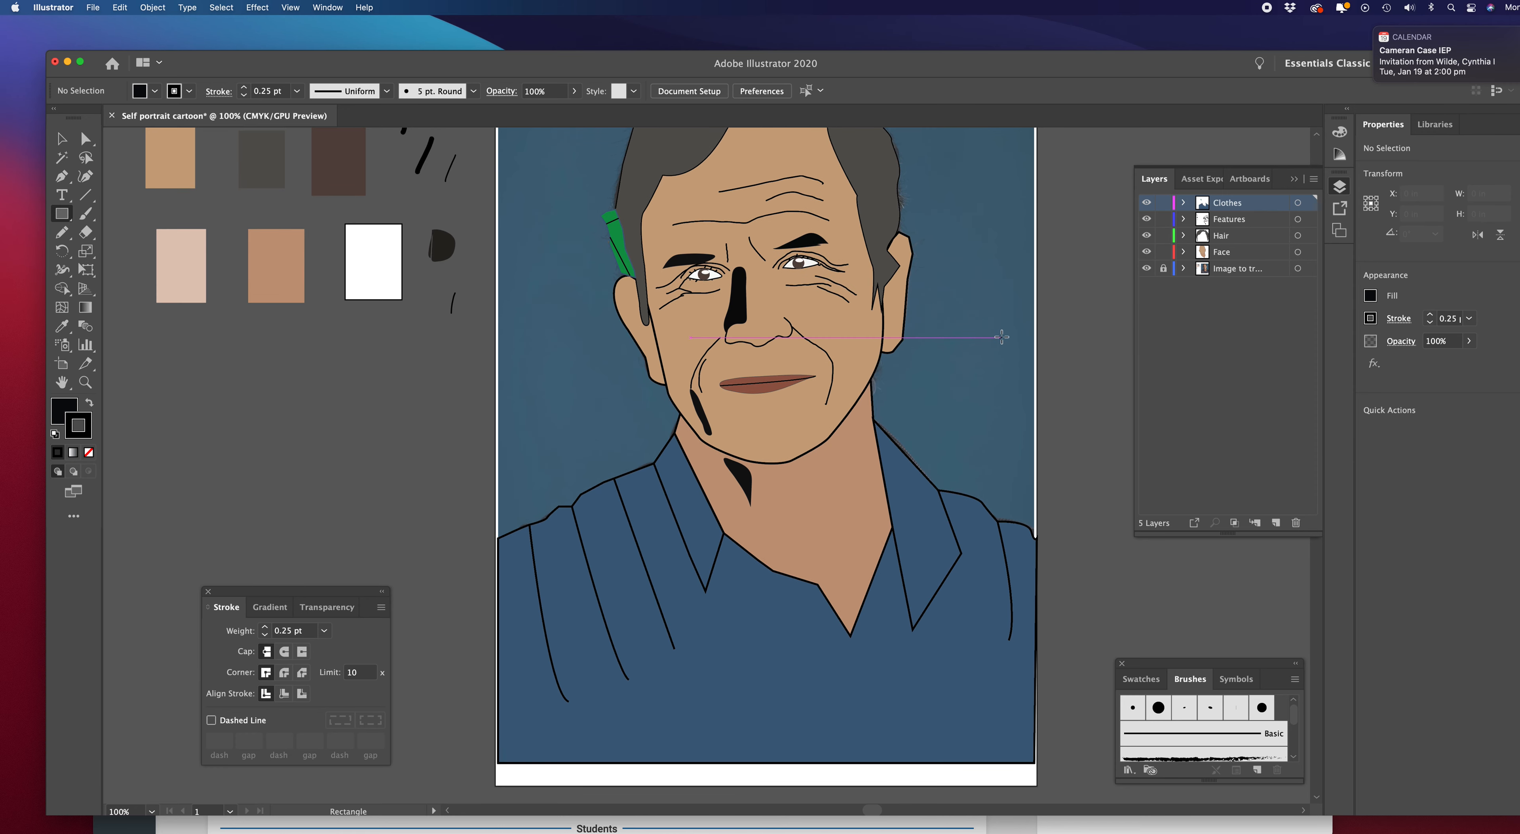
scroll(1002, 336, "up", 2)
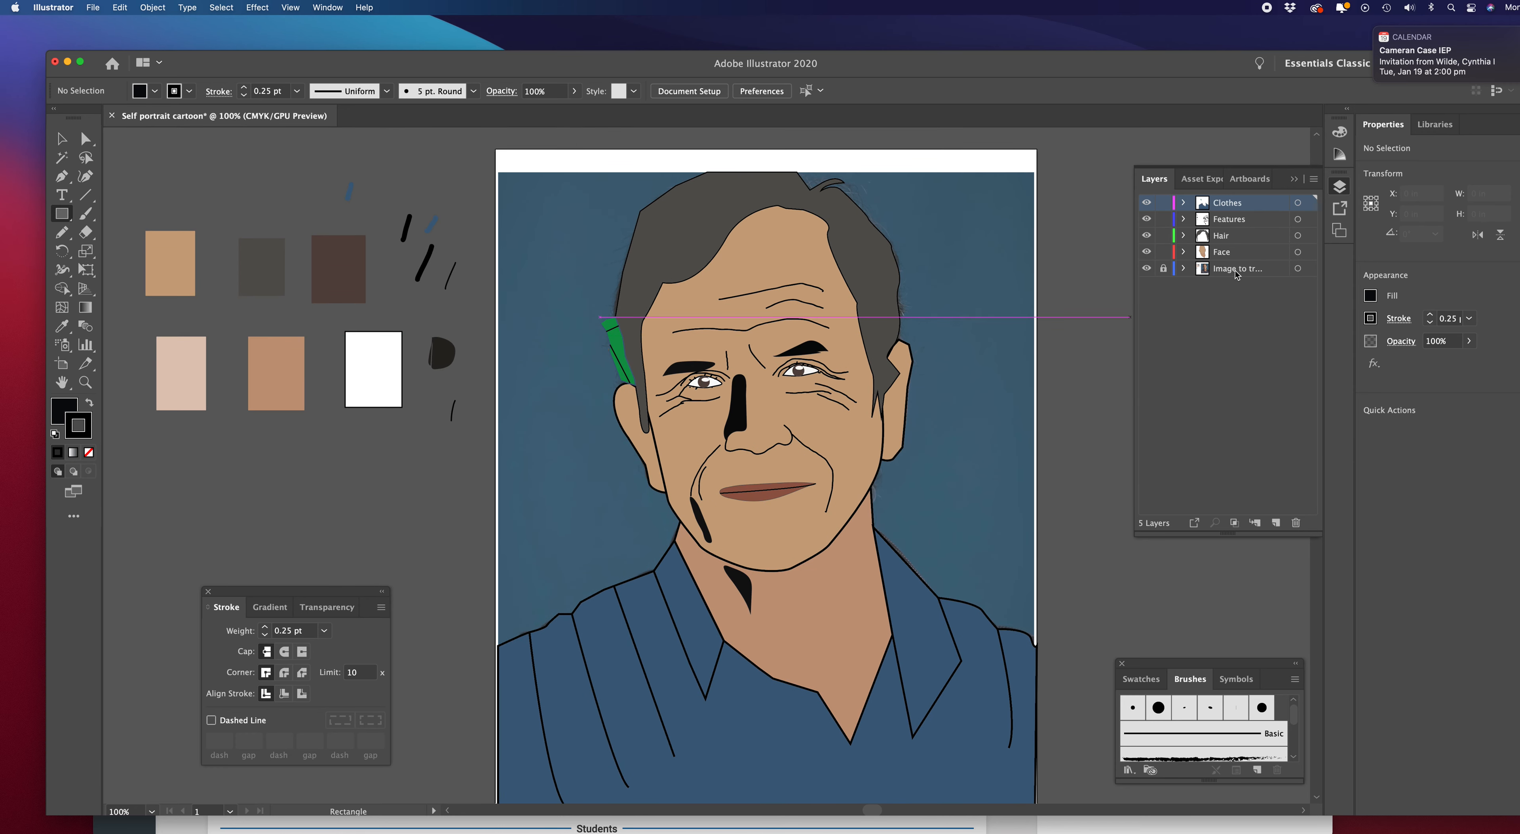
left_click(62, 138)
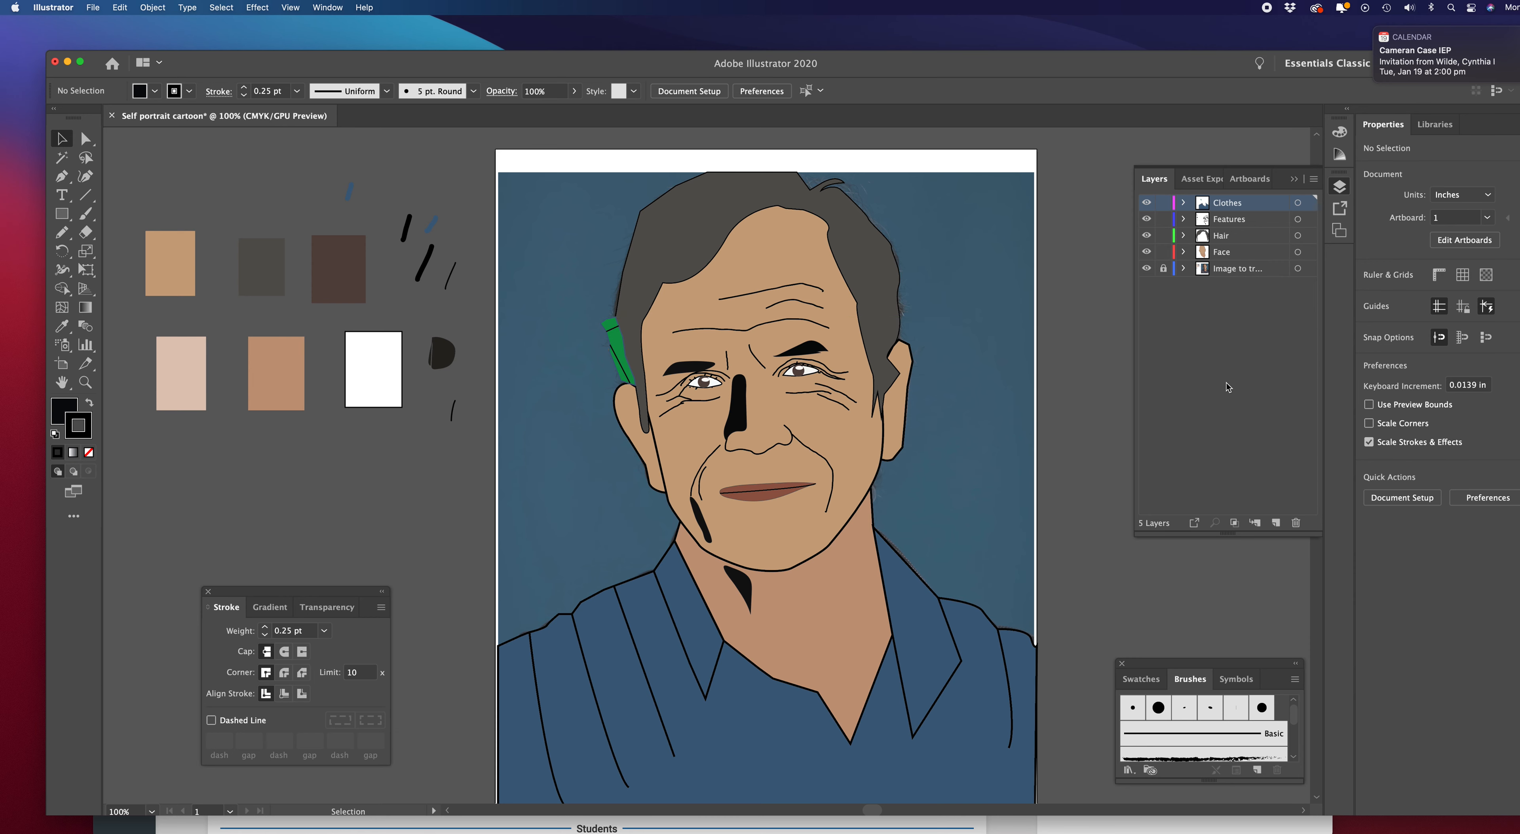
left_click(1275, 522)
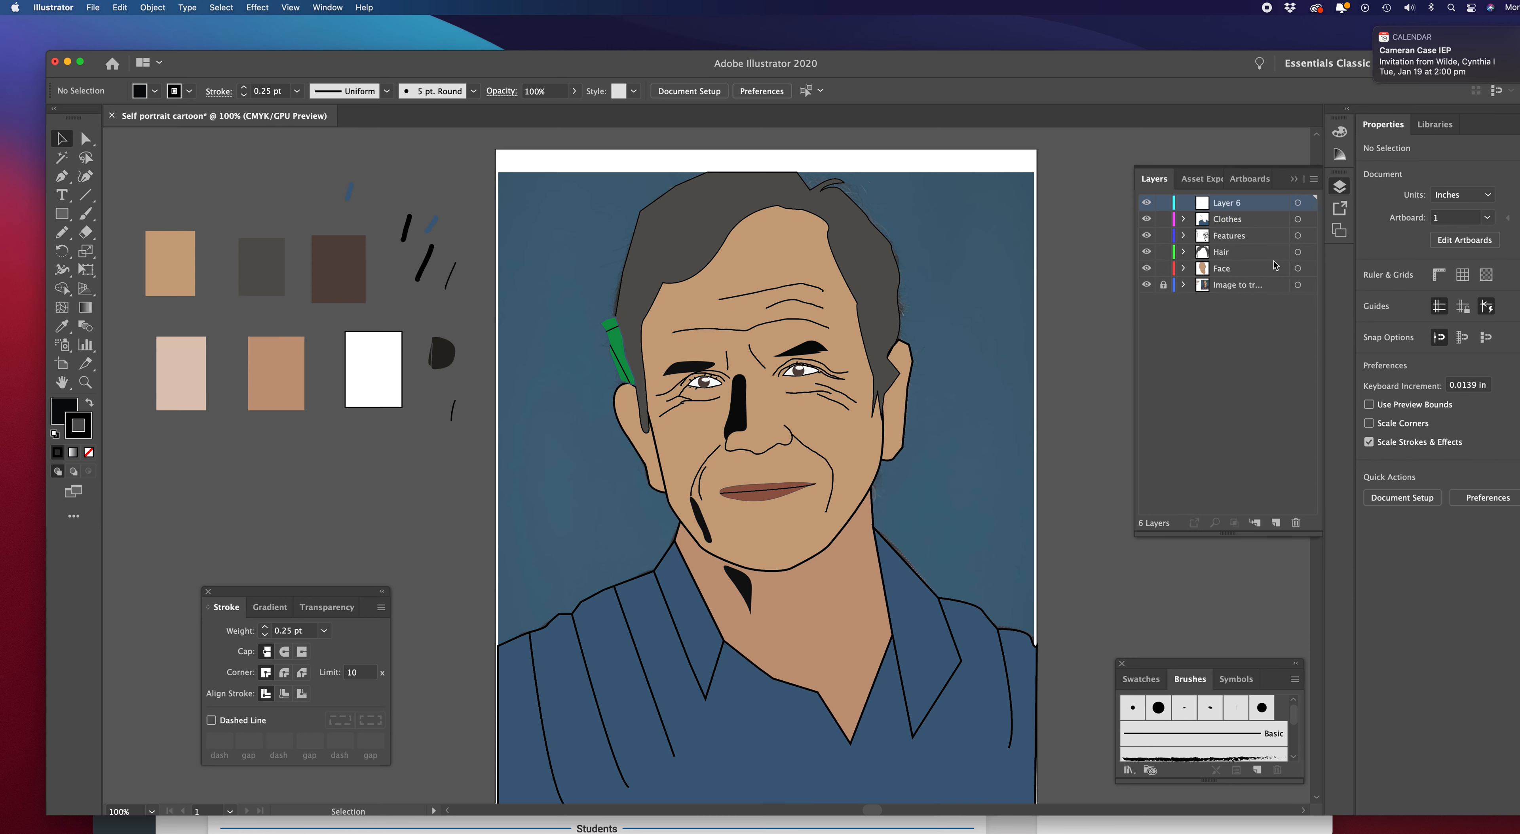
double_click(1222, 202)
type("V")
key("Return")
key("a")
Draw an 8 by 11 in rectangle covering the whole artboard on the Background layer
key("super+minus")
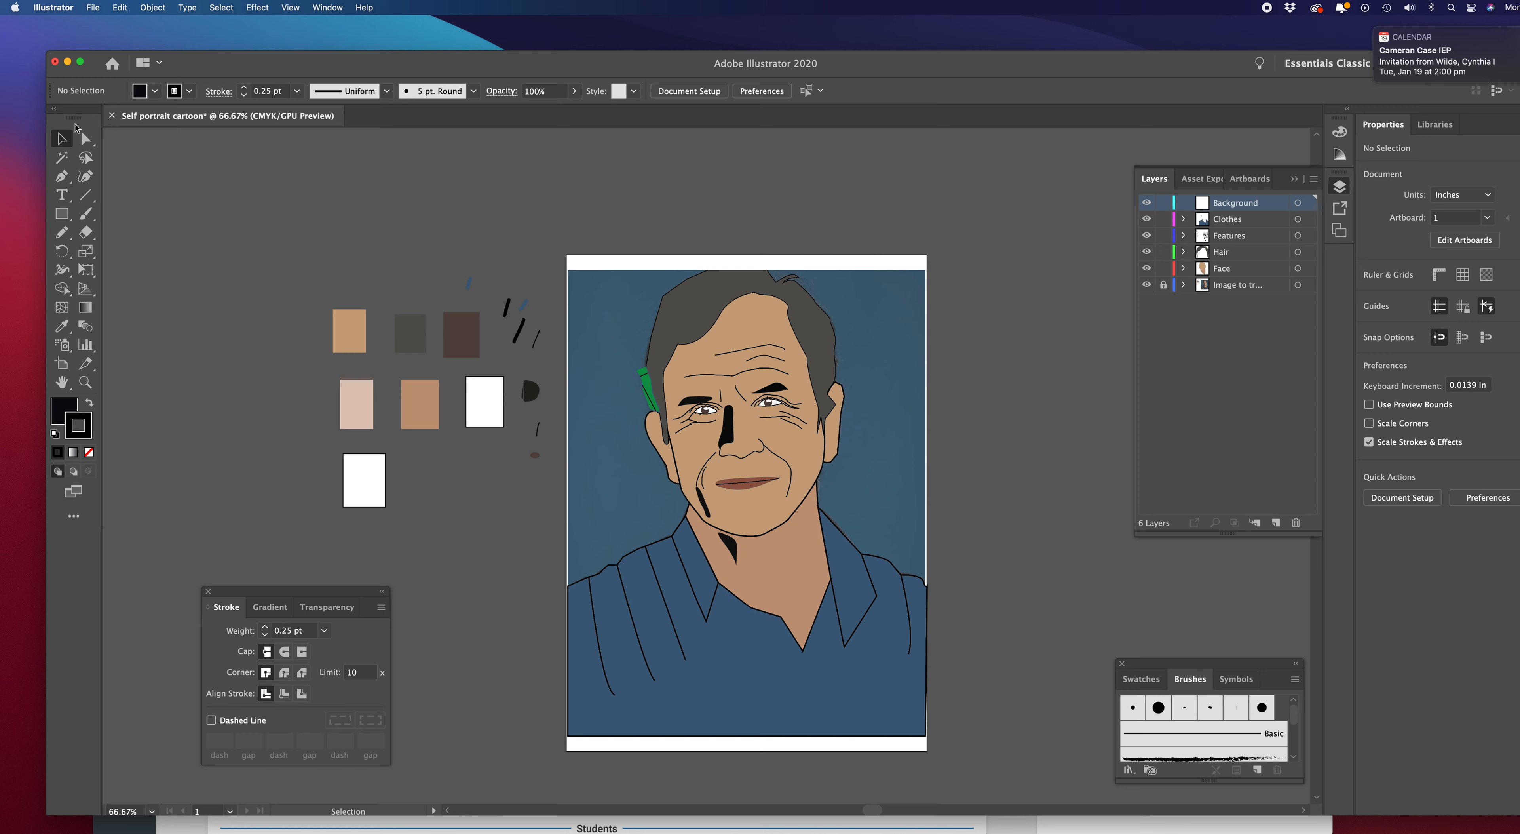
left_click(62, 214)
left_click(135, 216)
mouse_move(565, 256)
left_mouse_down()
mouse_move(874, 648)
mouse_move(918, 745)
mouse_move(901, 738)
mouse_move(927, 751)
left_mouse_up()
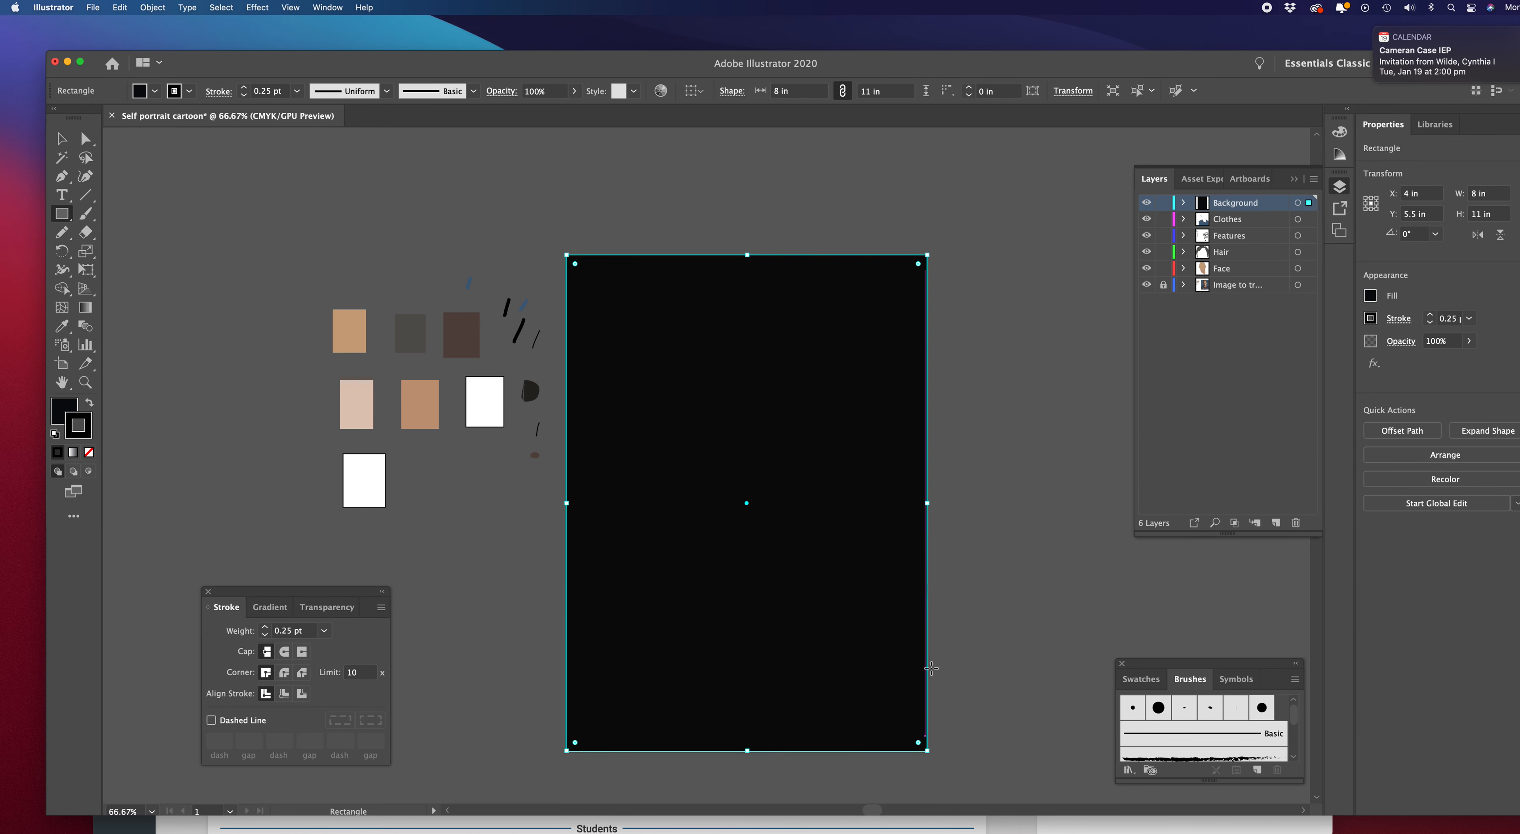
Fill the artboard-sized rectangle with the blue colour 1B76C1
left_click(65, 412)
double_click(65, 411)
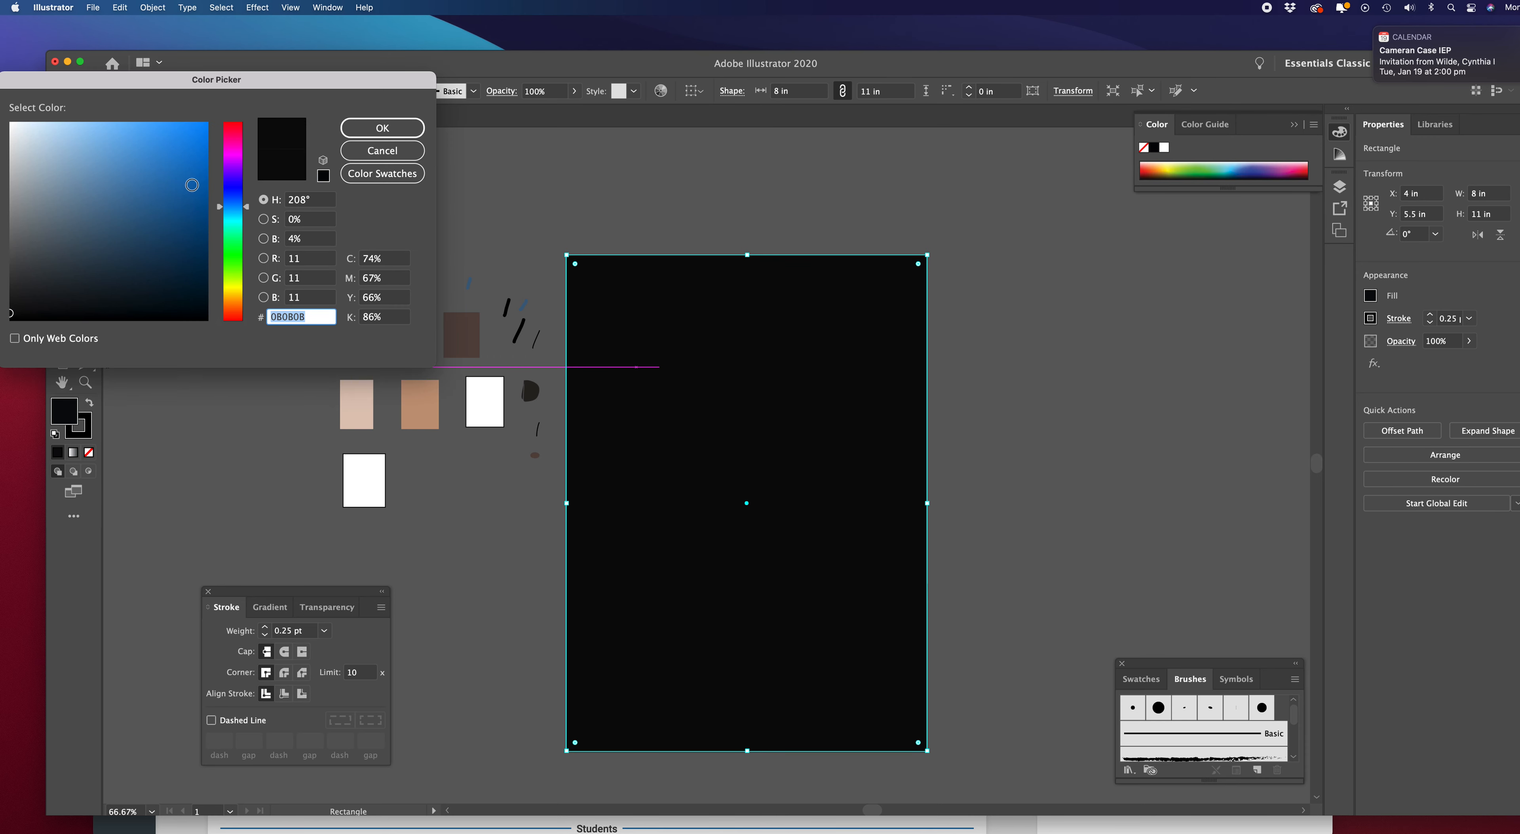
left_click(182, 168)
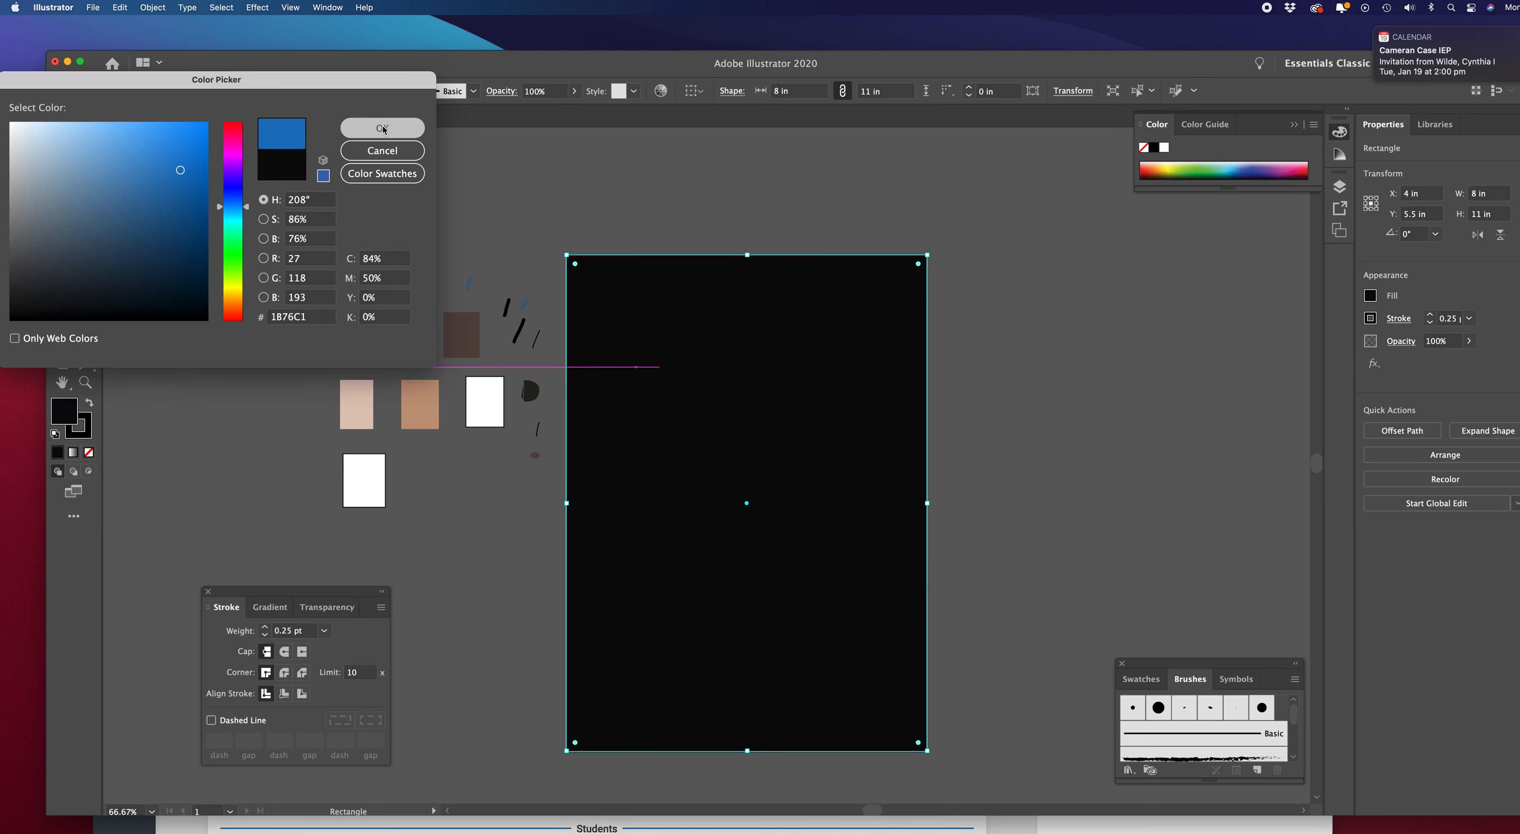
left_click(382, 128)
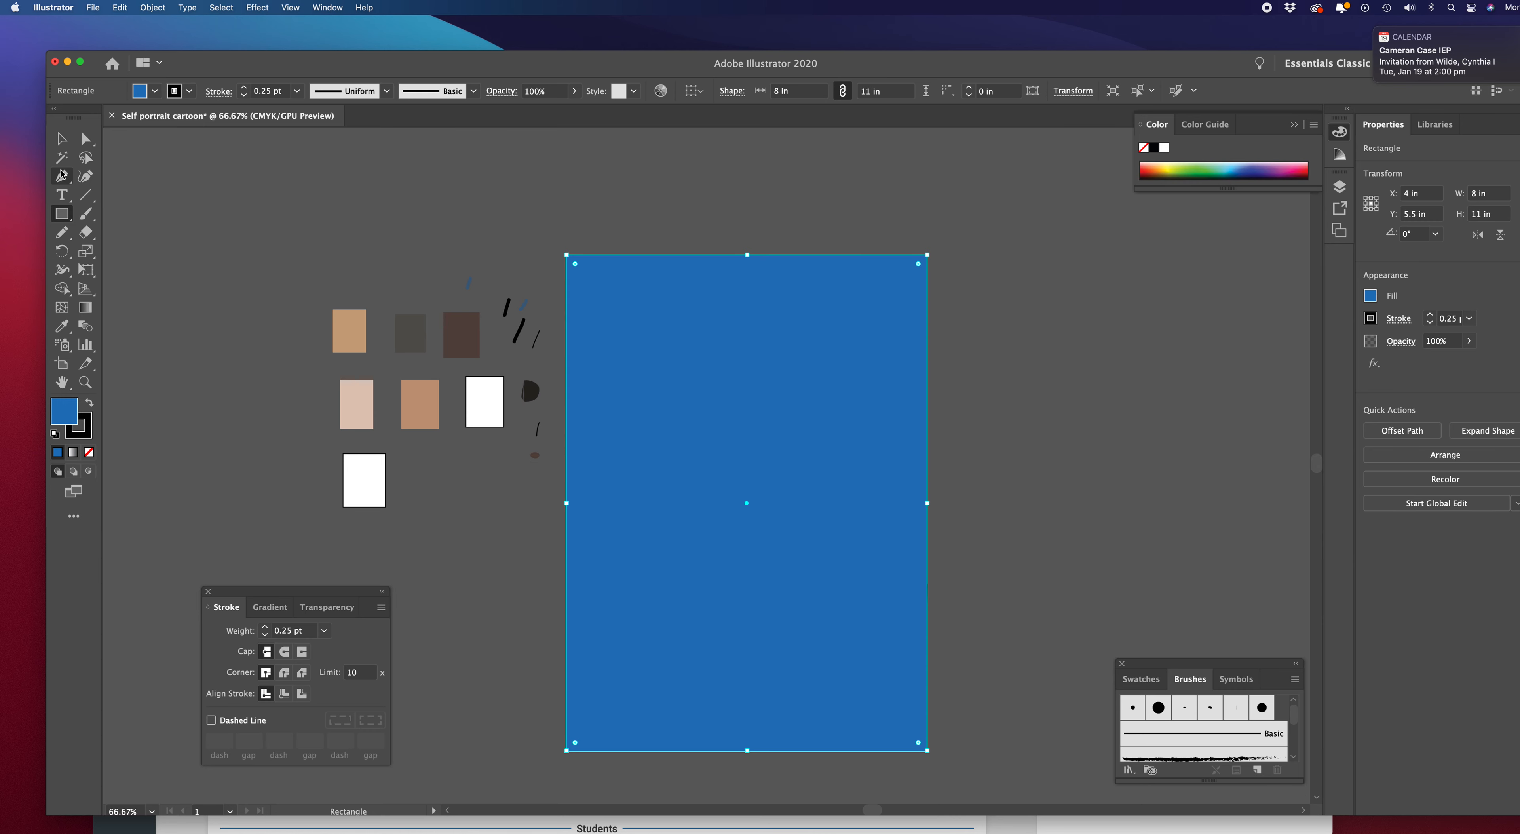
Move the Background layer below the Face layer, directly above the locked image layer
left_click(61, 139)
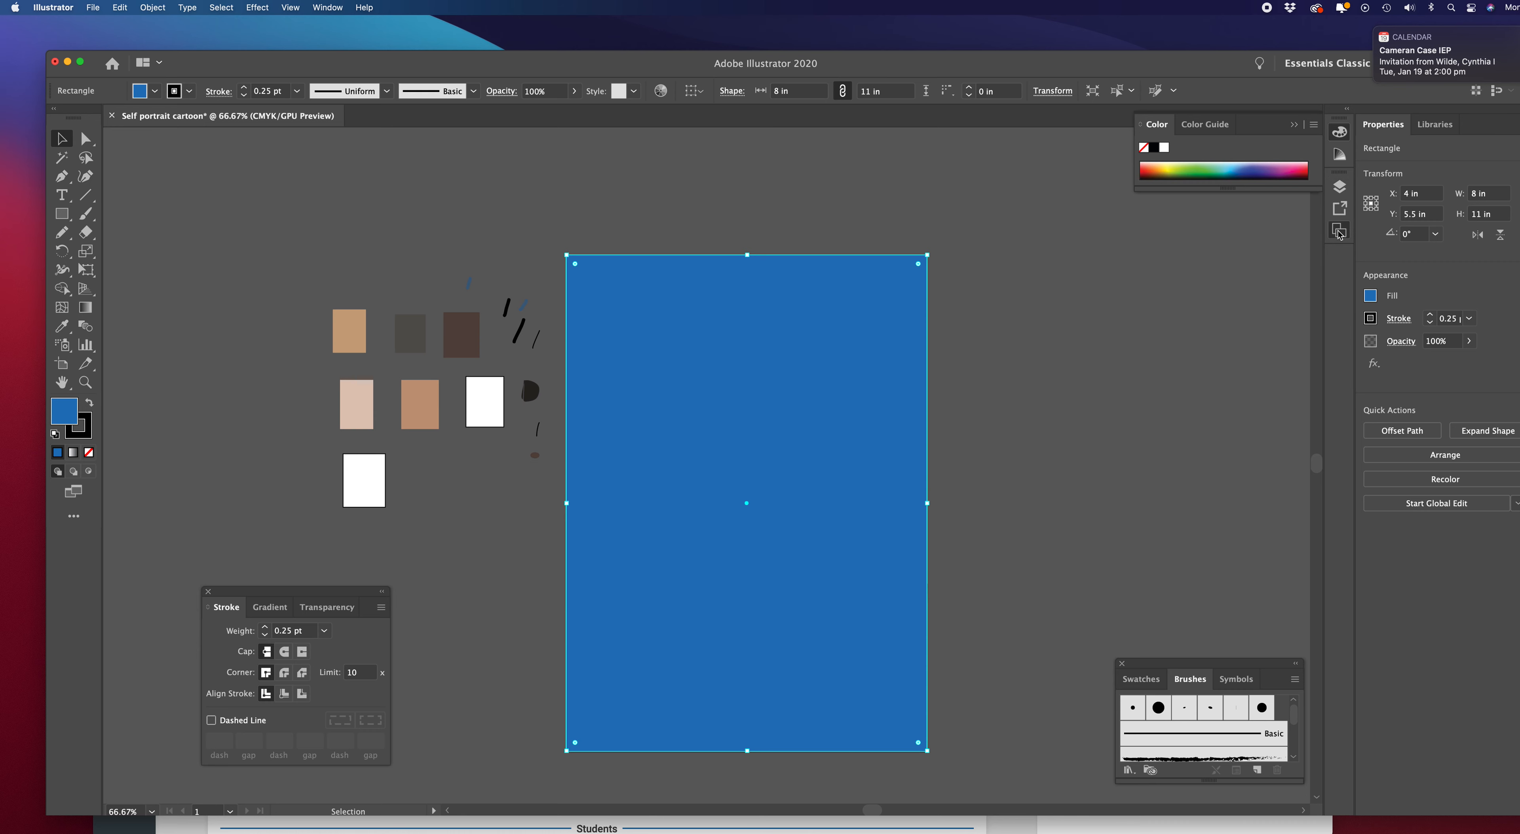
left_click(1340, 232)
left_click(1339, 186)
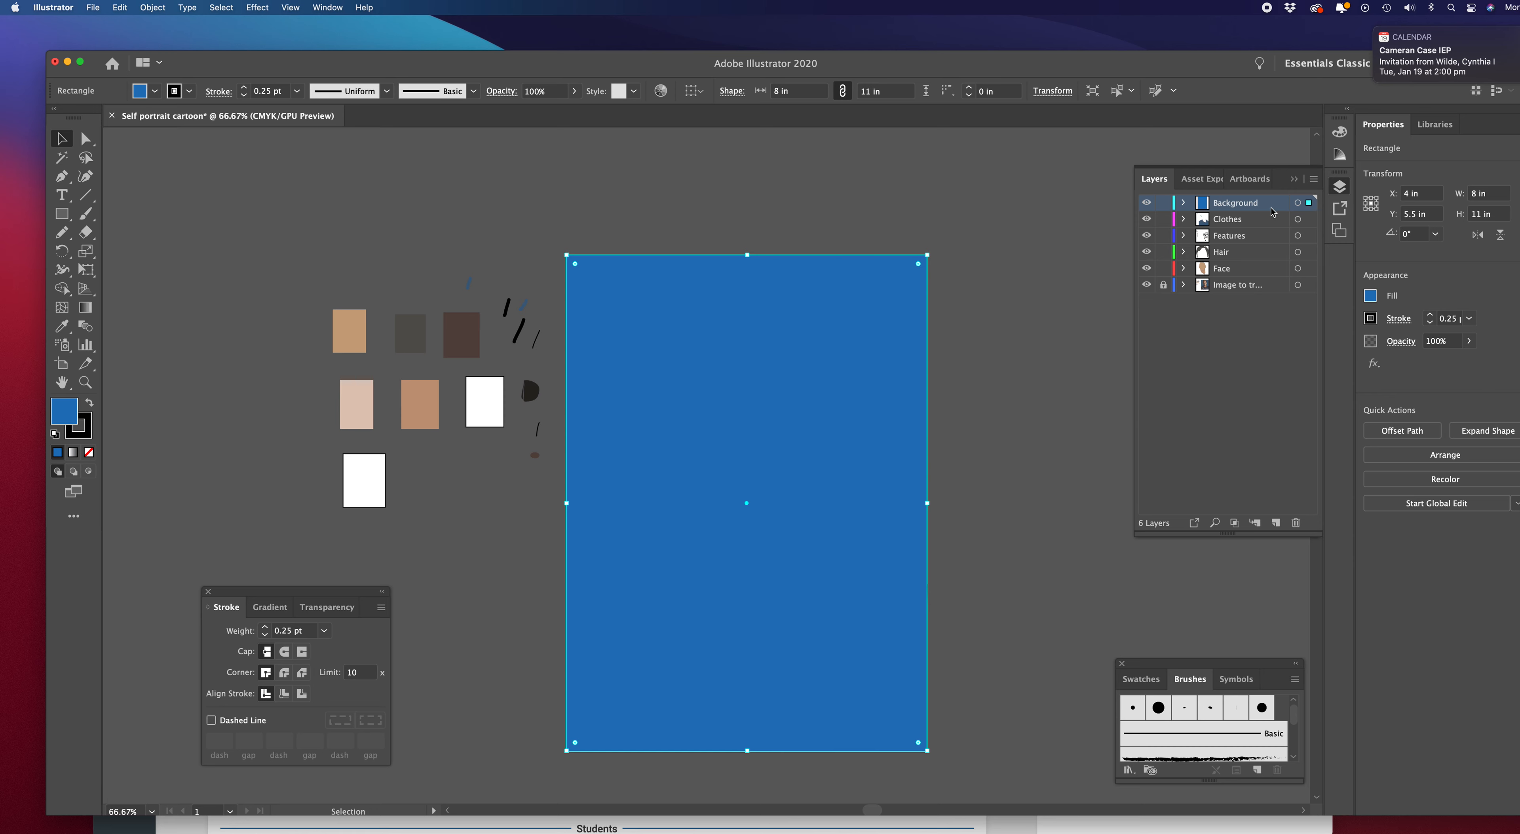
left_click_drag(1272, 211, 1270, 278)
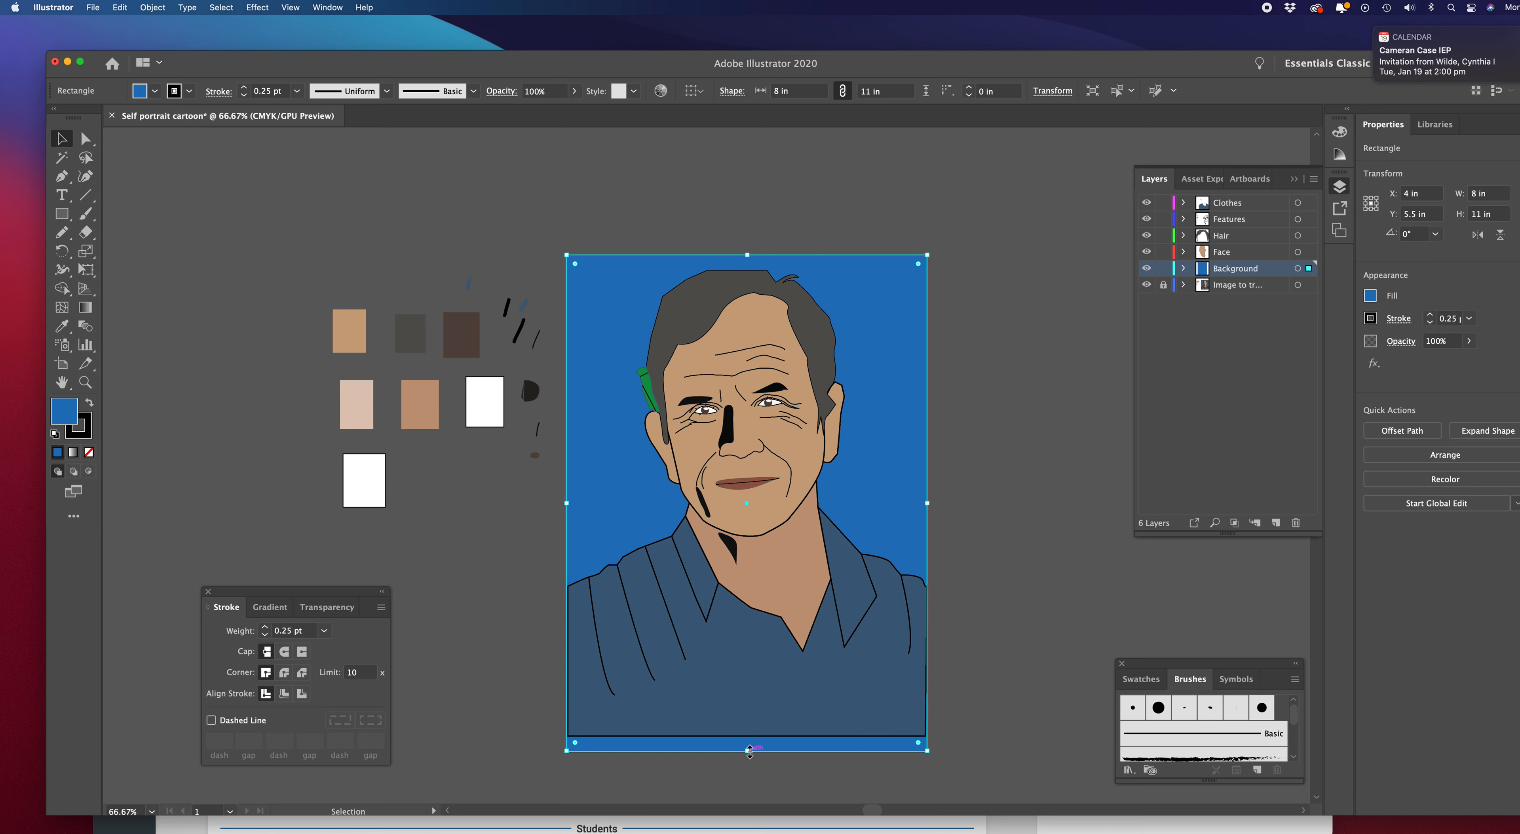
Shorten the blue background rectangle from its lower edge to about 10.66 in high and deselect it
left_click_drag(749, 749, 750, 735)
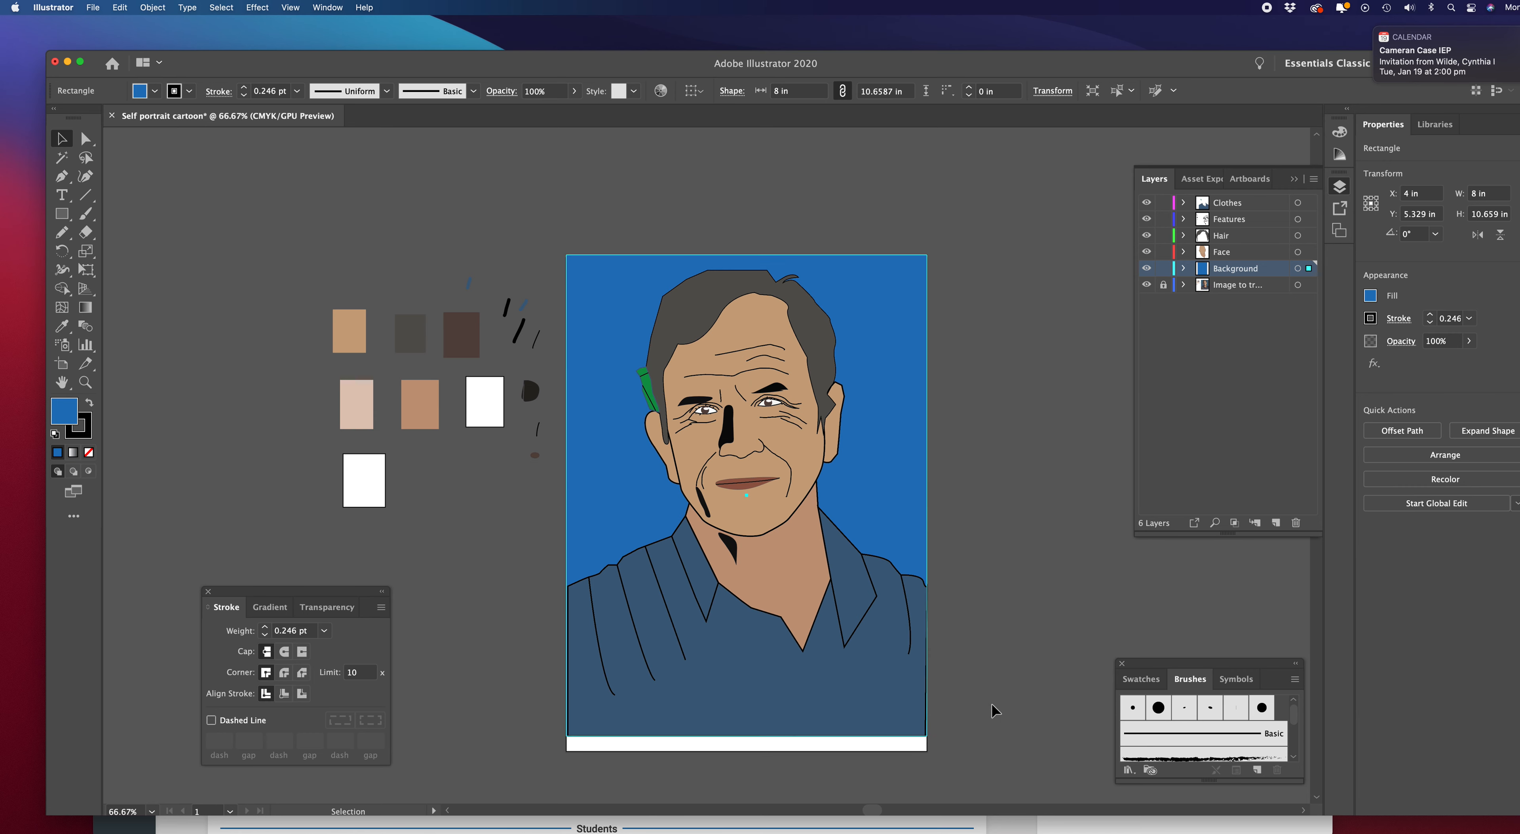
left_click(832, 331)
left_click(880, 332)
left_click(1008, 369)
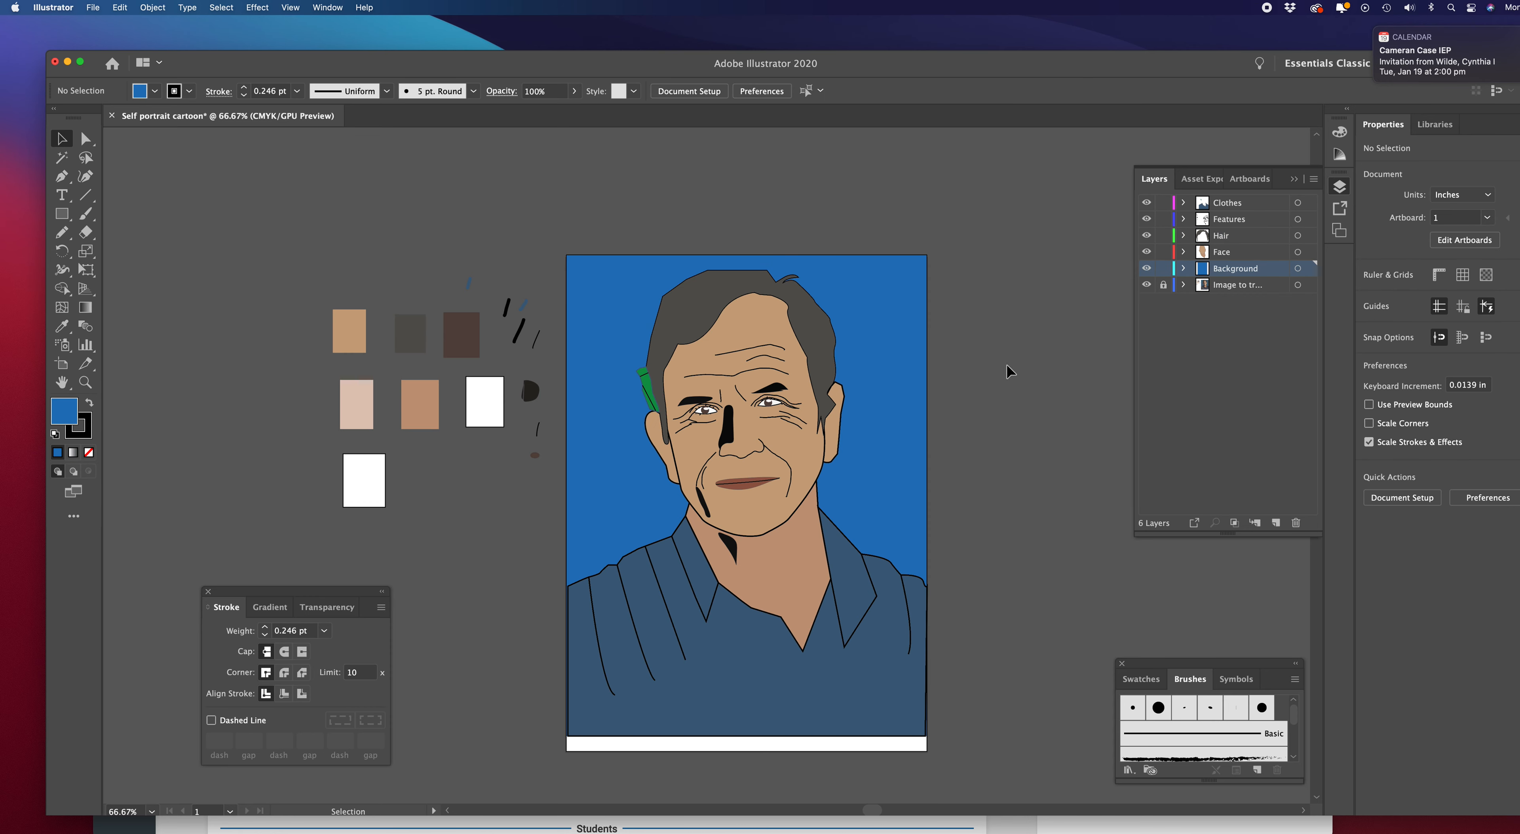
Nudge the blue background rectangle down about 0.14 in and deselect it
left_click(876, 256)
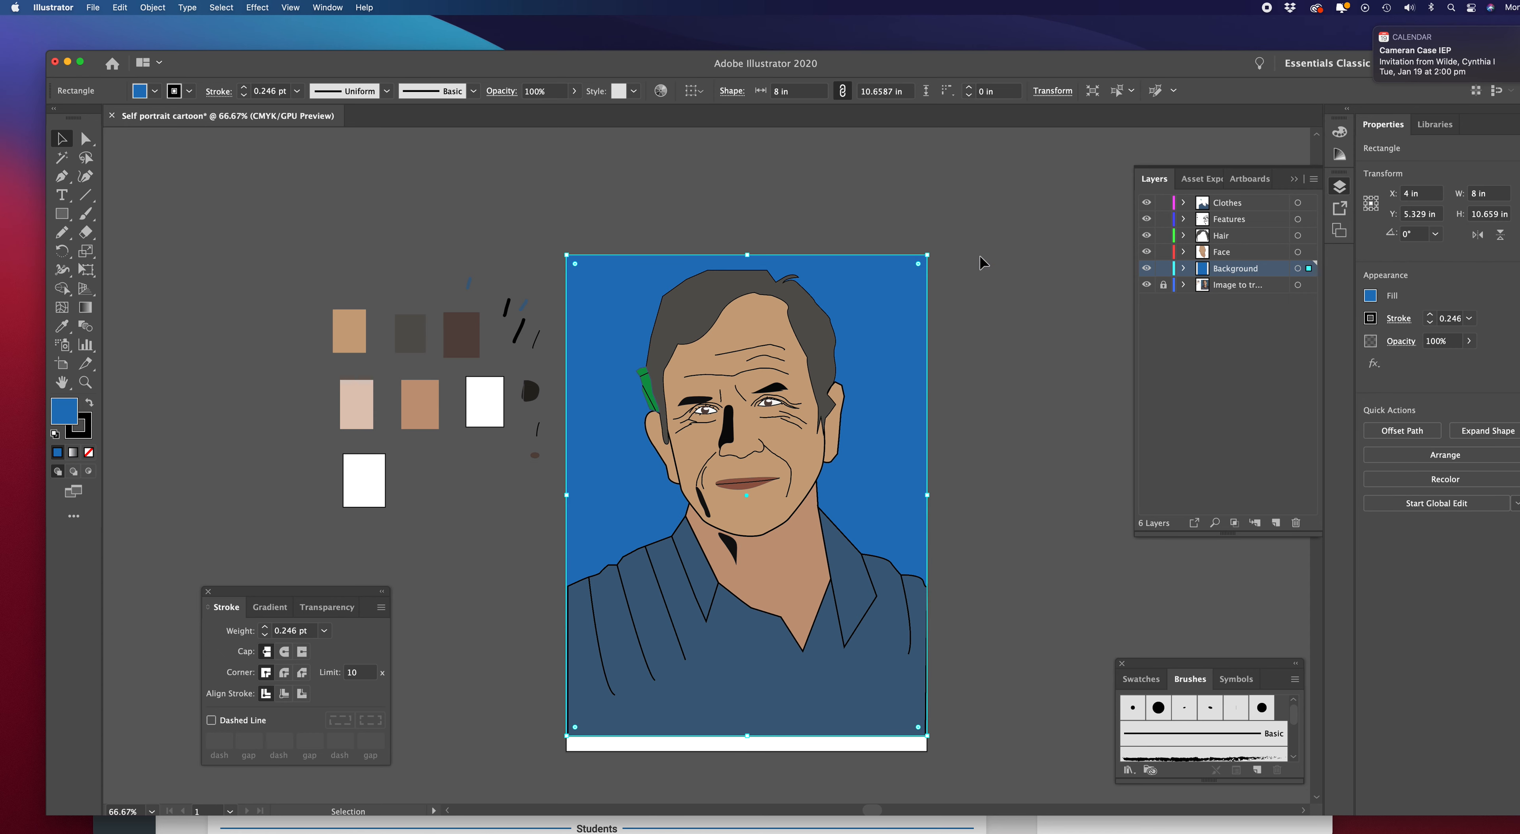
key("Down")
key("Down")
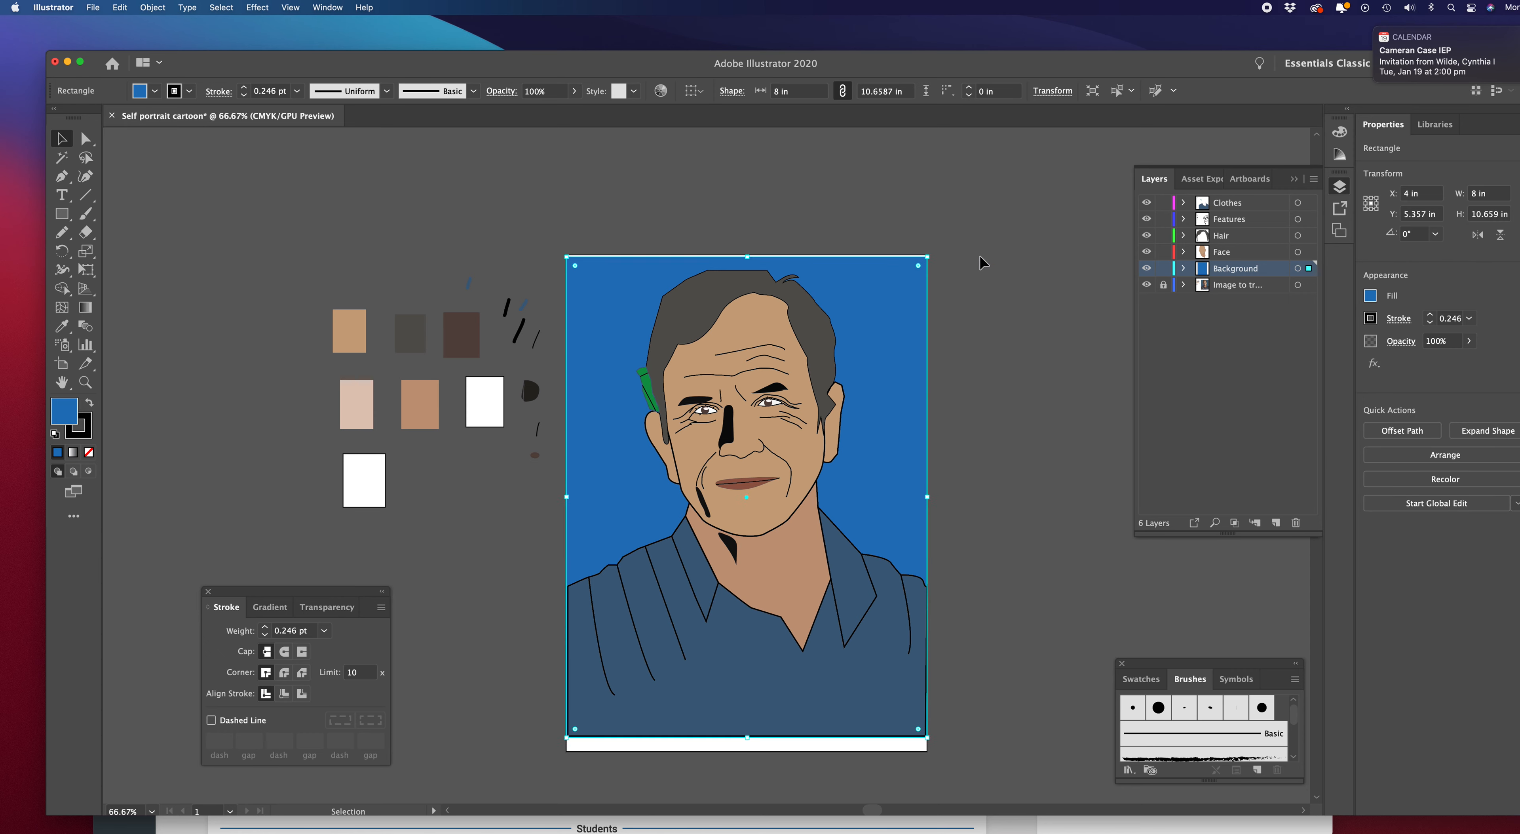
key("Down")
key("Down")
key("Down")
key("Down")
key("Down")
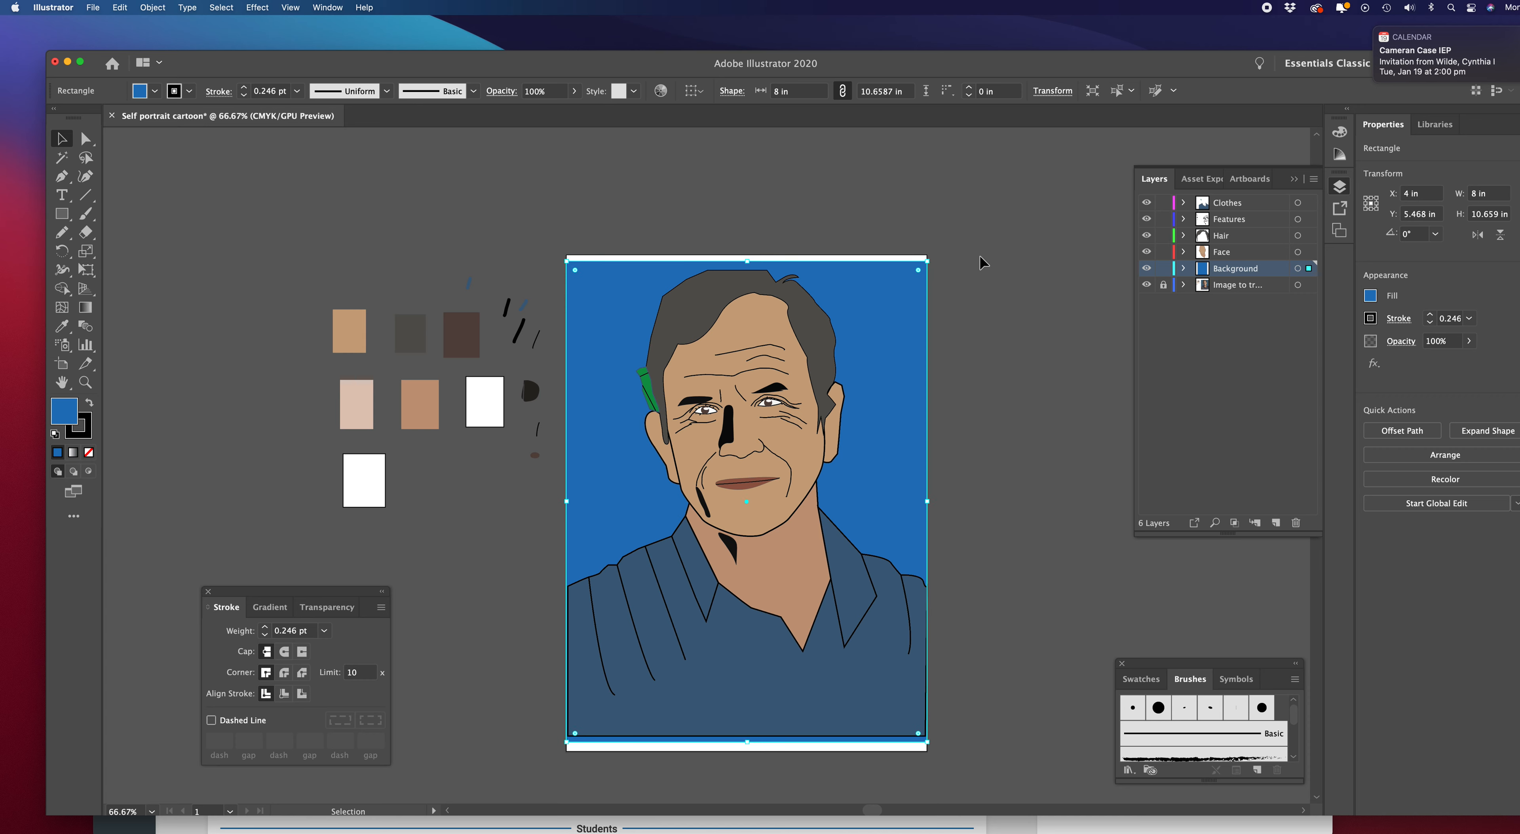
left_click(977, 289)
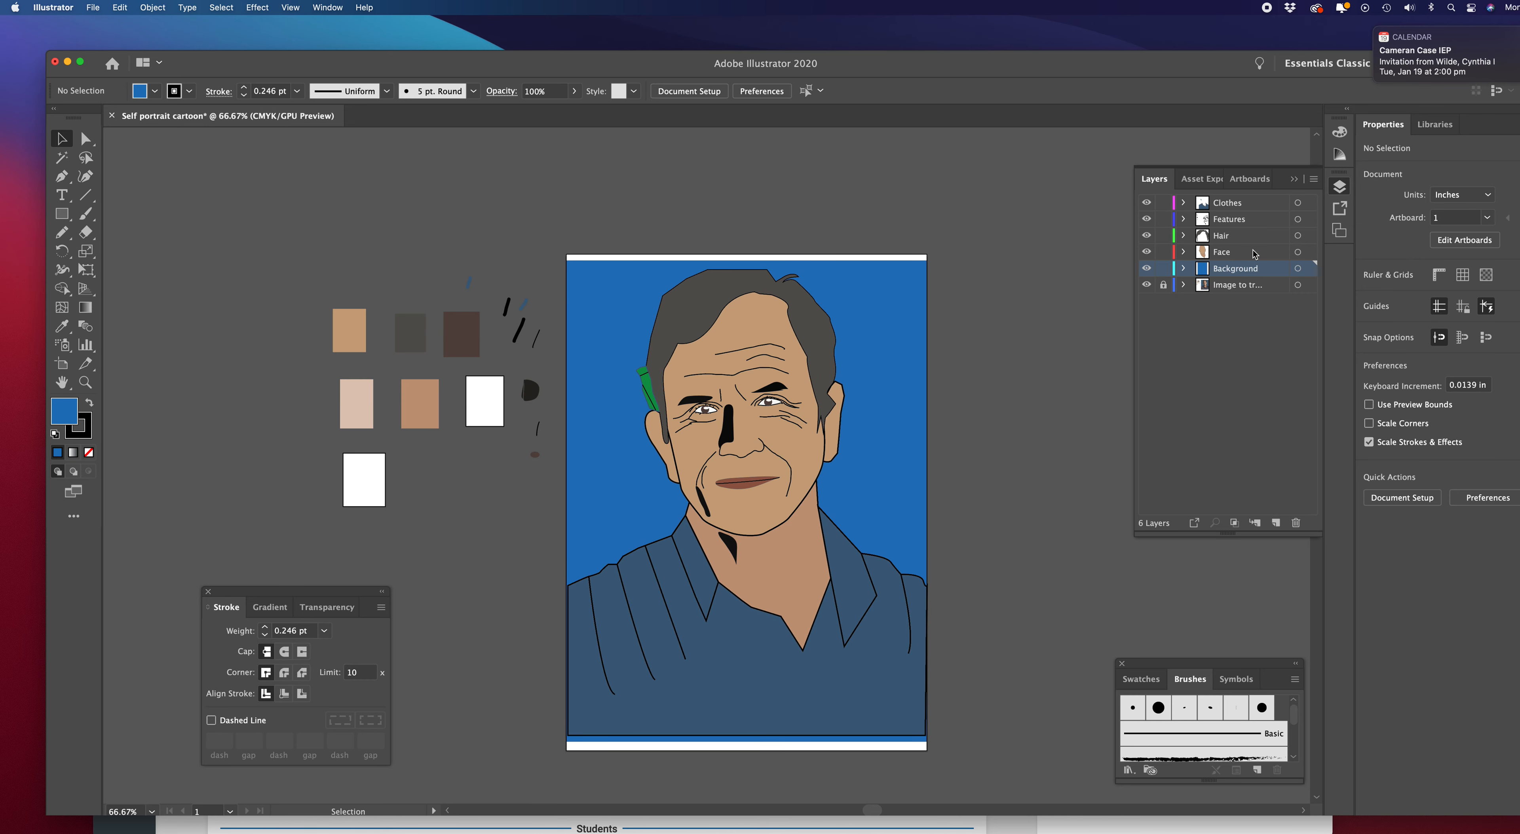
Create a new layer above the Clothes layer and name it Border
left_click(1276, 523)
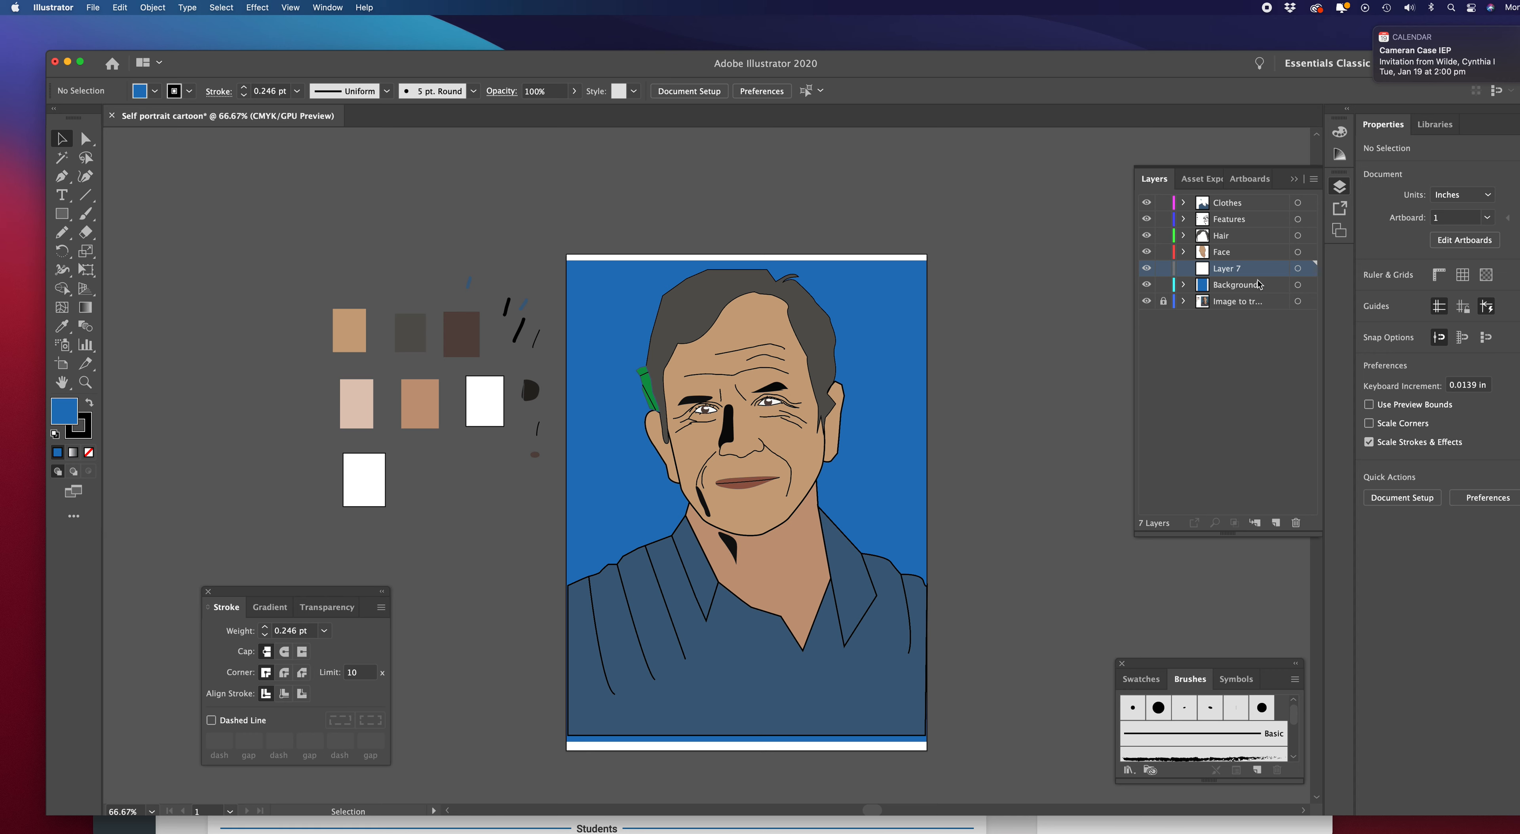
key("super+z")
left_click(1265, 207)
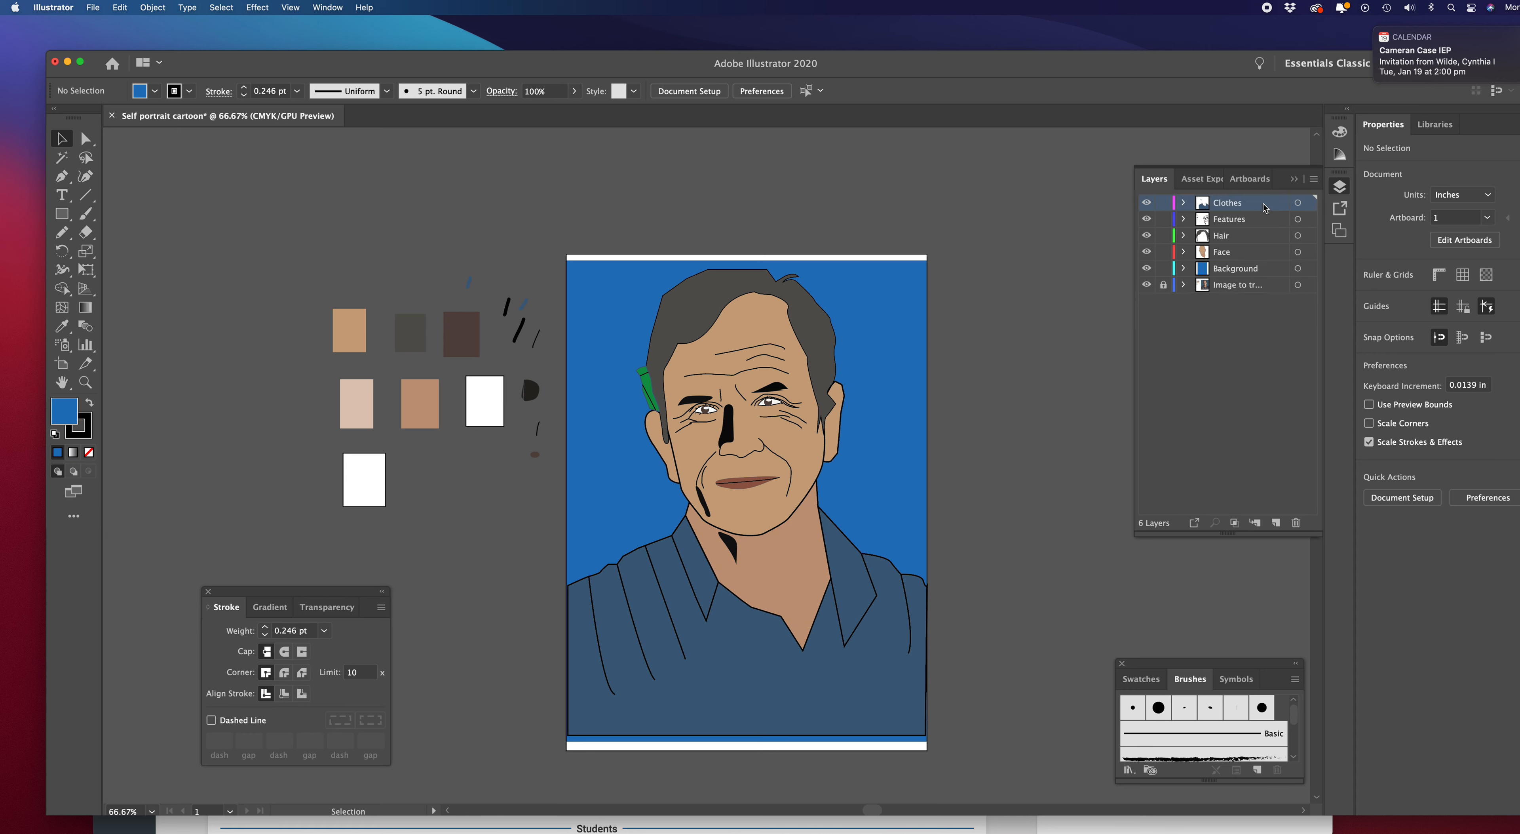
left_click(1276, 523)
double_click(1225, 206)
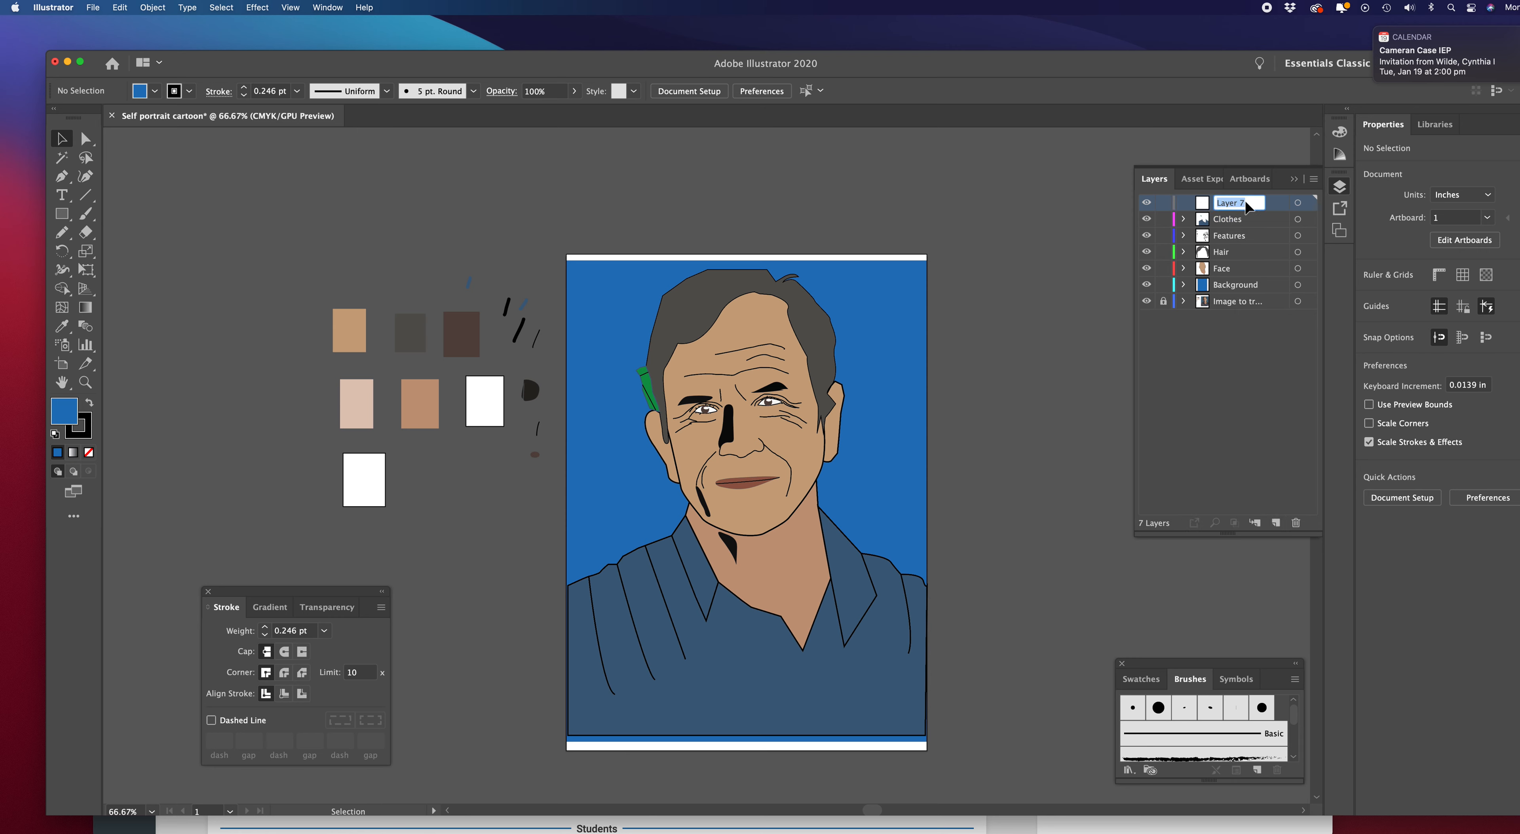
type("Border")
key("Return")
Draw a rectangle about 1.38 by 1.70 in above the colour swatches beside the artboard and remove its fill
left_click(90, 435)
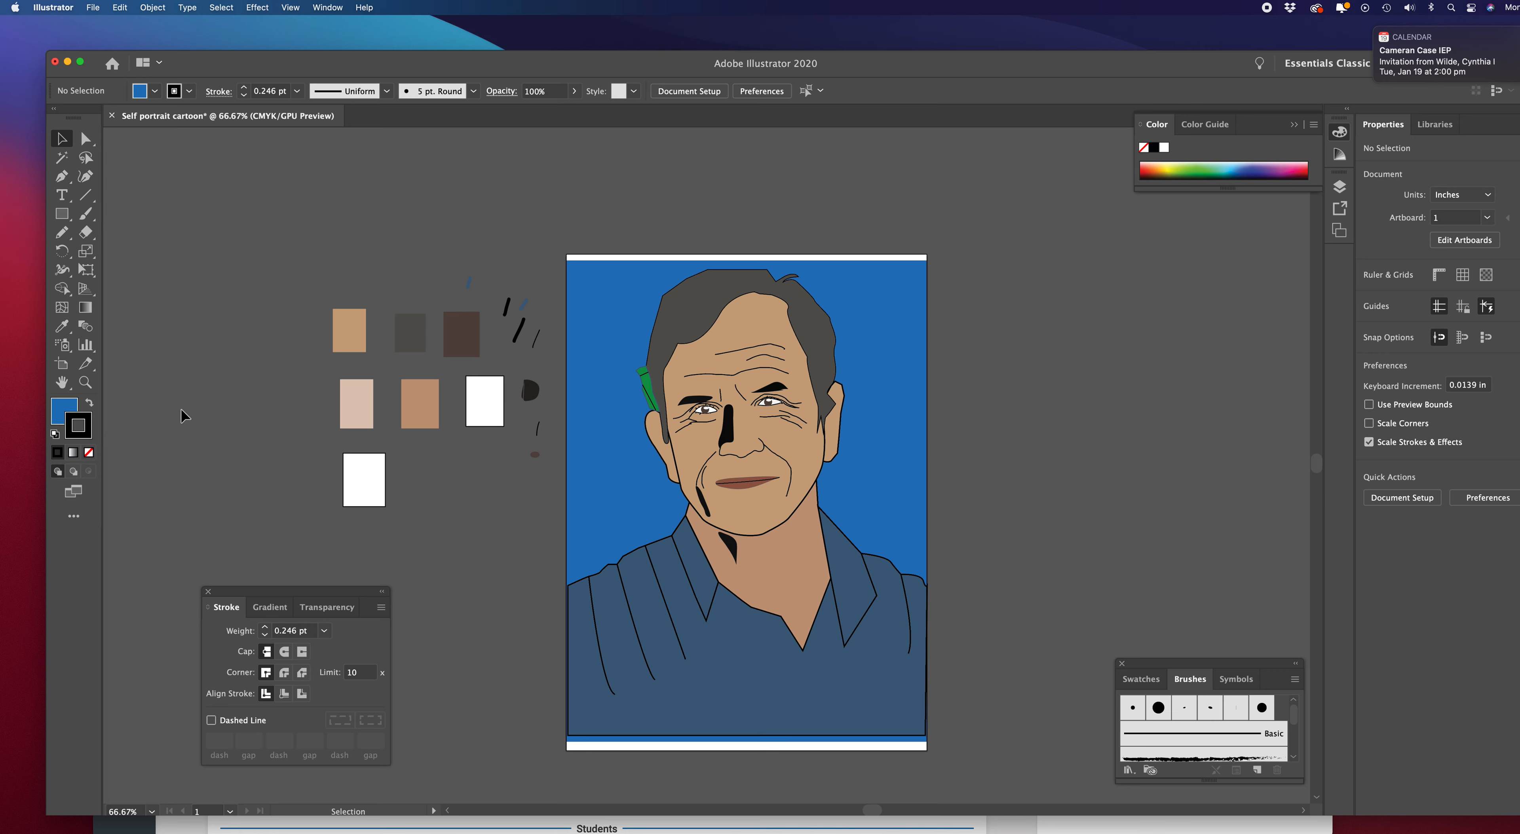
left_click(61, 213)
left_click_drag(271, 173, 333, 248)
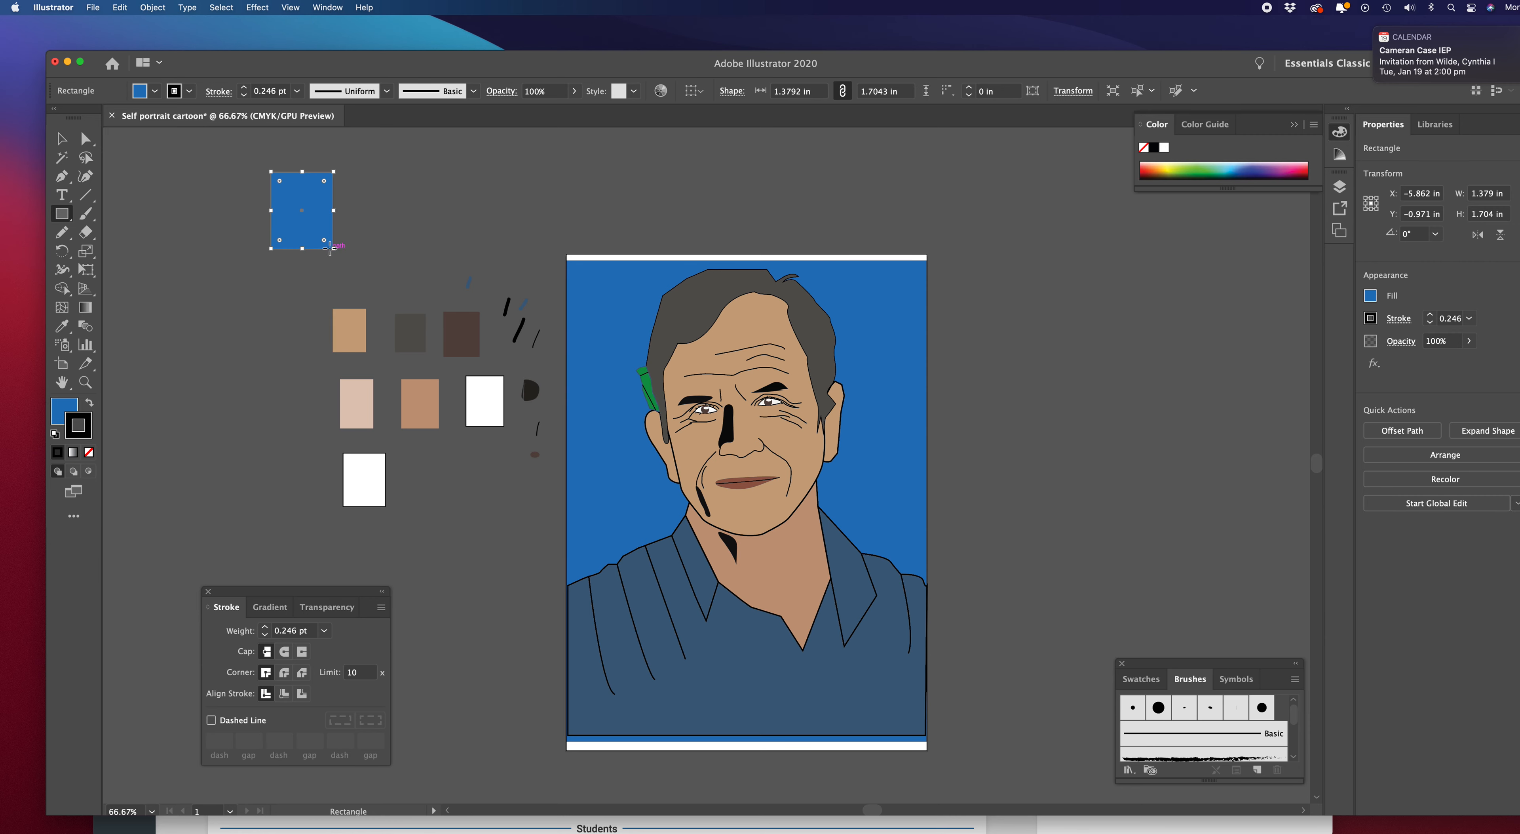
left_click(62, 408)
left_click(89, 452)
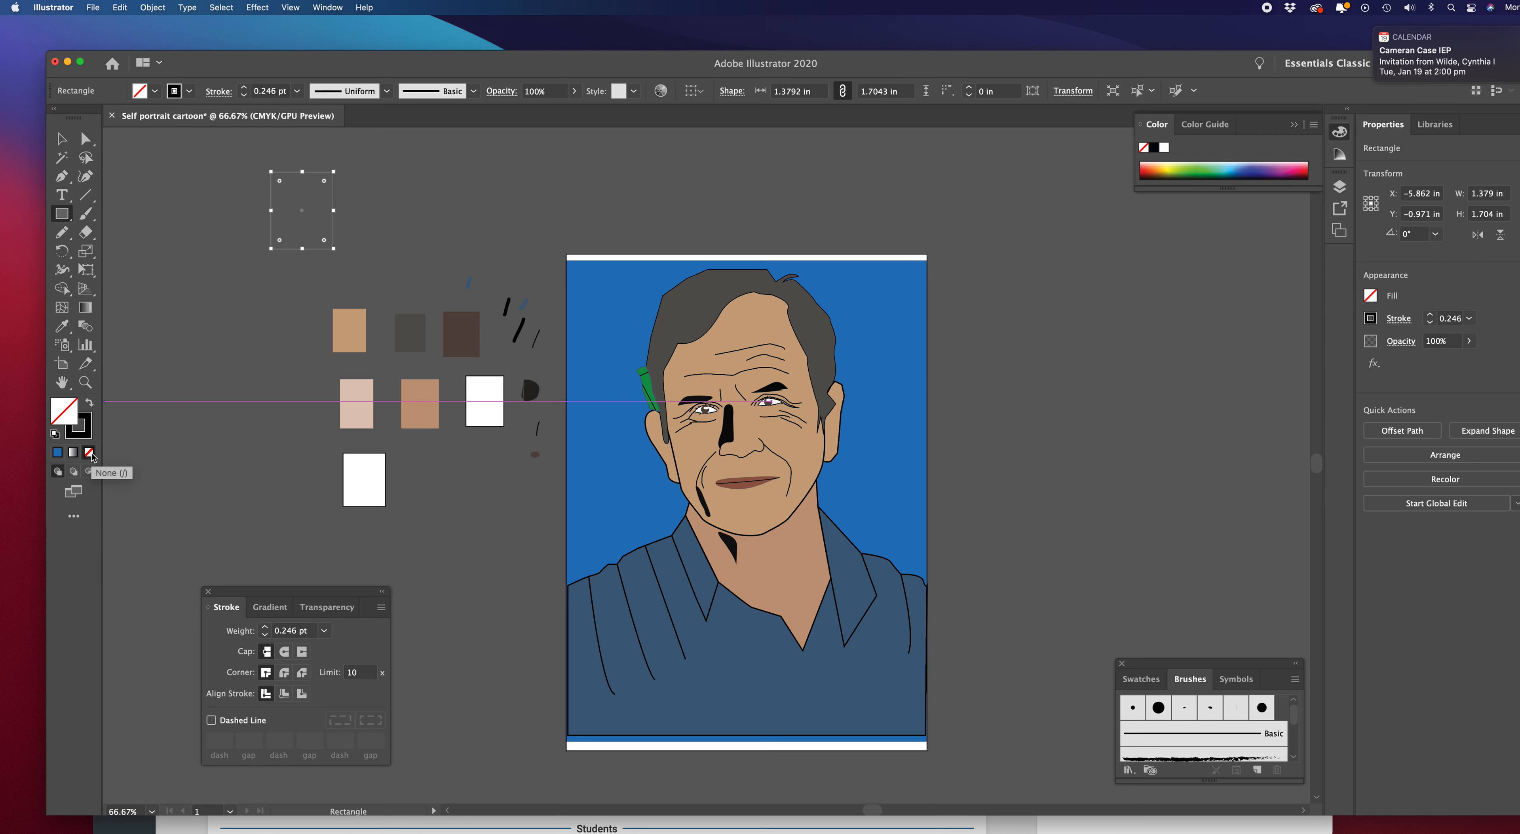
Set the small unfilled rectangle's black stroke weight to 10 pt
left_click(92, 422)
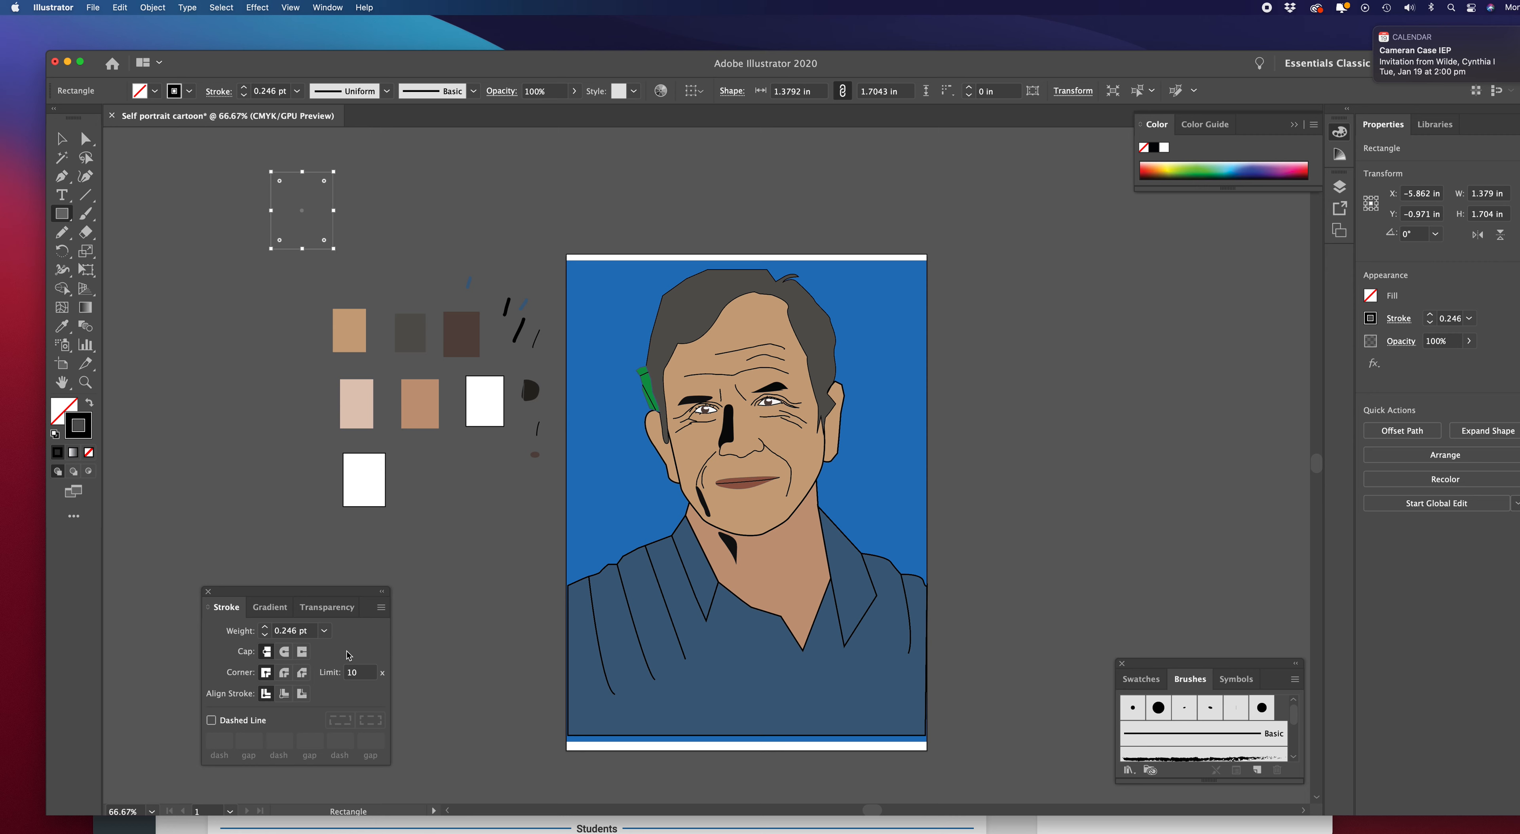
left_click(324, 630)
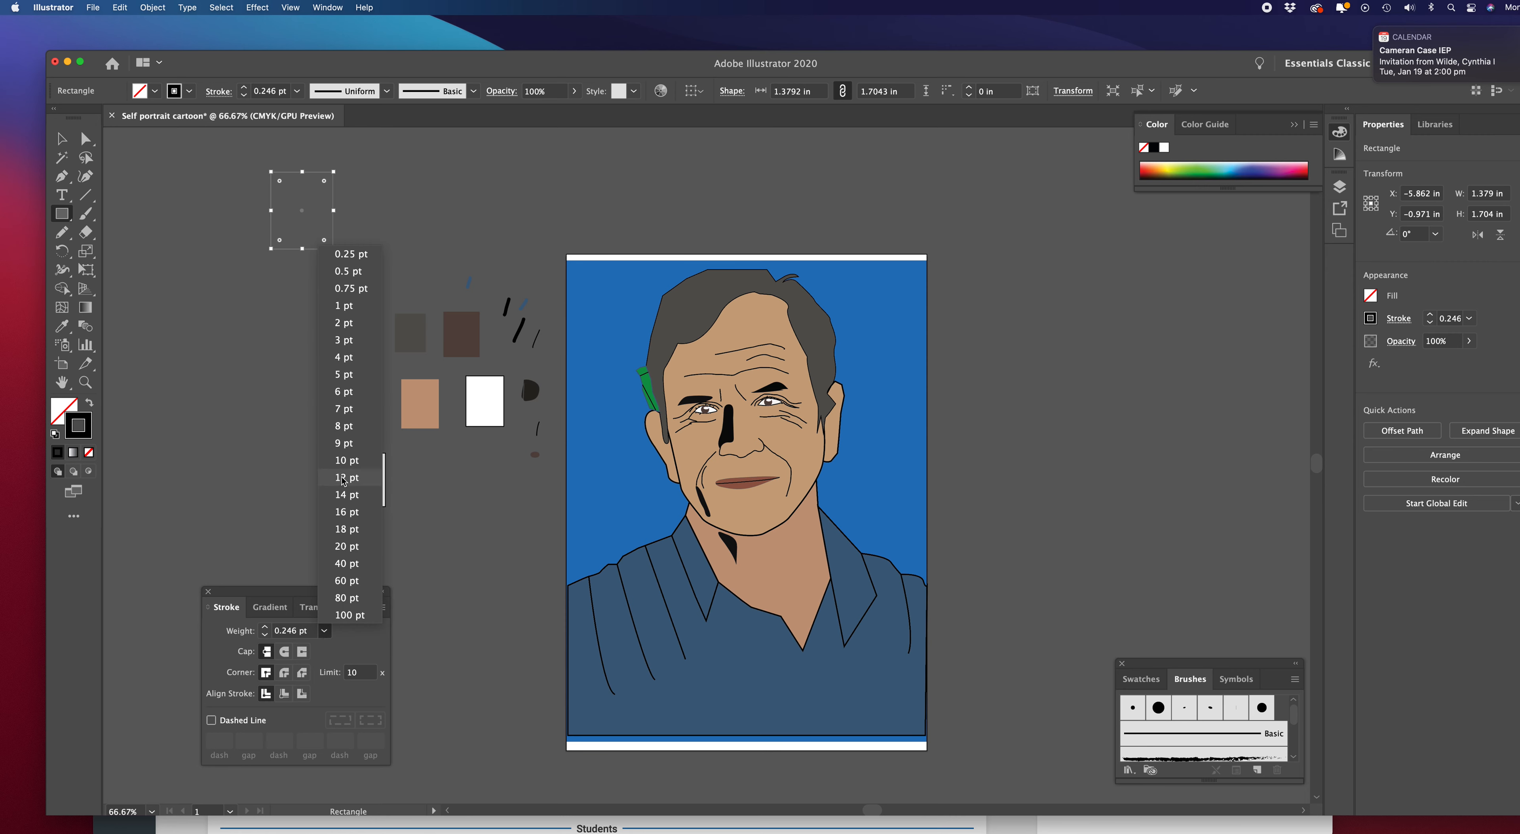
left_click(345, 460)
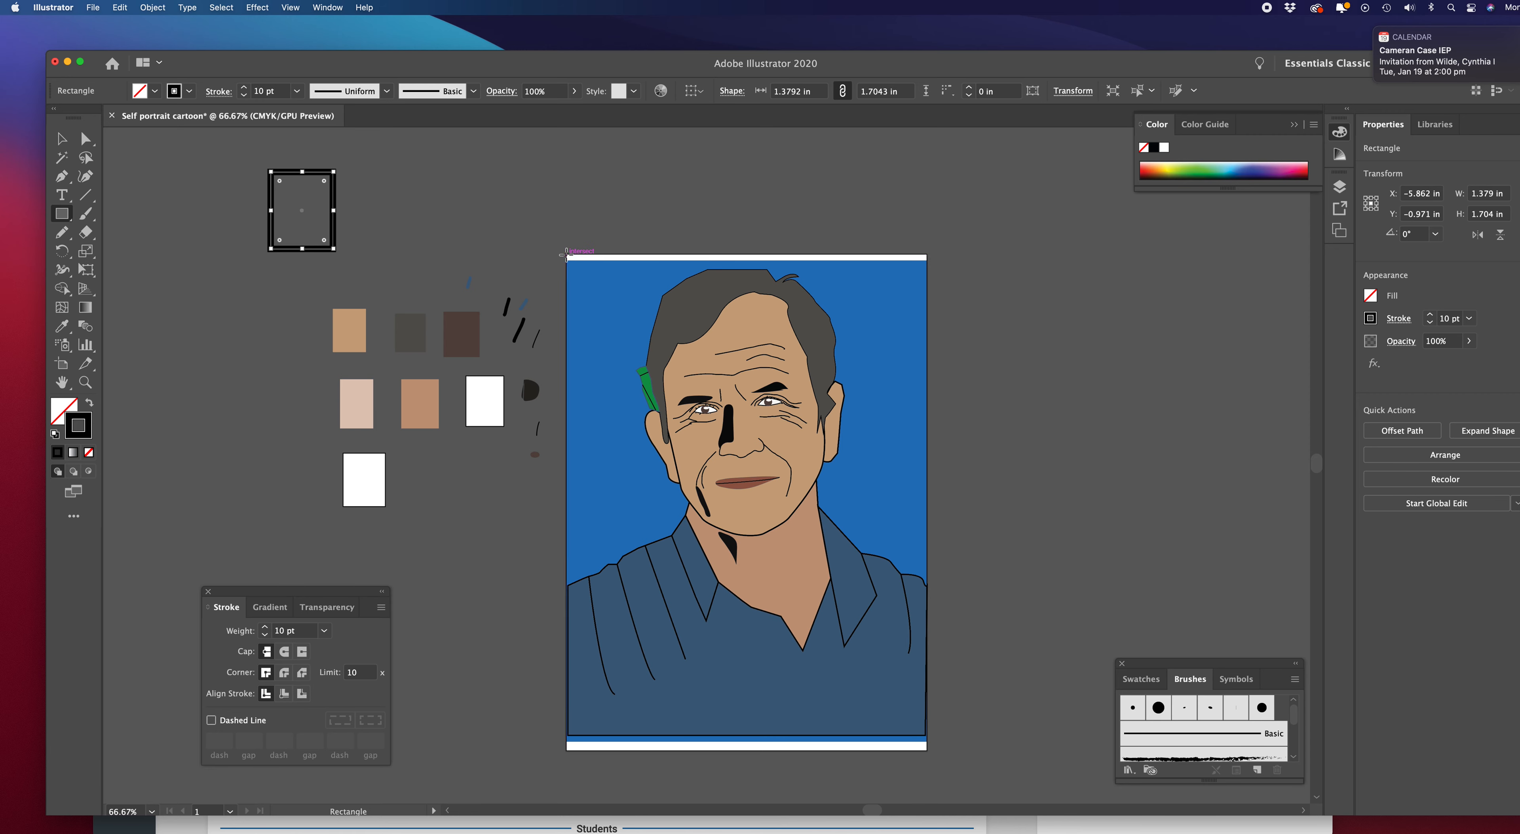
Draw an unfilled black frame about 7.96 by 11 in around the artboard and set its stroke weight to 40 pt
left_click_drag(565, 251, 925, 754)
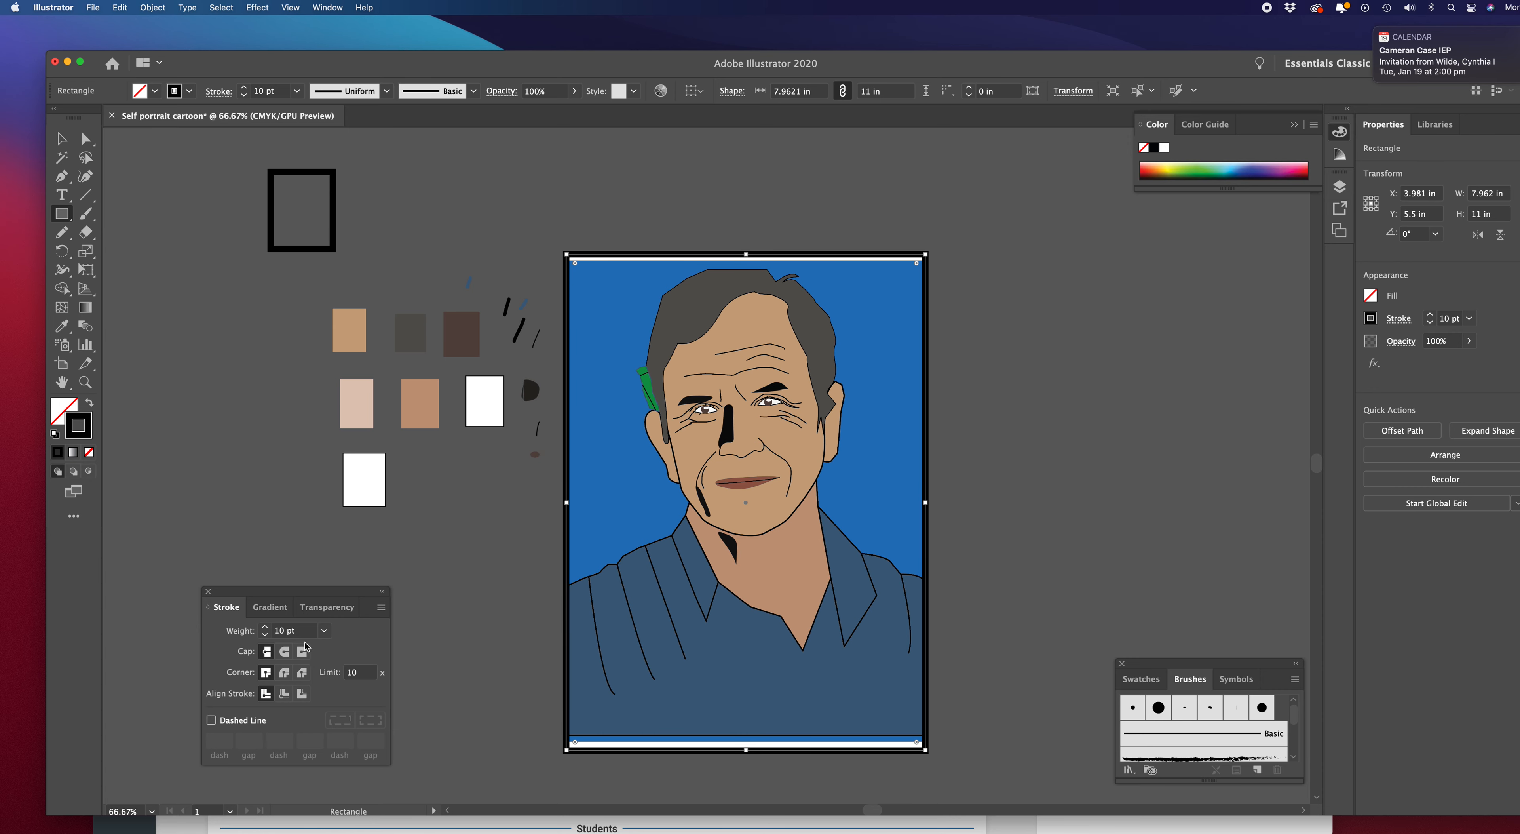
left_click(325, 632)
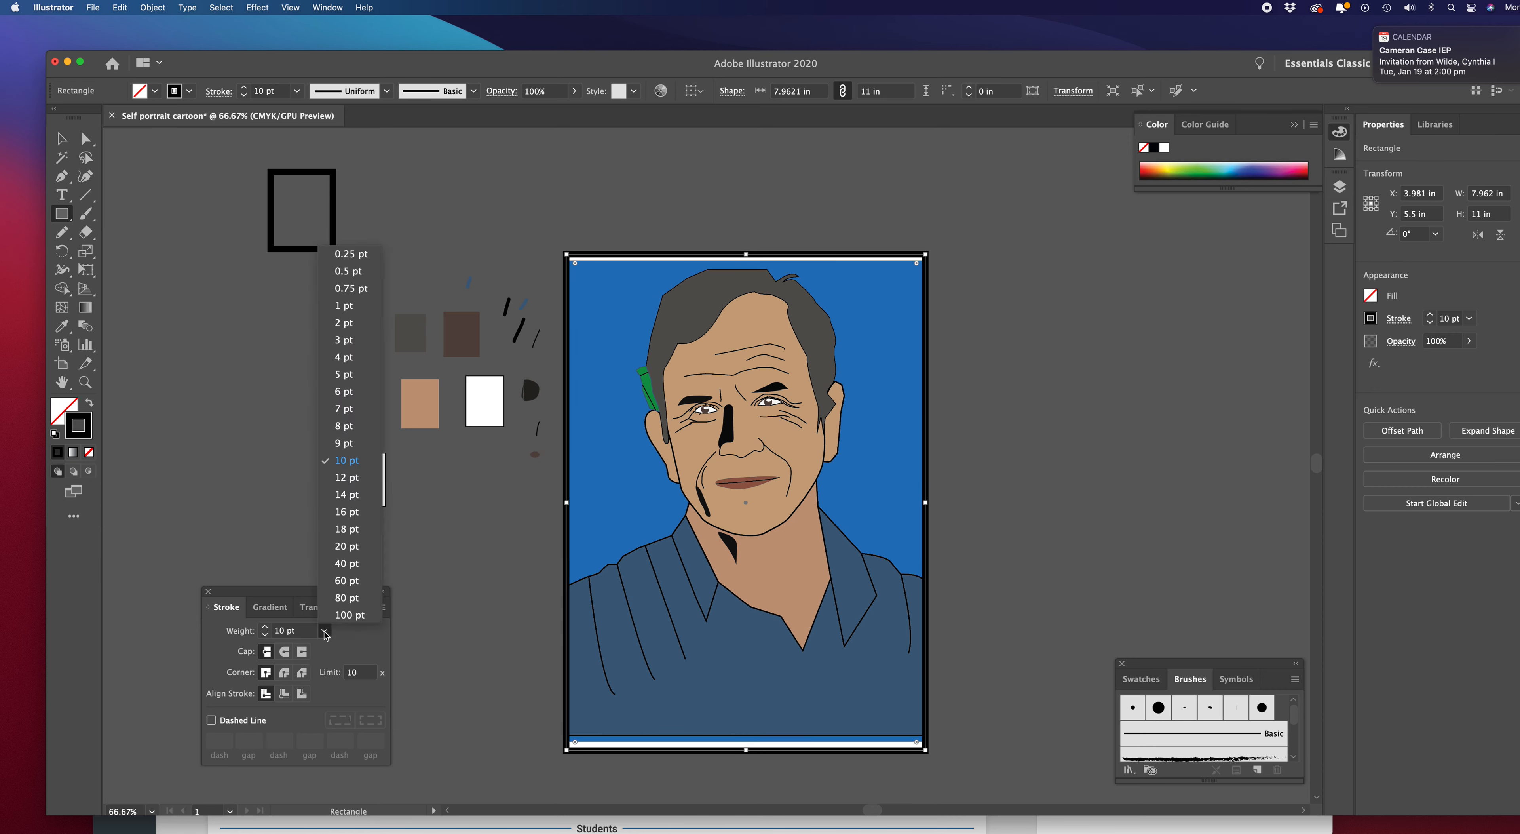
left_click(348, 563)
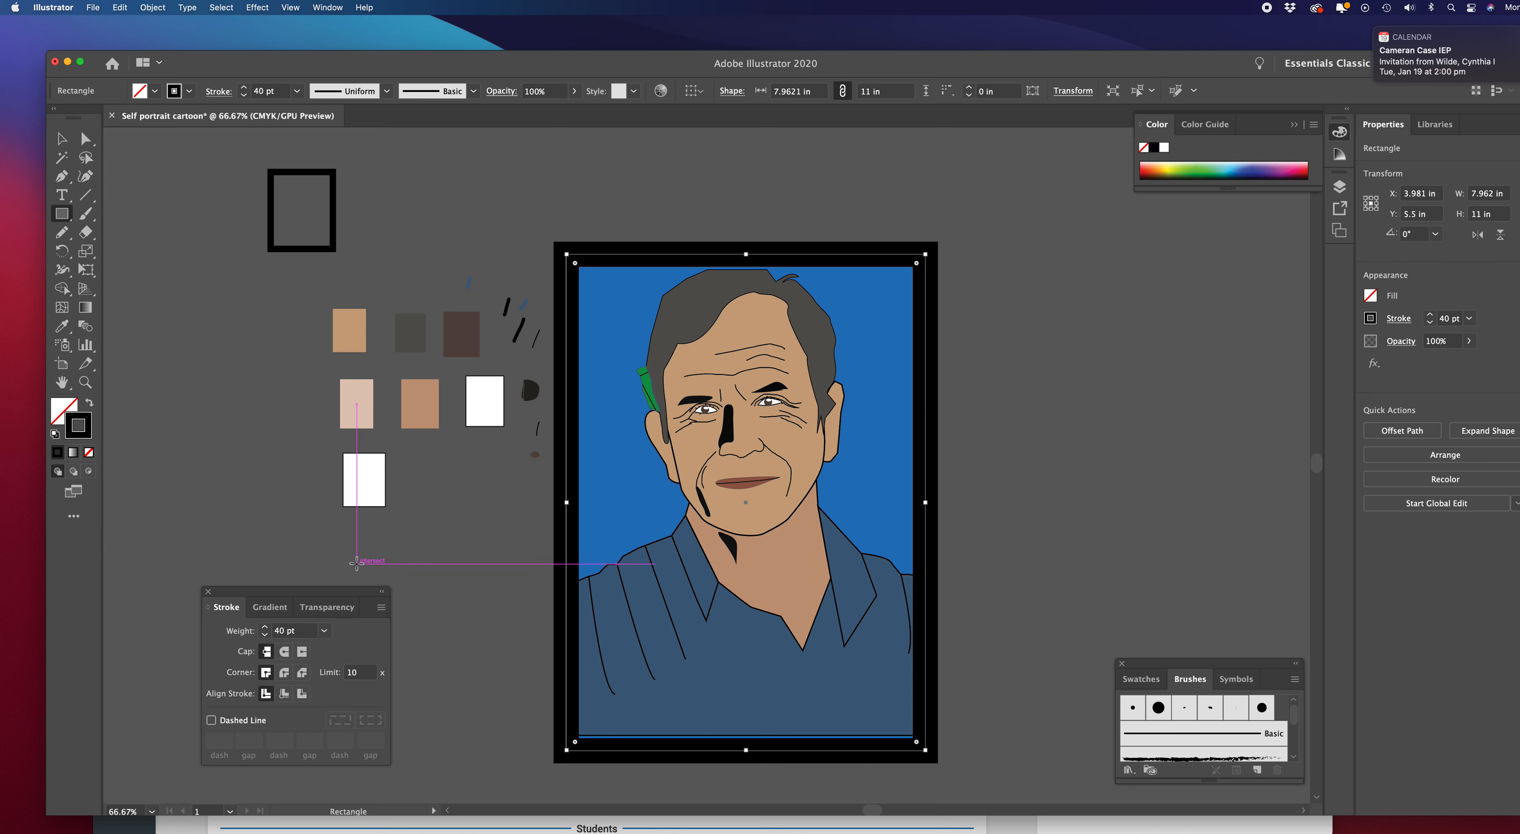
Nudge the black border frame up about 0.06 in and deselect it
key("Up")
key("Up")
key("Up")
key("Up")
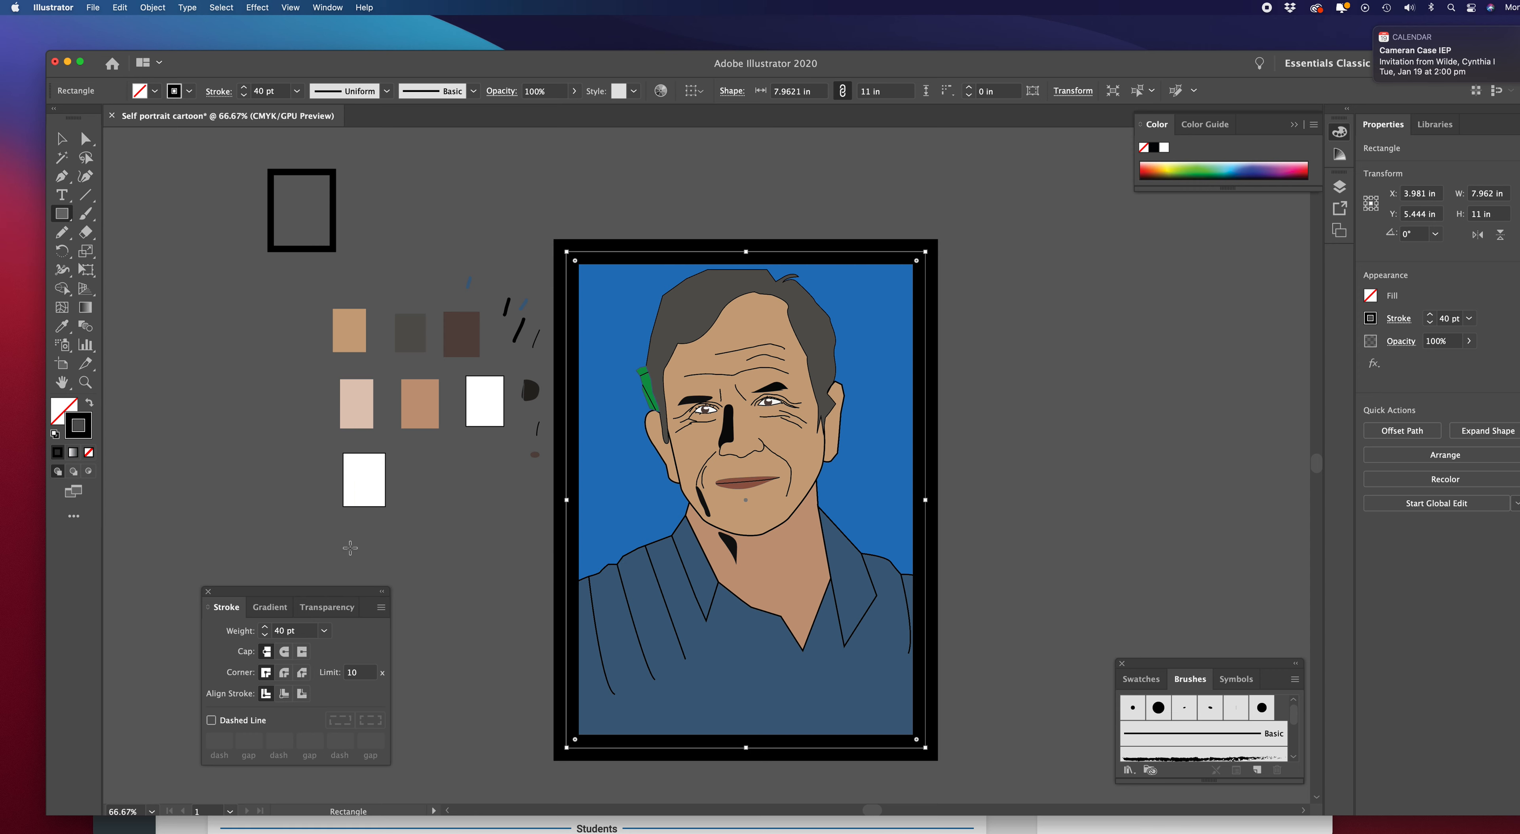
left_click(53, 143)
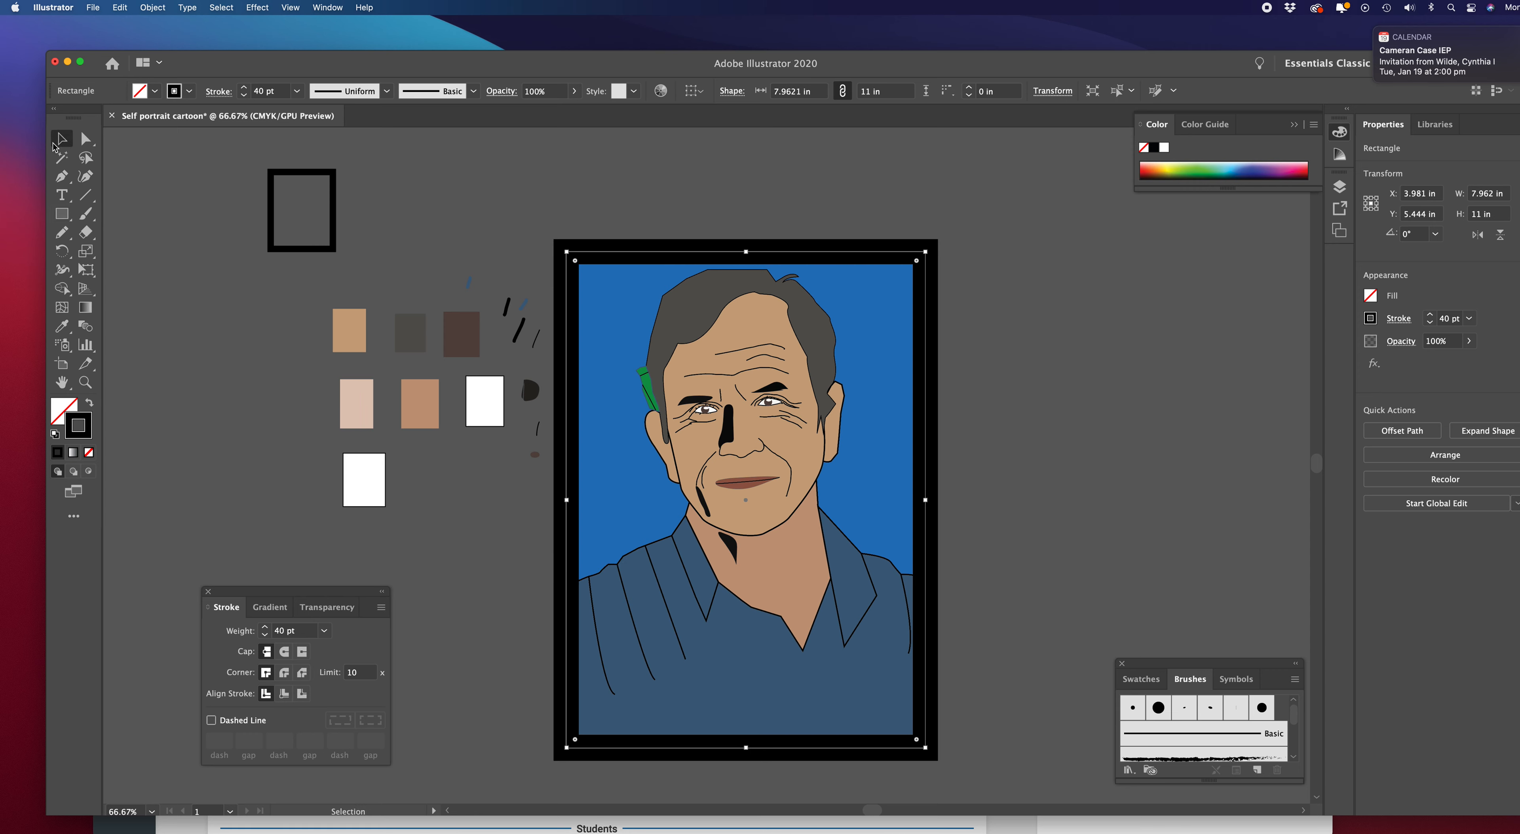
left_click(1070, 285)
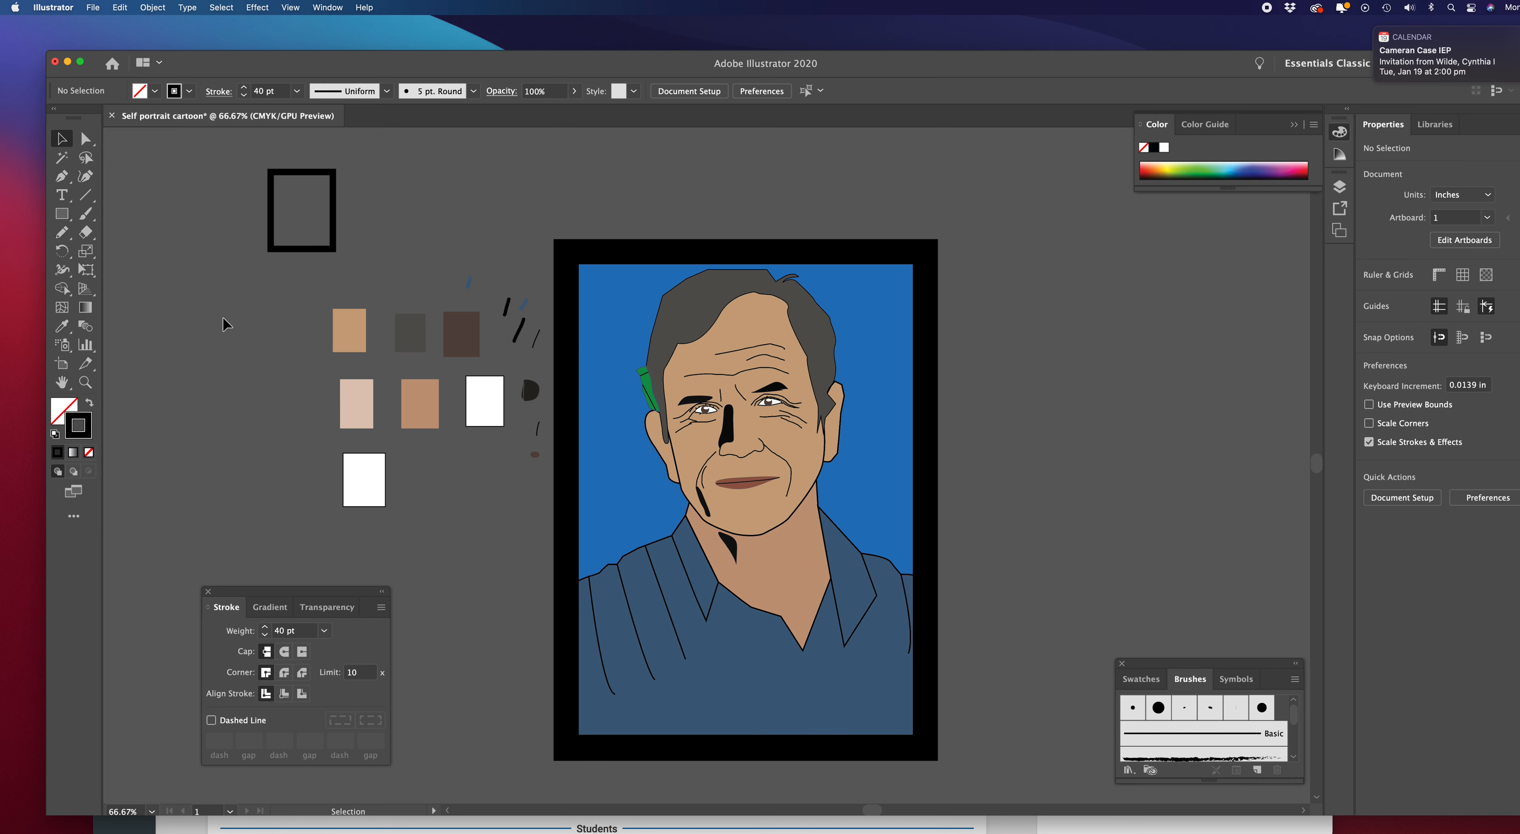
Draw a flat unfilled ellipse about 1.09 by 0.14 in beside the tan colour swatch, outside the artboard
left_click(61, 213)
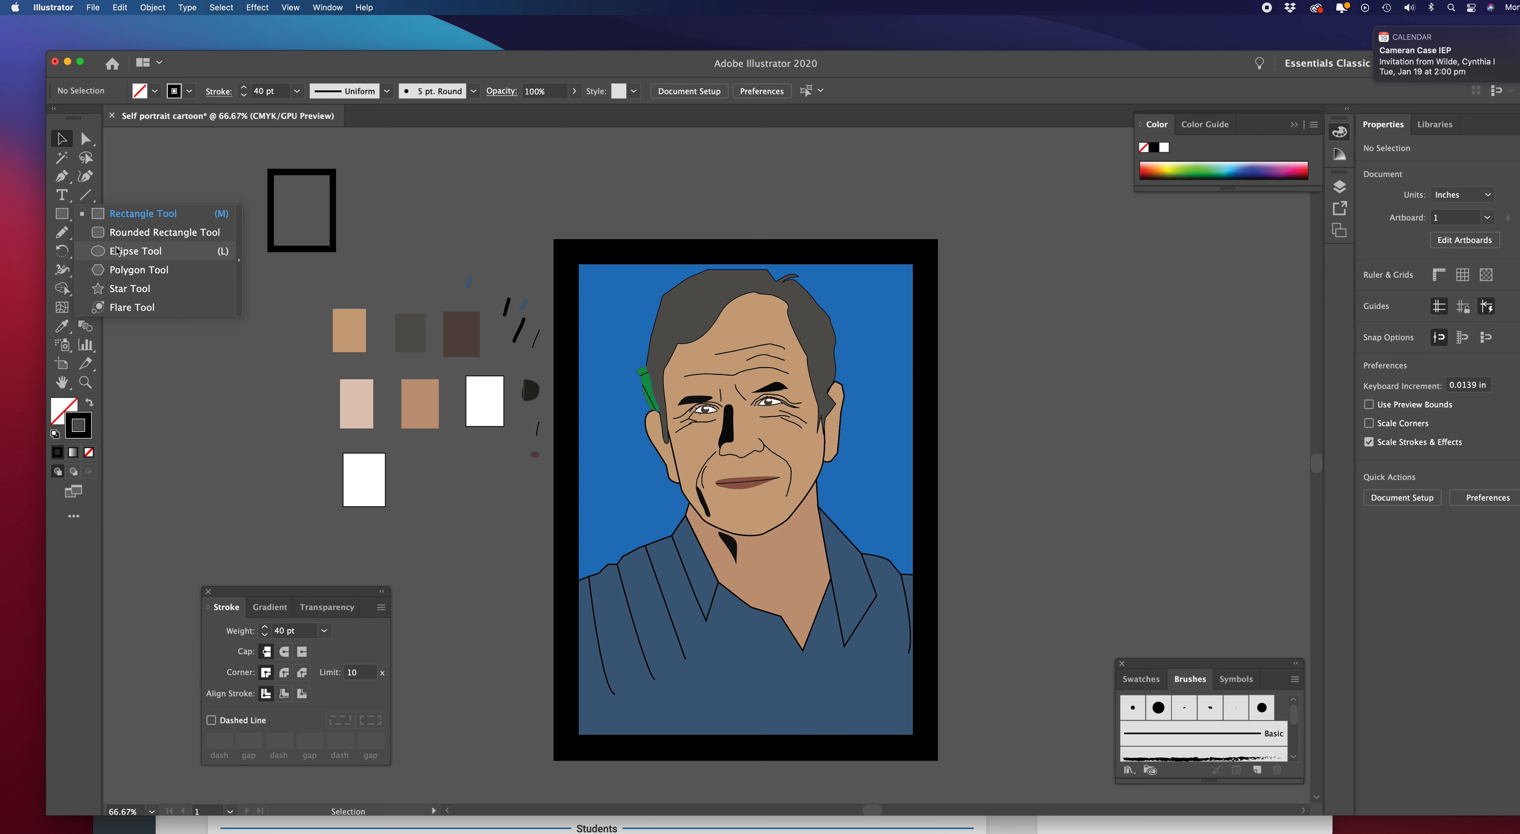
left_click(118, 251)
left_click_drag(181, 342, 232, 346)
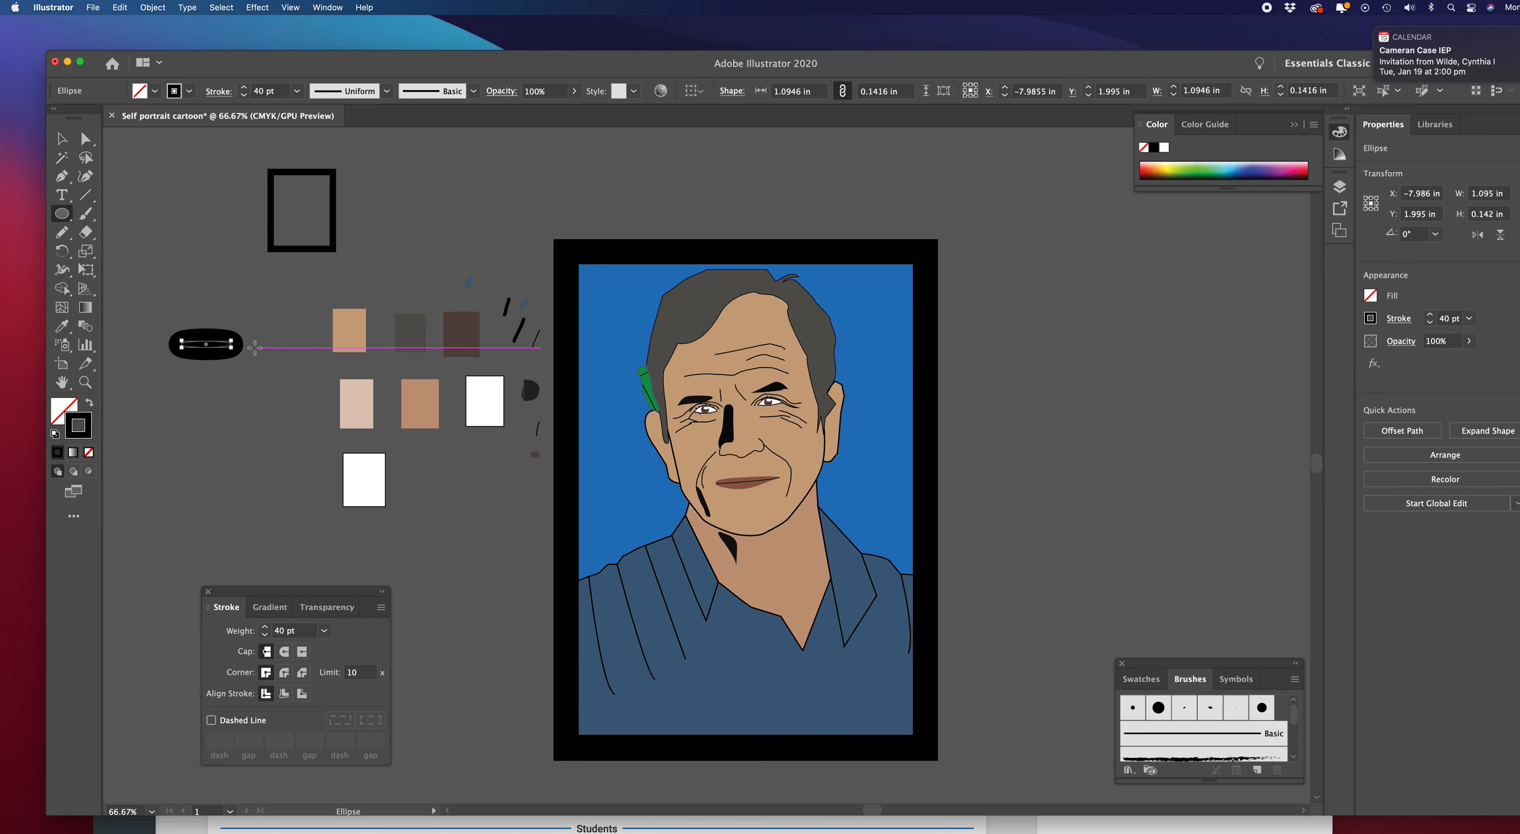
Switch to the Paintbrush tool and open the list of brush definitions for the selected ellipse
left_click(89, 214)
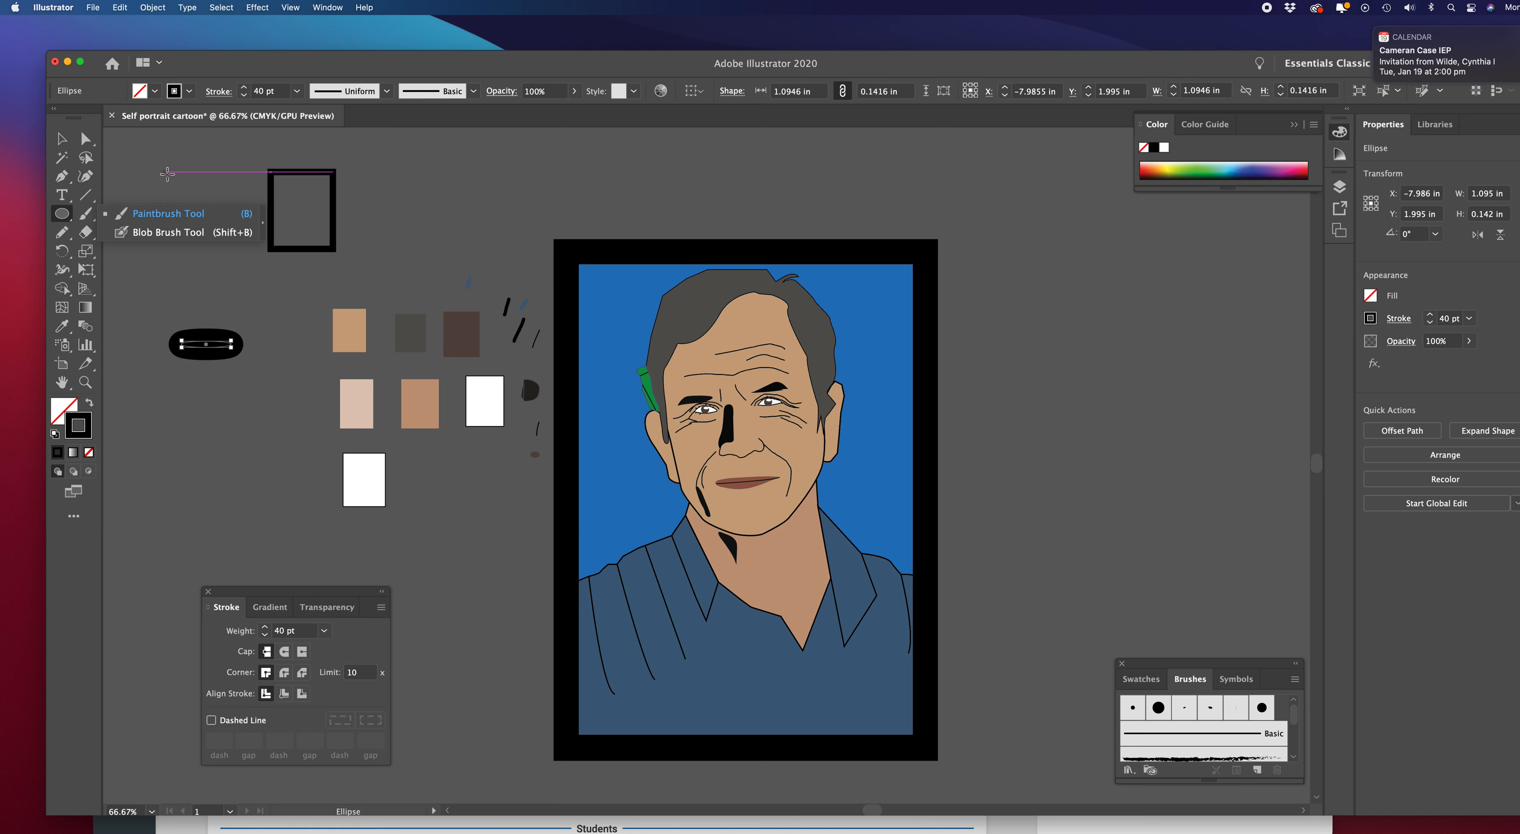
left_click(200, 215)
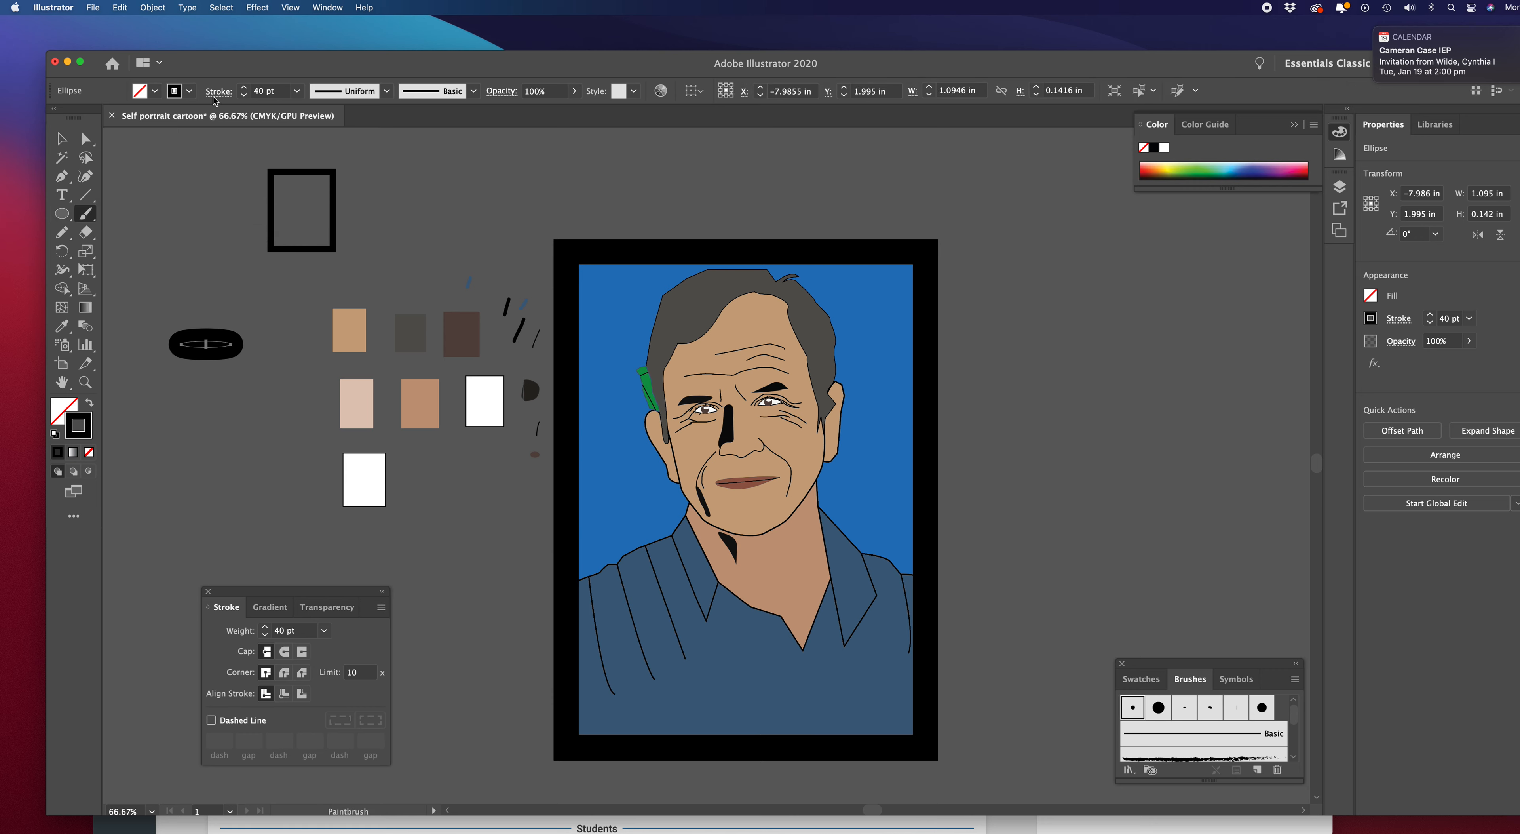
left_click(190, 92)
left_click(190, 93)
left_click(474, 91)
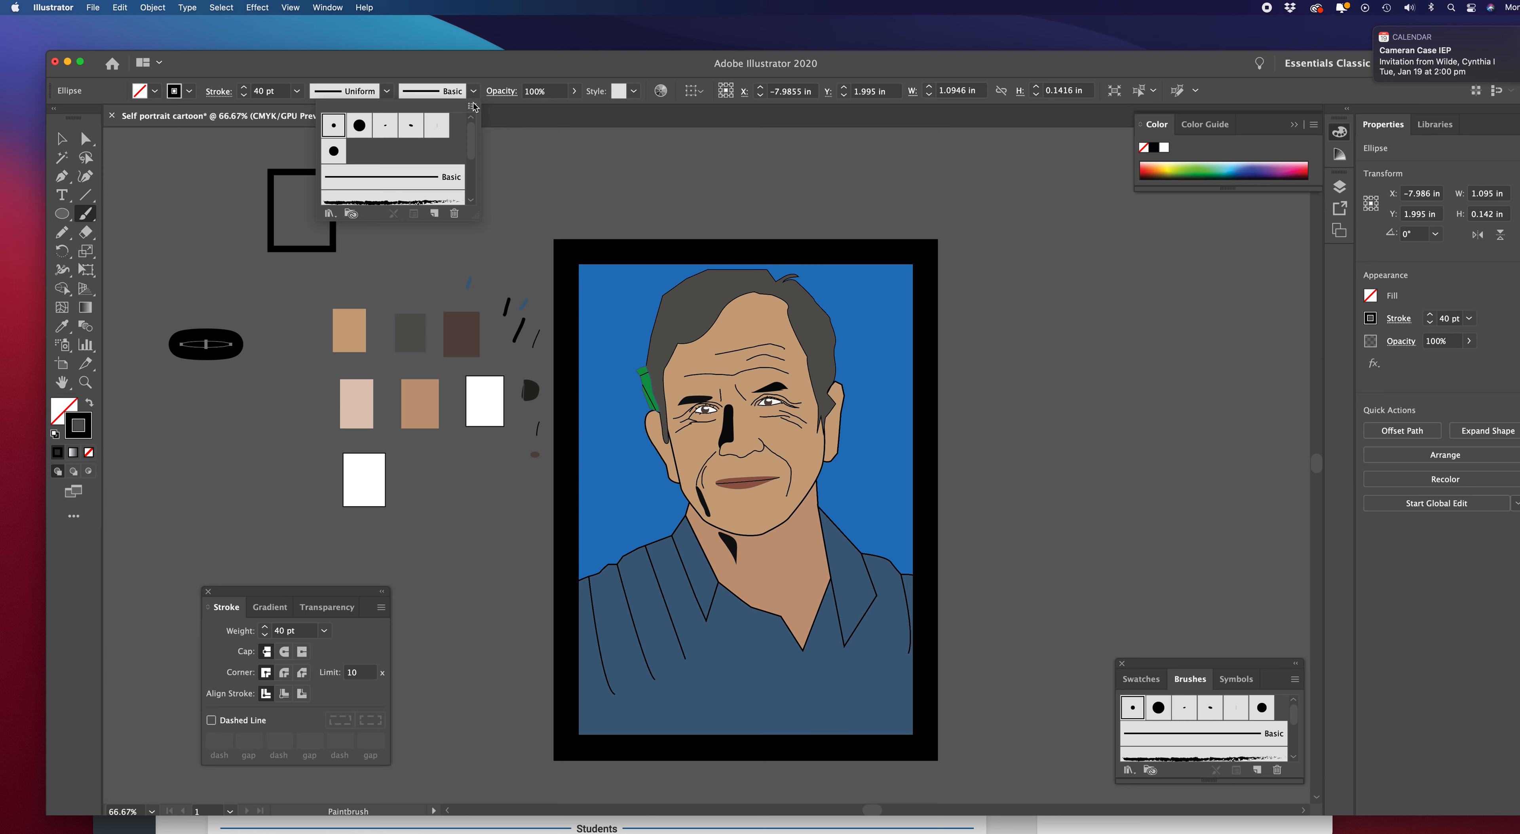
left_click(473, 108)
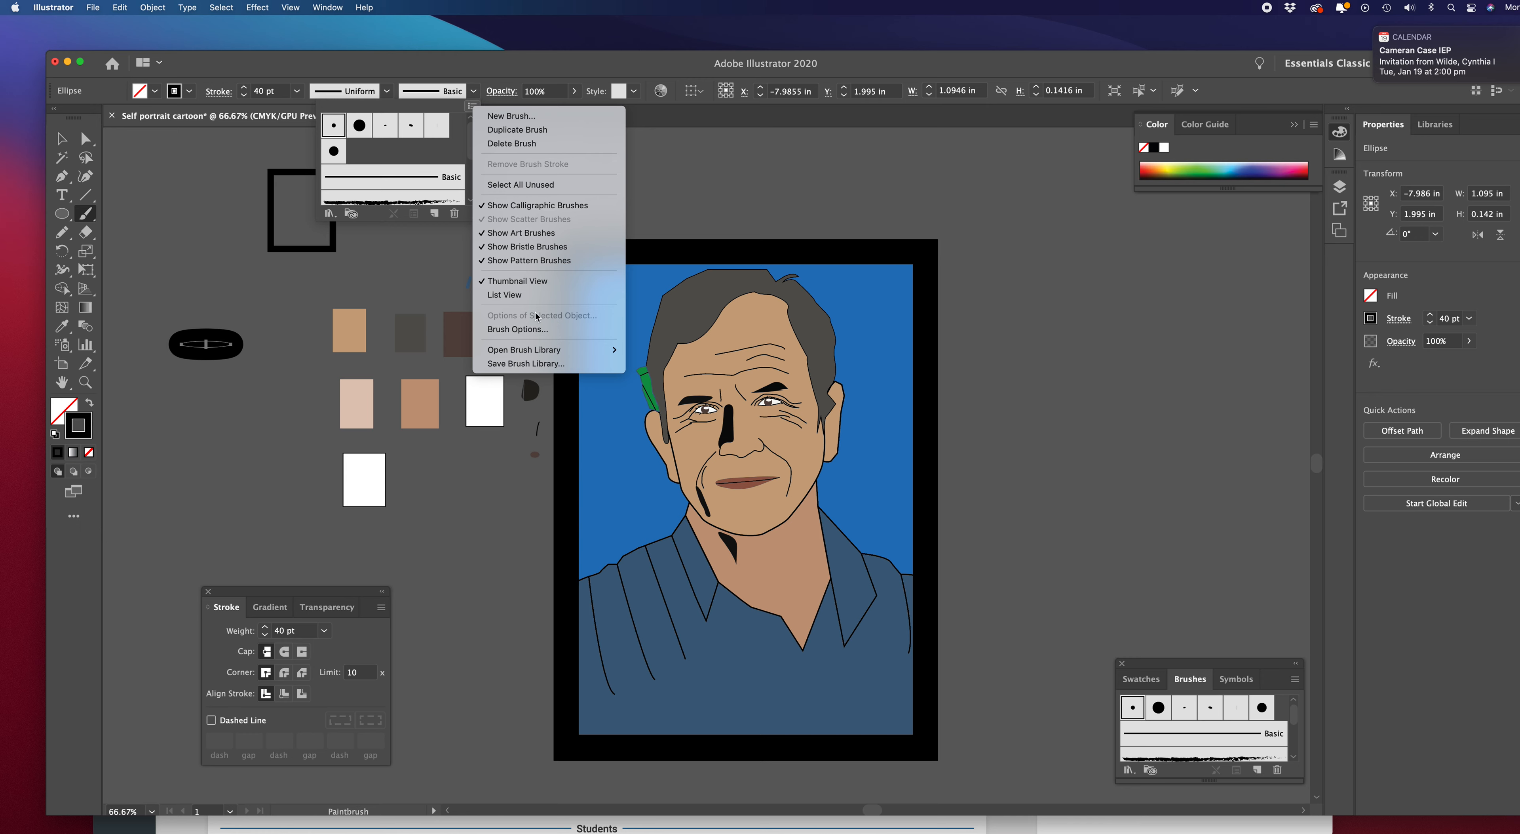
left_click(512, 116)
left_click(23, 174)
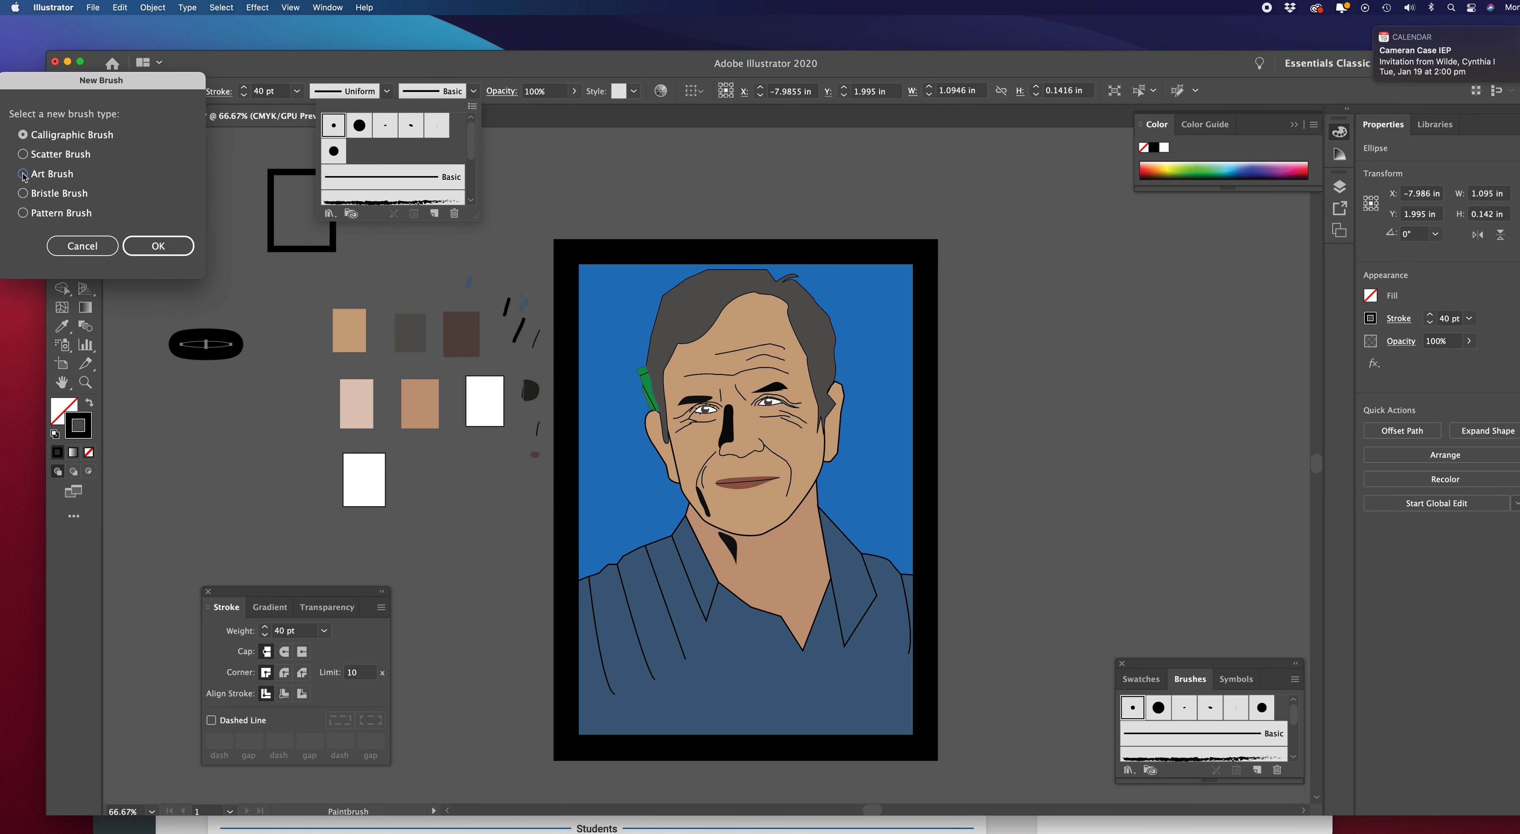
left_click(157, 249)
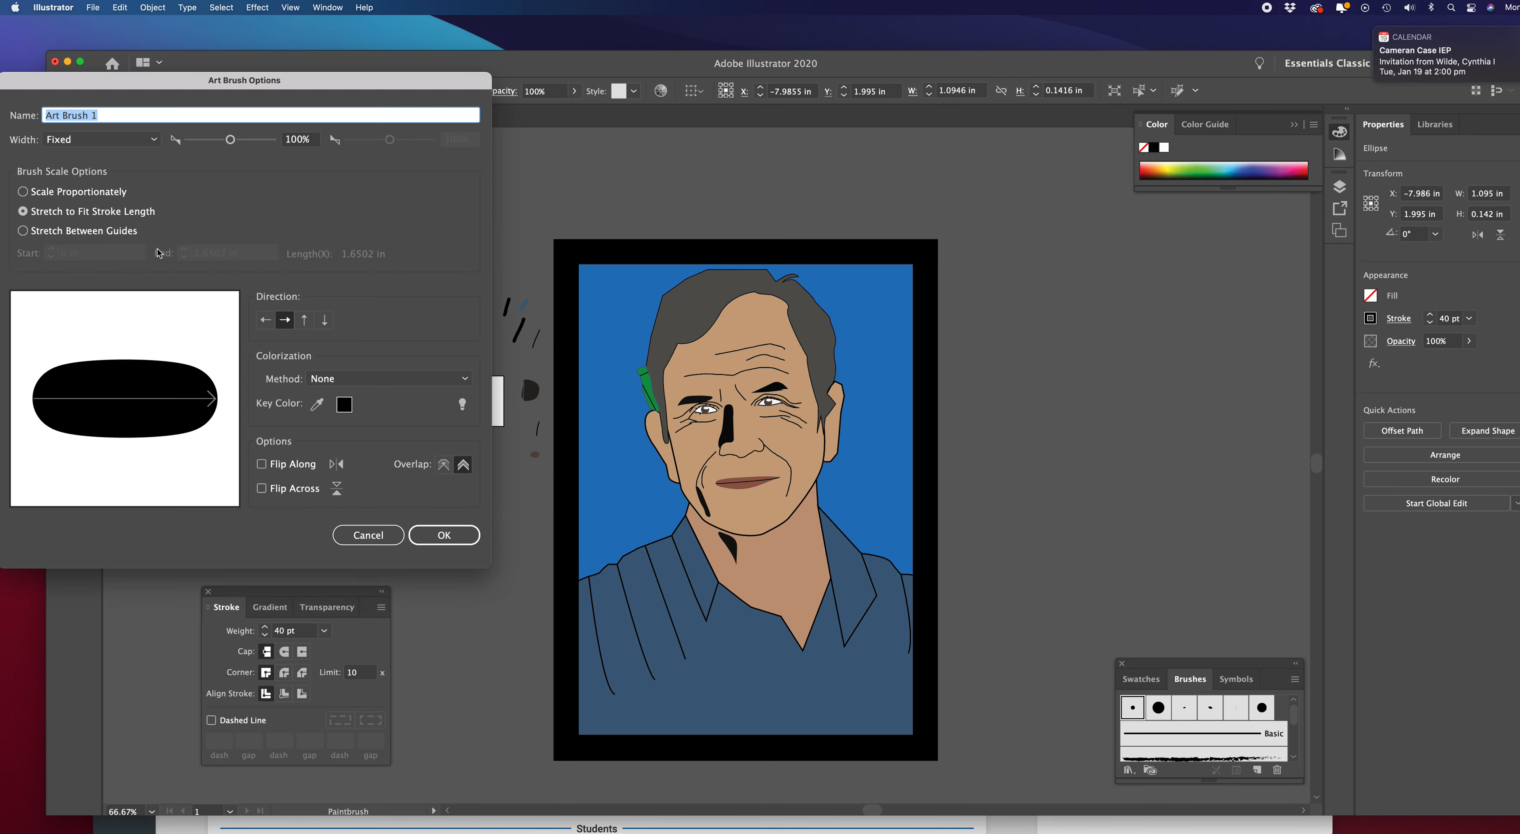
left_click(356, 534)
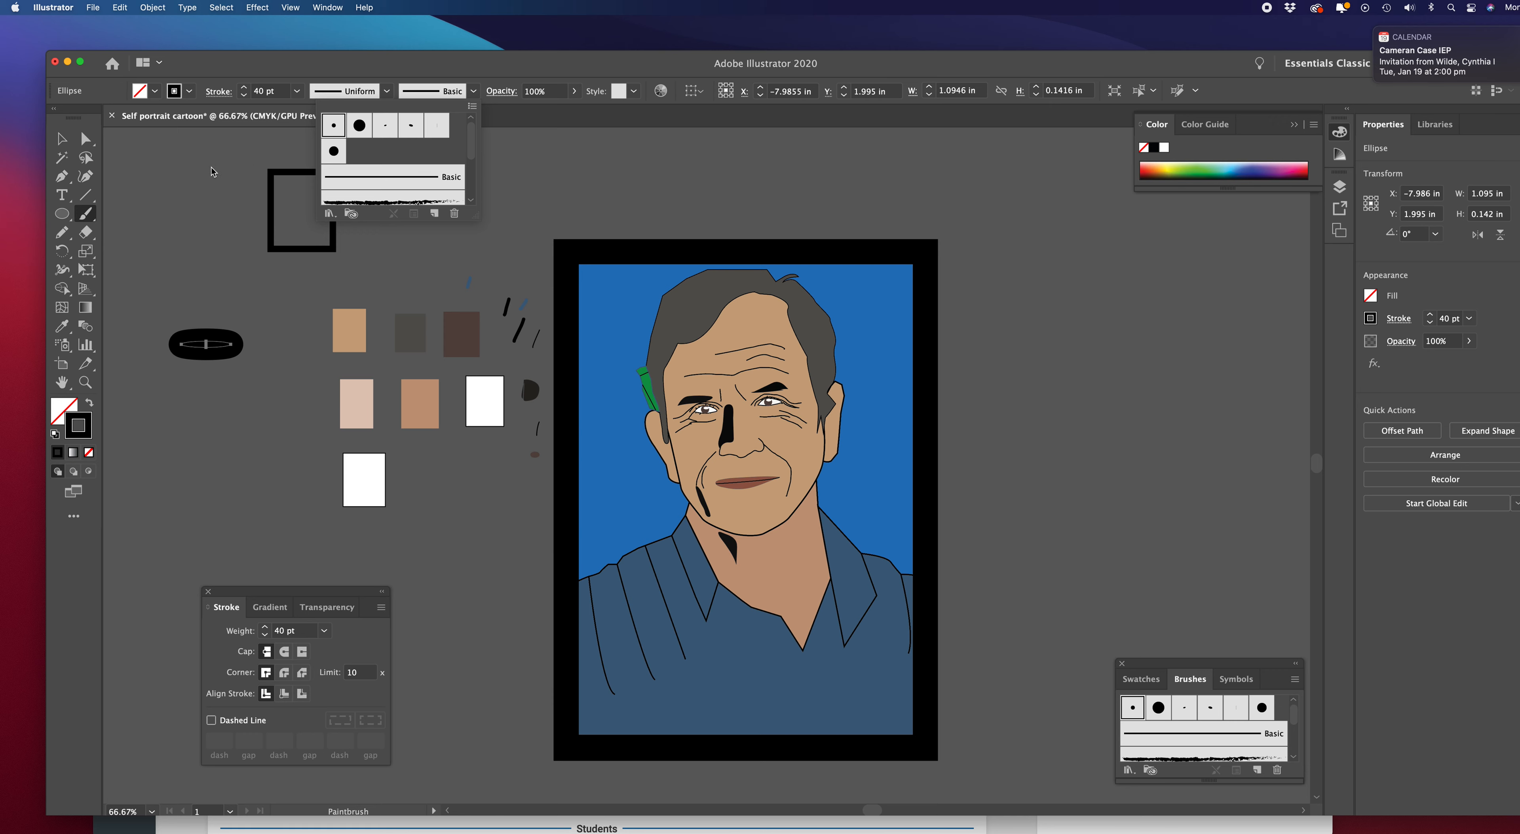
Apply the 5 pt. Oval brush to the ellipse and paint a near-vertical test stroke between it and the swatches
left_click(413, 128)
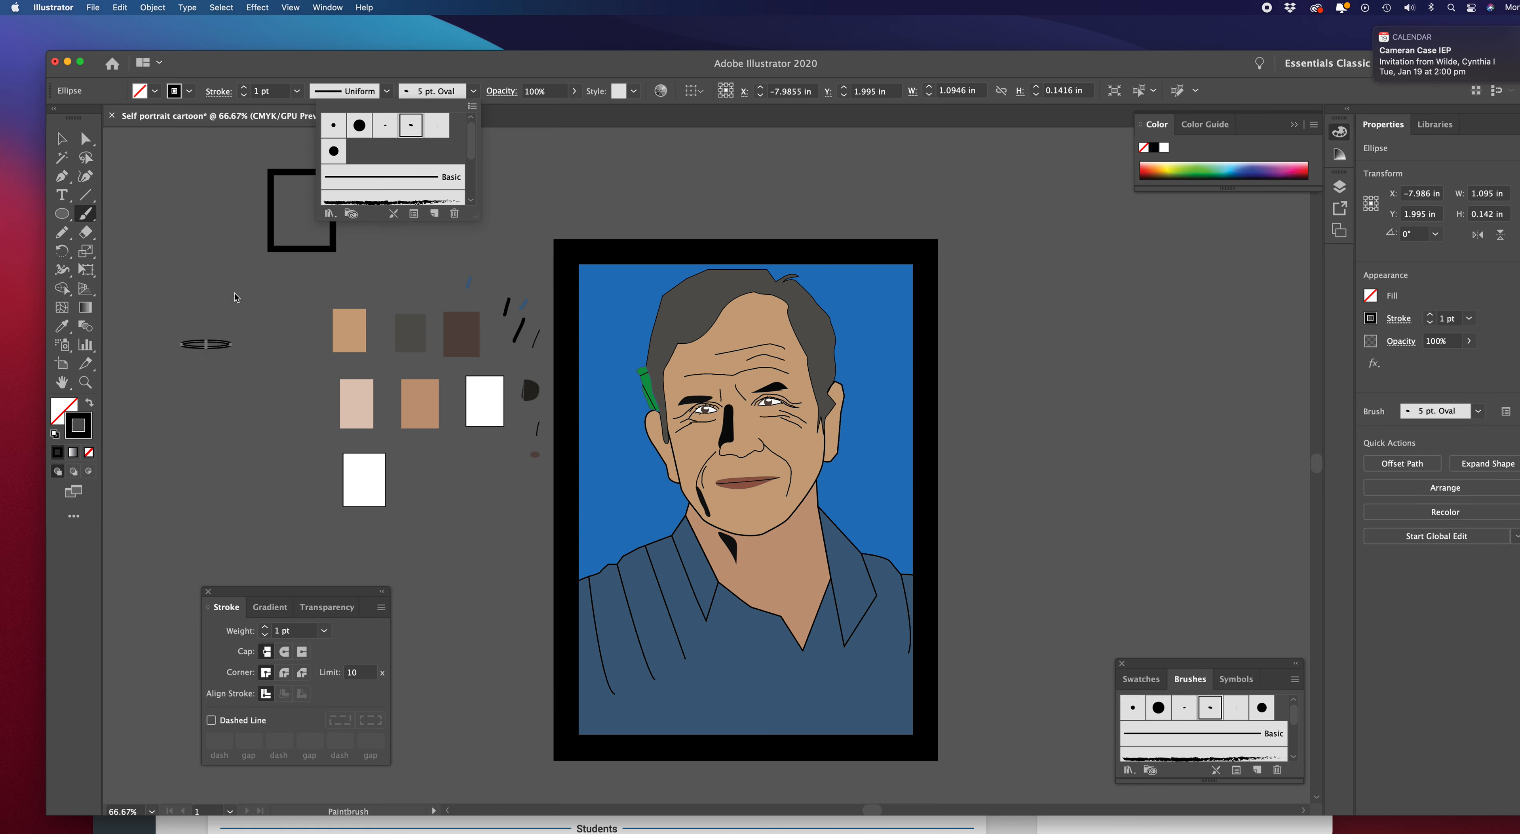
left_click(271, 314)
left_click_drag(270, 334, 264, 409)
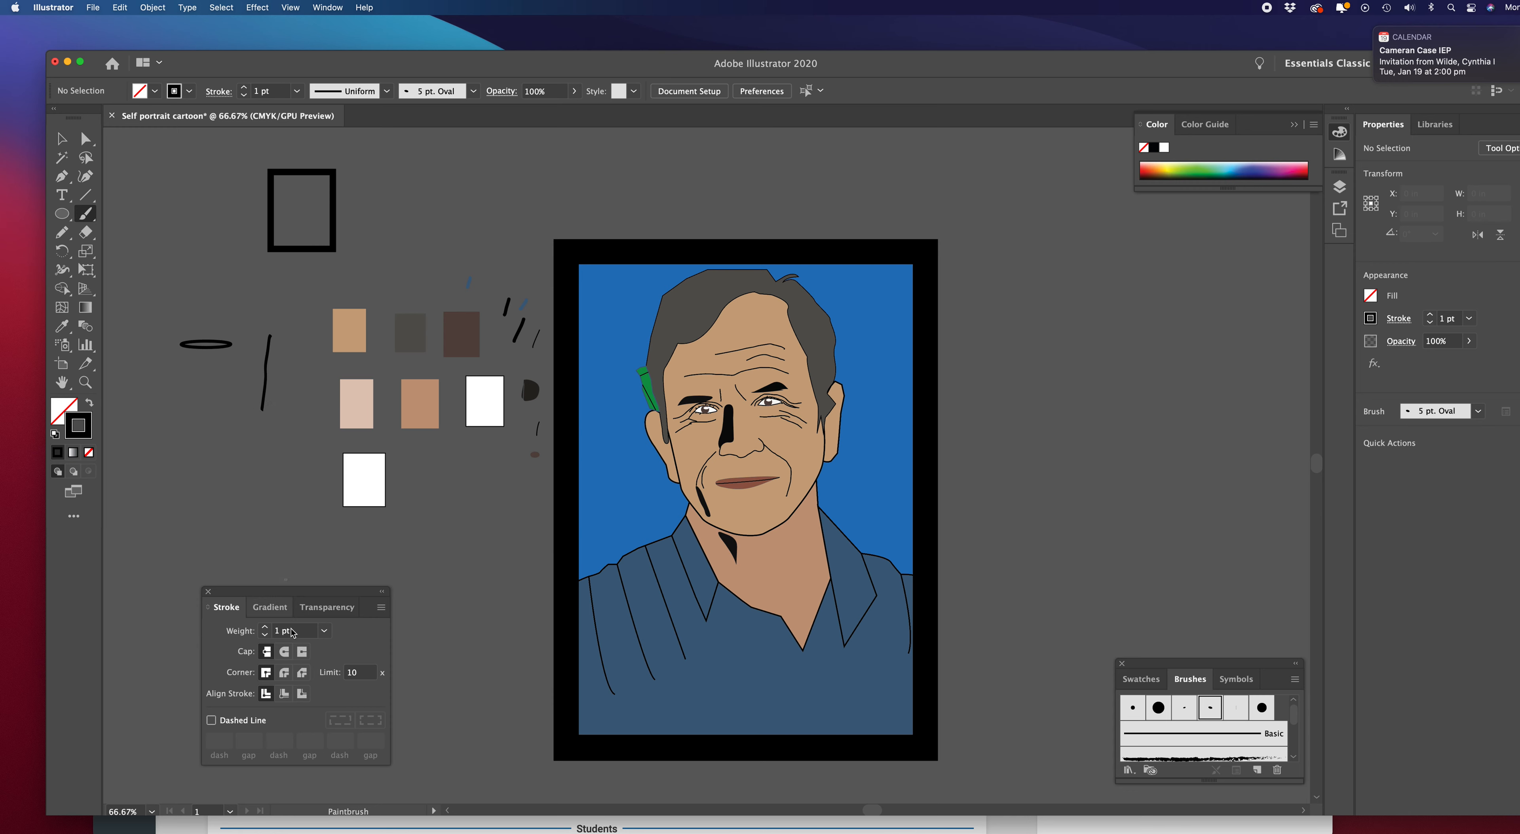
Set a round cap and a grey stroke colour, and paint a diagonal test stroke above the colour swatches
left_click(285, 653)
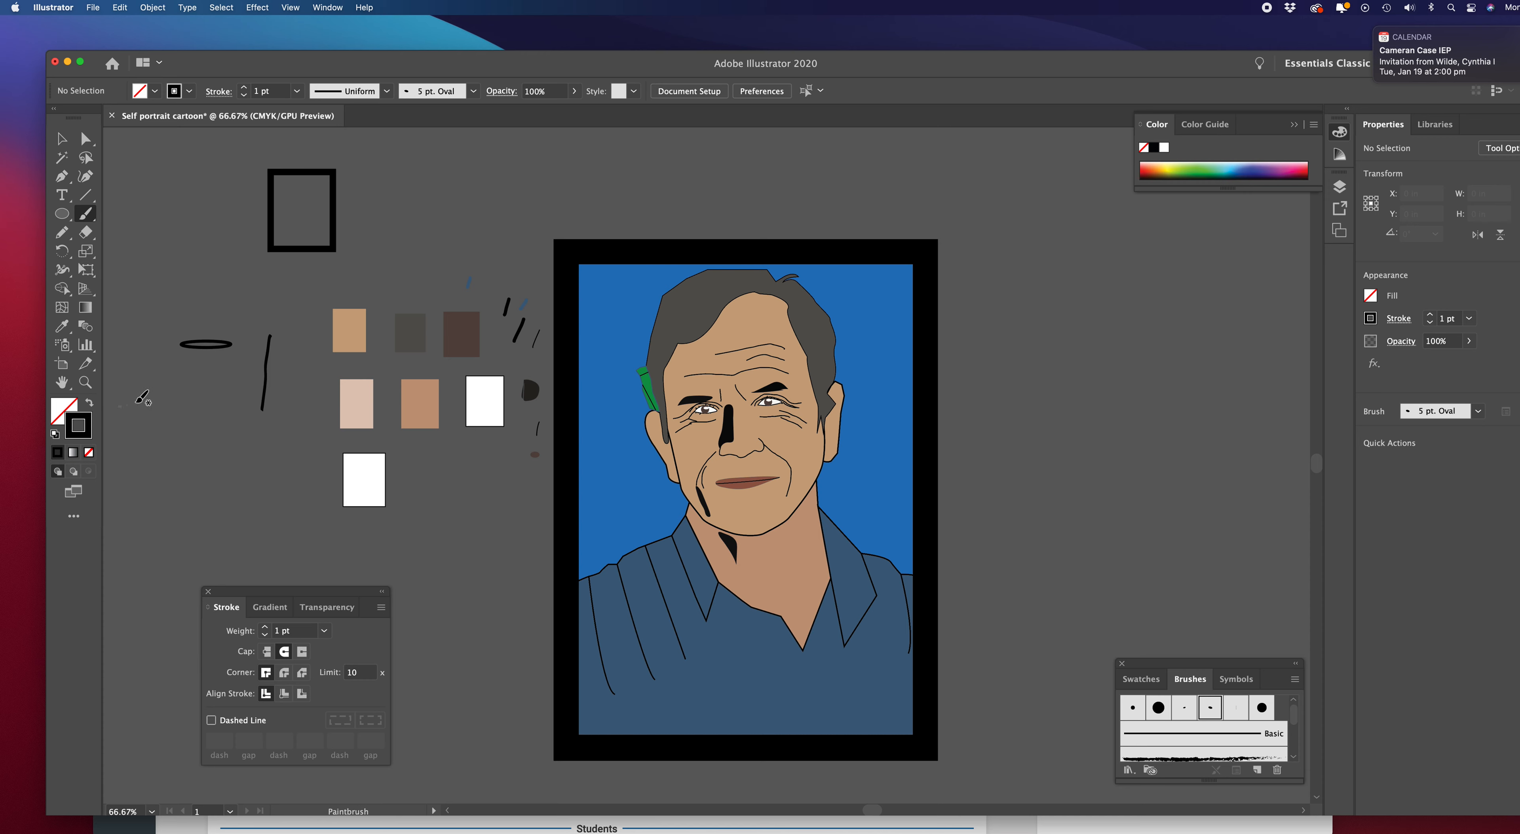
double_click(90, 435)
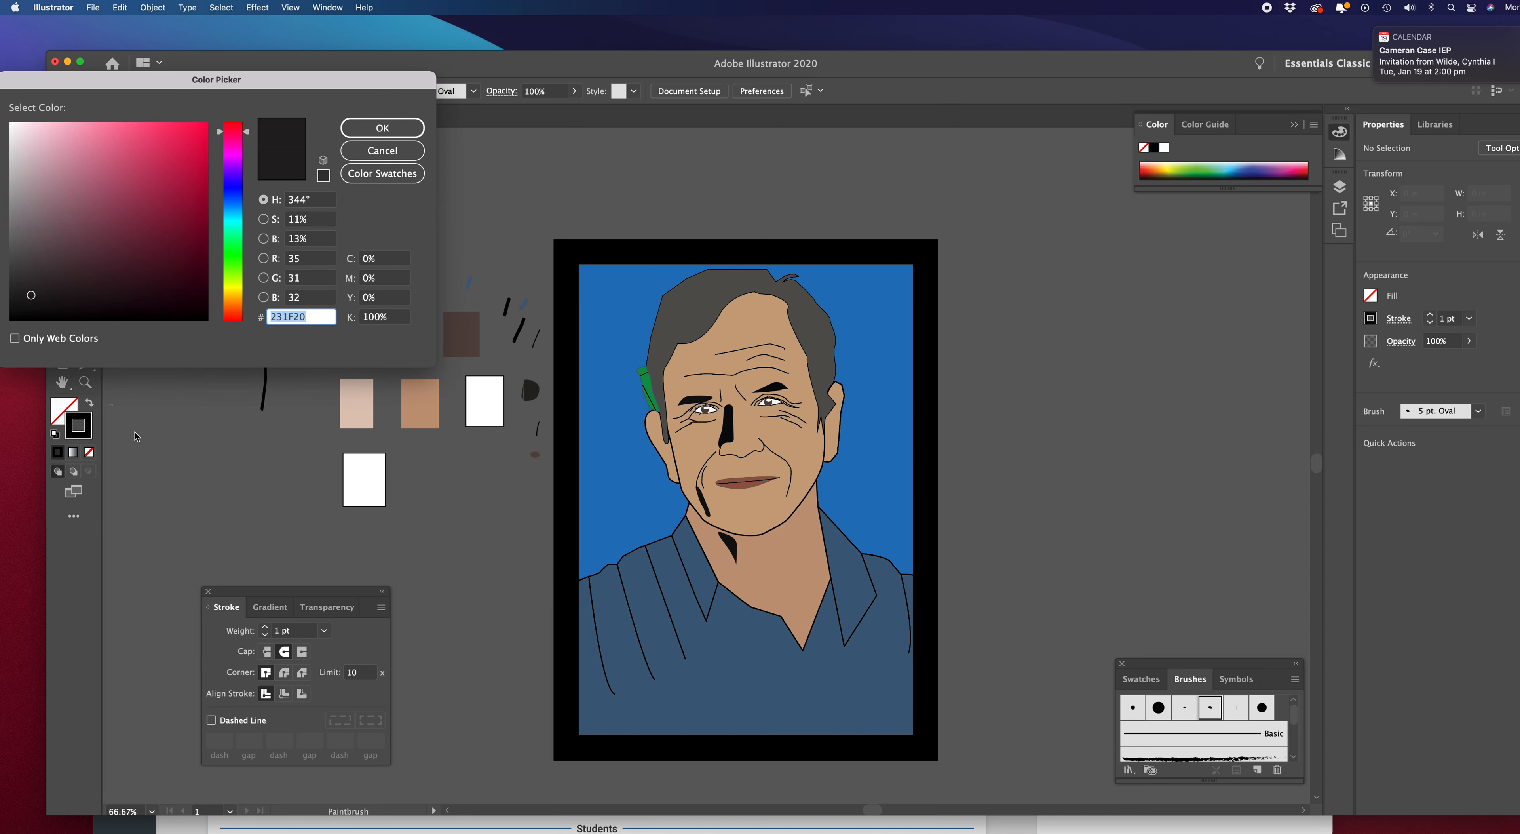
left_click(23, 221)
left_click(383, 128)
left_click_drag(487, 201, 469, 243)
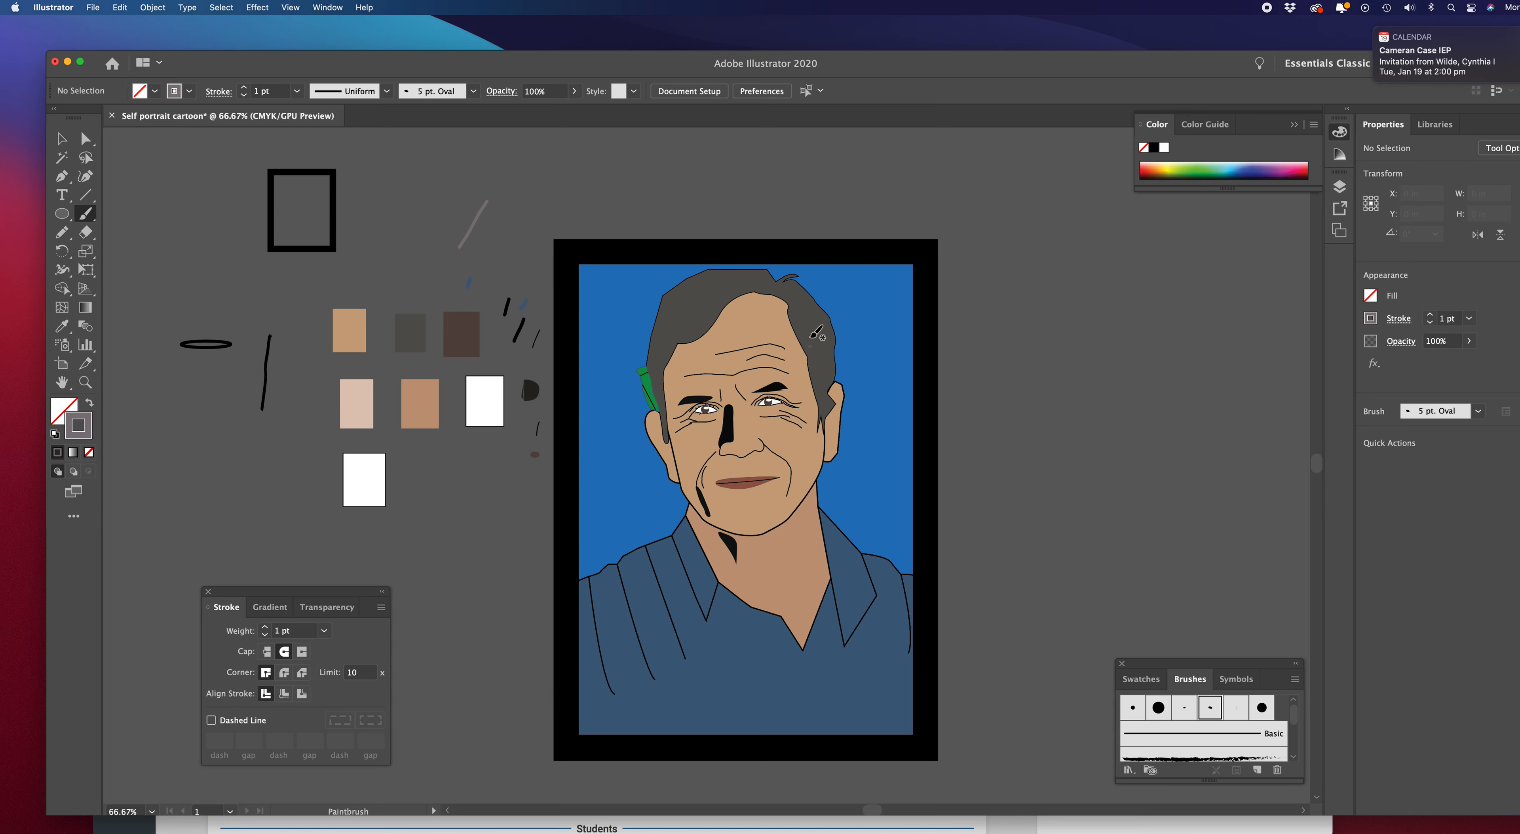
Paint curved grey highlight strands throughout the portrait's dark hair with the Paintbrush, following the direction of the hair
mouse_move(795, 316)
left_mouse_down()
mouse_move(834, 359)
mouse_move(824, 385)
left_mouse_up()
left_click_drag(786, 283, 831, 333)
mouse_move(760, 276)
left_mouse_down()
mouse_move(694, 284)
mouse_move(675, 313)
mouse_move(726, 299)
left_mouse_up()
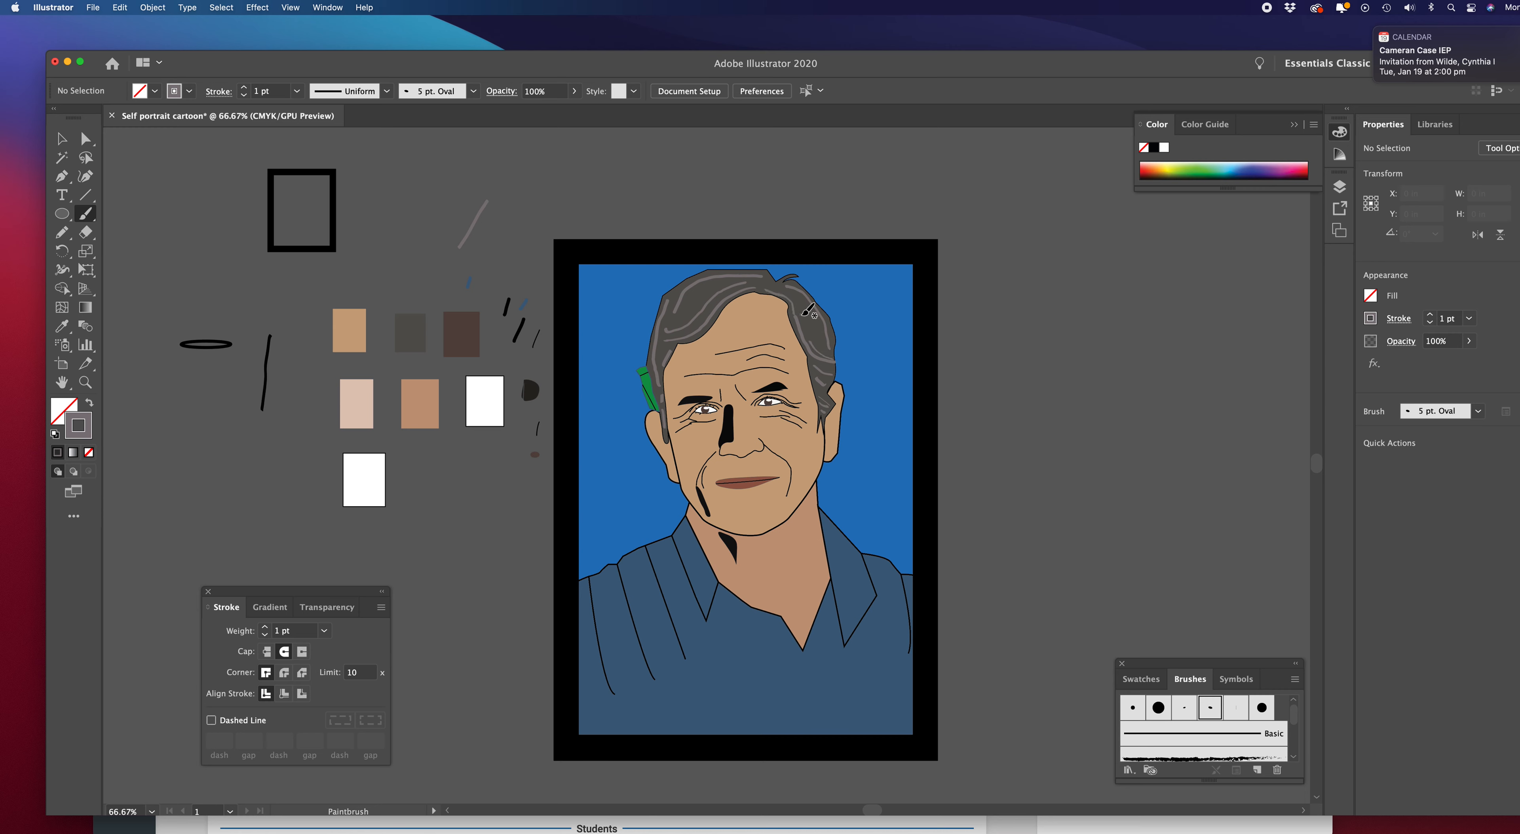
left_click_drag(760, 297, 790, 309)
left_click_drag(760, 289, 757, 293)
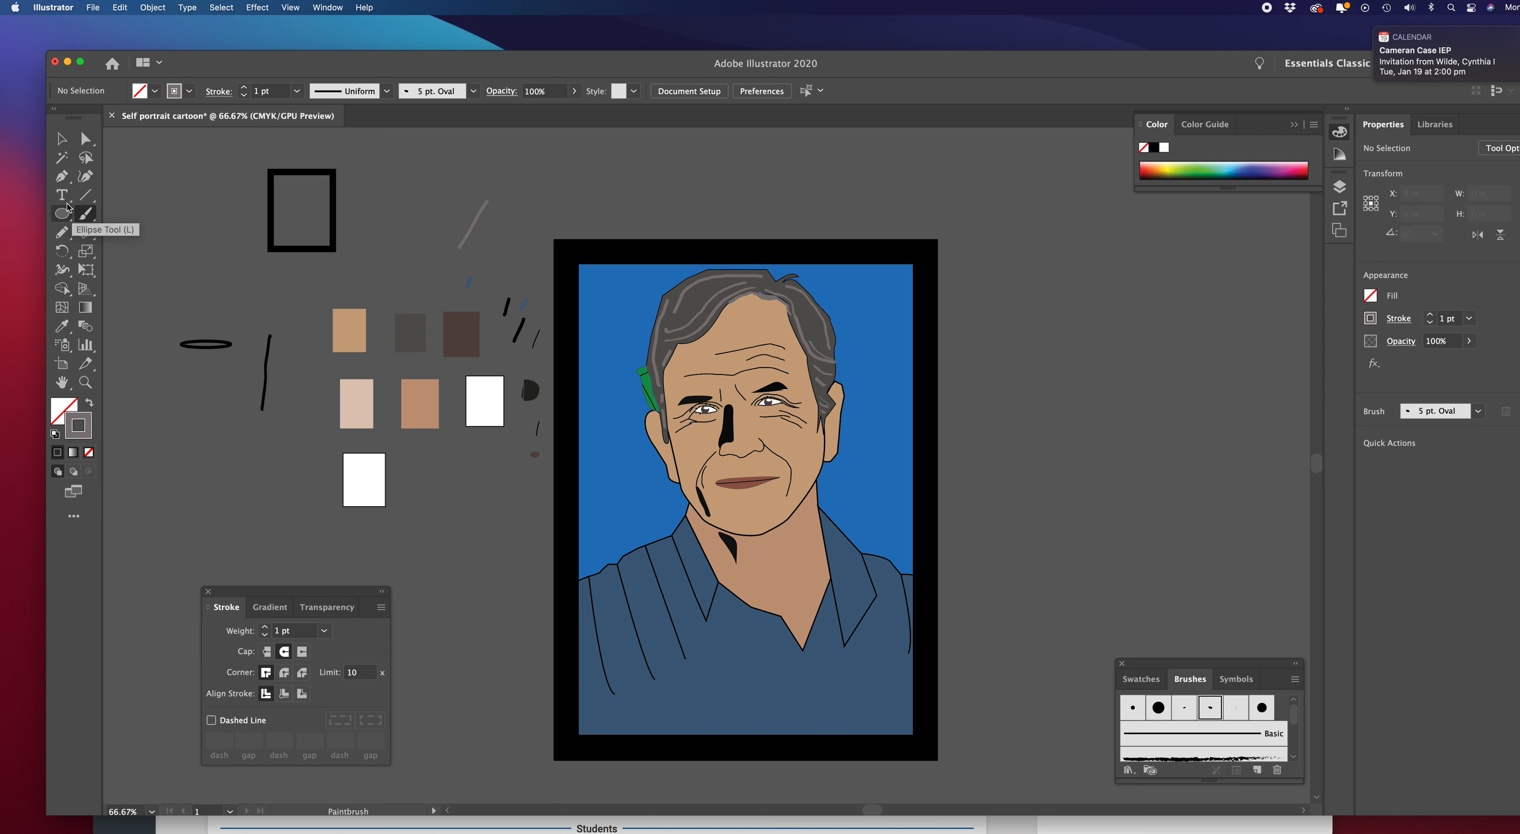
Draw a freehand shadow shape about 0.42 by 0.92 in inside the portrait's left-hand ear with the Pencil and fill it with 161516
mouse_move(64, 234)
left_mouse_down()
mouse_move(137, 239)
mouse_move(134, 253)
left_mouse_up()
mouse_move(654, 426)
left_mouse_down()
mouse_move(672, 469)
mouse_move(656, 423)
left_mouse_up()
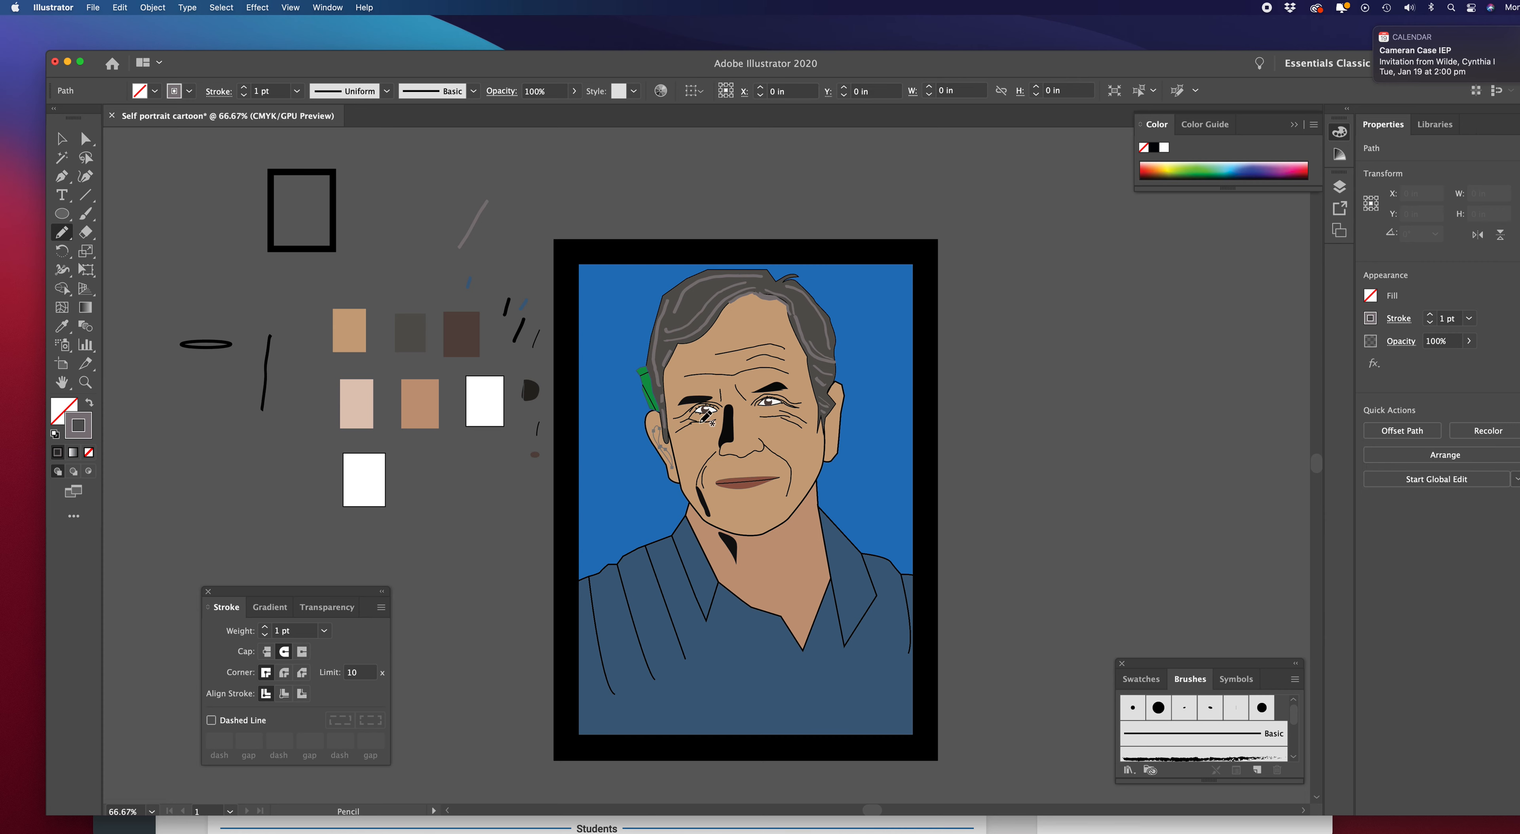
double_click(62, 411)
left_click(14, 303)
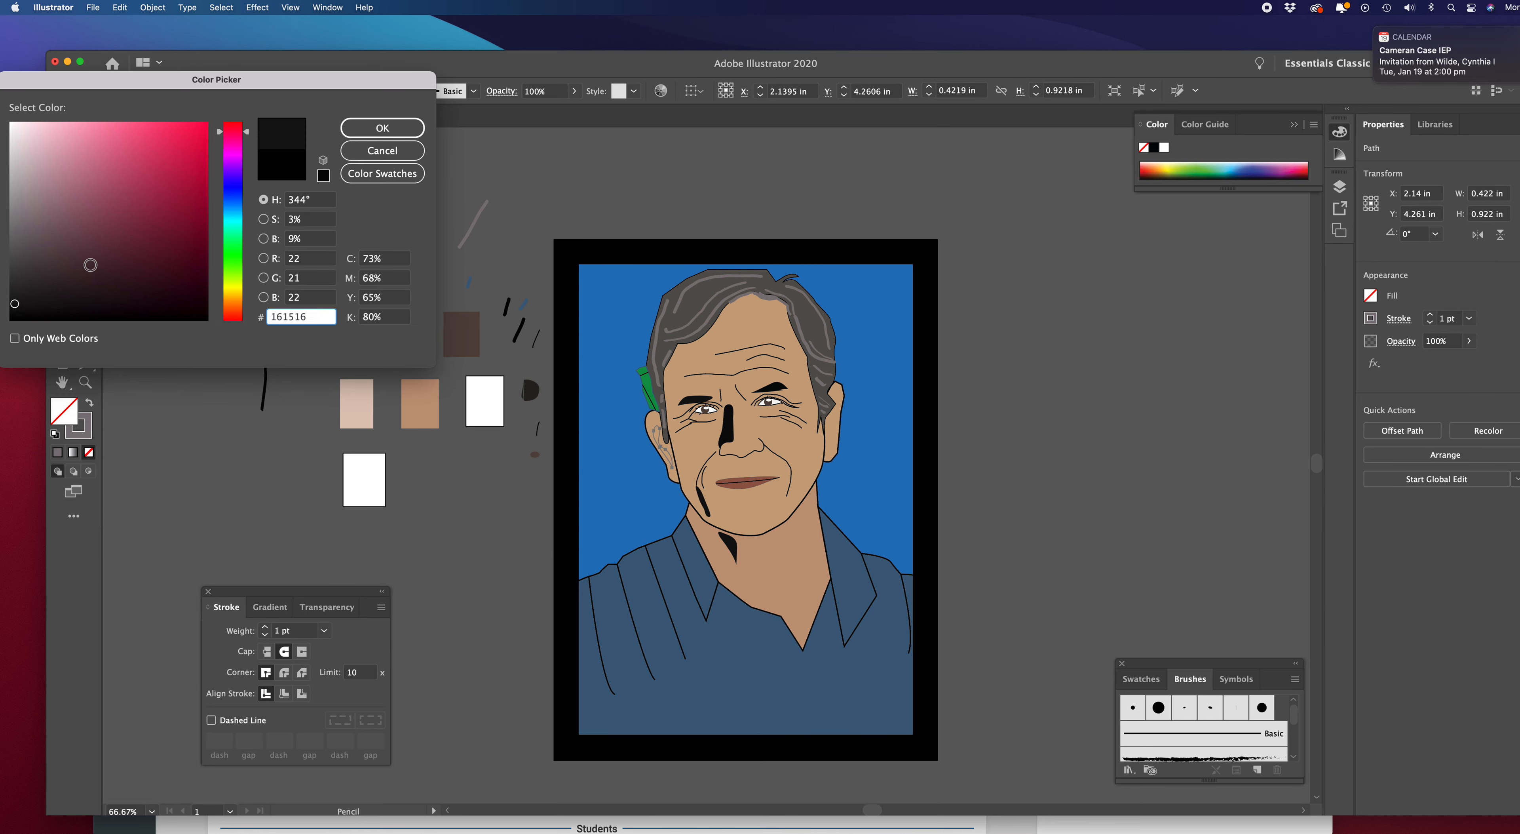
left_click(353, 127)
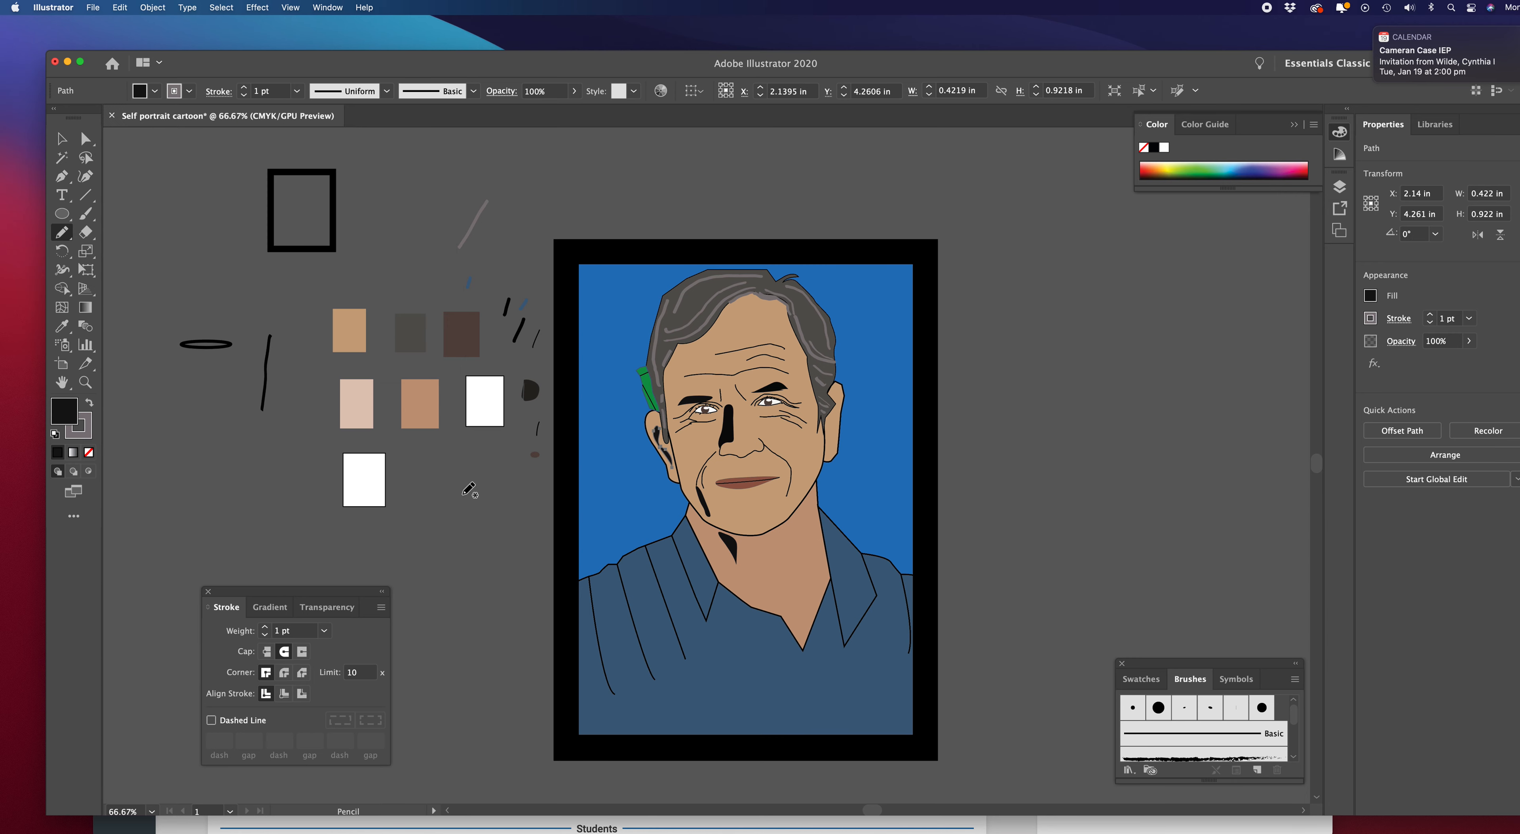
Draw a freehand shadow shape about 0.30 by 1.23 in inside the portrait's right-hand ear and fill it with the same near-black
mouse_move(837, 395)
left_mouse_down()
mouse_move(833, 452)
mouse_move(839, 395)
left_mouse_up()
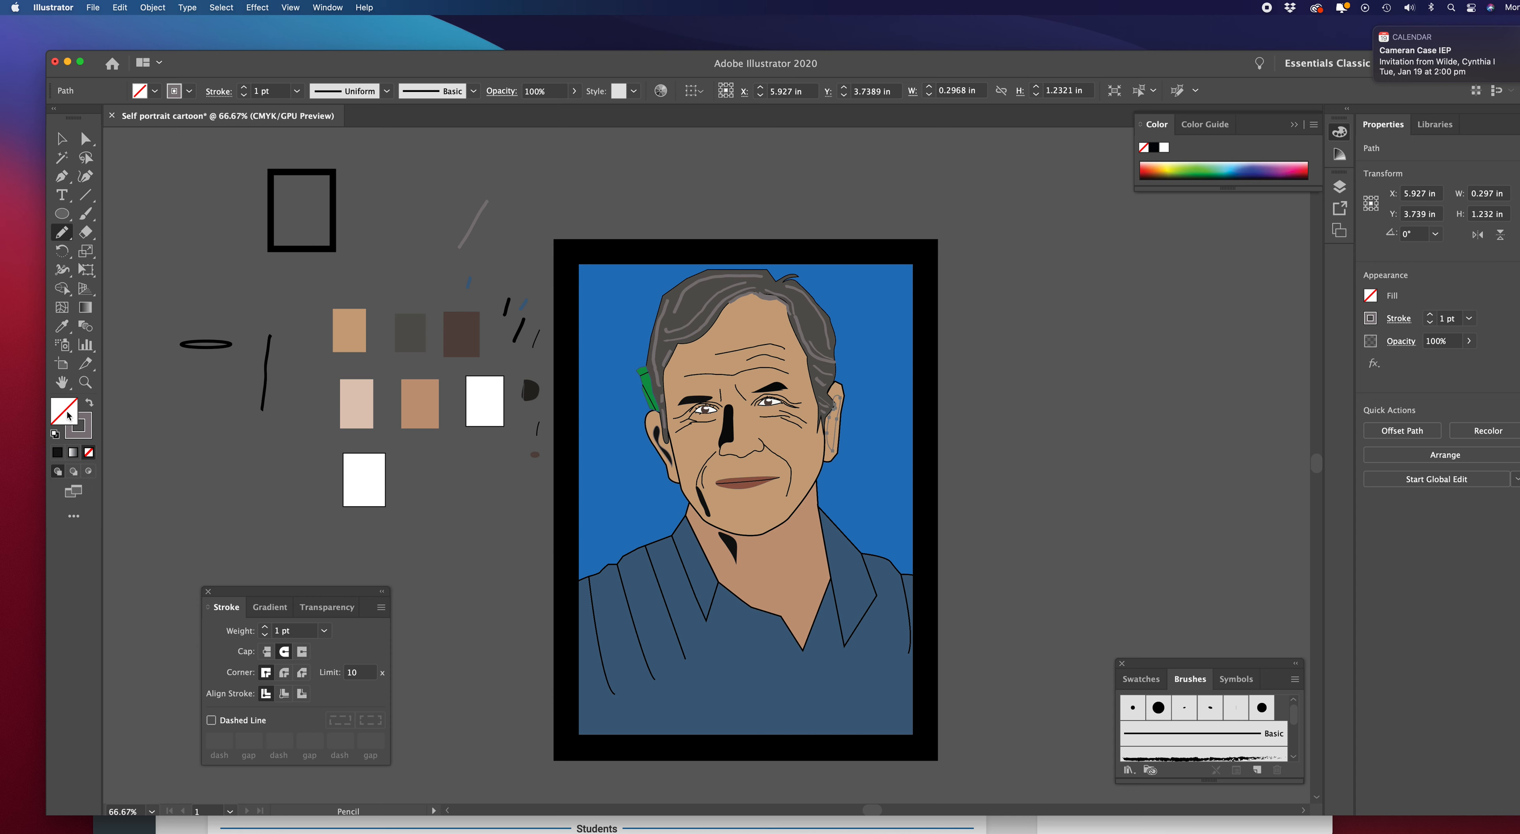
left_click(58, 453)
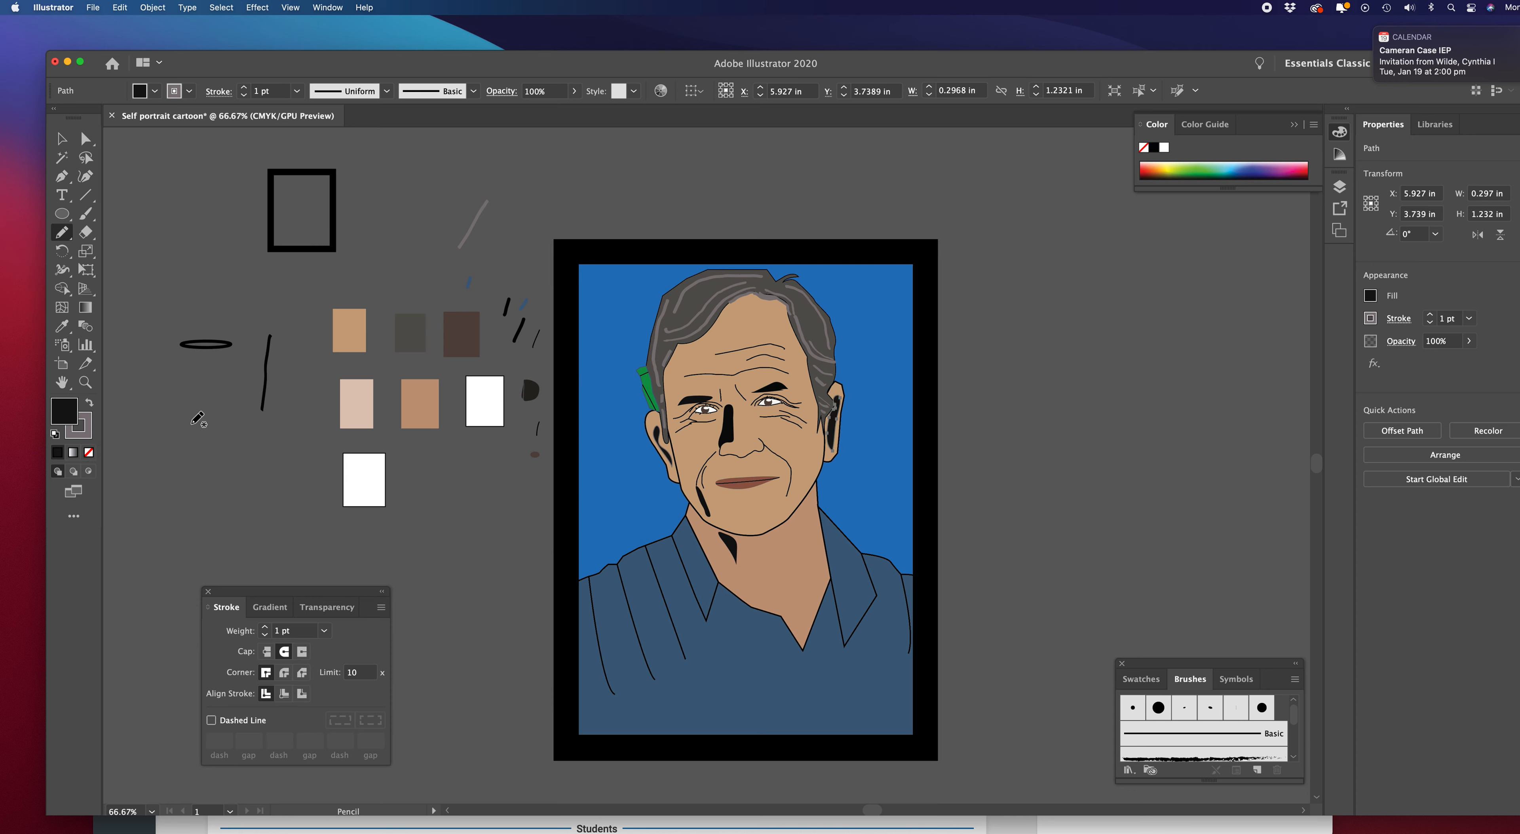